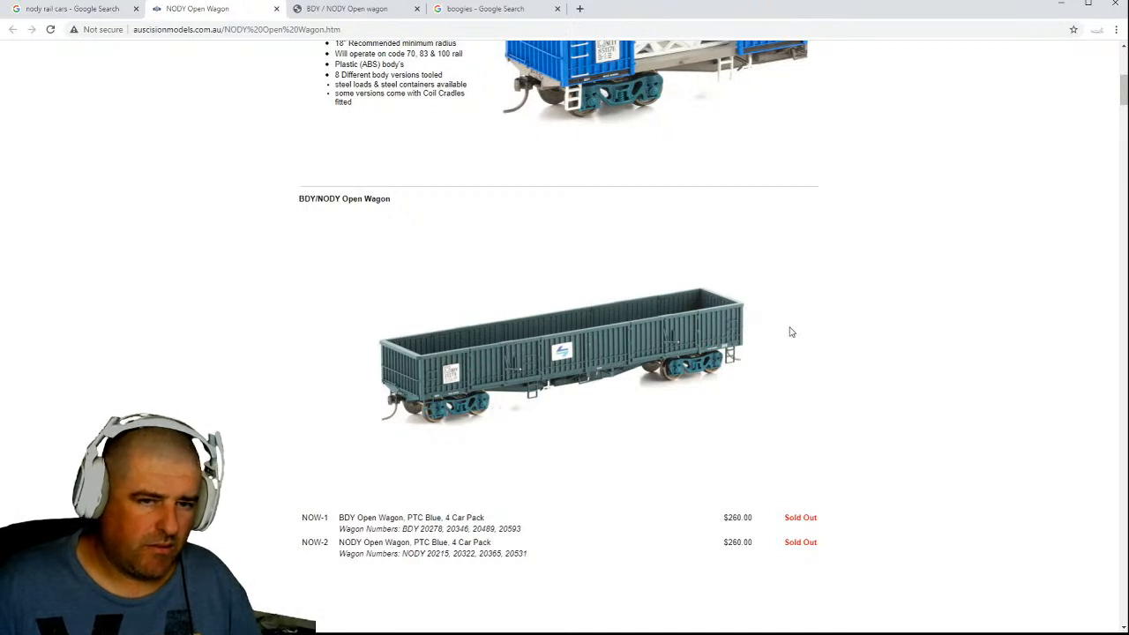
Close the boogies search tab and check the details on the BDY / NODY Open wagon page.
left_click(473, 11)
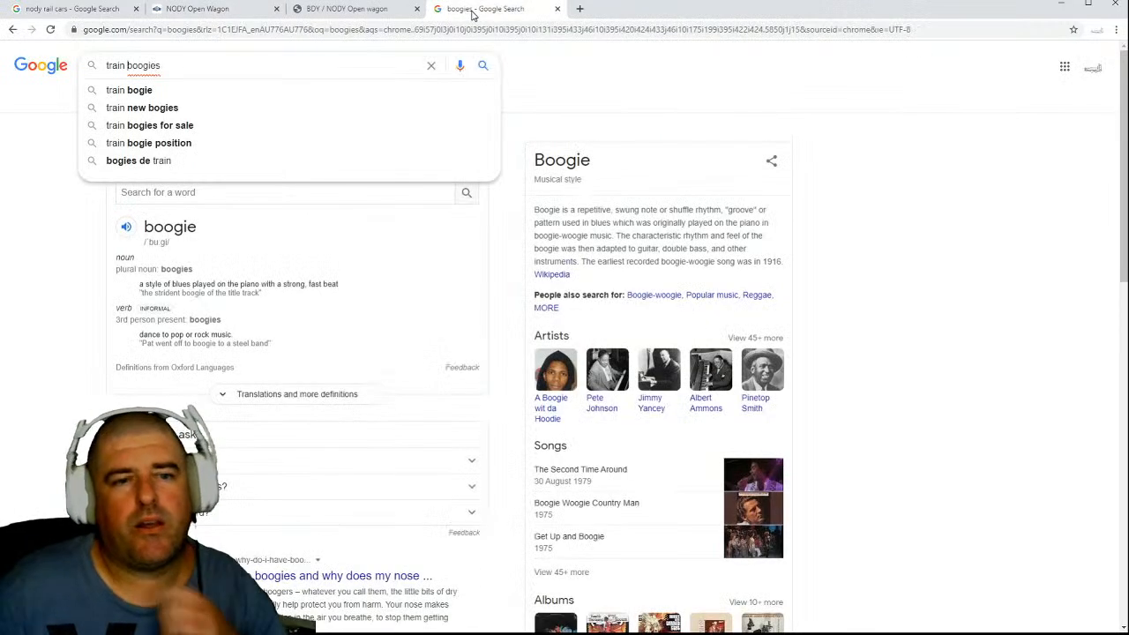
left_click(556, 10)
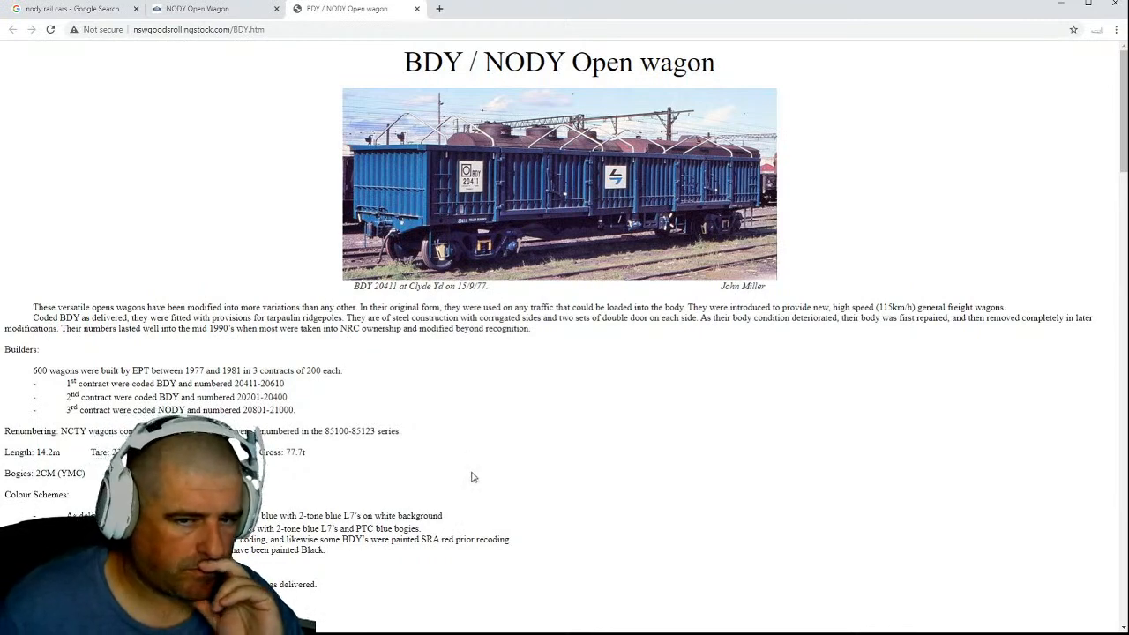
scroll(471, 478, "down", 2)
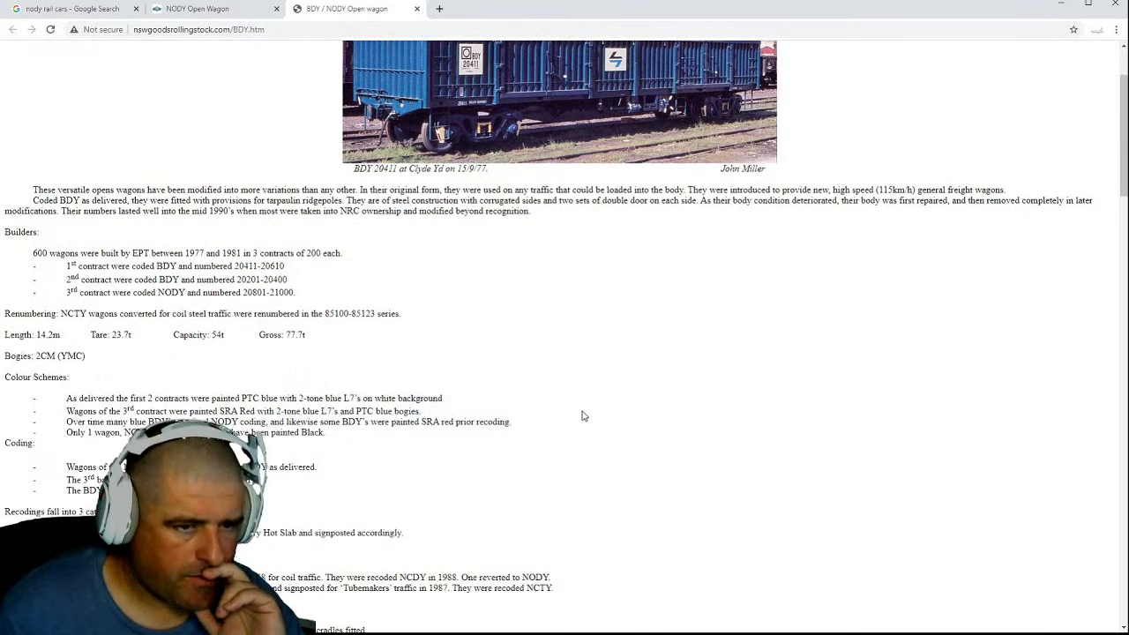
scroll(583, 416, "up", 2)
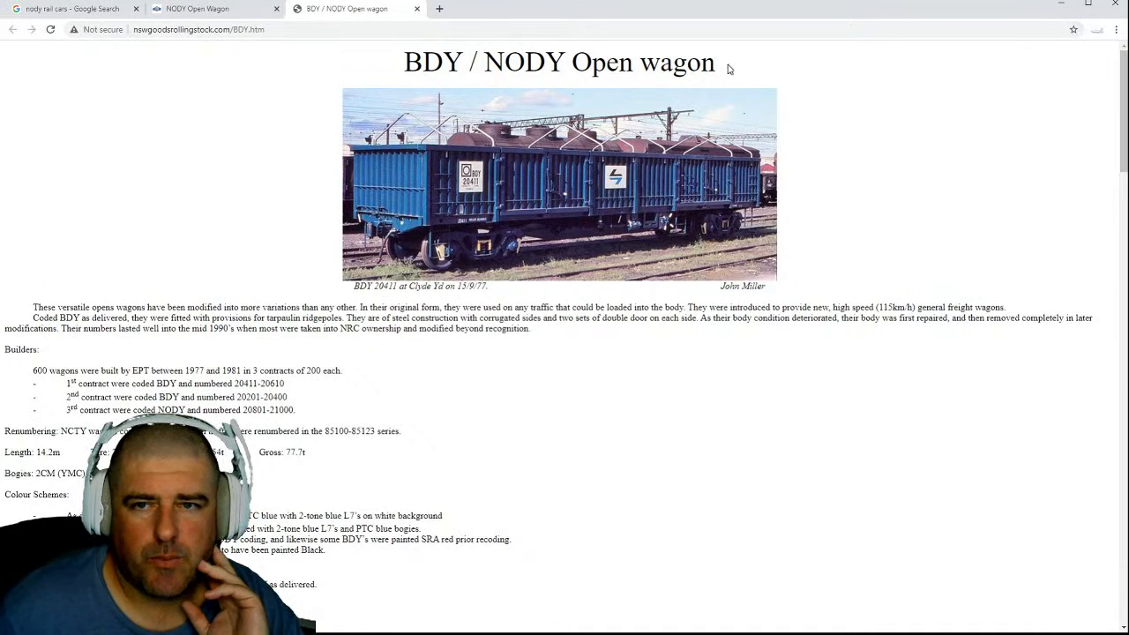
Copy the page heading "BDY / NODY Open wagon" and search Google for it in a new tab.
left_click_drag(729, 68, 403, 63)
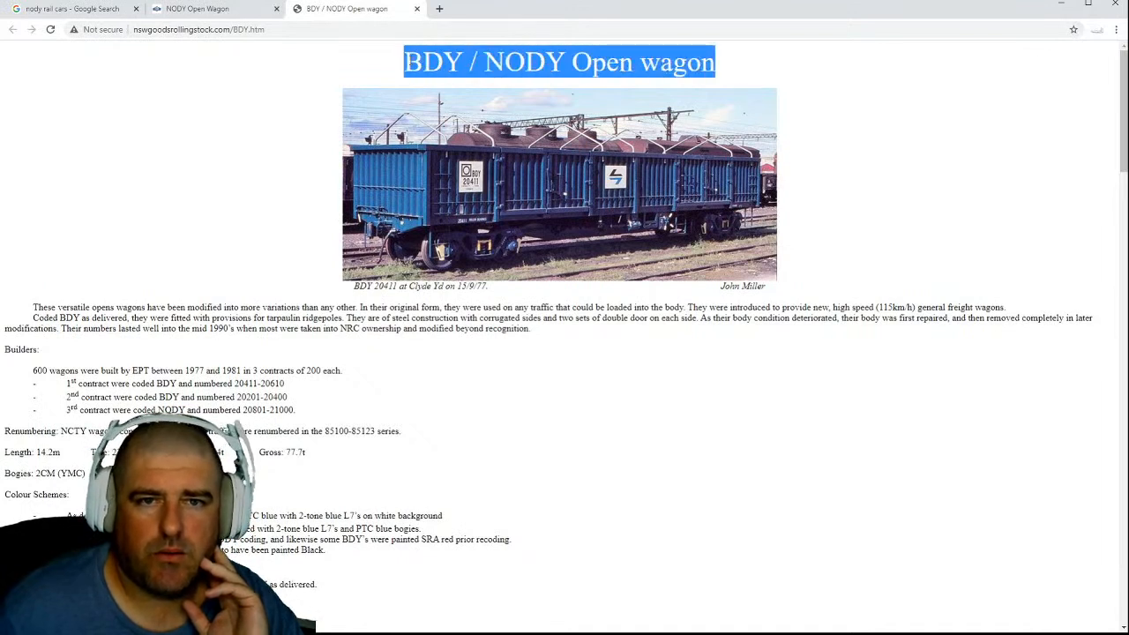
right_click(432, 60)
left_click(455, 74)
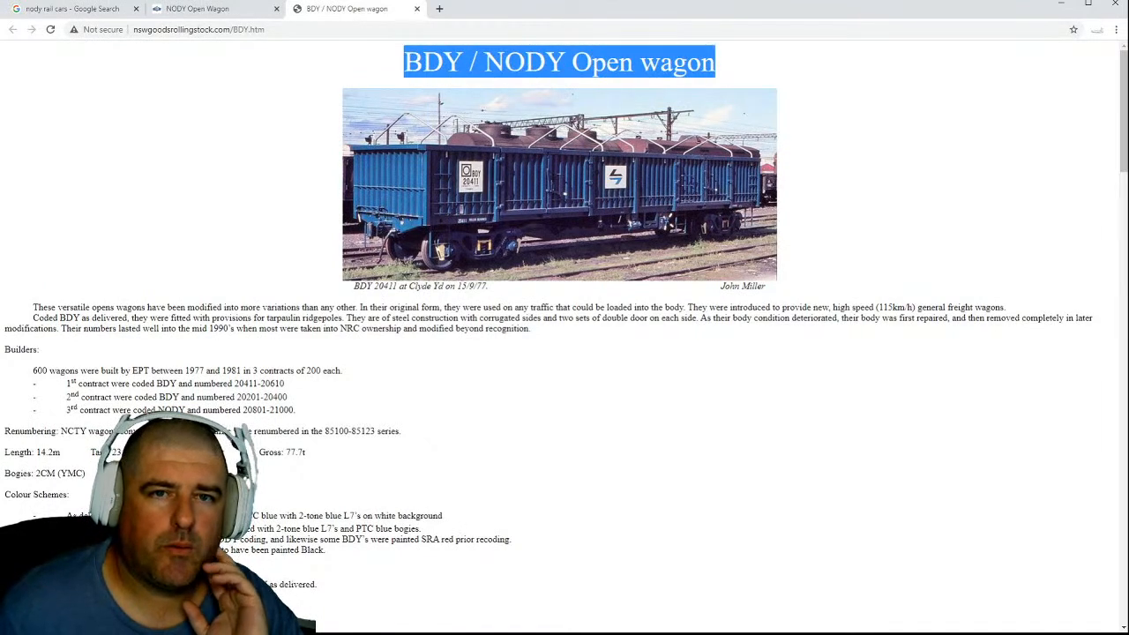
left_click(440, 8)
left_click(508, 226)
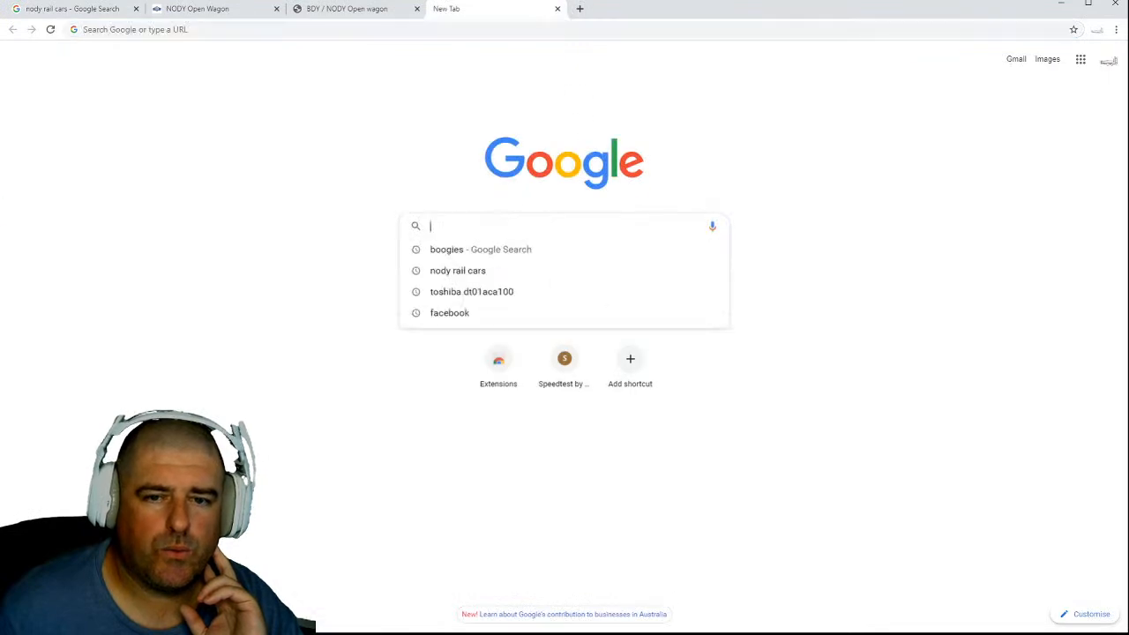
right_click(505, 229)
left_click(538, 318)
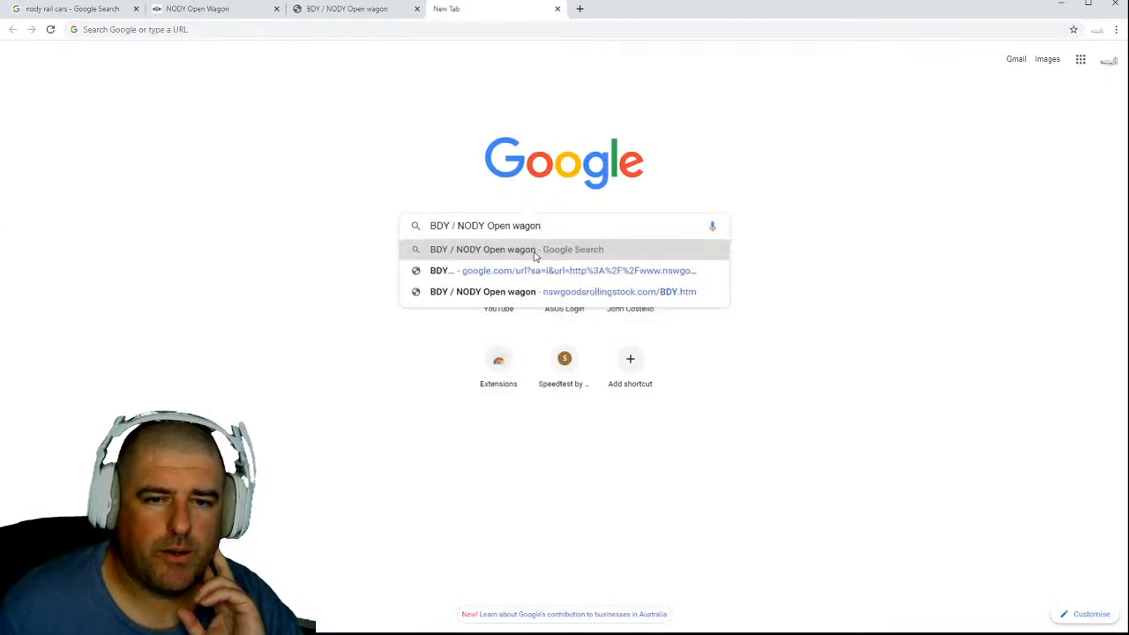
left_click(482, 251)
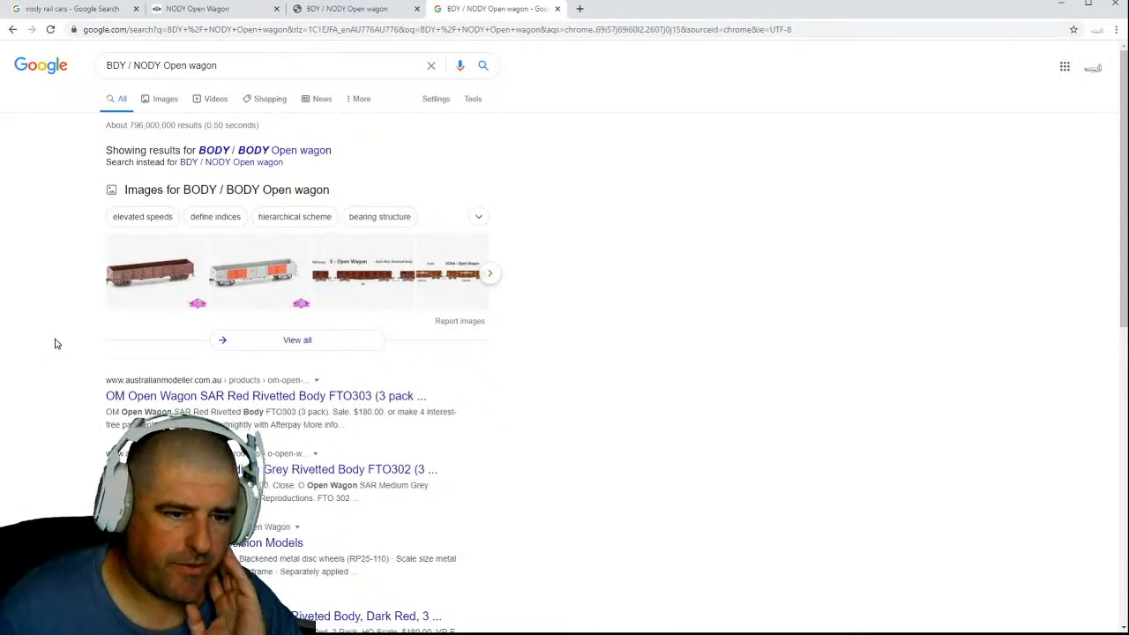
Look through the web search results for pages about the BDY / NODY open wagon.
scroll(54, 344, "down", 2)
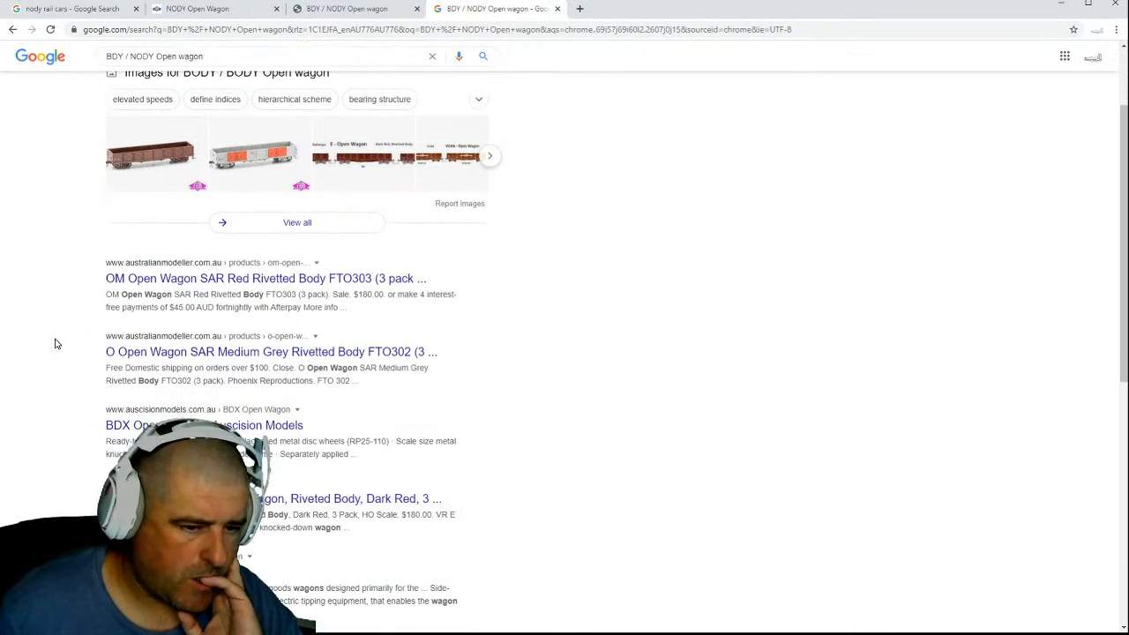
scroll(54, 343, "down", 2)
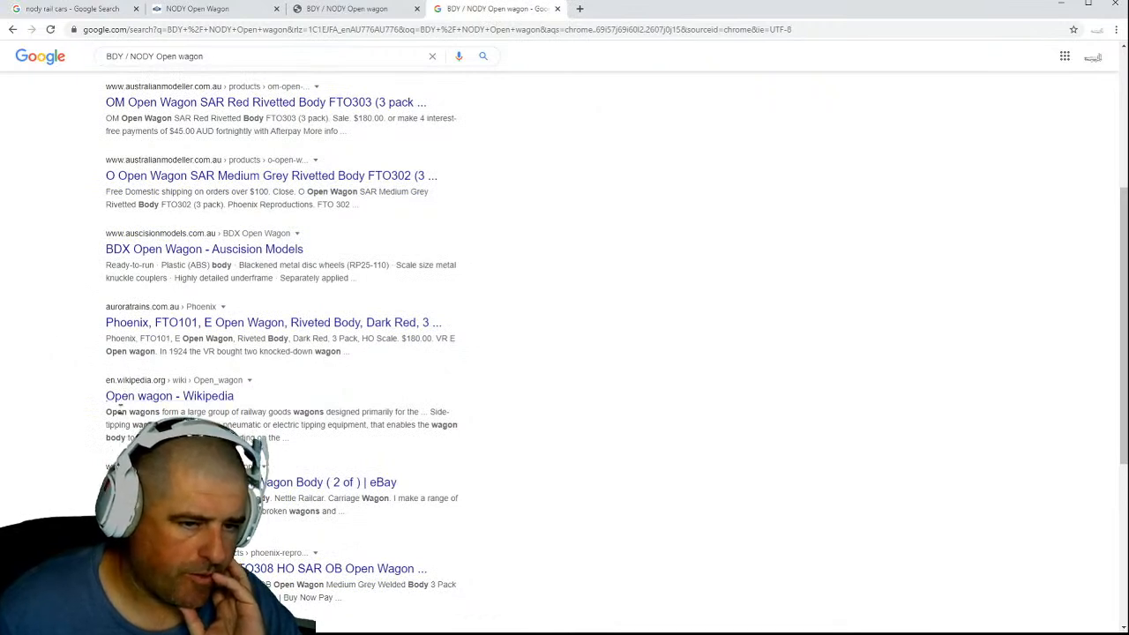
scroll(73, 412, "down", 2)
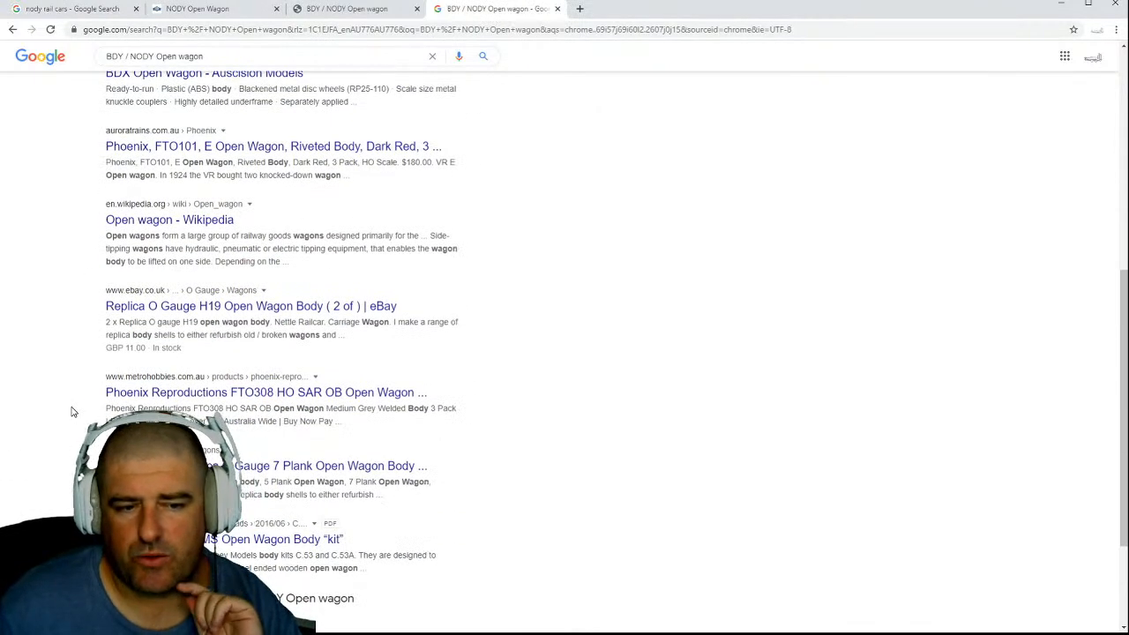
scroll(73, 412, "down", 2)
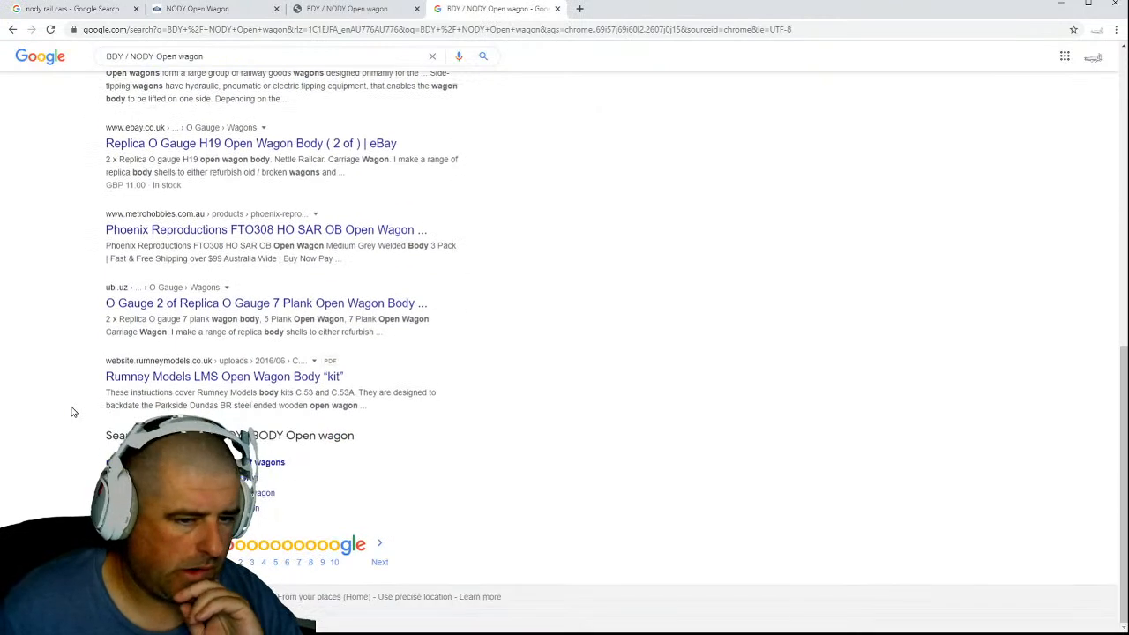
scroll(73, 412, "up", 8)
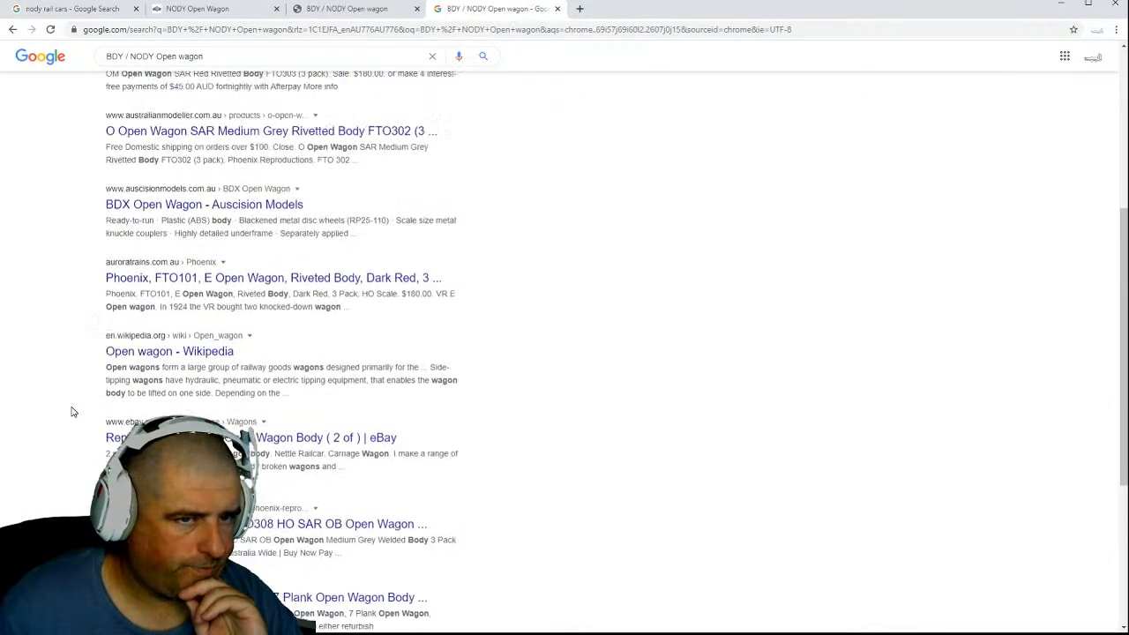
Switch to the image results and preview the Phoenix Reproductions sheet of E & S Wagons.
left_click(165, 101)
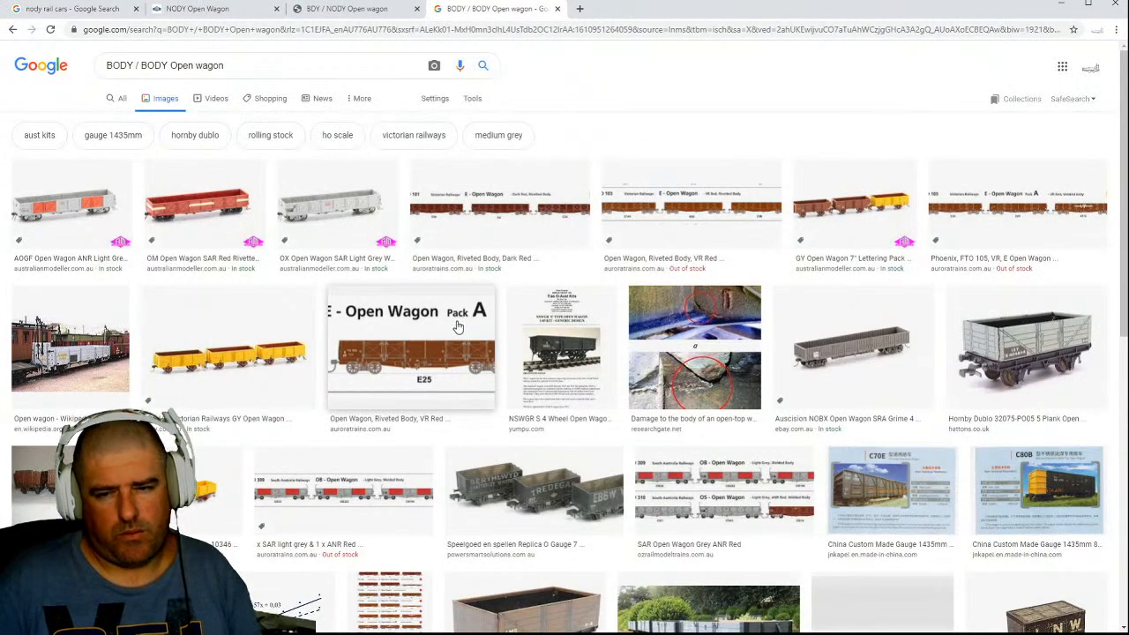
scroll(457, 327, "down", 3)
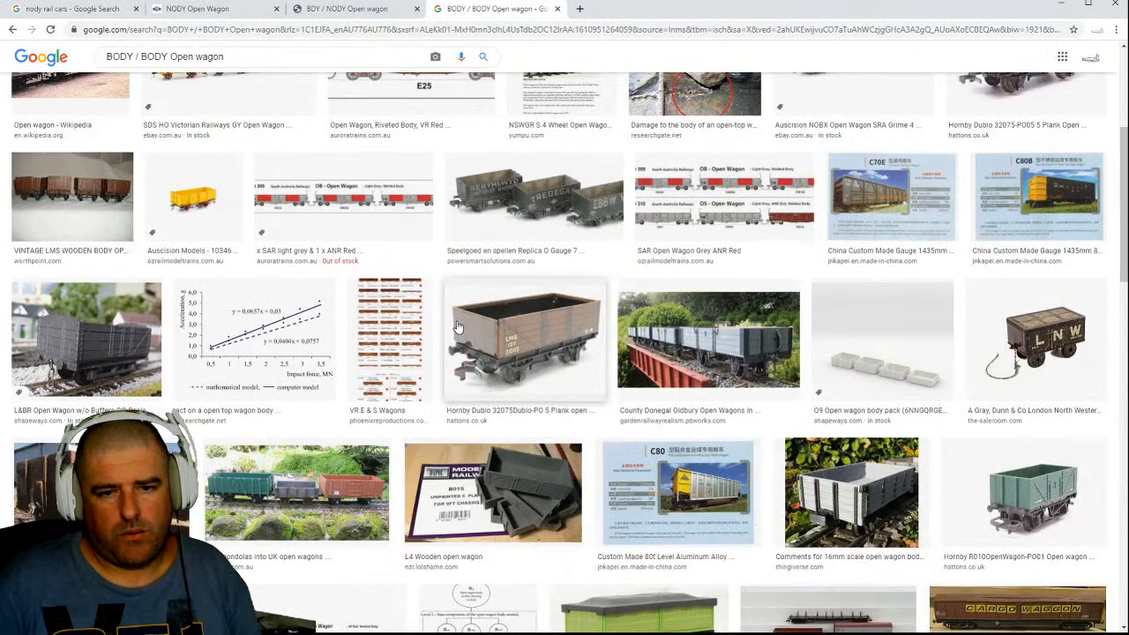
left_click(389, 319)
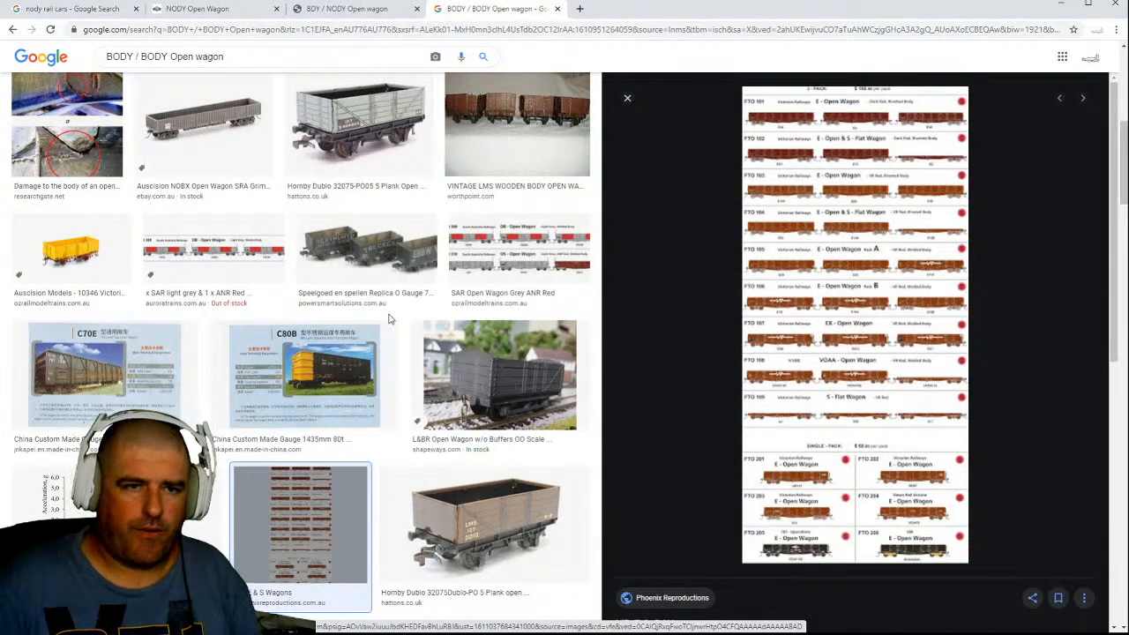
Browse more wagon images and preview the AOGF Open Wagon ANR Light Grey picture.
scroll(389, 319, "down", 6)
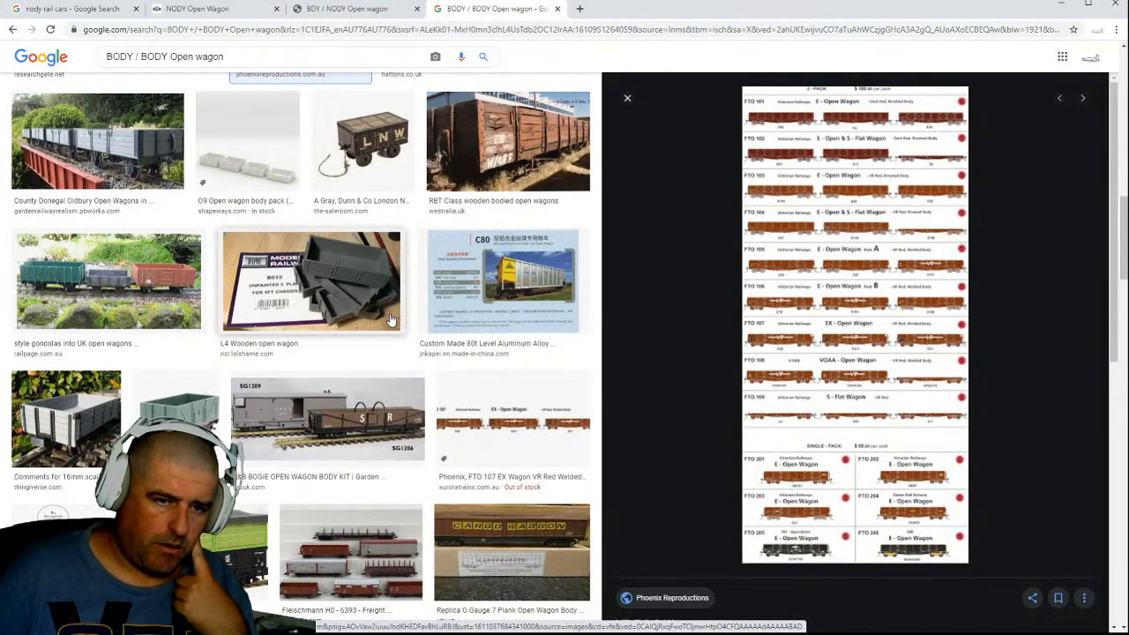
scroll(390, 319, "down", 10)
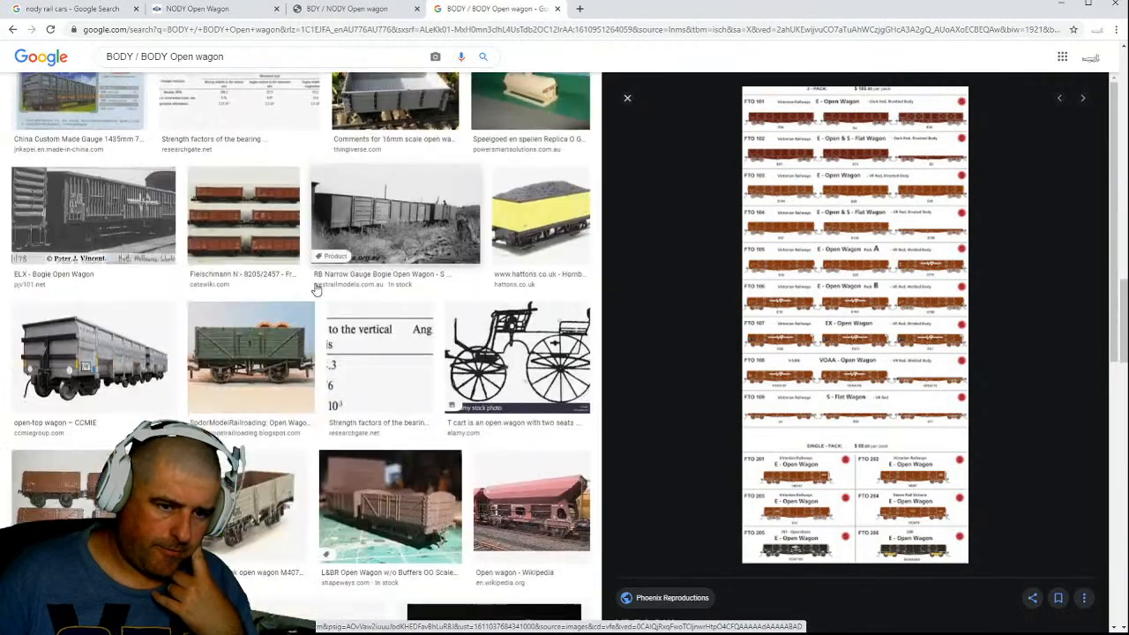
scroll(316, 290, "down", 5)
scroll(316, 289, "up", 10)
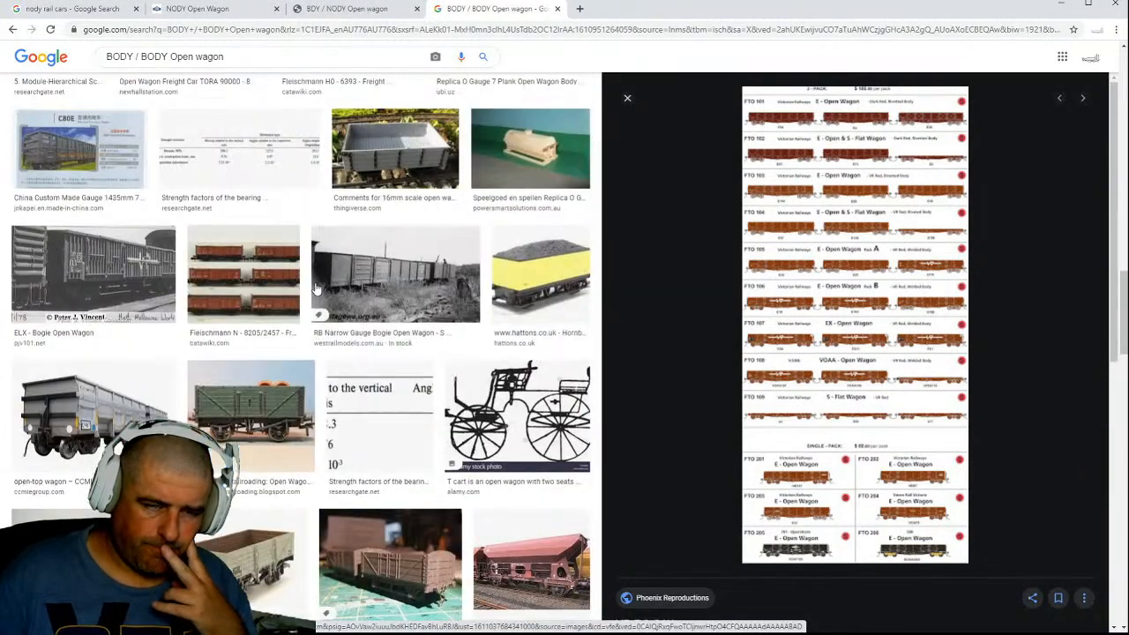
scroll(316, 290, "up", 10)
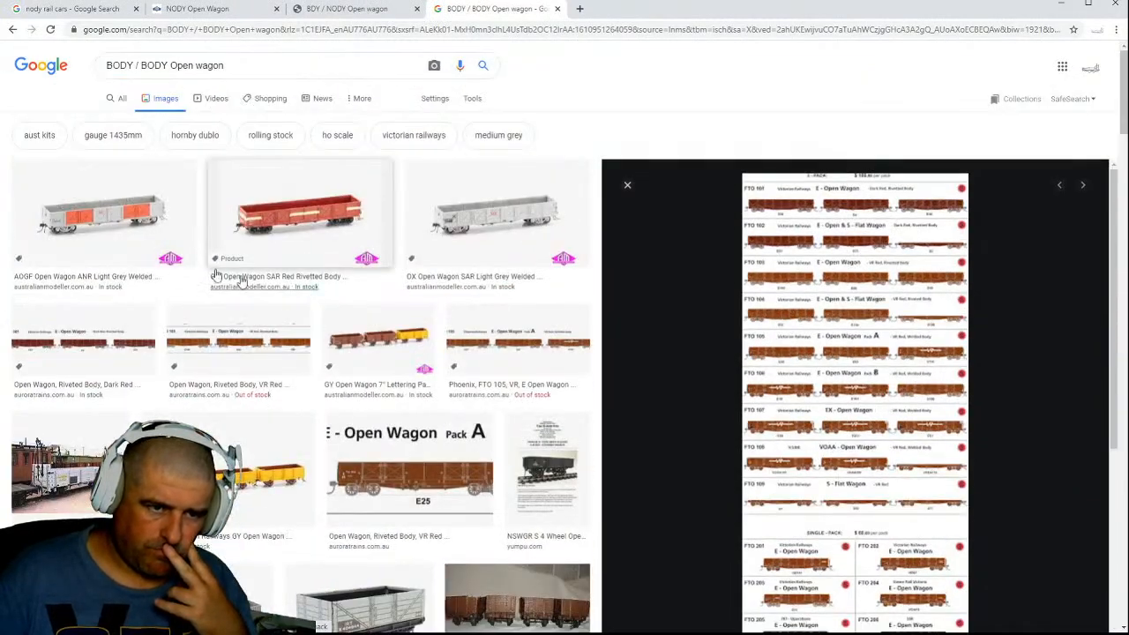
left_click(102, 229)
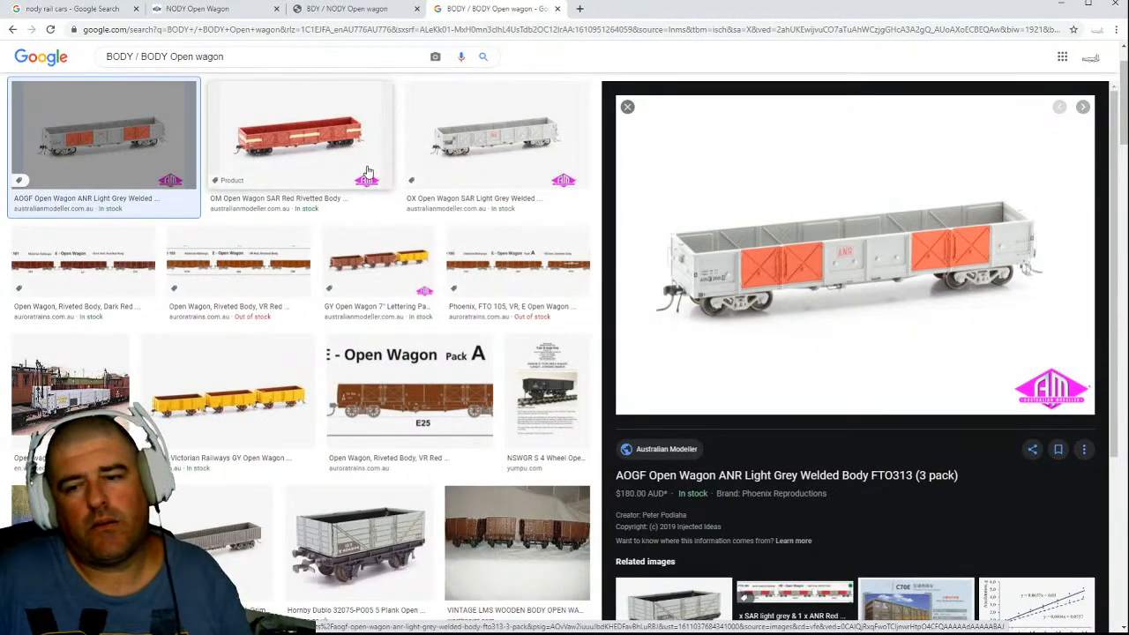
Leave the image previews and close the image search tab to return to the BDY / NODY Open wagon page.
left_click(12, 30)
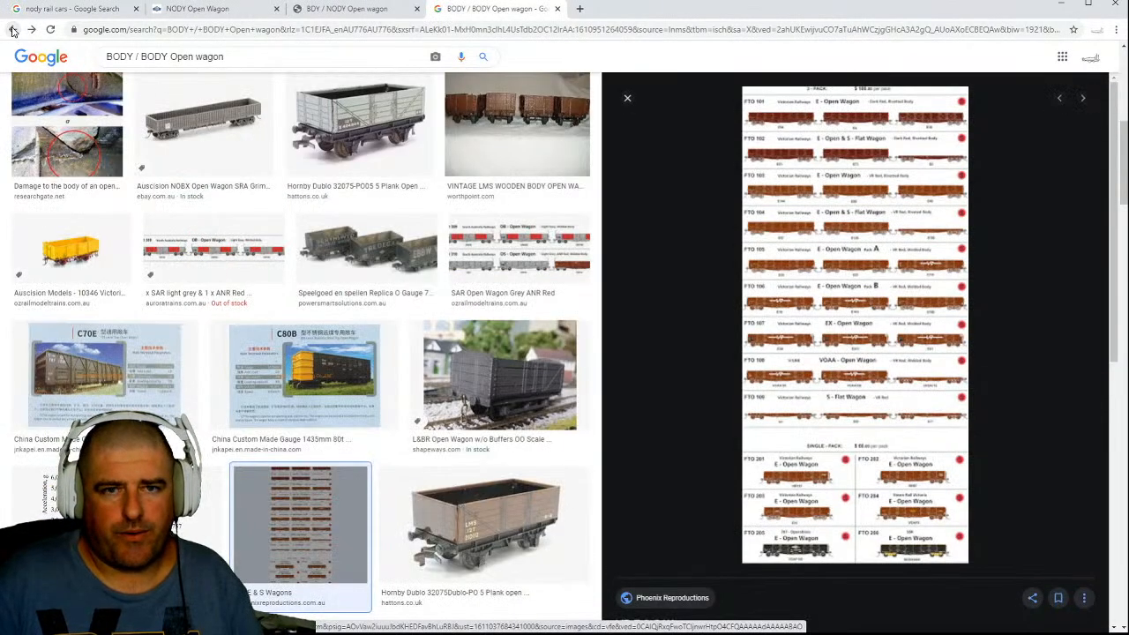
left_click(12, 30)
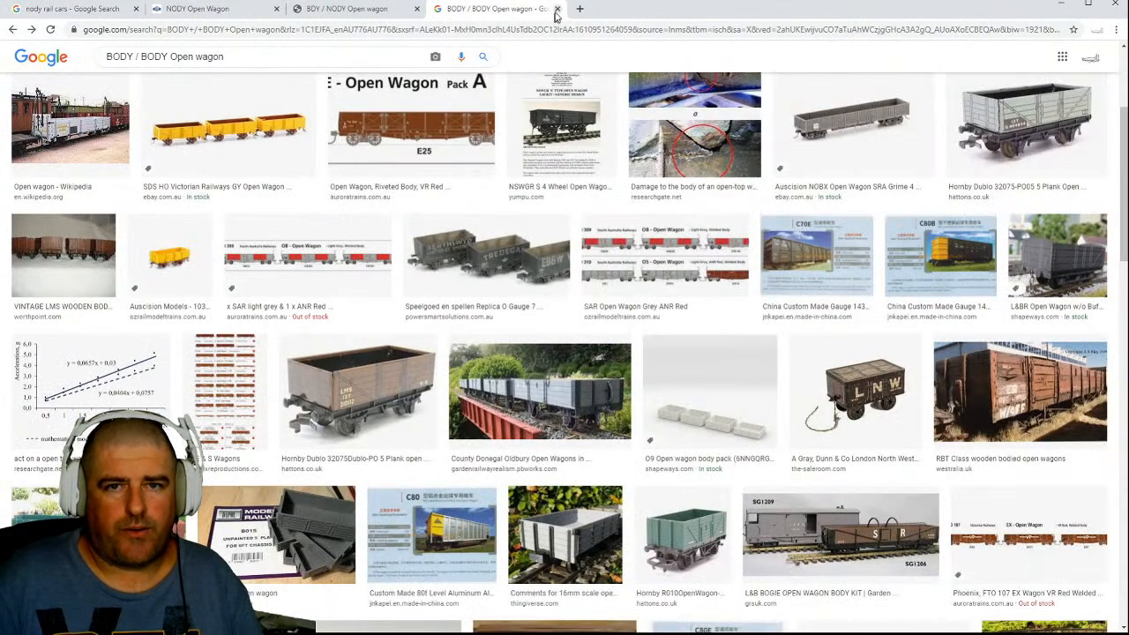
left_click(557, 9)
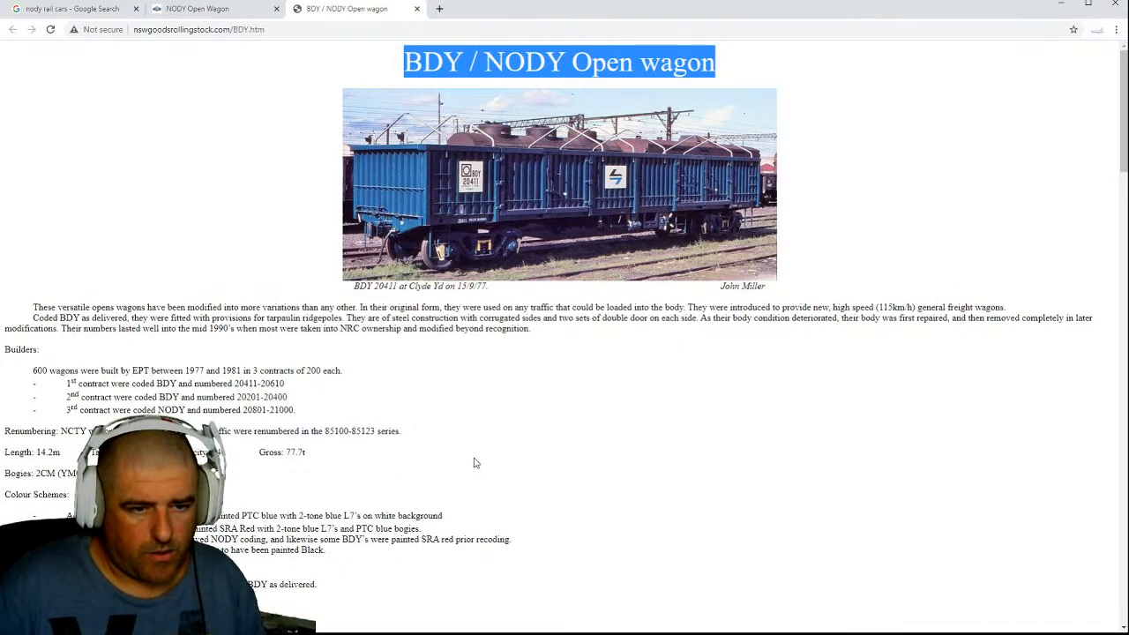
Examine the BDY / NODY page's colour schemes, recodings, wagon disposition table and photos of the wagon variants.
scroll(474, 463, "down", 4)
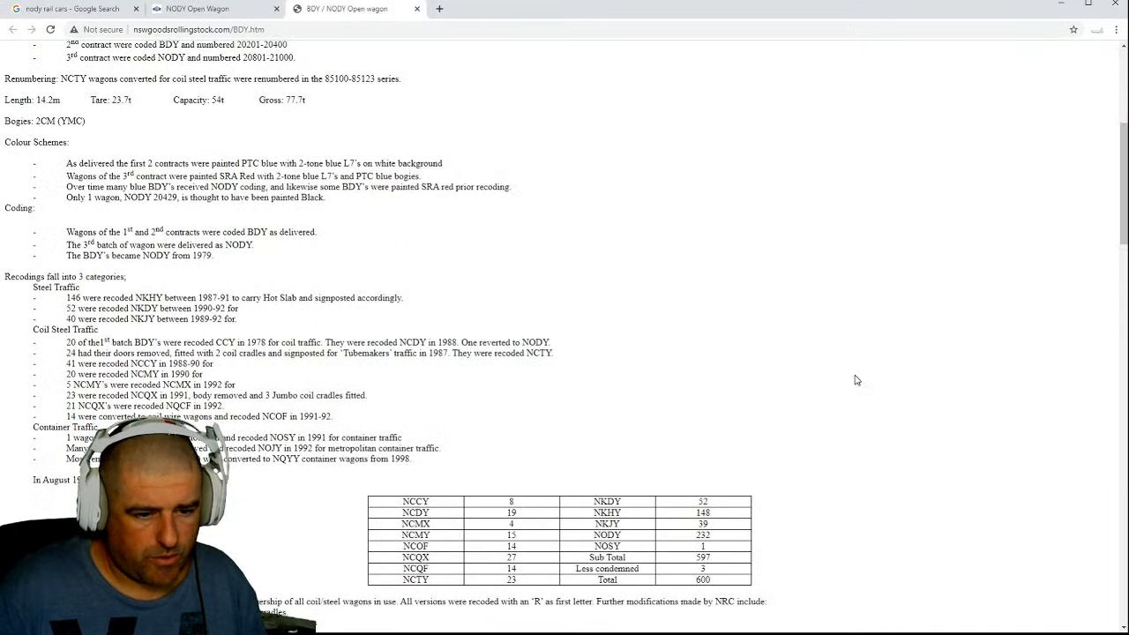
scroll(855, 379, "down", 4)
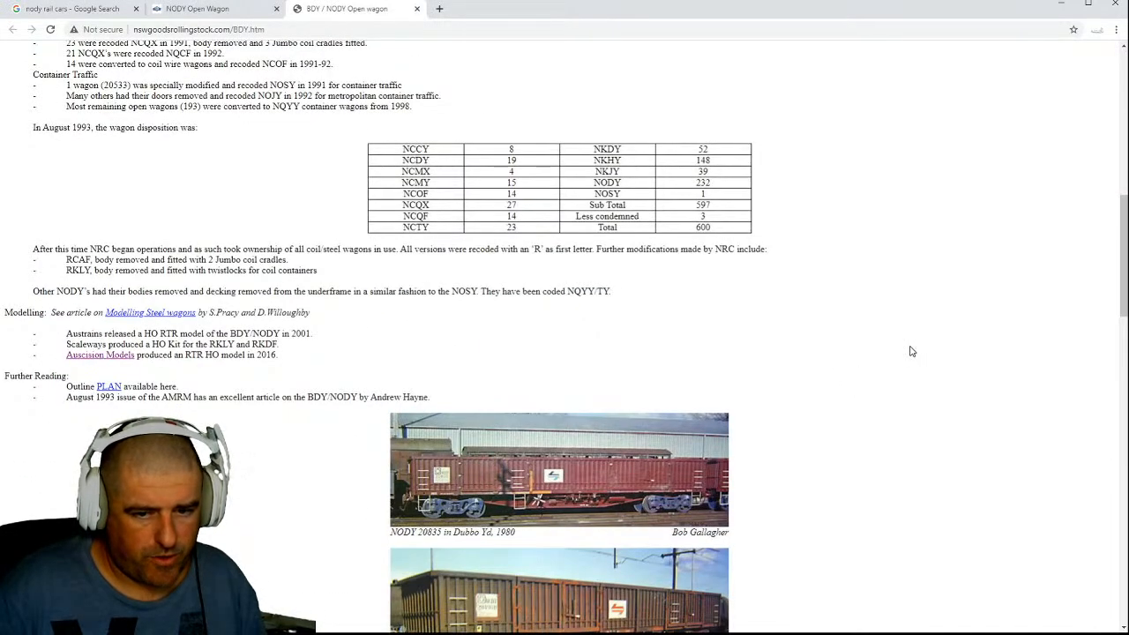
scroll(911, 351, "down", 3)
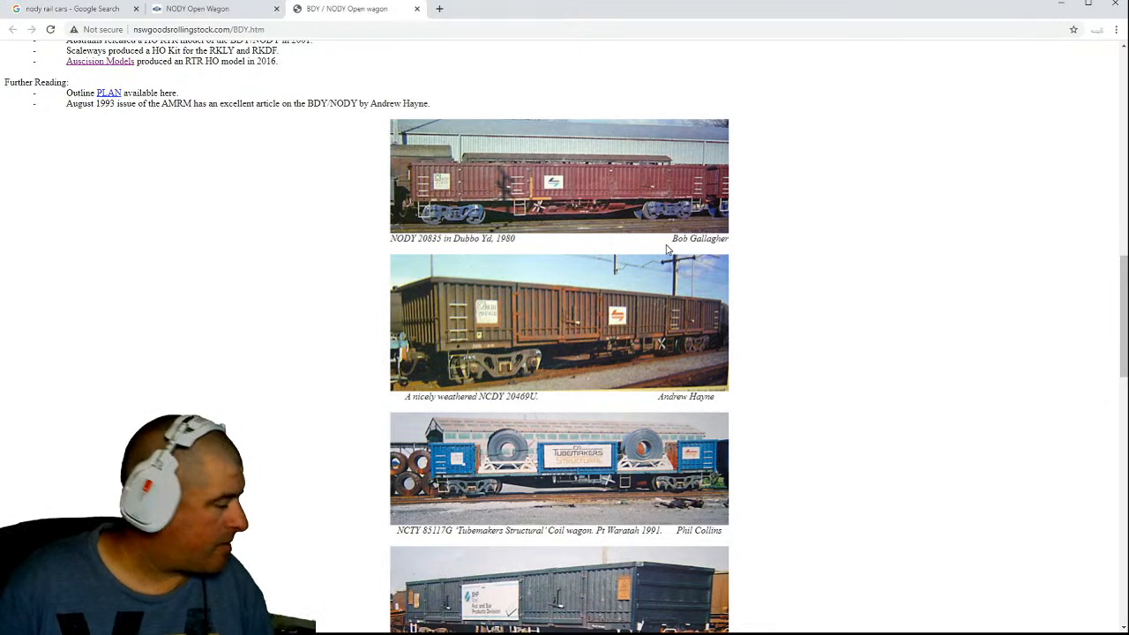
scroll(664, 257, "down", 2)
scroll(668, 252, "down", 3)
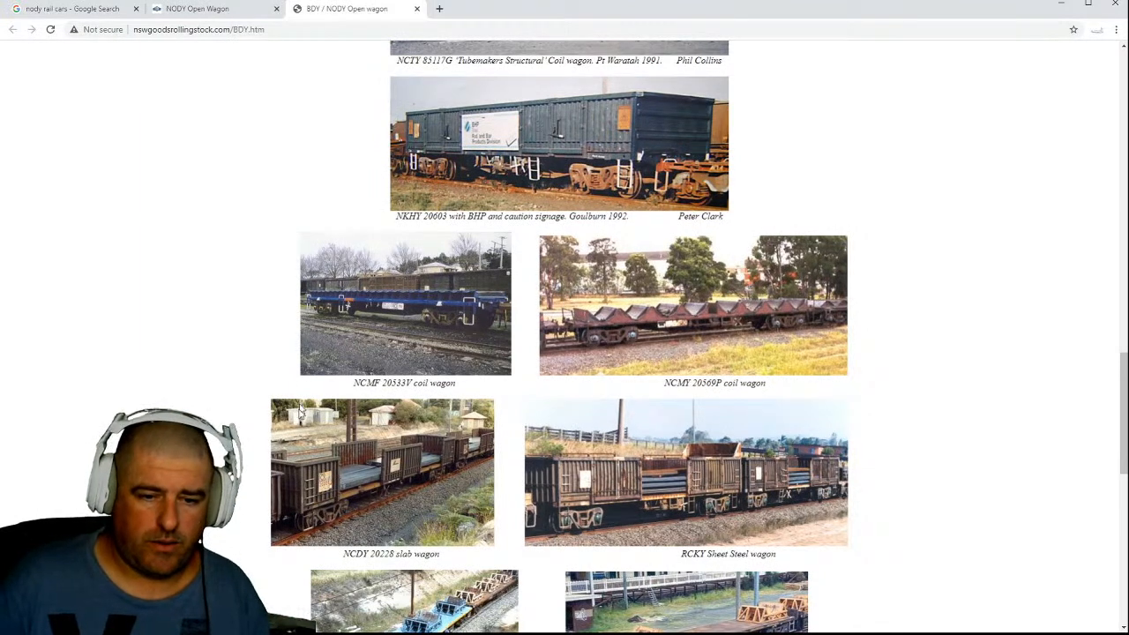
scroll(438, 384, "down", 1)
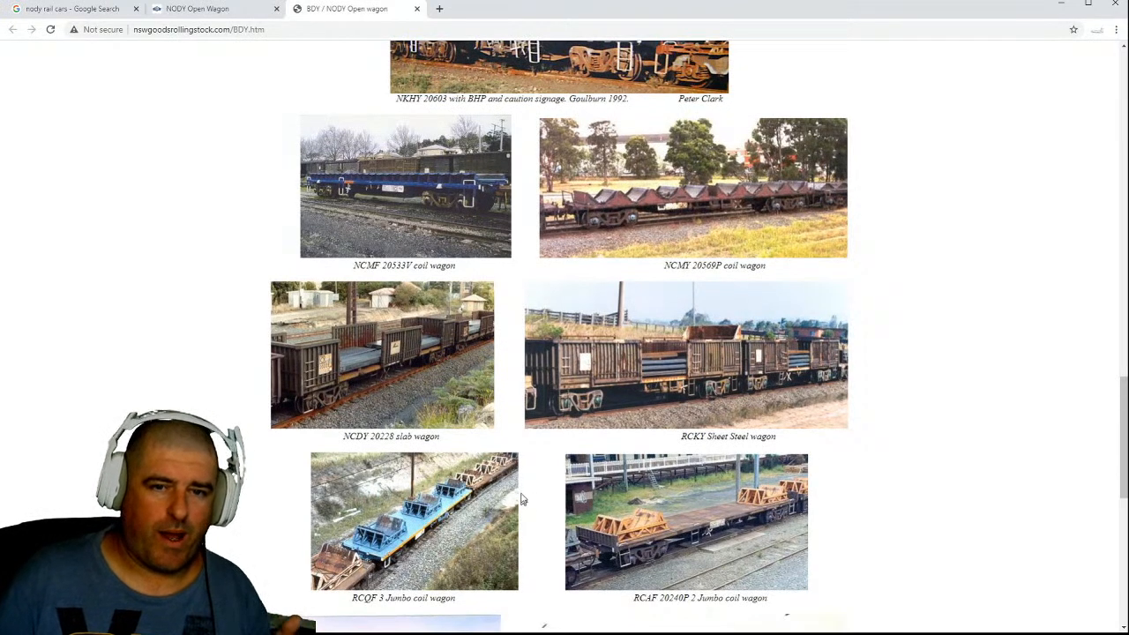
scroll(219, 366, "down", 3)
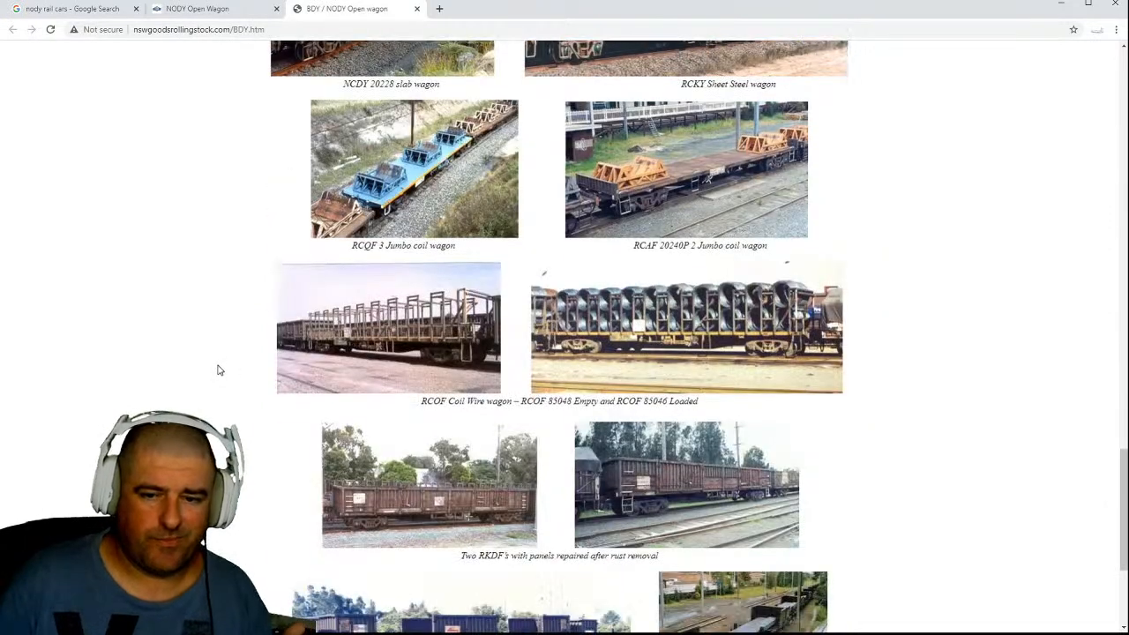
scroll(219, 386, "down", 3)
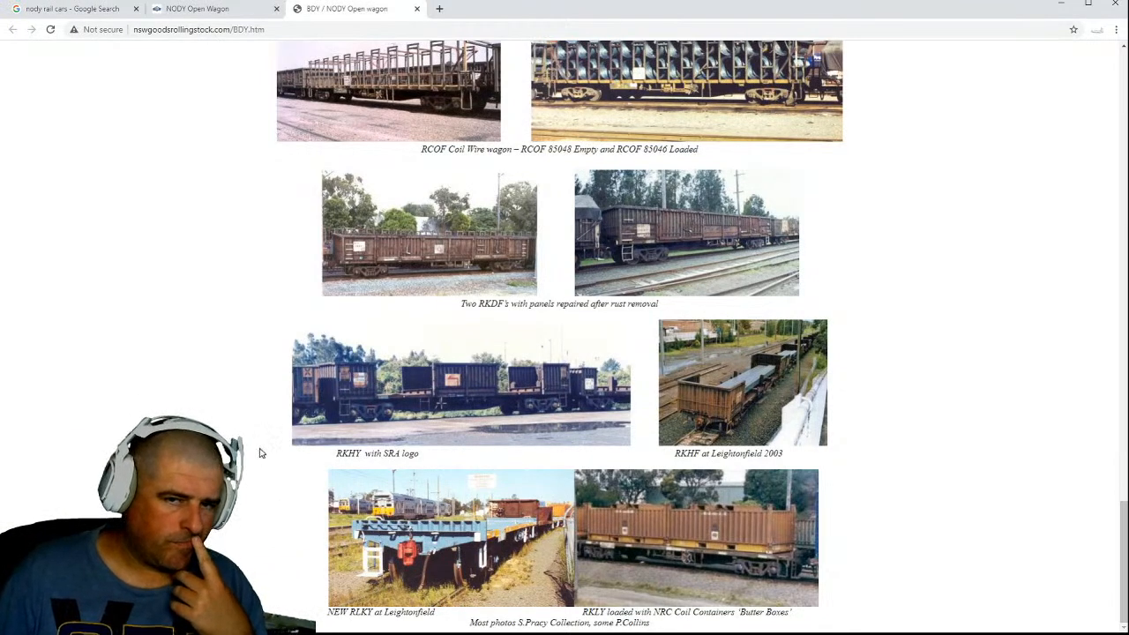
scroll(262, 452, "up", 10)
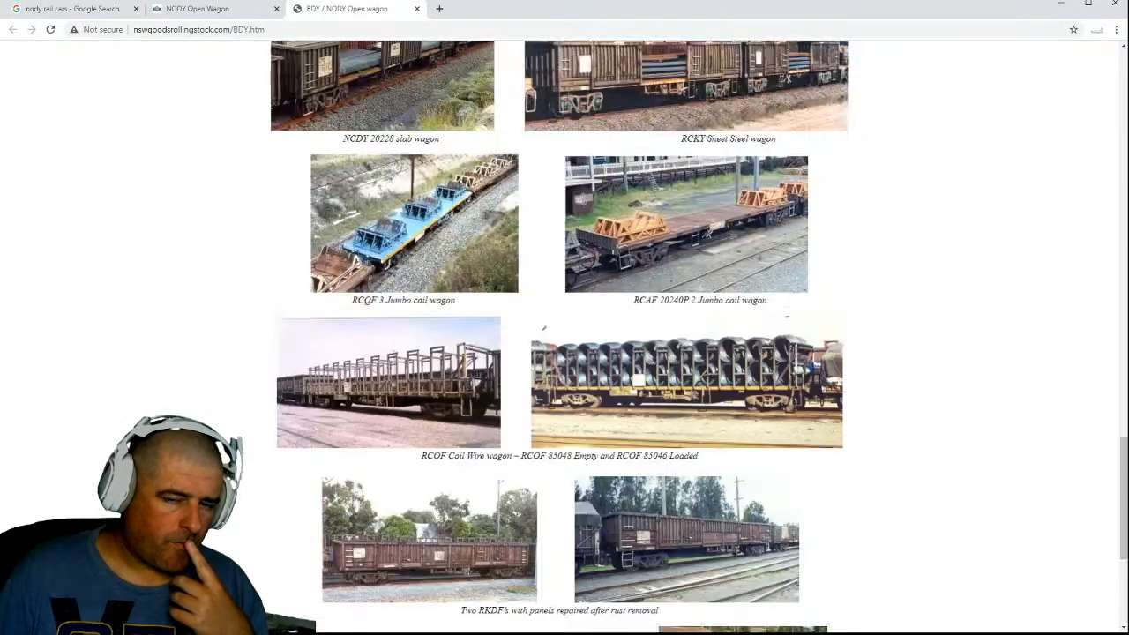
scroll(565, 353, "up", 15)
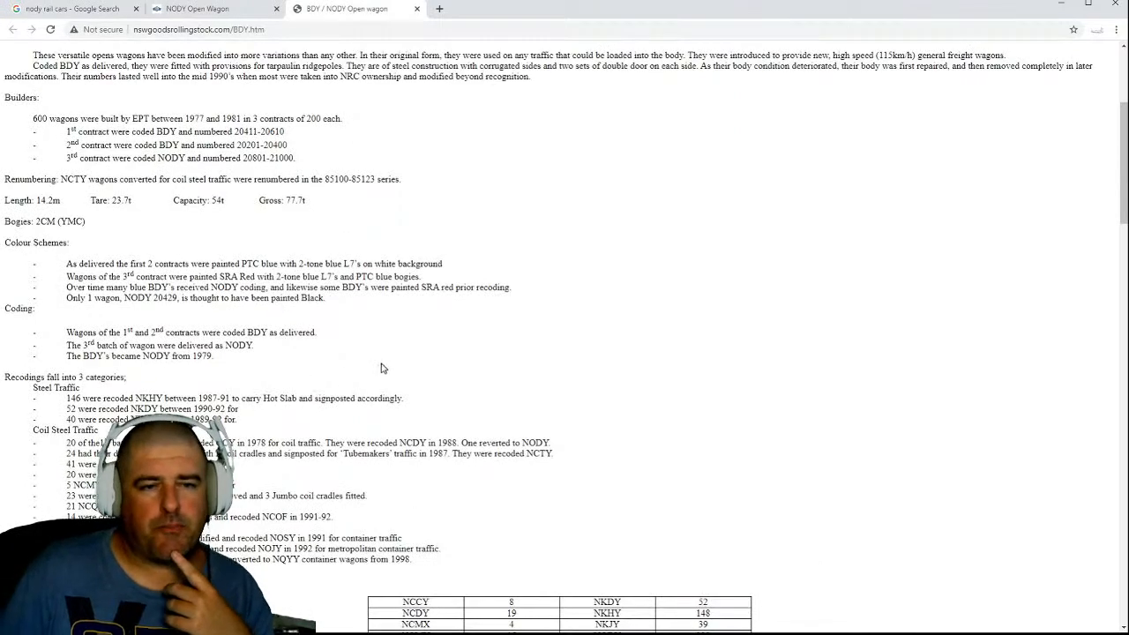
scroll(420, 346, "up", 3)
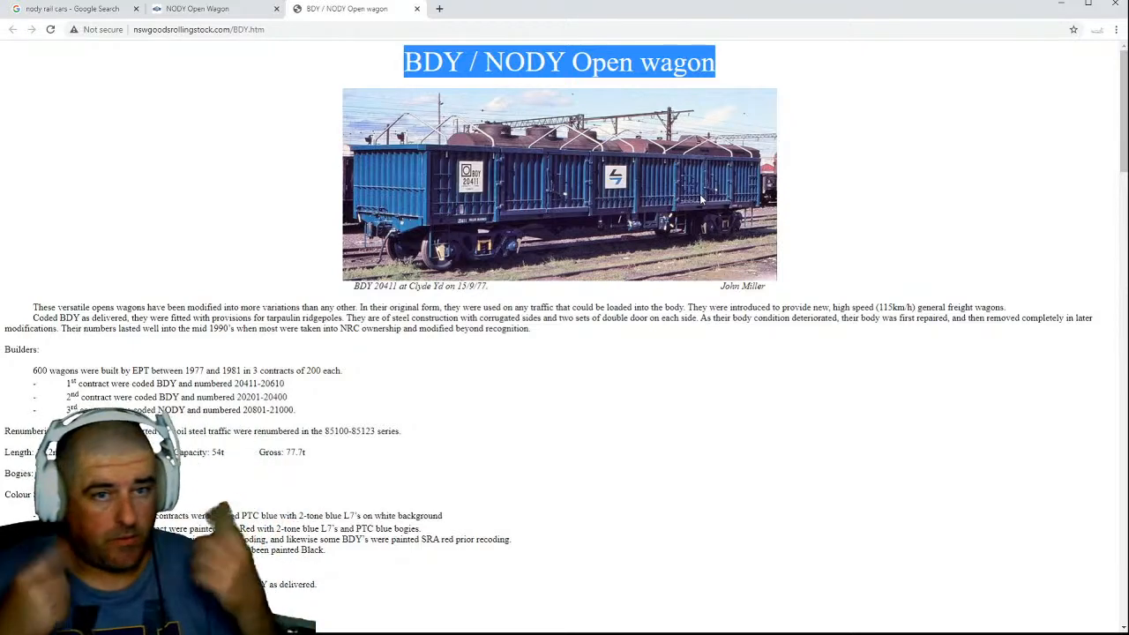
Switch to the Auscision NODY Open Wagon page and examine the doors-removed wagons and the RCAF and RCQF coil steel variants.
left_click(212, 12)
scroll(284, 285, "down", 8)
scroll(284, 285, "down", 7)
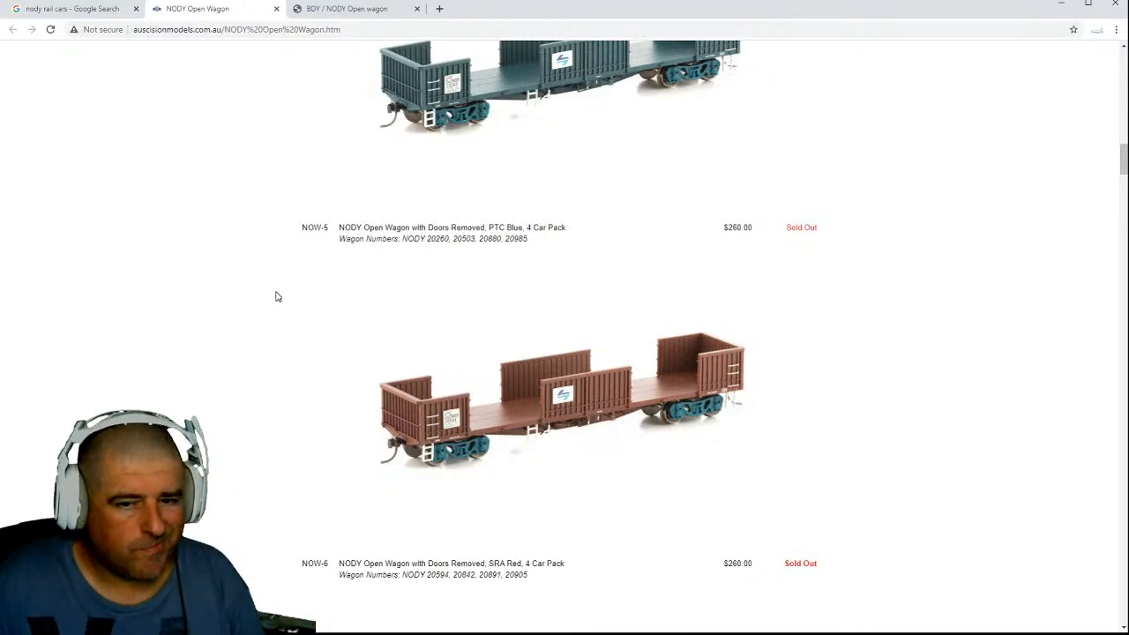
scroll(284, 298, "down", 5)
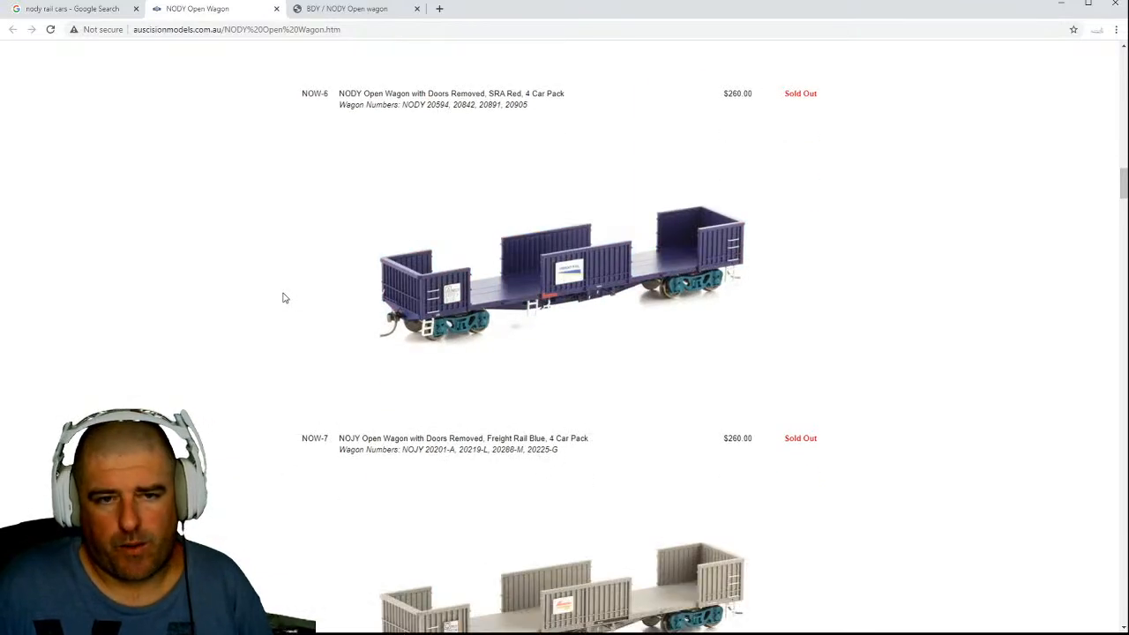
scroll(284, 297, "up", 3)
scroll(282, 297, "down", 12)
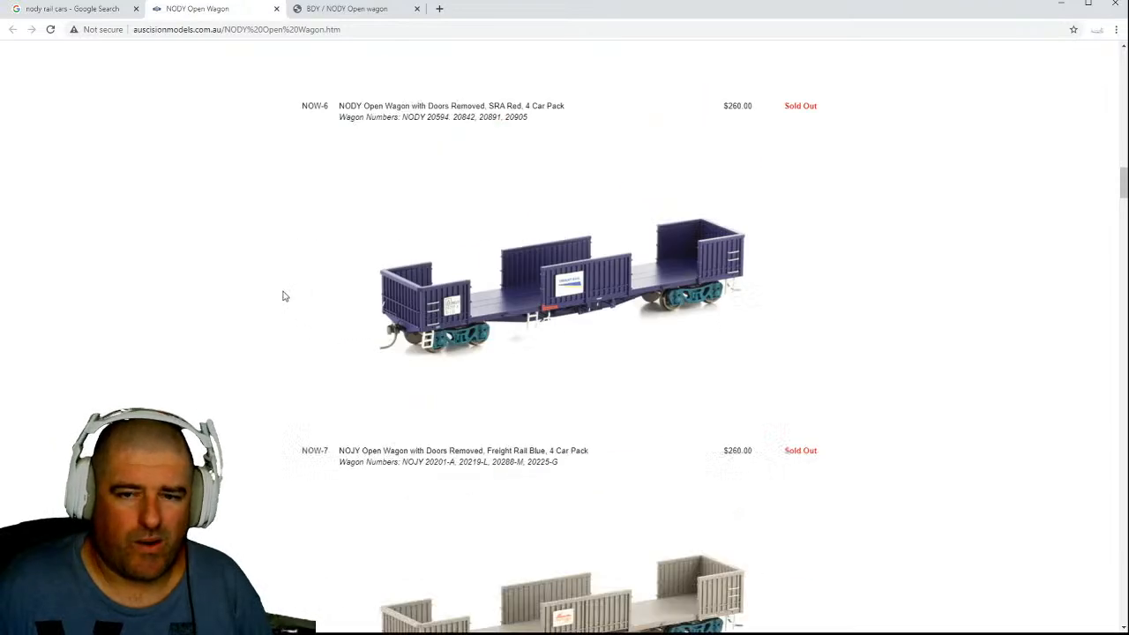
scroll(282, 297, "down", 5)
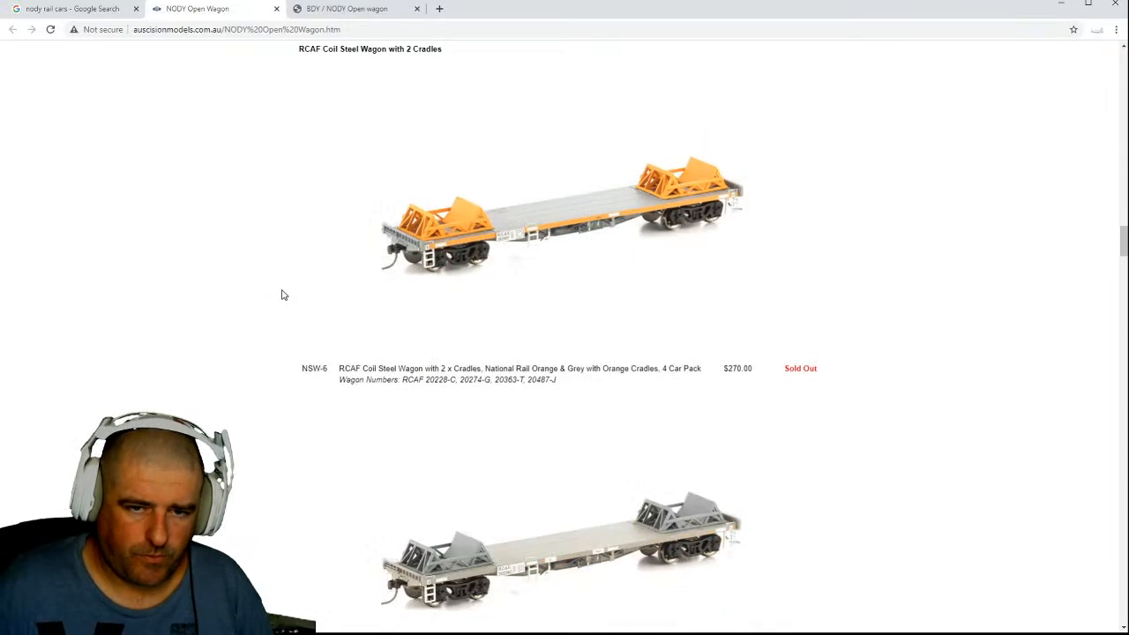
scroll(271, 322, "down", 5)
scroll(271, 327, "down", 15)
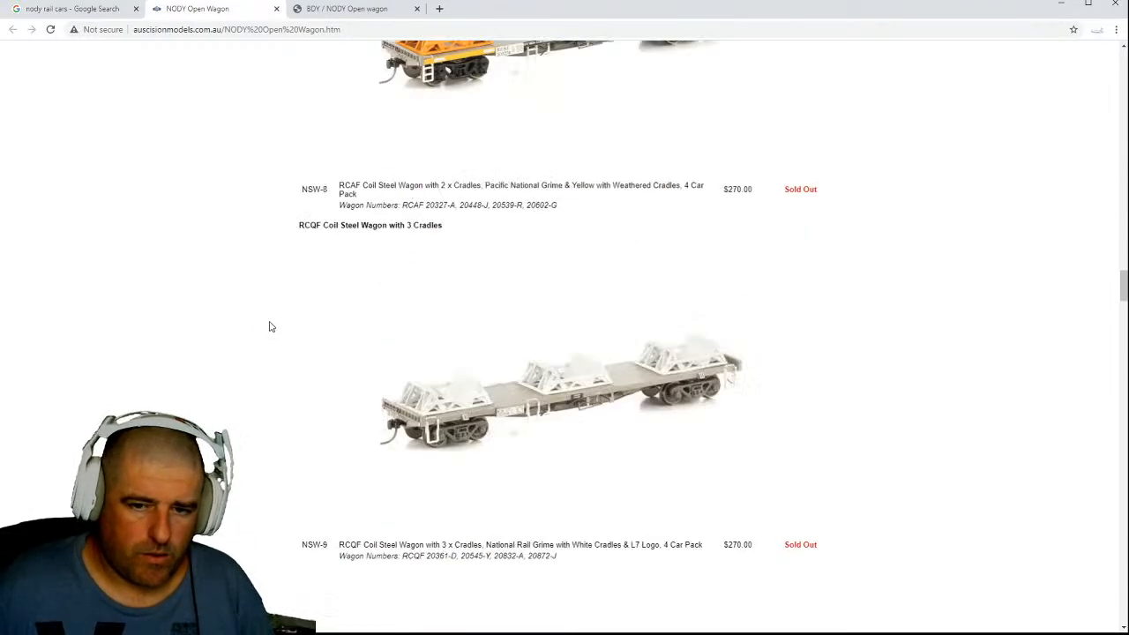
scroll(271, 327, "down", 5)
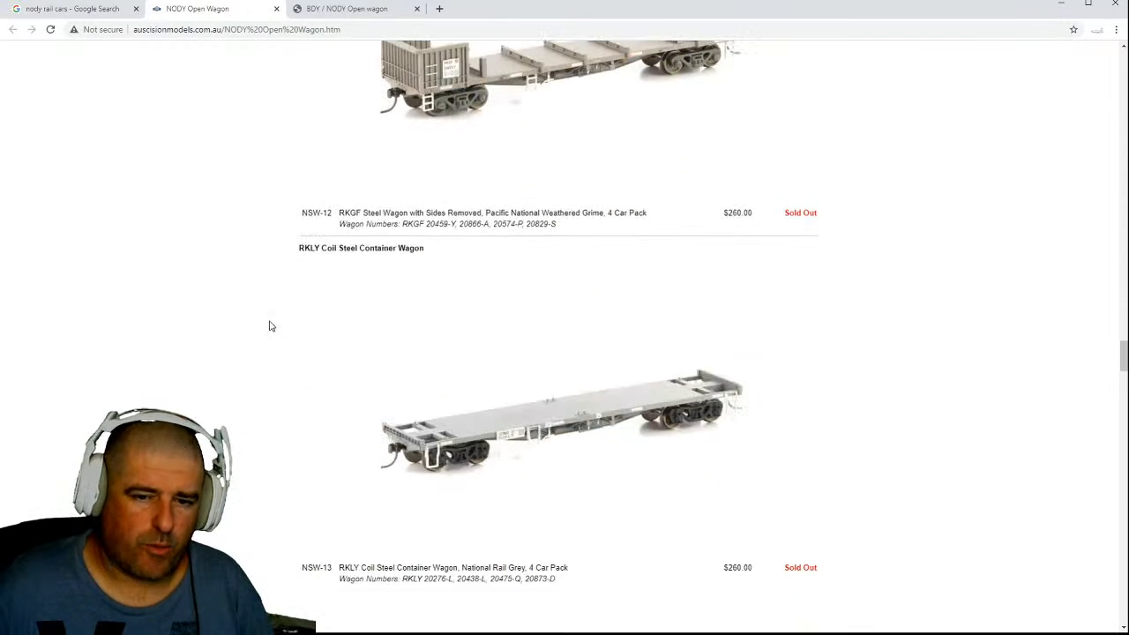
Examine the RKGF sides-removed, RKLY coil steel container and NKHY slab/hot steel wagon models on the Auscision page.
scroll(270, 326, "up", 4)
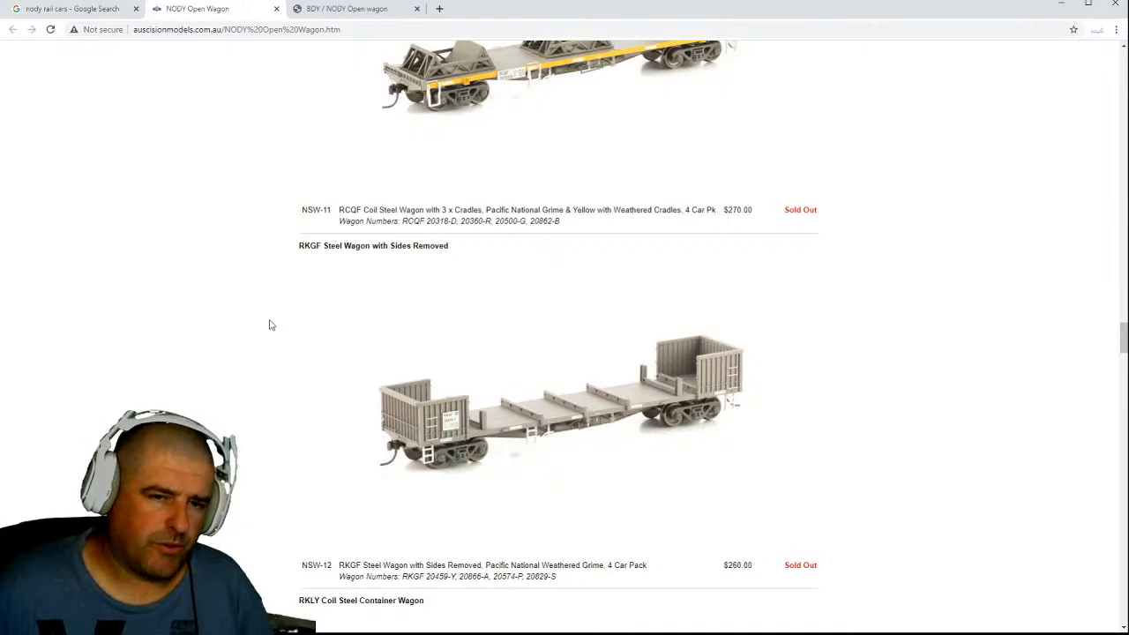
scroll(270, 325, "down", 14)
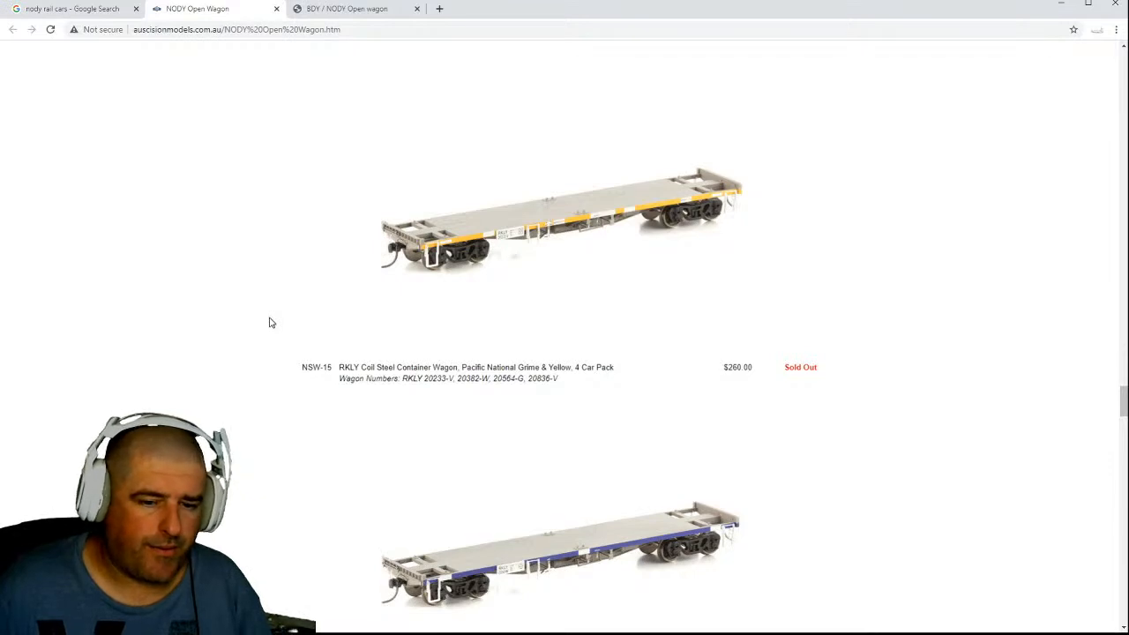
scroll(271, 323, "down", 8)
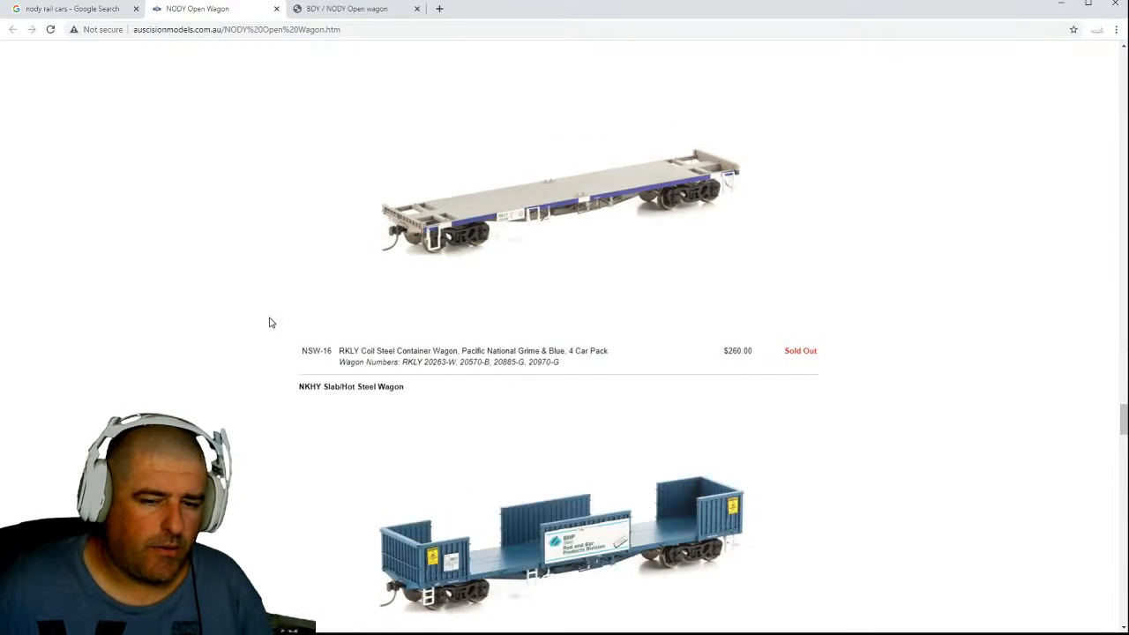
scroll(271, 323, "up", 2)
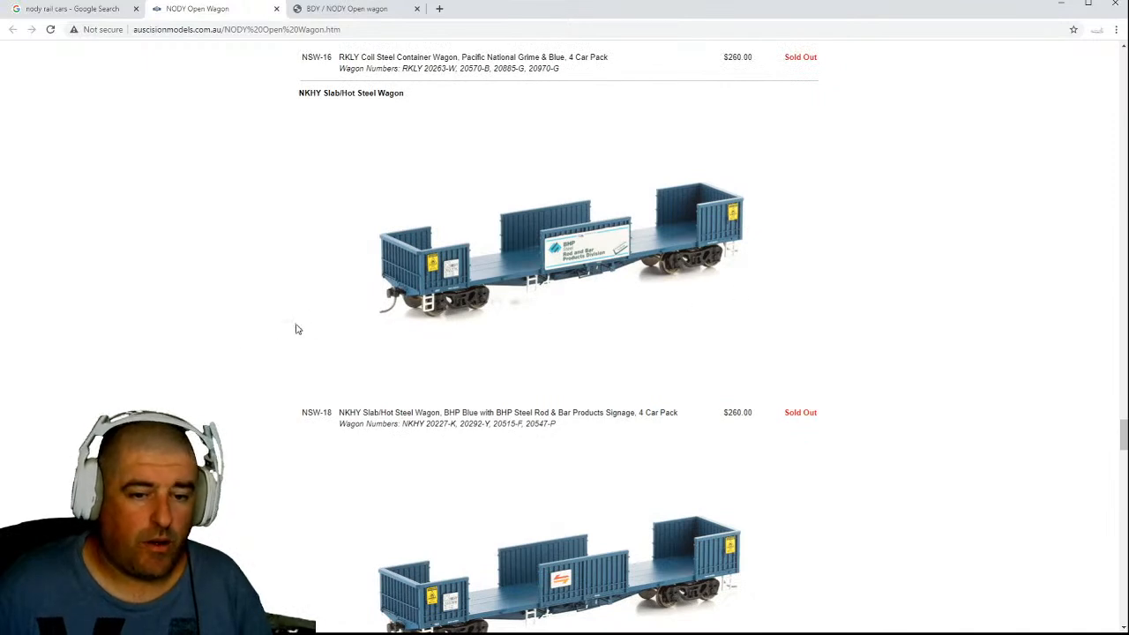
scroll(223, 335, "down", 1)
scroll(223, 334, "down", 7)
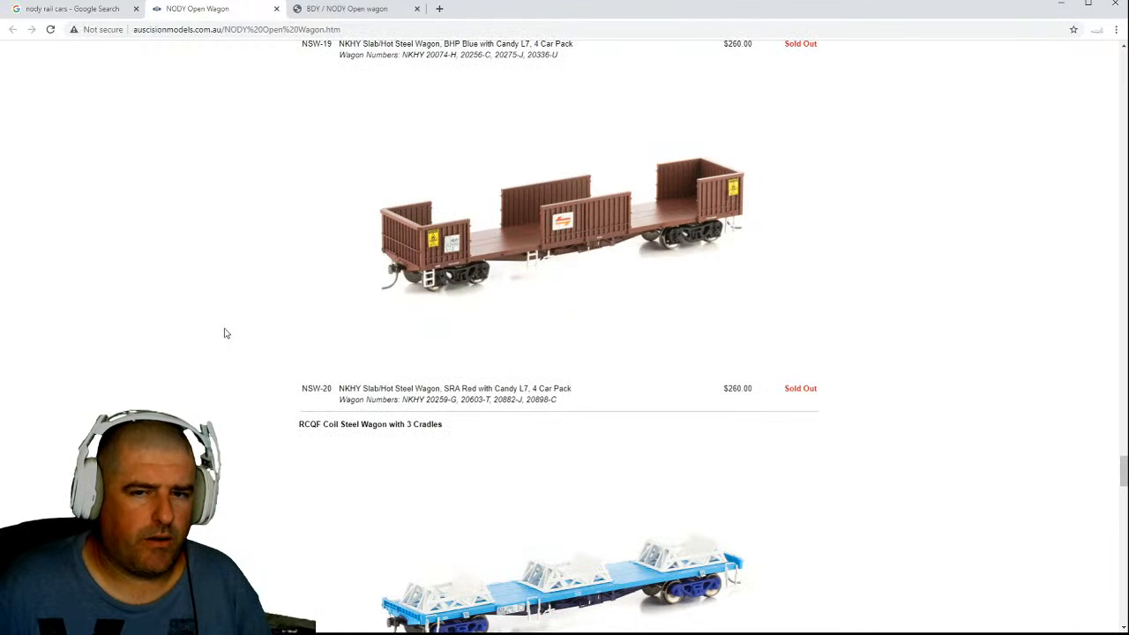
scroll(224, 333, "down", 1)
scroll(588, 235, "up", 2)
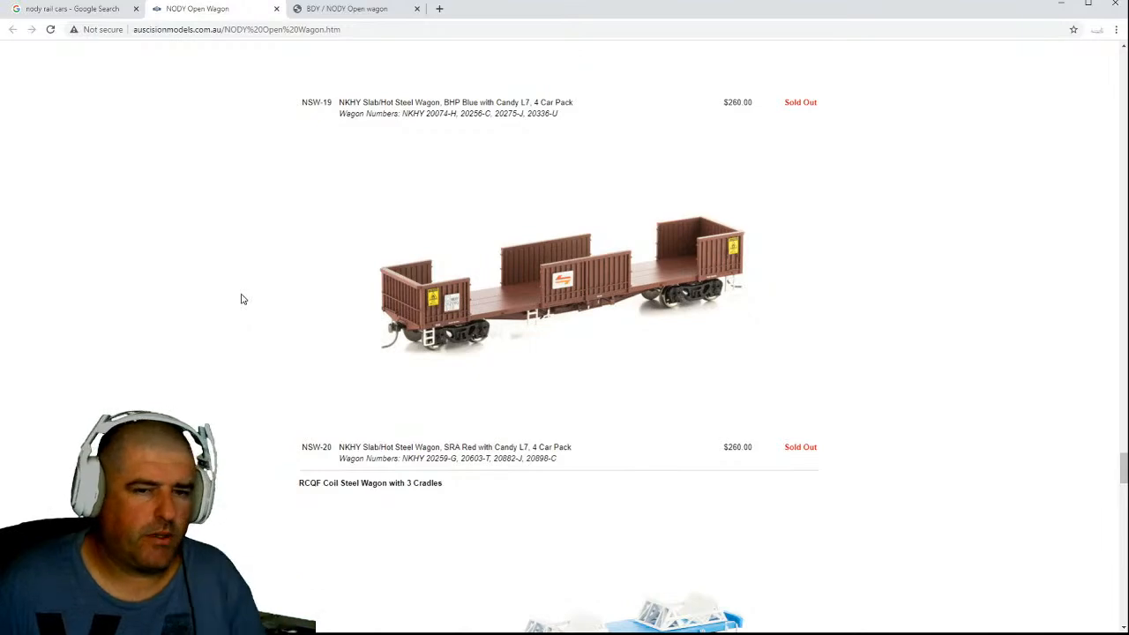
scroll(241, 299, "down", 3)
Examine the NSW NODY Open Wagon prototype photos of the covered, container-carrying, coil-cradle and sides-removed wagons.
scroll(241, 299, "down", 5)
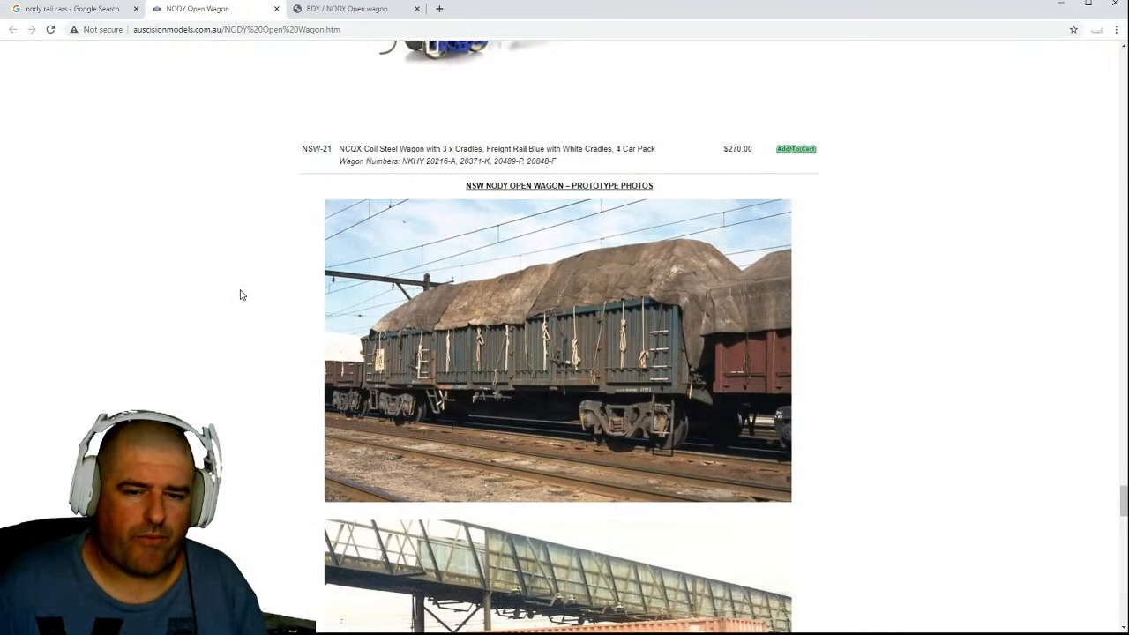
scroll(241, 296, "down", 3)
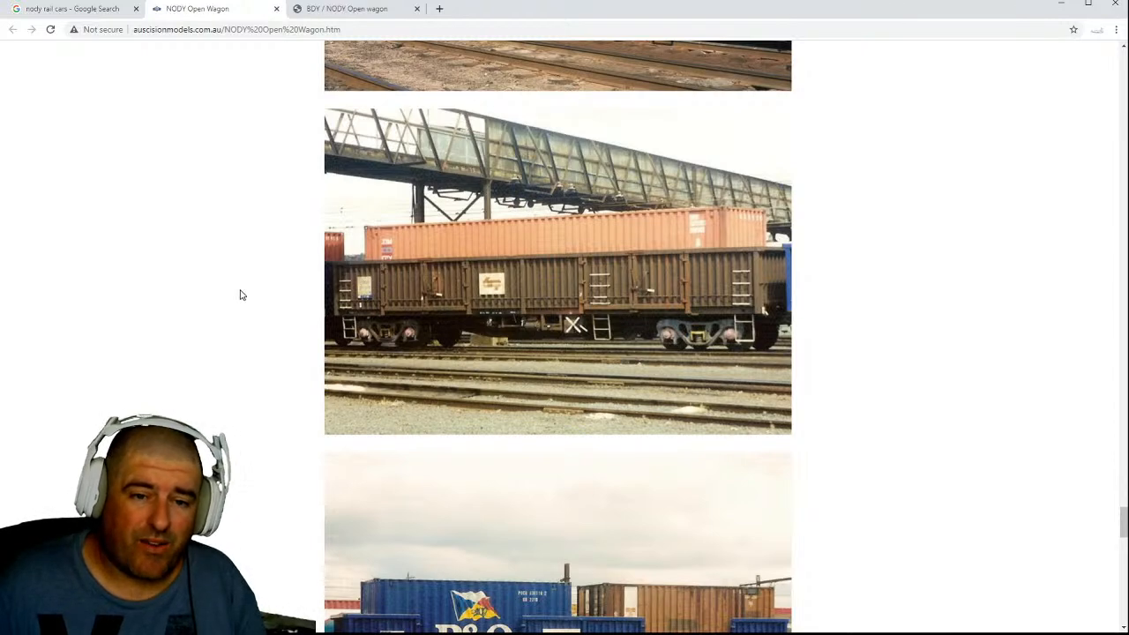
scroll(241, 296, "down", 3)
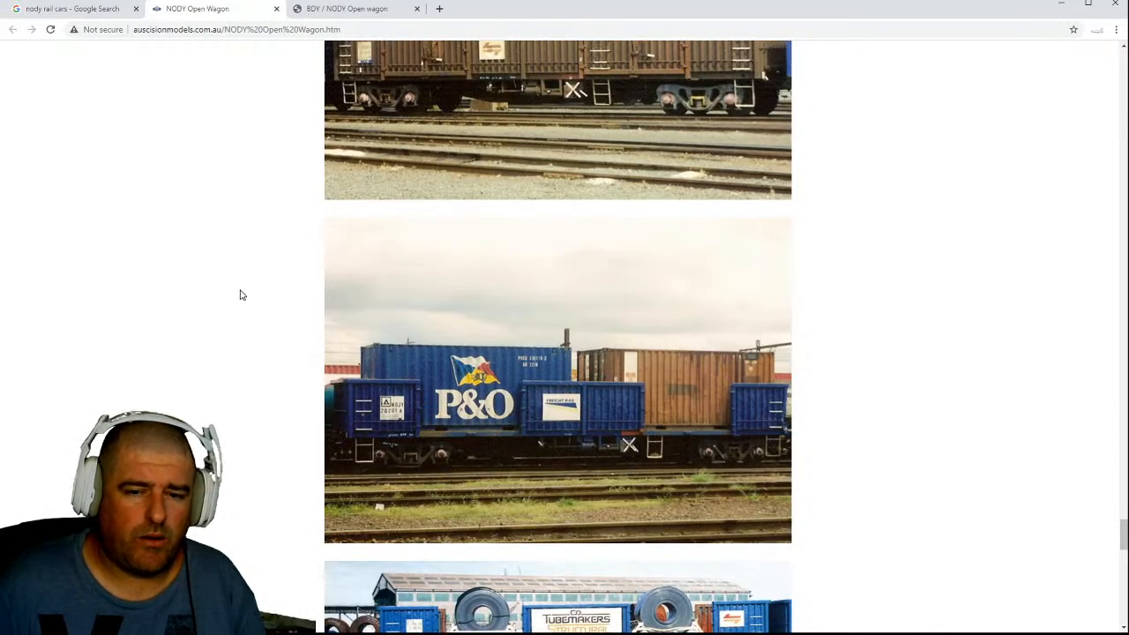
scroll(241, 295, "down", 4)
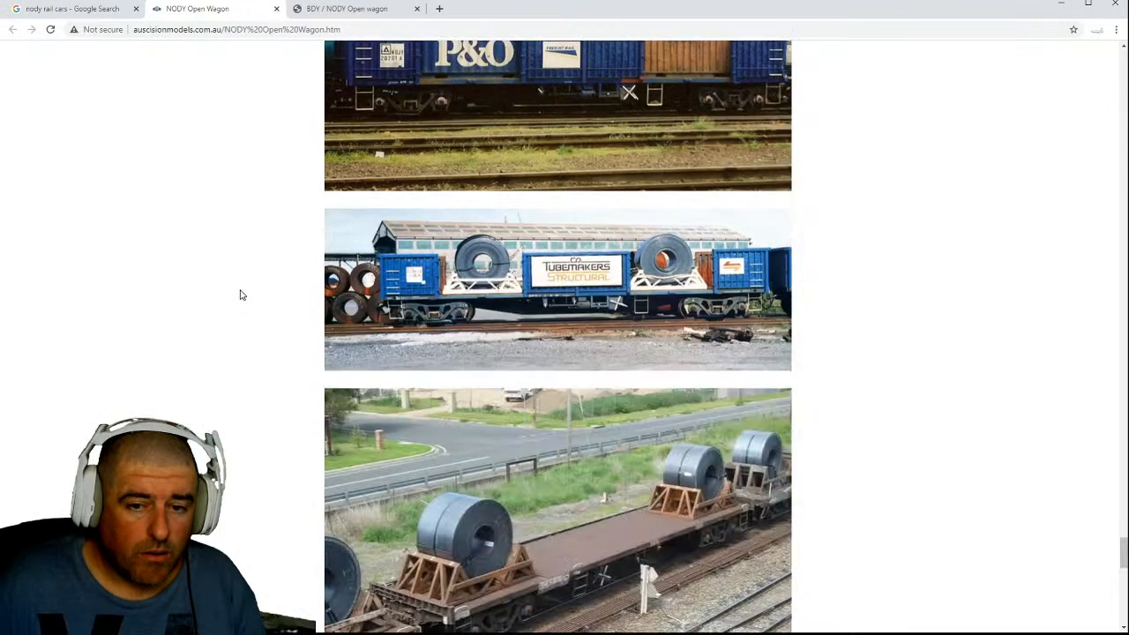
scroll(241, 295, "down", 4)
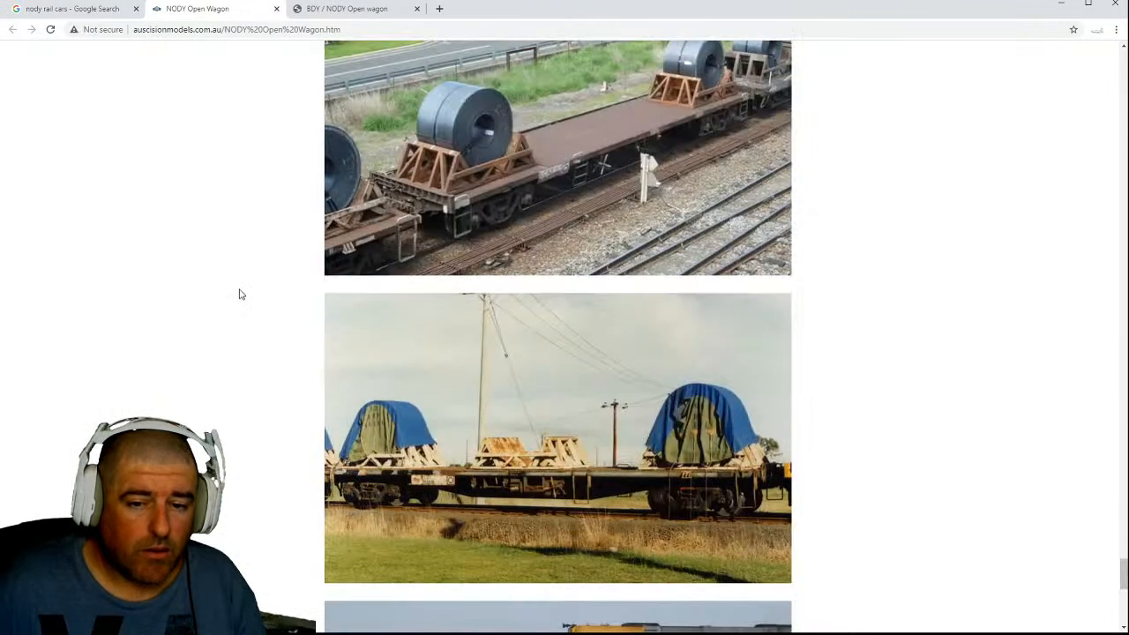
scroll(241, 296, "down", 5)
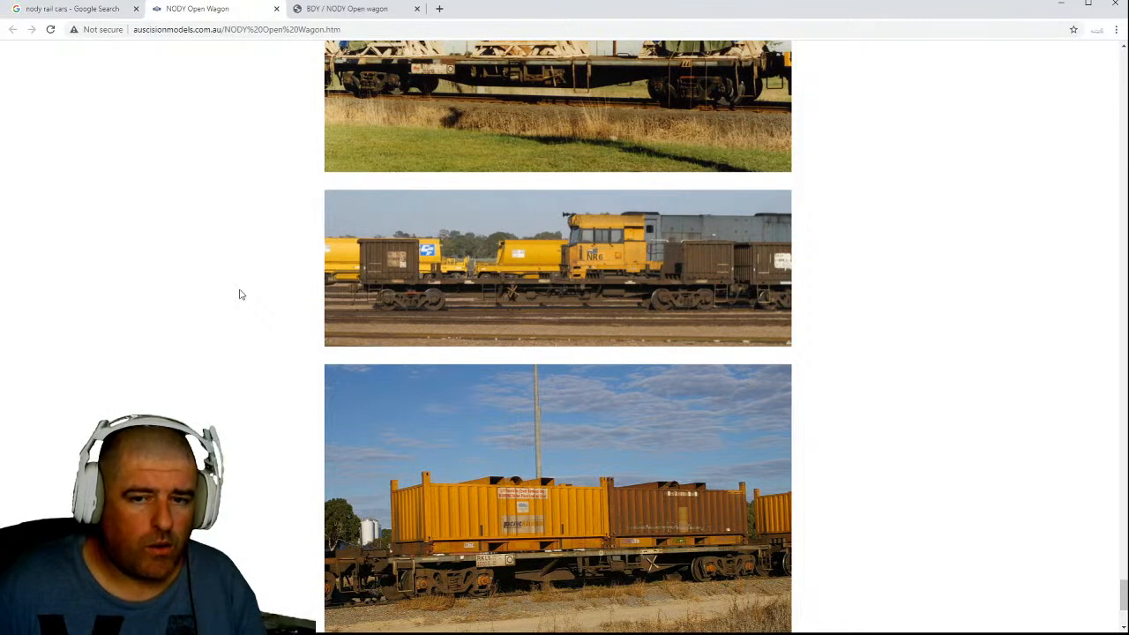
scroll(241, 295, "down", 3)
scroll(240, 293, "up", 10)
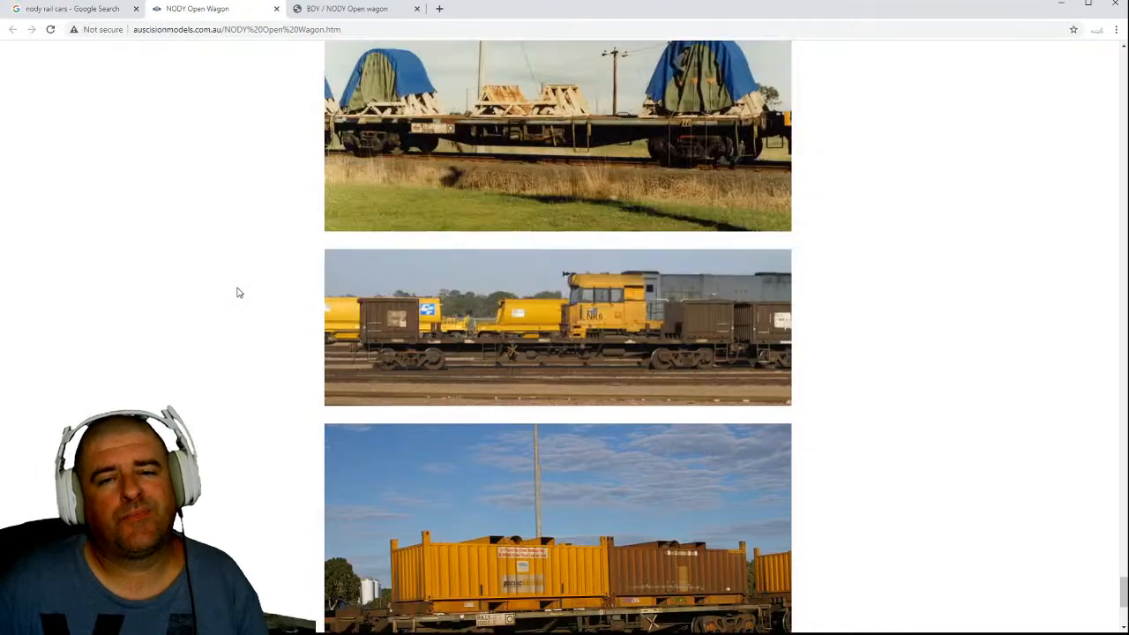
Review the model listings back from the NKHY wagons to the original PTC Blue BDY / NODY open wagons.
scroll(241, 301, "up", 15)
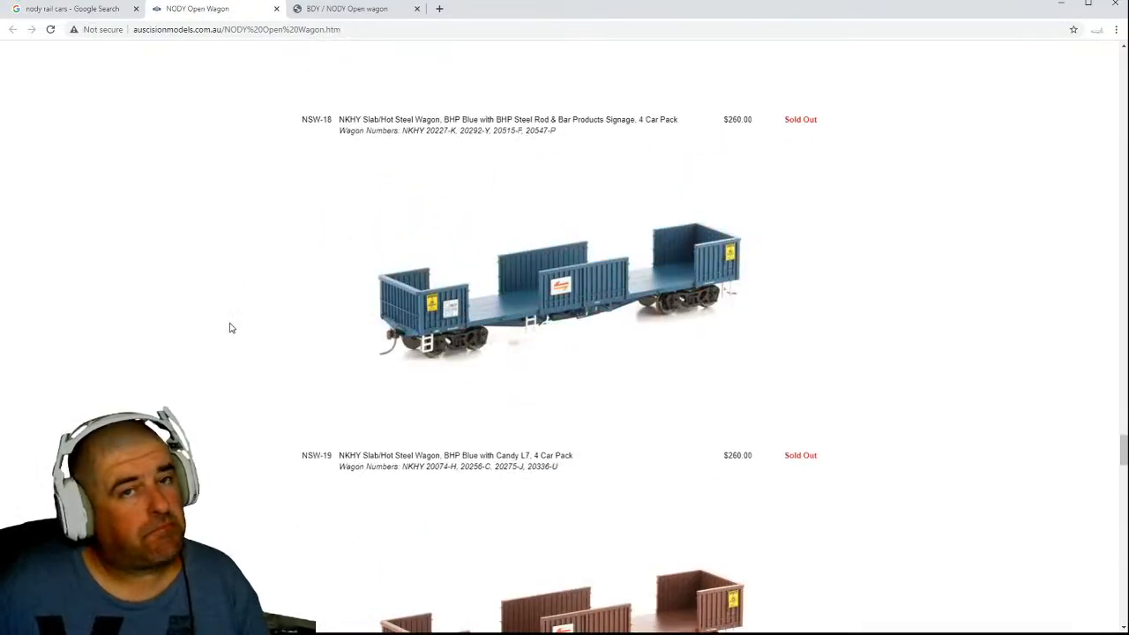
scroll(226, 330, "up", 20)
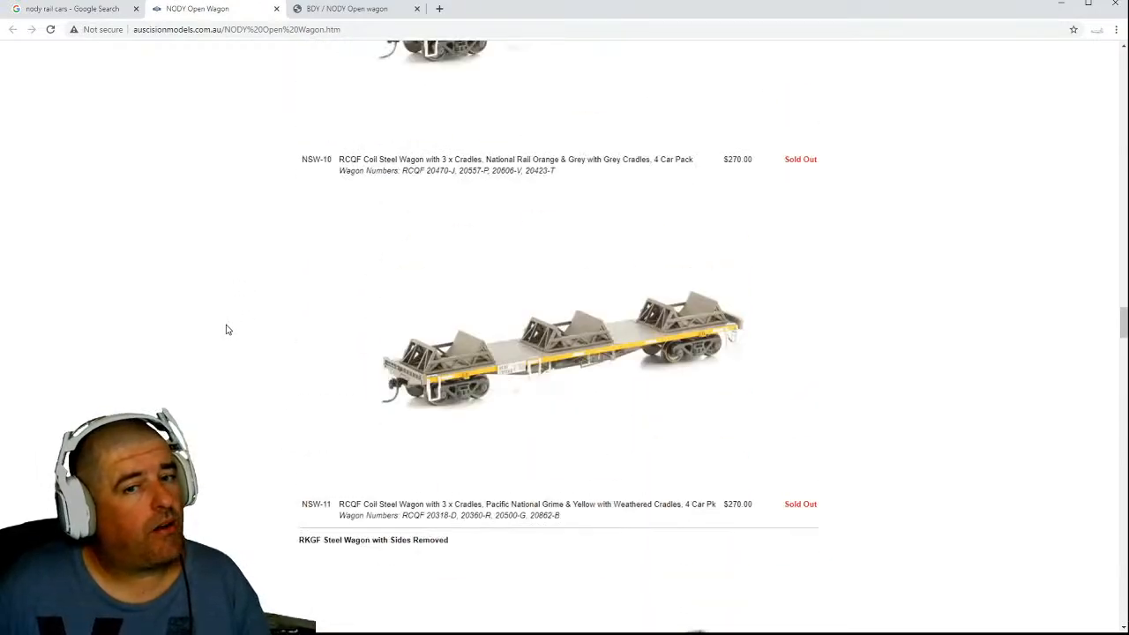
scroll(226, 330, "up", 9)
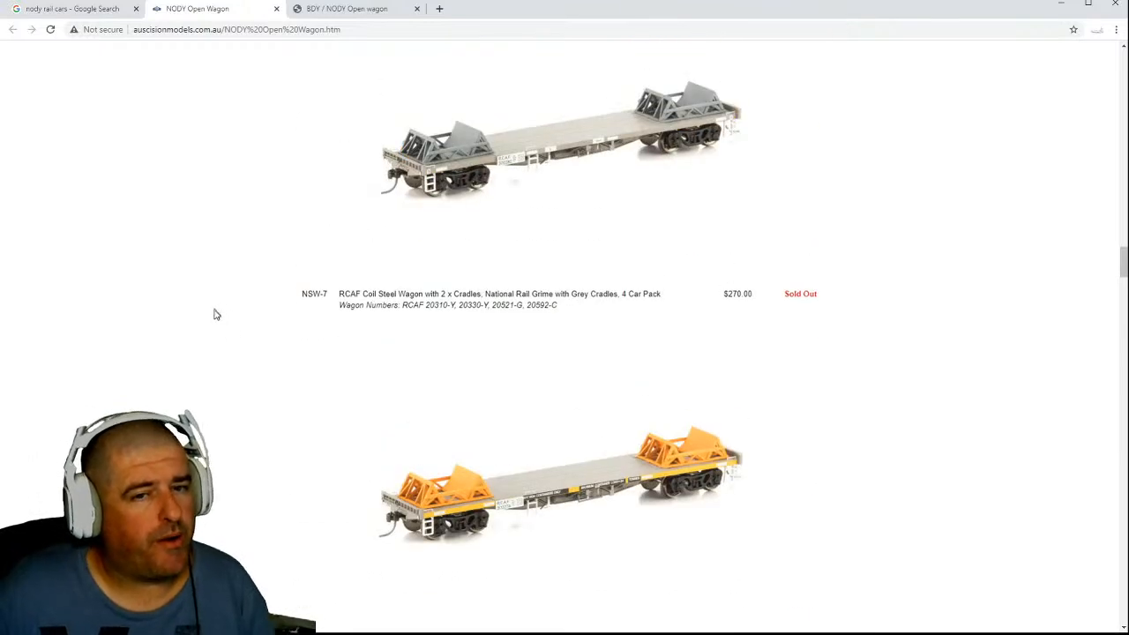
scroll(215, 318, "up", 6)
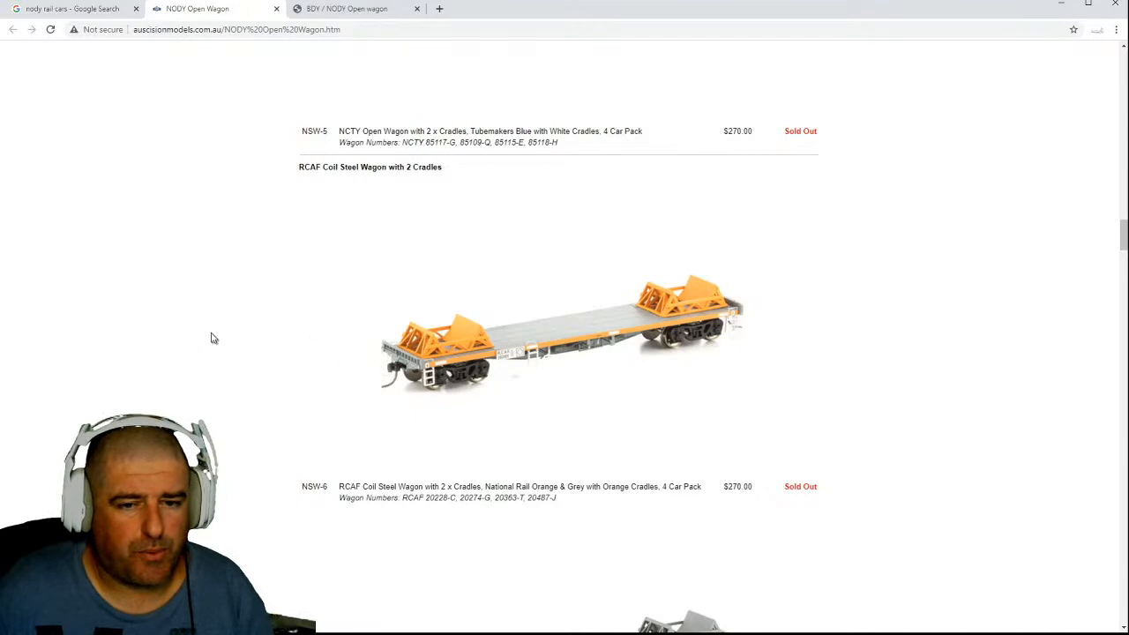
scroll(271, 328, "up", 3)
scroll(270, 328, "up", 4)
scroll(265, 327, "down", 3)
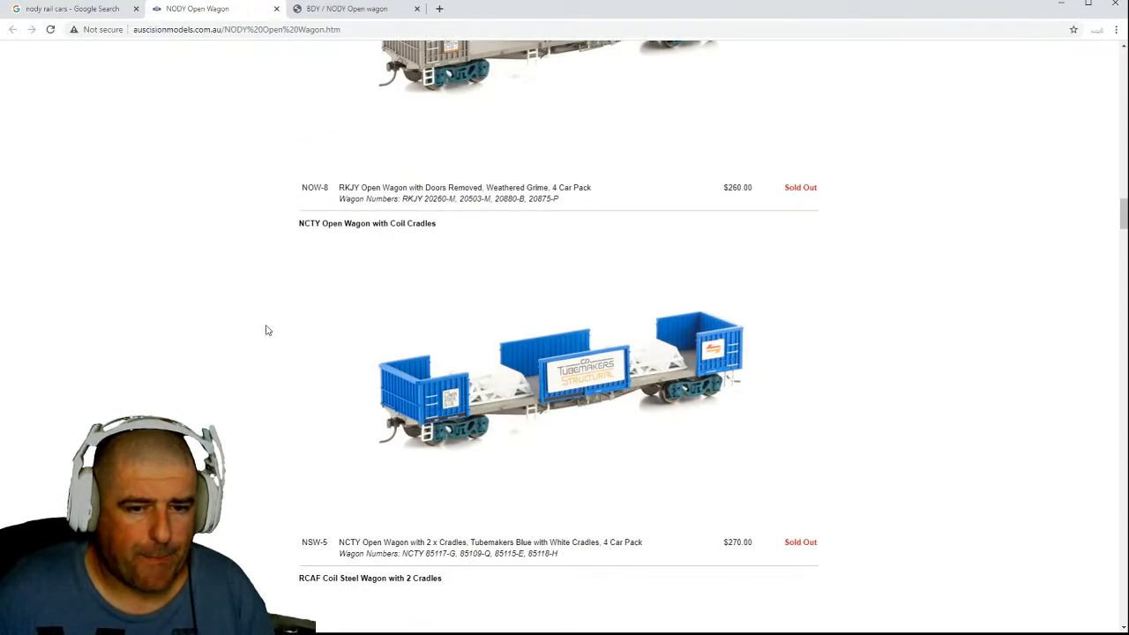
scroll(268, 330, "up", 8)
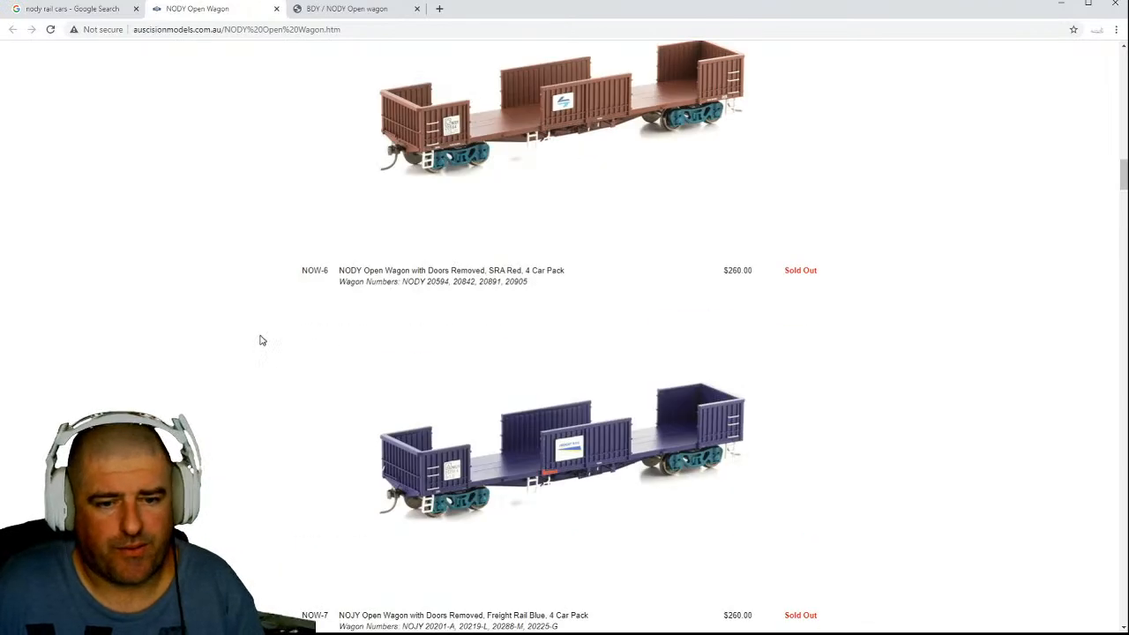
scroll(261, 339, "up", 11)
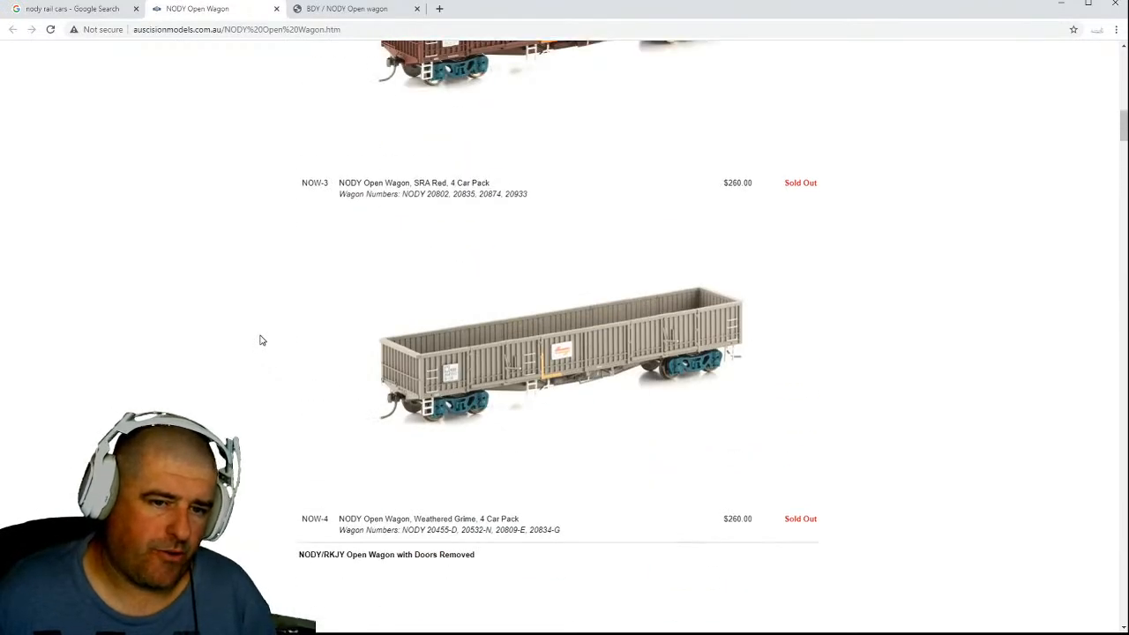
scroll(262, 340, "up", 3)
scroll(261, 340, "up", 3)
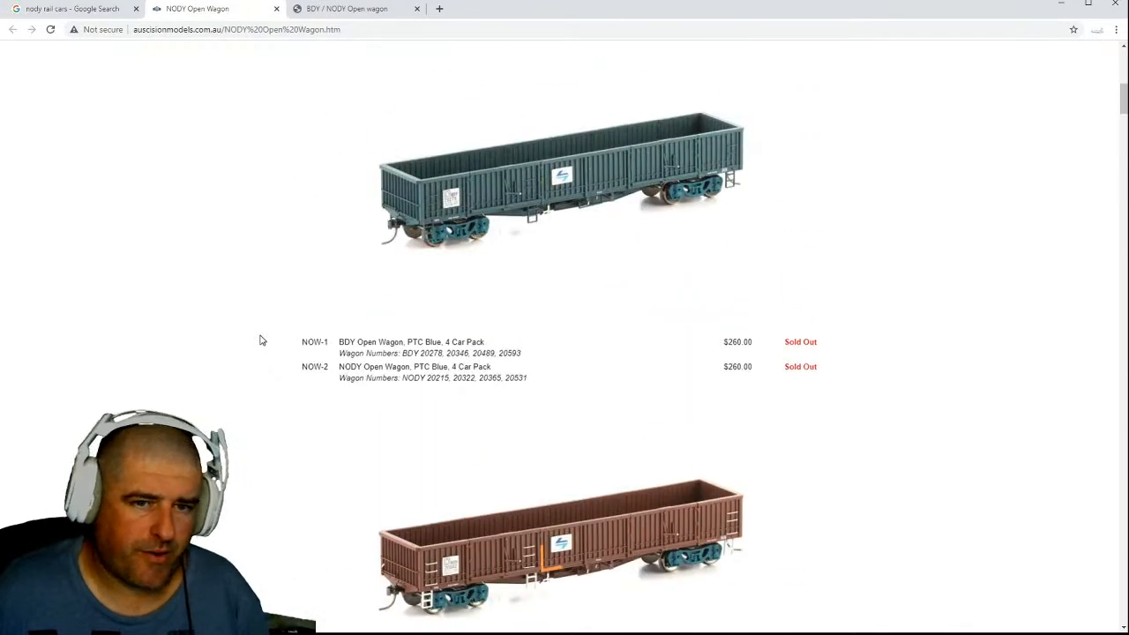
scroll(261, 340, "up", 4)
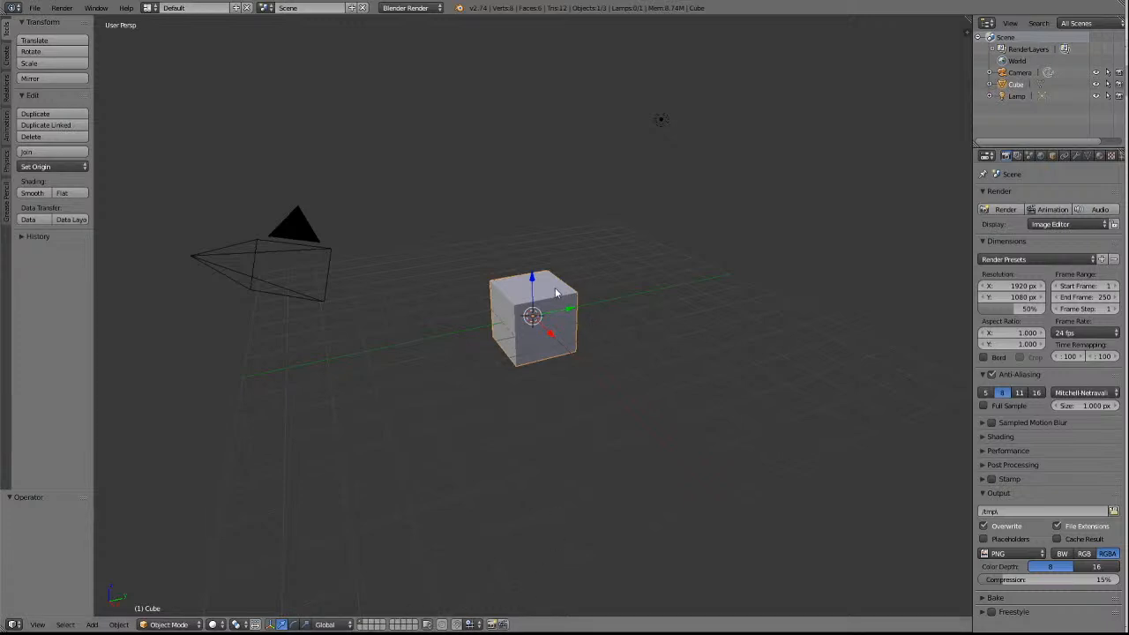
In Blender, scale the default cube along the global Y axis by about 4.665 to form a long wagon body block.
key("KP_7")
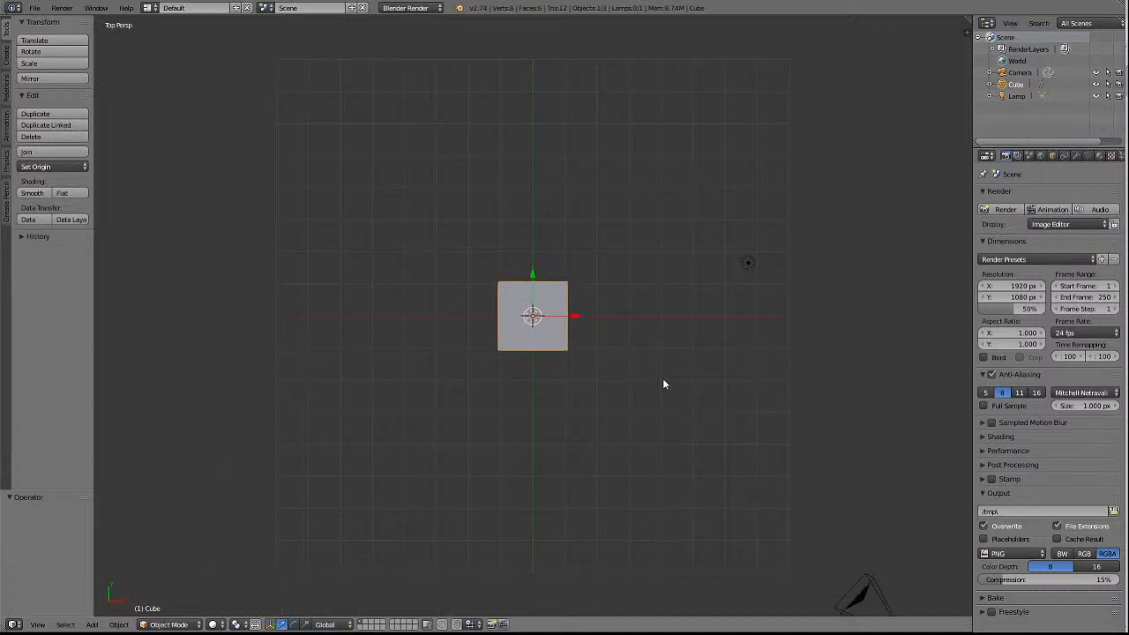
scroll(657, 420, "up", 3)
scroll(656, 420, "down", 3)
scroll(657, 426, "down", 1)
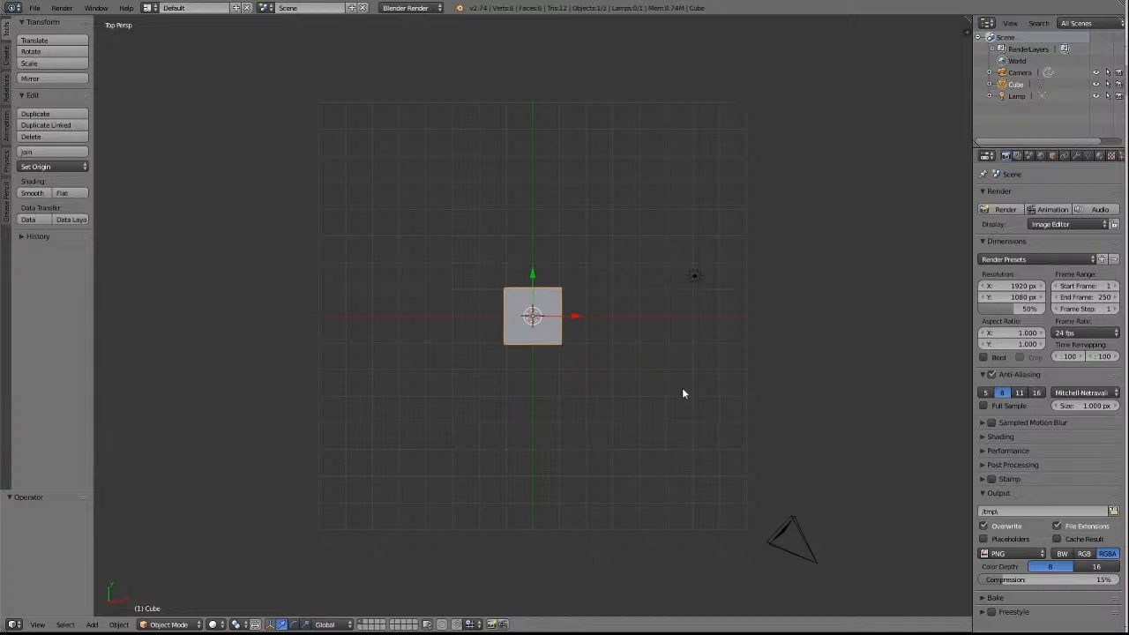
key("s")
key("y")
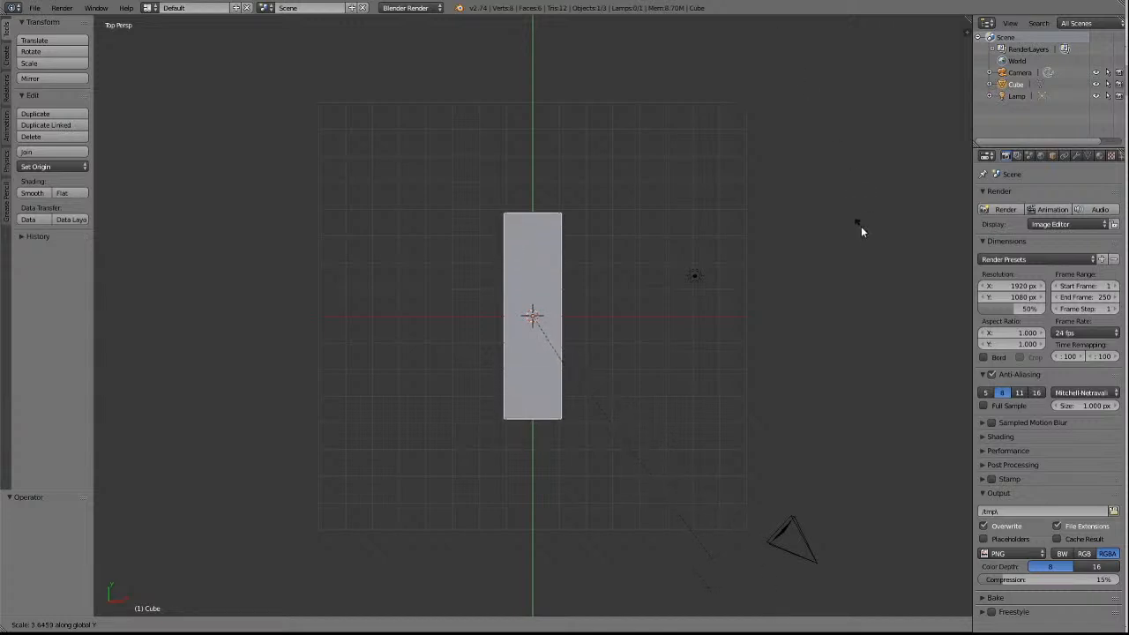
left_click(897, 402)
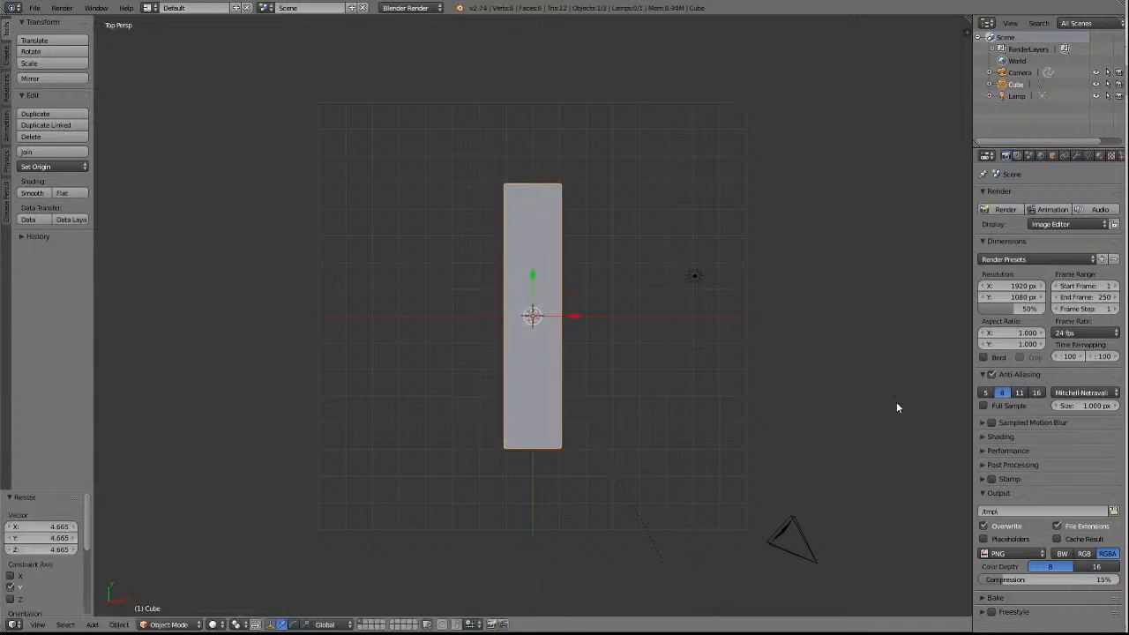
scroll(799, 443, "up", 1)
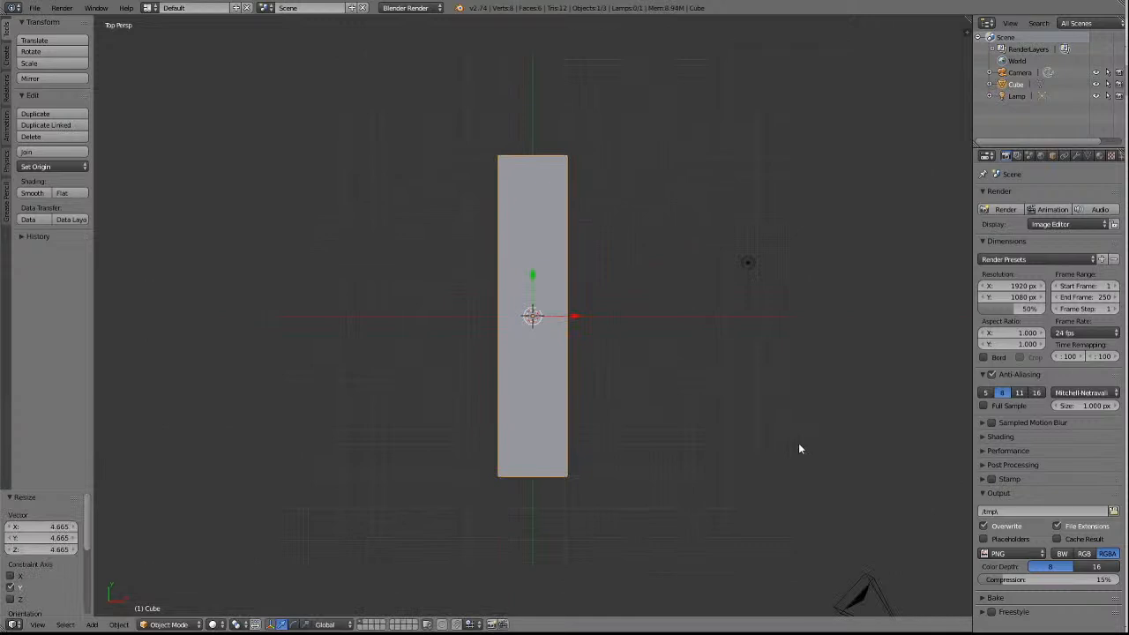
key("KP_2")
key("KP_2")
key("KP_2")
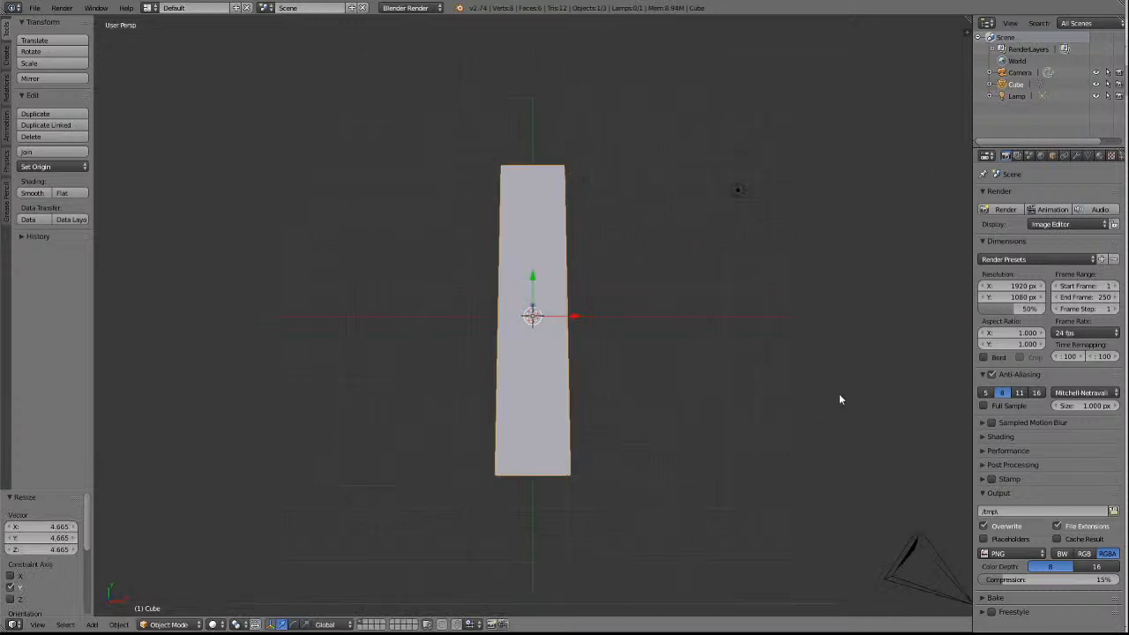
key("KP_6")
key("KP_6")
key("KP_6")
key("KP_6")
key("KP_6")
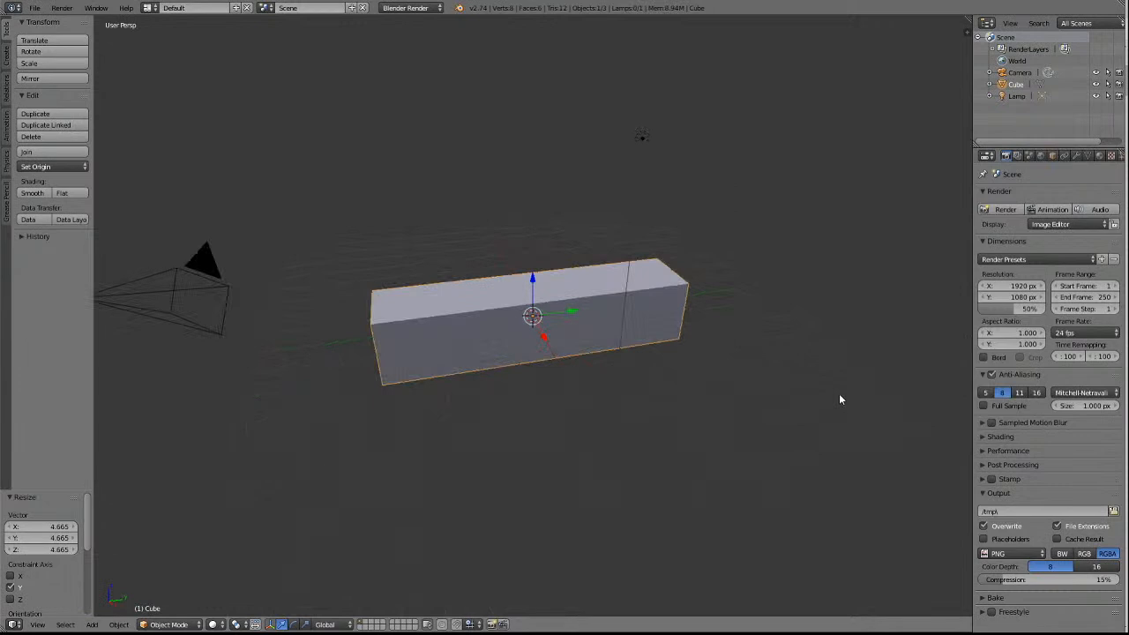
Review the BDY/NODY open wagon listing on the Auscision page in the browser, and open the BDY / NODY Open wagon page.
key("KP_2")
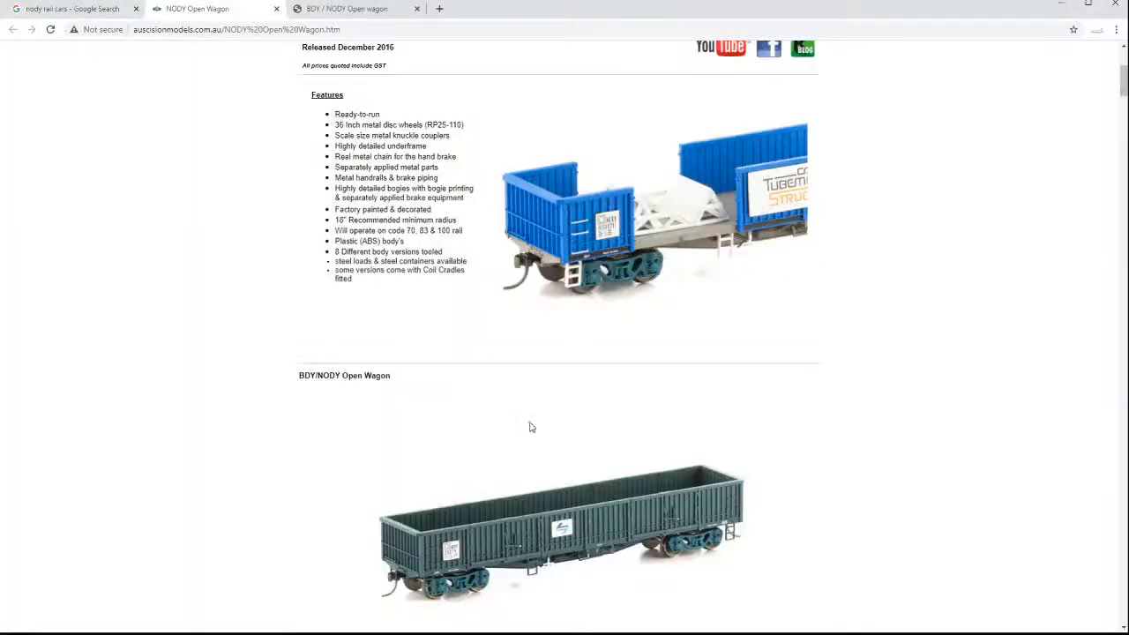
scroll(540, 406, "down", 3)
scroll(540, 404, "up", 5)
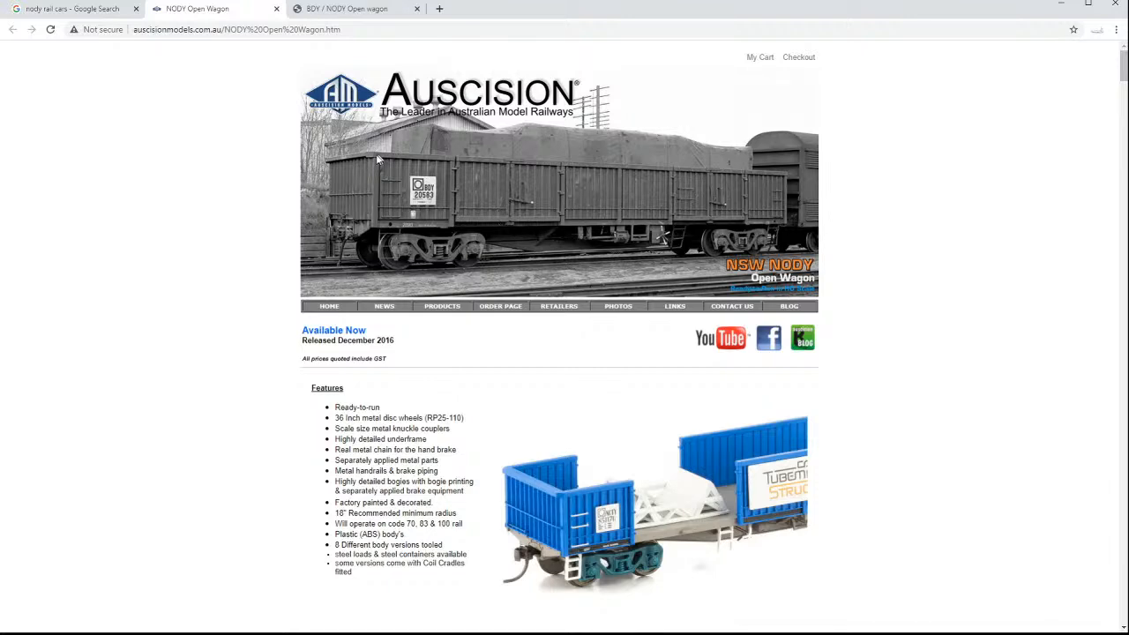
left_click(341, 9)
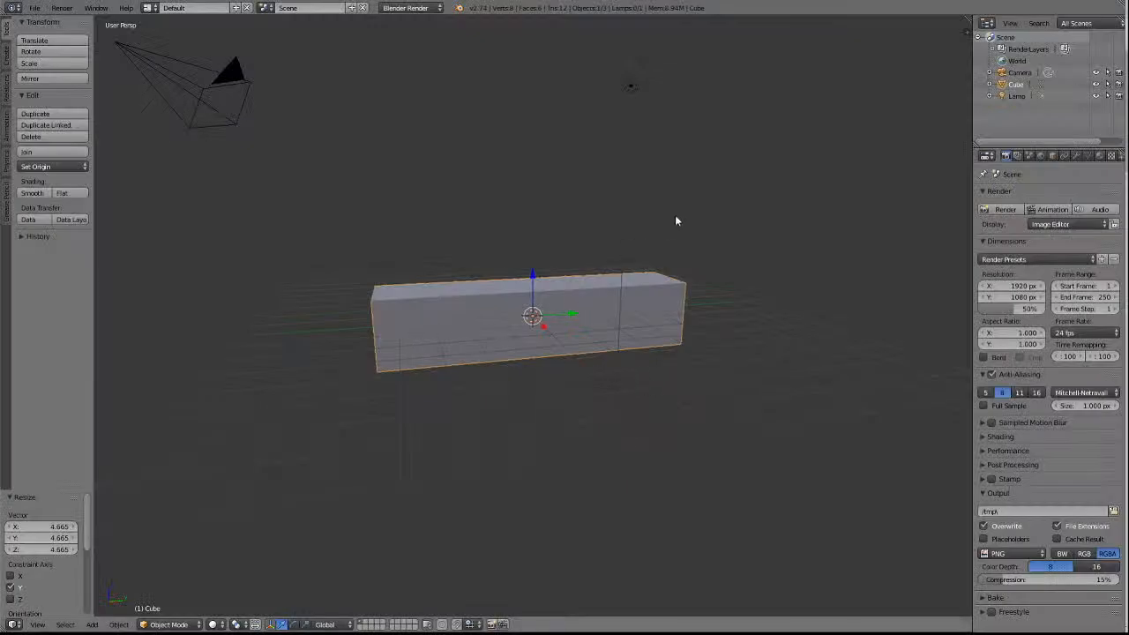
In Blender, flatten the wagon block into a thin floor slab by scaling it along the global Z axis by about 0.071.
key("s")
key("z")
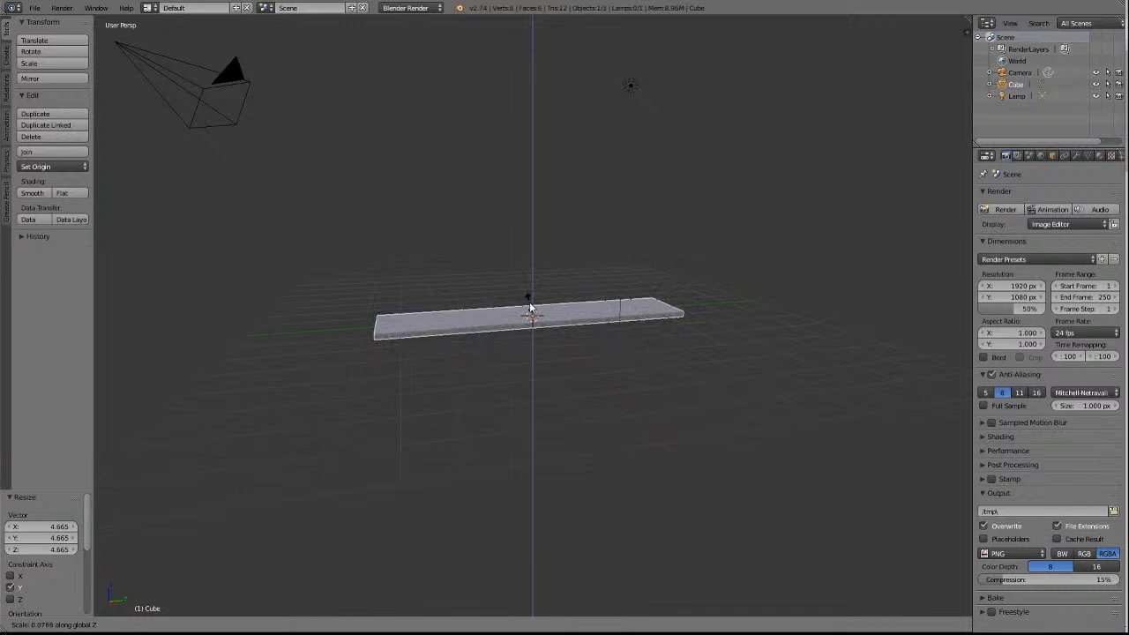
left_click(531, 308)
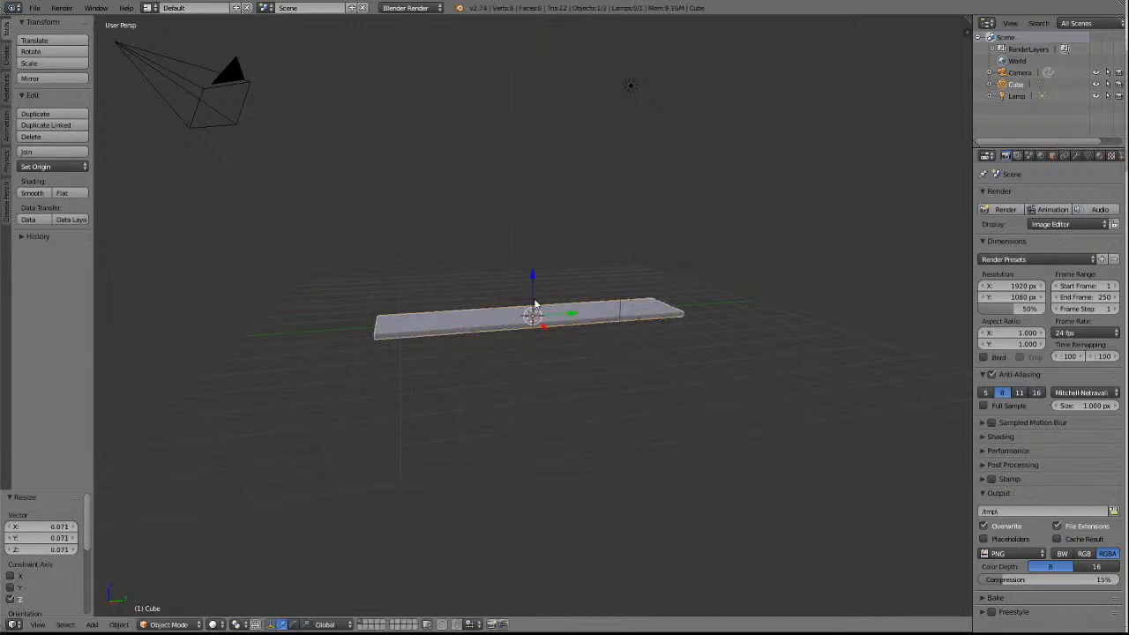
scroll(535, 305, "up", 2)
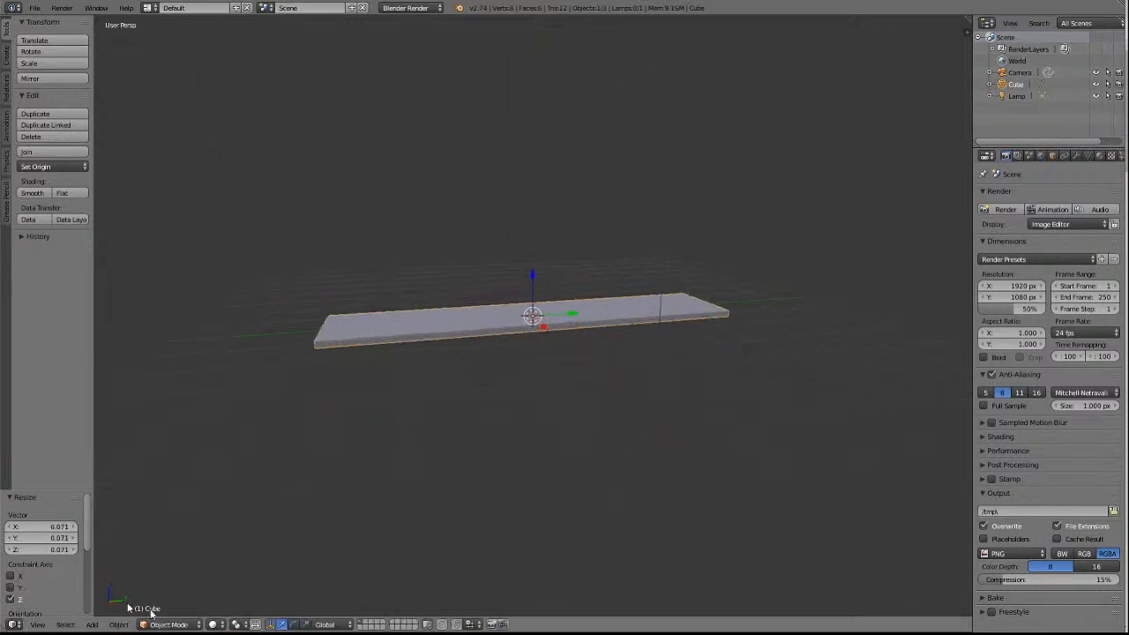
Enter Edit Mode and thin the whole slab further by scaling it along the global Z axis by about 0.758.
left_click(176, 625)
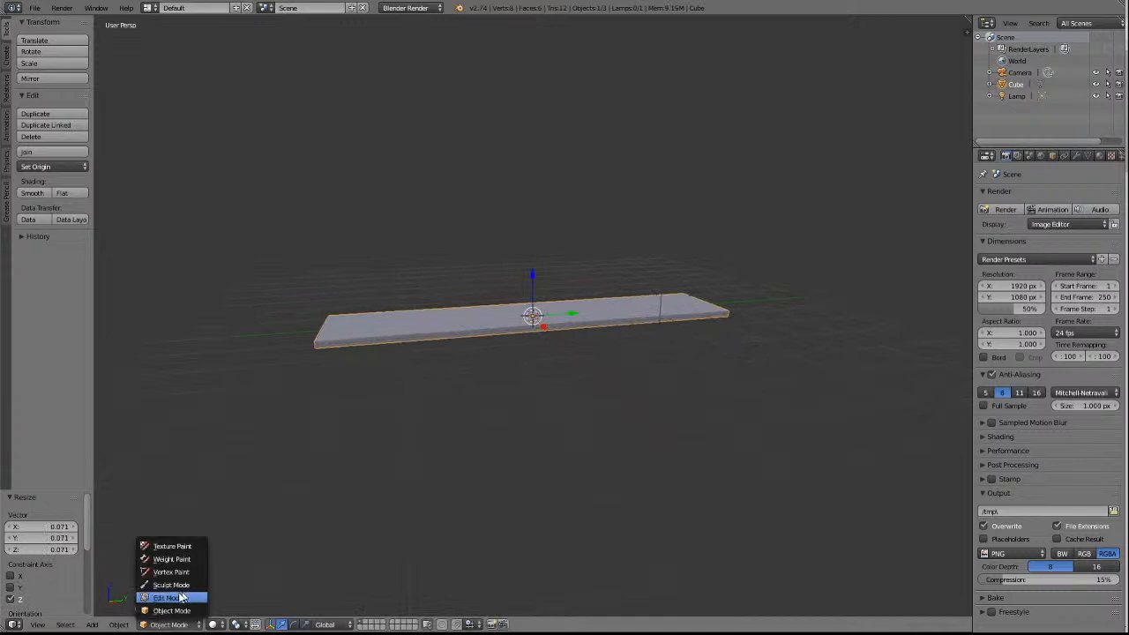
left_click(171, 596)
scroll(292, 537, "up", 5)
scroll(293, 536, "down", 3)
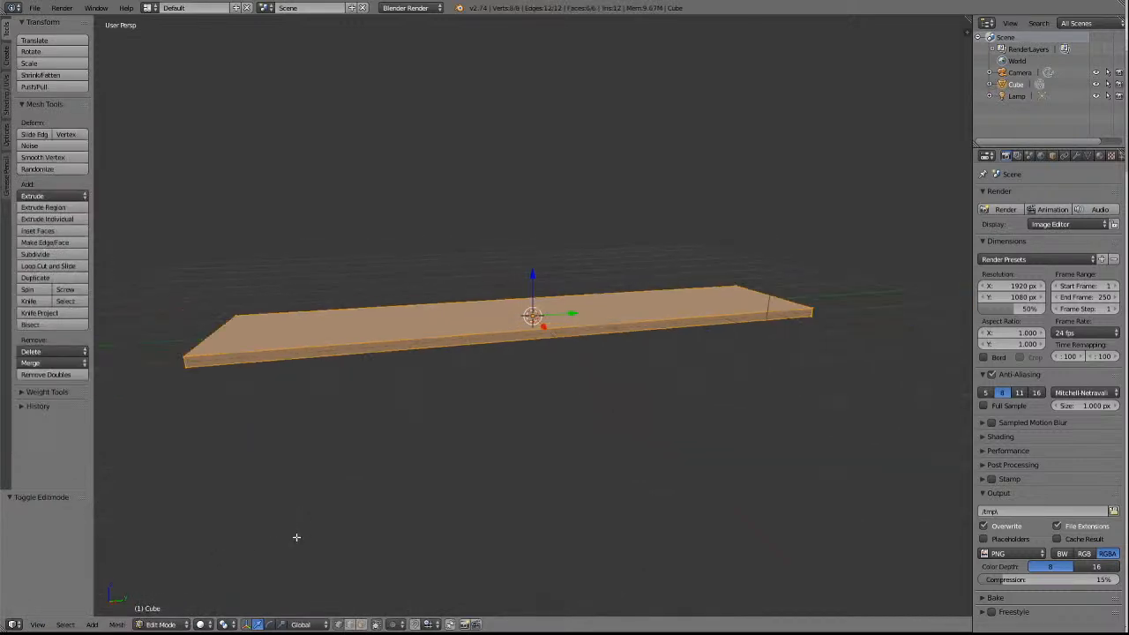
key("KP_1")
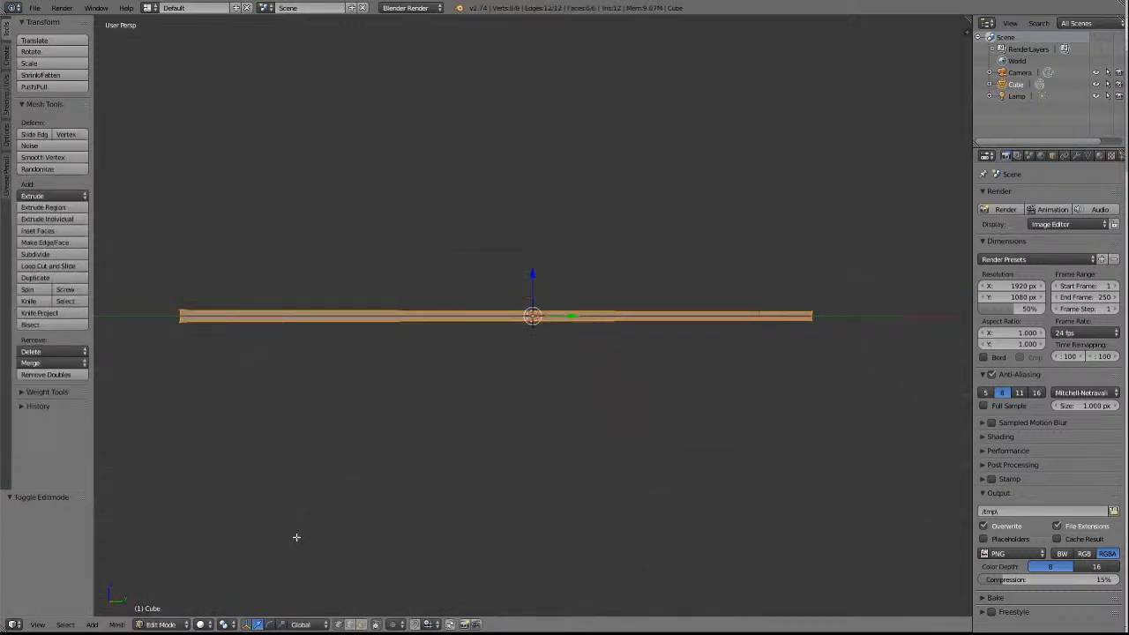
key("KP_4")
key("KP_4")
key("KP_4")
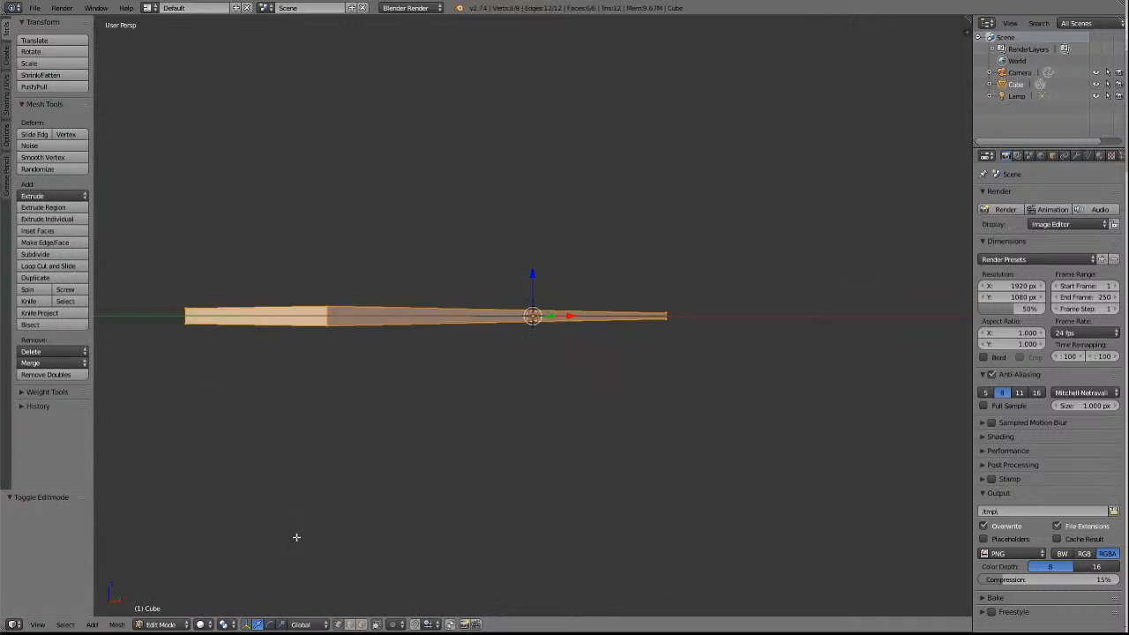
key("KP_8")
key("KP_8")
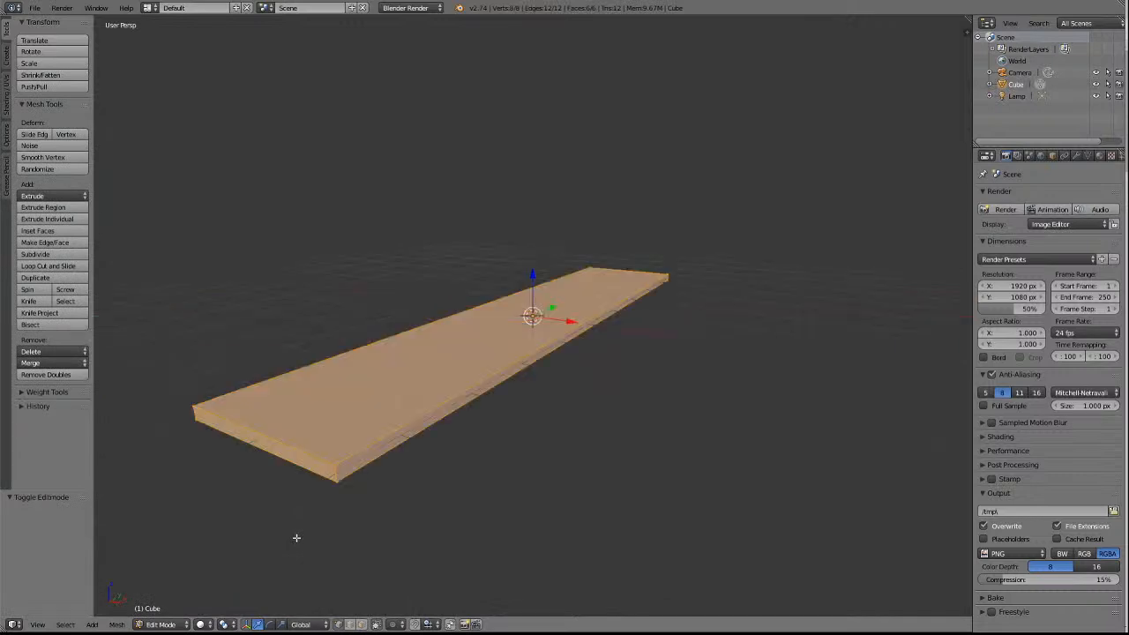
scroll(284, 523, "down", 4)
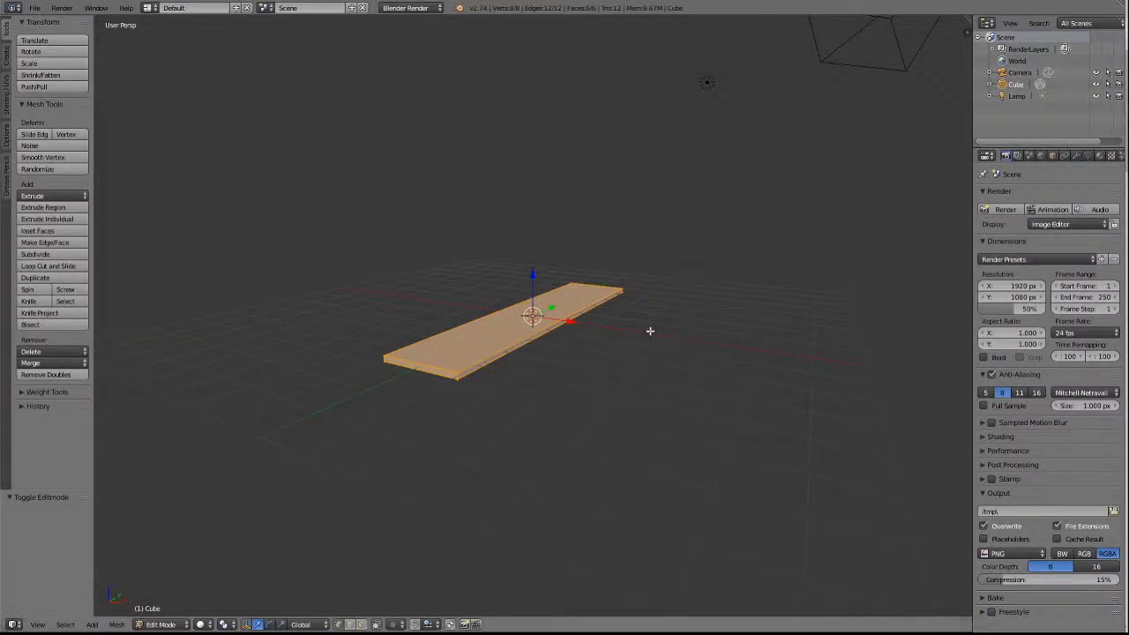
key("s")
key("z")
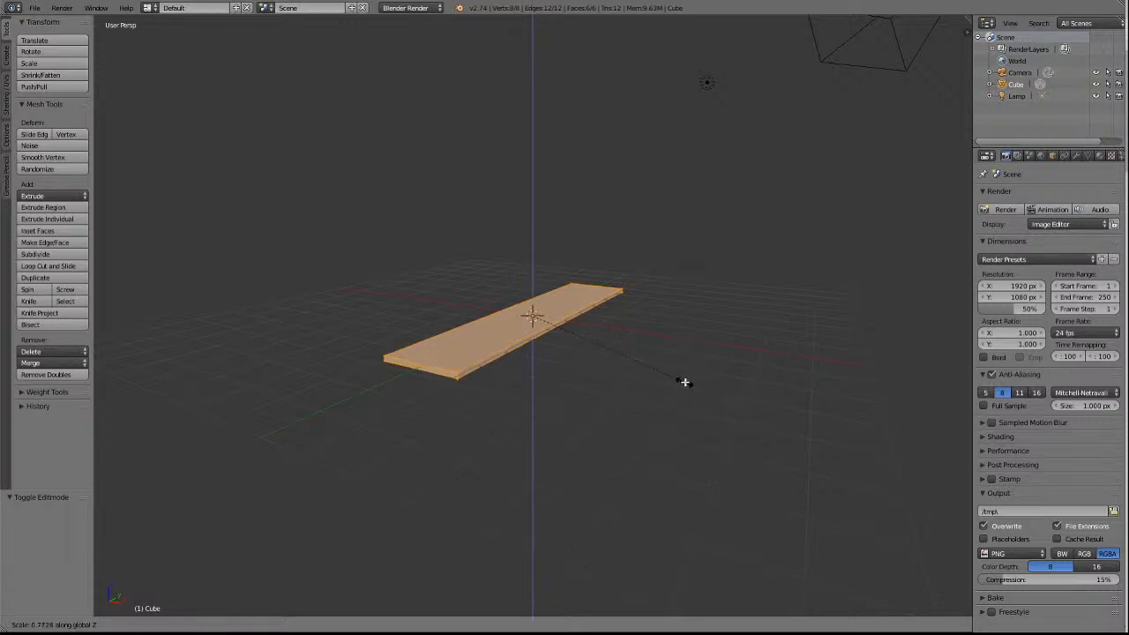
left_click(685, 384)
scroll(685, 384, "up", 1)
key("KP_6")
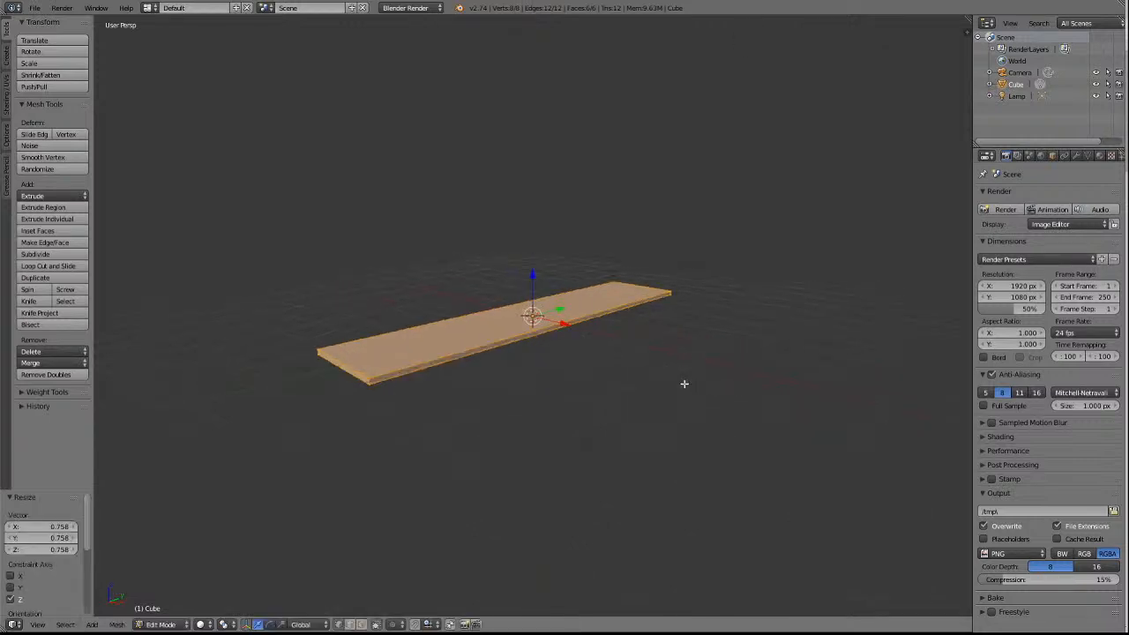
key("KP_2")
key("KP_8")
With everything deselected and edge selection active, add two evenly spaced loop cuts running lengthwise along the slab, without sliding them.
key("a")
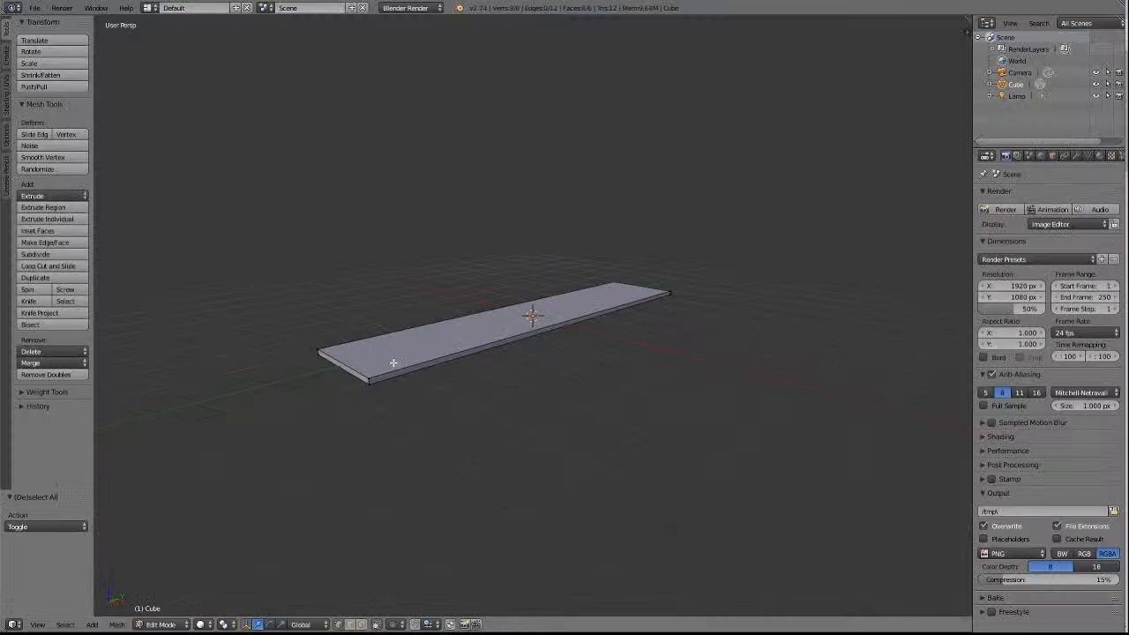
key("KP_1")
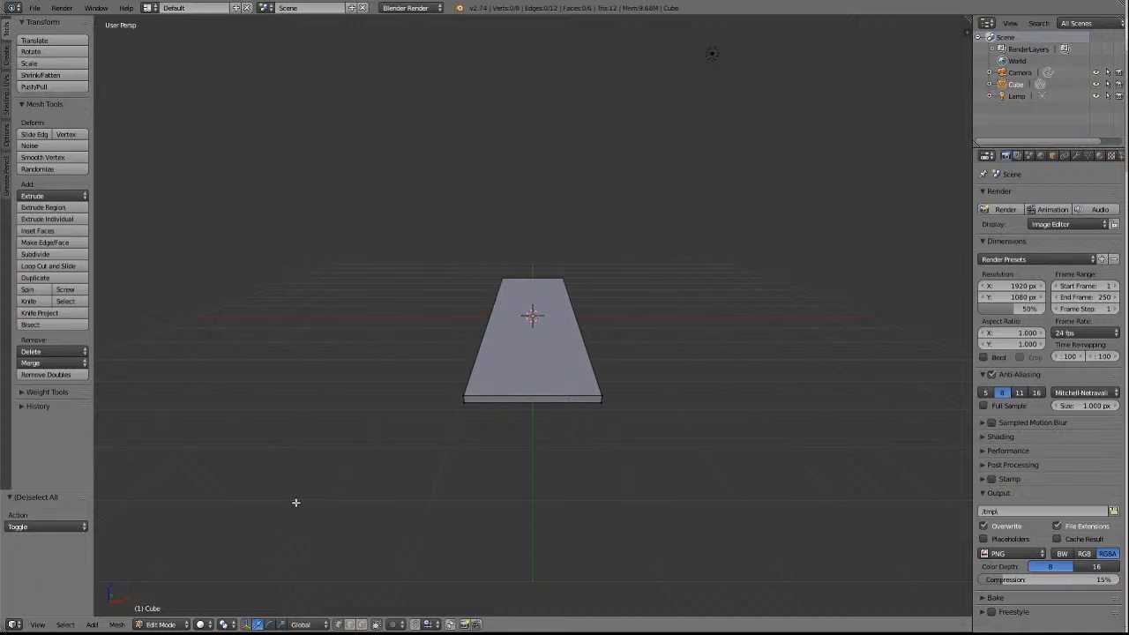
left_click(349, 626)
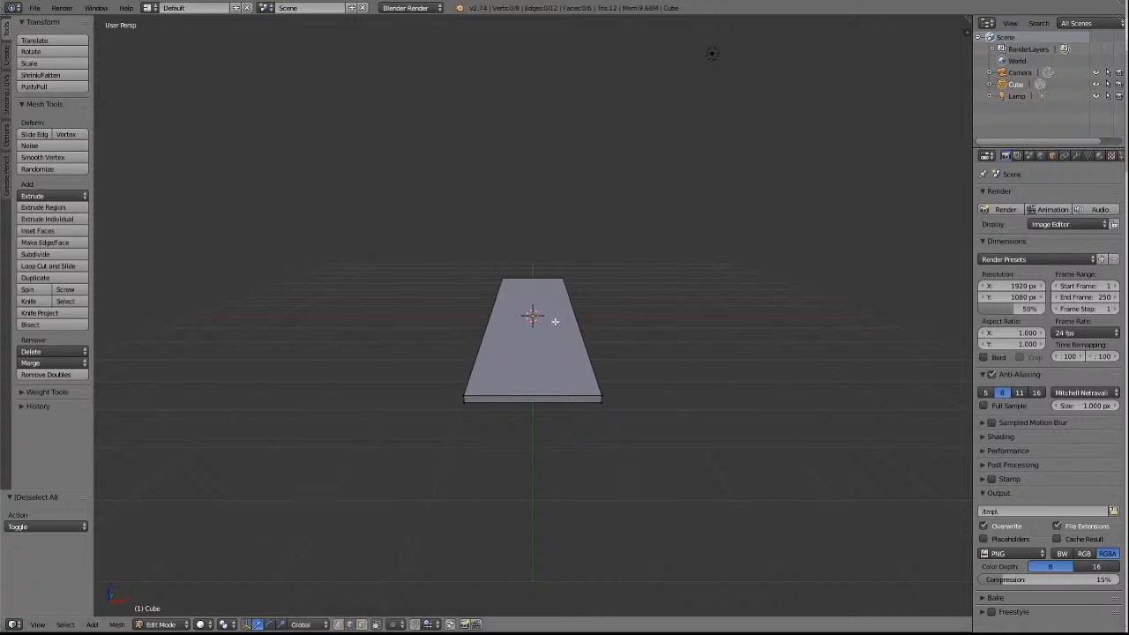
left_click(53, 265)
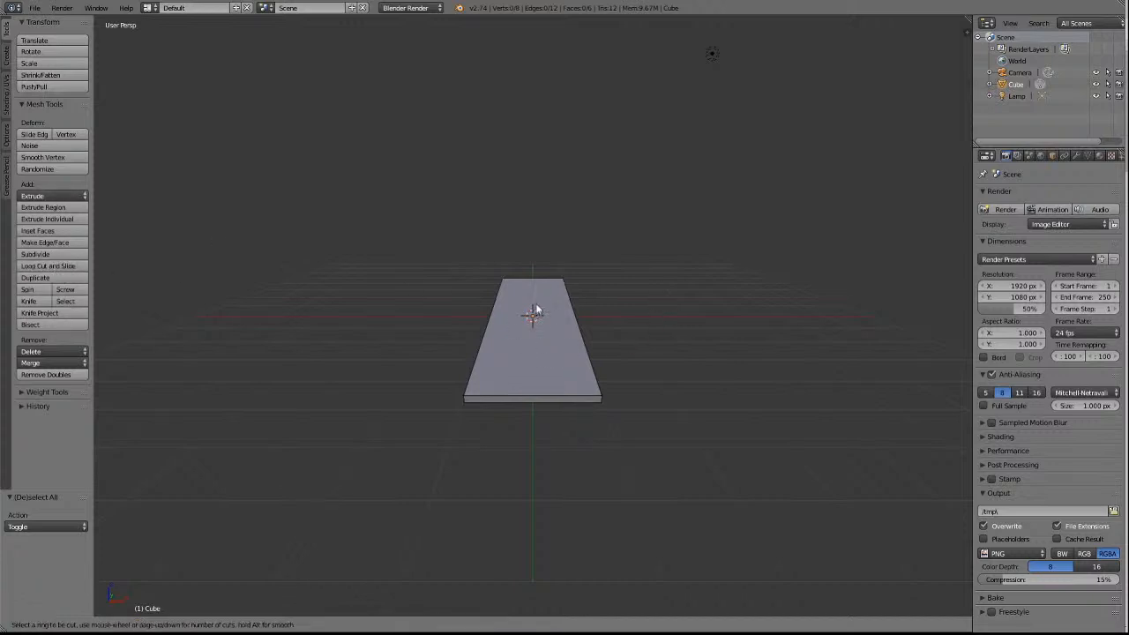
scroll(533, 391, "up", 1)
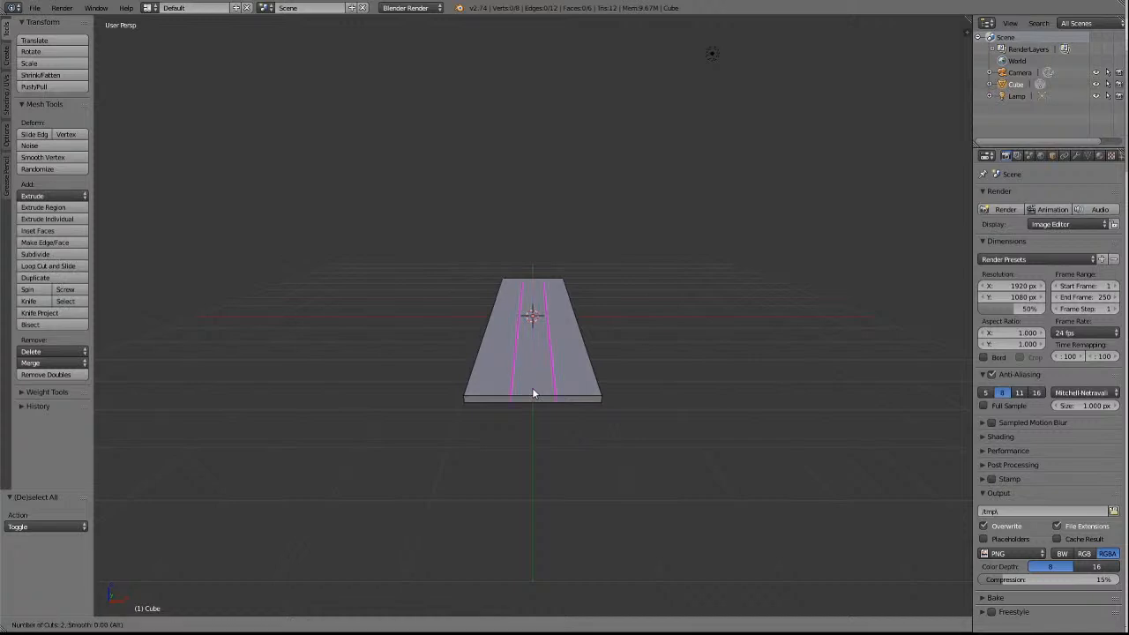
left_click(533, 391)
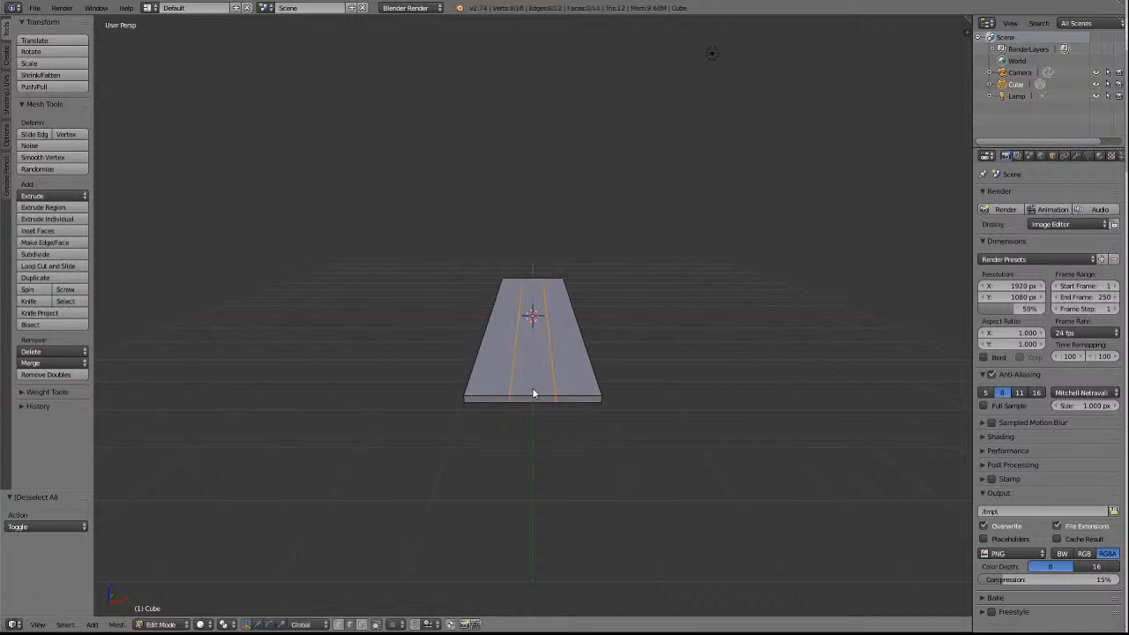
right_click(532, 389)
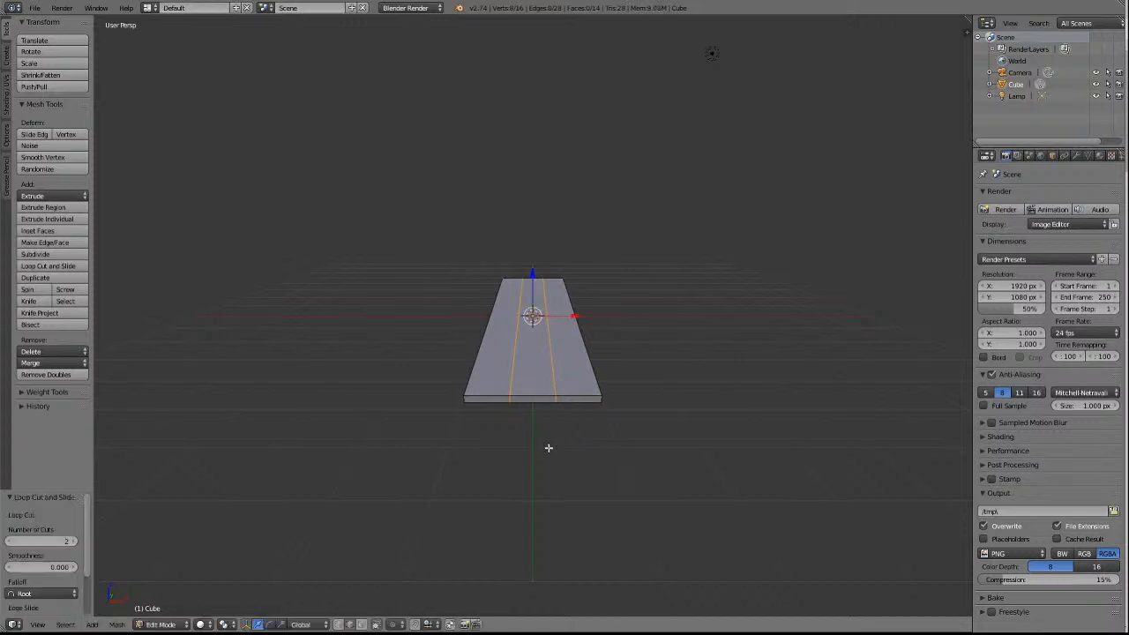
scroll(532, 491, "down", 4)
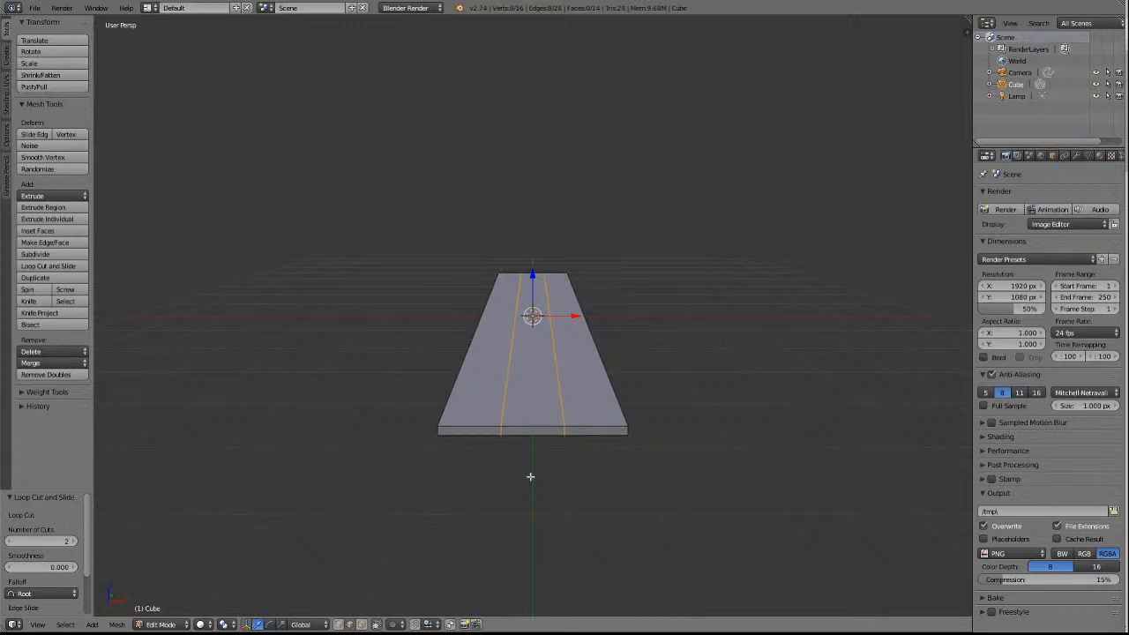
key("KP_2")
key("KP_2")
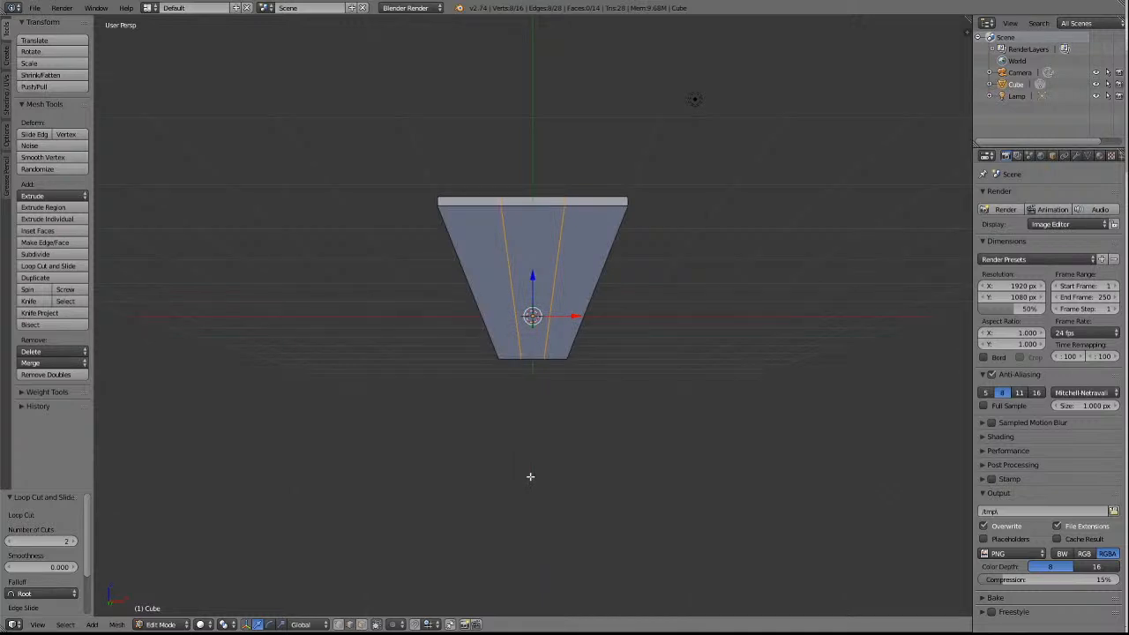
middle_click_drag(531, 477, 531, 476)
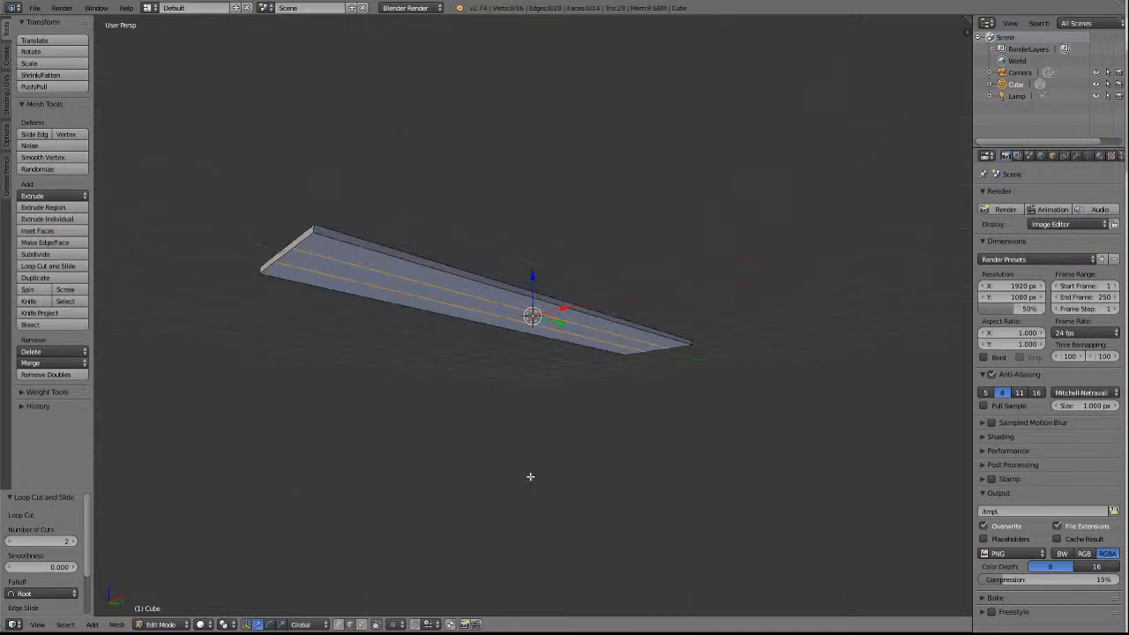
middle_click_drag(530, 477, 530, 476)
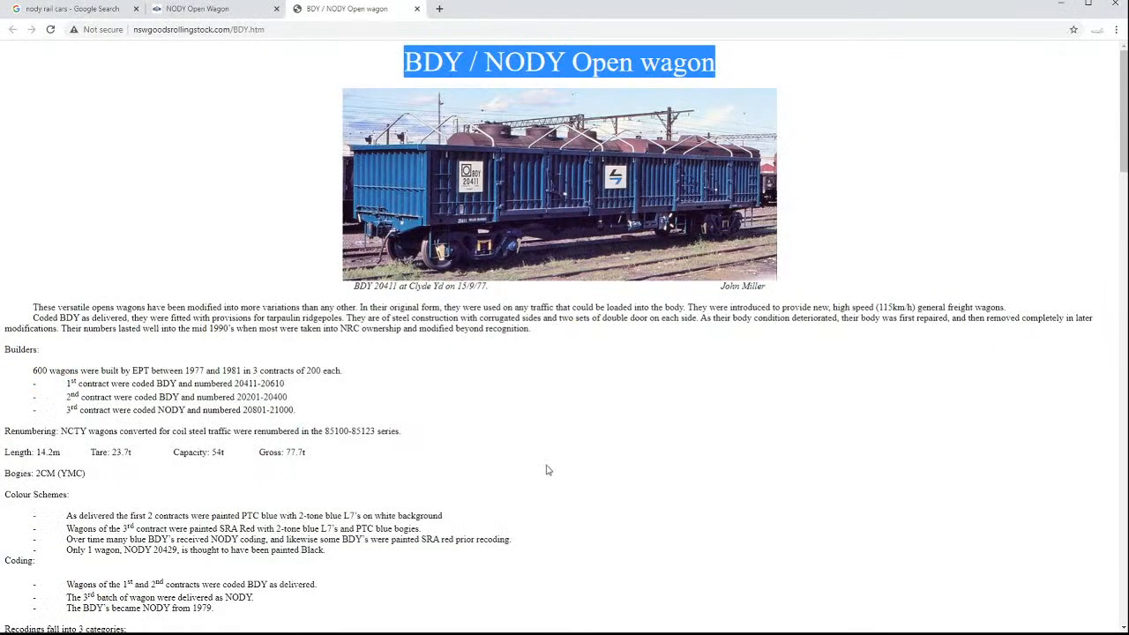
Compare the wagon photos on the BDY / NODY Open wagon web page with the front and side views of the slab in Blender.
scroll(583, 345, "down", 20)
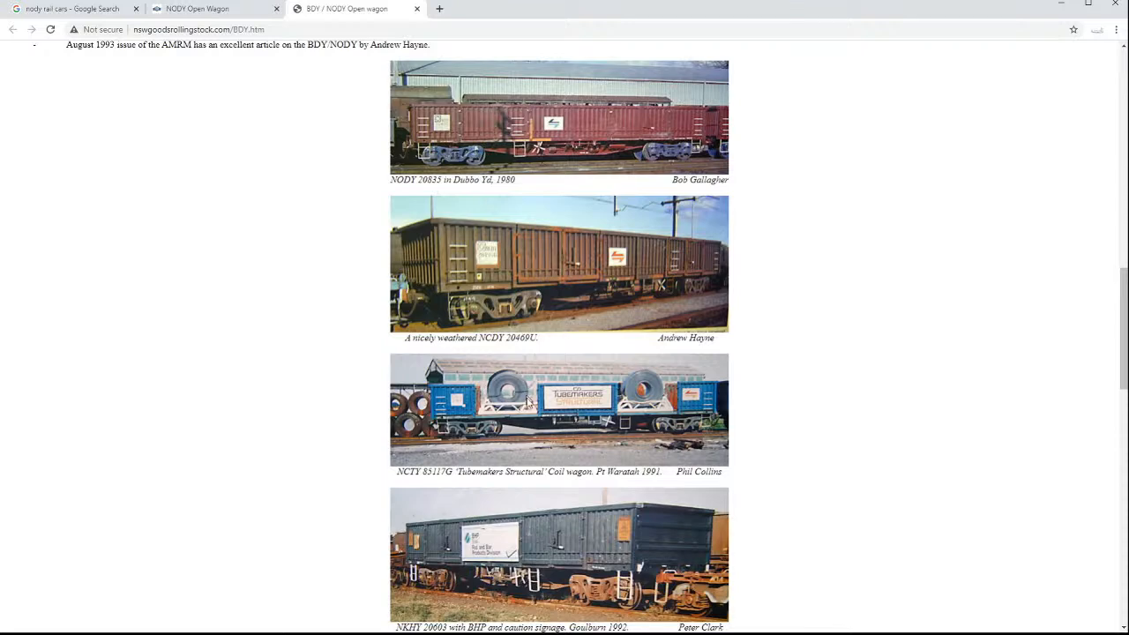
scroll(554, 416, "up", 3)
scroll(554, 416, "down", 5)
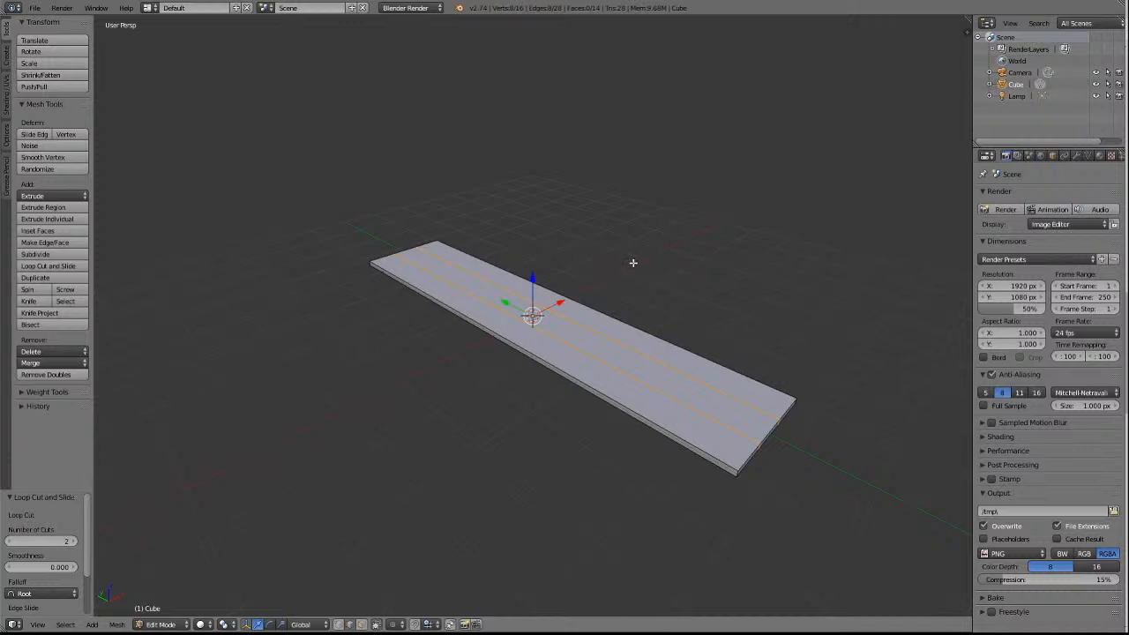
key("KP_1")
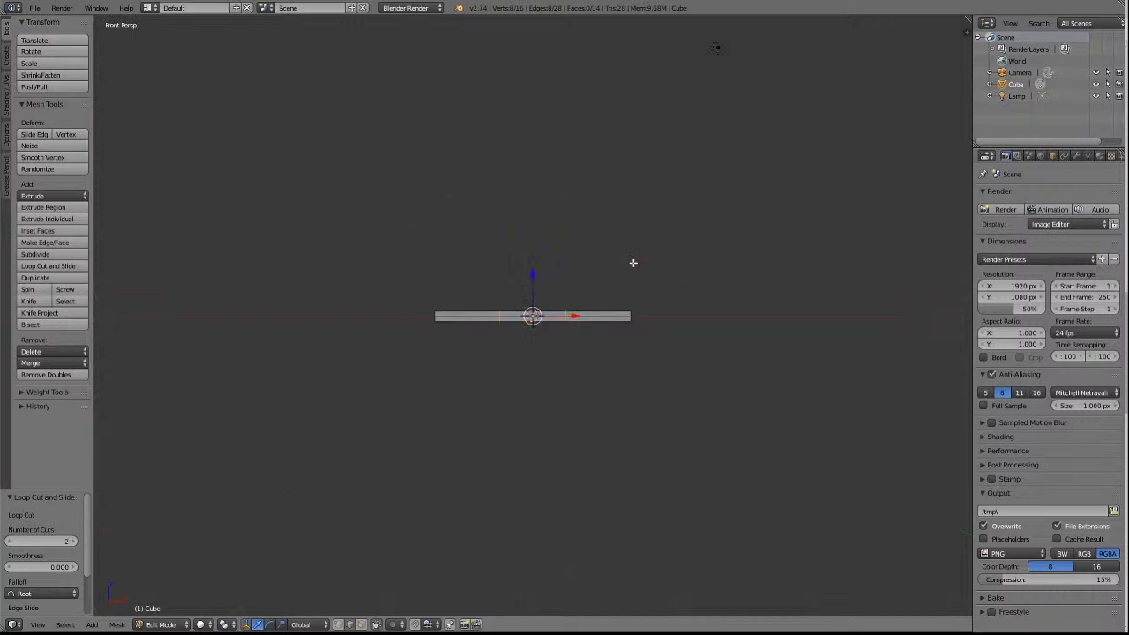
key("ctrl+KP_3")
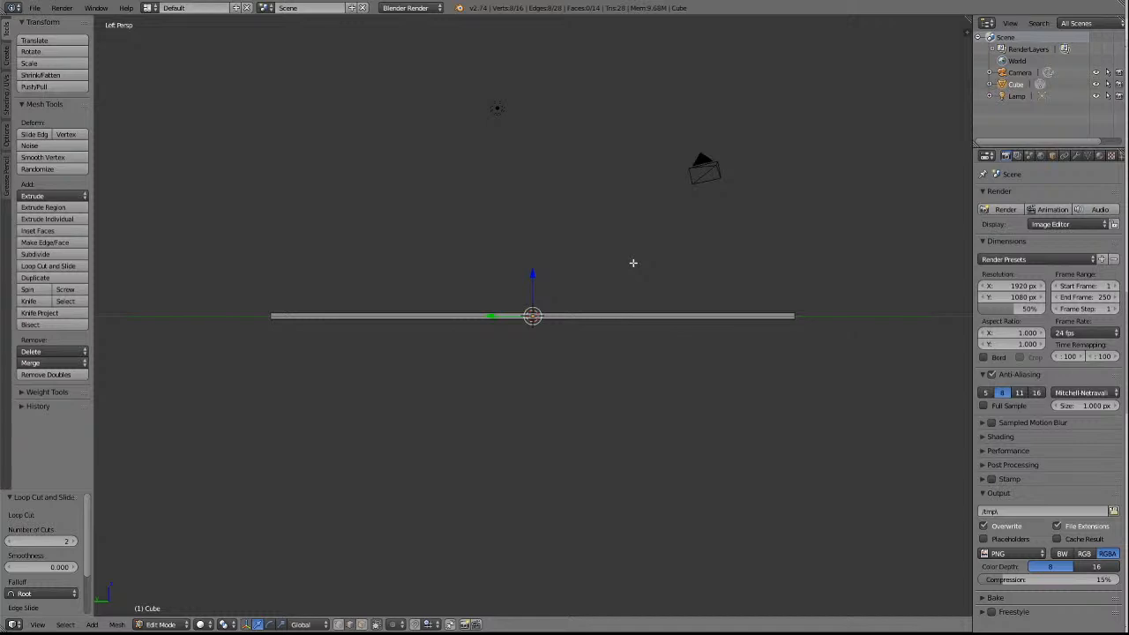
key("KP_8")
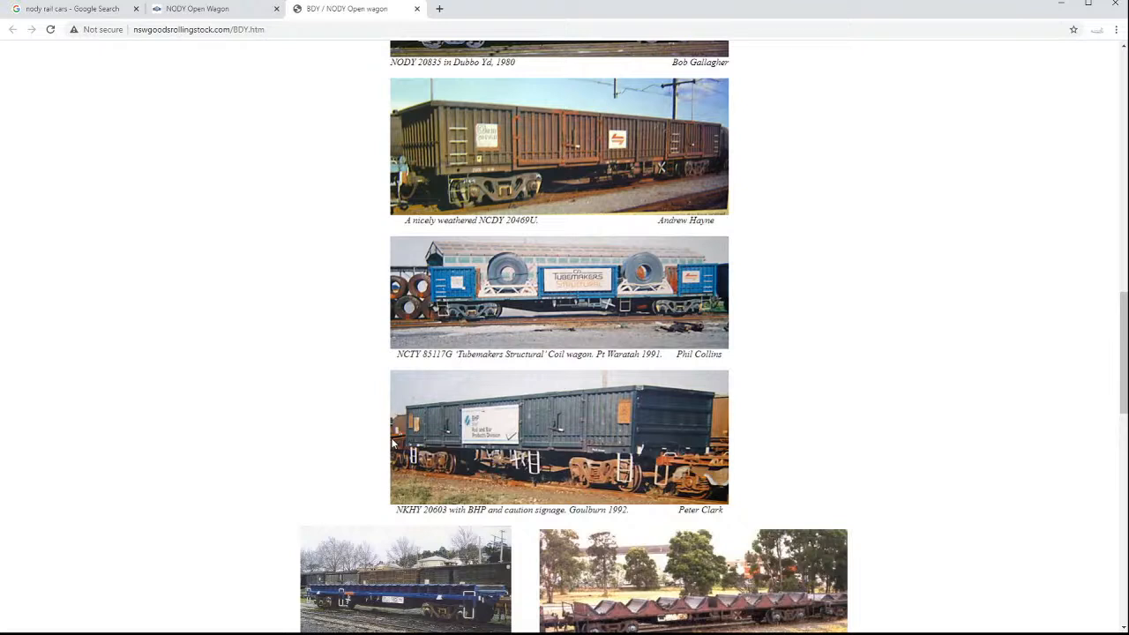
Enlarge the BDY / NODY Open wagon web page to 175% and examine the NCDY, NCTY coil and NKHY wagon photos.
left_click(1117, 29)
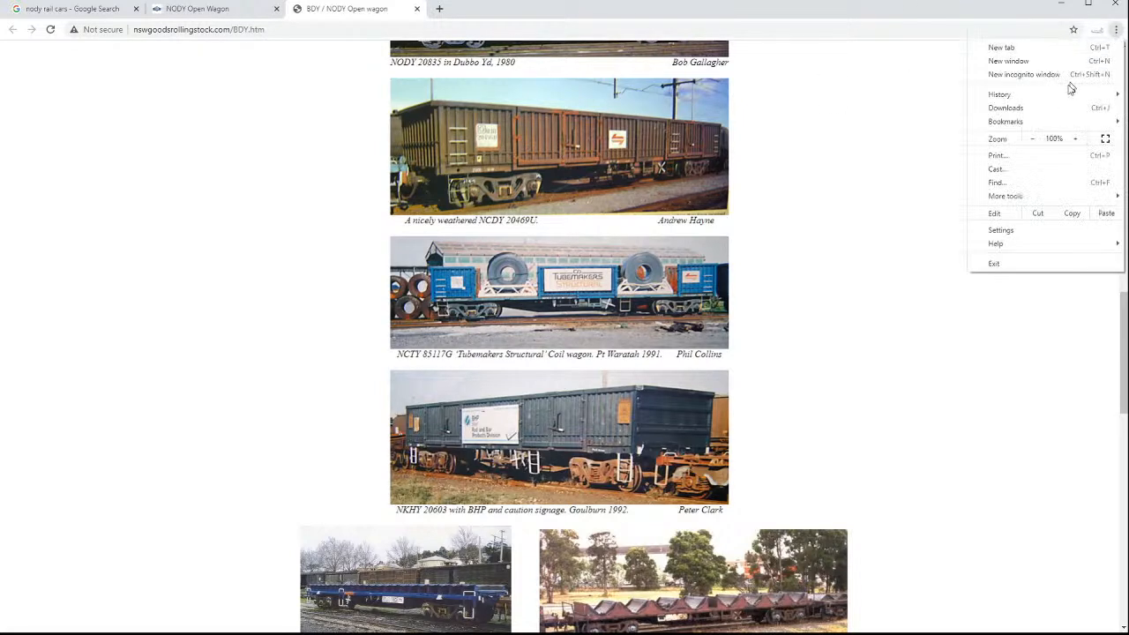
left_click(1077, 138)
left_click(1077, 139)
left_click(1077, 138)
left_click(1077, 139)
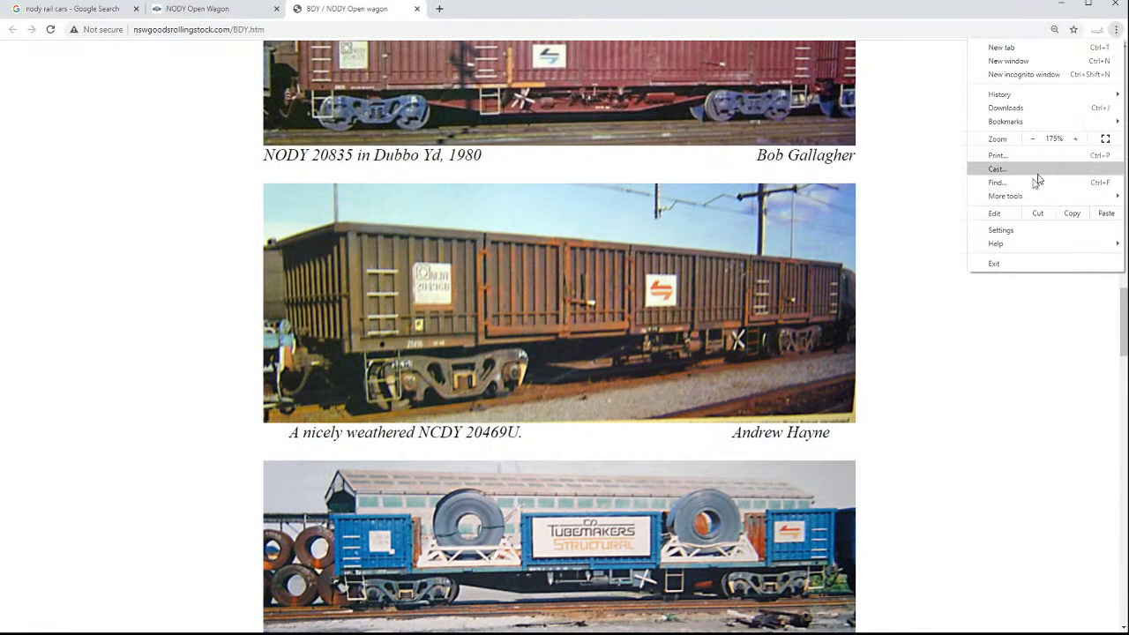
scroll(900, 197, "down", 3)
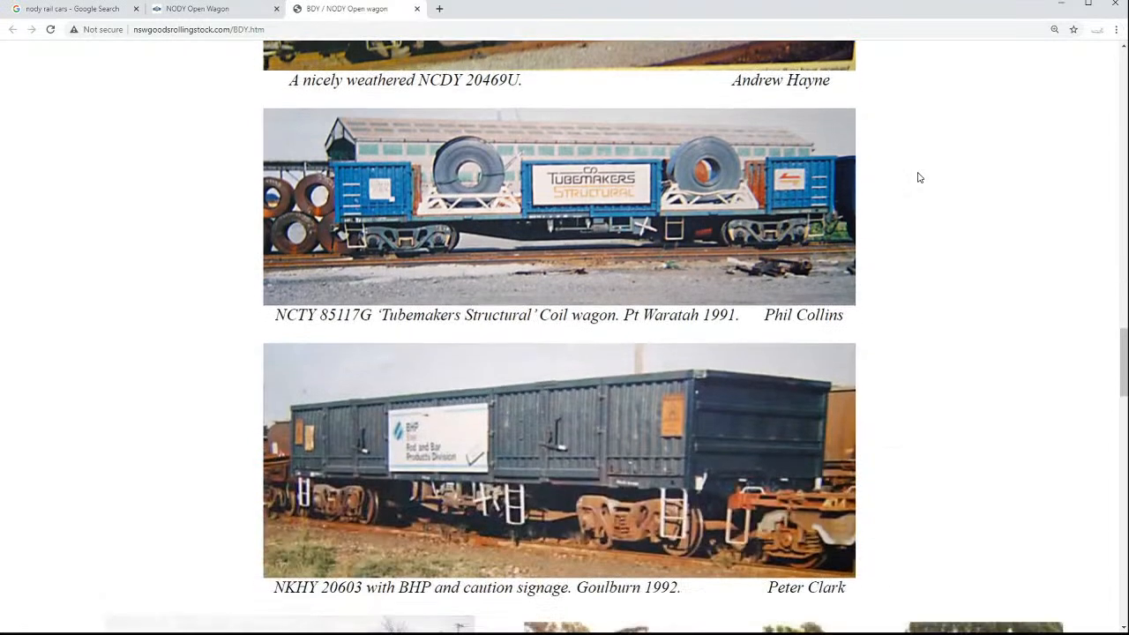
scroll(988, 156, "up", 1)
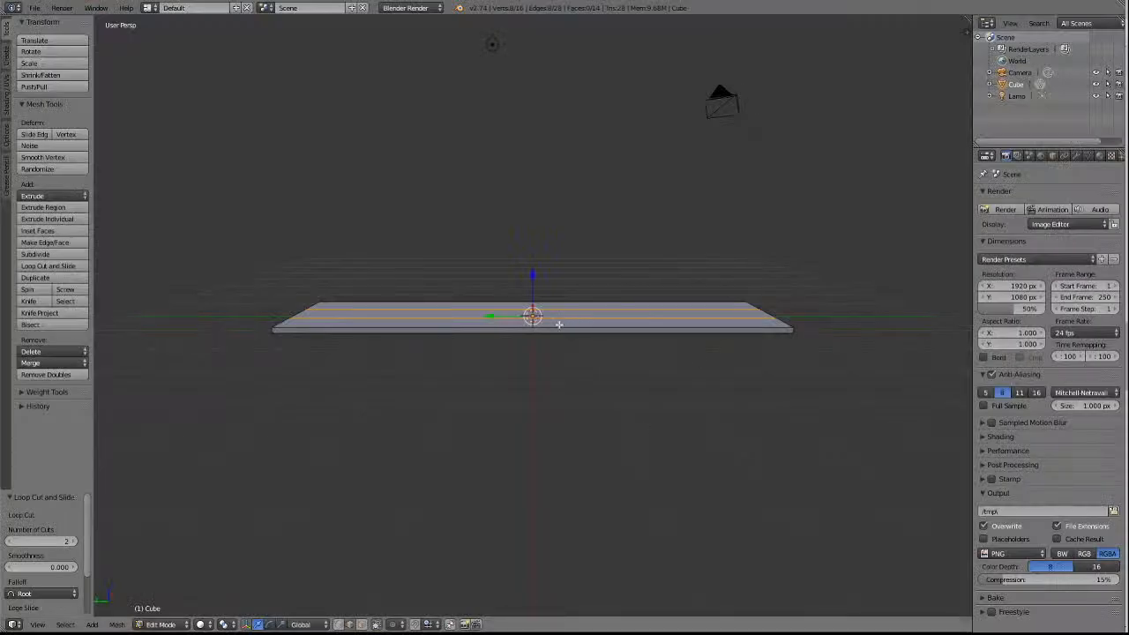
Add seven evenly spaced loop cuts across the slab's width without sliding them, and deselect everything.
left_click(48, 267)
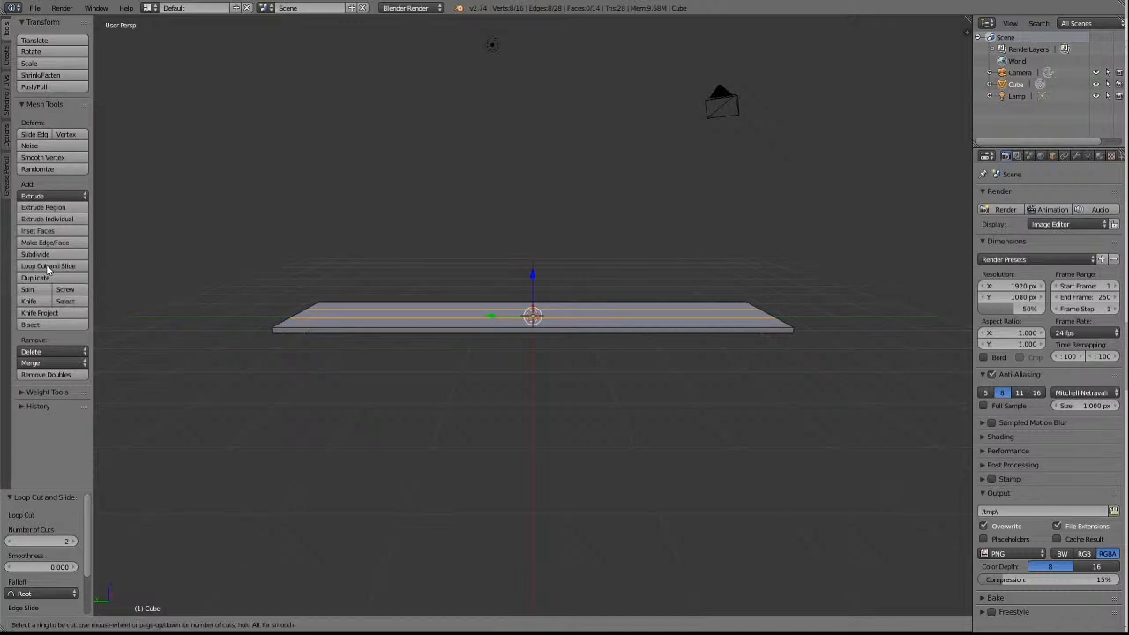
left_click(538, 327)
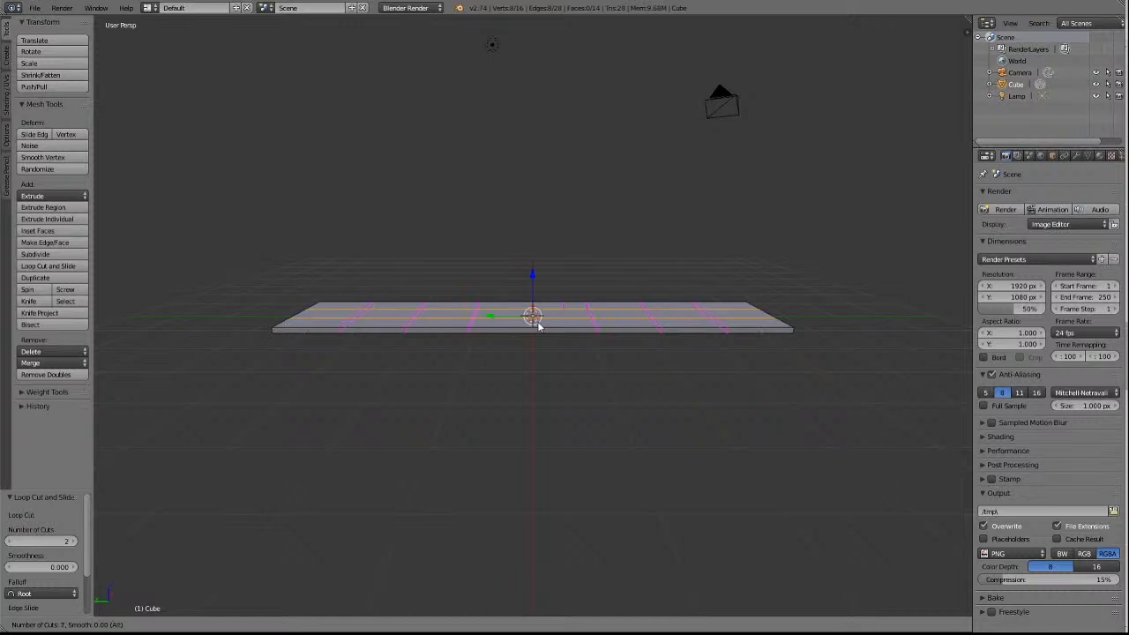
left_click(538, 327)
right_click(537, 323)
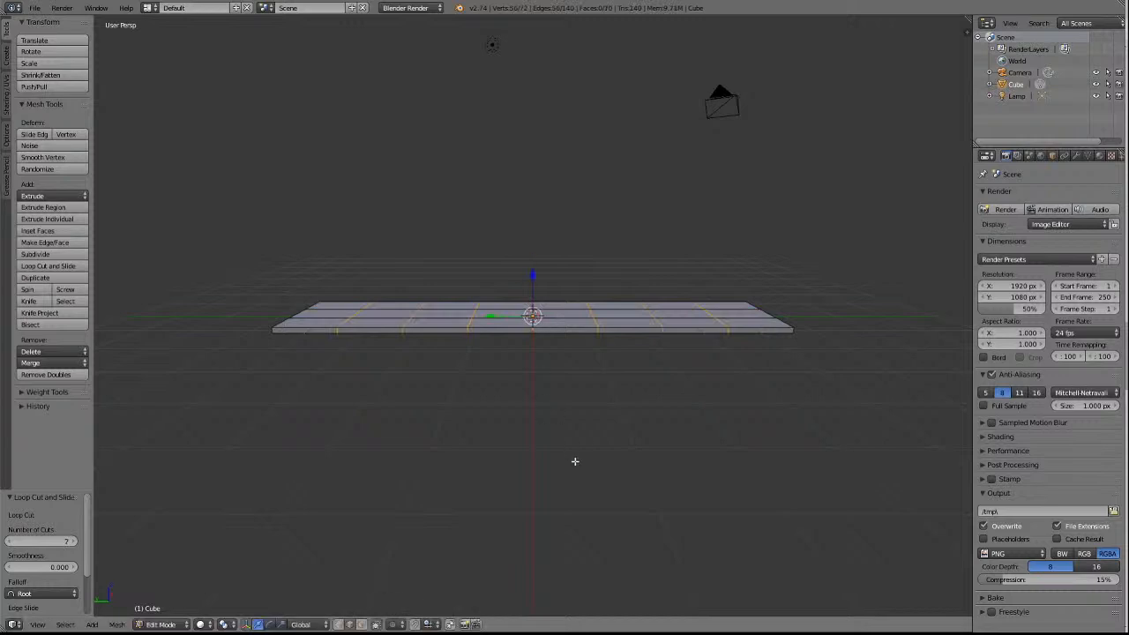
key("a")
scroll(611, 446, "up", 2)
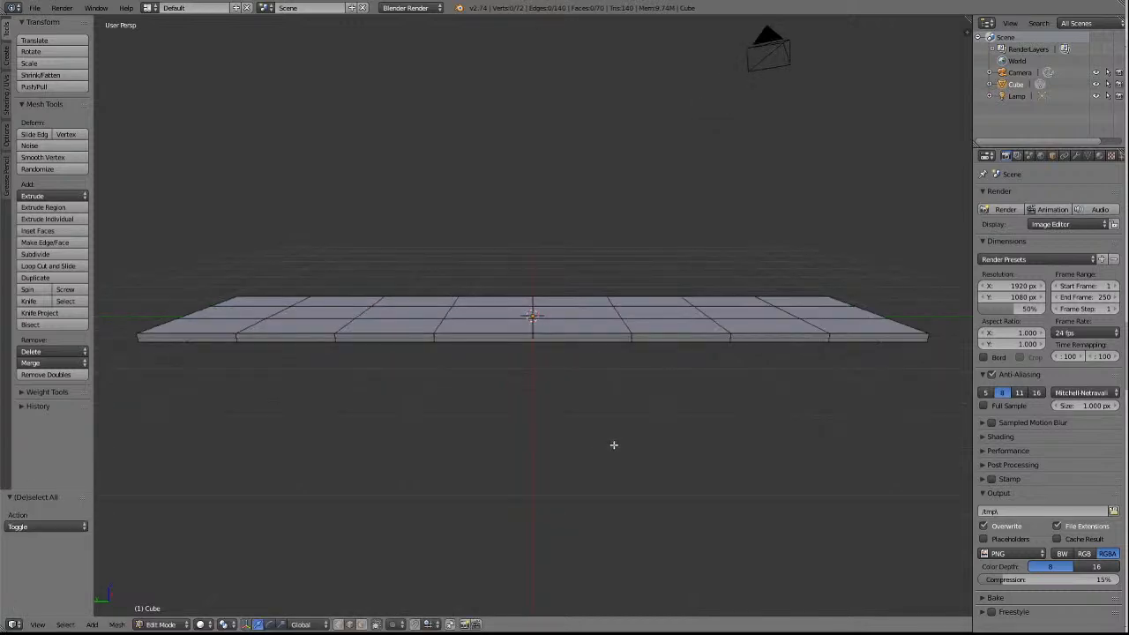
scroll(614, 445, "down", 2)
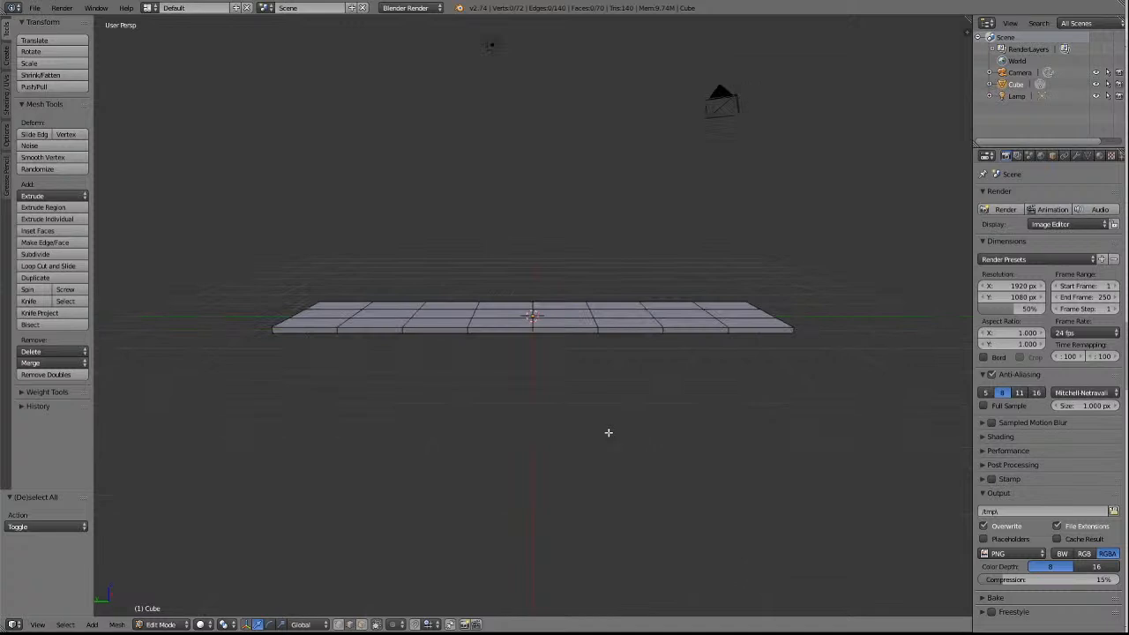
With face selection active, select the four middle faces of the central lengthwise row on the slab's underside.
key("KP_4")
key("KP_4")
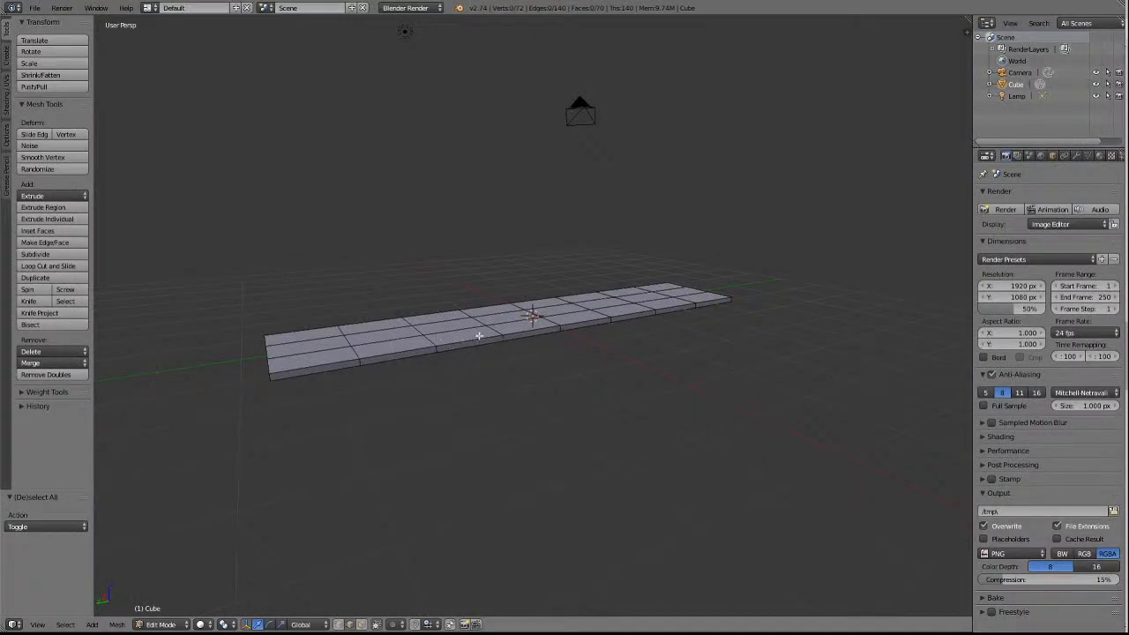
key("KP_2")
key("KP_2")
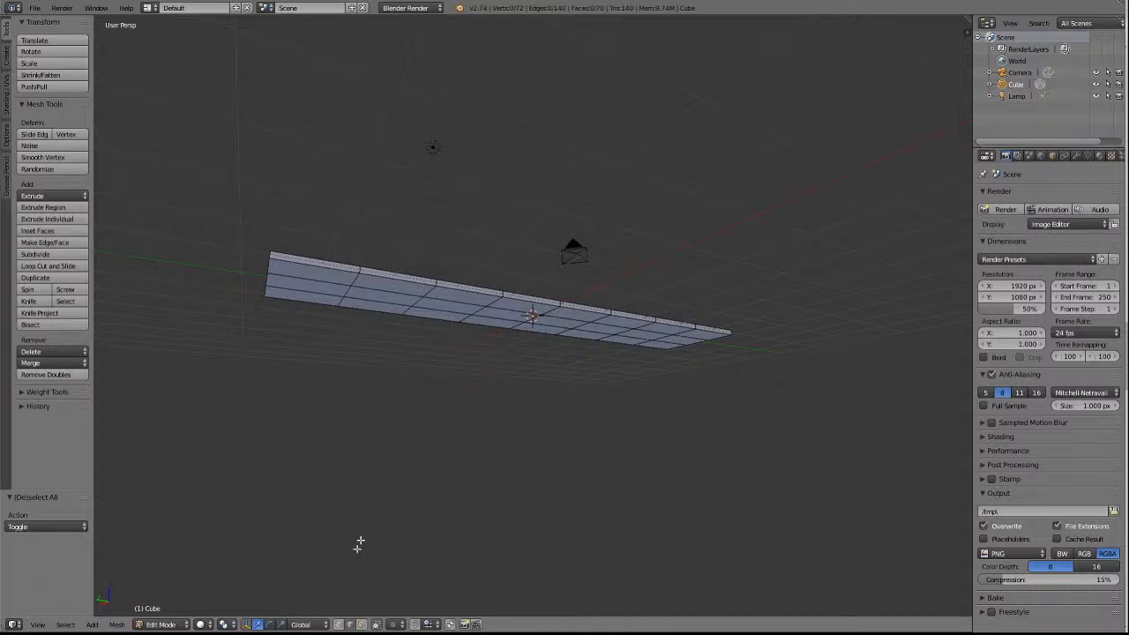
left_click(361, 624)
right_click(438, 307)
right_click(507, 316, "shift")
right_click(566, 328, "shift")
right_click(605, 330, "shift")
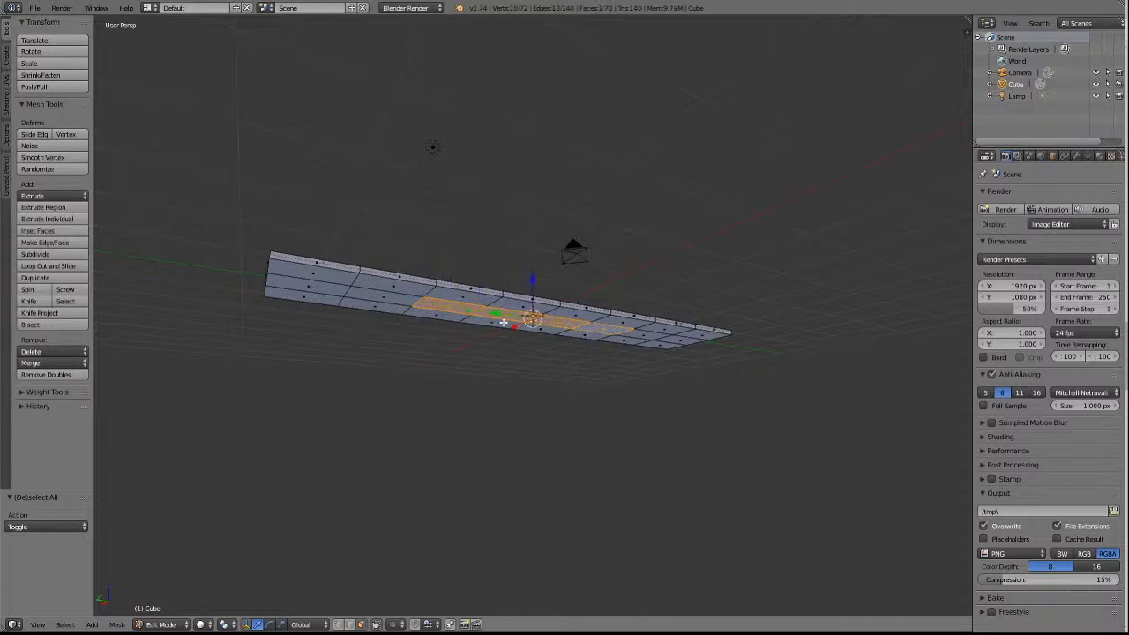
Deselect the outer two of the four underside faces, keeping the centre pair selected, and switch out of face selection.
key("KP_1")
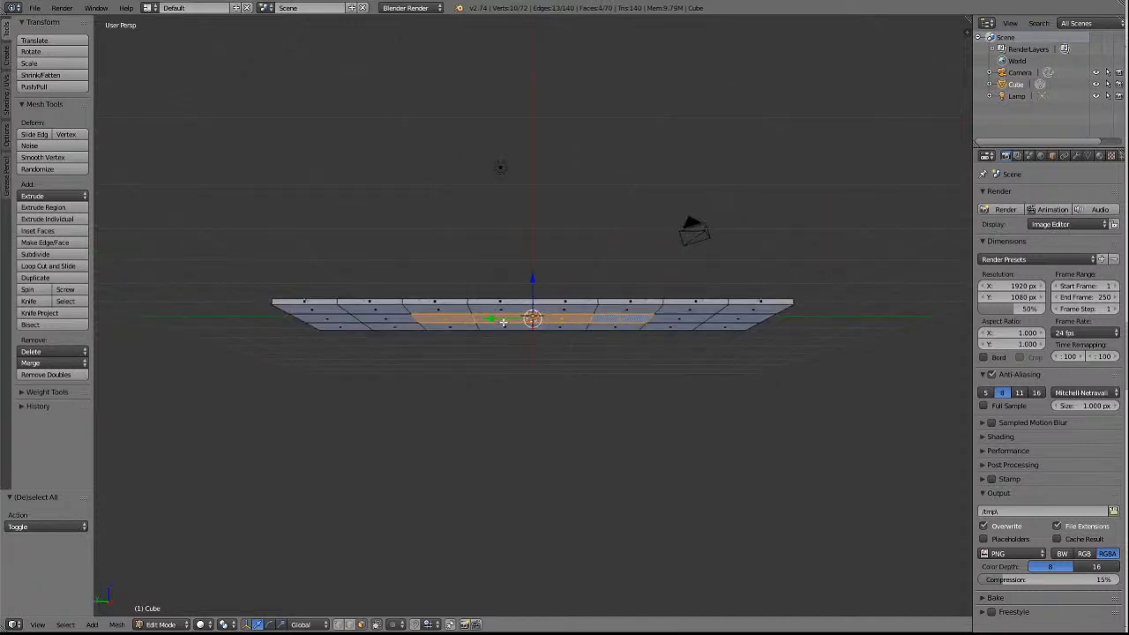
key("KP_8")
key("KP_8")
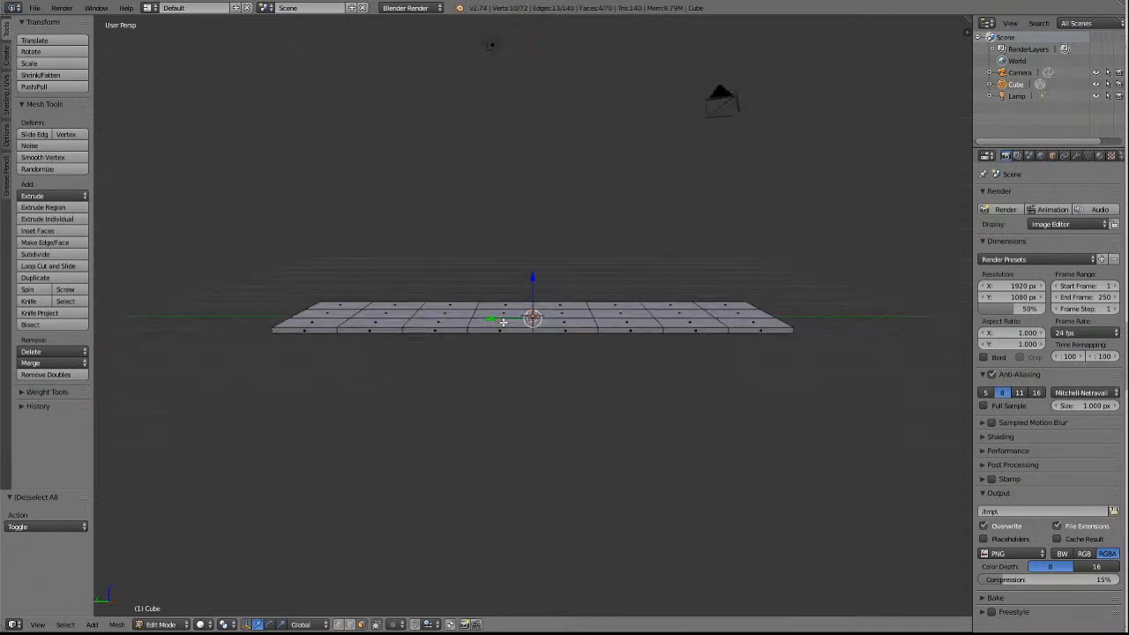
key("KP_2")
key("KP_2")
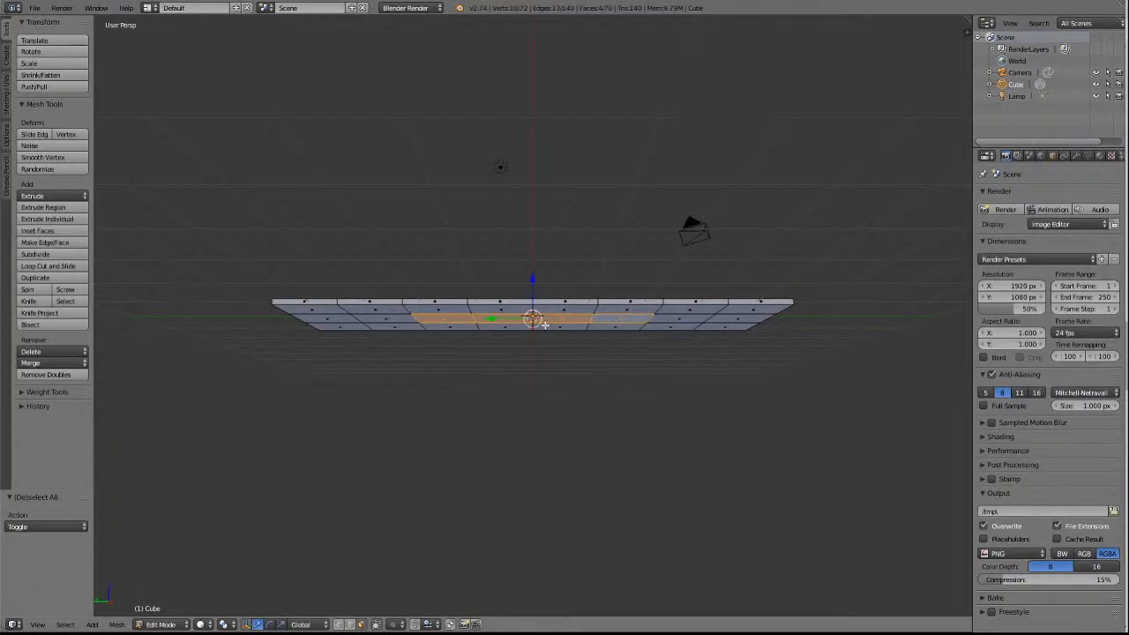
right_click(450, 320, "shift")
right_click(625, 318, "shift")
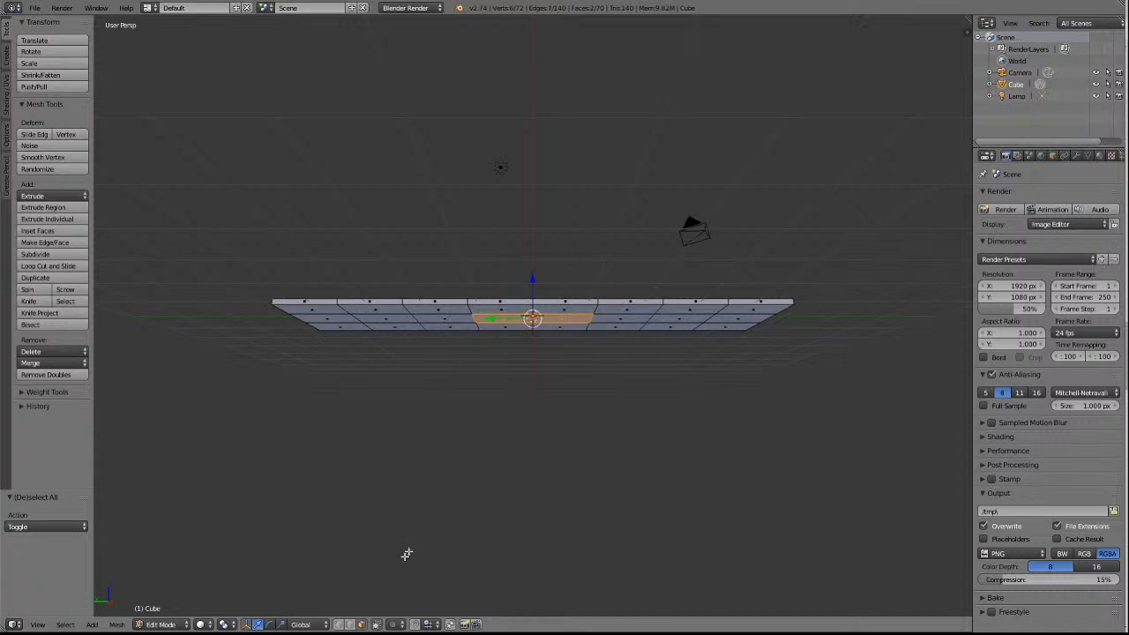
left_click(344, 624)
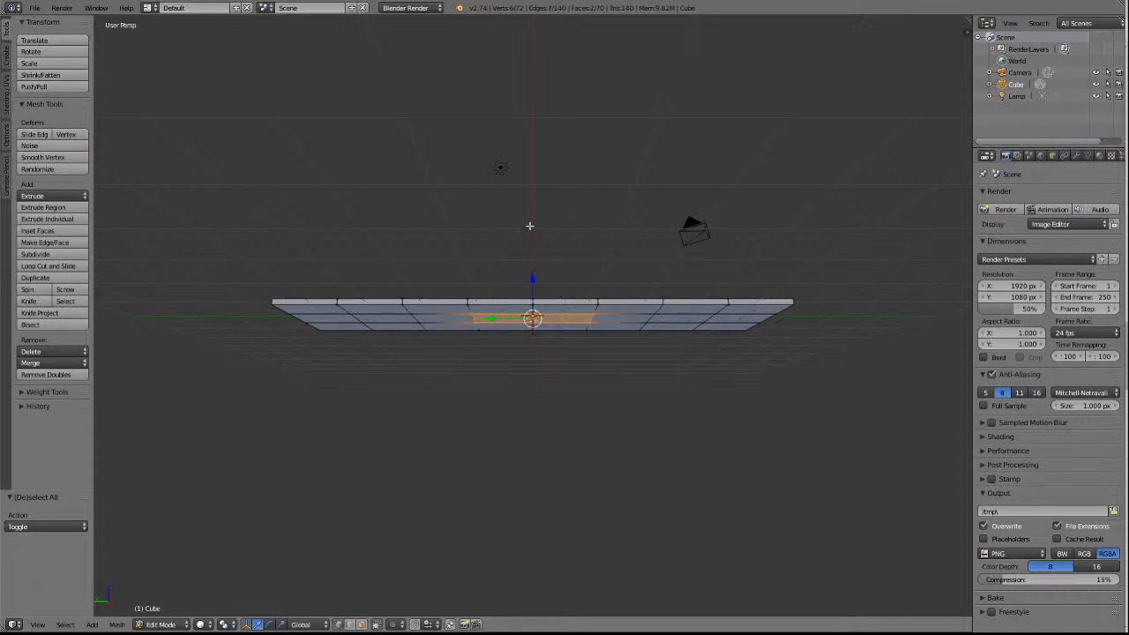
key("KP_8")
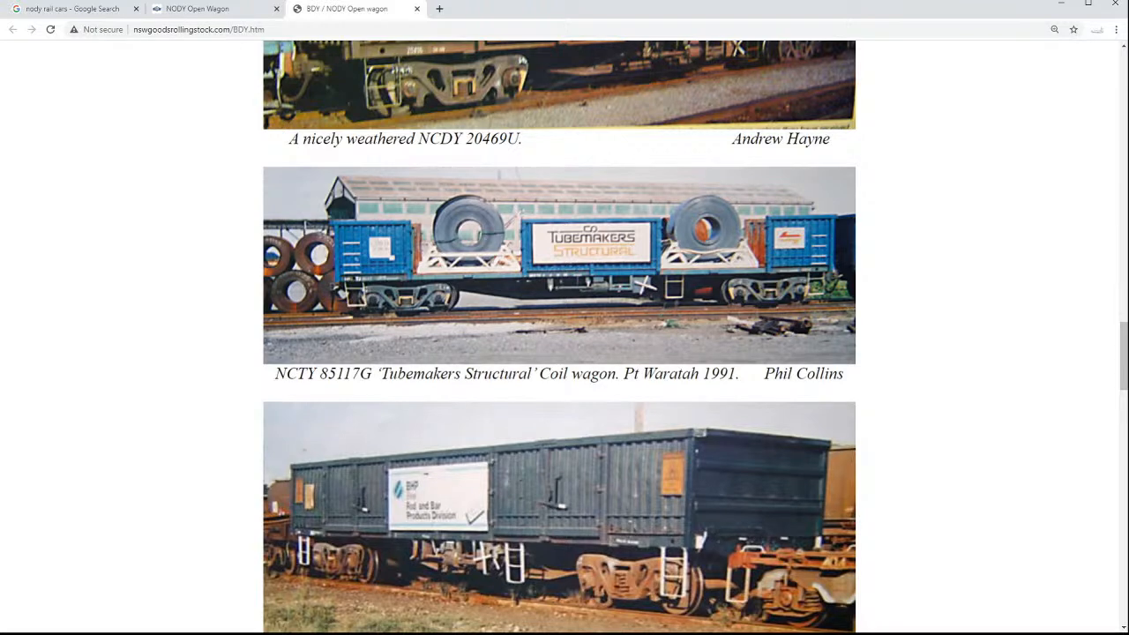
Return to Blender and extrude the two centre underside faces downward by about 0.573 along the global Z axis.
key("alt+Tab")
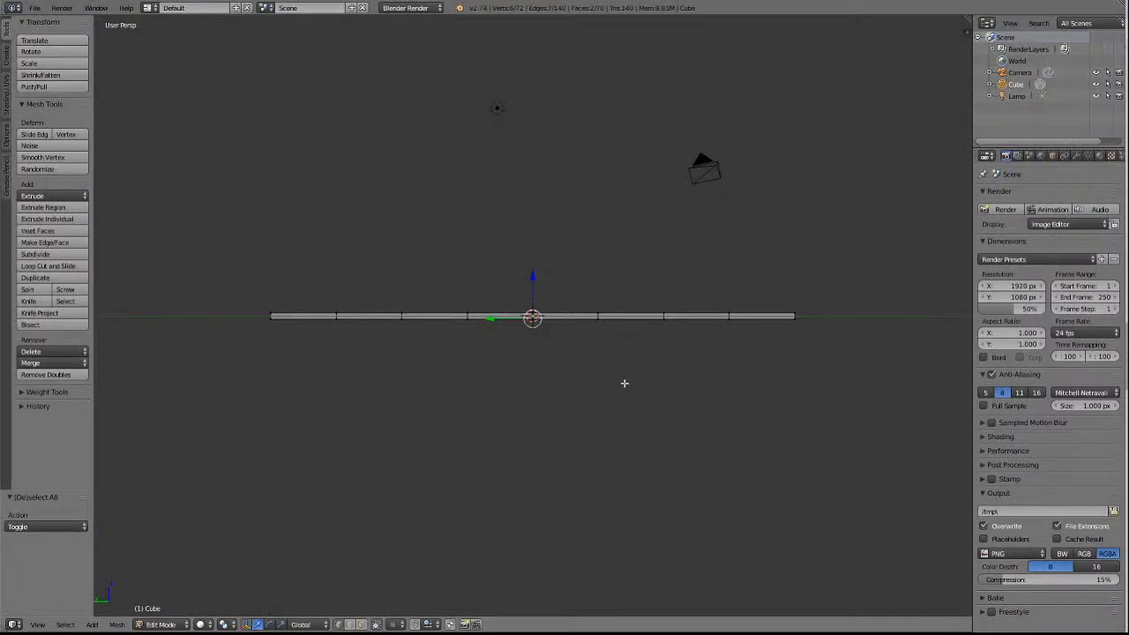
key("e")
key("z")
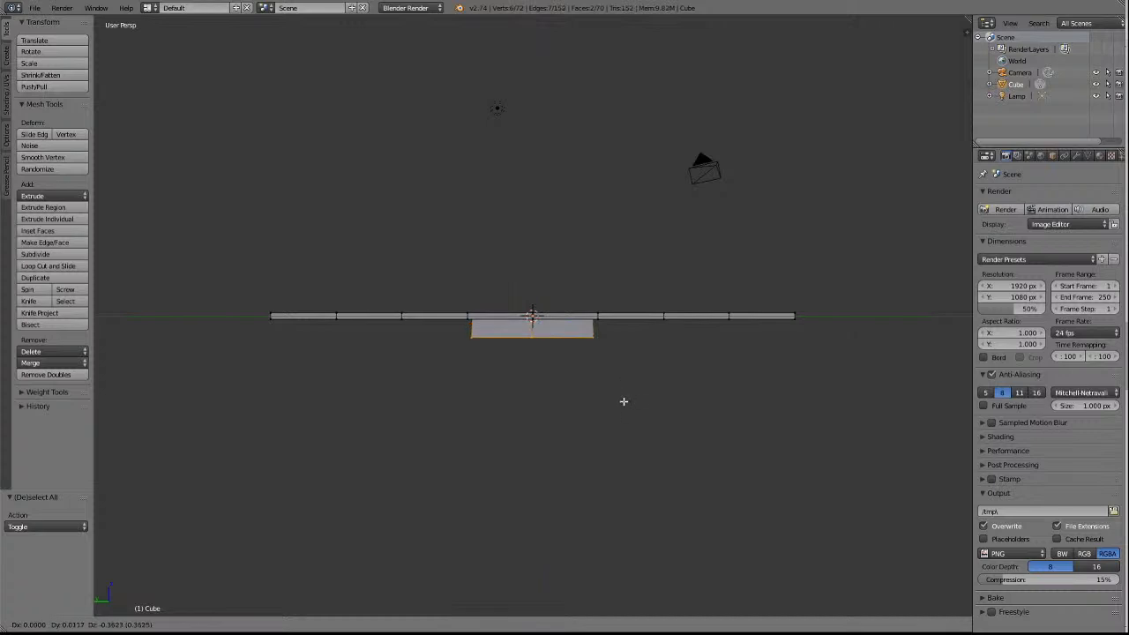
key("z")
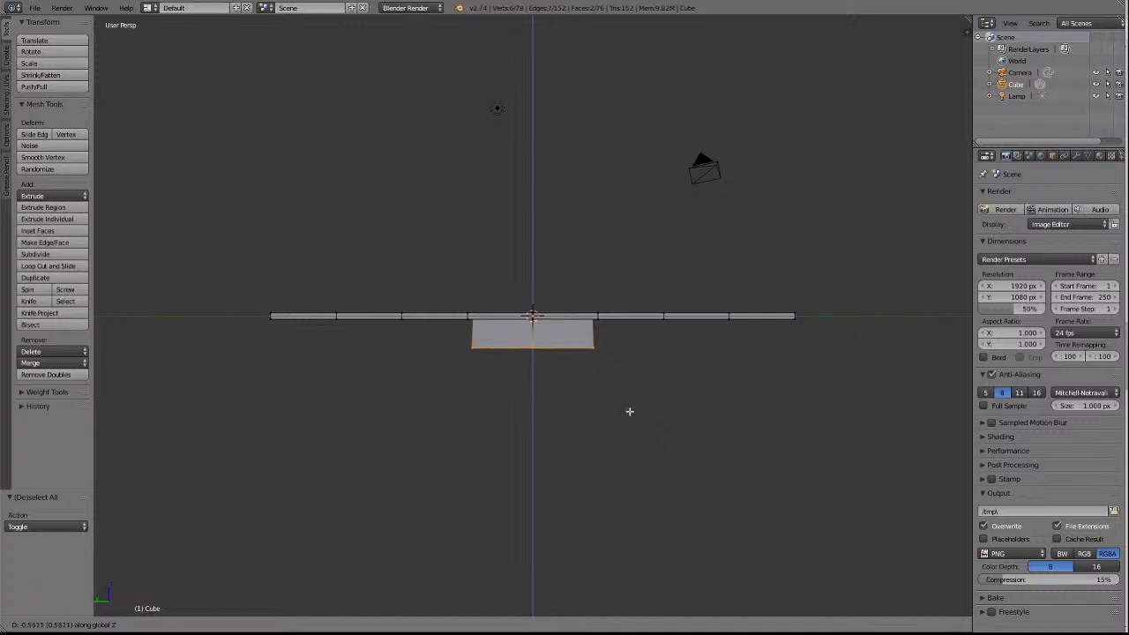
left_click(630, 411)
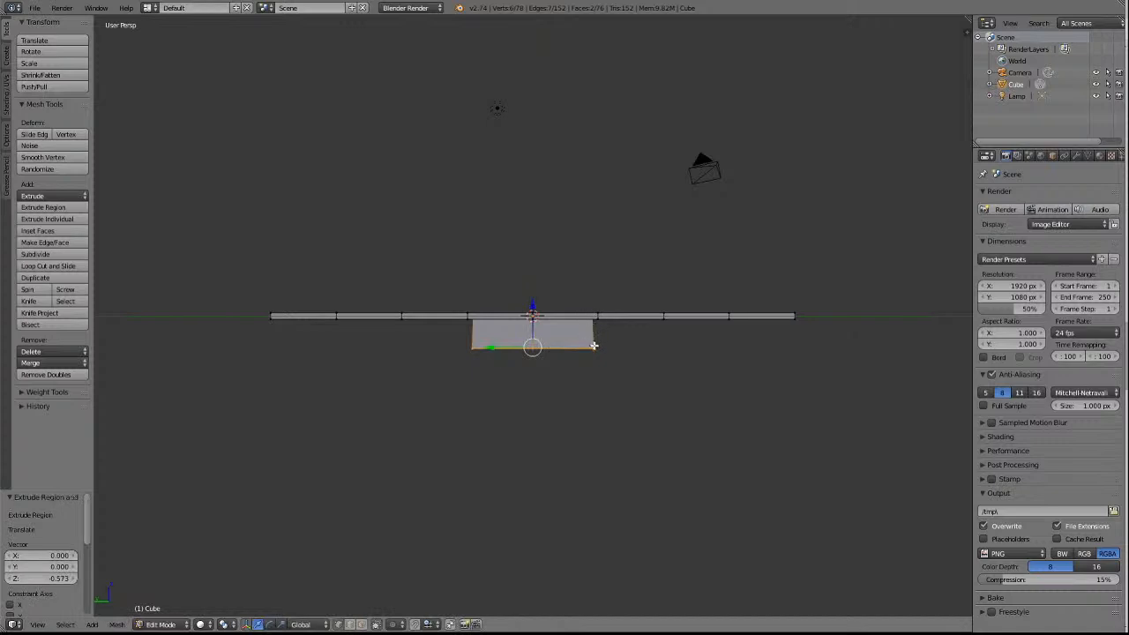
Lower the extruded block's bottom faces by about another 0.058 along global Z, and deselect everything.
key("g")
key("z")
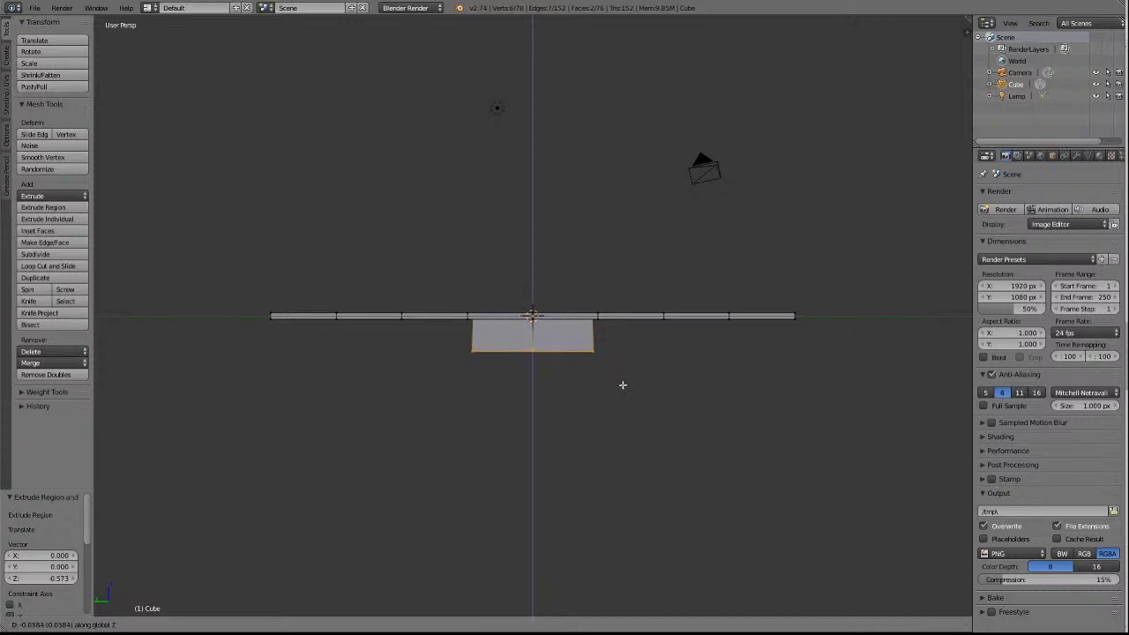
left_click(622, 384)
key("KP_6")
key("KP_6")
key("KP_6")
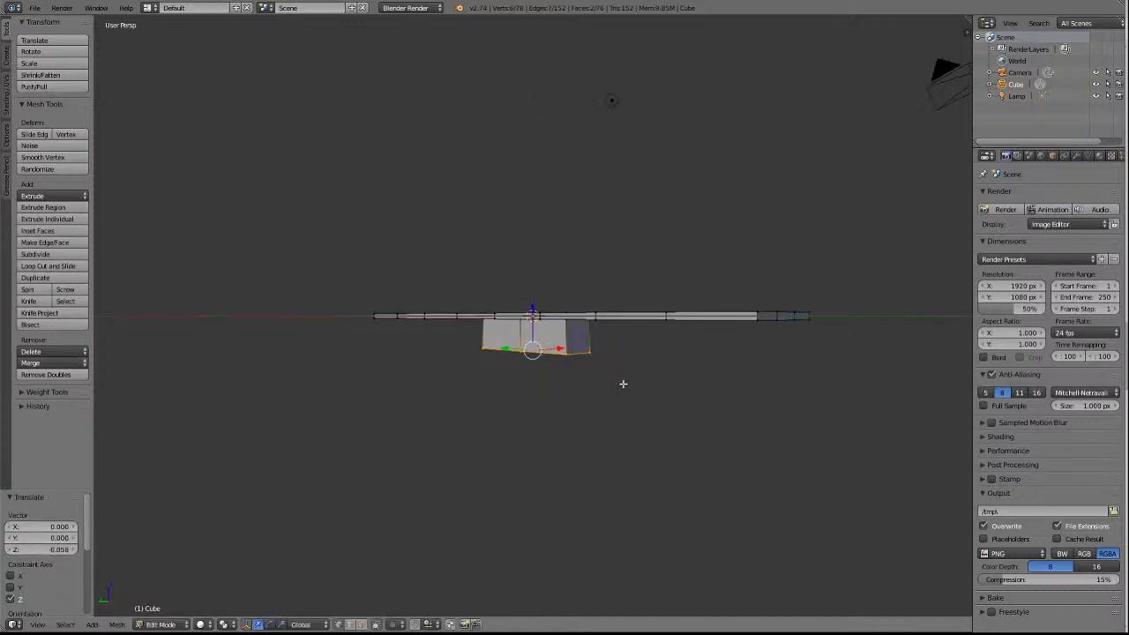
key("KP_2")
key("KP_2")
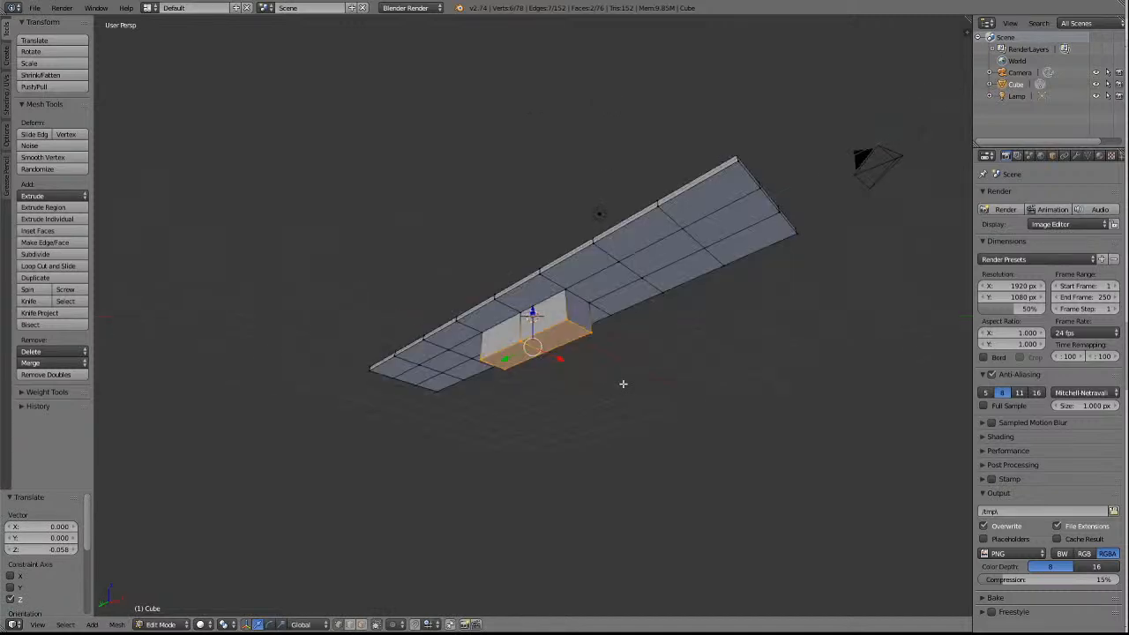
key("a")
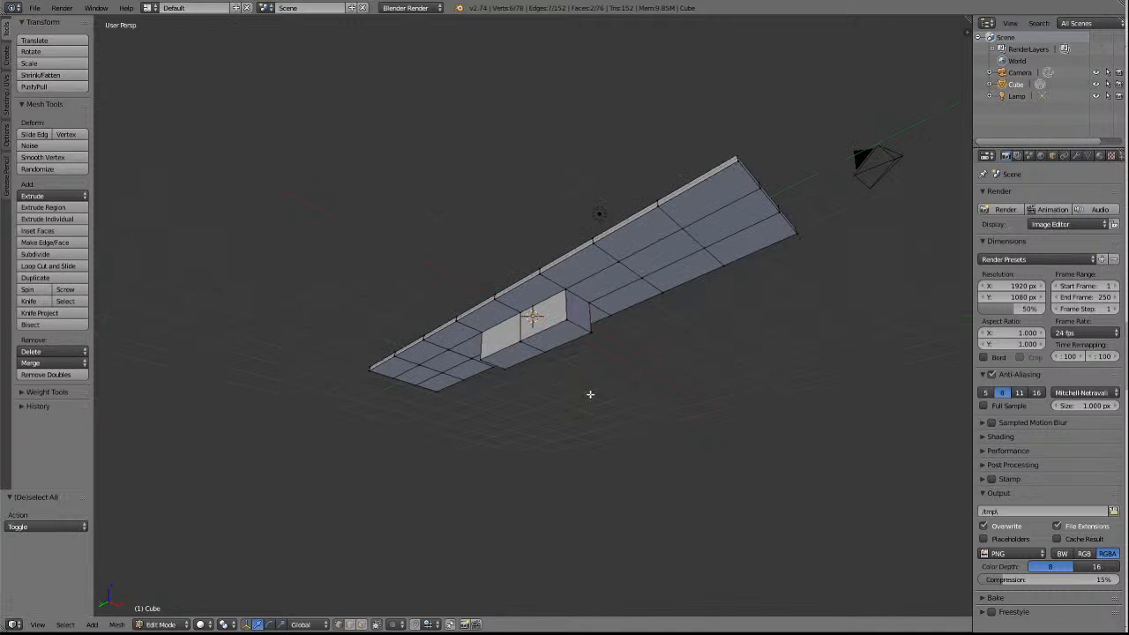
With face selection active, delete the centre block's two end faces and the central-row underside face adjoining each end.
left_click(360, 625)
left_click(602, 280)
left_click(575, 314, "shift")
middle_click_drag(575, 314, 575, 280)
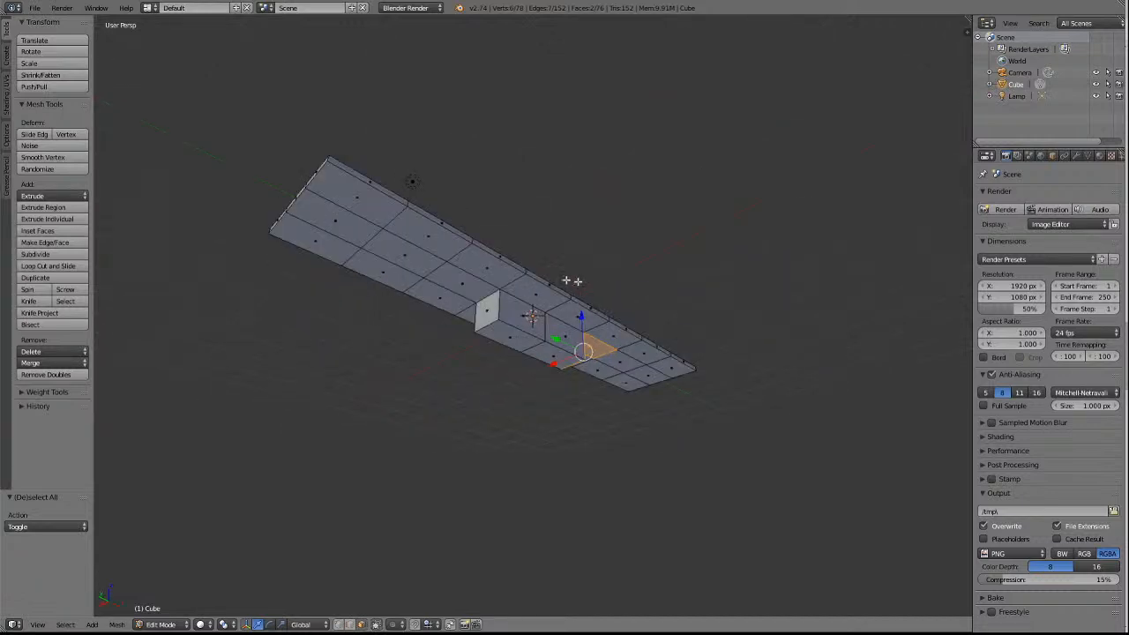
left_click(475, 288, "shift")
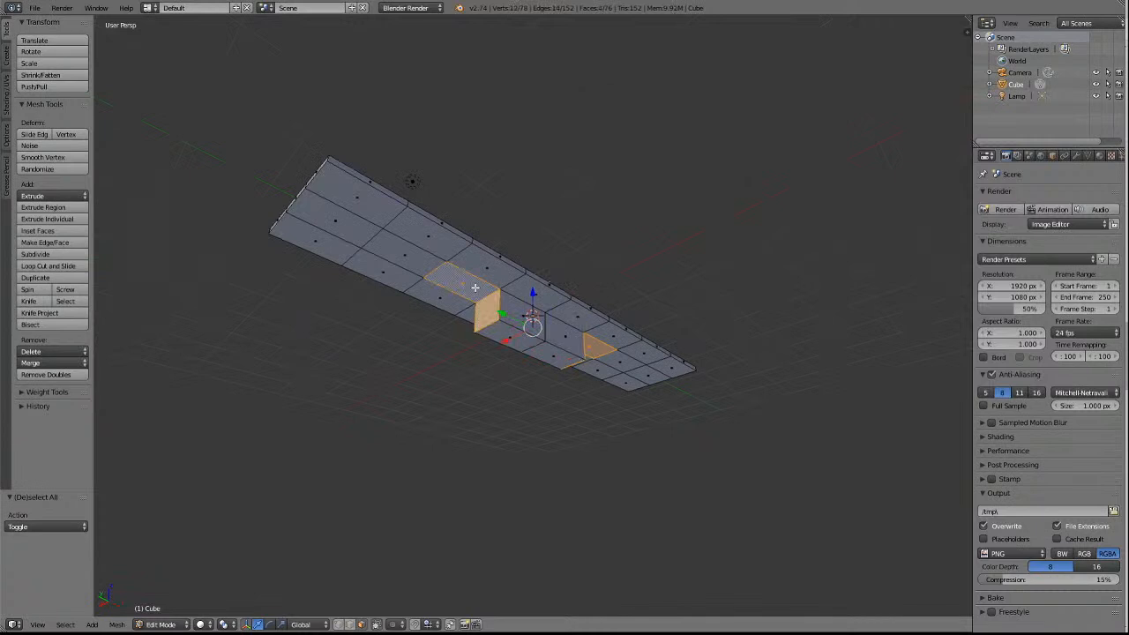
key("x")
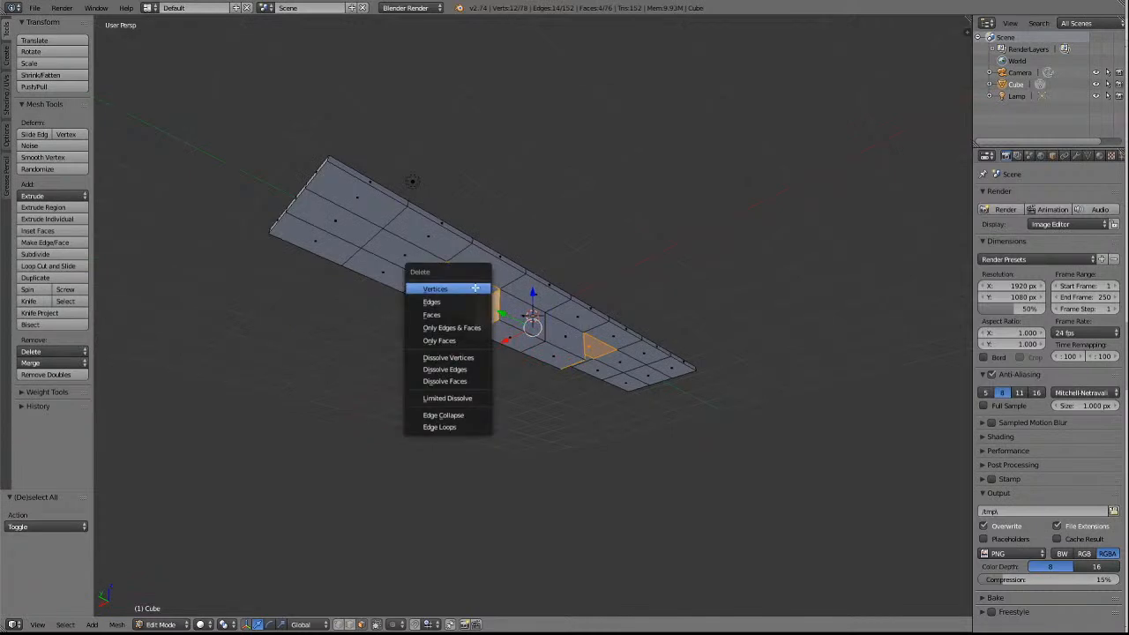
left_click(435, 316)
scroll(438, 370, "down", 1)
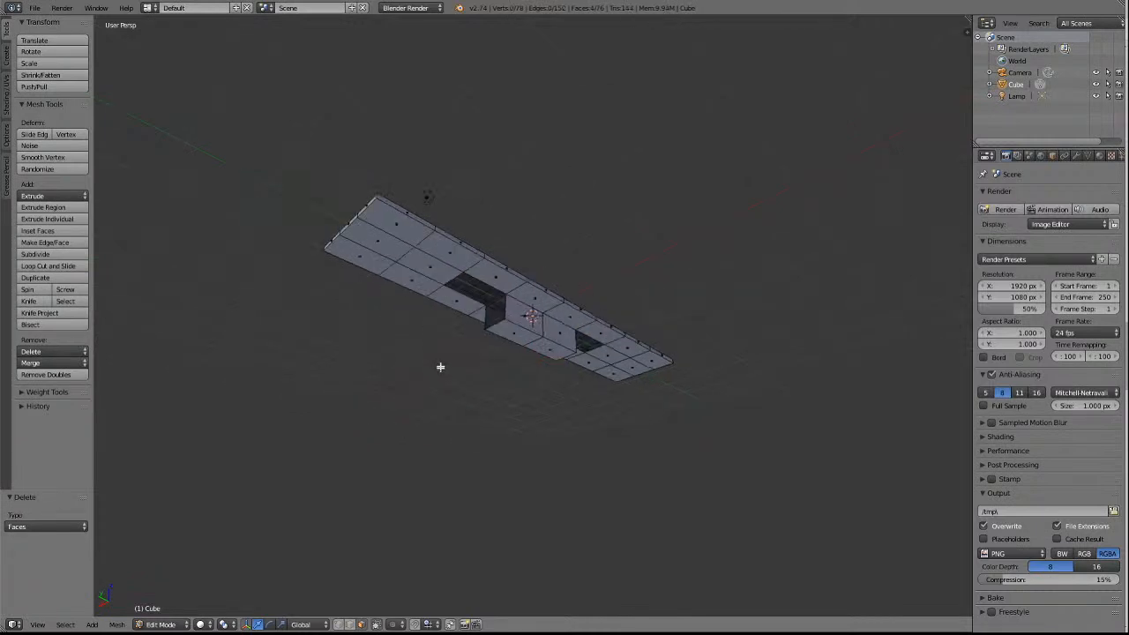
Delete the next central-row underside face outward from each opening, leaving the outermost face at each end of the slab.
key("KP_1")
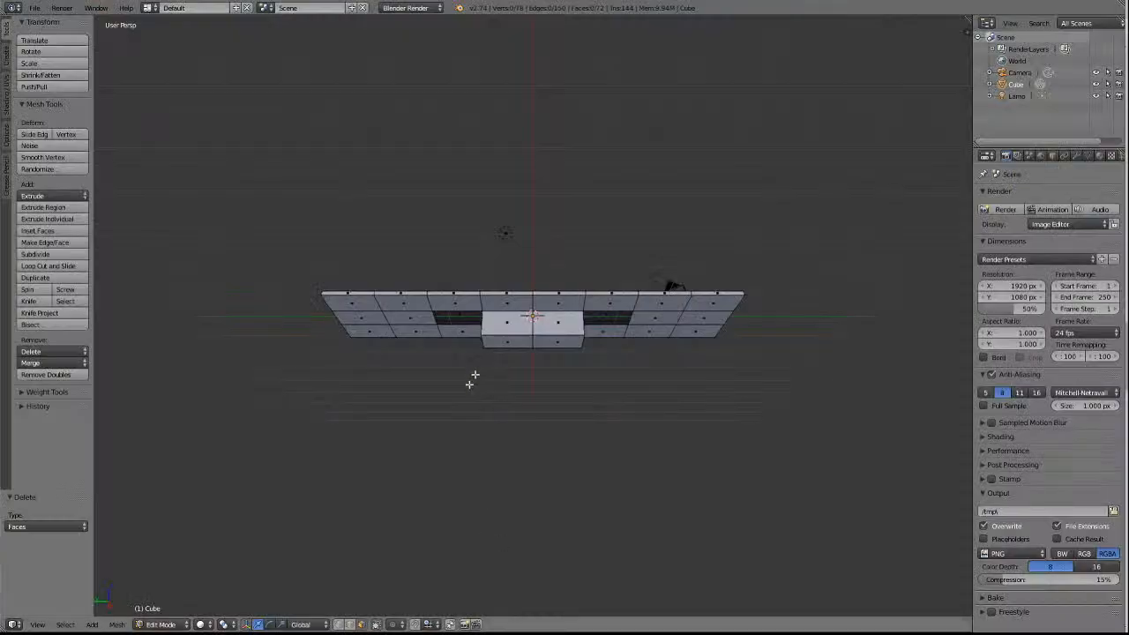
right_click(414, 318)
right_click(655, 322, "shift")
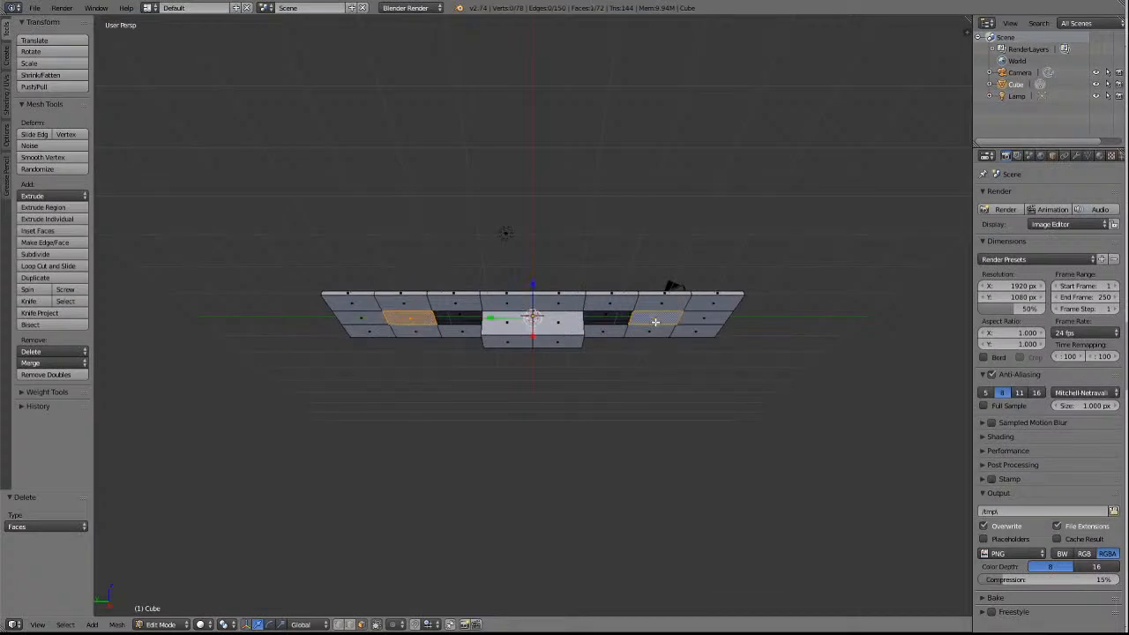
key("x")
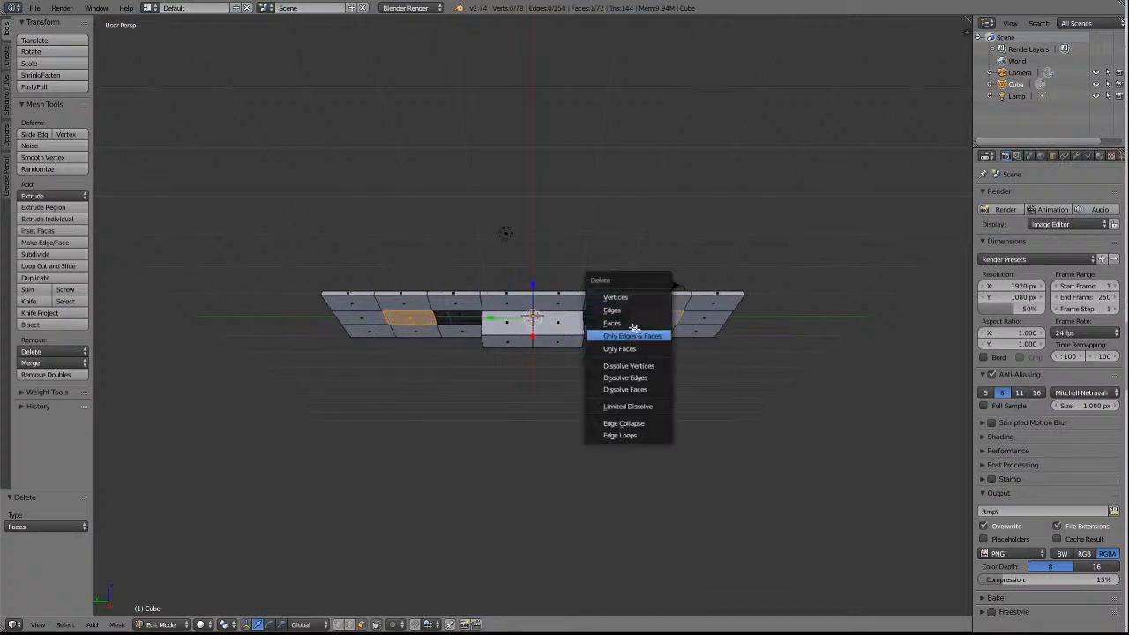
left_click(631, 323)
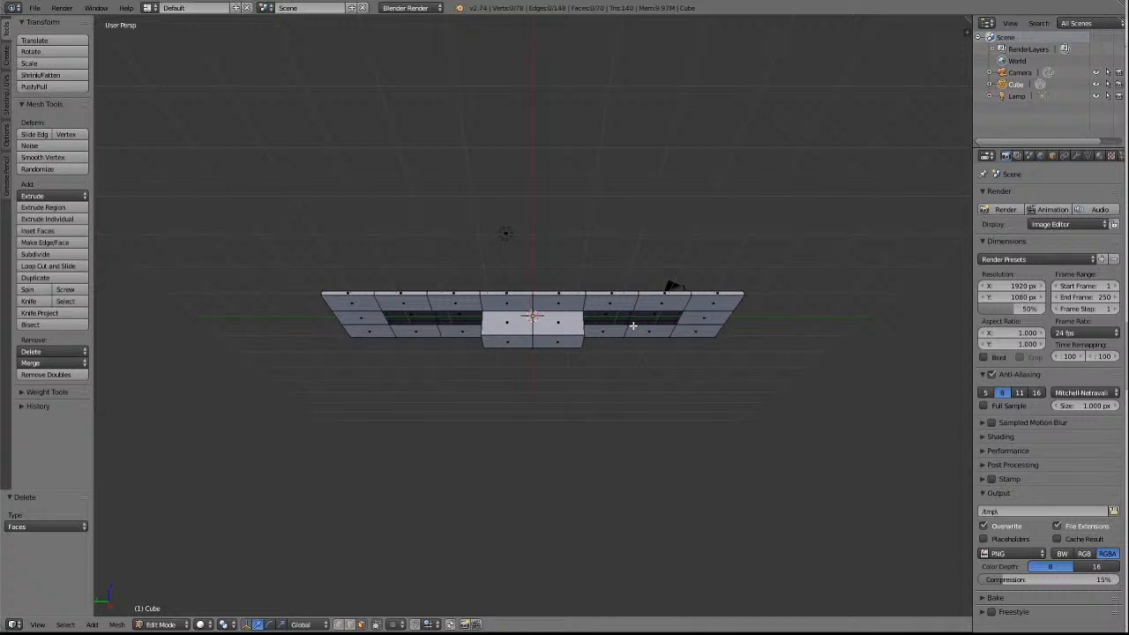
scroll(660, 383, "up", 1)
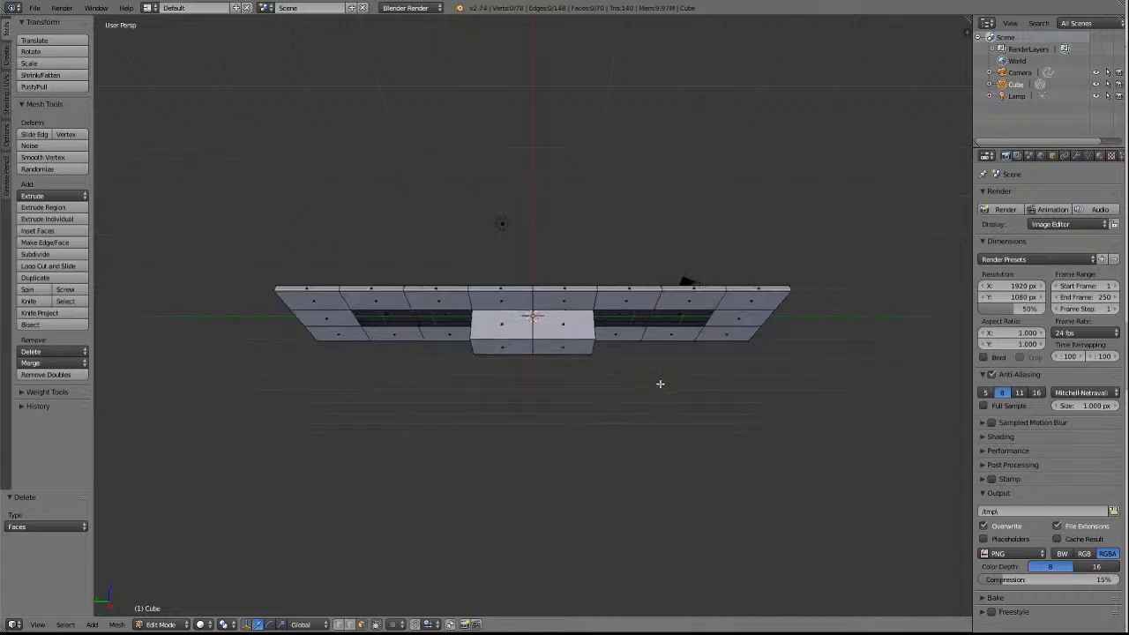
scroll(654, 377, "up", 1)
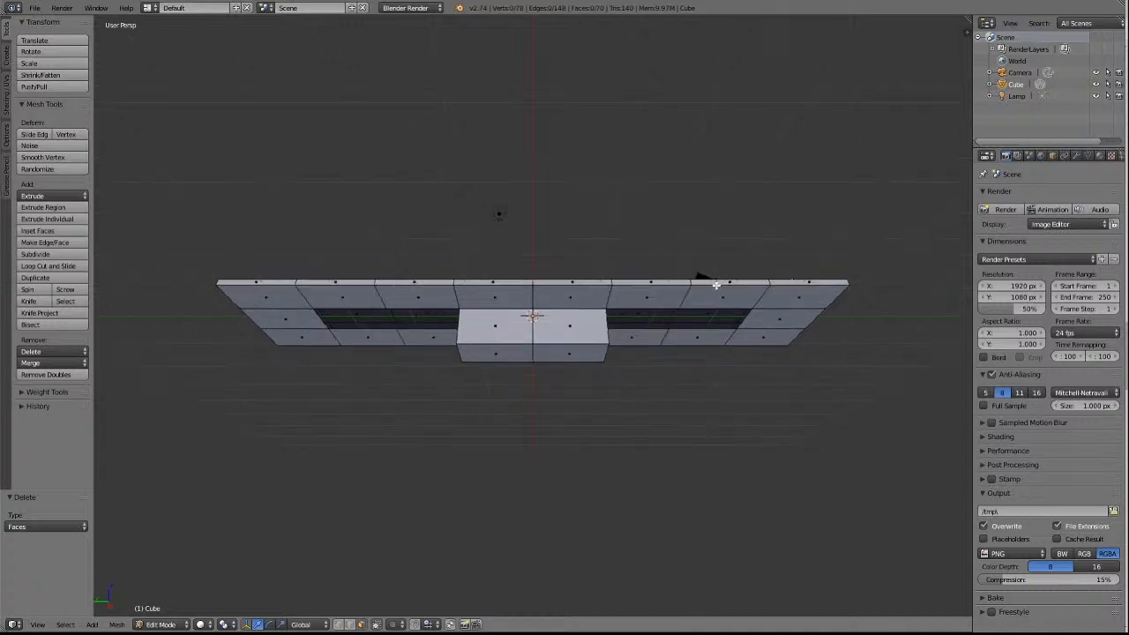
With vertex selection active, merge the mid-edge vertex on the +Y opening's −X side at last into the adjoining block corner.
key("a")
key("a")
left_click(340, 625)
right_click(388, 308)
right_click(463, 310, "shift")
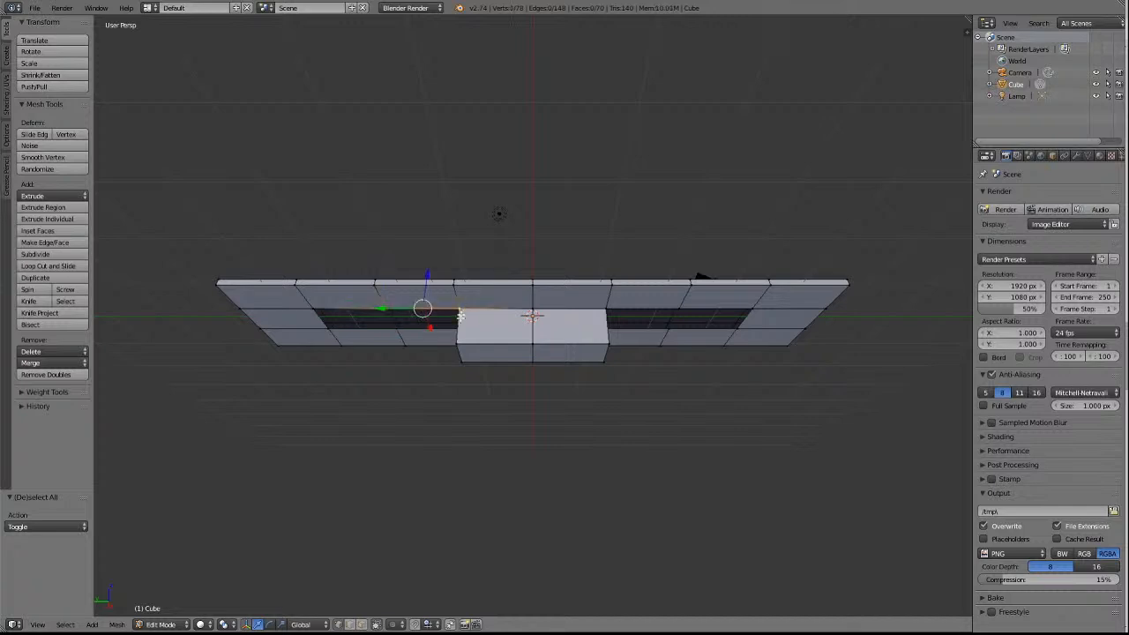
scroll(444, 386, "up", 2)
key("KP_Decimal")
scroll(551, 375, "down", 1)
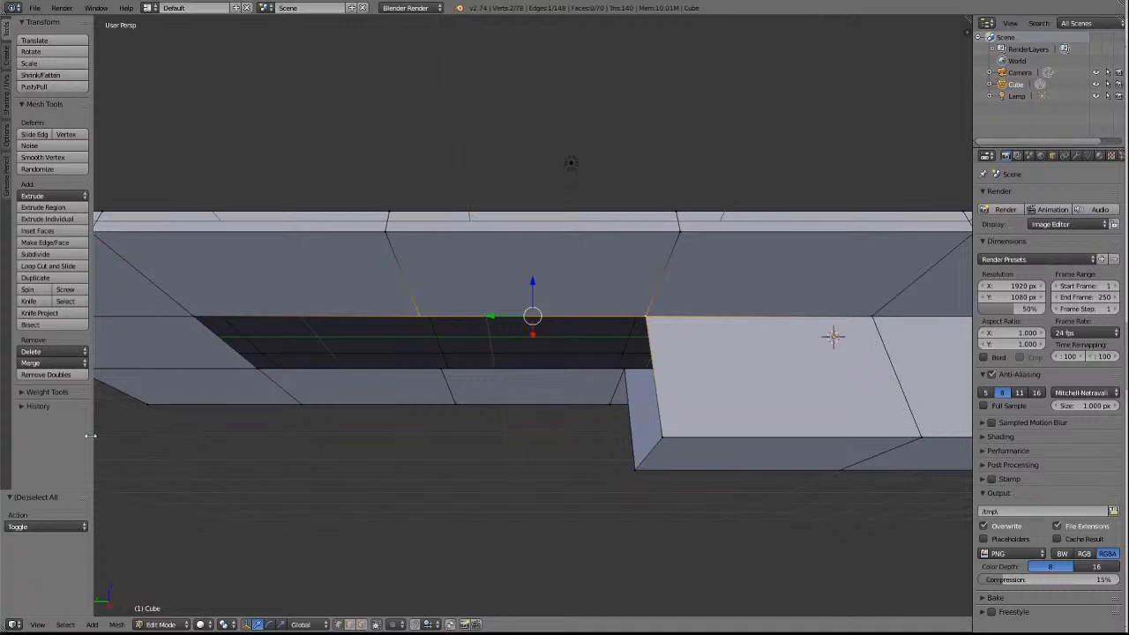
left_click(53, 363)
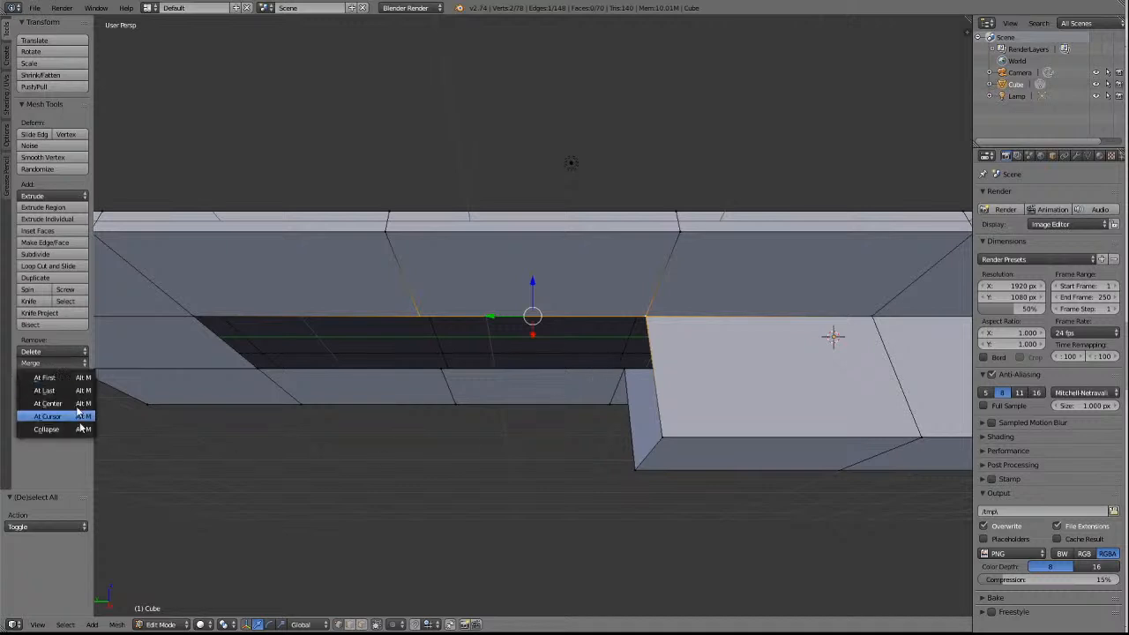
left_click(44, 390)
key("s")
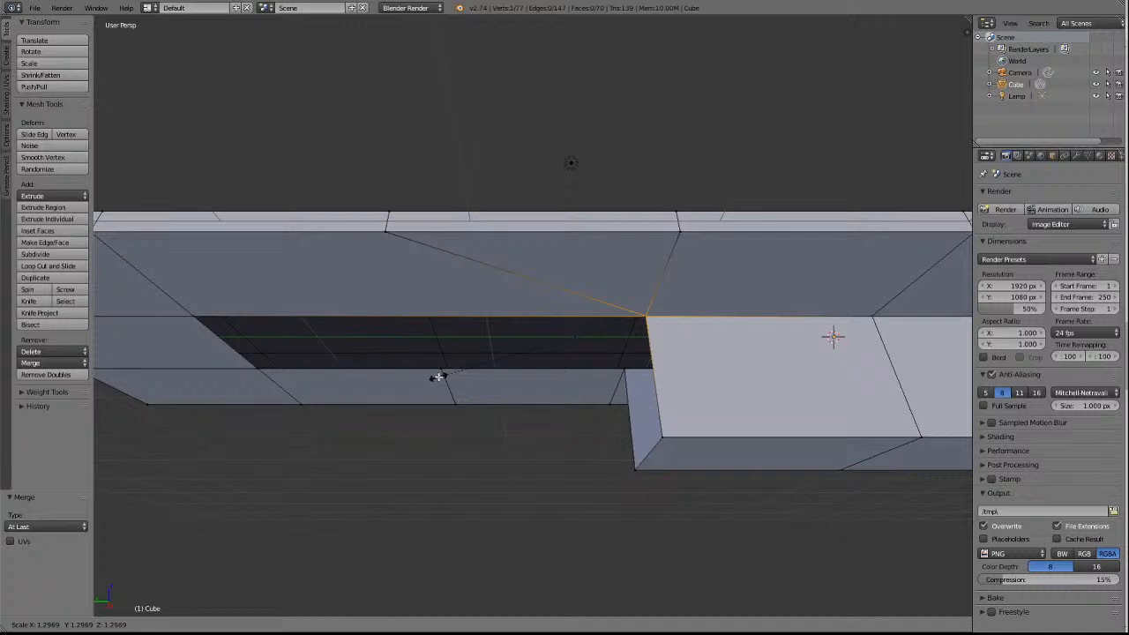
right_click(697, 308)
key("a")
Merge the mid-edge vertex on the +Y opening's +X side at last into the block corner beside it, and deselect.
right_click(448, 381)
right_click(624, 378, "shift")
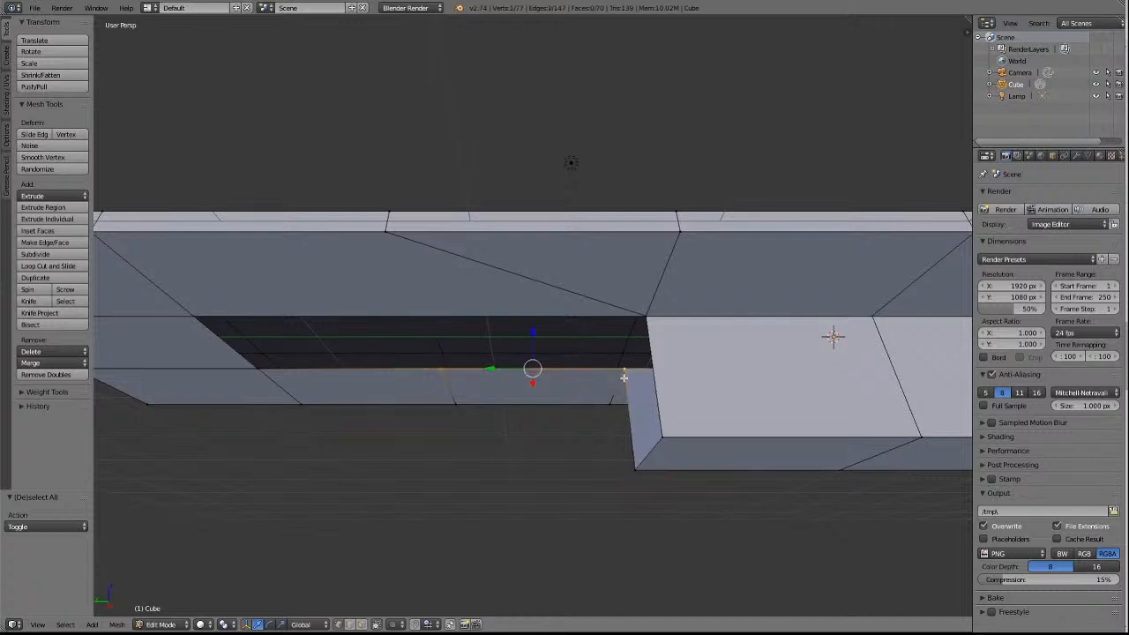
left_click(48, 363)
left_click(51, 392)
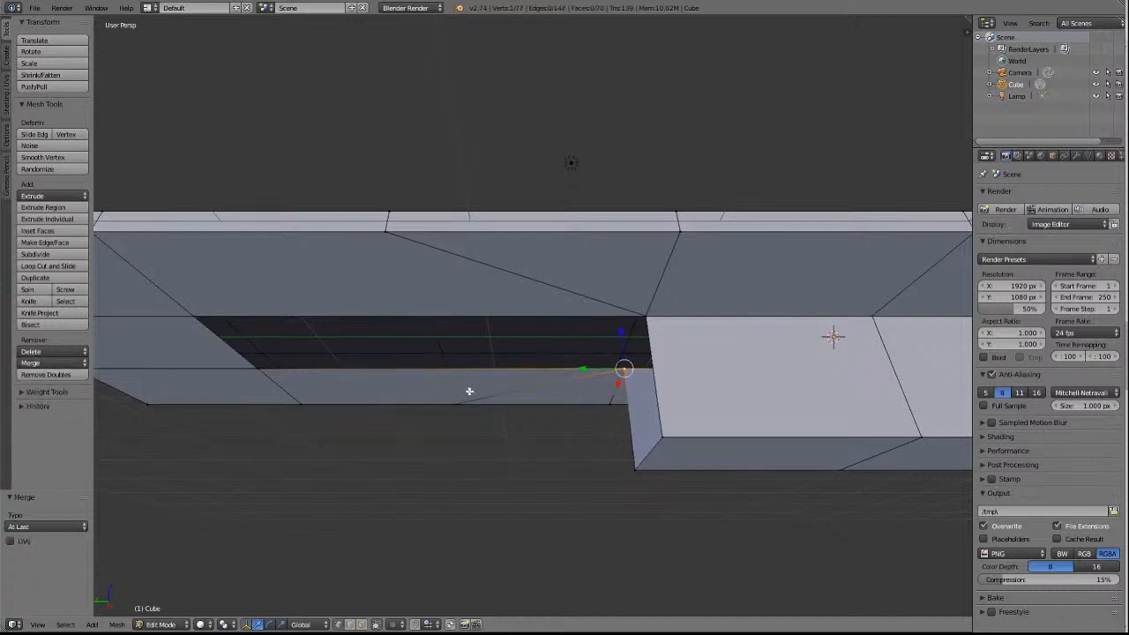
key("a")
On the −Y opening's −X side, merge the mid-edge vertex at last into the adjoining block corner, and deselect.
scroll(511, 408, "down", 2)
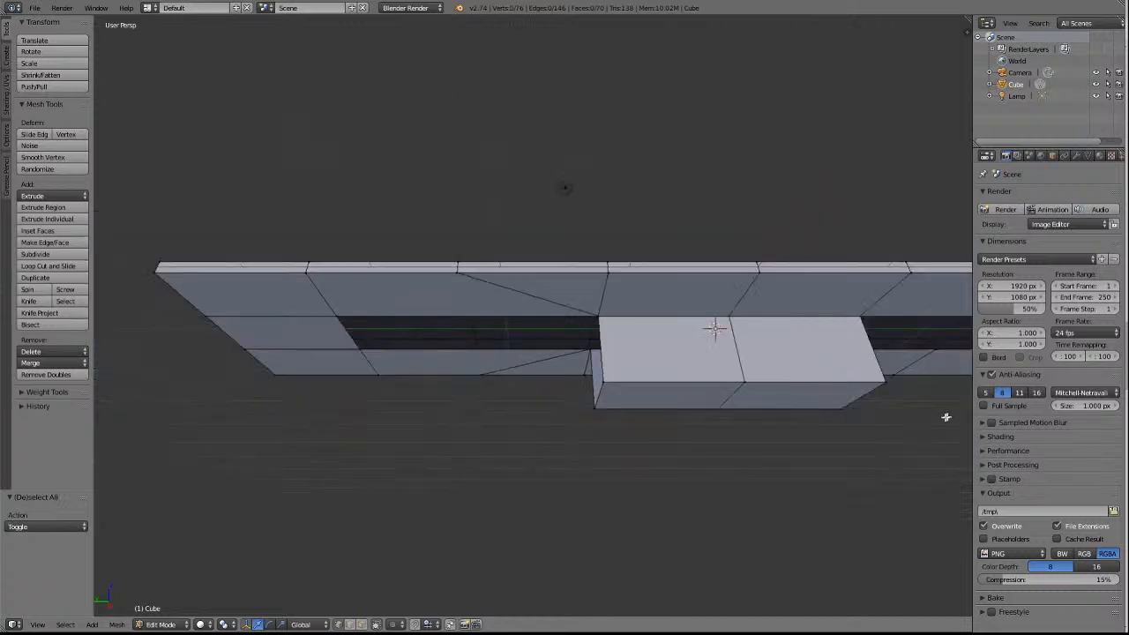
scroll(947, 416, "down", 1)
right_click(915, 315)
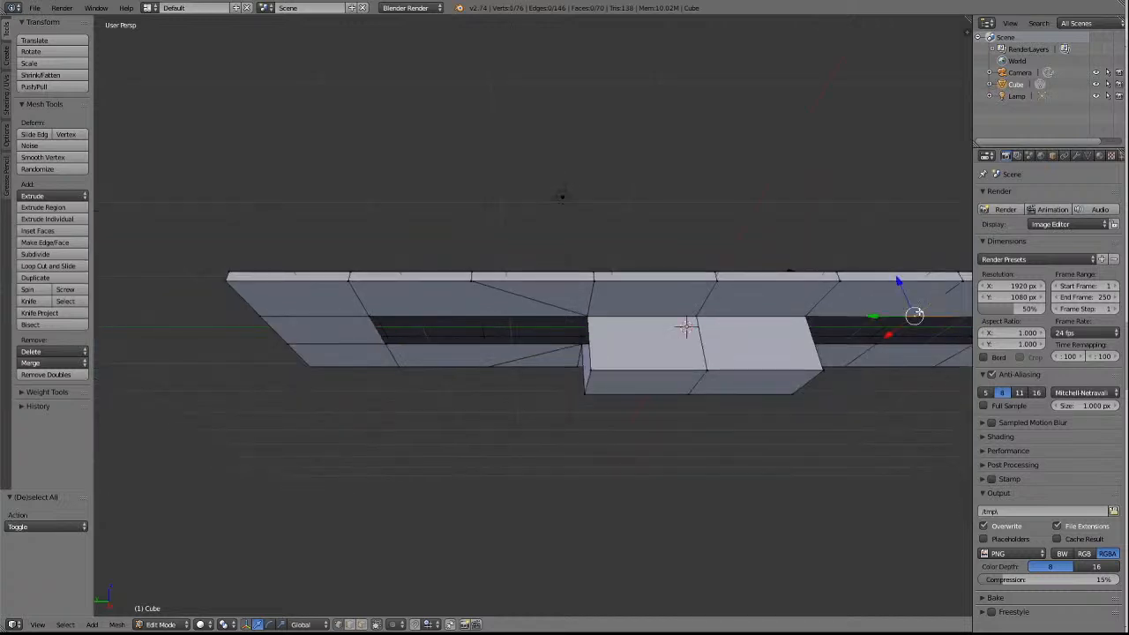
key("KP_Decimal")
scroll(855, 345, "down", 3)
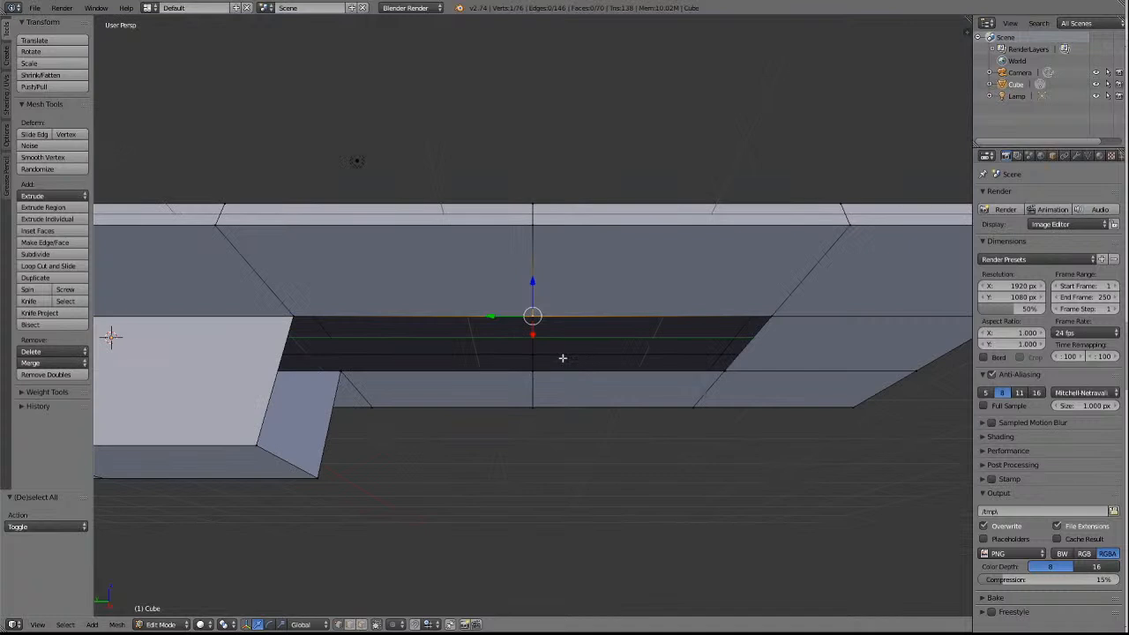
right_click(288, 319, "shift")
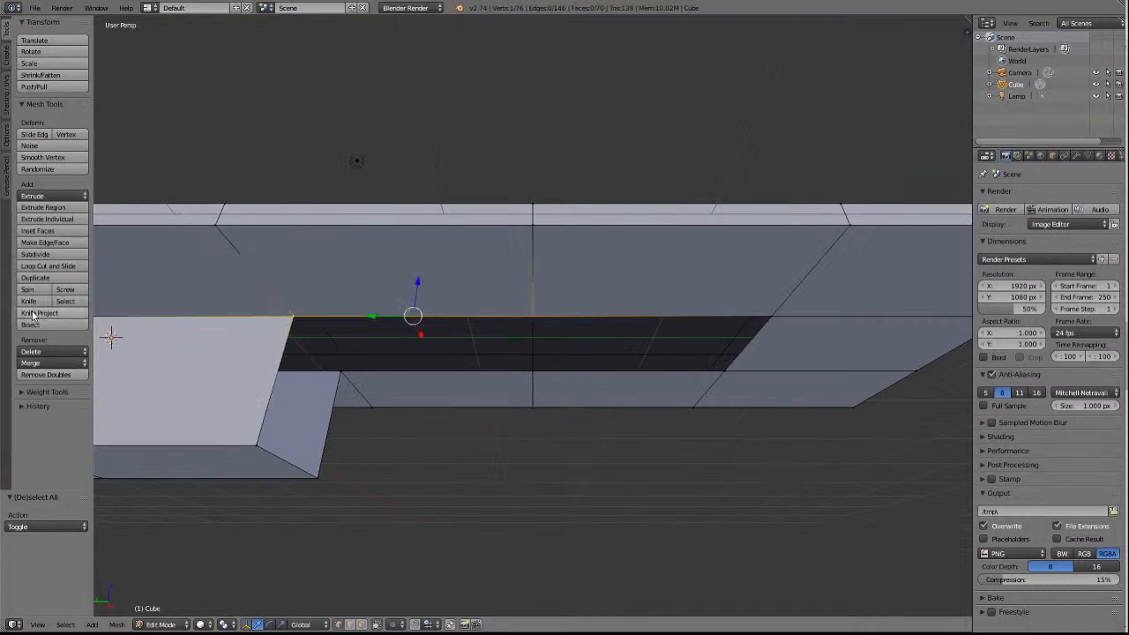
left_click(43, 364)
left_click(51, 392)
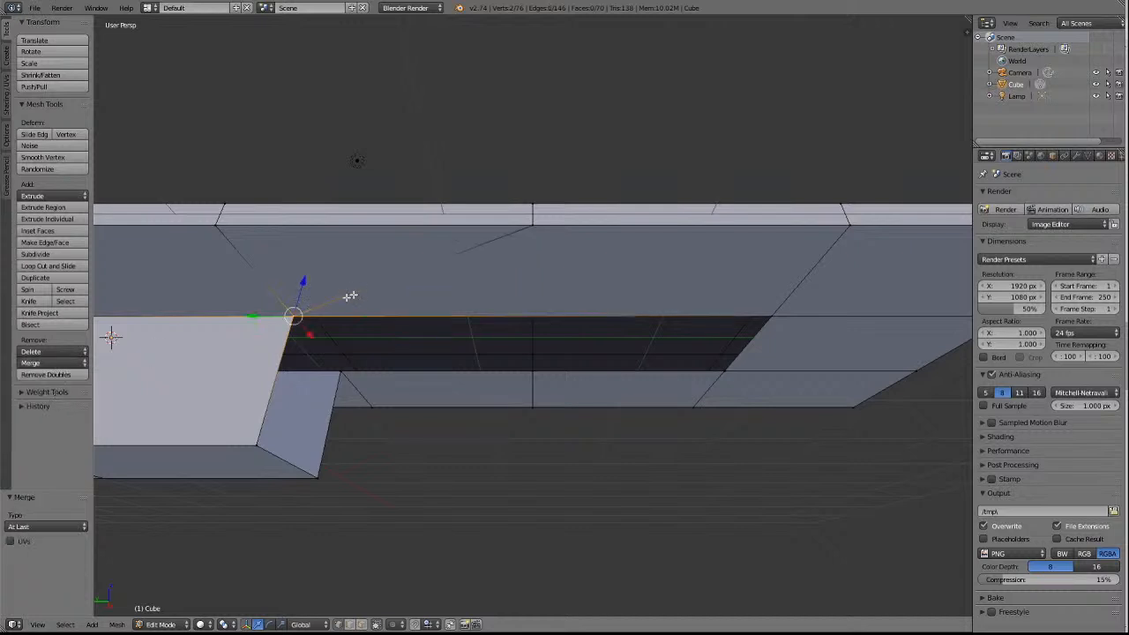
key("a")
Merge the mid-edge vertex on the −Y opening's +X side at last into the adjoining block corner, and deselect.
right_click(551, 378)
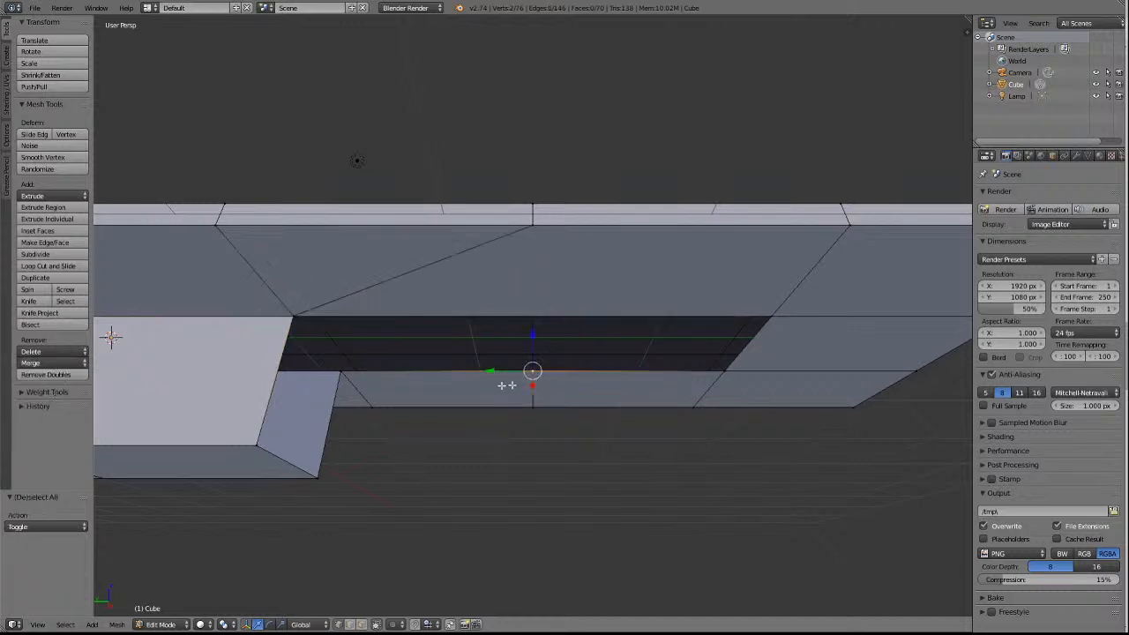
right_click(341, 376, "shift")
left_click(43, 363)
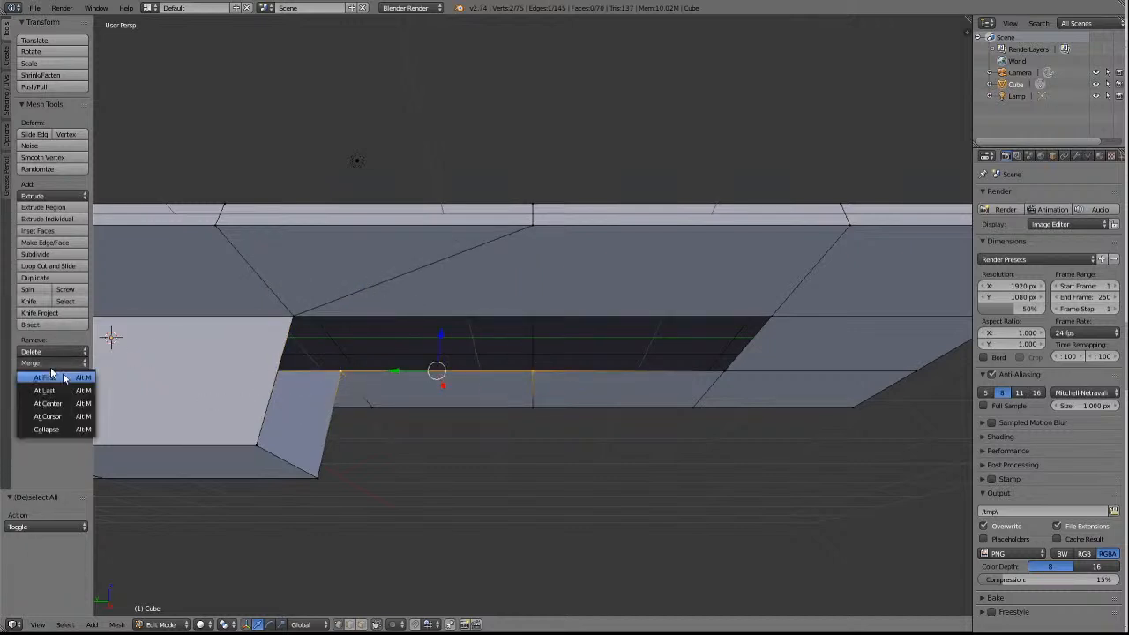
left_click(44, 390)
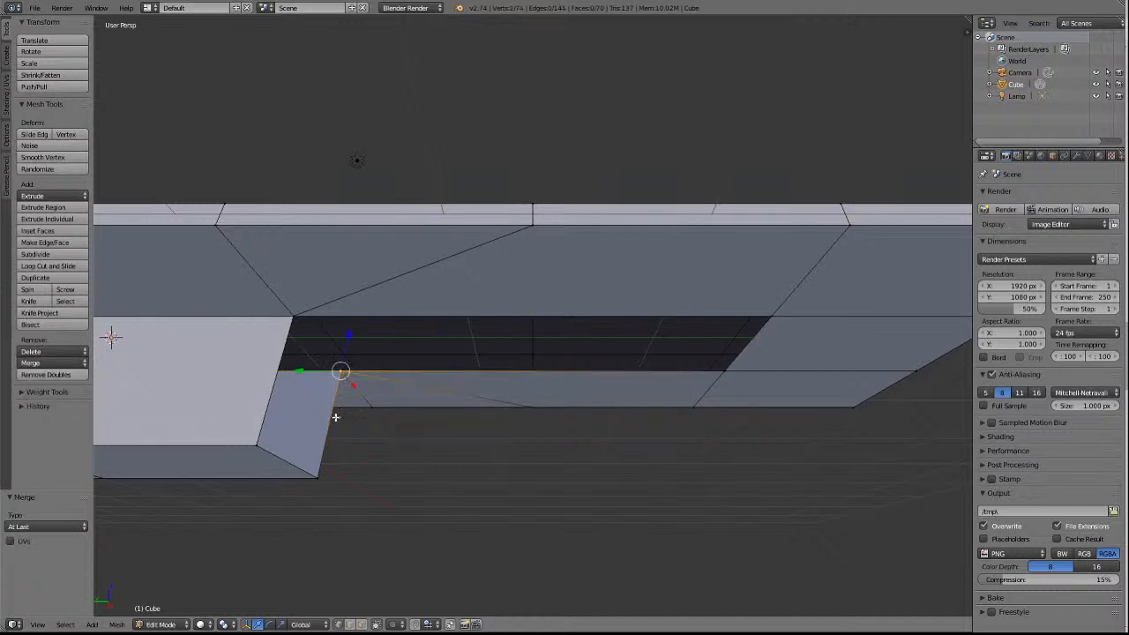
key("a")
scroll(455, 450, "down", 5)
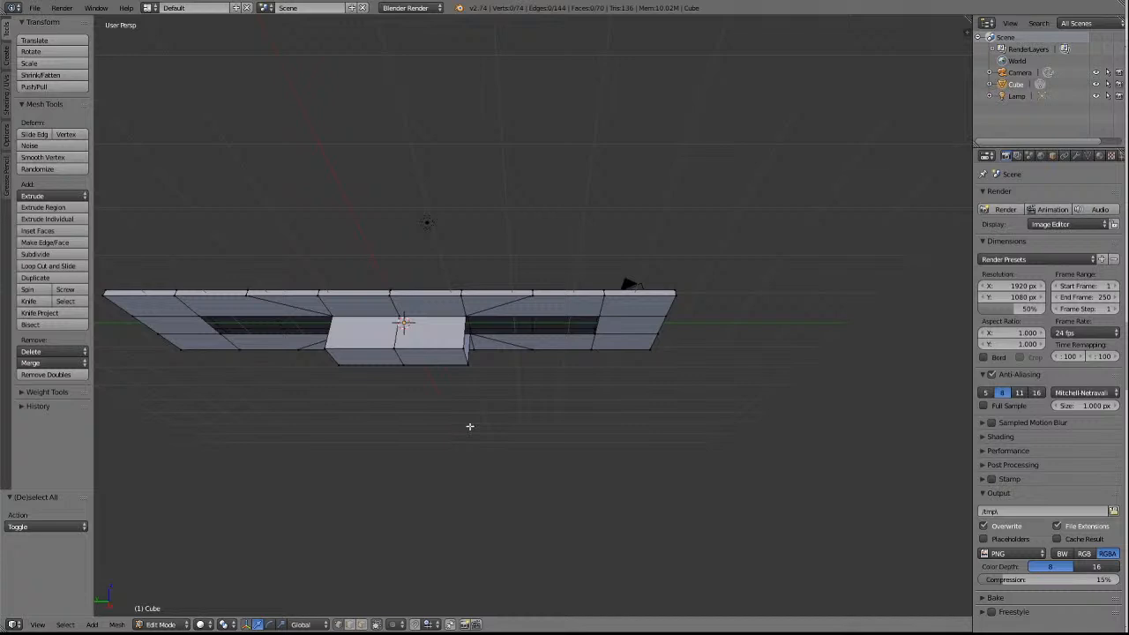
Extrude the four long edges of both underside openings downward by about 0.27 along global Z, and deselect them.
key("KP_4")
key("KP_4")
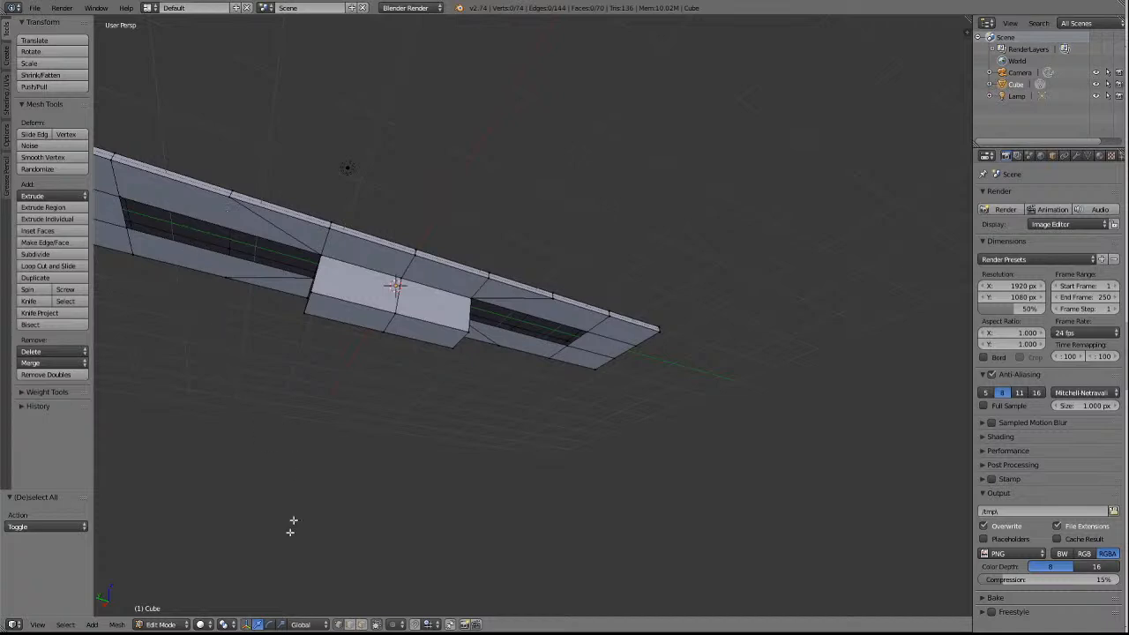
right_click(224, 227)
right_click(222, 255, "shift")
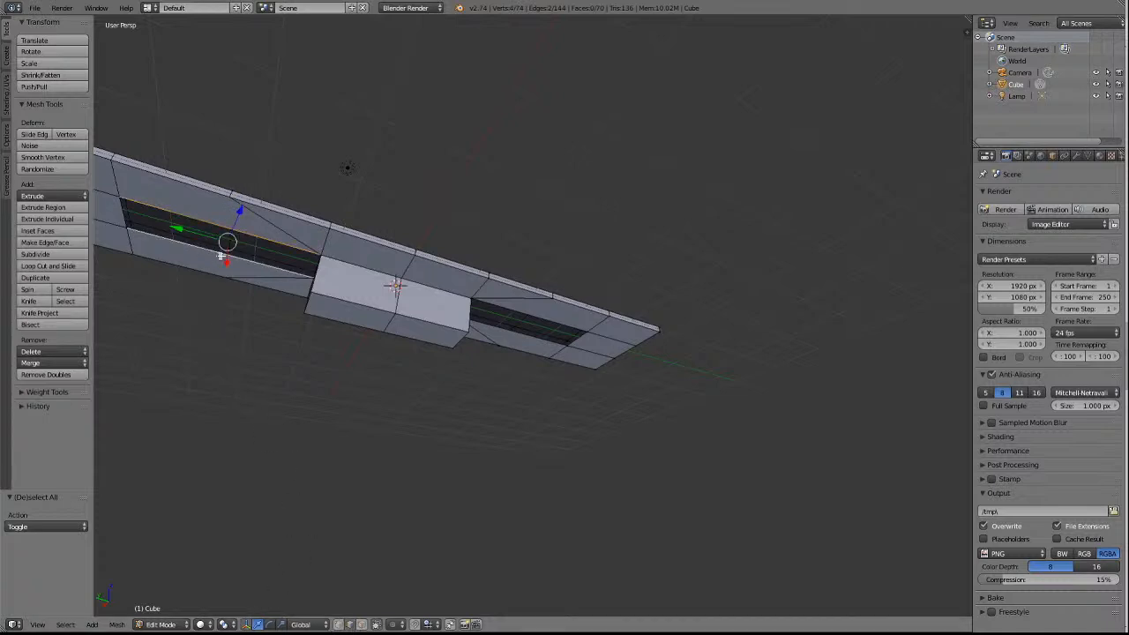
right_click(535, 316, "shift")
right_click(538, 346, "shift")
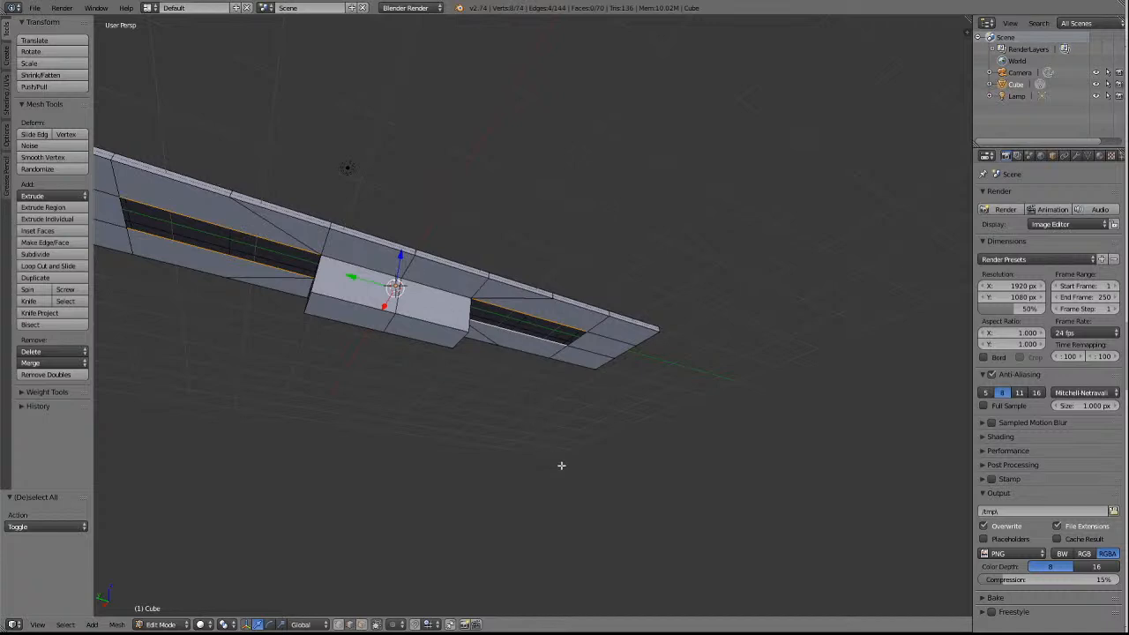
key("e")
key("z")
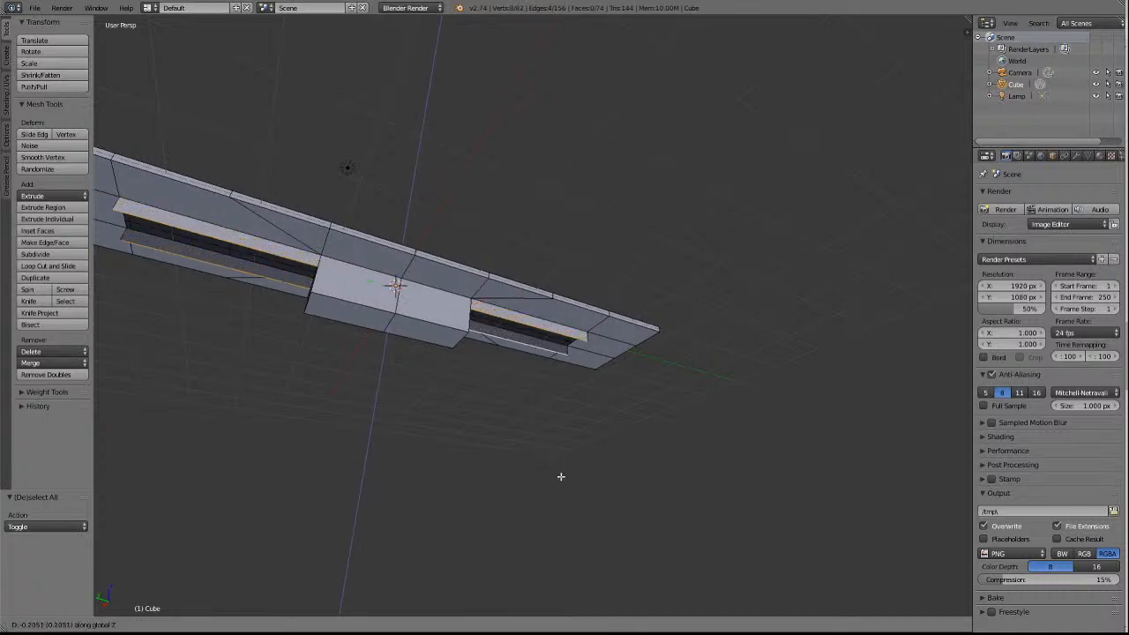
left_click(560, 480)
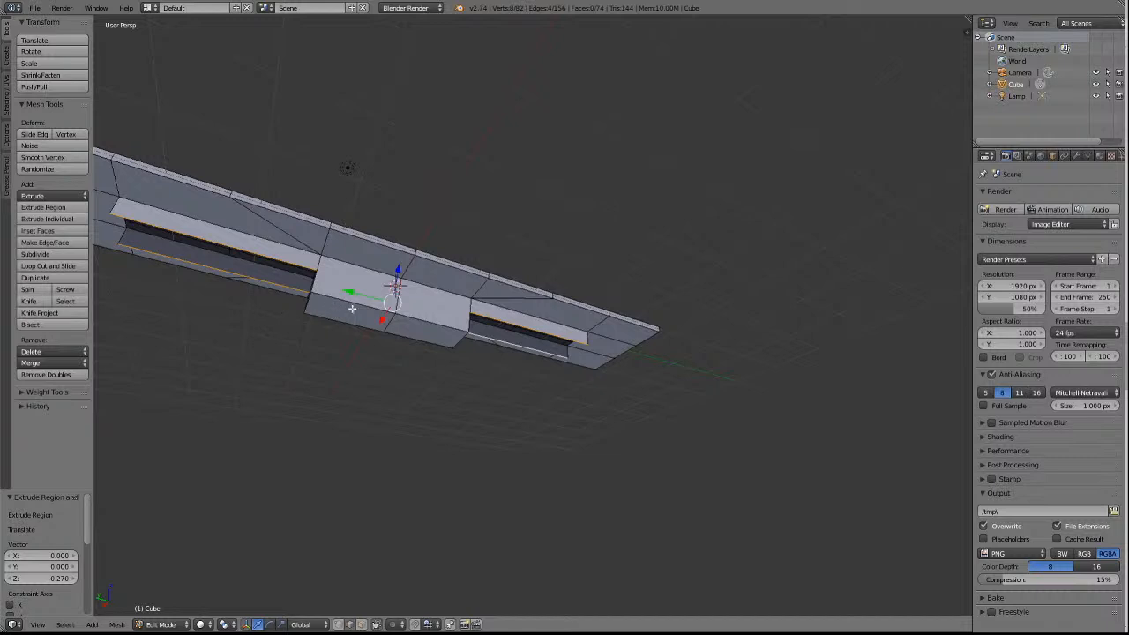
key("KP_4")
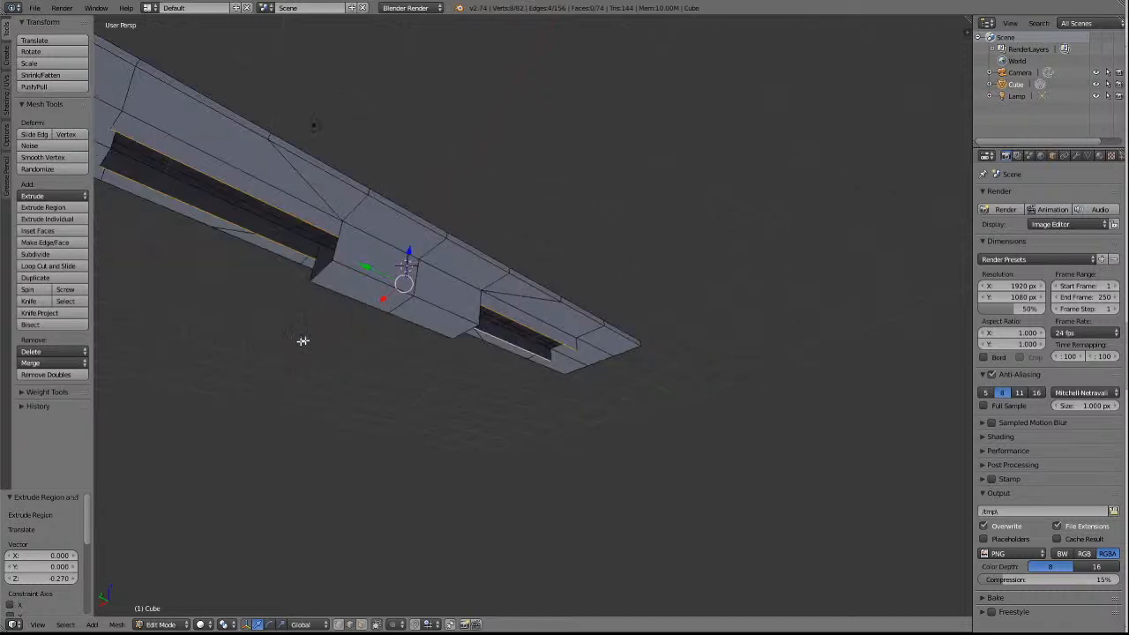
scroll(330, 298, "down", 1)
key("a")
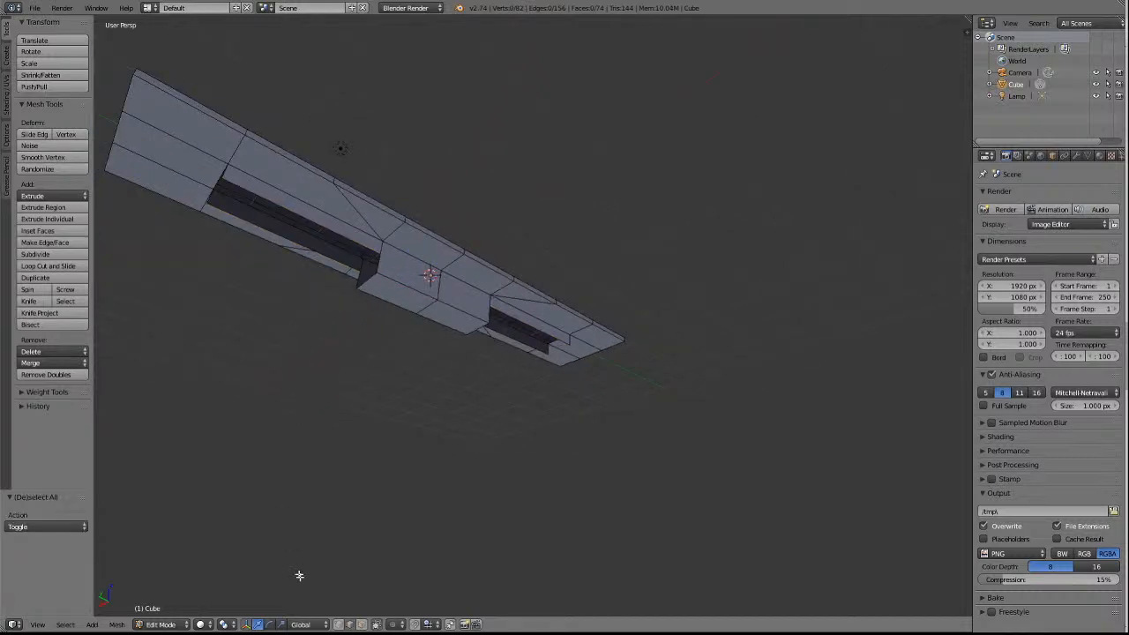
At the +Y opening's outer end, merge each extruded strip's lower vertex at last into the slab corner directly above it.
right_click(223, 180)
right_click(229, 167, "shift")
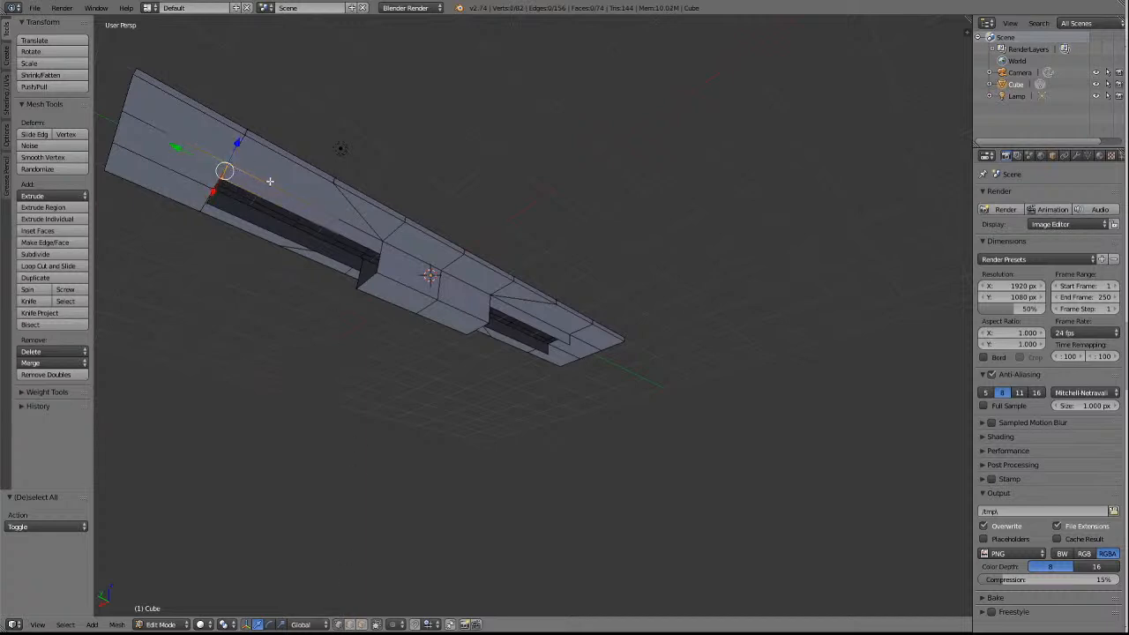
key("KP_Decimal")
middle_click_drag(278, 187, 556, 403)
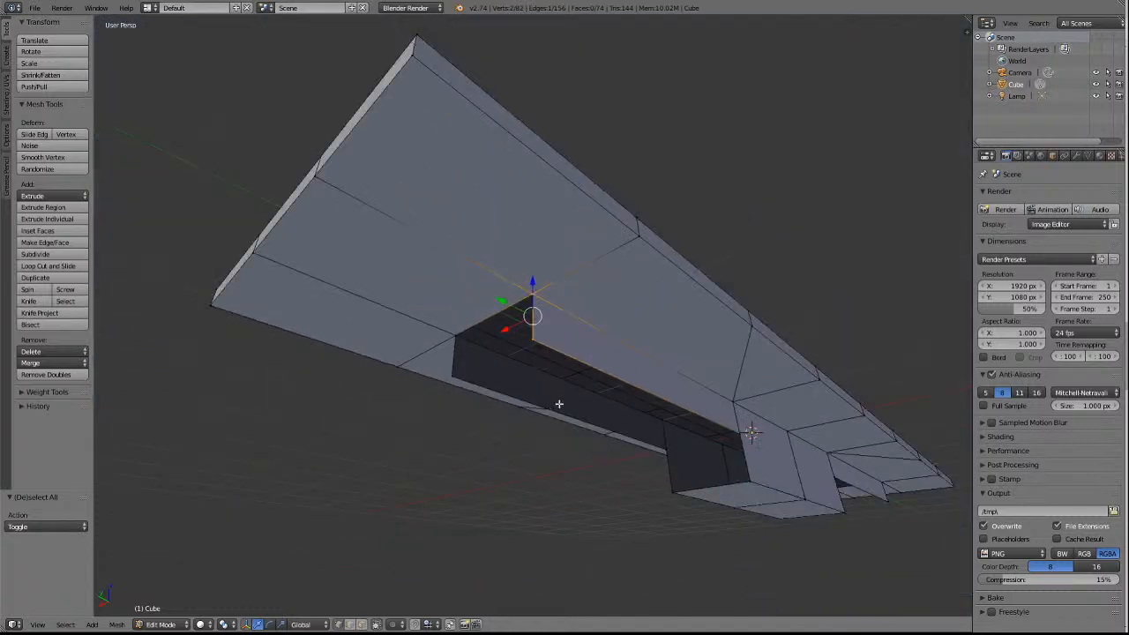
left_click(46, 363)
left_click(56, 390)
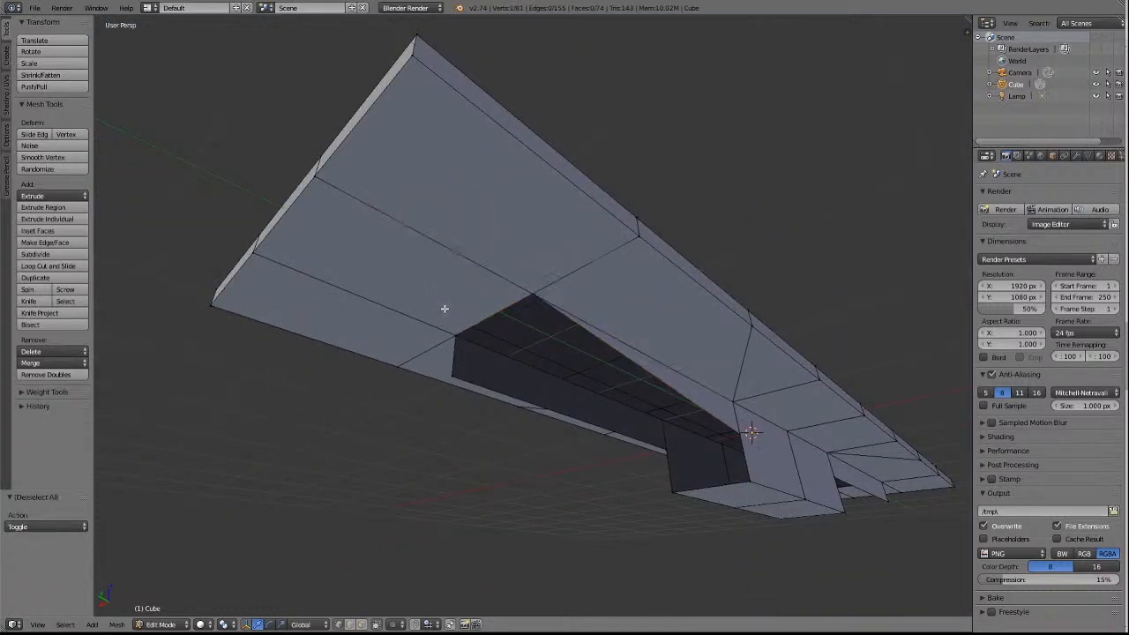
right_click(452, 357)
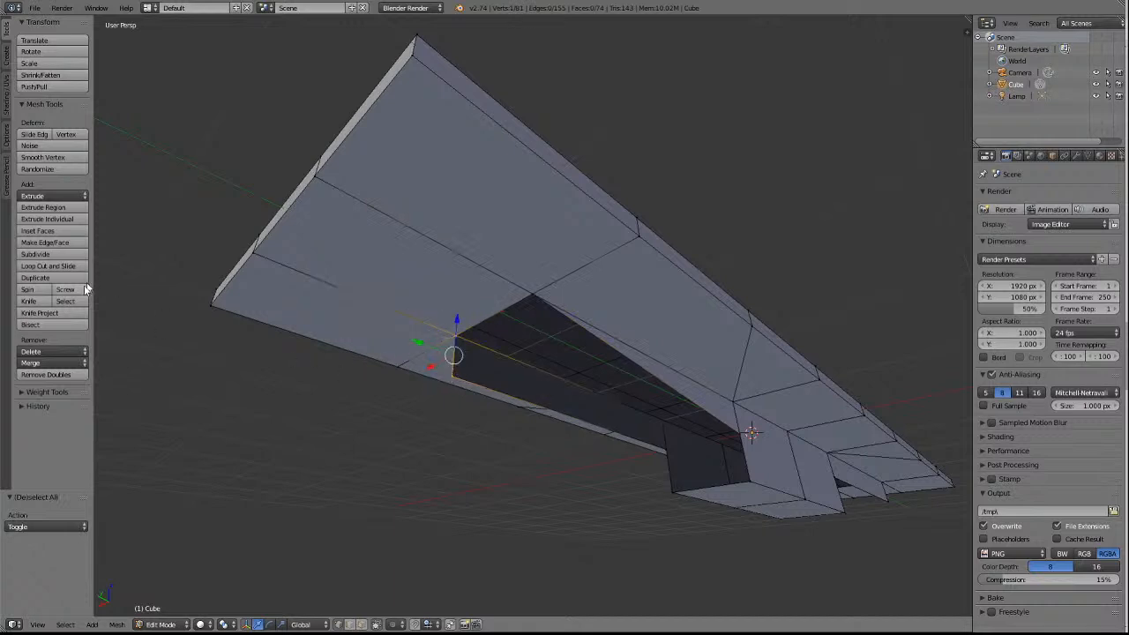
left_click(50, 363)
left_click(50, 391)
key("a")
At the block's +Y end, merge each strip's lower inner vertex at last into the block's bottom corner beneath it, and deselect.
right_click(748, 436)
right_click(749, 477, "shift")
left_click(49, 363)
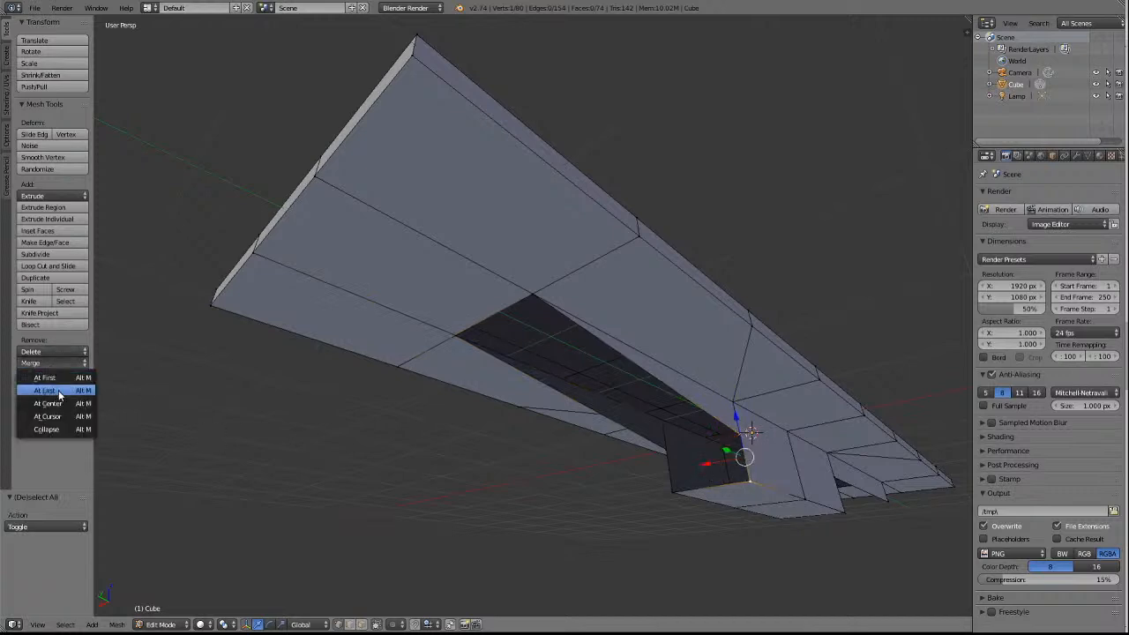
left_click(58, 390)
key("a")
right_click(679, 448)
key("a")
right_click(669, 444)
right_click(676, 494, "shift")
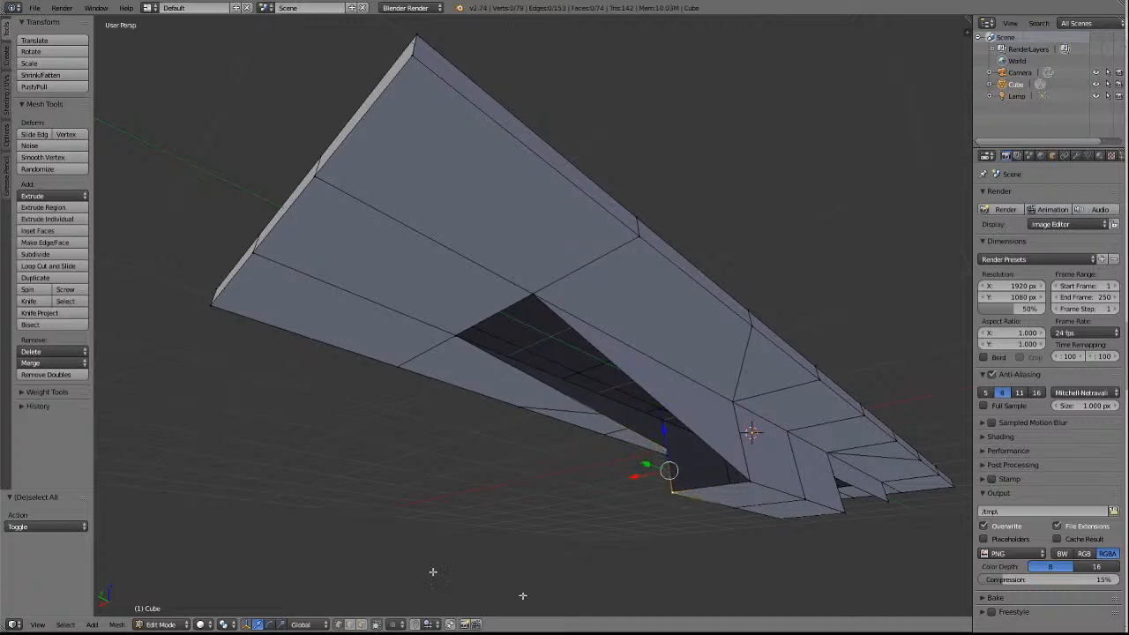
left_click(42, 363)
left_click(48, 393)
key("a")
At the block's −Y end, merge the −X strip's lower inner vertex at last into the block's bottom corner, and deselect.
middle_click_drag(328, 402, 852, 373)
scroll(852, 372, "up", 3)
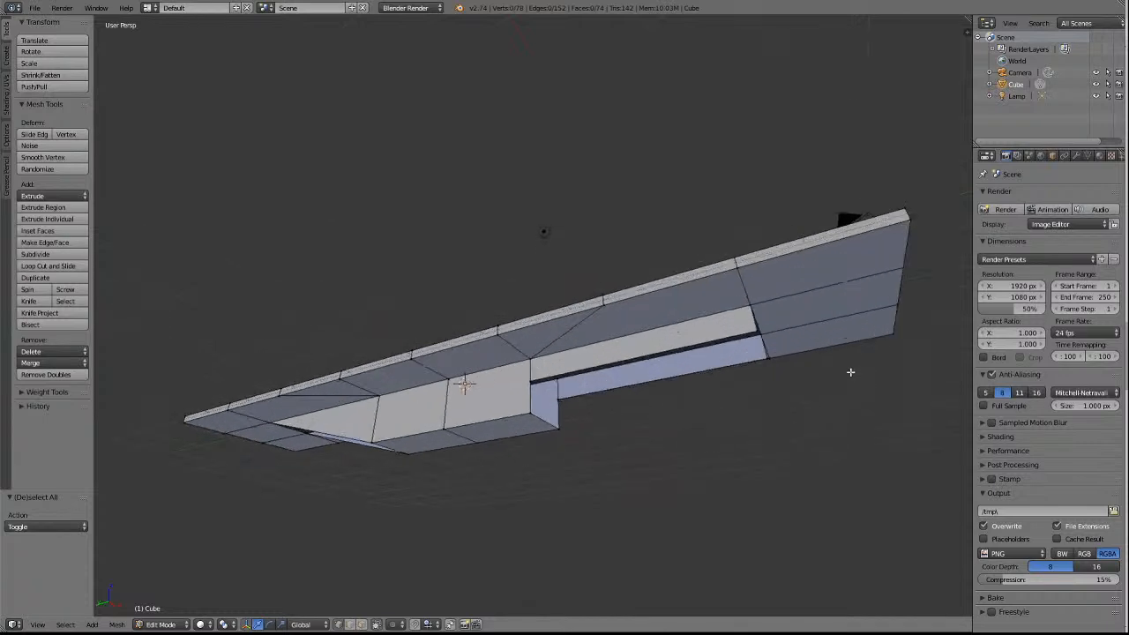
right_click(541, 377)
right_click(531, 412, "shift")
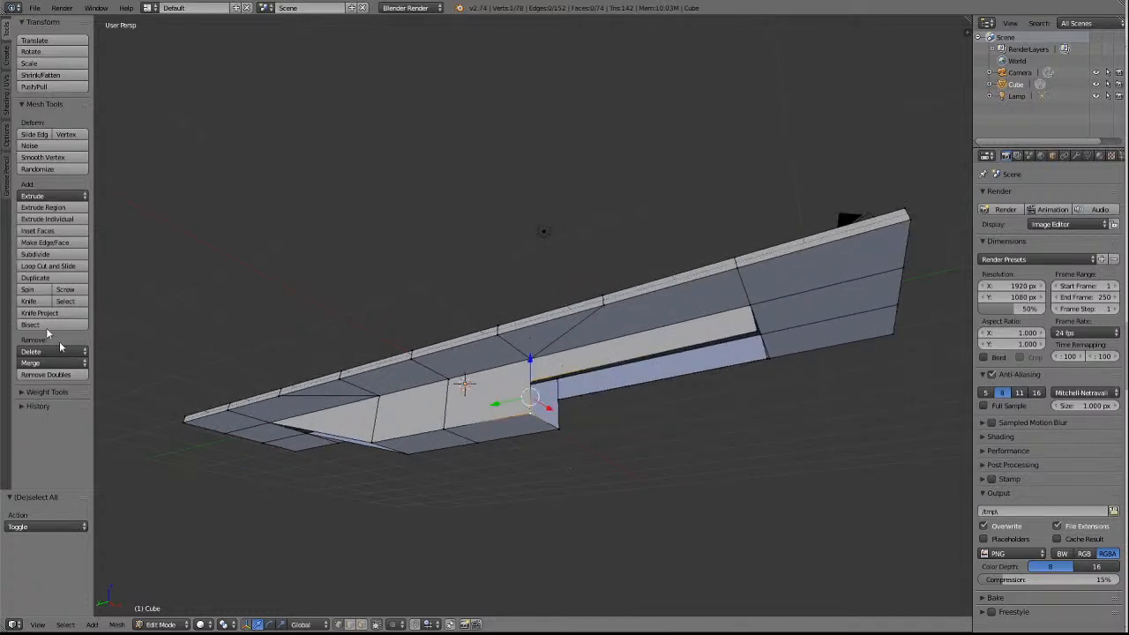
left_click(38, 364)
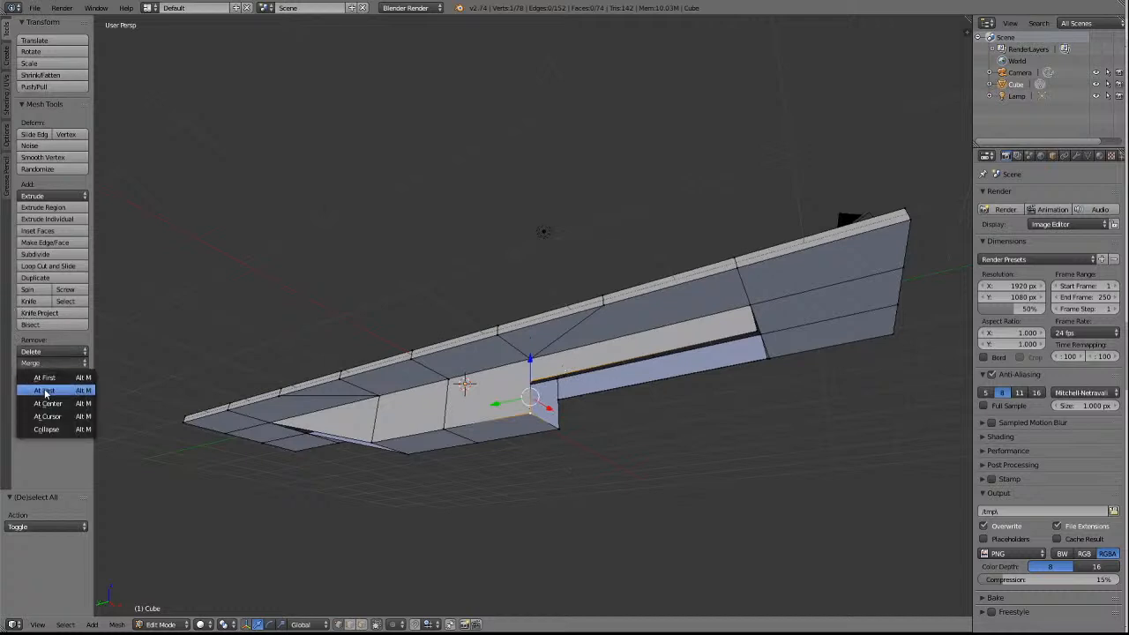
left_click(42, 390)
key("a")
At the −Y opening's outer end, merge the −X strip's lower vertex at last into the slab corner directly above it, and deselect.
right_click(760, 333)
right_click(750, 302)
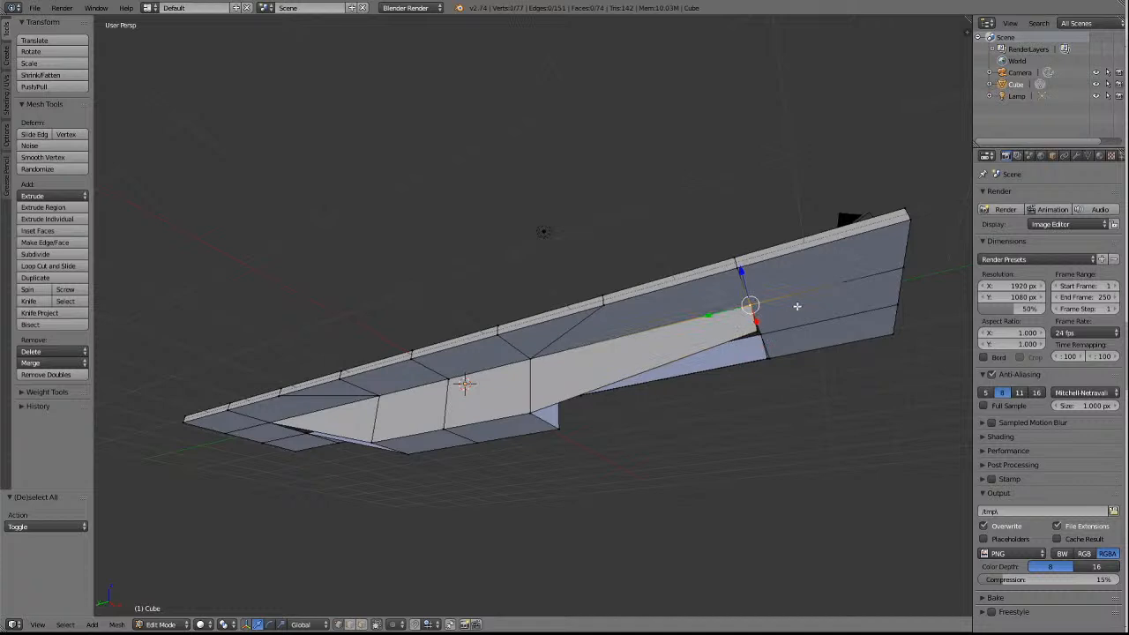
key("KP_Decimal")
scroll(782, 362, "down", 4)
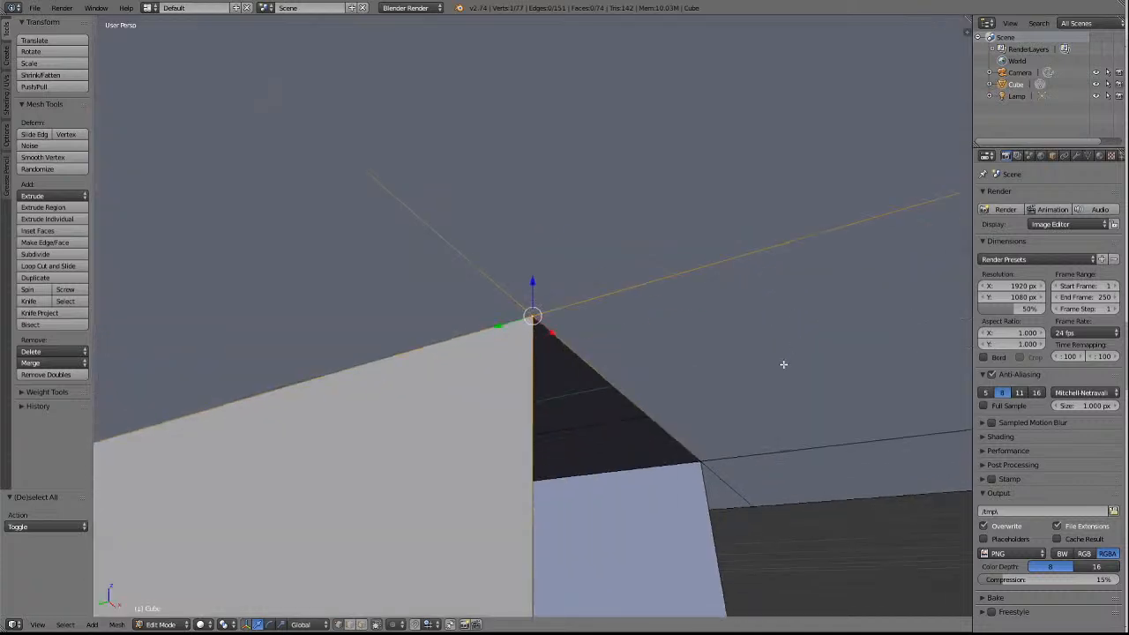
scroll(778, 366, "down", 2)
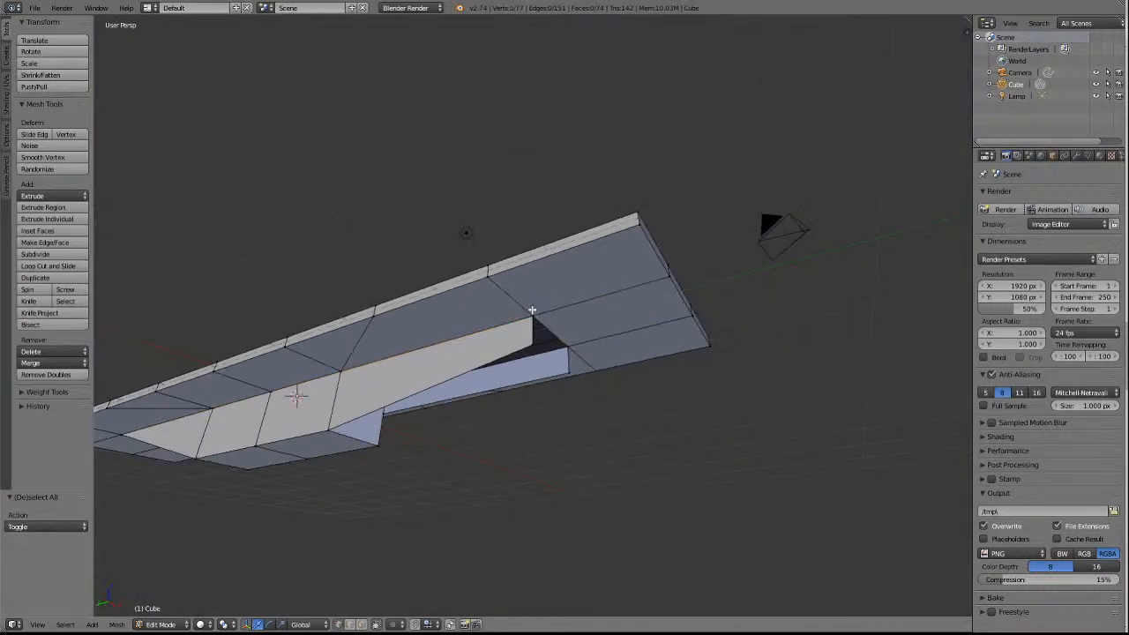
key("a")
right_click(533, 345)
right_click(537, 307, "shift")
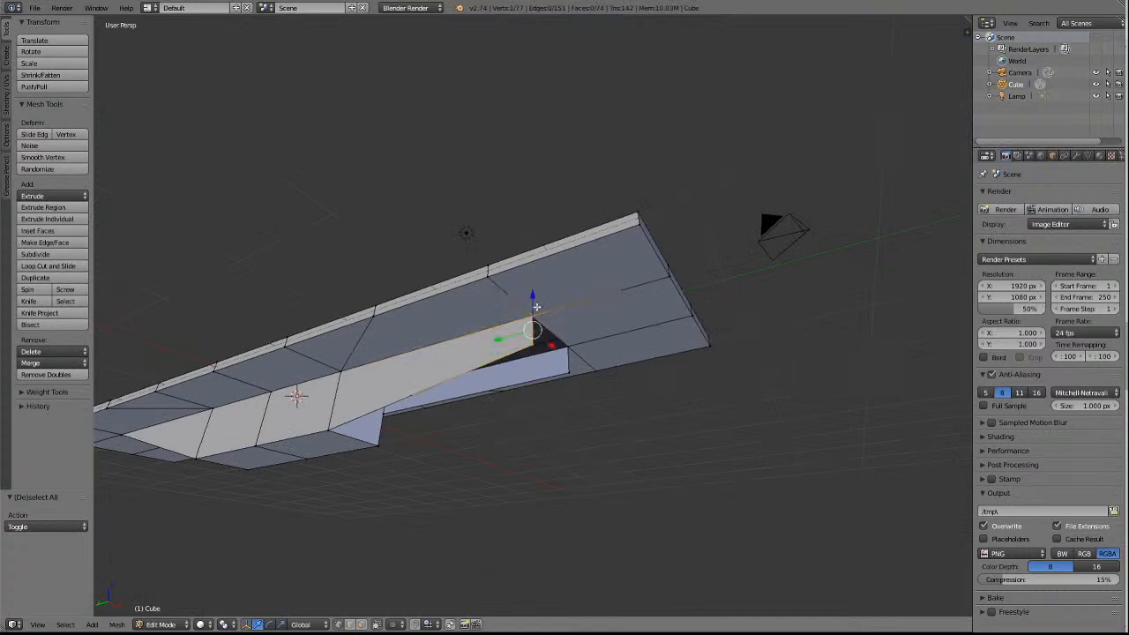
left_click(55, 362)
left_click(54, 390)
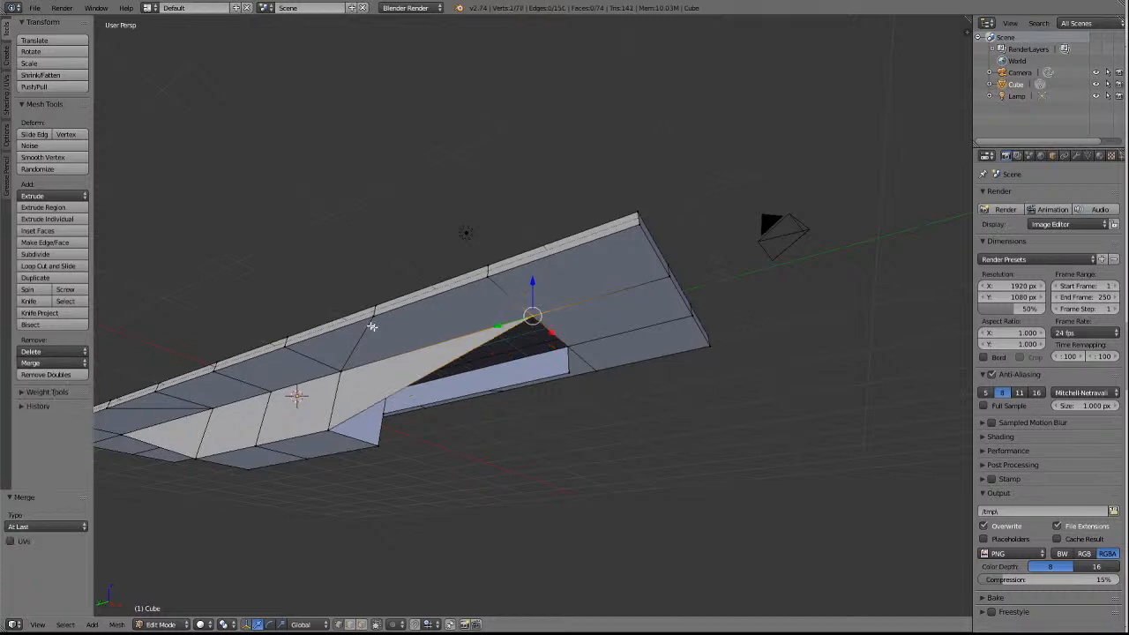
key("w")
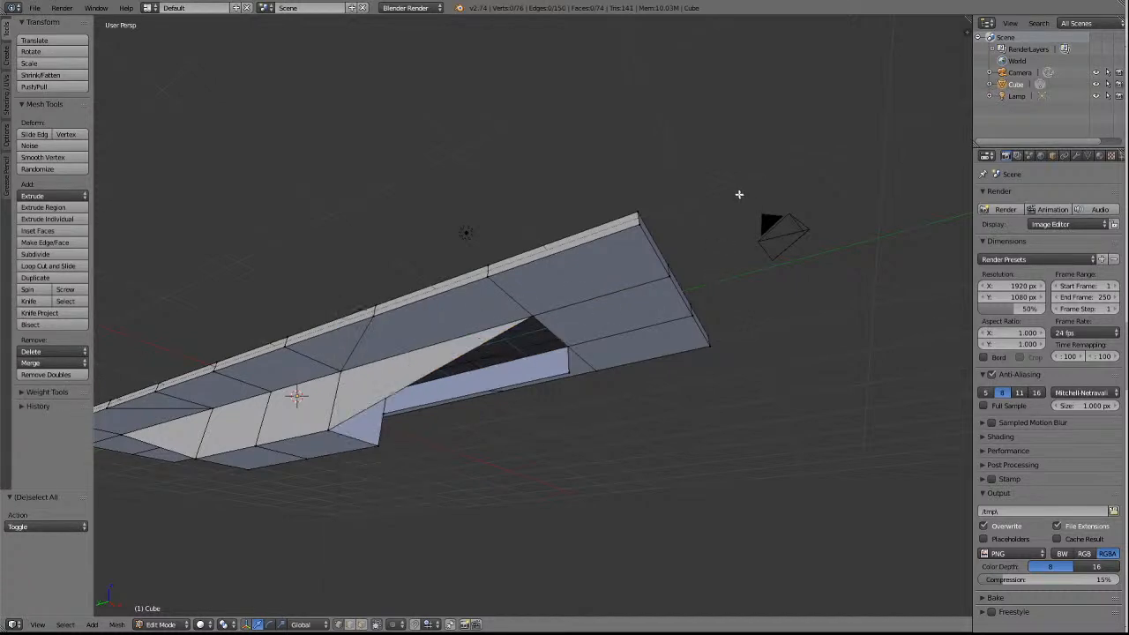
At the block's −Y end, merge the +X strip's lower inner vertex at last into the block's bottom corner, and deselect.
right_click(567, 369)
right_click(385, 408)
right_click(384, 449, "shift")
left_click(45, 360)
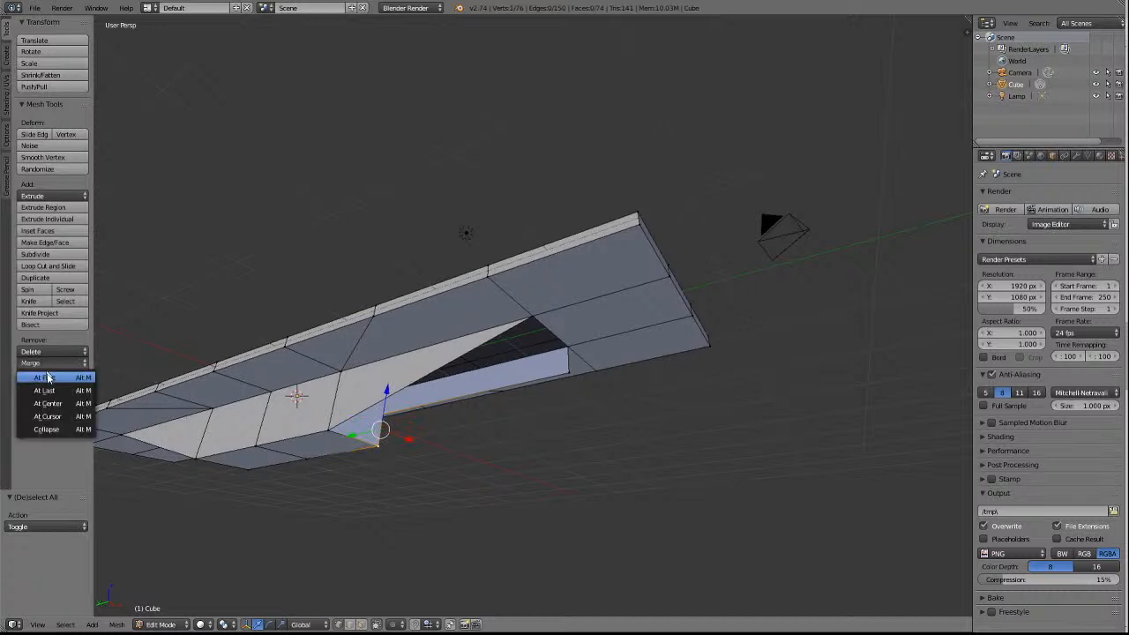
left_click(49, 392)
key("a")
At the −Y opening's outer end, merge the +X strip's lower vertex at last into the slab corner above it, and deselect.
right_click(578, 378)
right_click(573, 344, "shift")
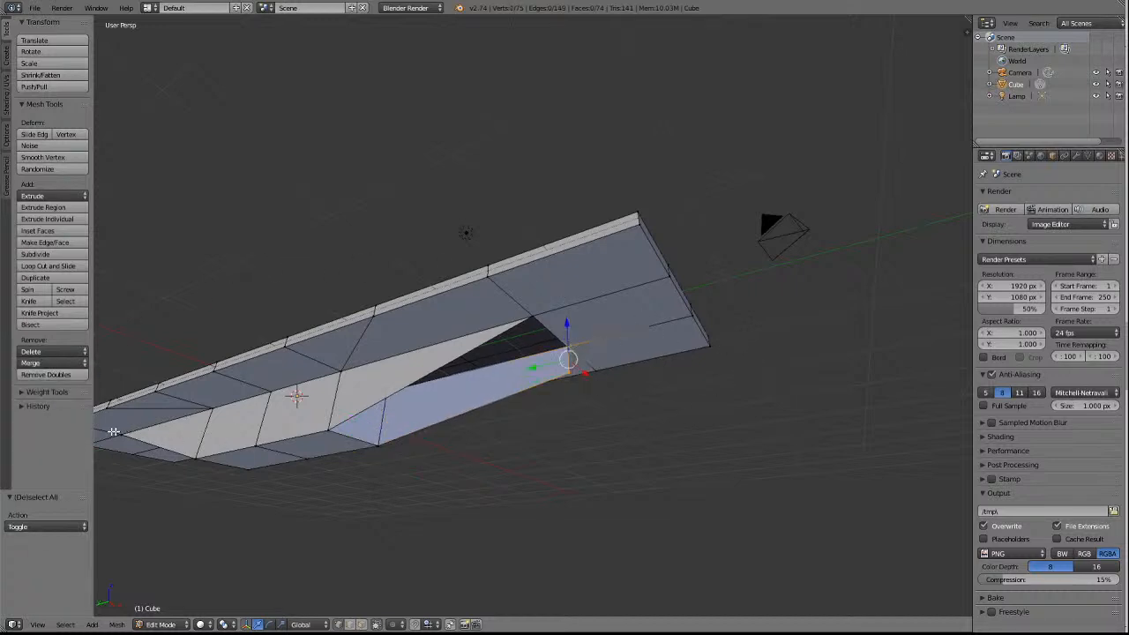
left_click(44, 362)
left_click(37, 392)
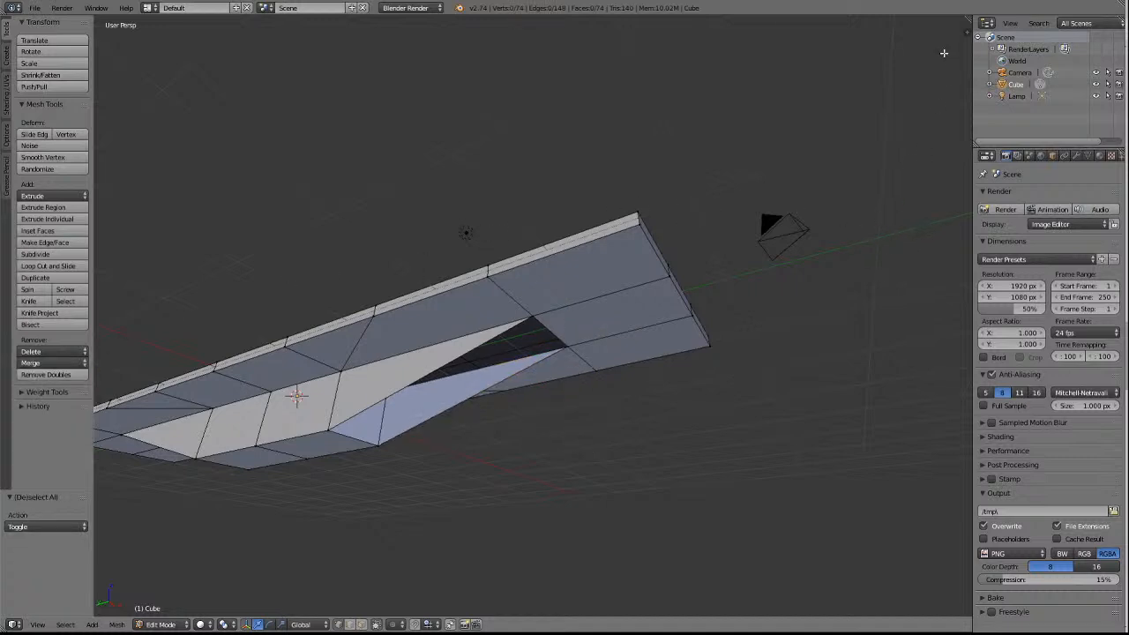
Display the mesh's face normals and set their display size to 0.05.
middle_click_drag(542, 256, 650, 252)
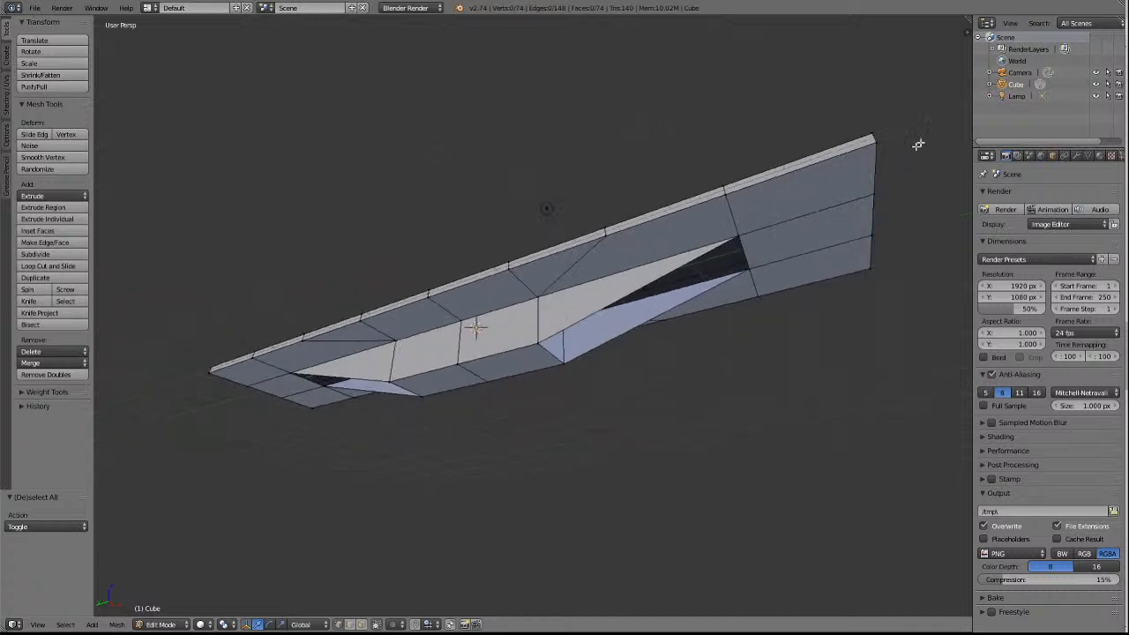
left_click_drag(966, 32, 712, 37)
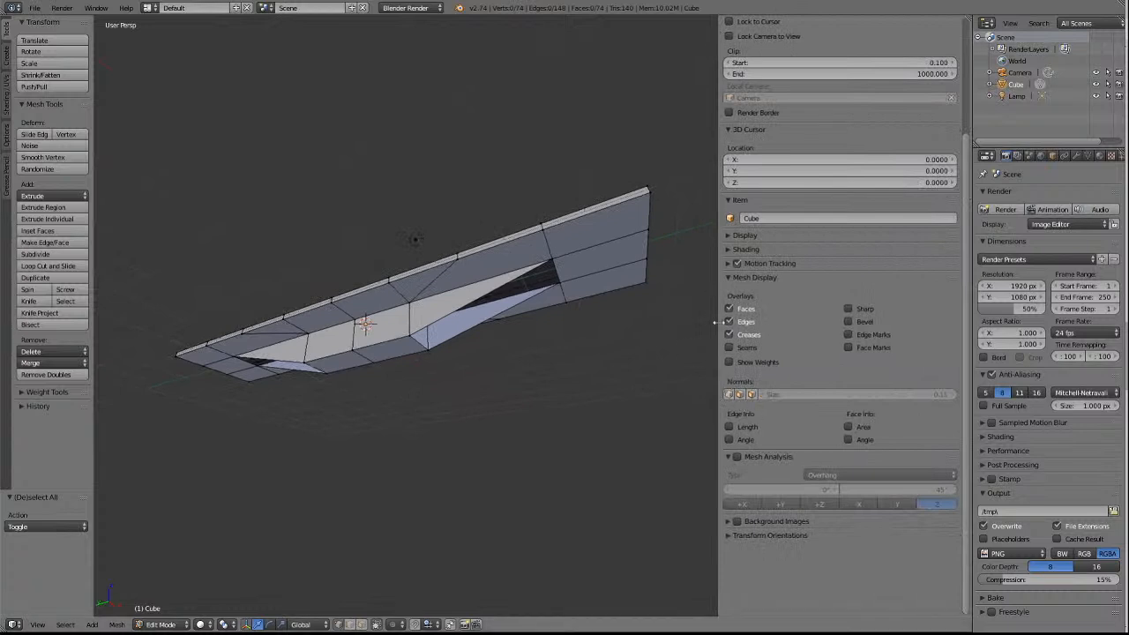
left_click(751, 394)
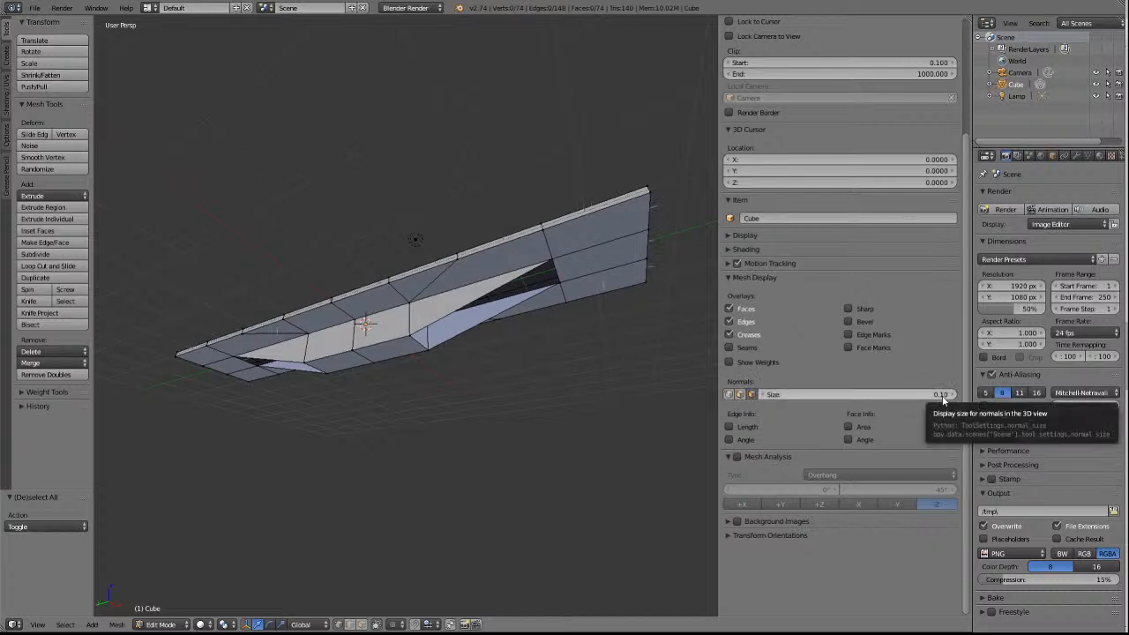
left_click(764, 395)
left_click(764, 395)
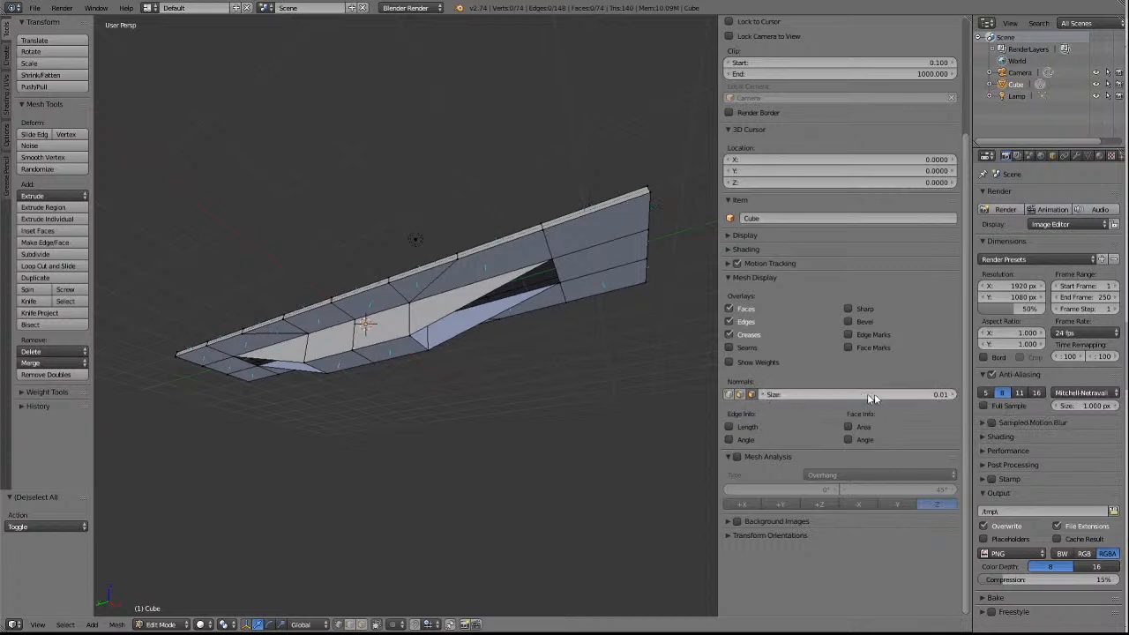
left_click(953, 396)
scroll(492, 273, "up", 8)
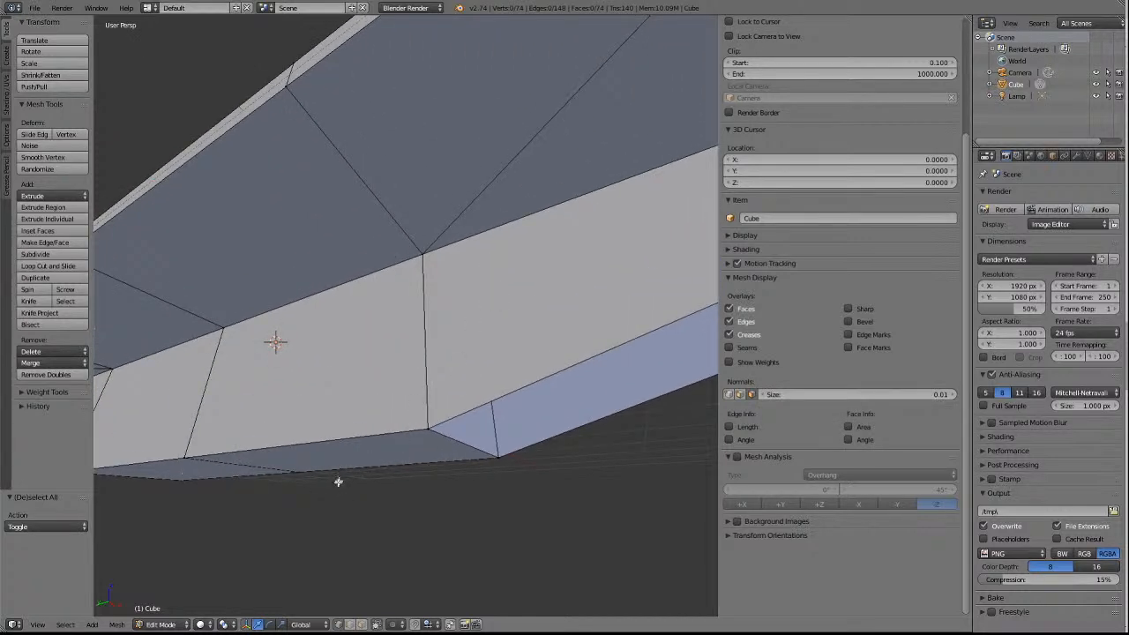
scroll(462, 319, "down", 1)
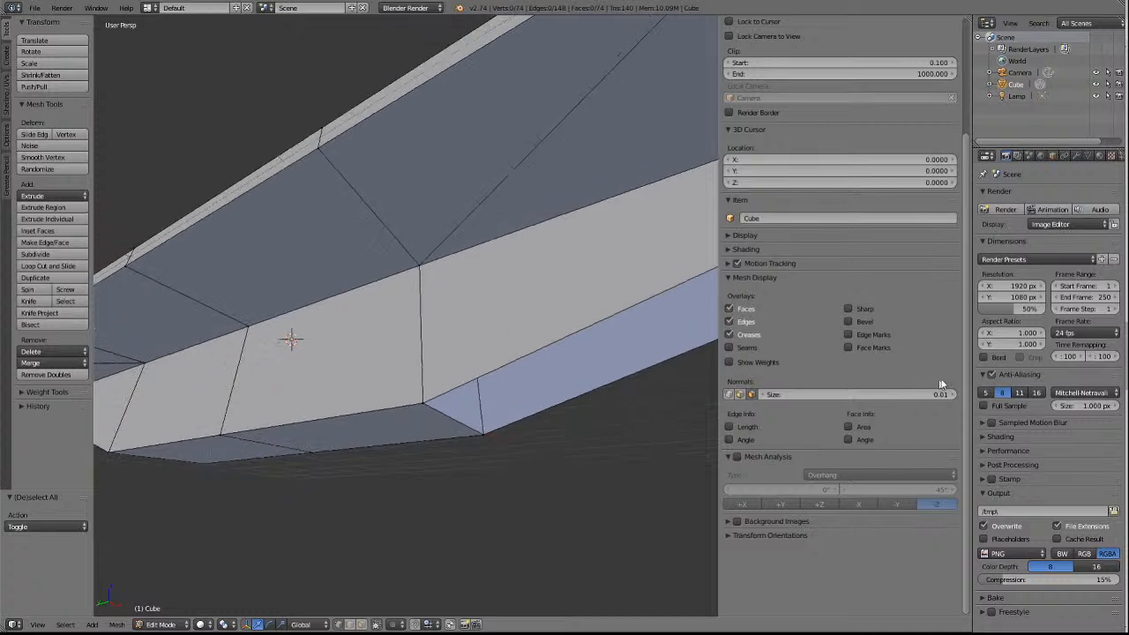
left_click(948, 399)
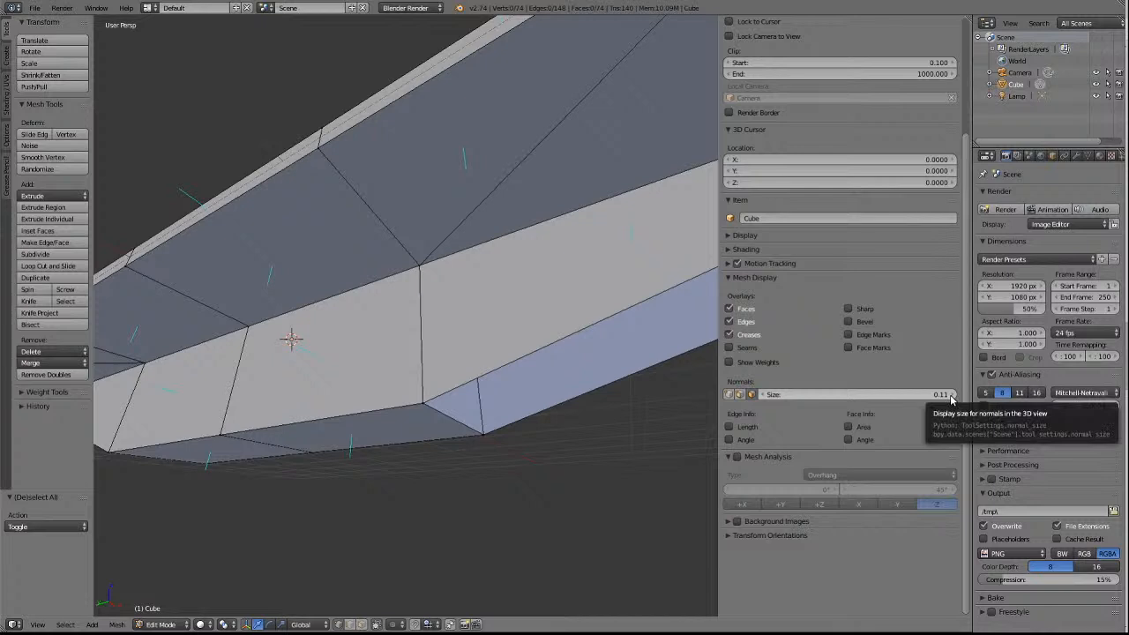
left_click(951, 394)
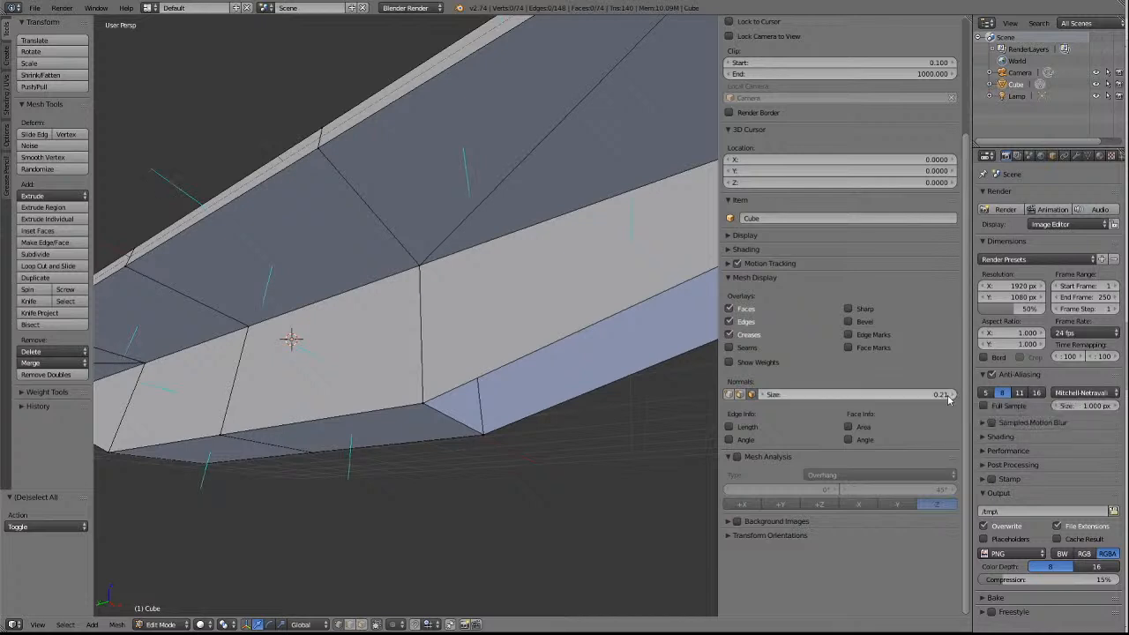
left_click(946, 394)
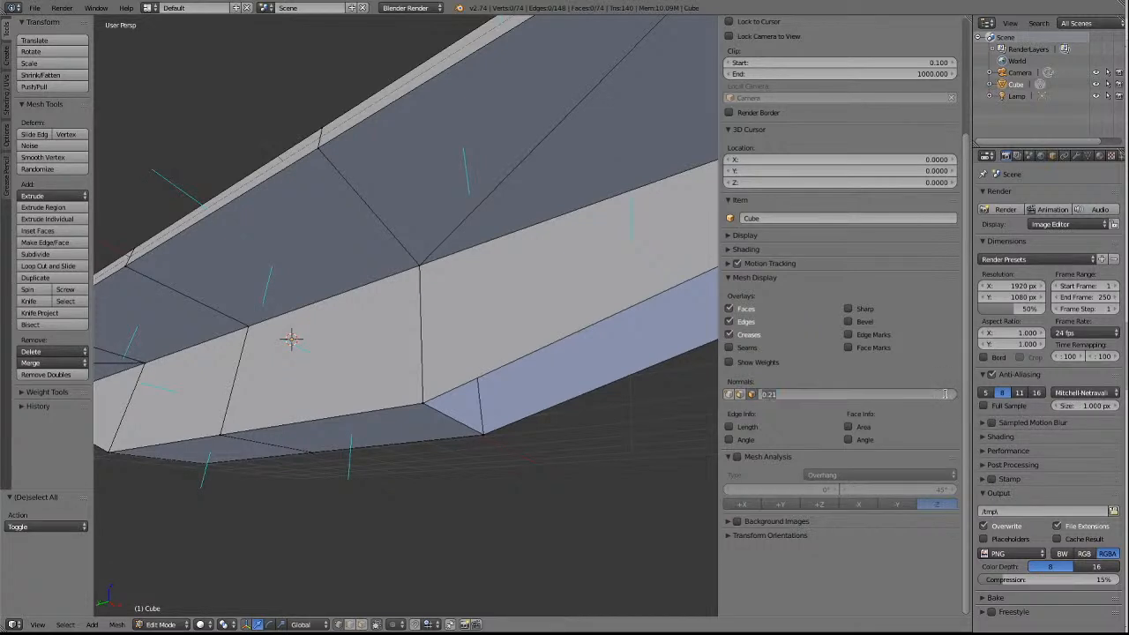
key("BackSpace")
type("0.05")
key("Return")
Examine the face normals and the tapered sills from below, from the side and from above the slab.
scroll(480, 381, "down", 1)
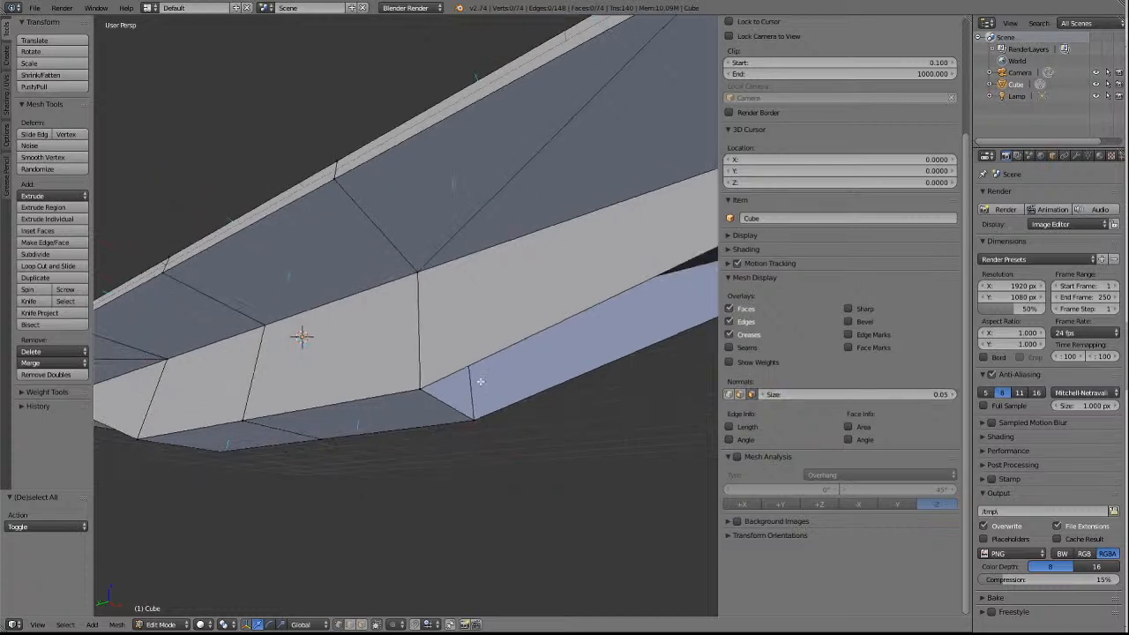
scroll(480, 381, "down", 1)
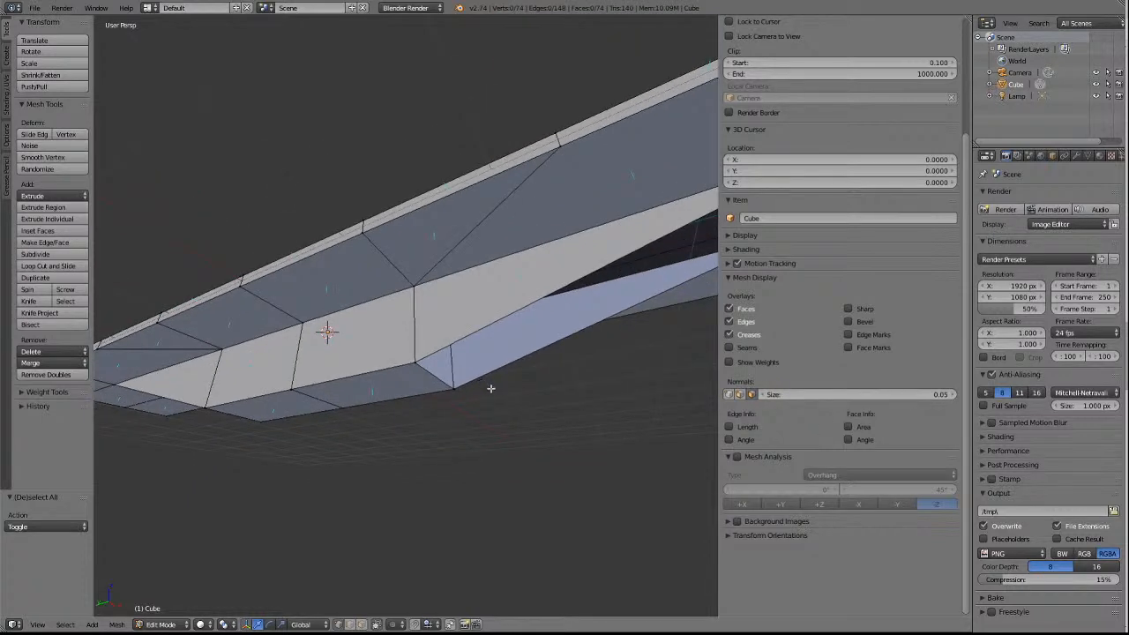
key("KP_4")
key("KP_4")
key("KP_4")
key("KP_4")
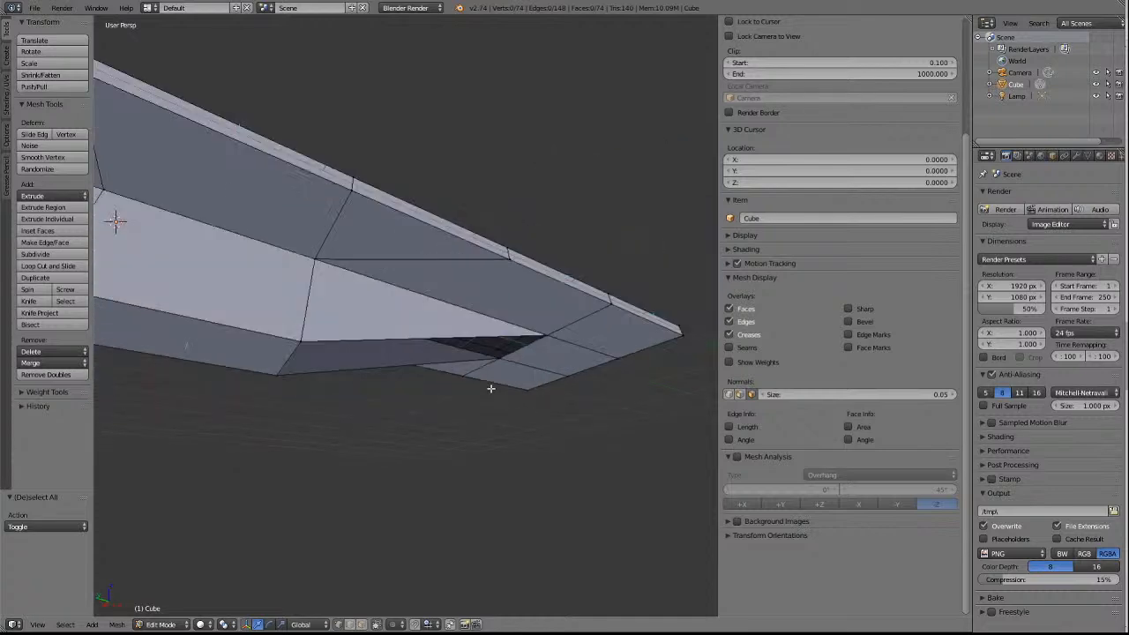
key("KP_8")
key("KP_8")
key("KP_8")
key("KP_8")
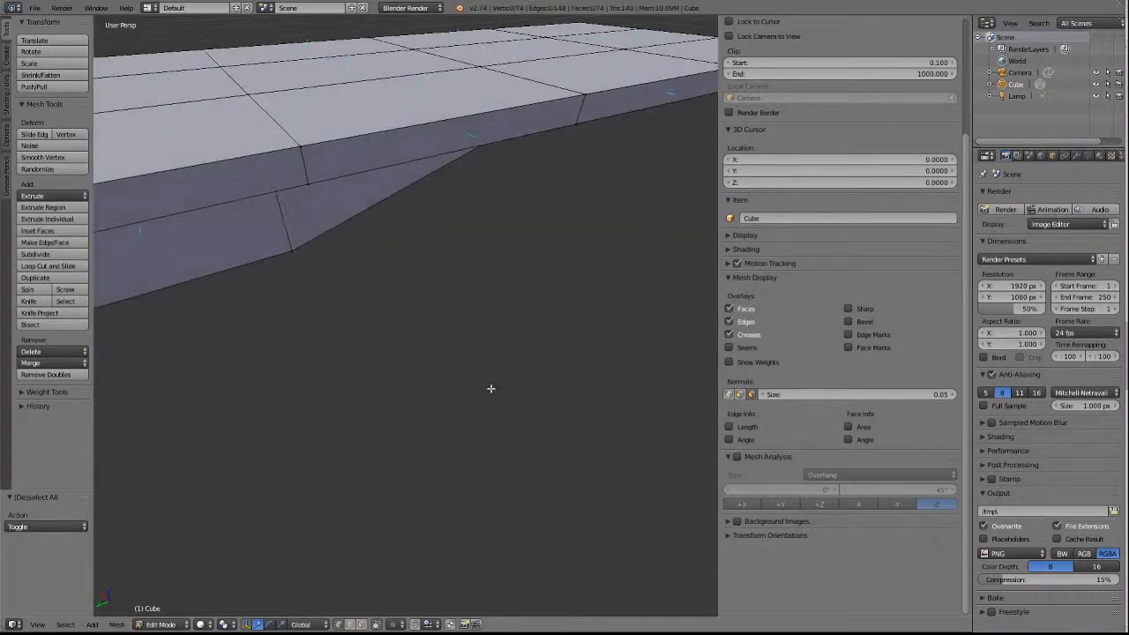
scroll(457, 192, "down", 6)
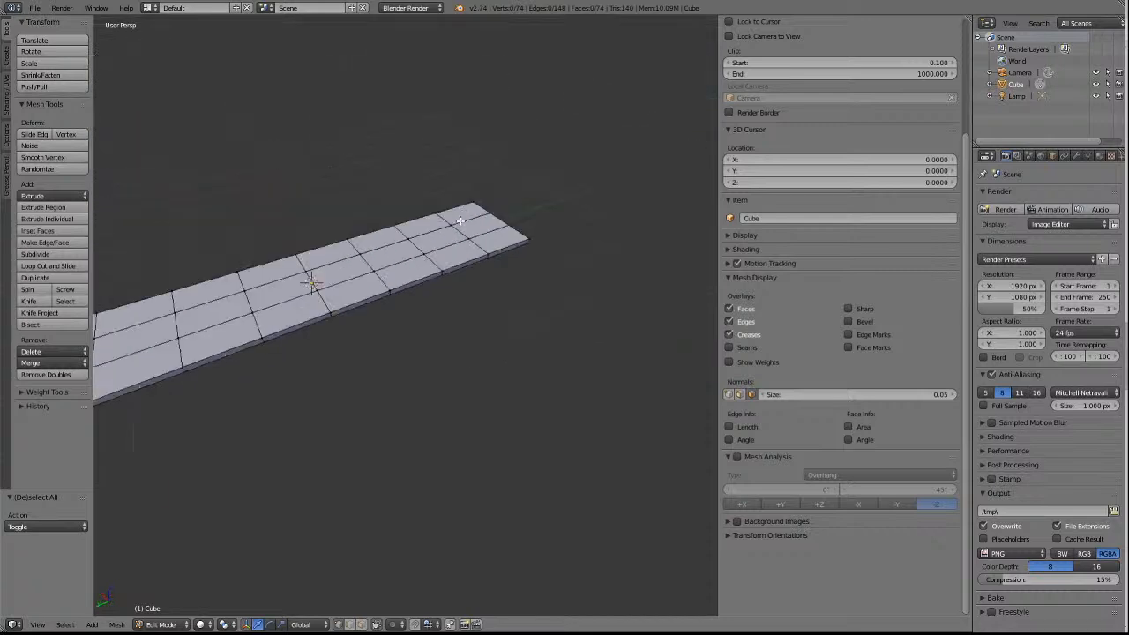
key("KP_2")
key("KP_2")
key("KP_2")
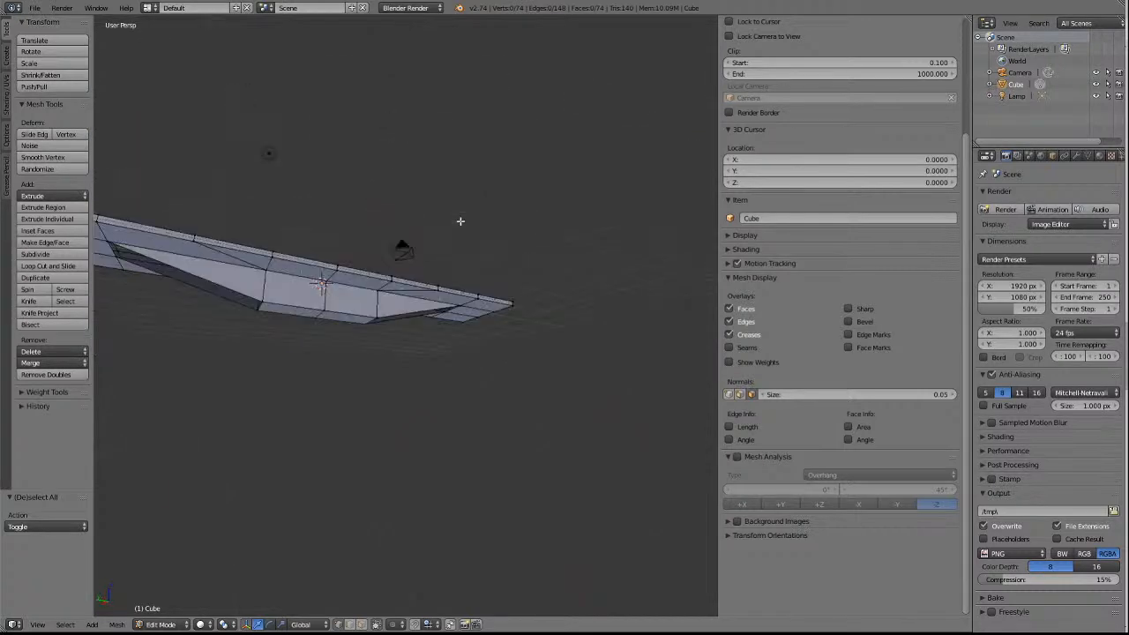
key("KP_2")
key("KP_2")
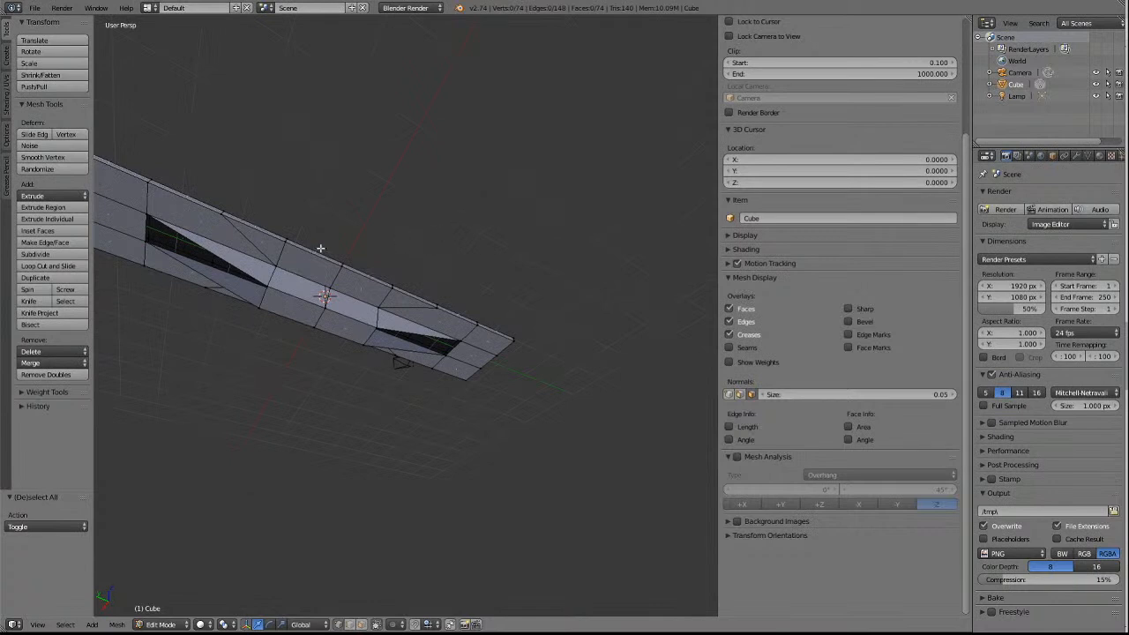
Extrude the sloping lower edges of both −X sill strips by 0.553 along global X, across the underside openings.
left_click(351, 625)
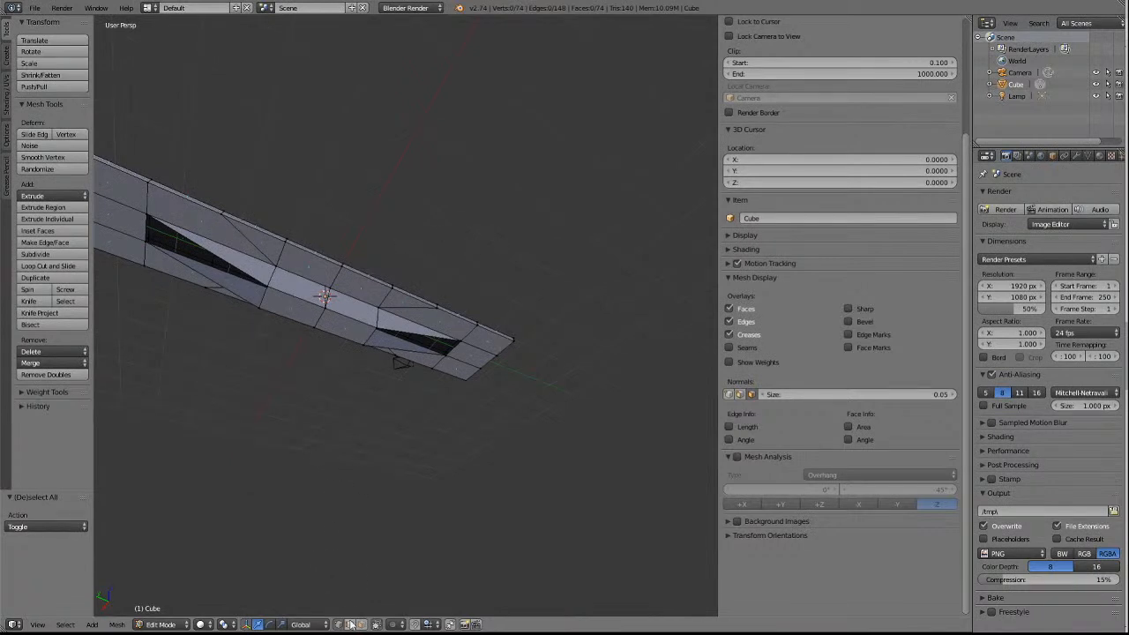
right_click(226, 259)
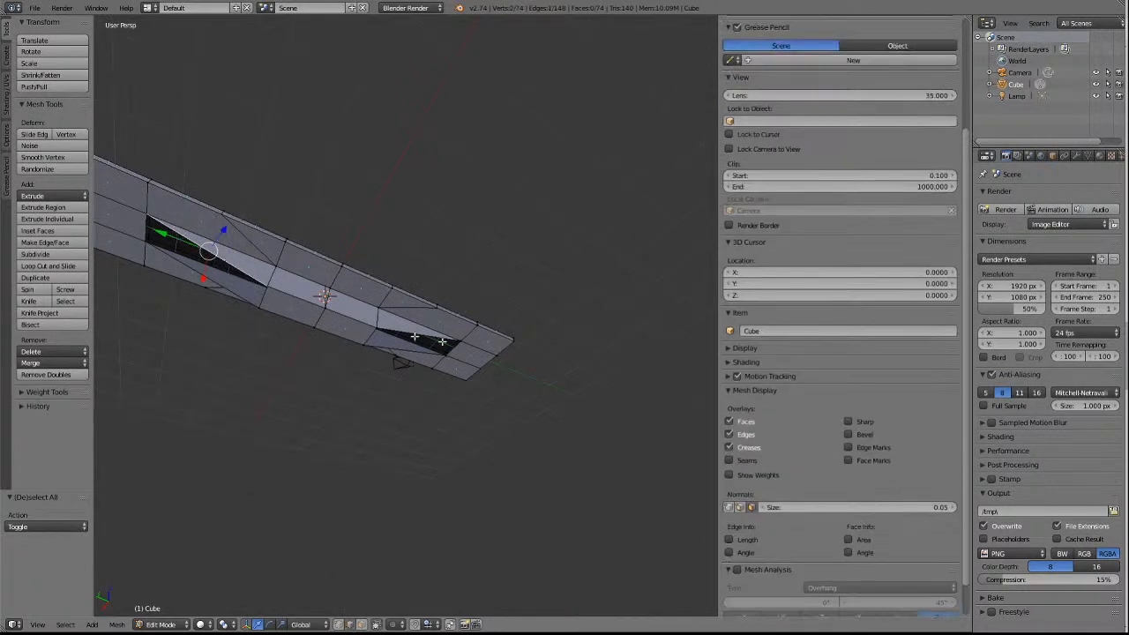
right_click(406, 330)
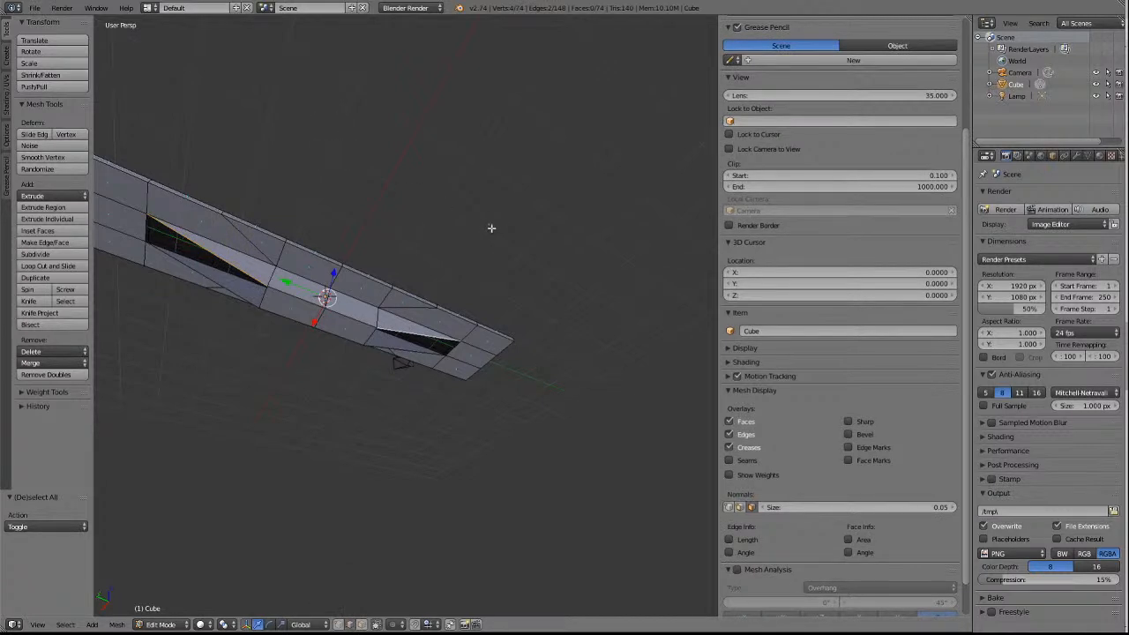
key("e")
key("x")
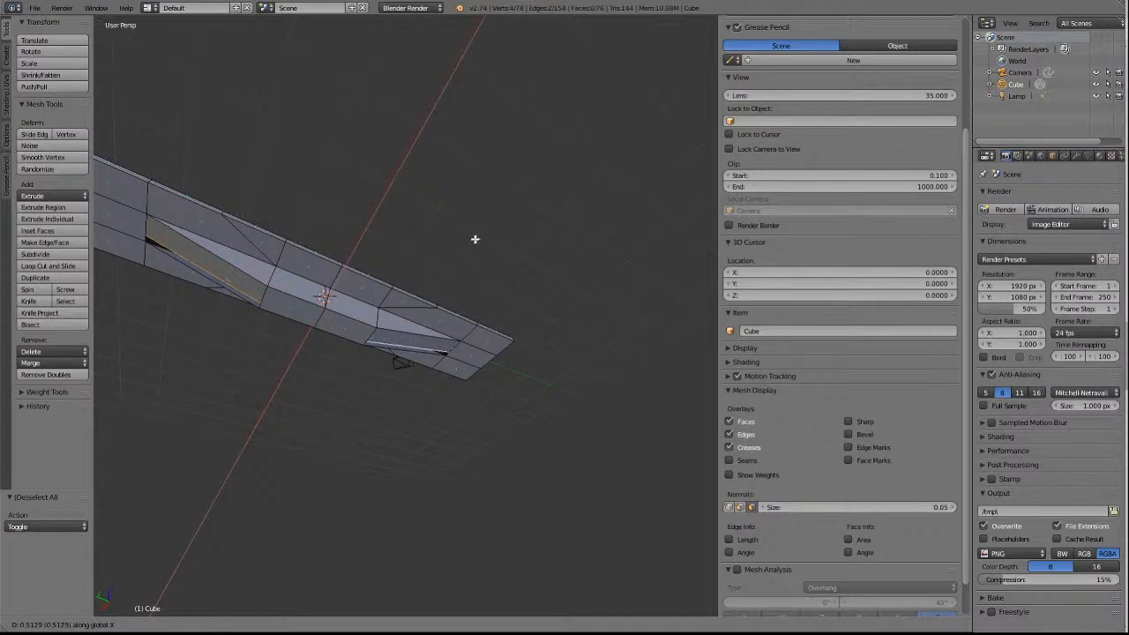
left_click(474, 240)
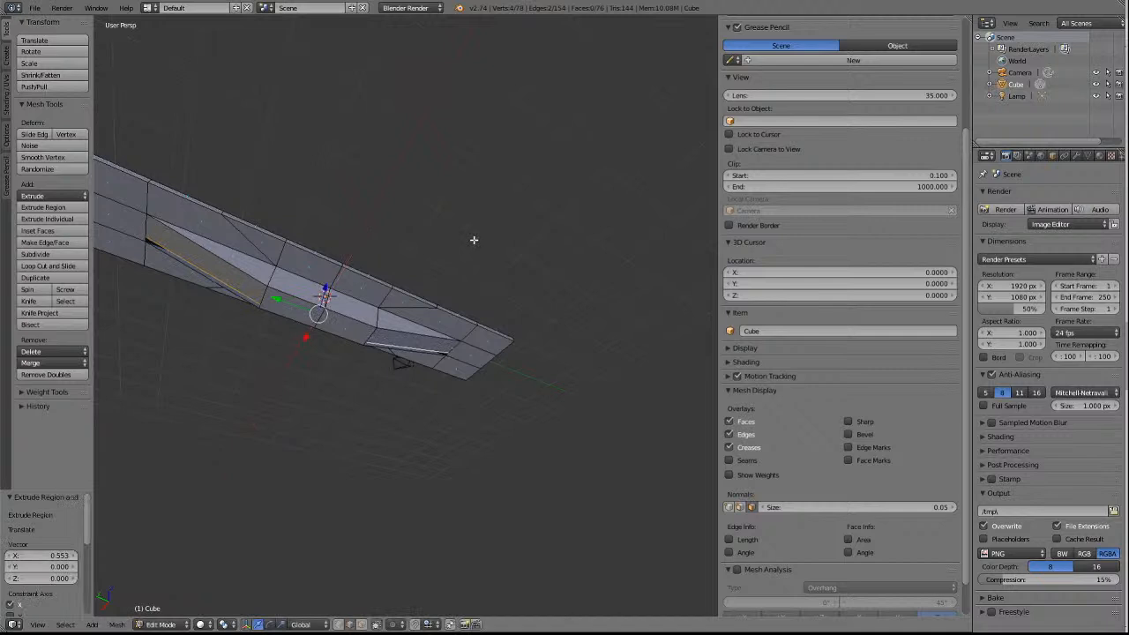
Hide the view properties sidebar and deselect the extruded edges.
middle_click_drag(474, 240, 474, 240)
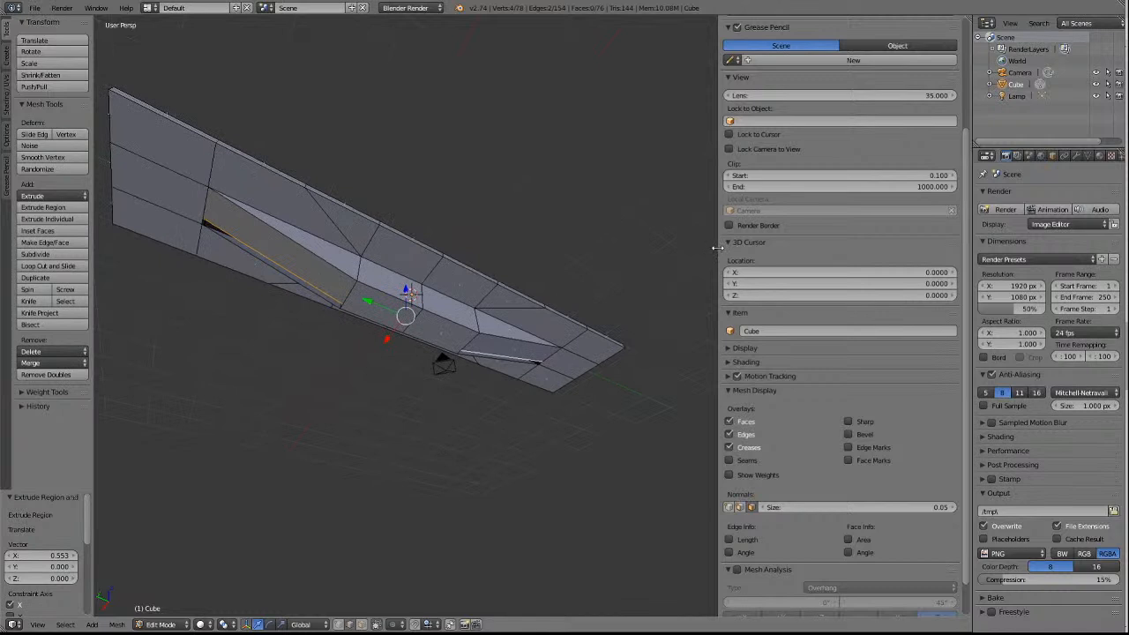
left_click_drag(717, 248, 882, 250)
scroll(350, 398, "up", 3)
scroll(356, 400, "down", 1)
scroll(476, 265, "down", 1)
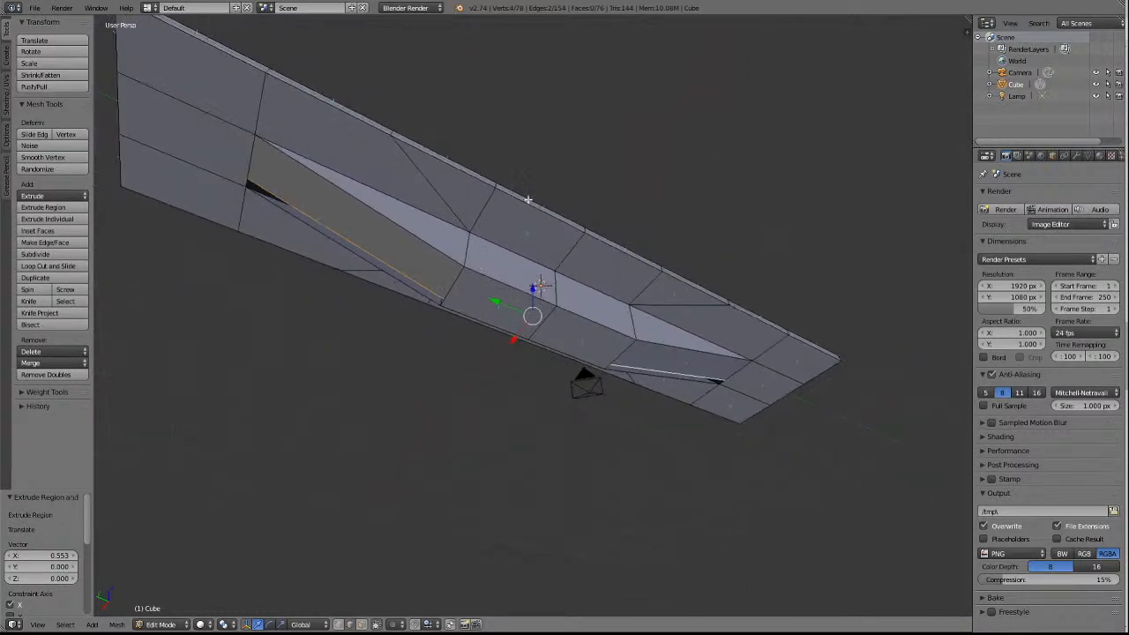
key("a")
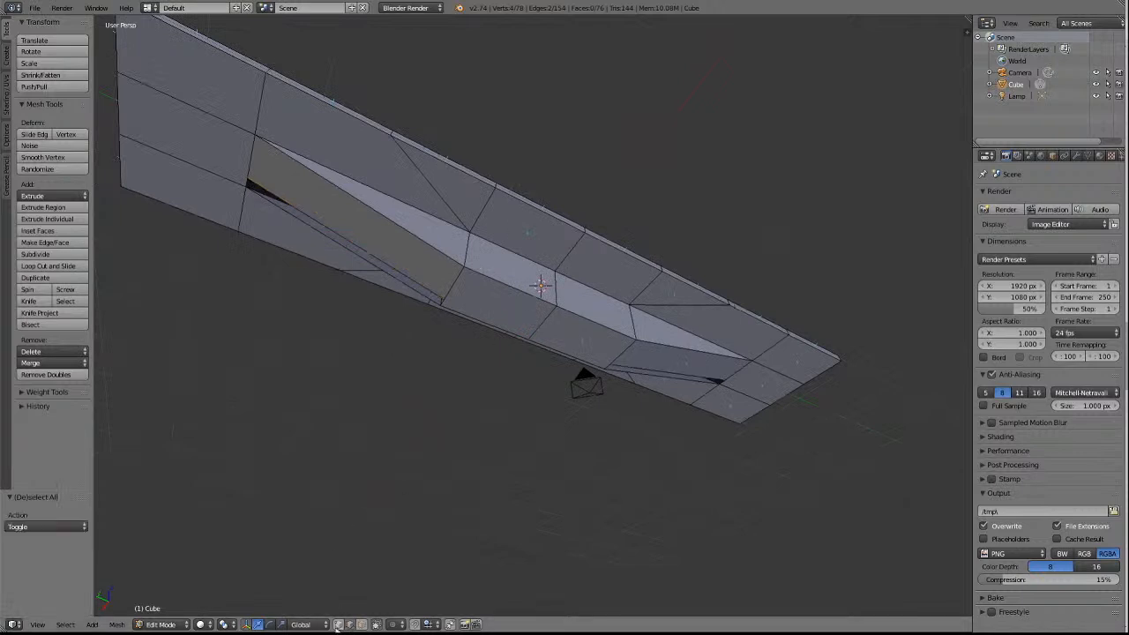
At the +Y opening's outer end, merge the extruded face's free vertex with the +X slab corner beside it, and deselect.
right_click(250, 182)
right_click(250, 186, "shift")
left_click(53, 363)
left_click(46, 379)
key("a")
At the block's +Y end, merge the extruded face's inner vertex at last into the block's +X bottom corner, and deselect.
right_click(443, 301)
right_click(443, 301, "shift")
left_click(53, 363)
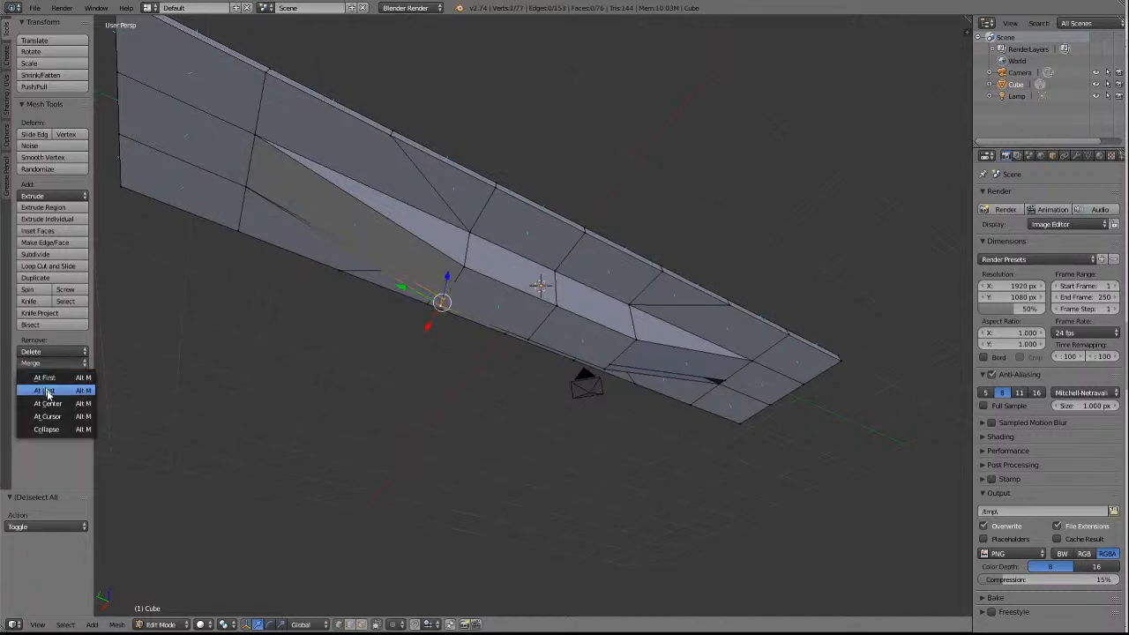
left_click(48, 391)
key("a")
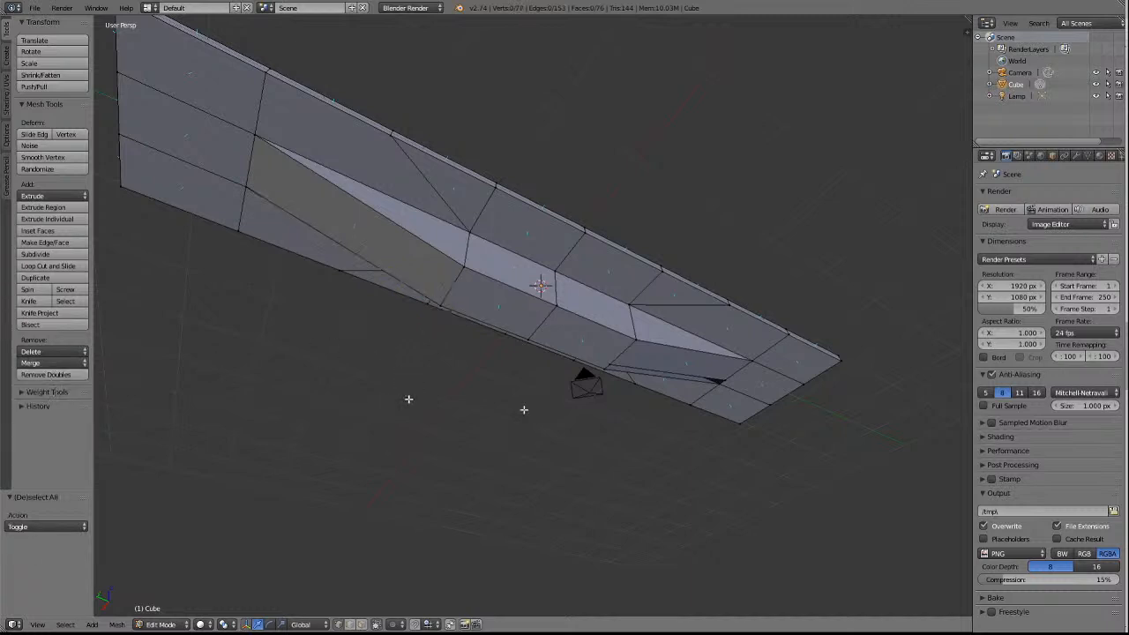
At the block's −Y end, merge the extruded face's inner vertex at last into the block's +X bottom corner, and deselect.
right_click(611, 363)
right_click(608, 372, "shift")
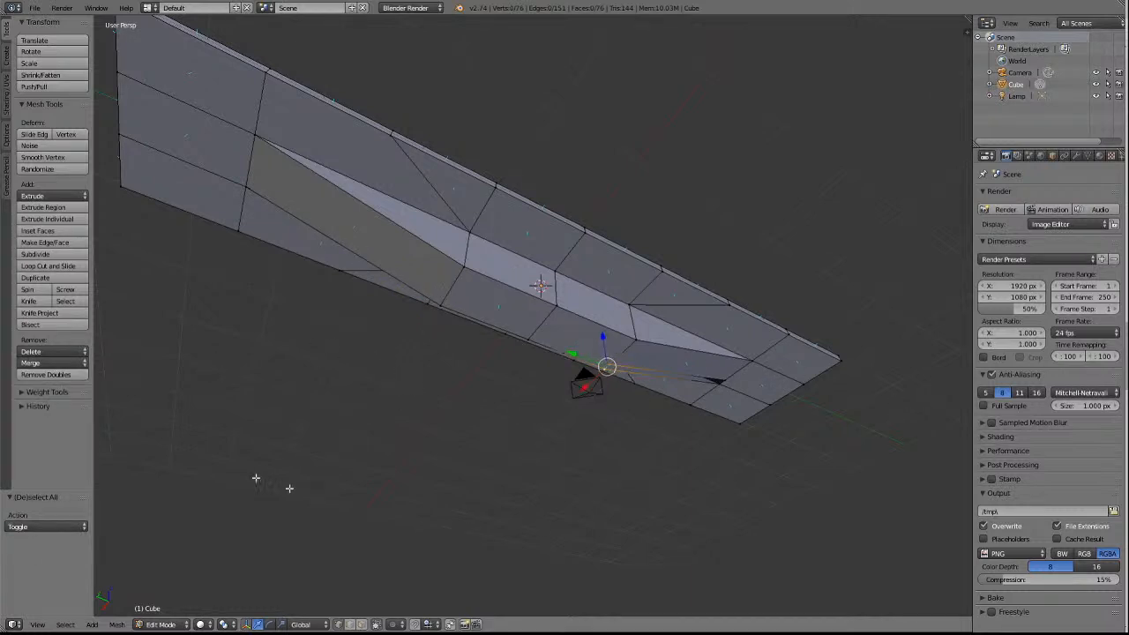
left_click(53, 362)
left_click(49, 391)
key("a")
At the −Y opening's outer end, merge the extruded face's free vertex at last with the +X slab corner beside it, and deselect.
right_click(723, 380)
right_click(722, 382, "shift")
left_click(37, 364)
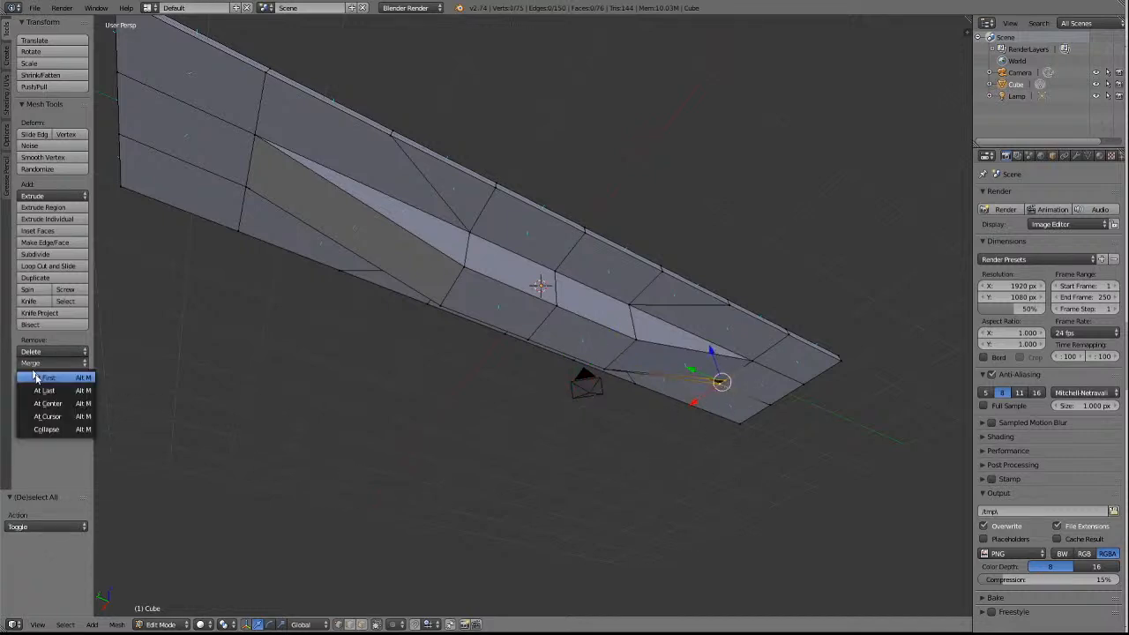
left_click(42, 391)
key("a")
Examine the closed underframe from below, above, the end and both long sides.
scroll(433, 424, "down", 4)
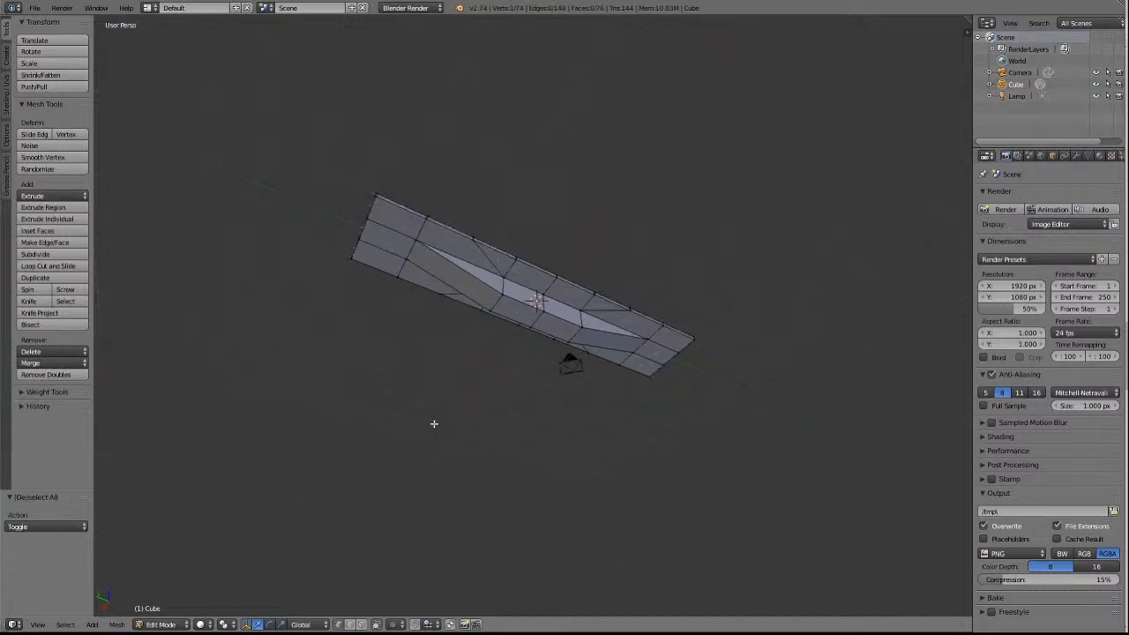
key("KP_8")
key("KP_8")
key("KP_8")
key("KP_8")
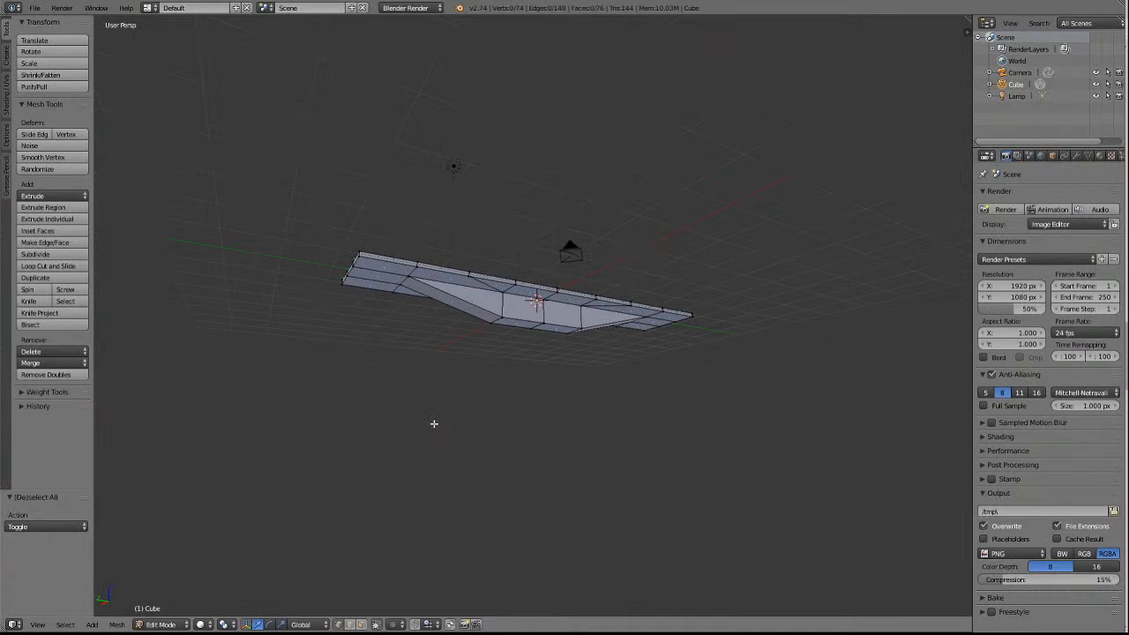
key("KP_4")
key("KP_4")
key("KP_4")
key("KP_4")
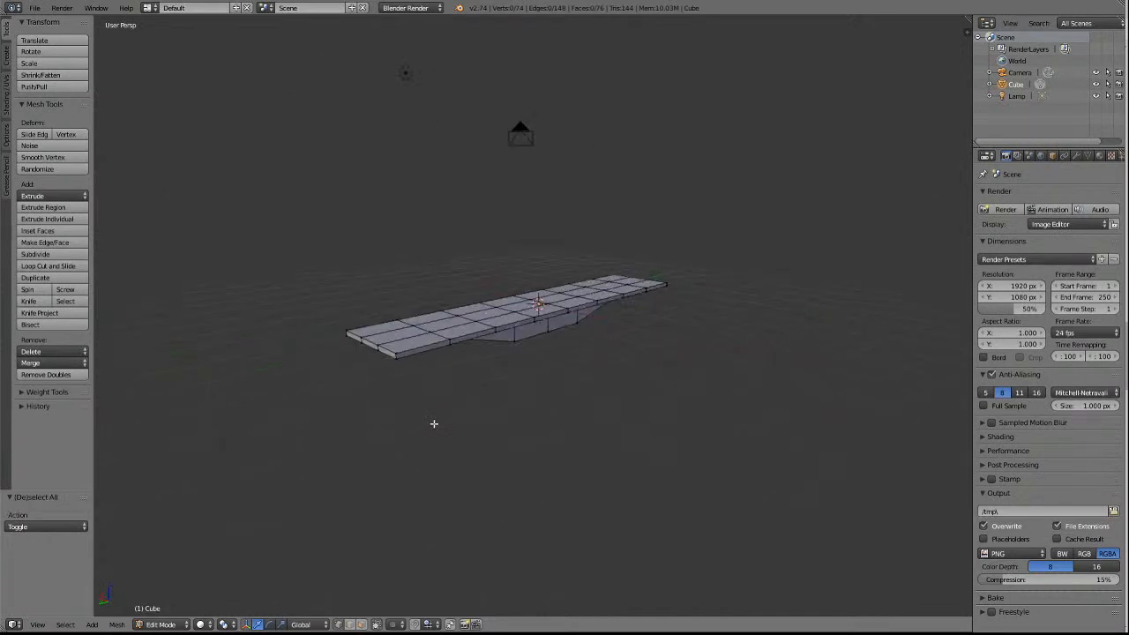
key("KP_4")
key("KP_2")
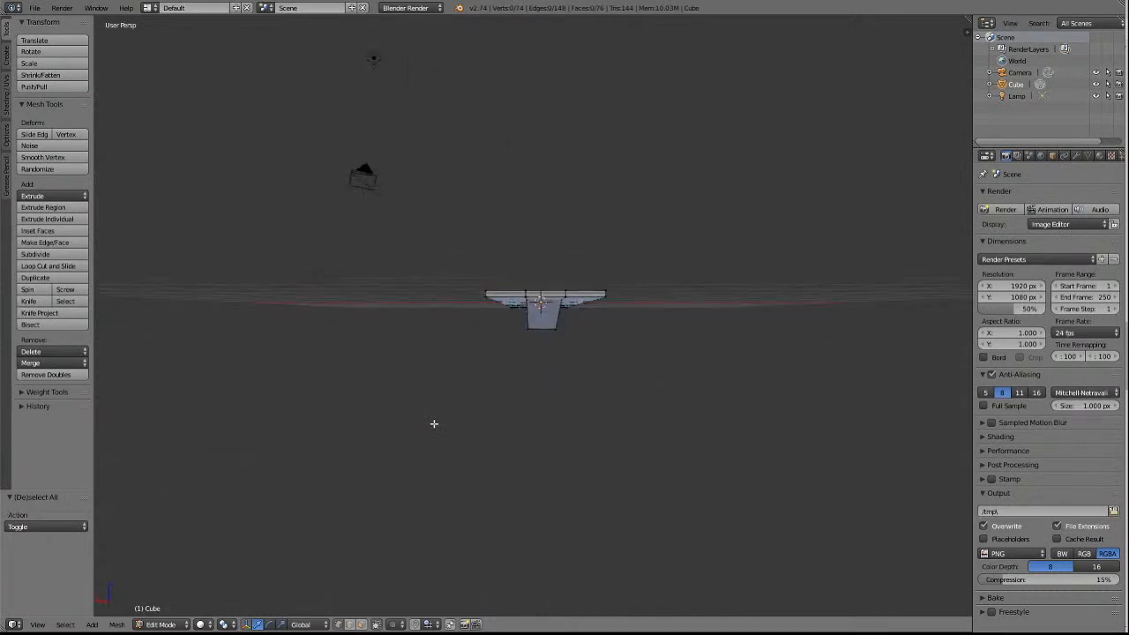
key("KP_4")
key("KP_4")
key("KP_4")
key("KP_4")
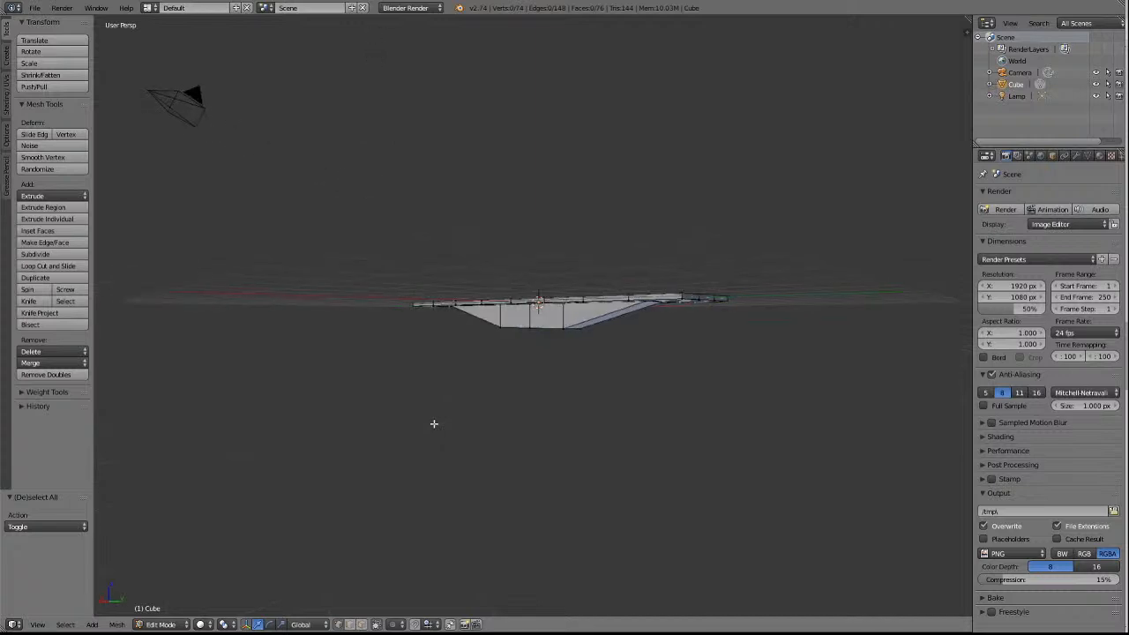
key("KP_4")
key("KP_4")
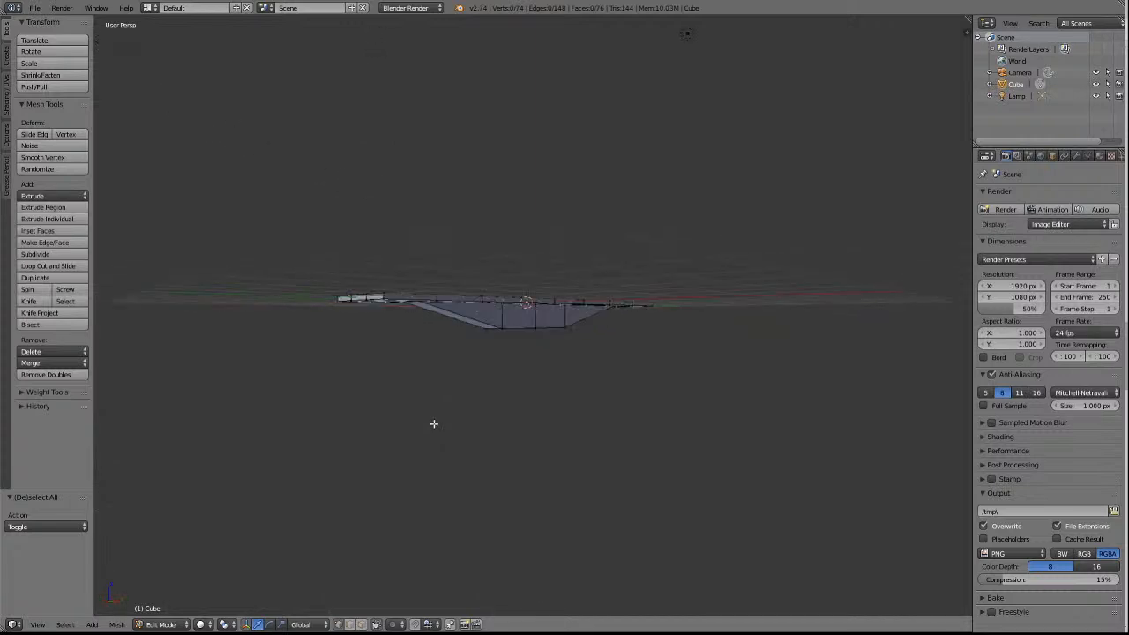
key("KP_8")
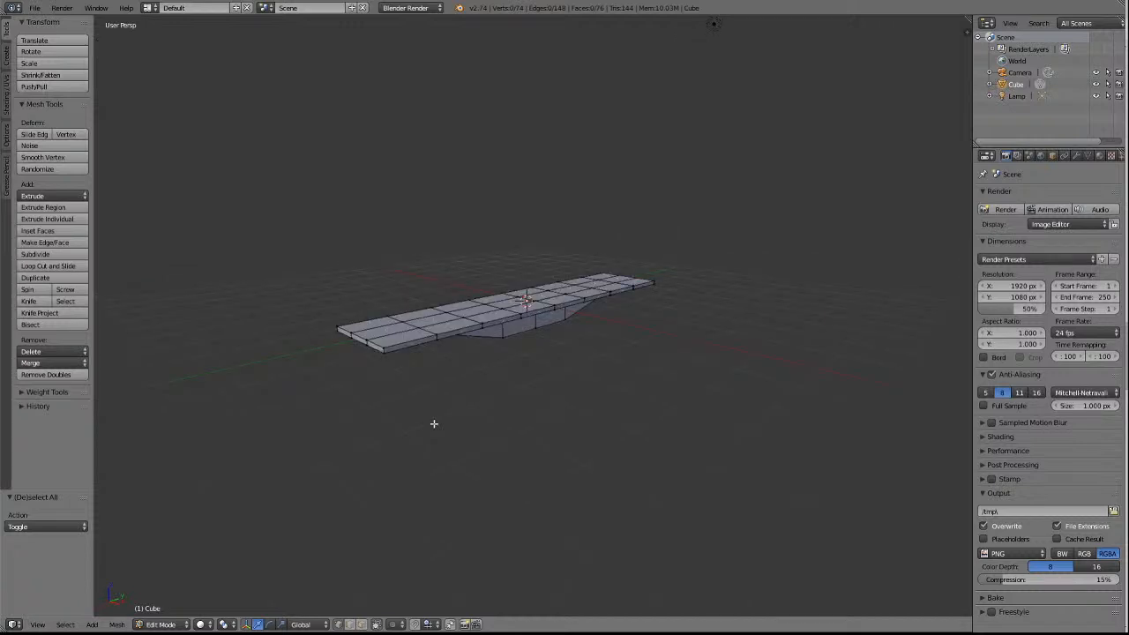
scroll(674, 468, "up", 4)
scroll(662, 467, "down", 3)
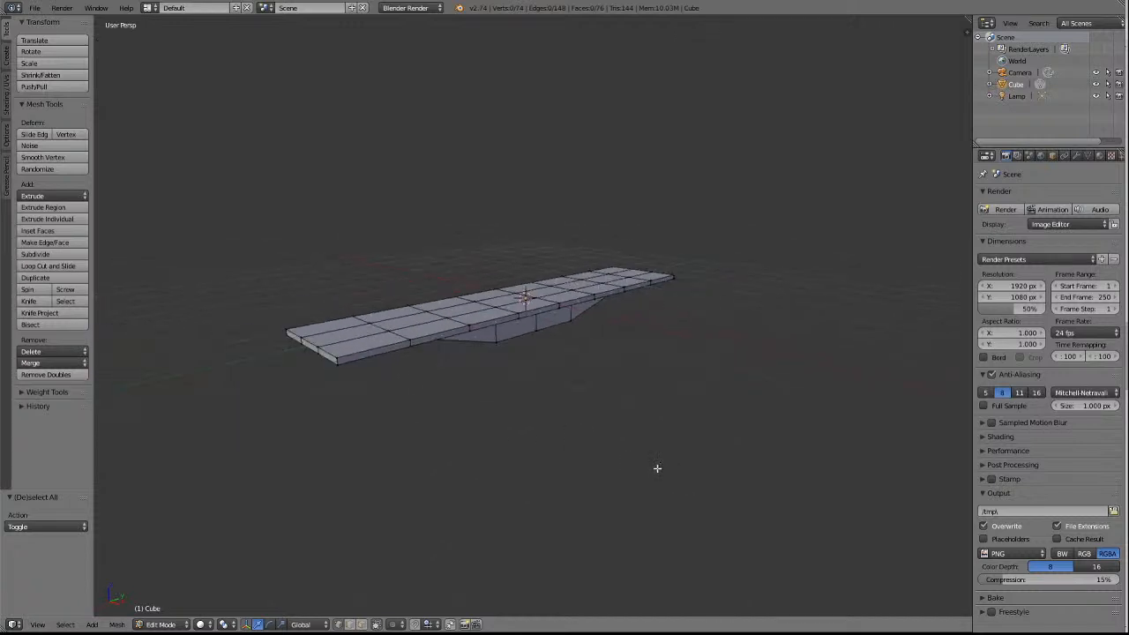
key("KP_2")
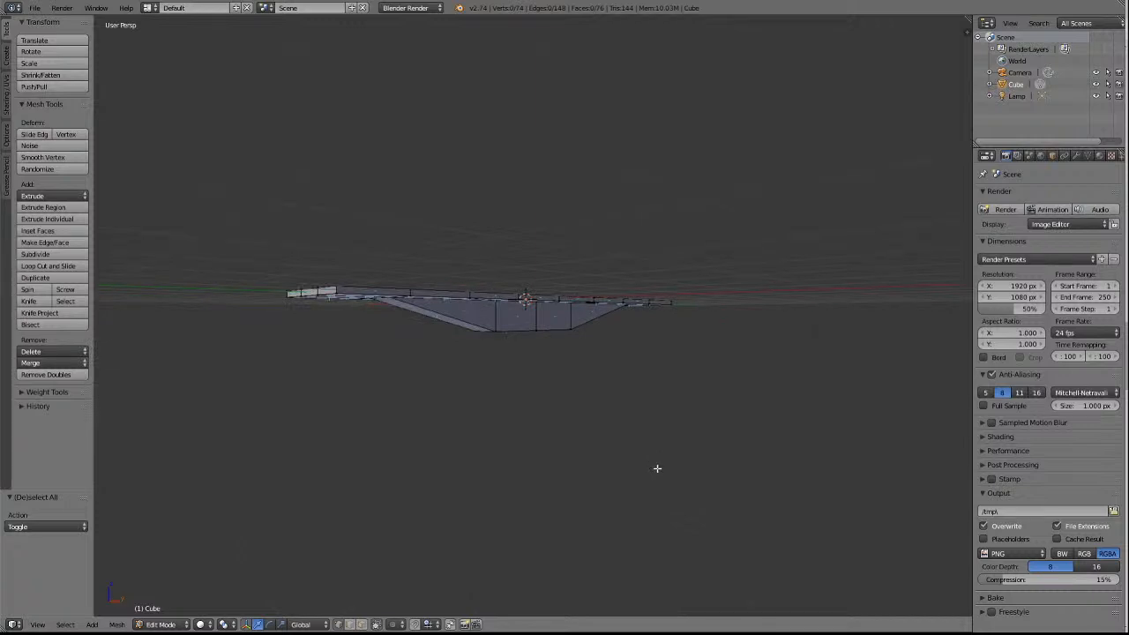
scroll(540, 466, "up", 4)
scroll(549, 456, "down", 3)
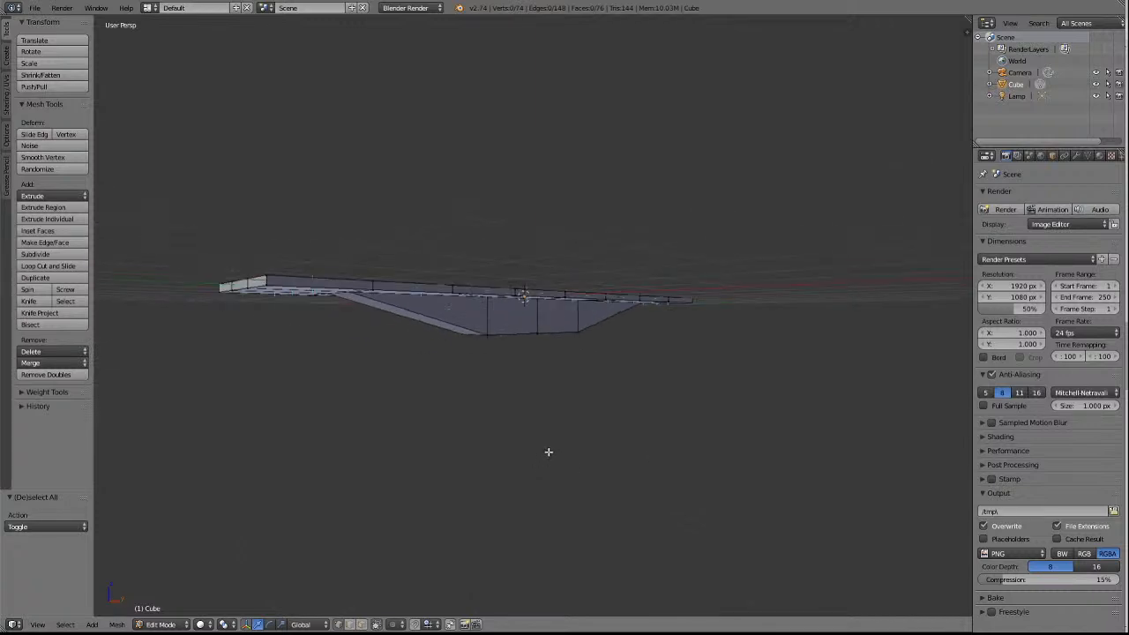
key("KP_6")
key("KP_6")
key("KP_6")
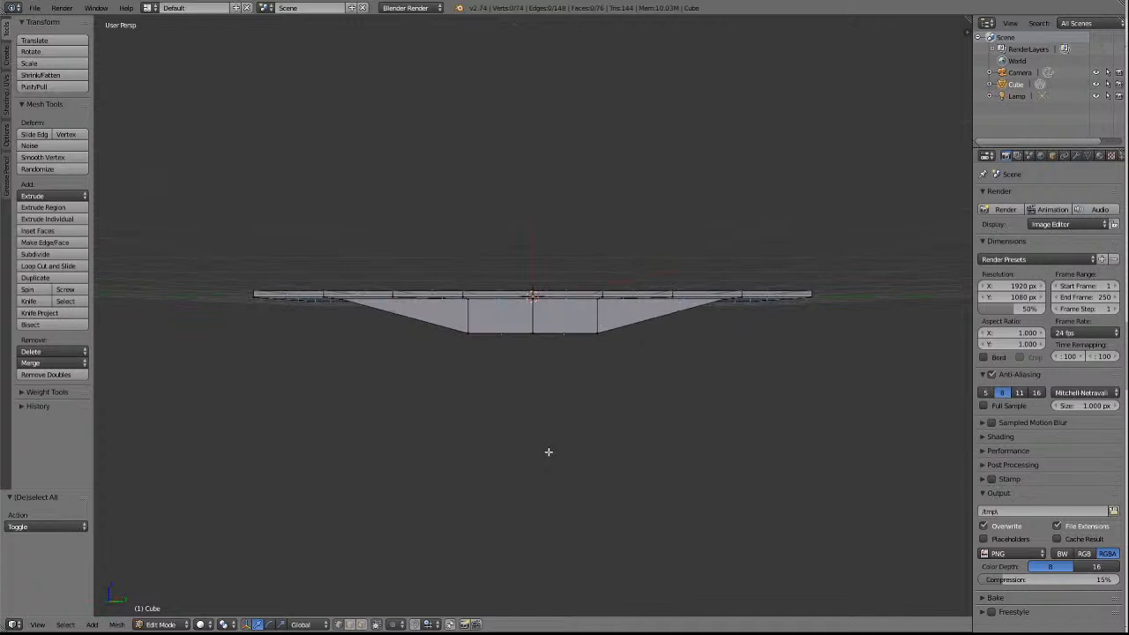
Set the side view to orthographic projection with wireframe shading, framed on the underframe's centre block.
key("KP_5")
scroll(549, 452, "up", 4)
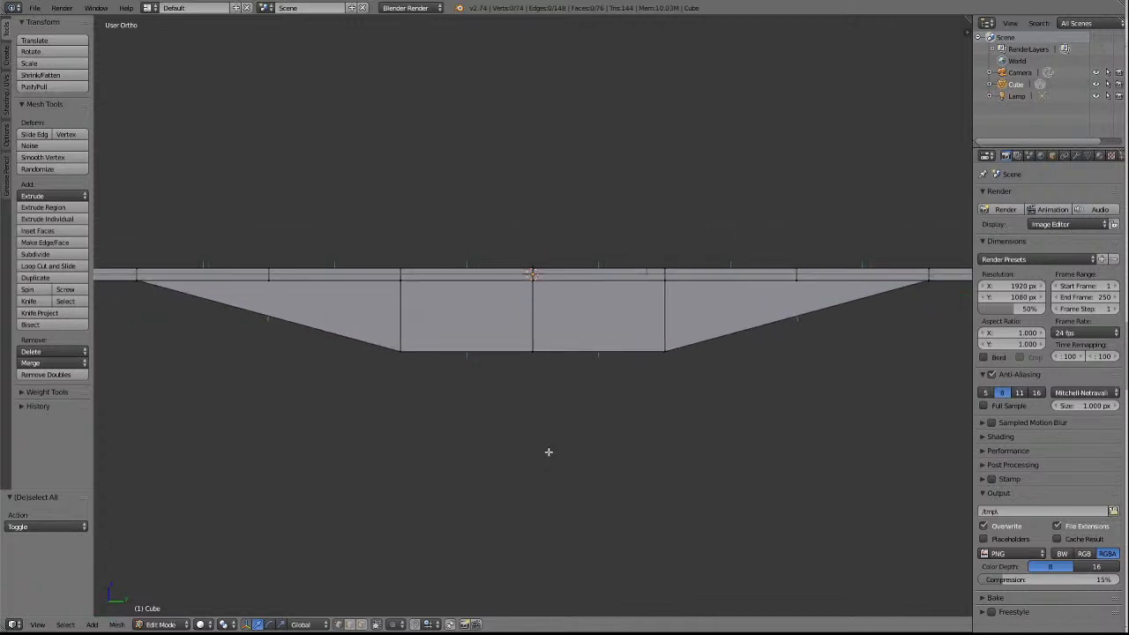
scroll(549, 451, "up", 2)
scroll(548, 452, "down", 1)
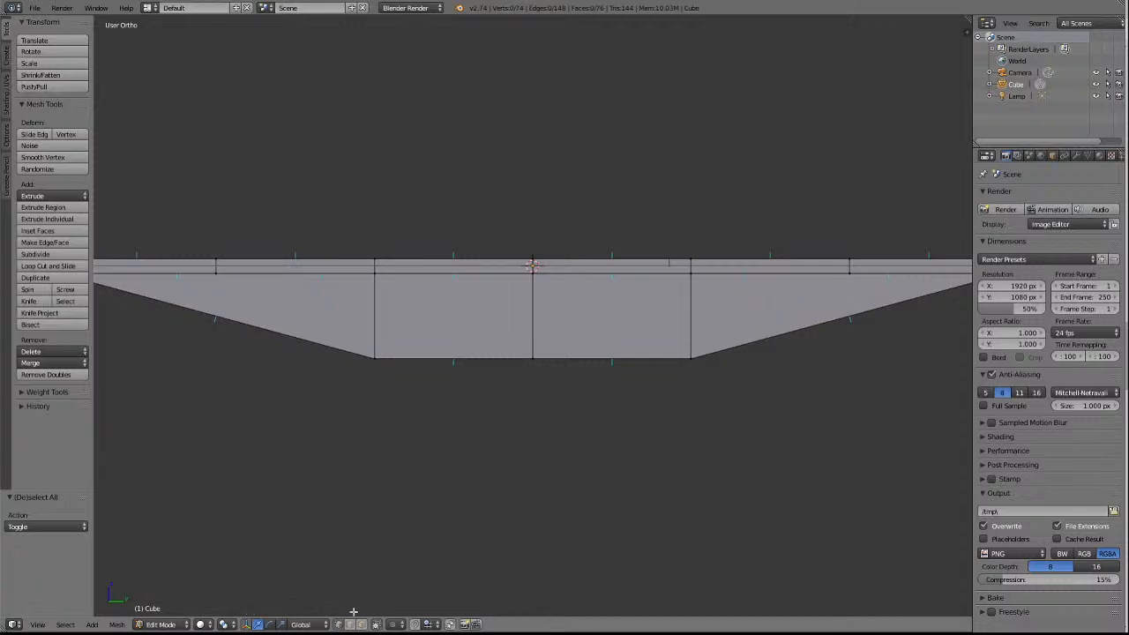
left_click(202, 625)
left_click(210, 599)
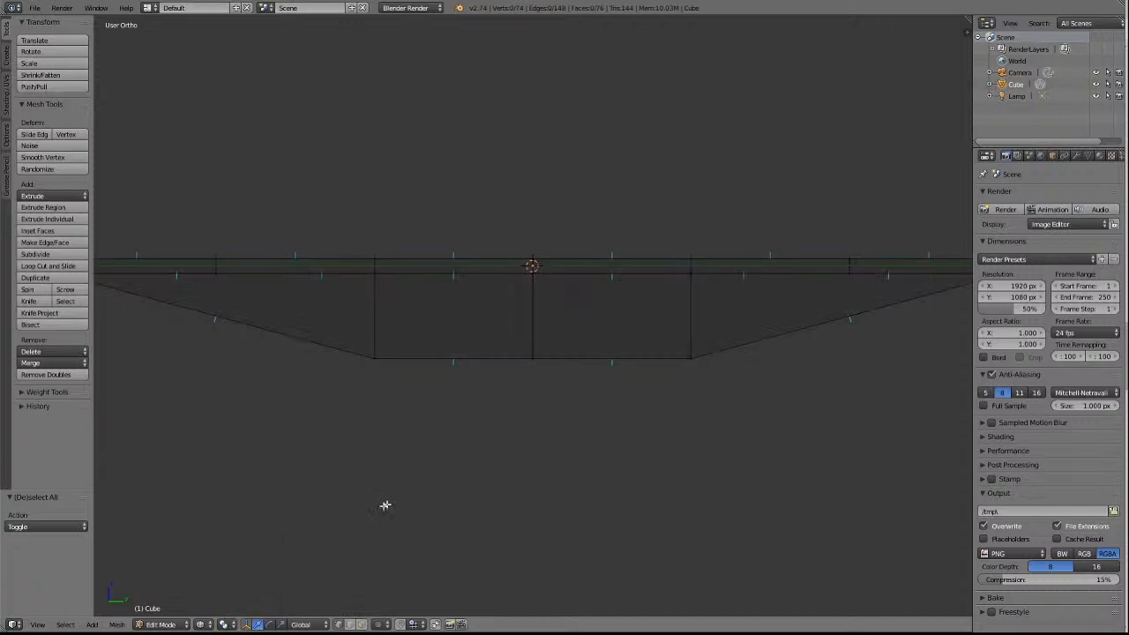
Select all vertices along the centre block's bottom and move them up 0.199 along global Z.
key("b")
left_click_drag(333, 331, 742, 390)
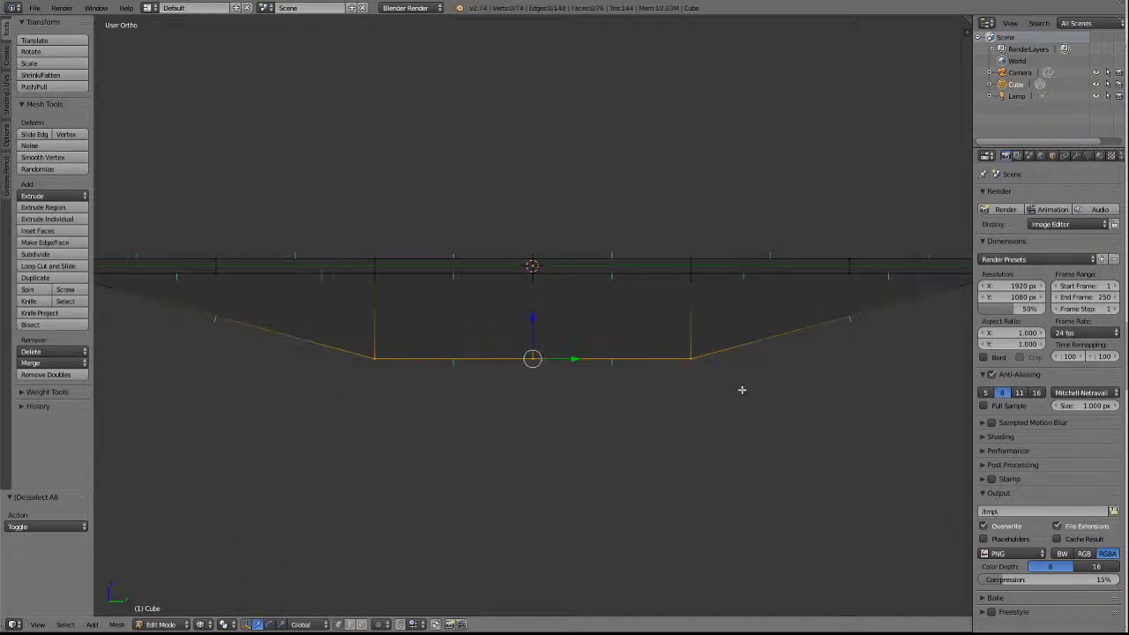
key("KP_2")
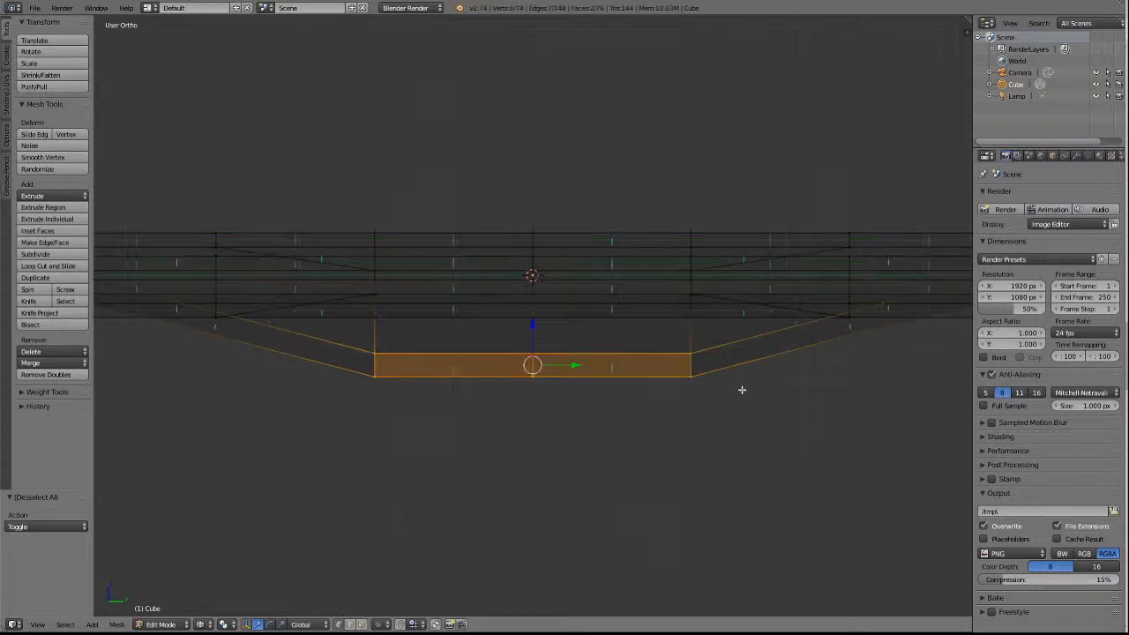
key("KP_8")
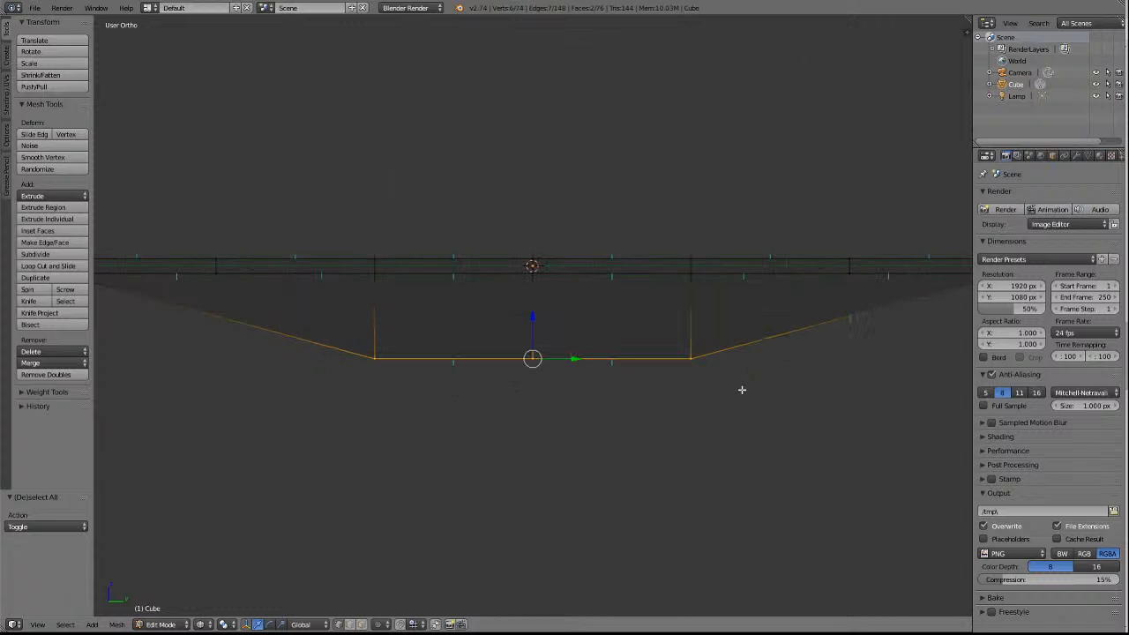
key("g")
key("z")
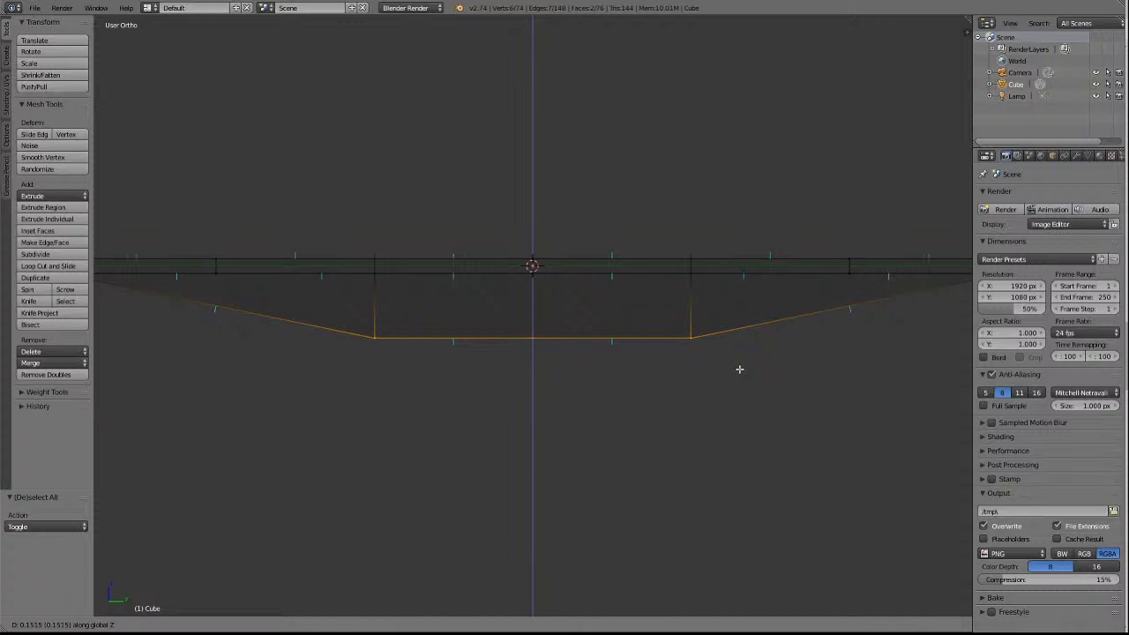
left_click(740, 363)
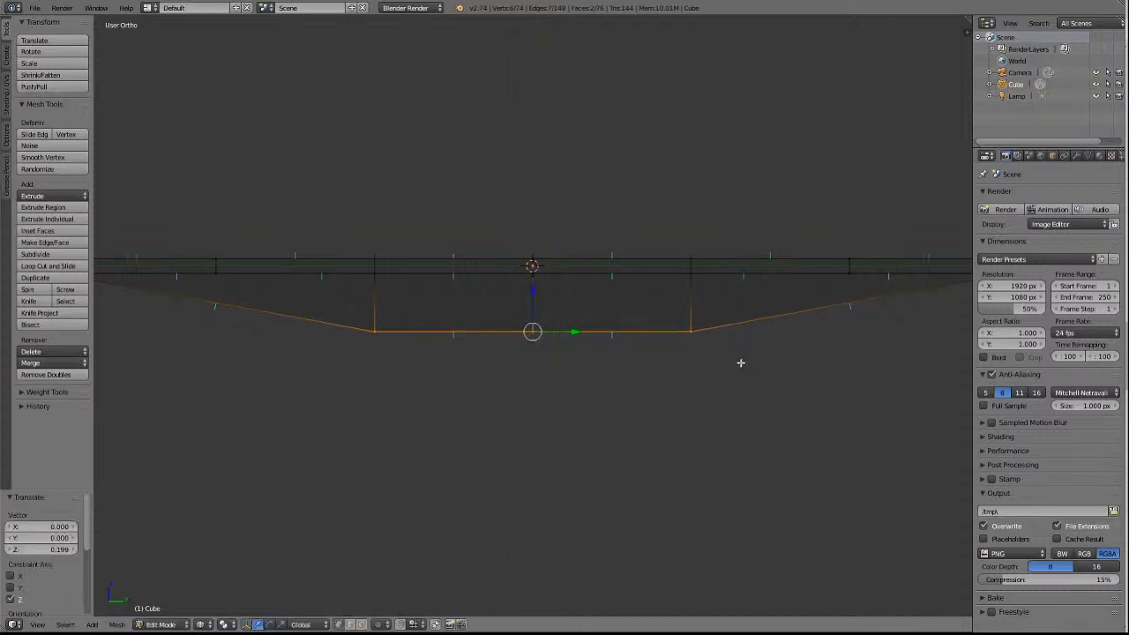
Return the viewport to solid shading and examine the shallower underframe from the side and from above.
scroll(740, 365, "down", 5)
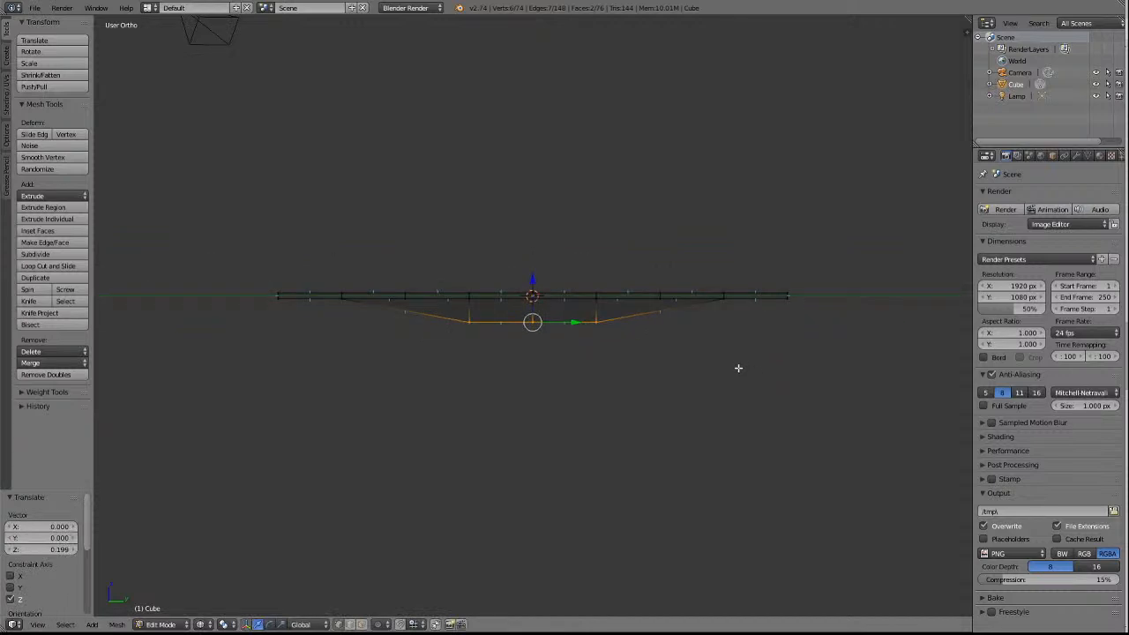
key("KP_4")
key("KP_4")
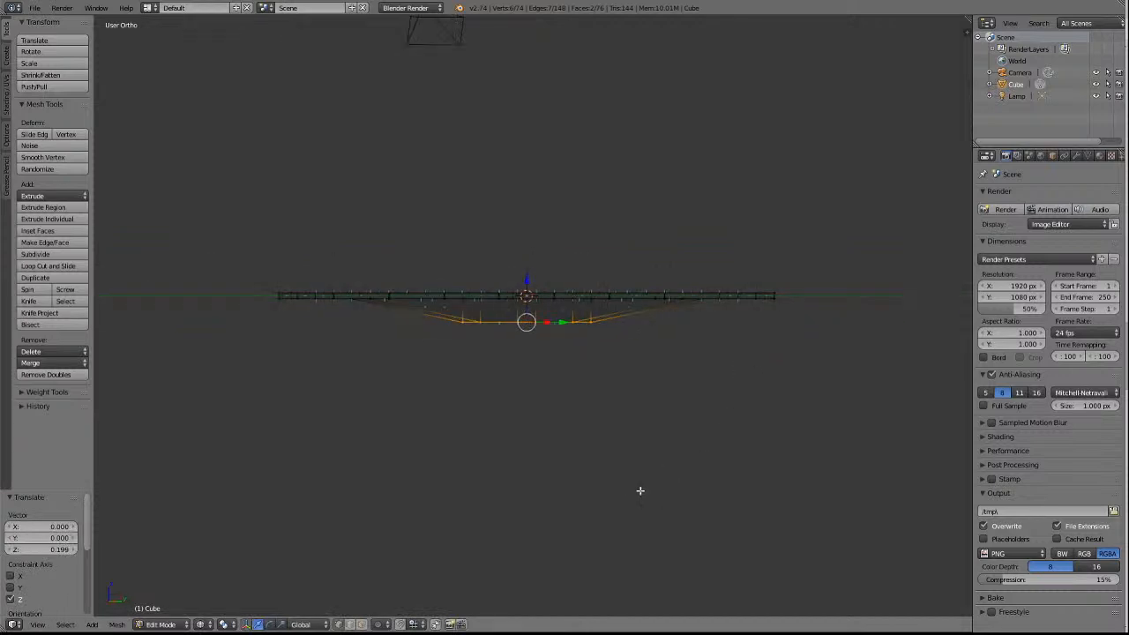
key("KP_6")
key("KP_6")
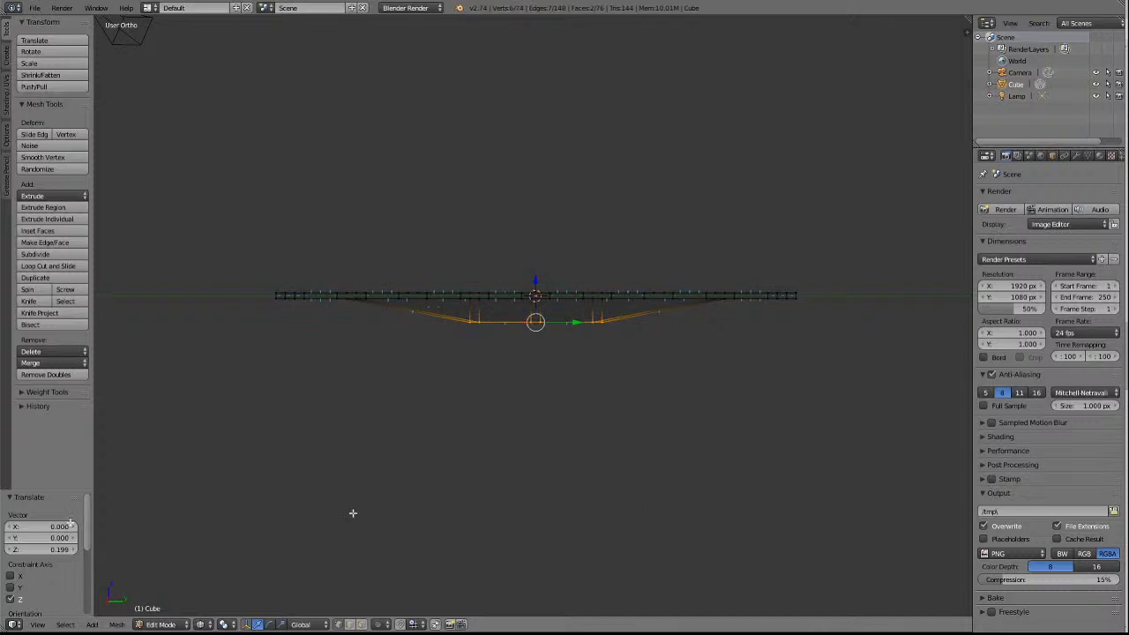
left_click(201, 625)
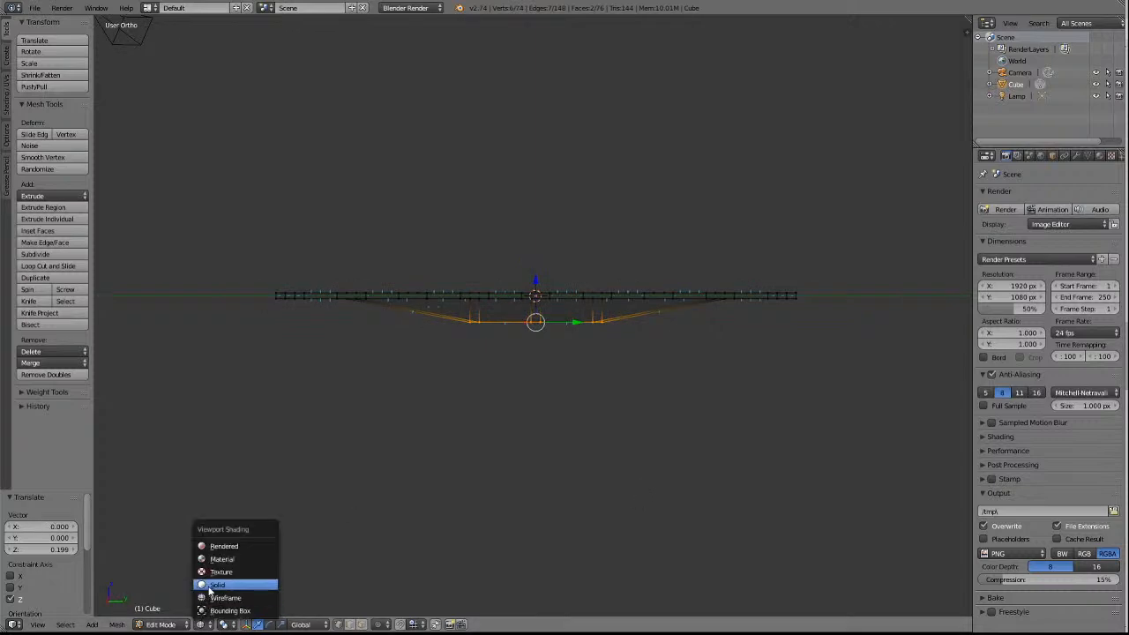
left_click(220, 584)
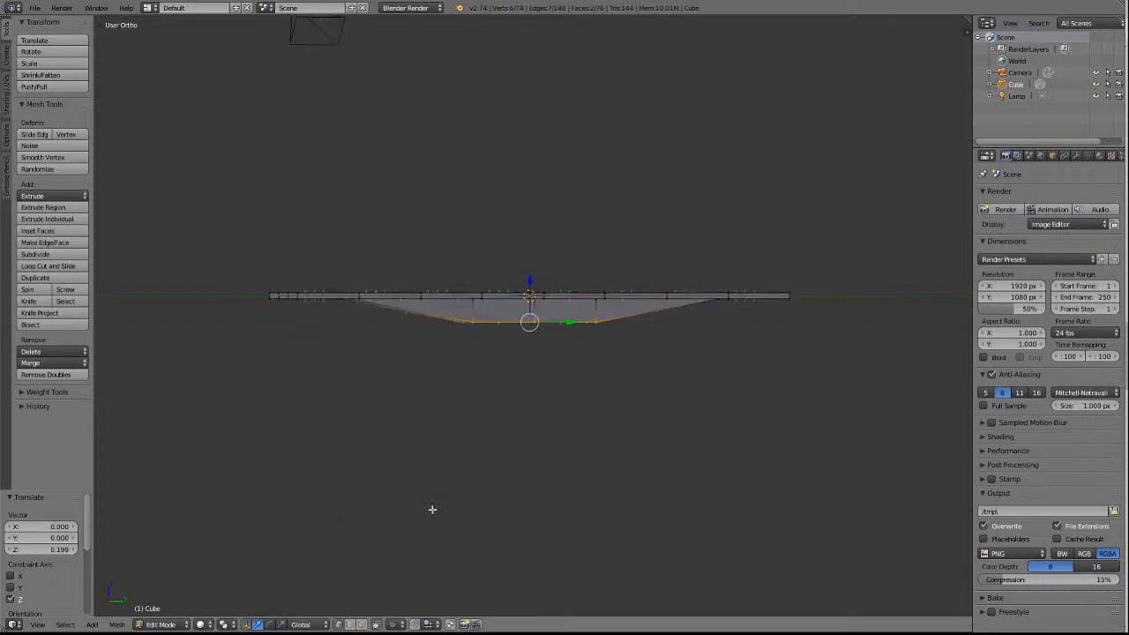
key("KP_8")
key("KP_8")
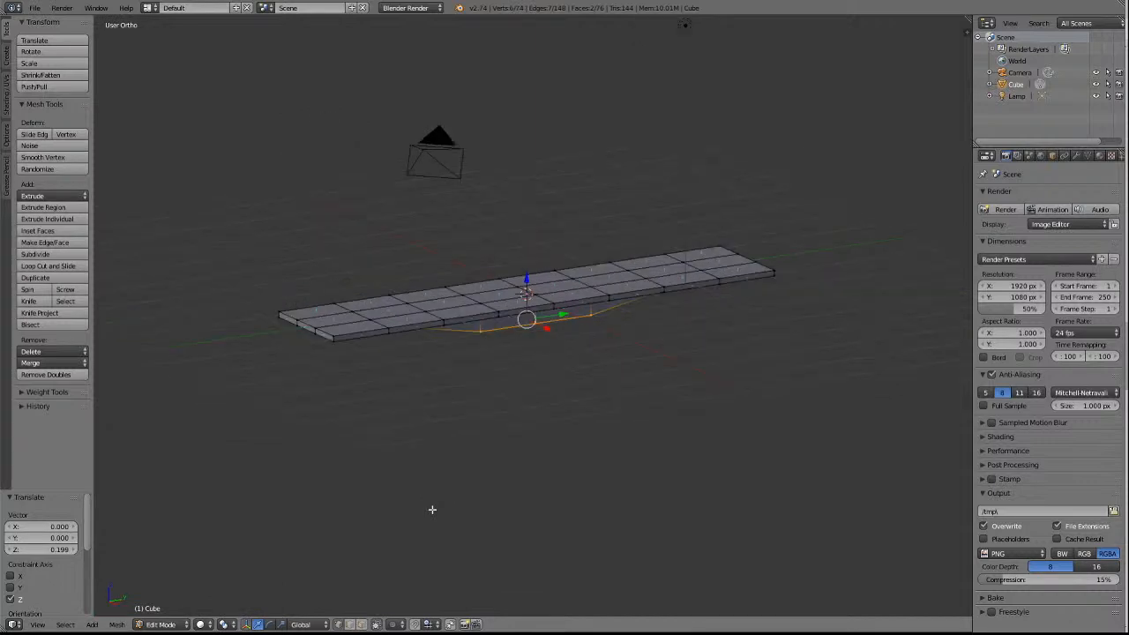
key("KP_2")
key("KP_2")
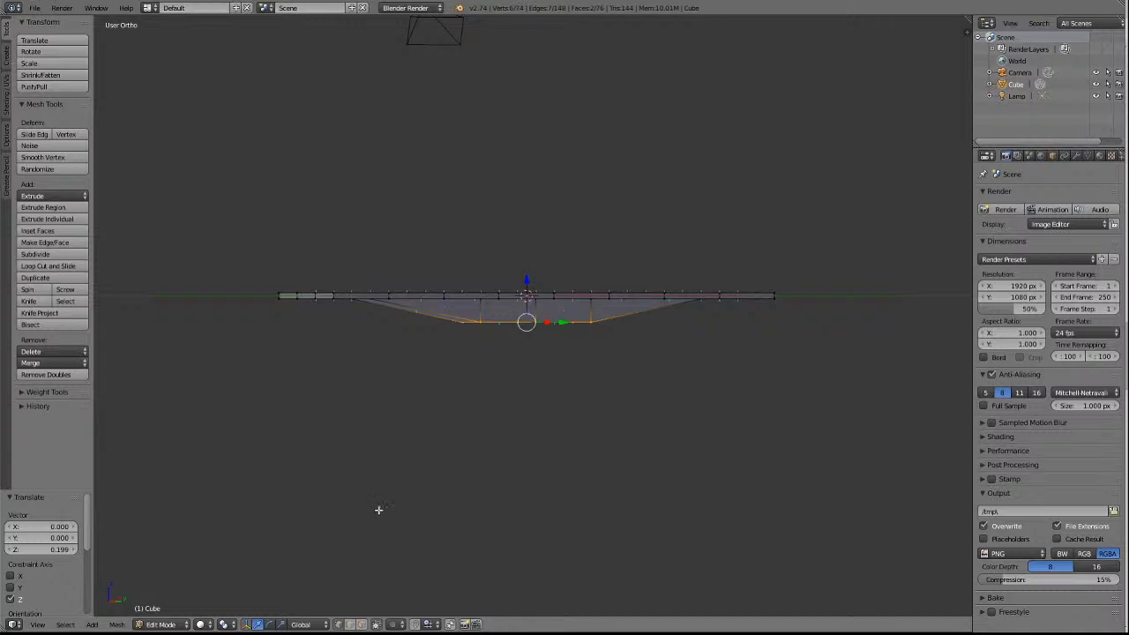
key("KP_4")
key("KP_8")
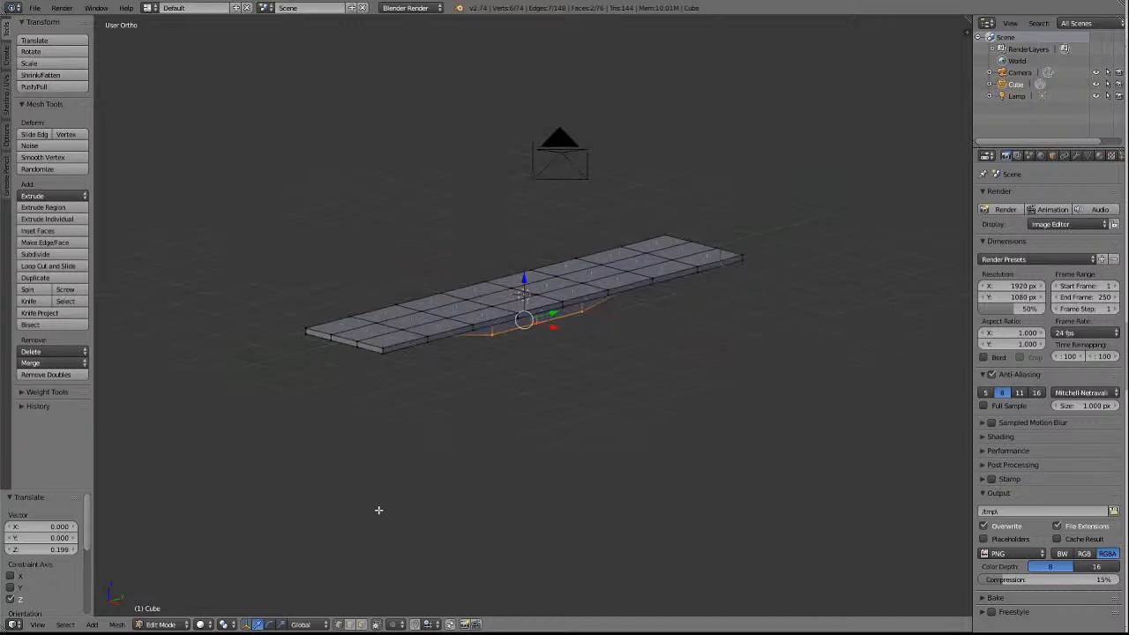
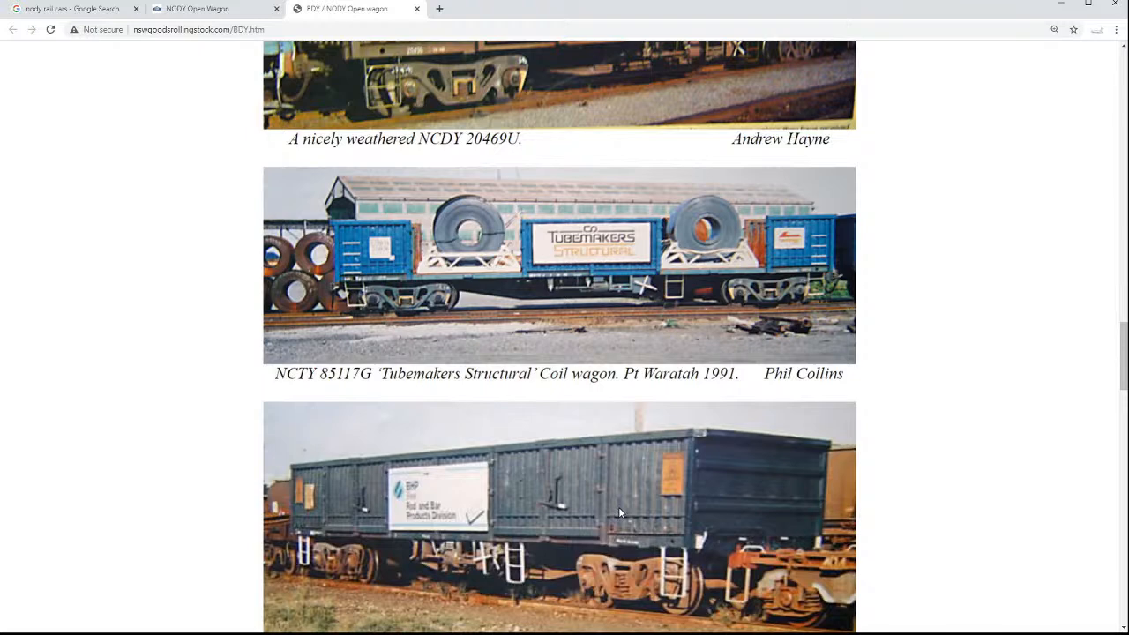
Examine the remaining wagon photos on the BDY / NODY reference page for the side, end and underframe details.
scroll(477, 390, "down", 3)
scroll(476, 381, "down", 1)
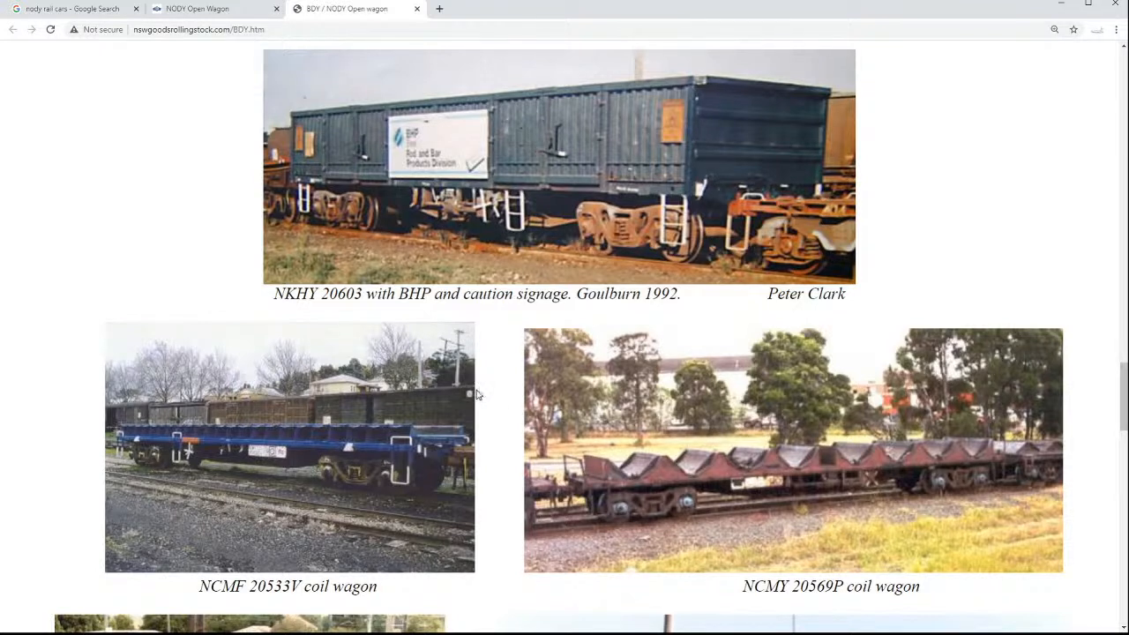
scroll(525, 353, "down", 5)
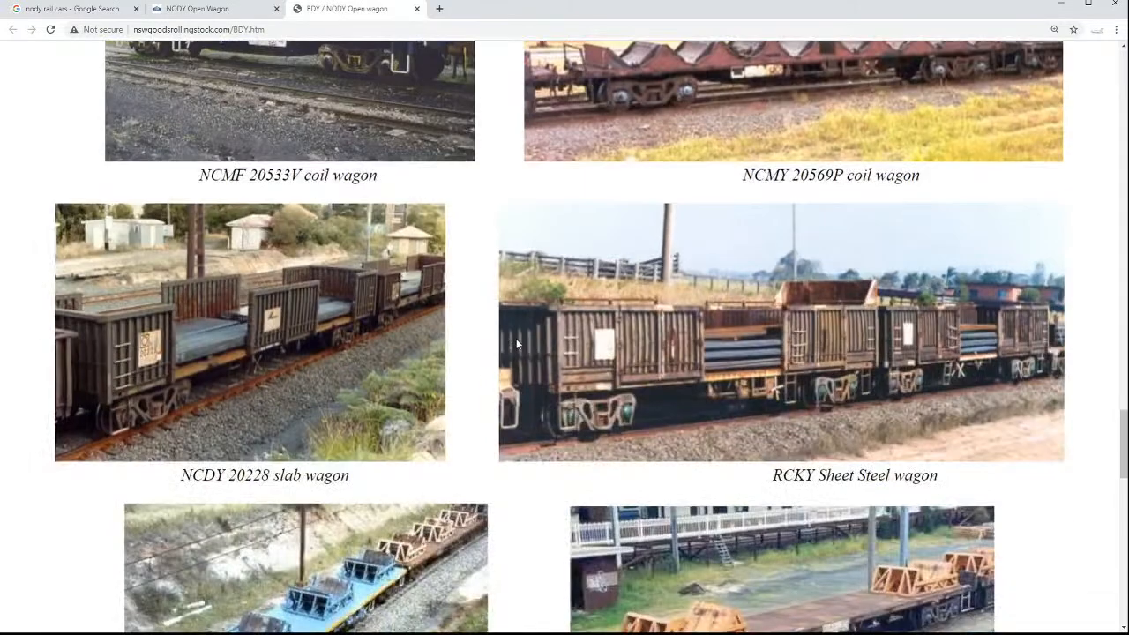
scroll(518, 344, "down", 5)
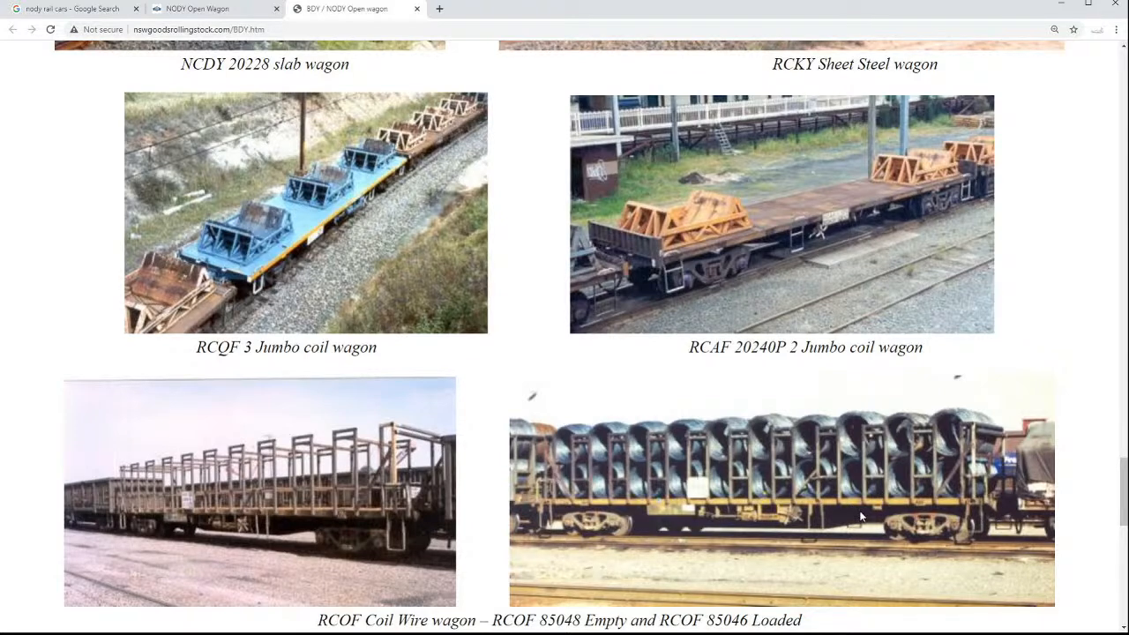
scroll(862, 517, "down", 6)
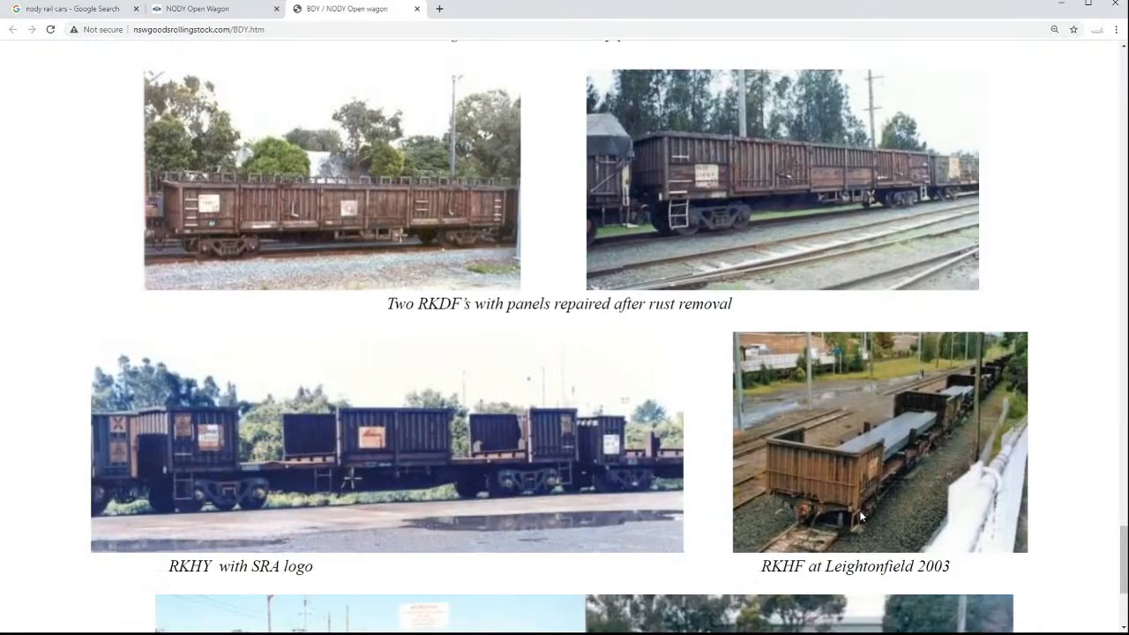
scroll(862, 517, "down", 3)
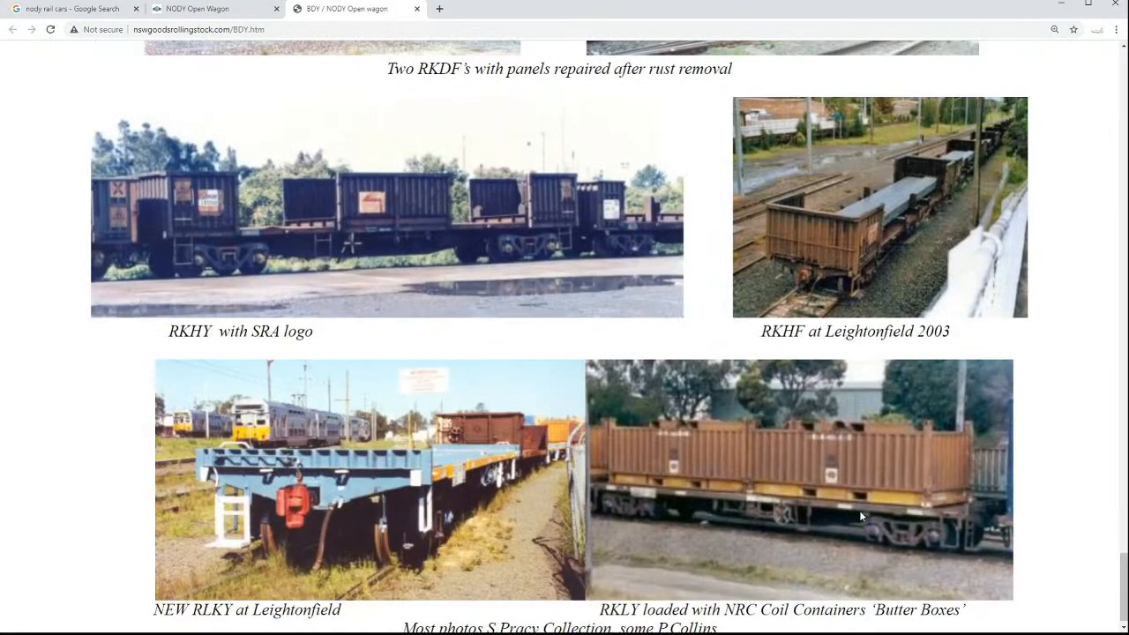
scroll(862, 516, "down", 1)
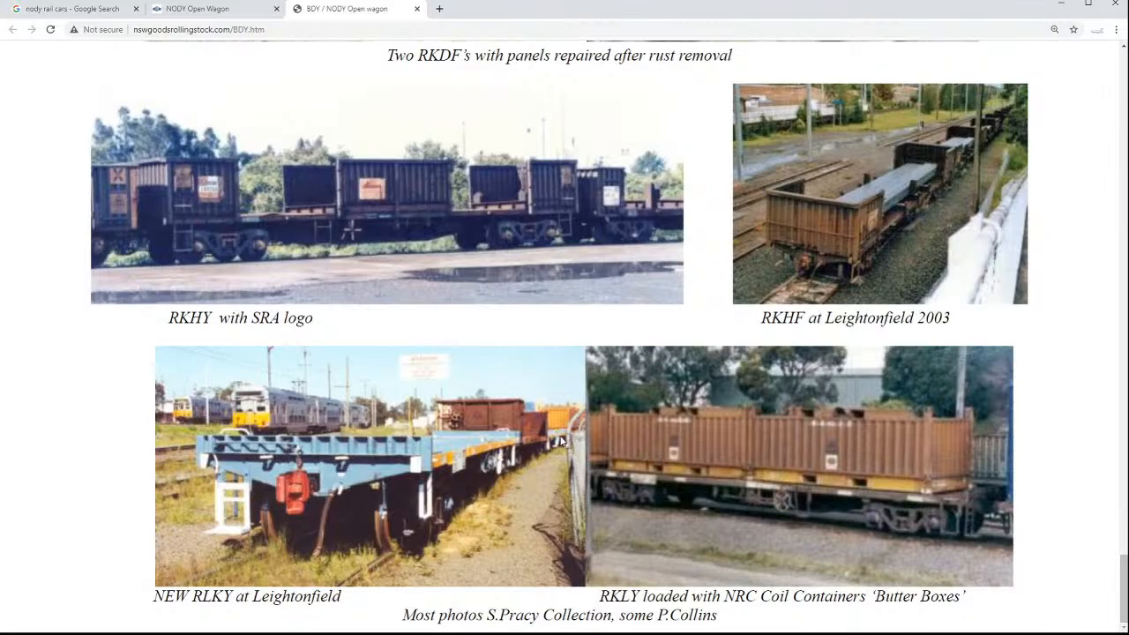
scroll(557, 461, "up", 20)
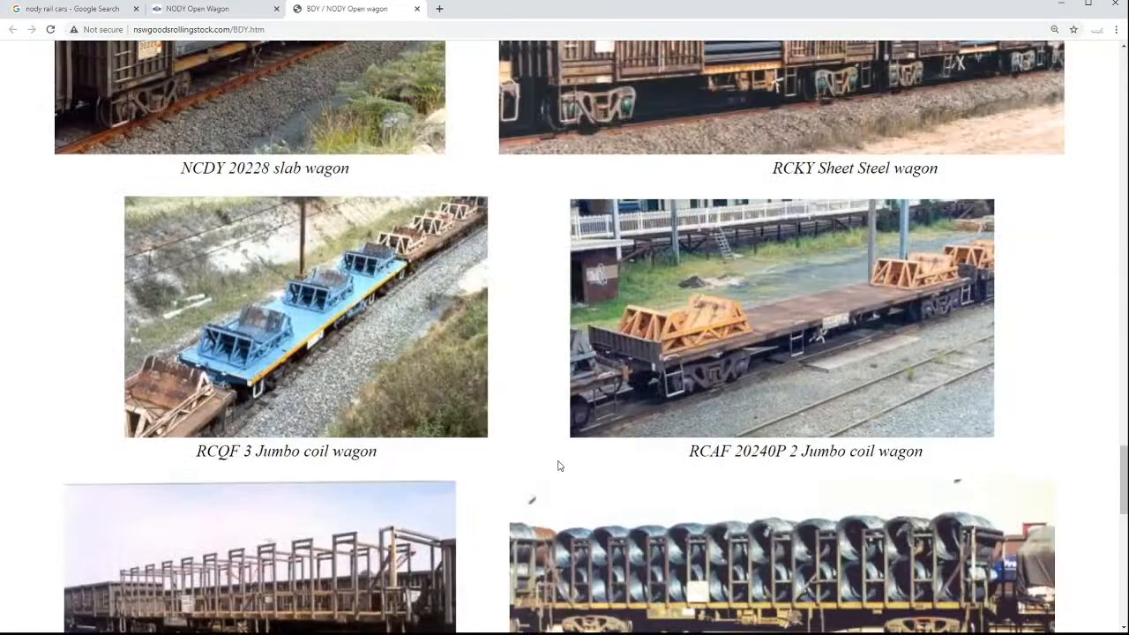
scroll(579, 500, "up", 4)
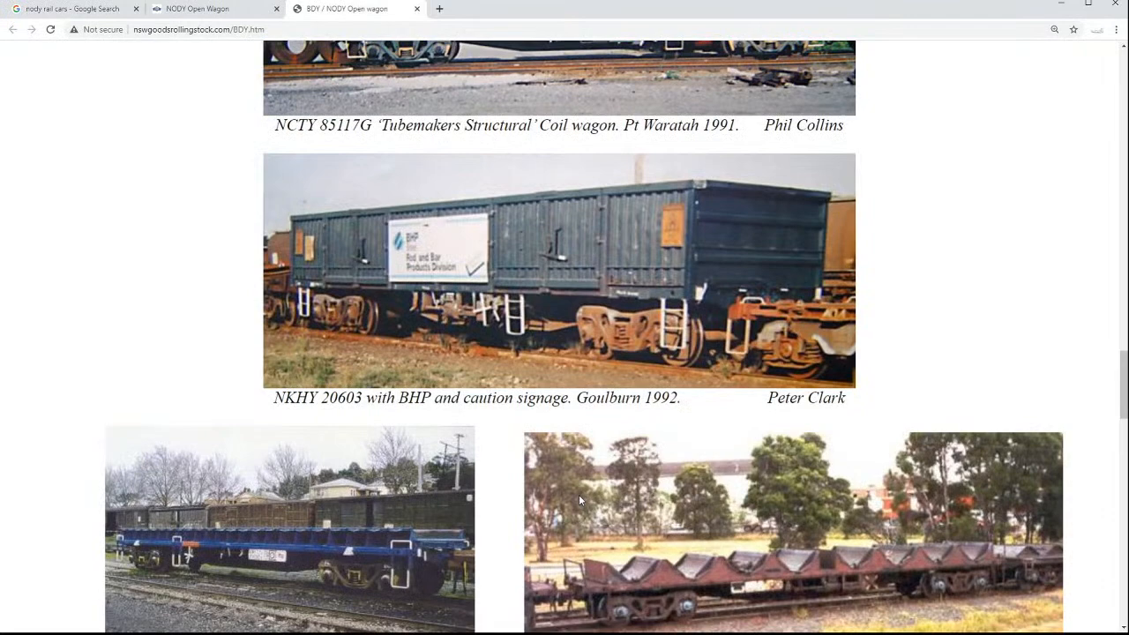
scroll(579, 500, "up", 5)
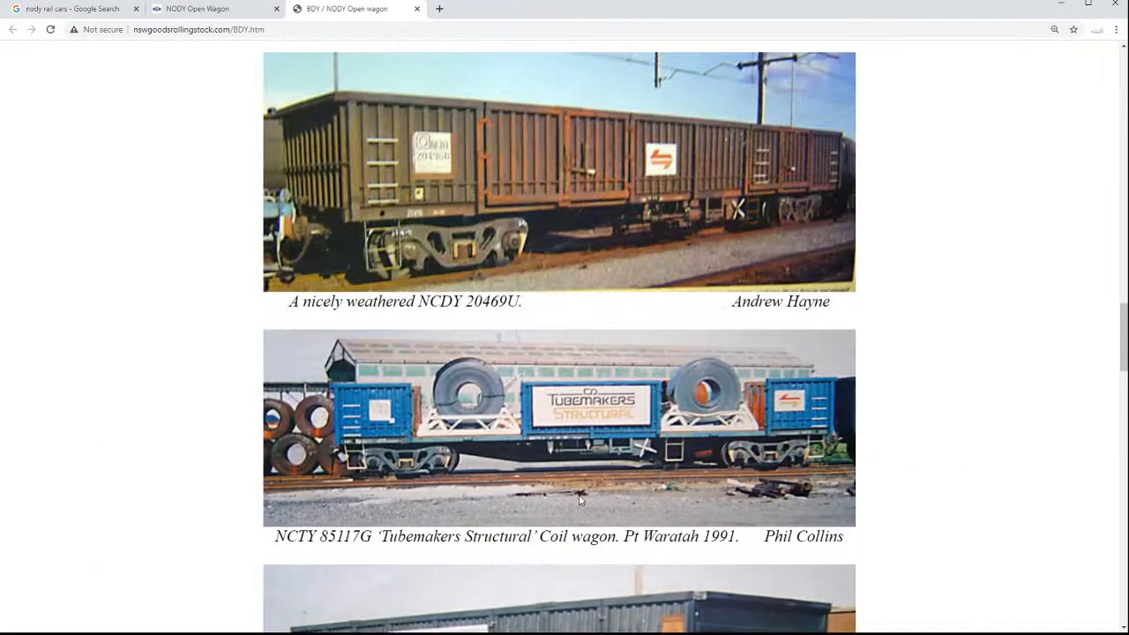
scroll(580, 501, "up", 3)
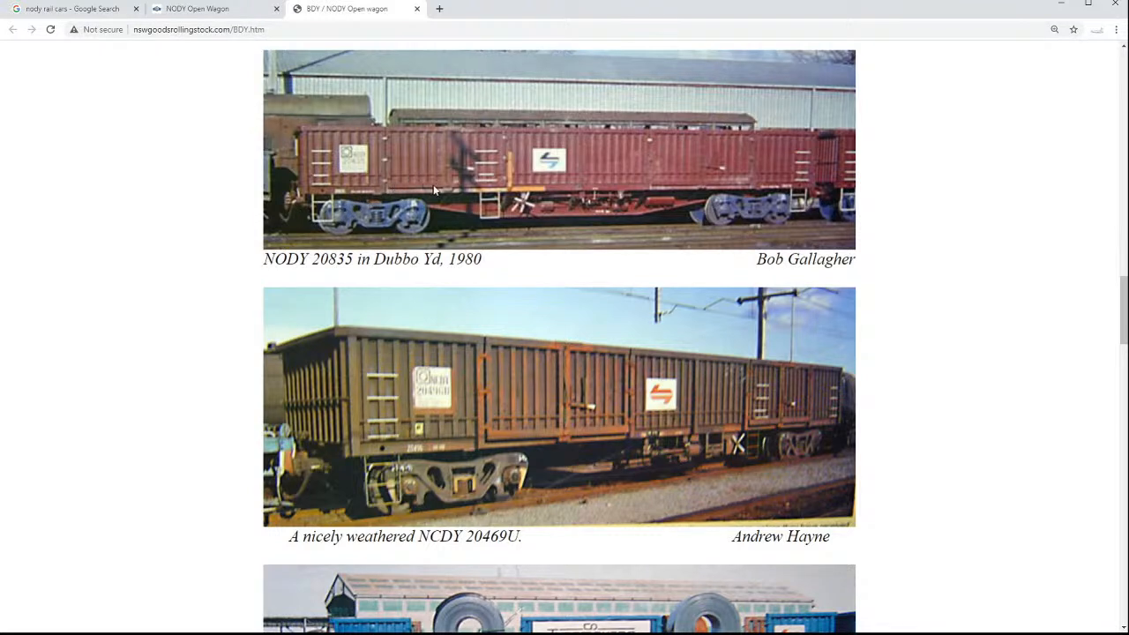
left_click(101, 8)
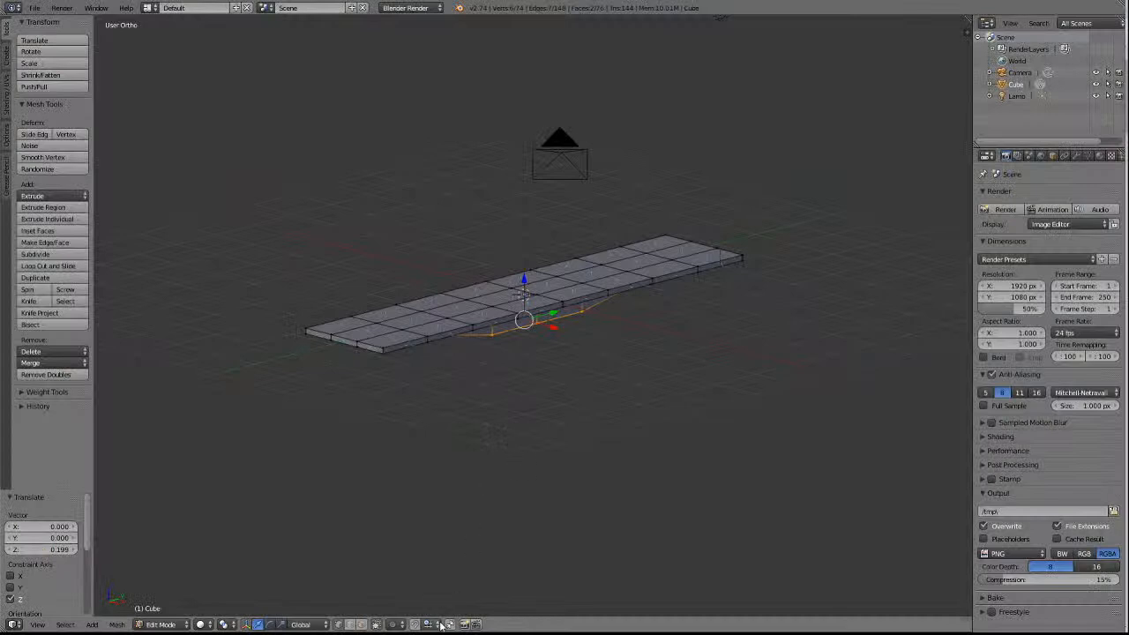
In Blender, extrude the middle underside face at each end of the underframe down 0.149 along global Z.
key("KP_6")
key("KP_1")
key("KP_2")
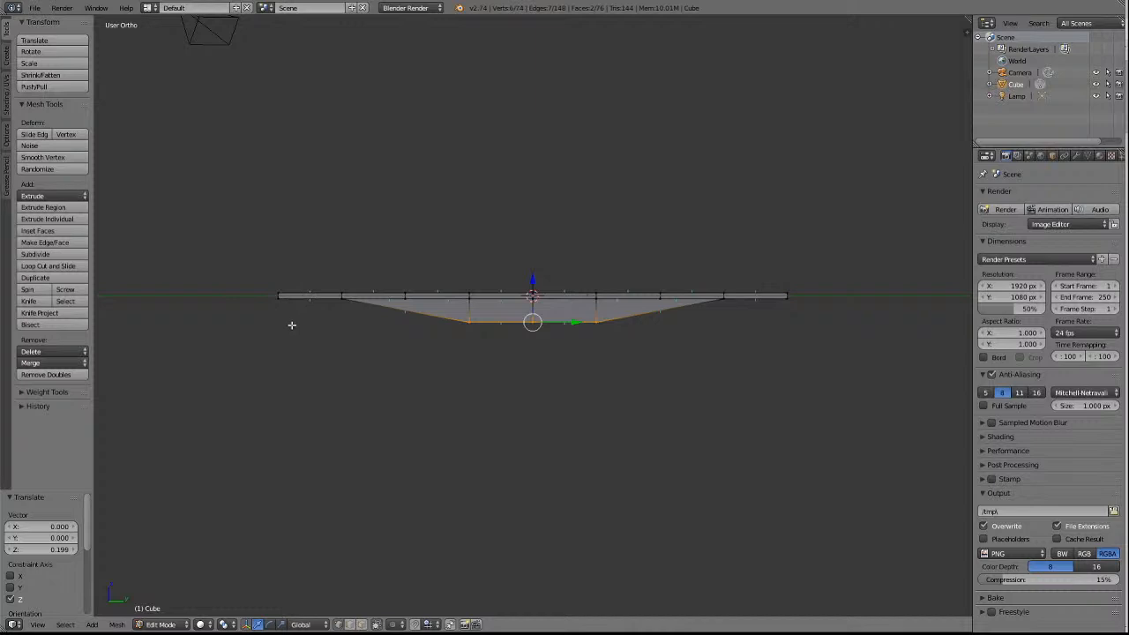
key("KP_6")
key("KP_6")
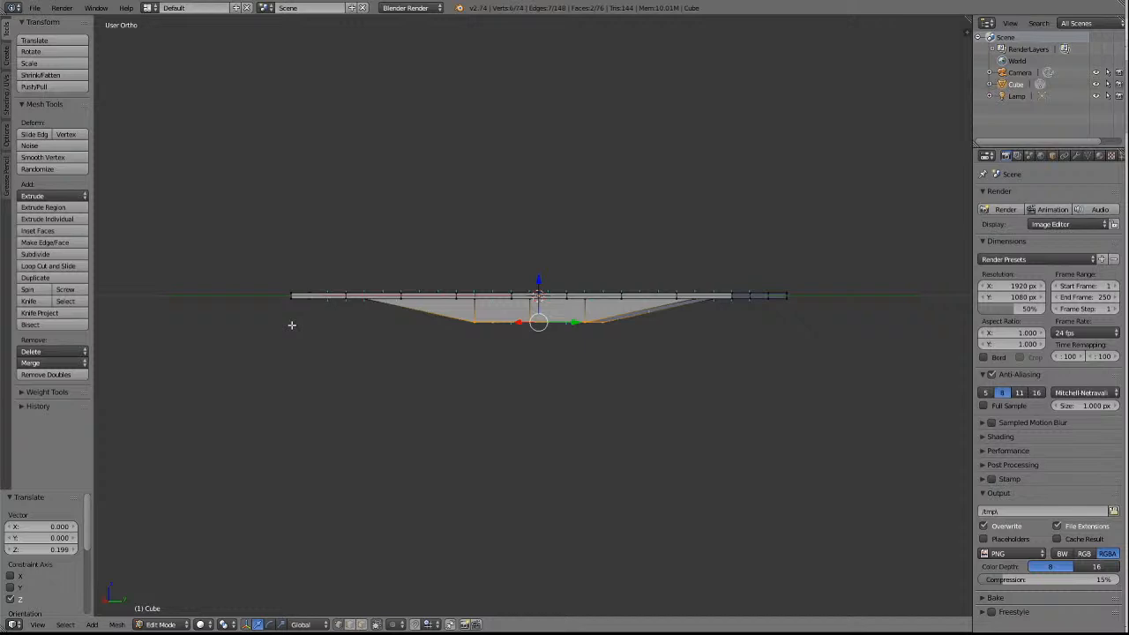
key("KP_2")
key("KP_2")
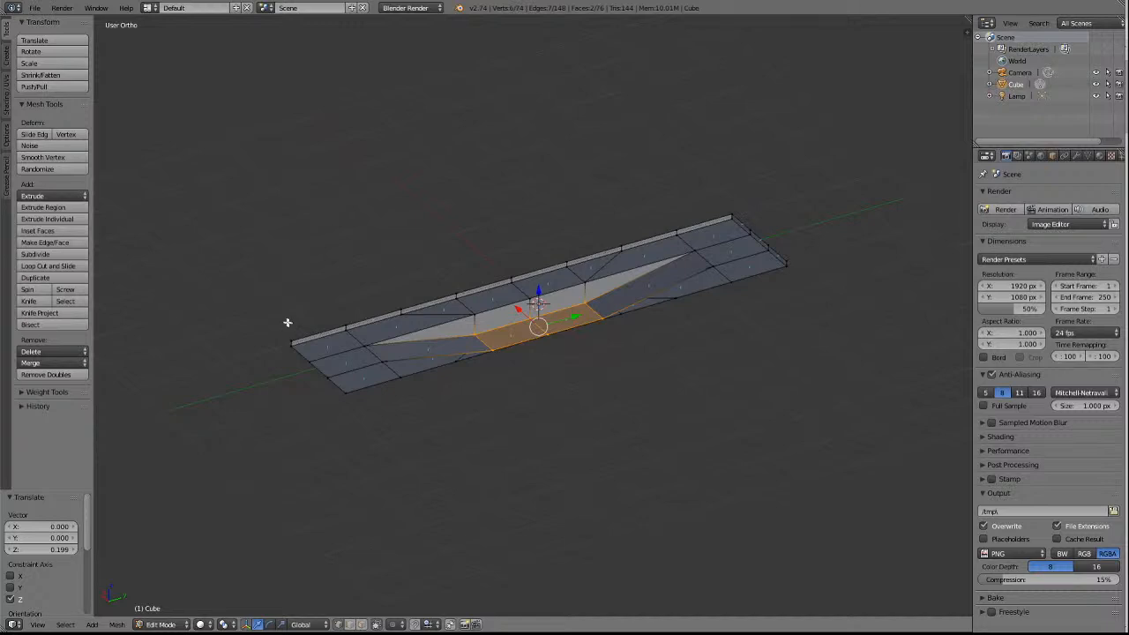
left_click(360, 625)
right_click(355, 360)
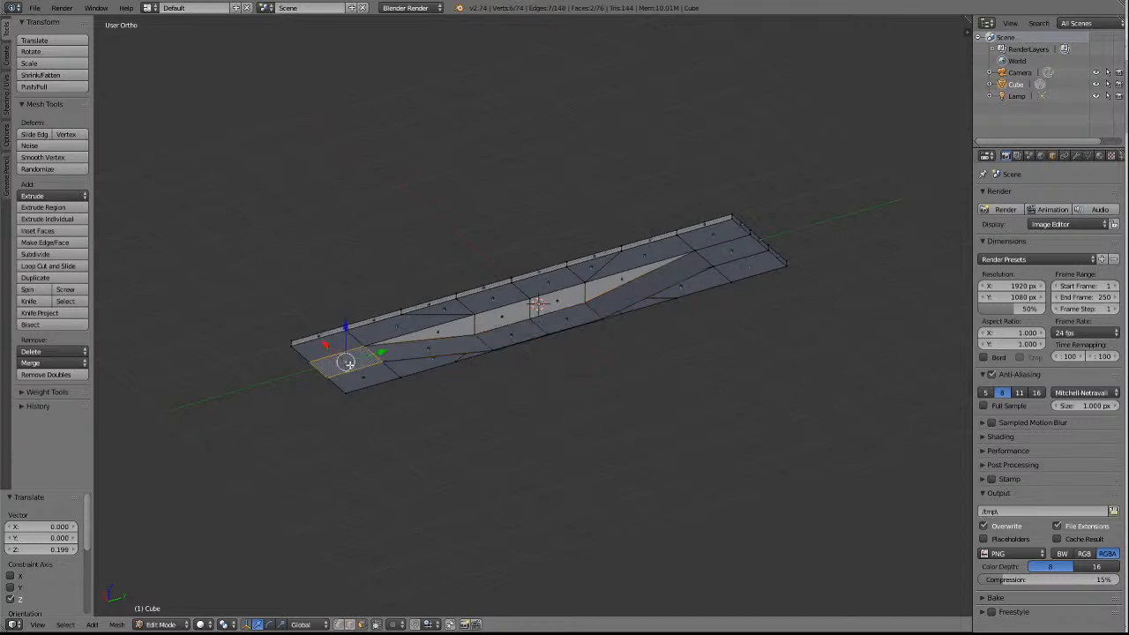
right_click(722, 253, "shift")
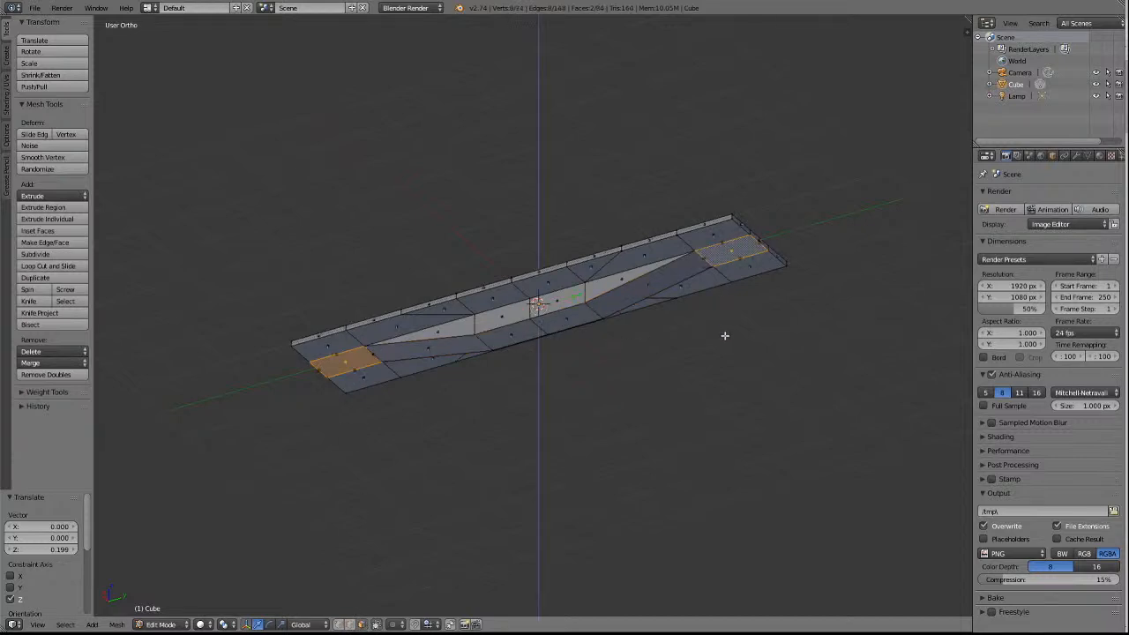
key("e")
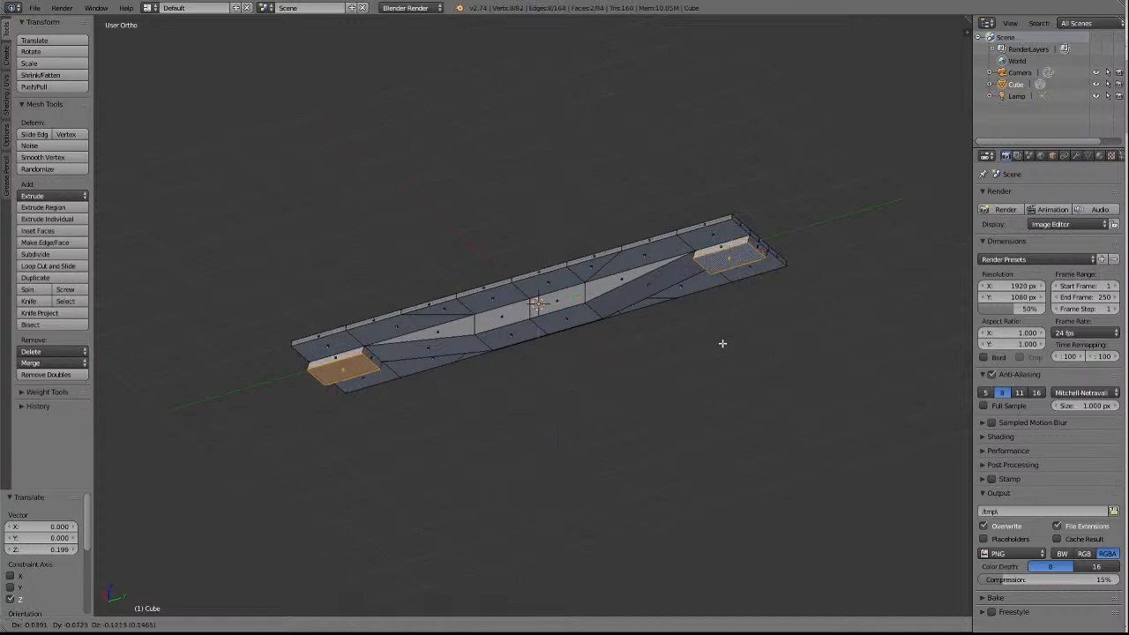
key("z")
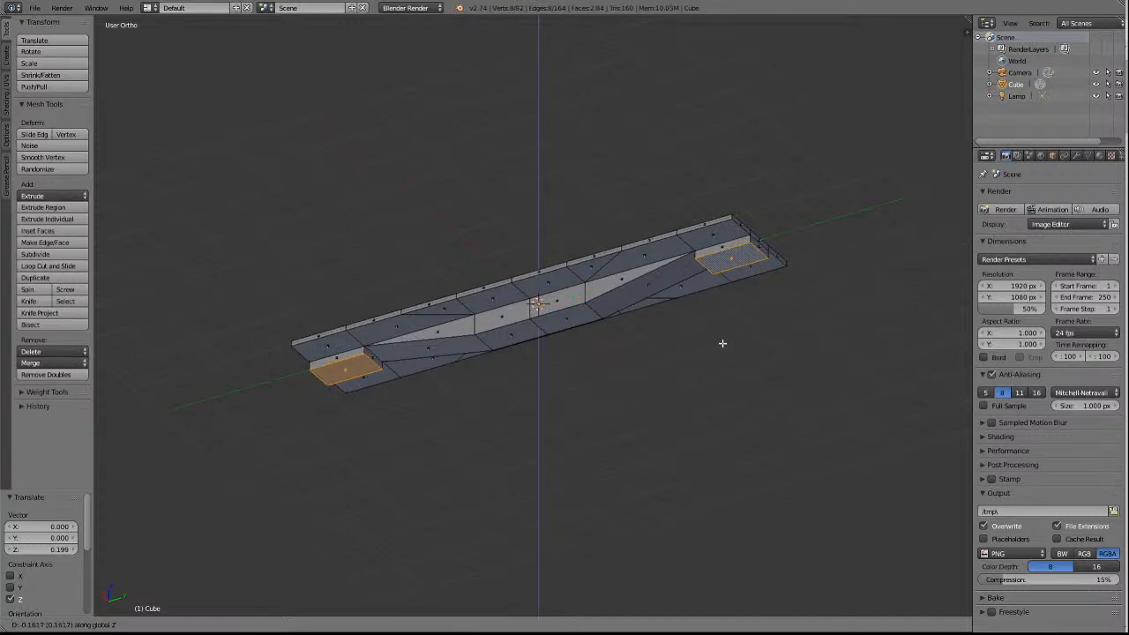
left_click(723, 343)
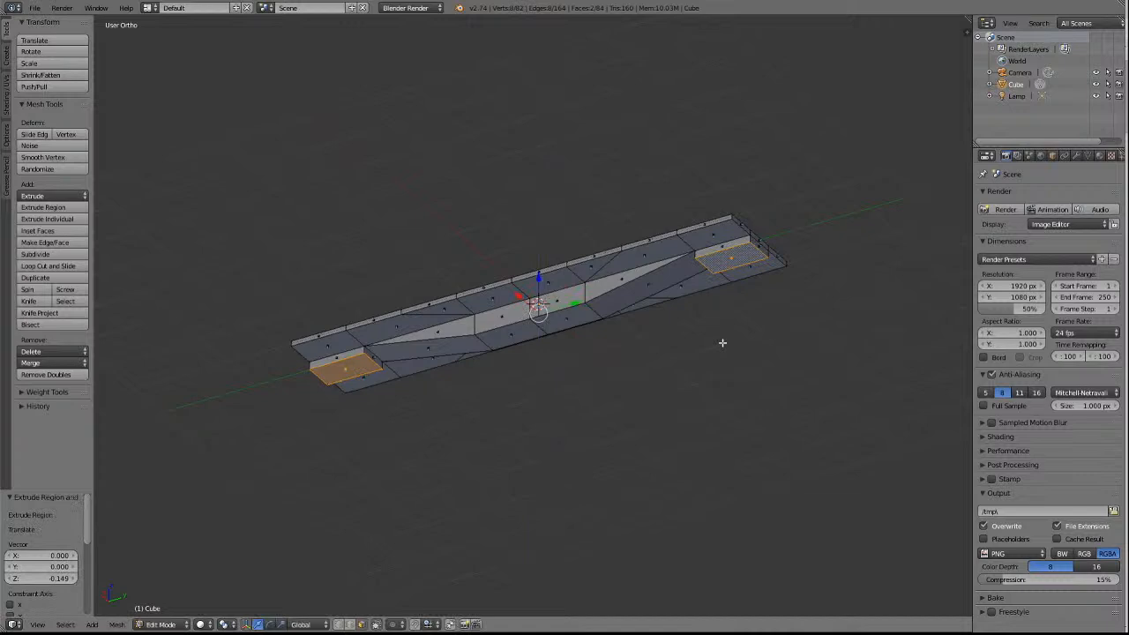
Move both extruded end faces down a further 0.127 along global Z in the left orthographic view and clear the selection.
key("ctrl+KP_3")
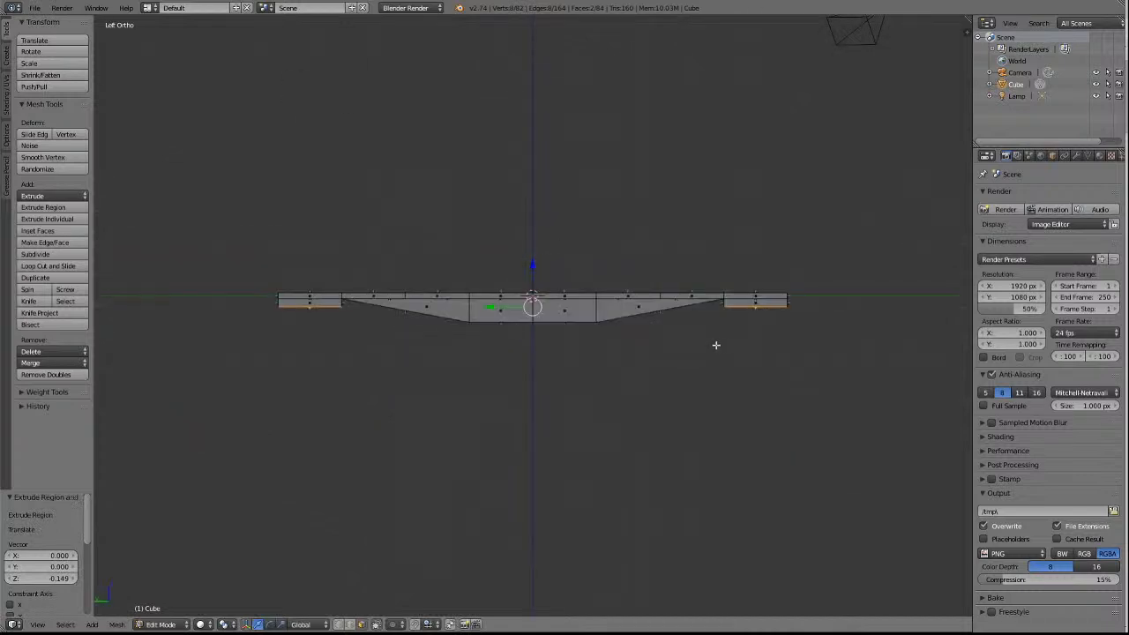
scroll(715, 345, "up", 1)
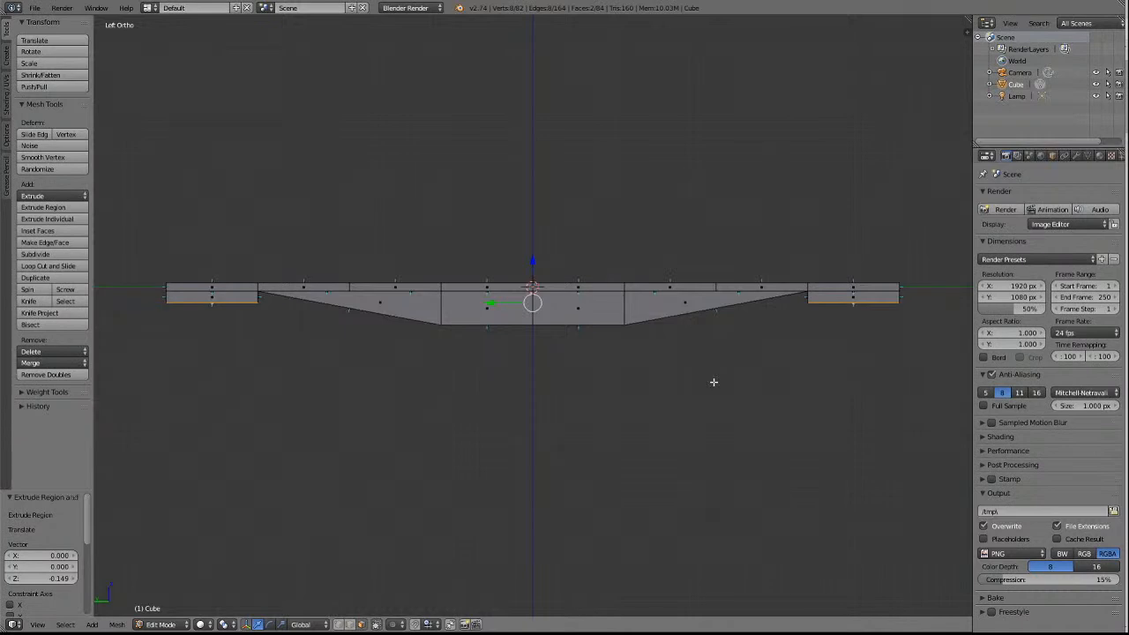
key("g")
key("z")
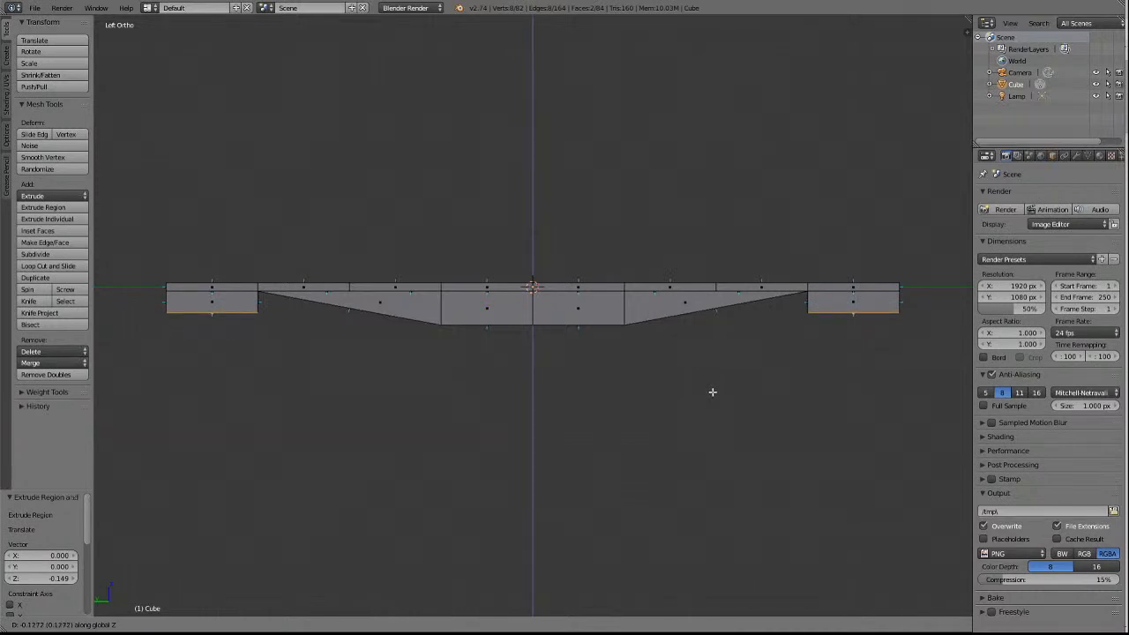
left_click(713, 392)
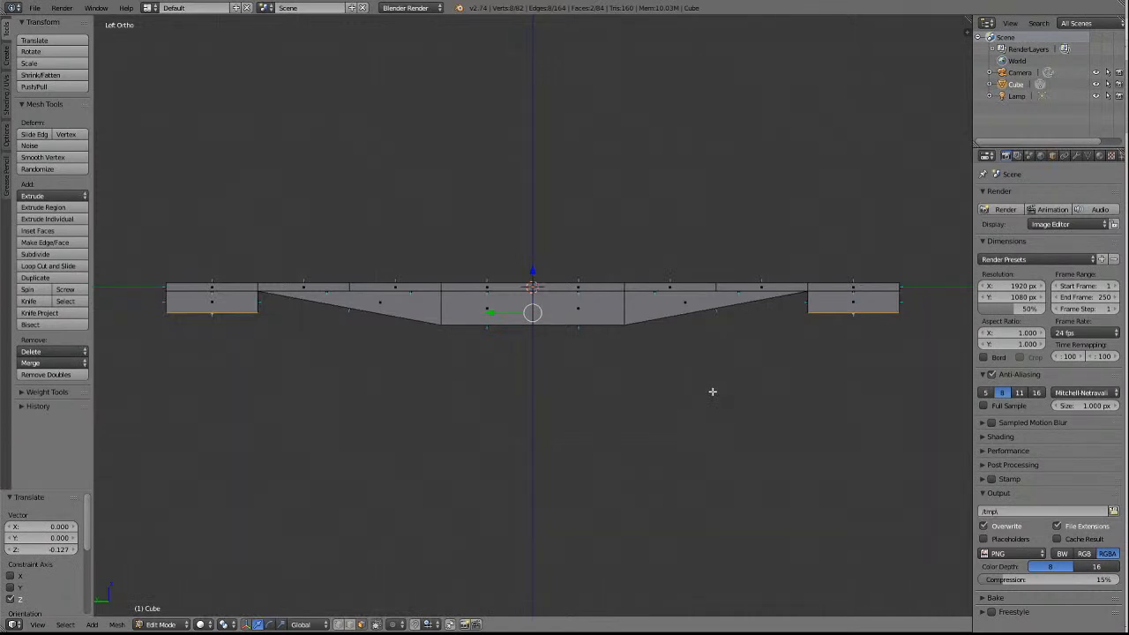
key("a")
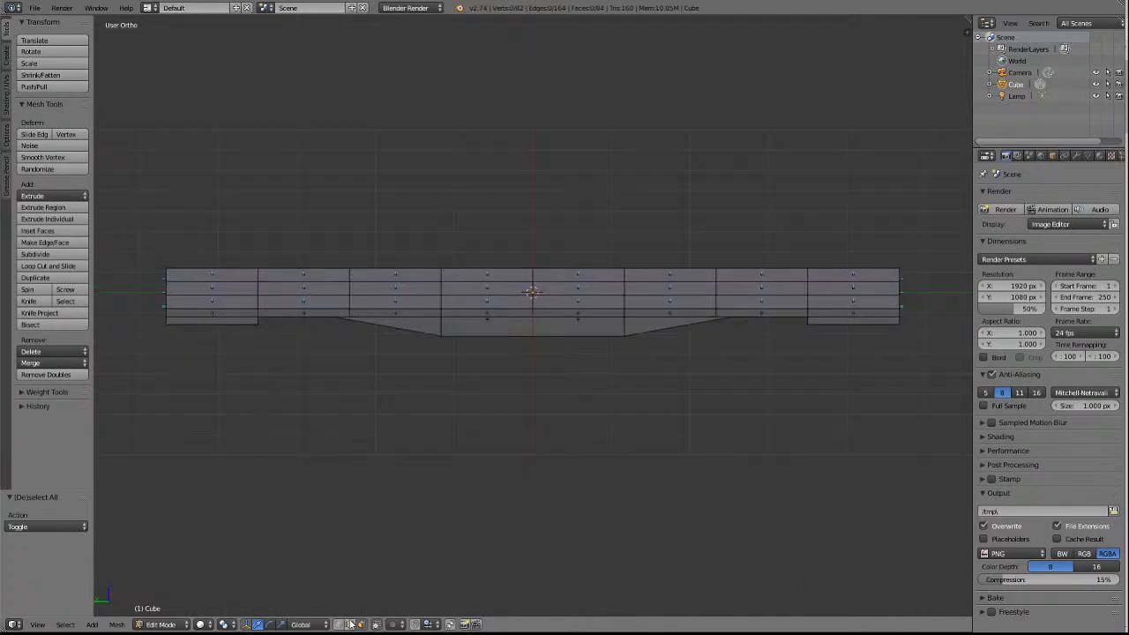
Add three evenly spaced crosswise loop cuts through the underframe's +Y end section in edge select mode, leaving nothing selected.
left_click(350, 625)
left_click(36, 264)
scroll(175, 304, "up", 1)
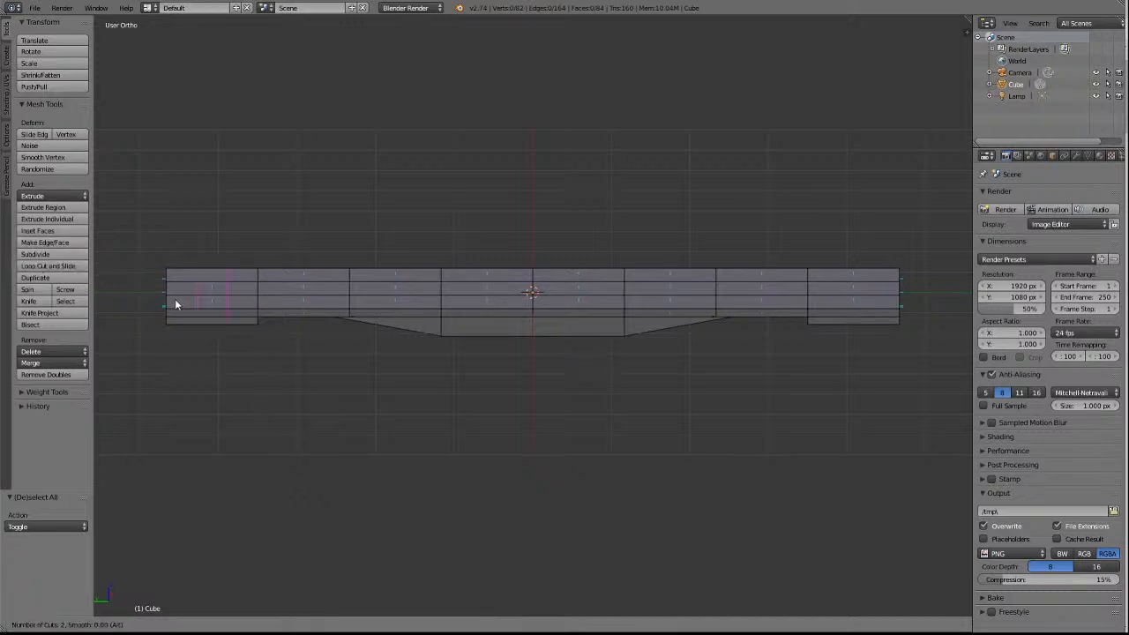
left_click(176, 304)
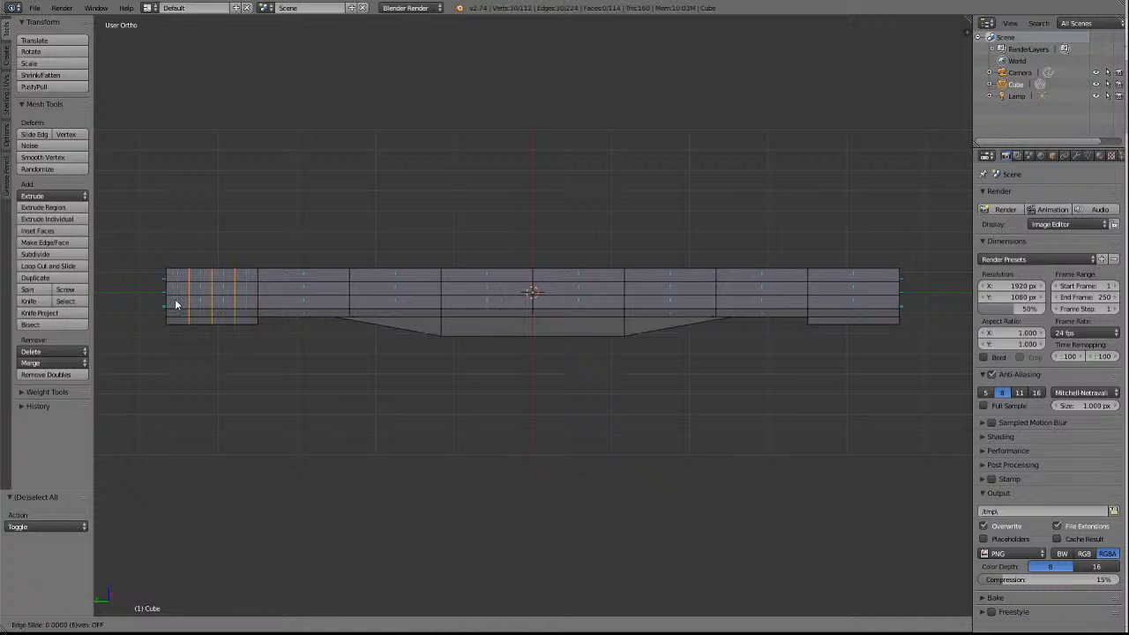
left_click(176, 305)
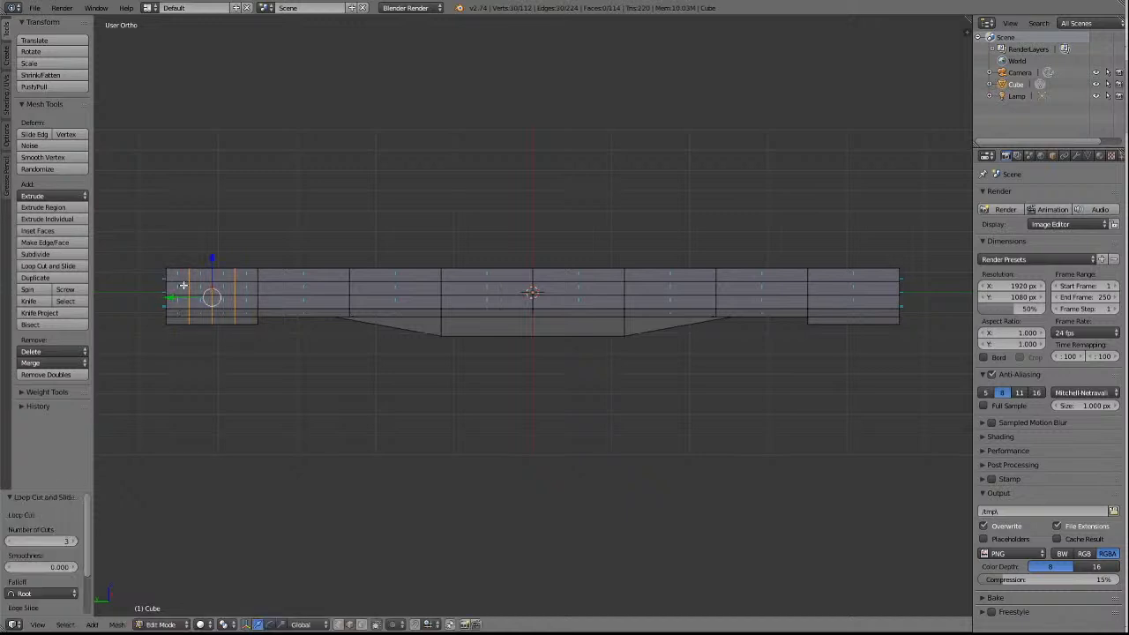
right_click(182, 284)
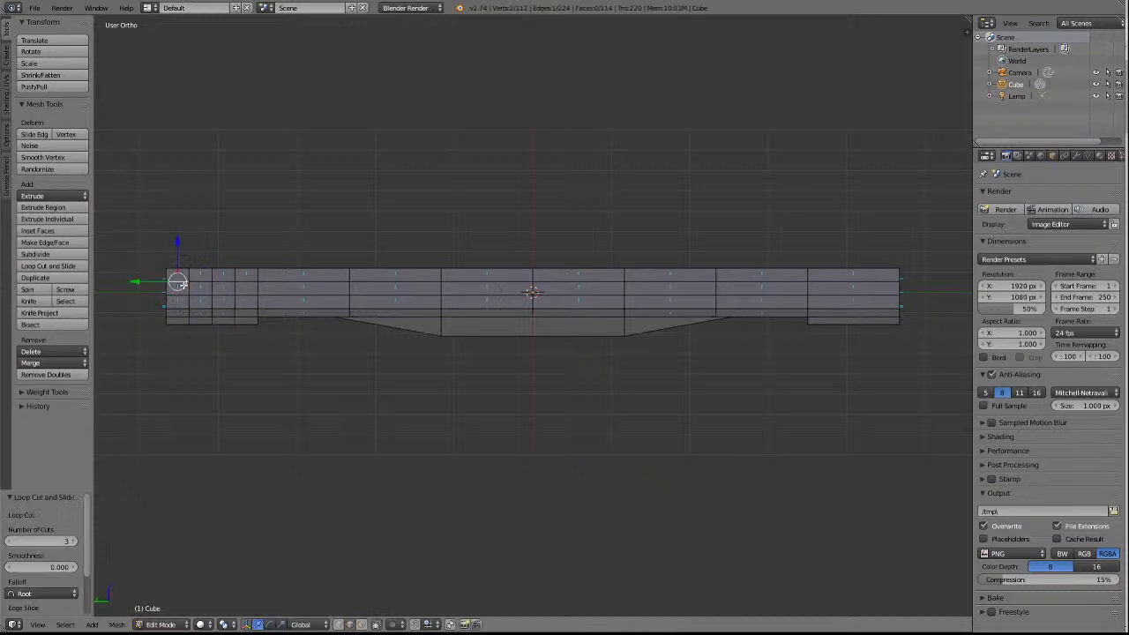
key("a")
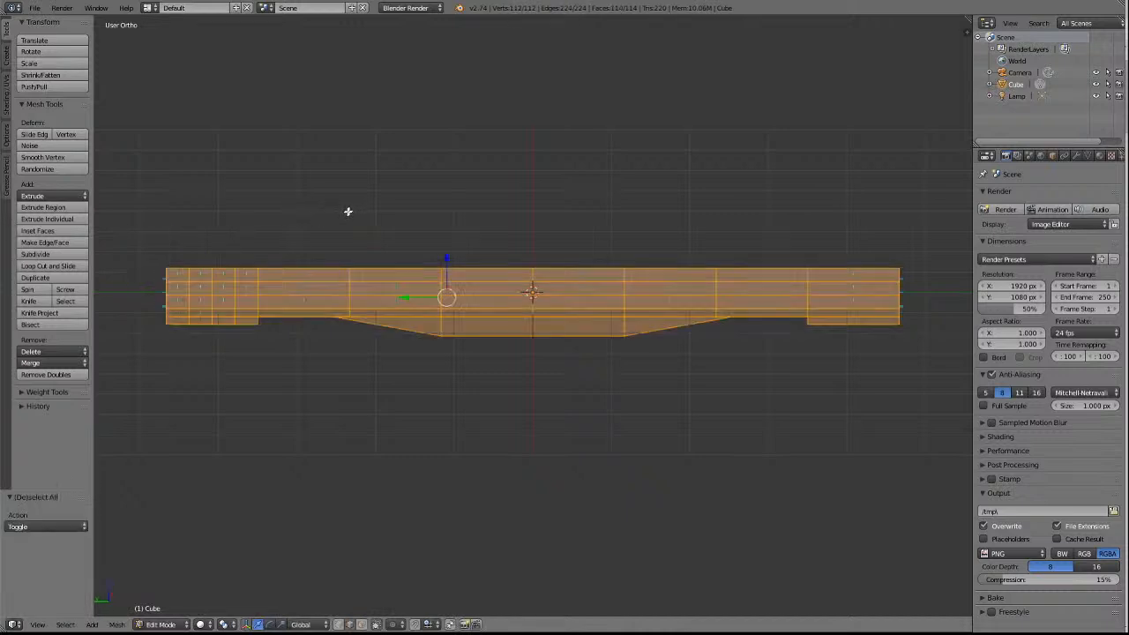
key("a")
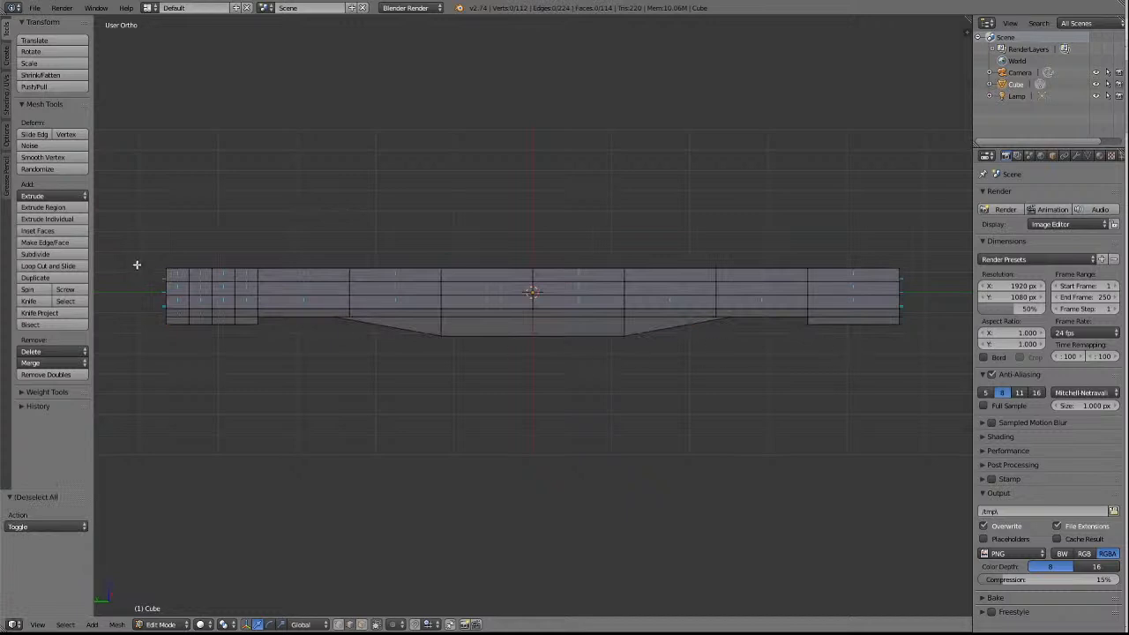
Add three evenly spaced crosswise loop cuts through the underframe's −Y end section and clear the selection.
left_click(44, 266)
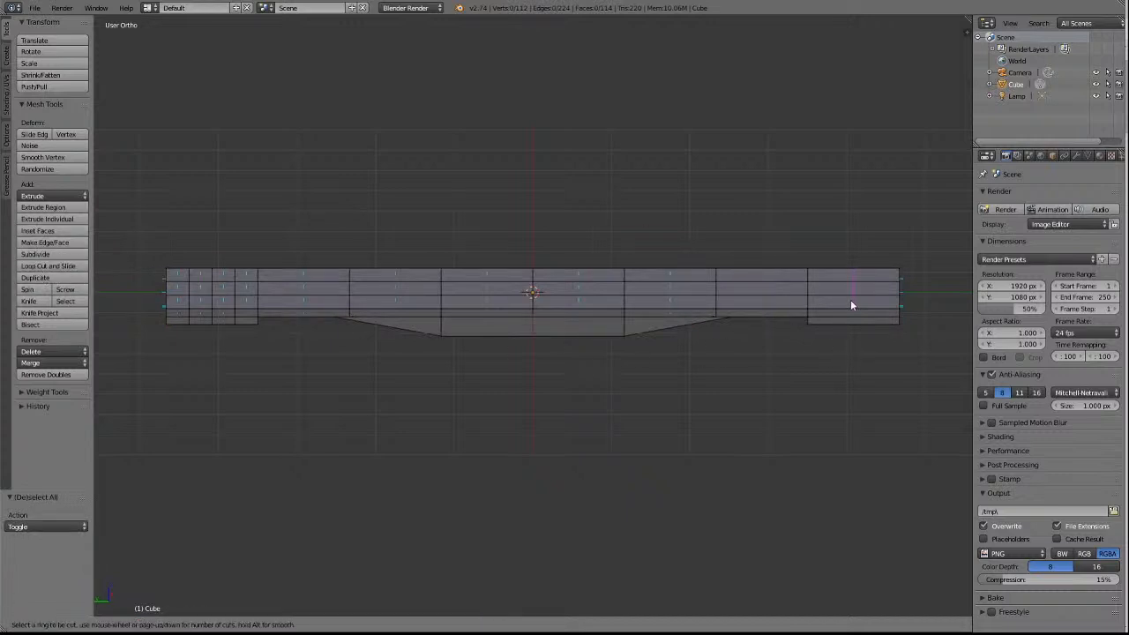
scroll(850, 300, "up", 2)
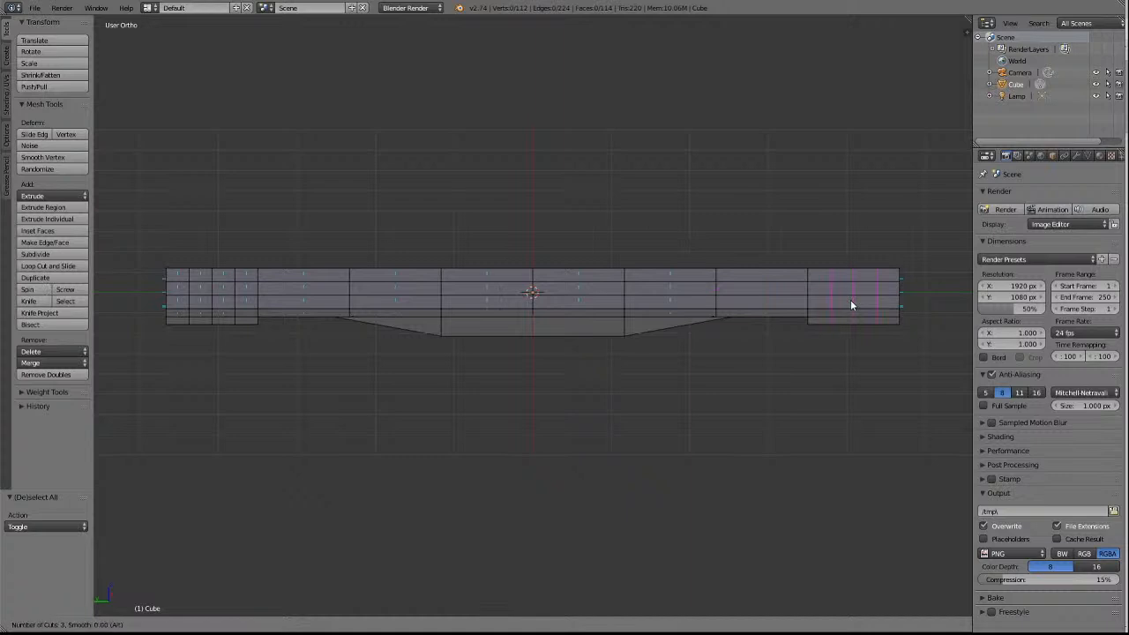
left_click(851, 300)
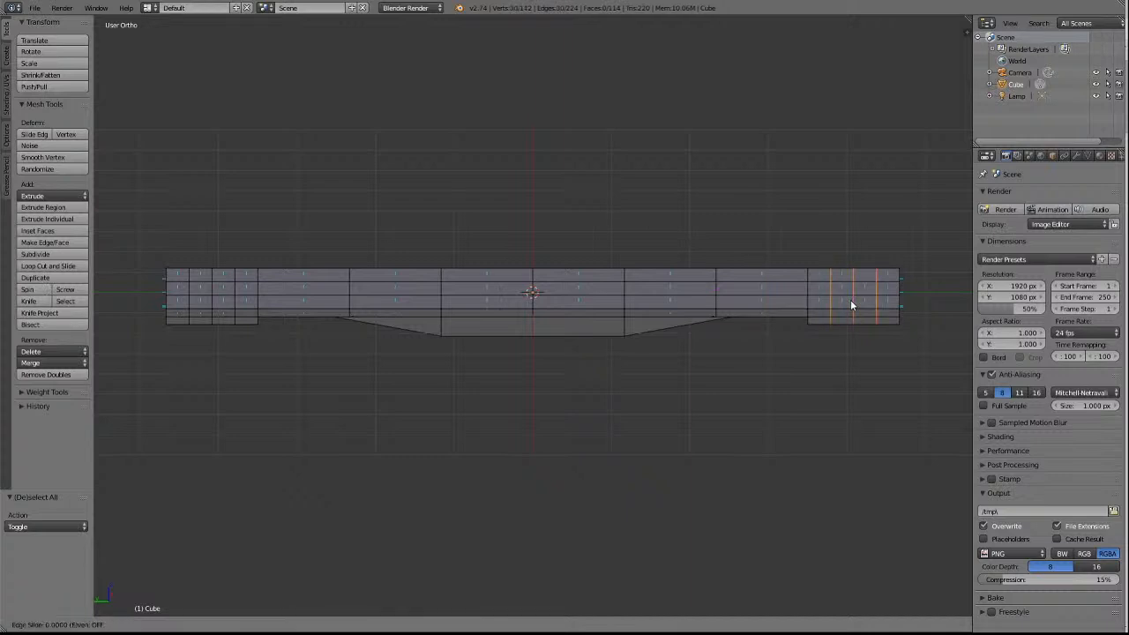
left_click(850, 299)
key("a")
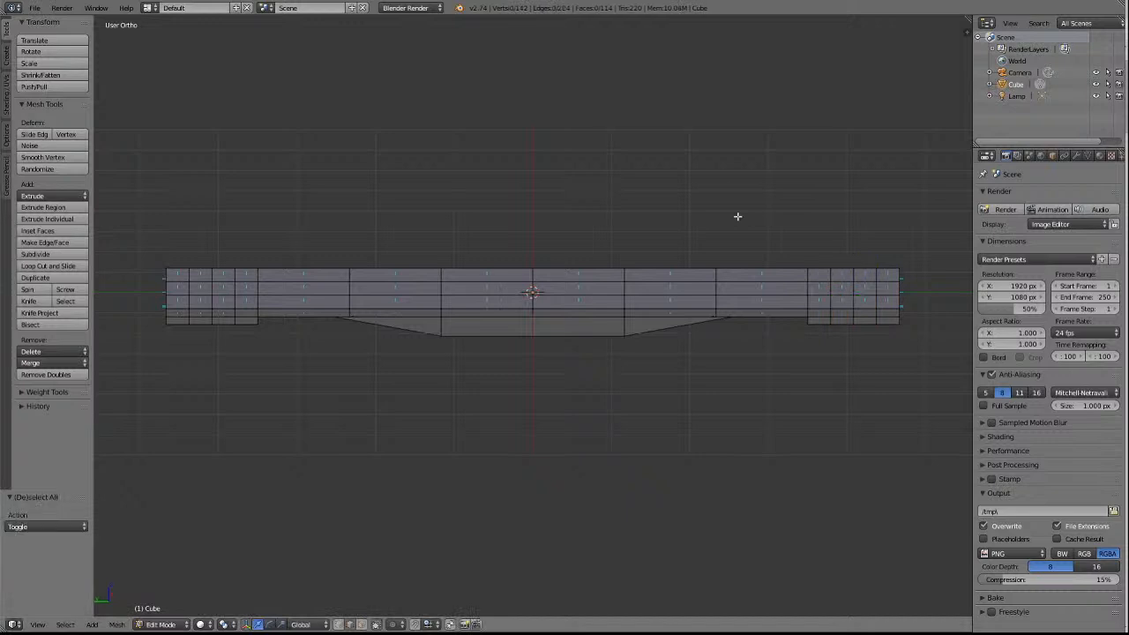
Delete the eight vertical side faces of the two lowered end blocks on the underframe's −X side, leaving nothing selected.
scroll(738, 216, "down", 2)
key("KP_8")
key("KP_8")
key("KP_8")
key("KP_8")
key("KP_8")
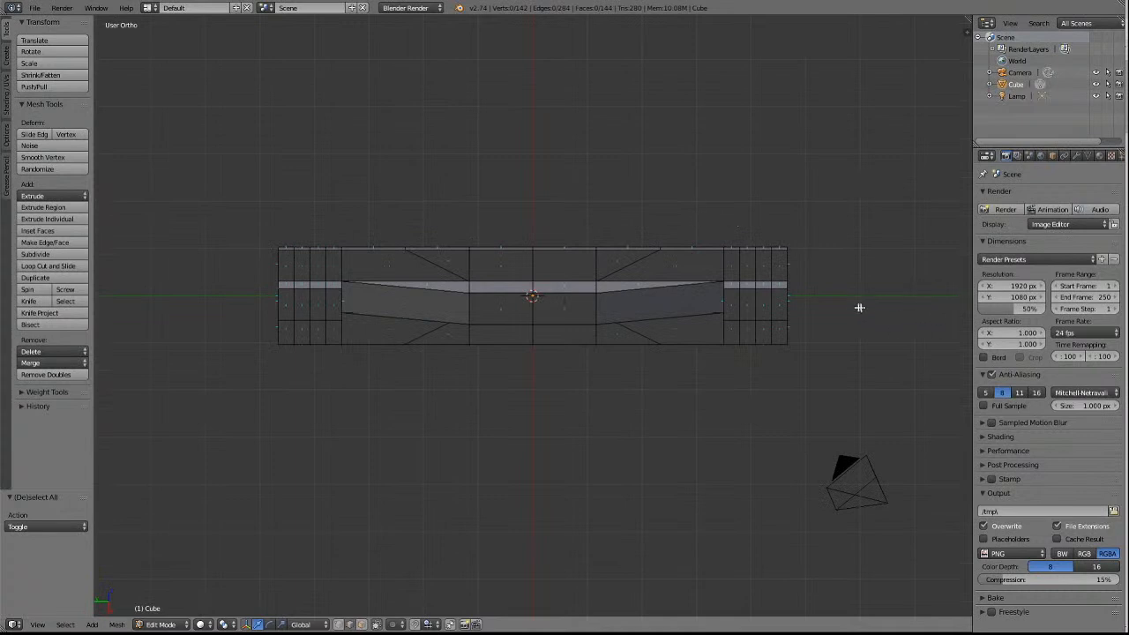
scroll(865, 314, "up", 3)
scroll(865, 313, "down", 2)
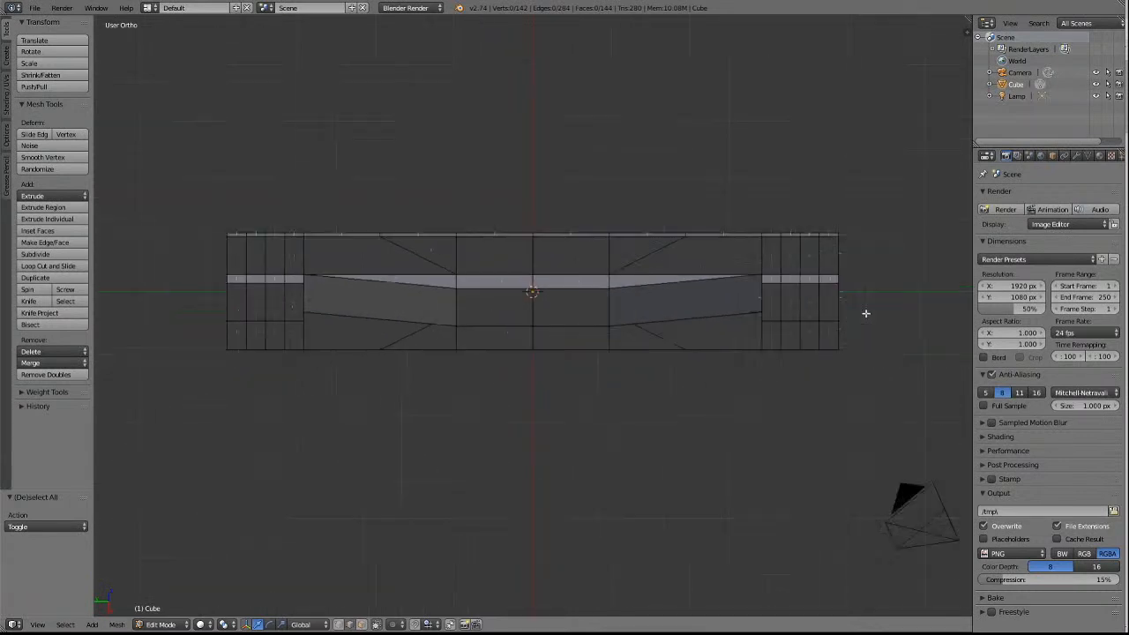
right_click(830, 280)
key("a")
right_click(828, 278)
right_click(810, 279, "shift")
right_click(790, 279, "shift")
right_click(772, 279, "shift")
right_click(295, 279, "shift")
right_click(276, 279, "shift")
right_click(256, 278, "shift")
right_click(236, 280, "shift")
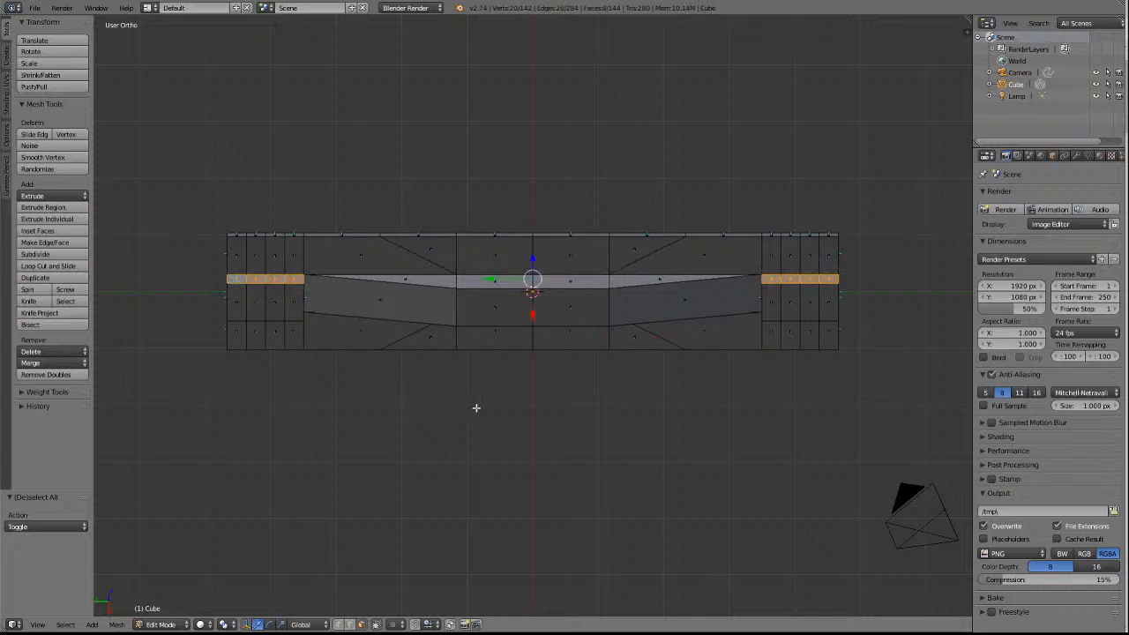
key("x")
left_click(523, 465)
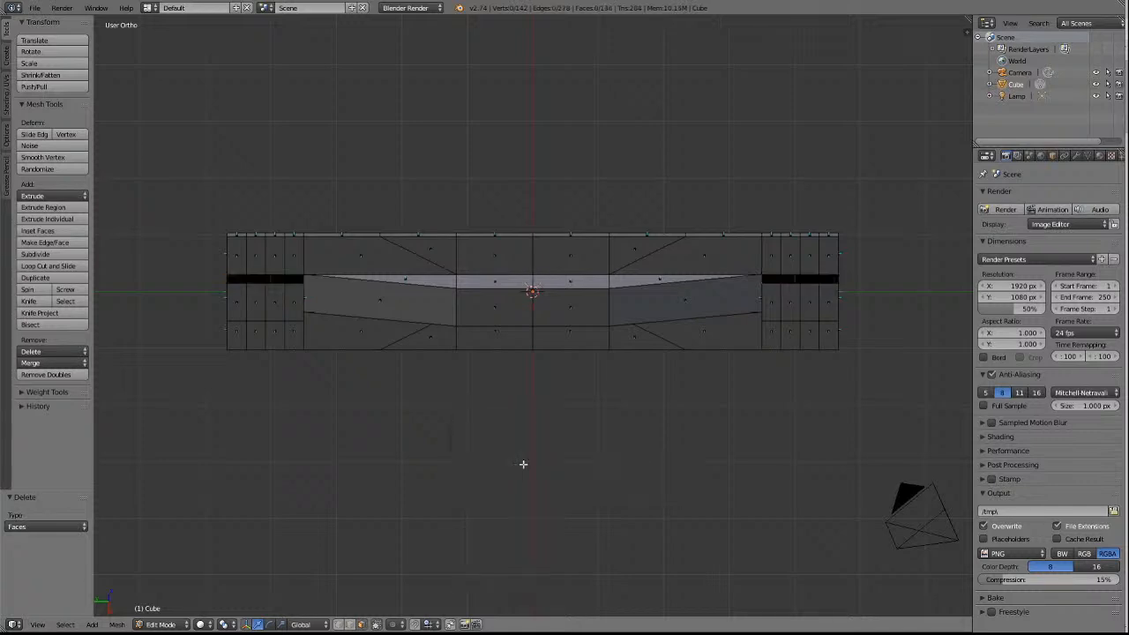
key("a")
key("a")
Delete the eight matching vertical side faces of the two end blocks on the underframe's +X side and clear the selection.
middle_click_drag(524, 464, 524, 464)
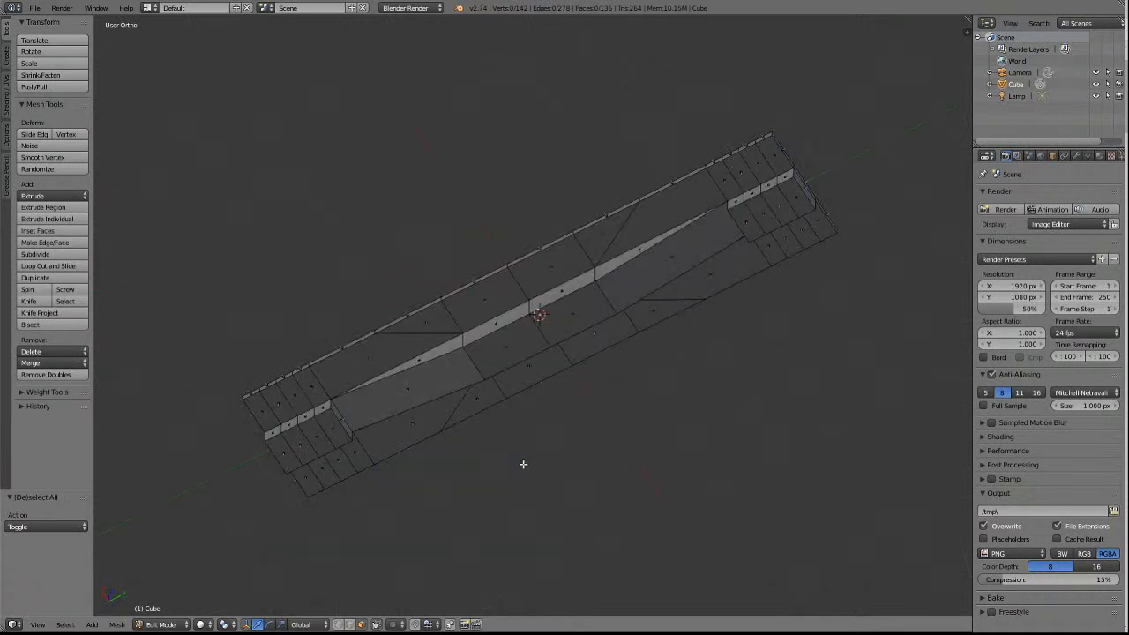
right_click(785, 175)
right_click(771, 184, "shift")
right_click(754, 191, "shift")
right_click(739, 200, "shift")
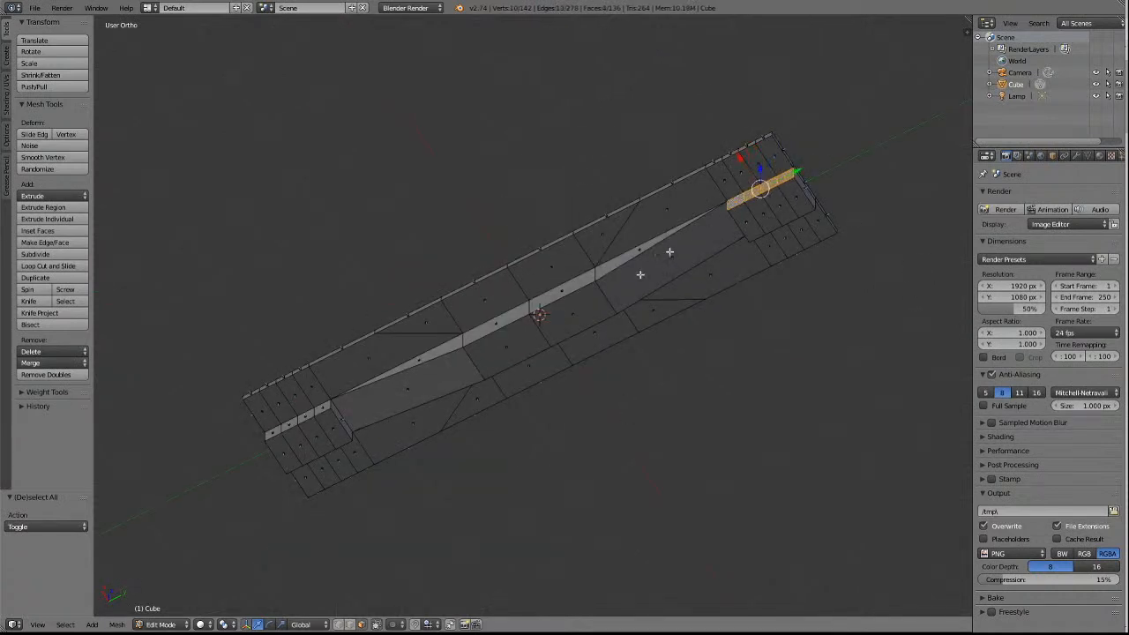
right_click(323, 408, "shift")
right_click(310, 415, "shift")
right_click(296, 422, "shift")
right_click(274, 432, "shift")
key("x")
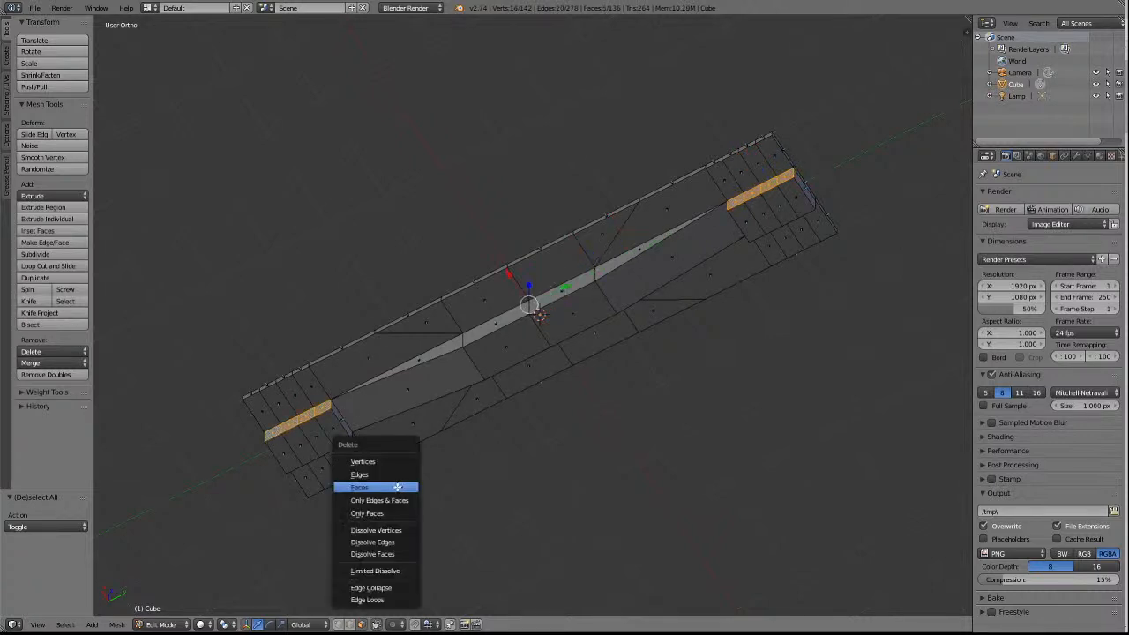
left_click(399, 487)
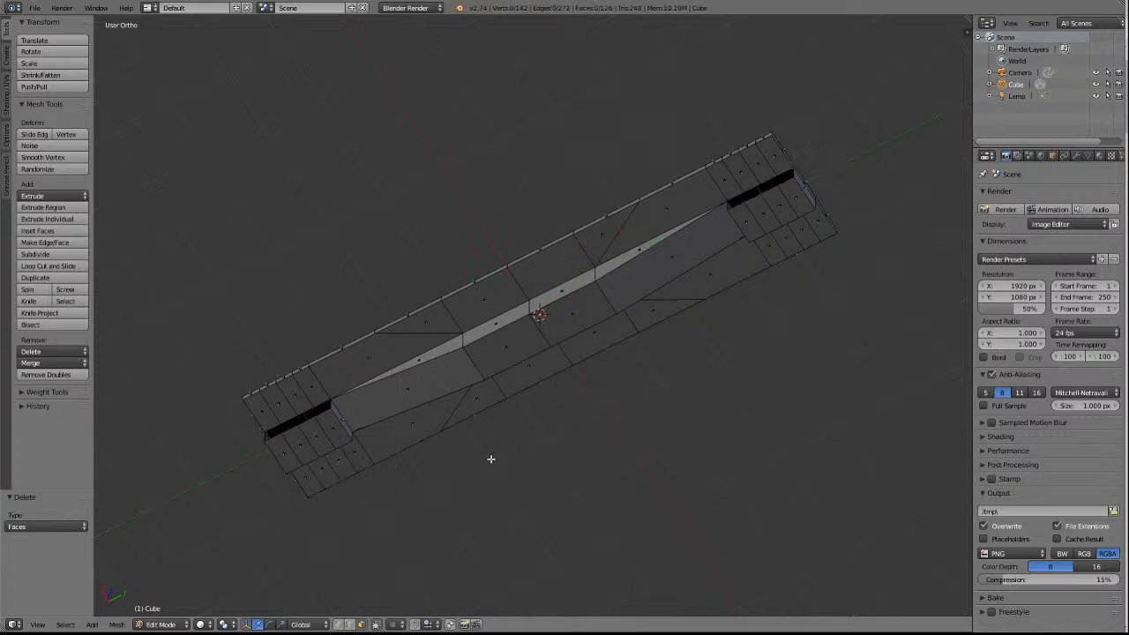
key("a")
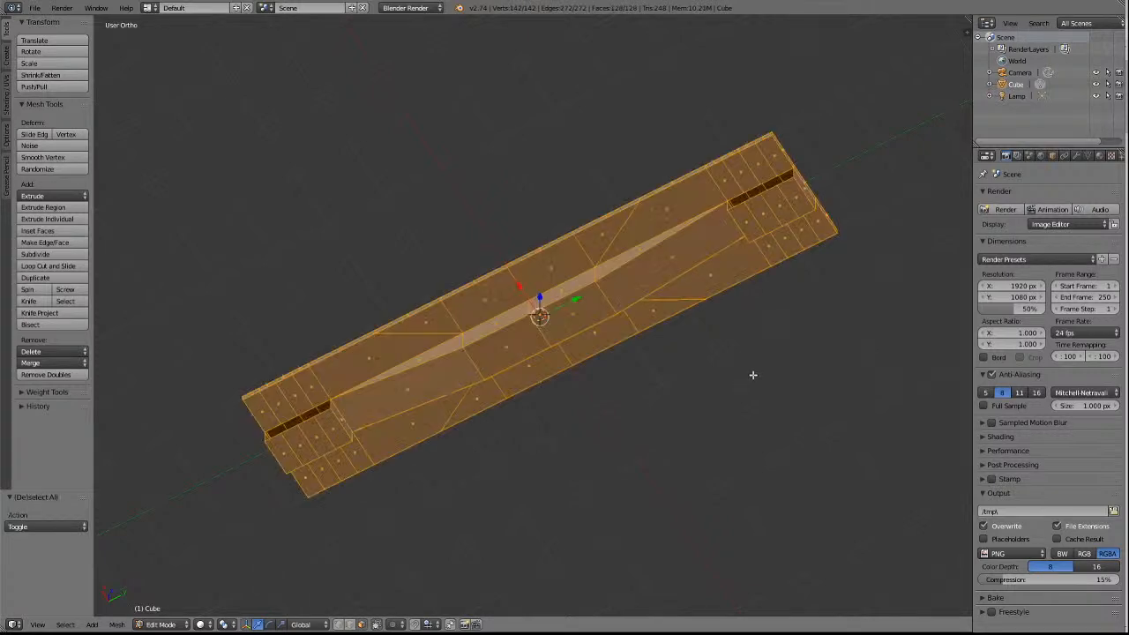
key("a")
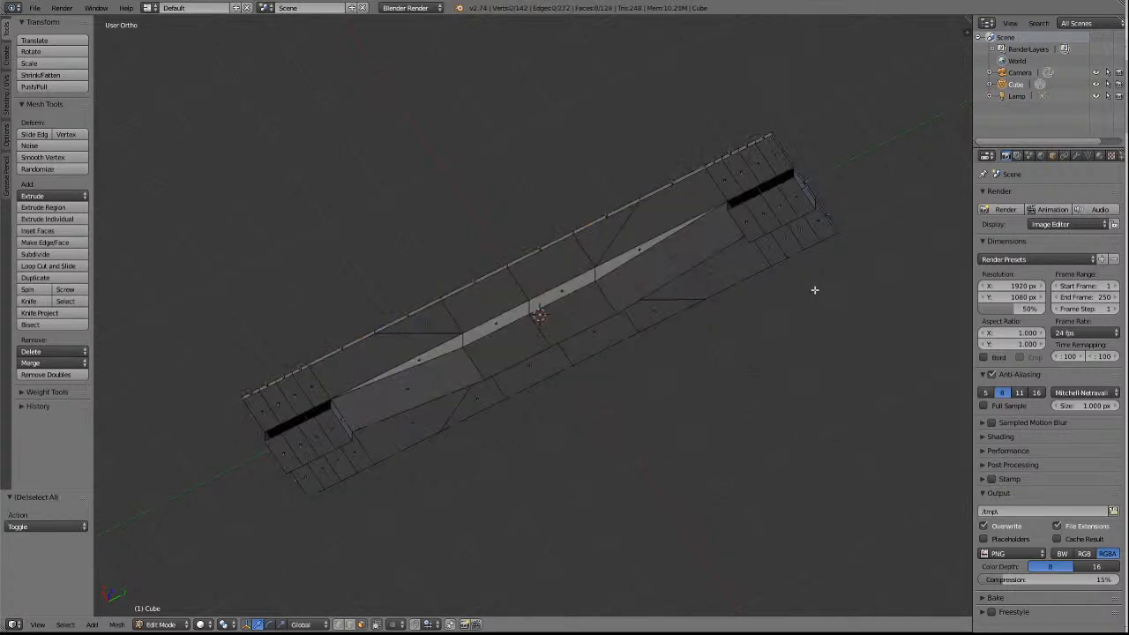
Delete the four outermost underside corner faces beside the lowered blocks, two at each end of the underframe.
key("KP_8")
key("KP_8")
key("KP_8")
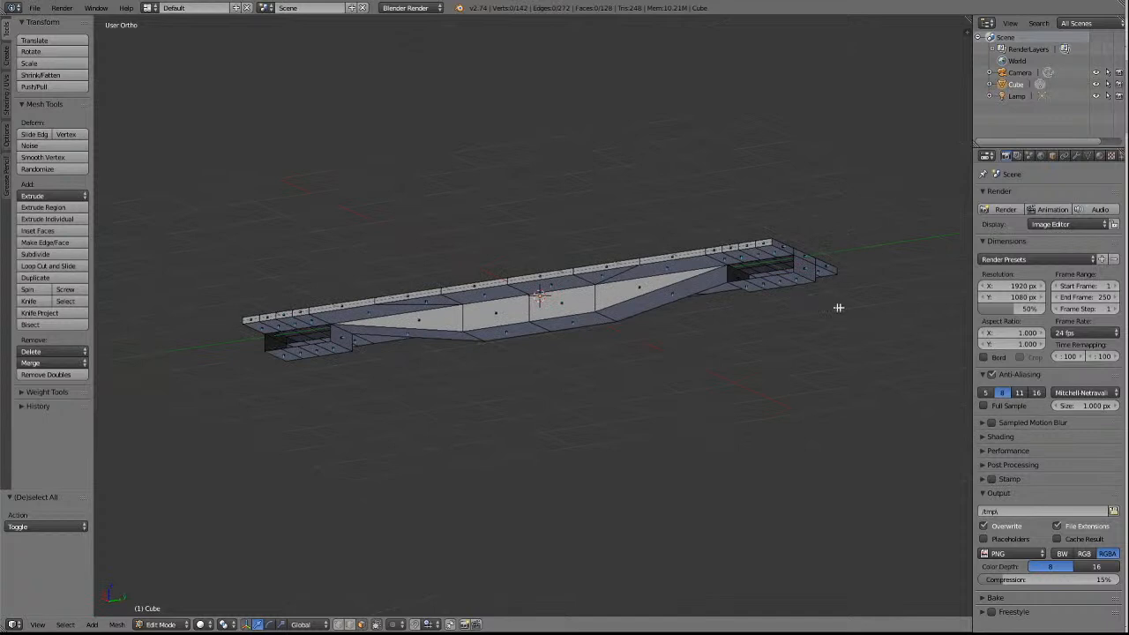
scroll(834, 307, "up", 2)
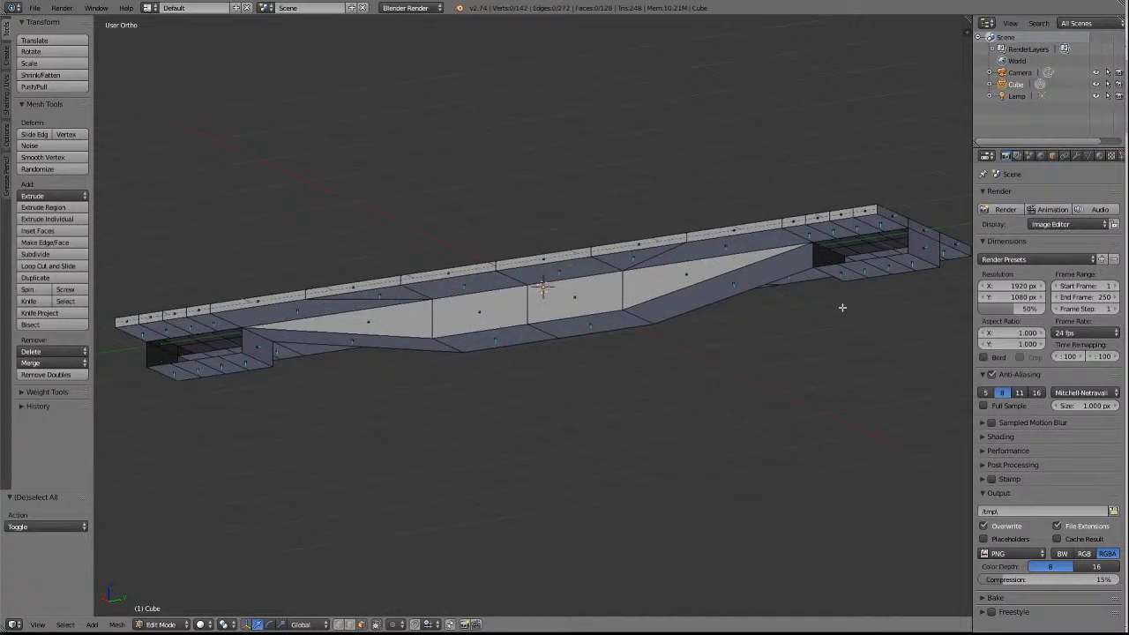
right_click(882, 225)
right_click(140, 332, "shift")
right_click(942, 254, "shift")
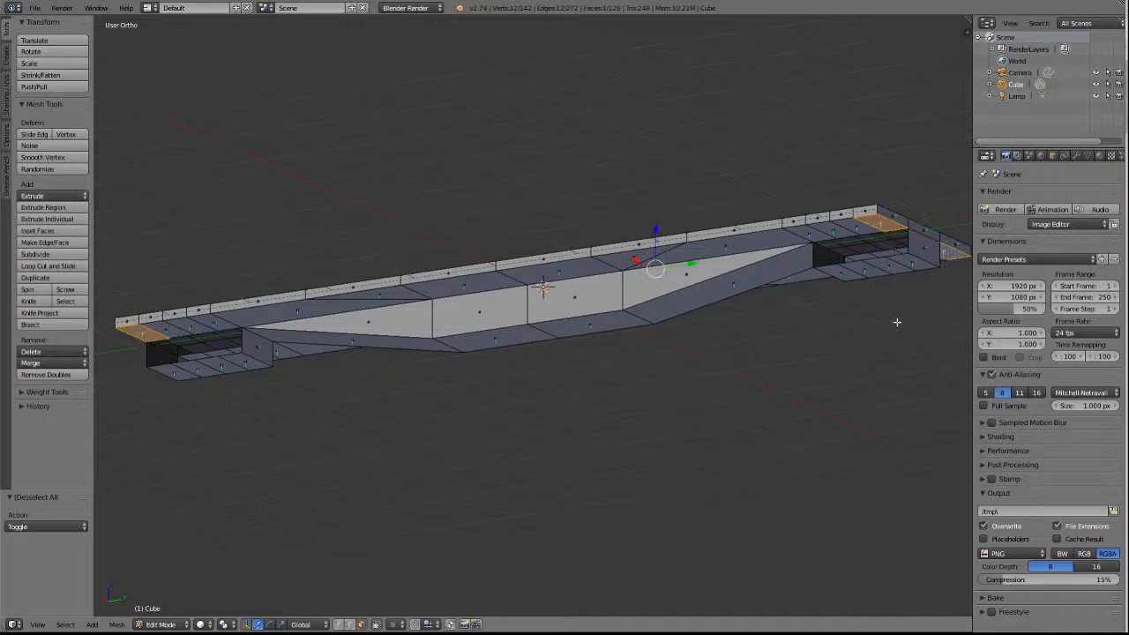
key("KP_2")
key("KP_2")
key("KP_2")
key("KP_2")
key("KP_2")
scroll(842, 337, "down", 4)
right_click(377, 456, "shift")
key("x")
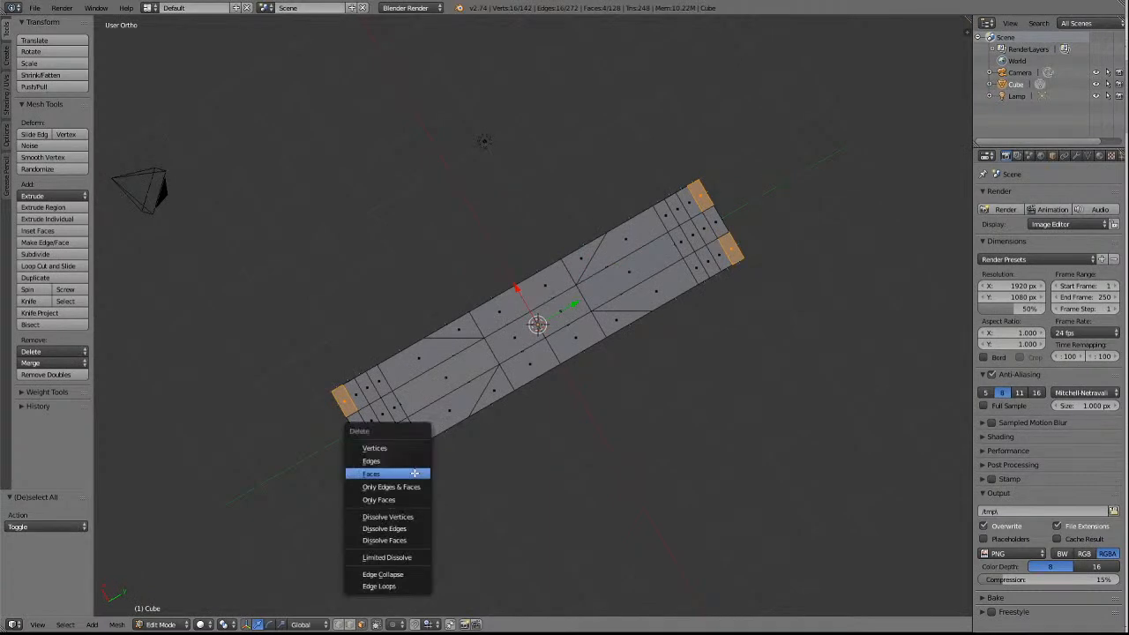
left_click(415, 477)
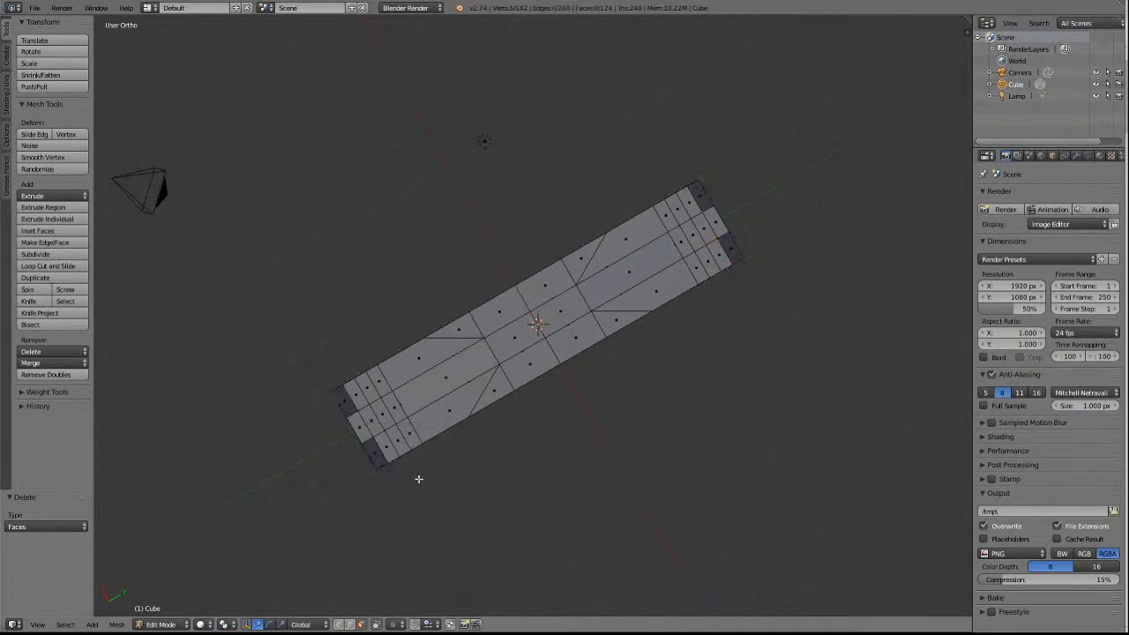
Switch to vertex select mode and get a close view of the +Y end's open underside corners with nothing selected.
key("KP_8")
key("KP_8")
key("KP_8")
key("KP_8")
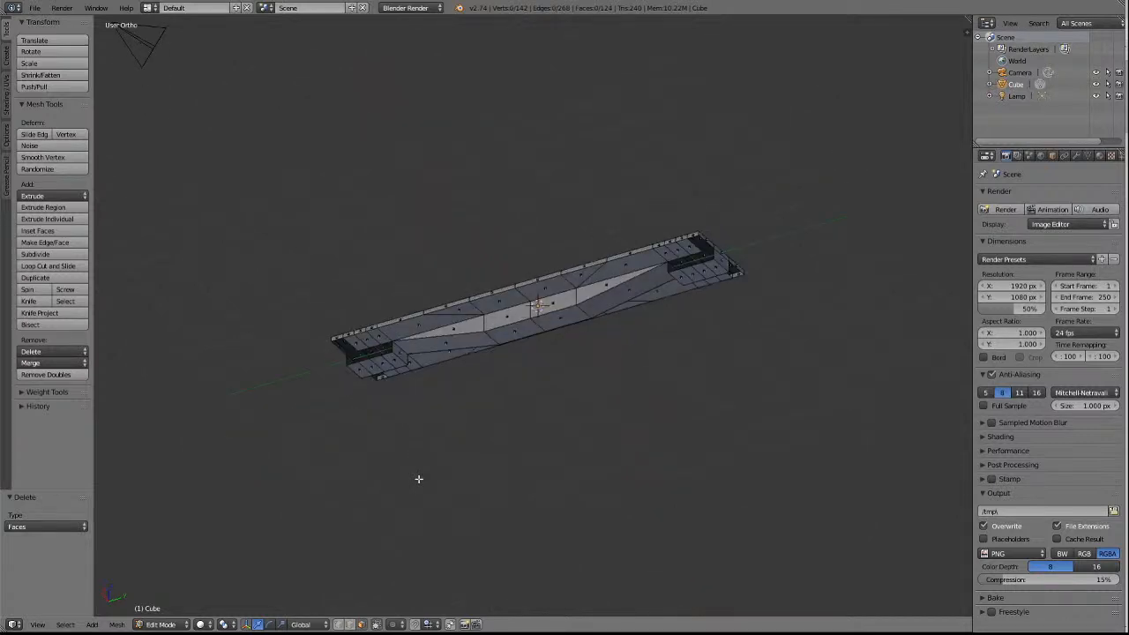
scroll(839, 467, "up", 4)
scroll(839, 454, "down", 2)
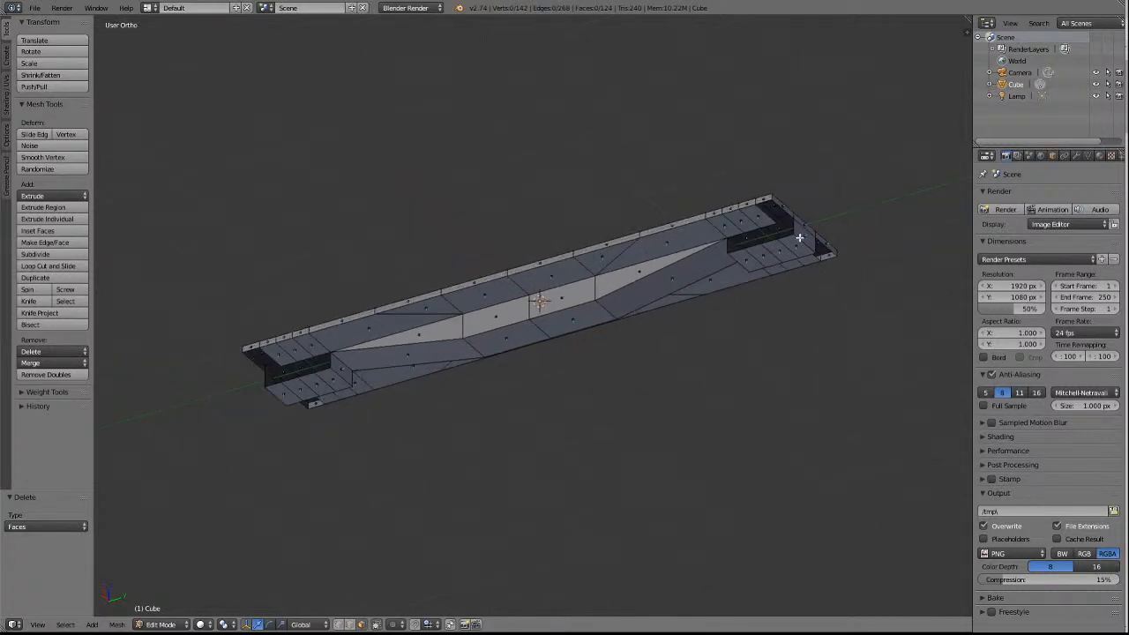
key("a")
key("a")
left_click(338, 625)
right_click(795, 235)
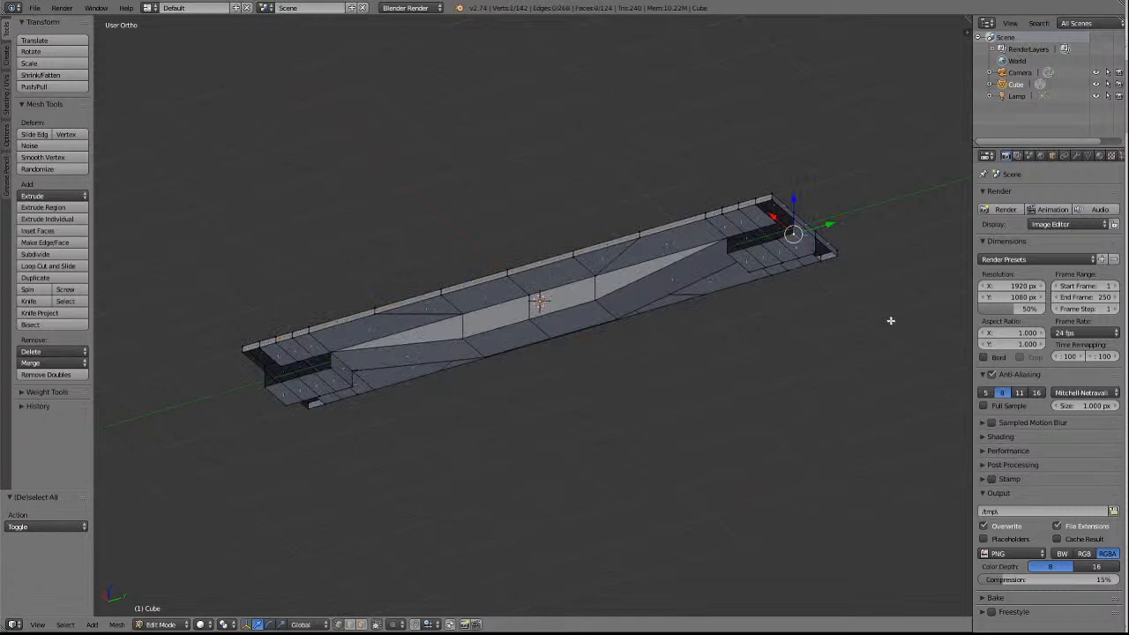
right_click(771, 201, "shift")
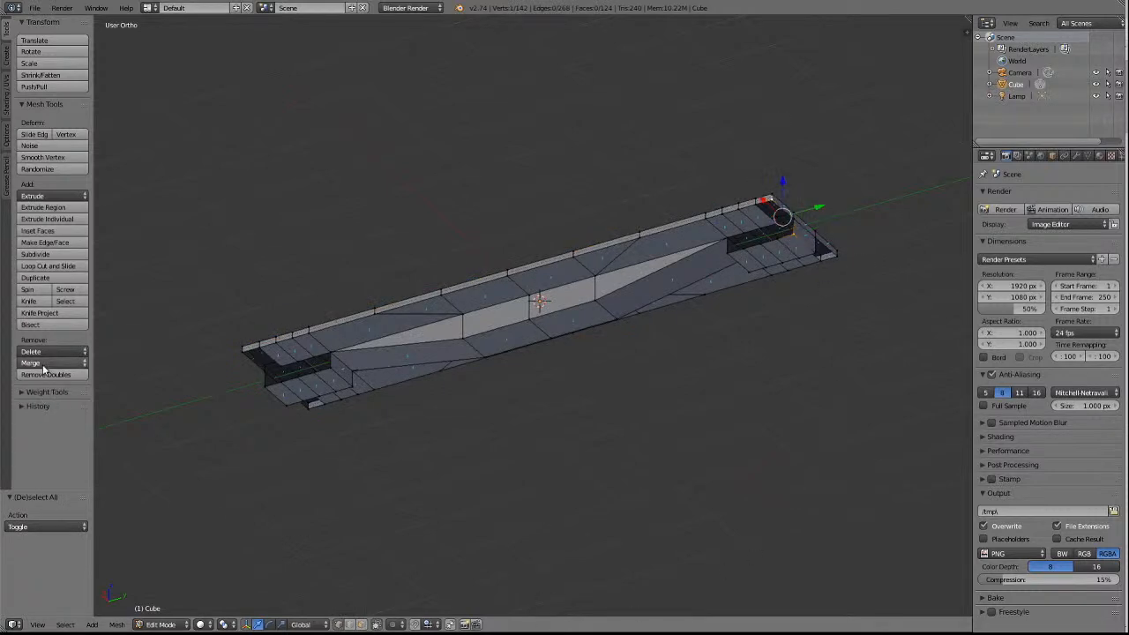
key("KP_Decimal")
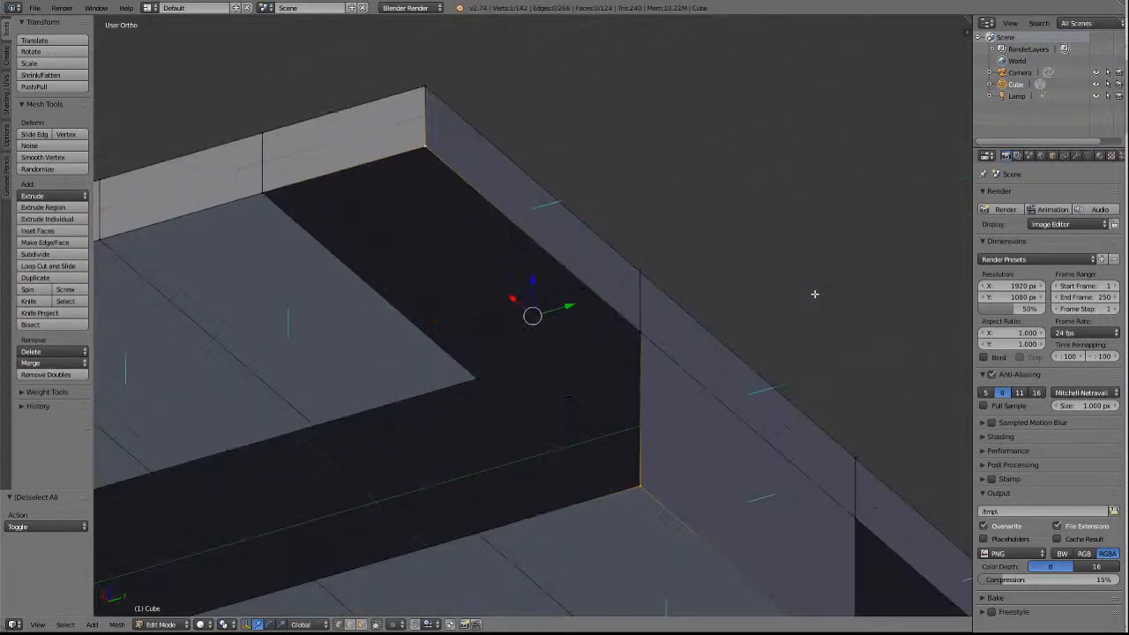
middle_click_drag(803, 312, 602, 418)
scroll(609, 397, "down", 2)
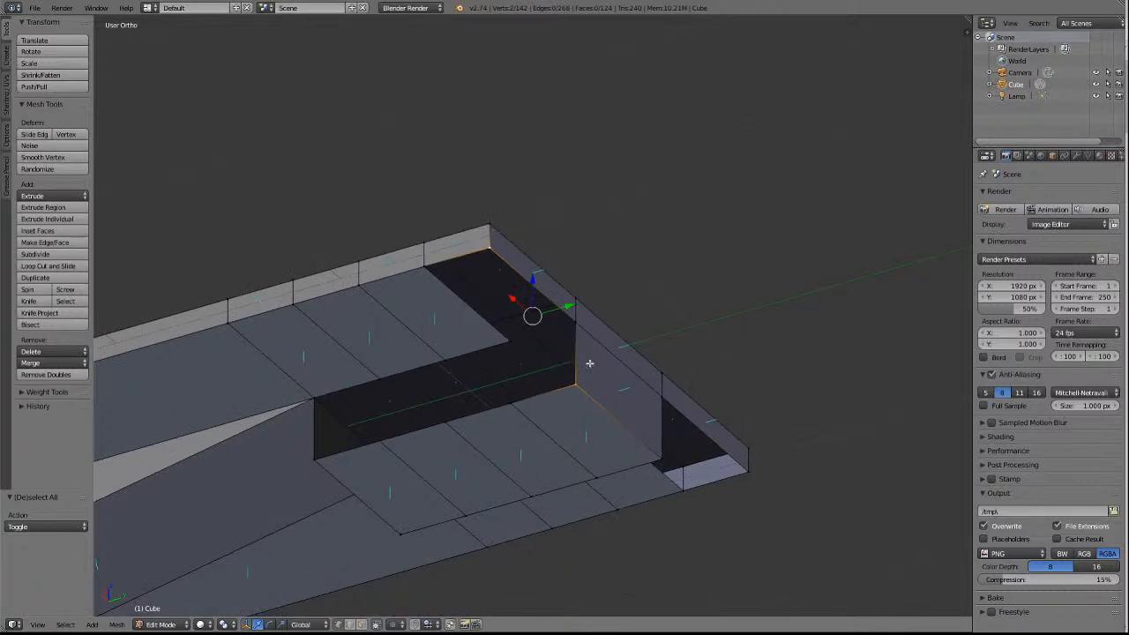
key("a")
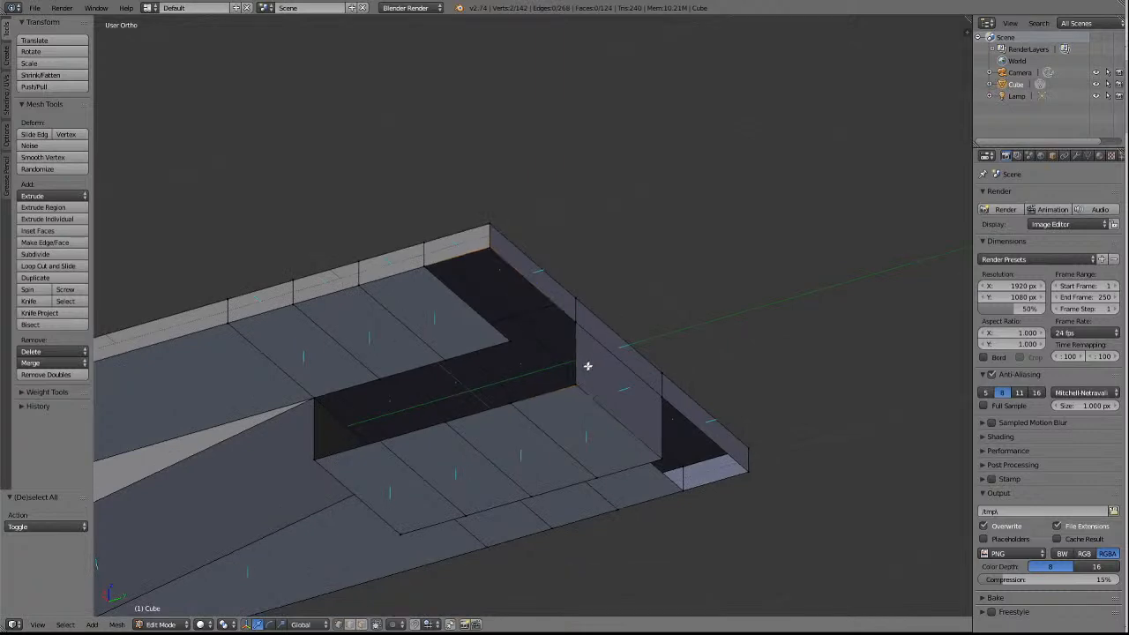
Try to merge the +X upper and lower block vertices at the +Y end into the outer corner vertex with At Last, then undo.
right_click(580, 321)
right_click(576, 383)
right_click(490, 244, "shift")
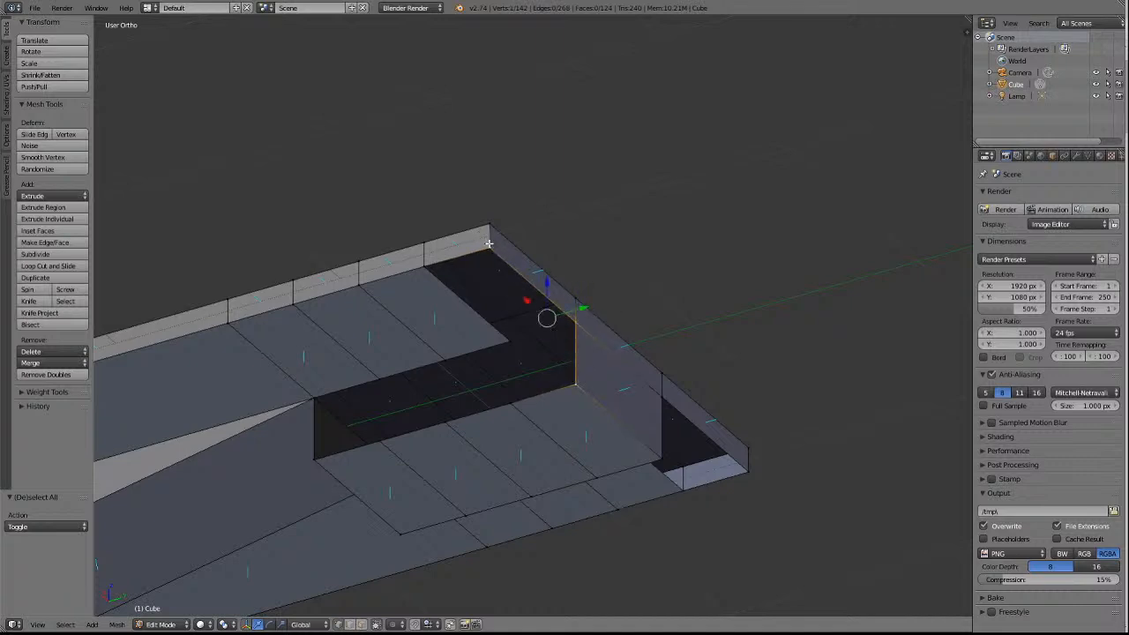
left_click(55, 365)
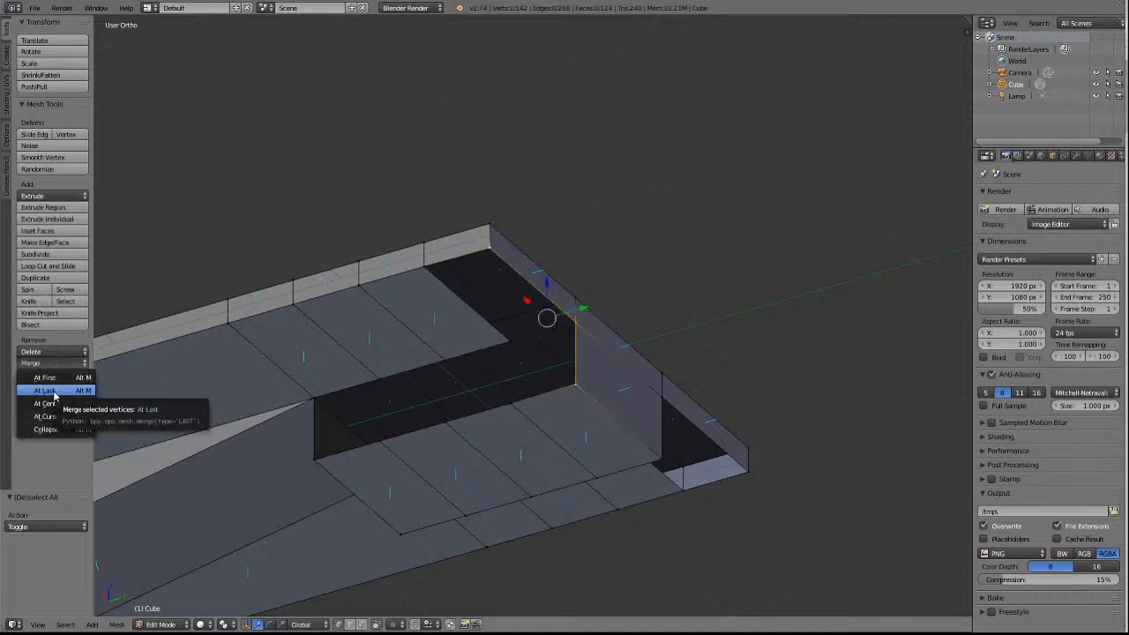
left_click(44, 390)
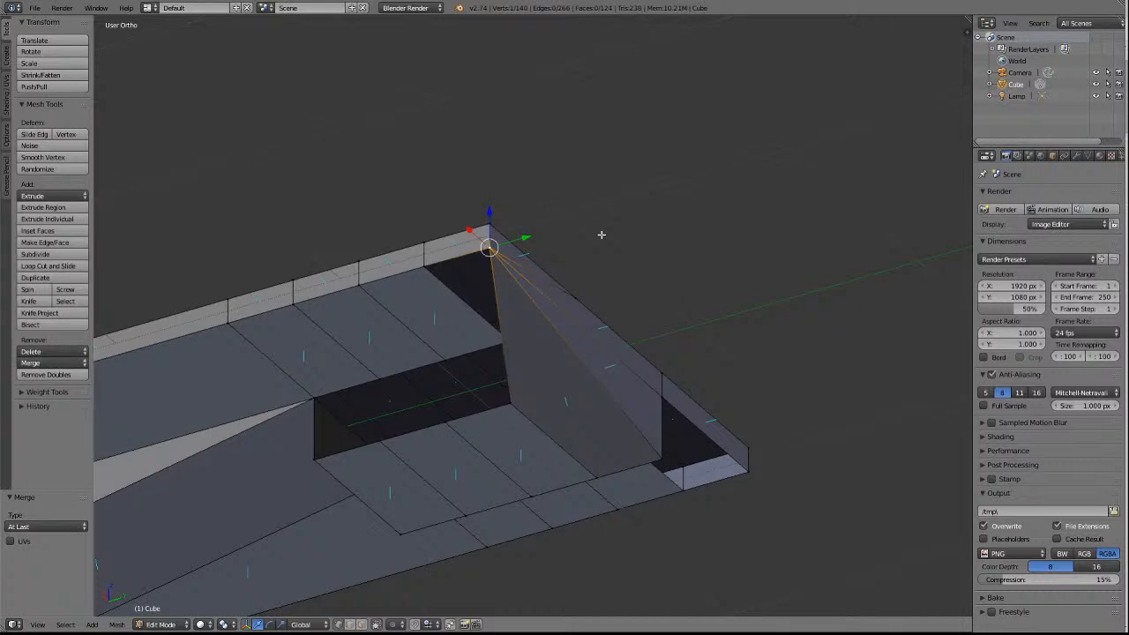
key("ctrl+z")
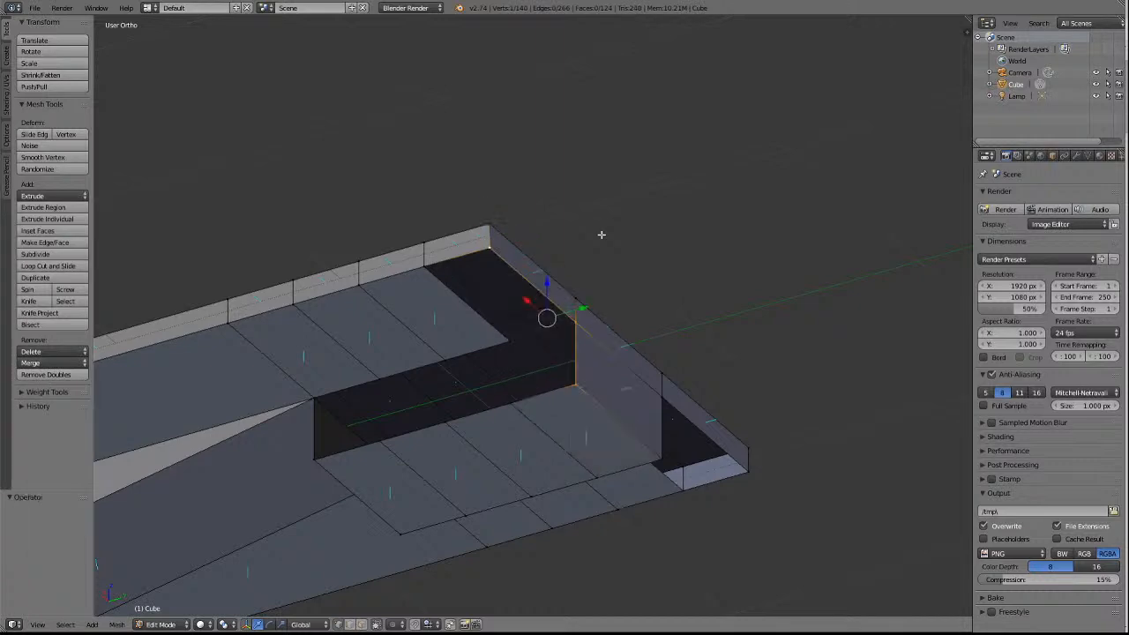
key("a")
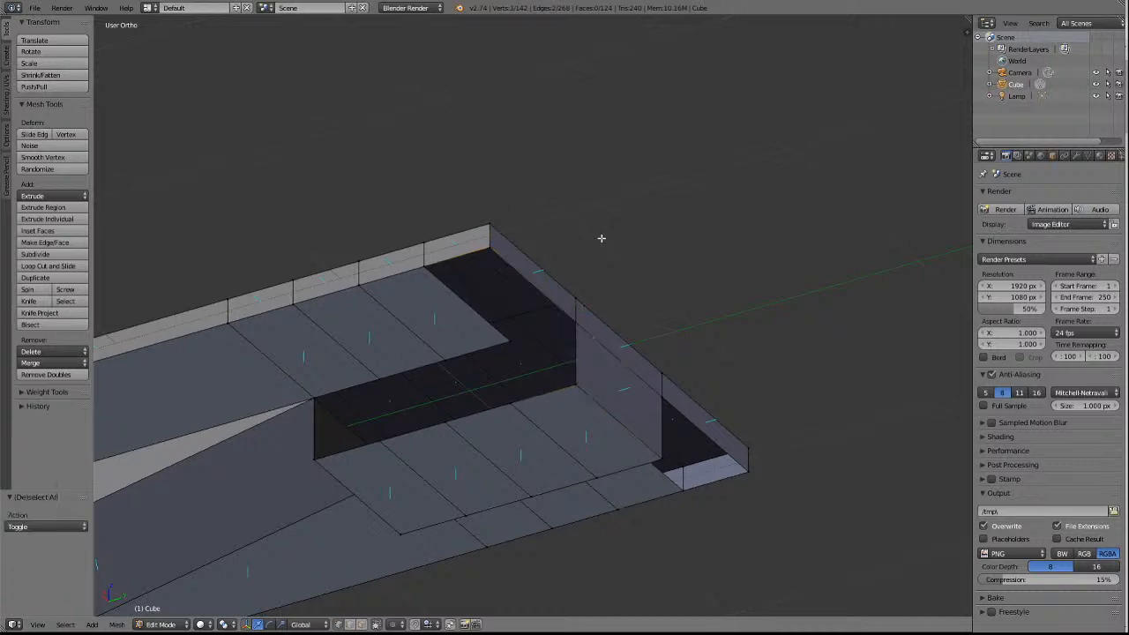
Merge the +X upper block vertex on the +Y end face into the block's lower corner with At Last and clear the selection.
right_click(575, 323)
right_click(577, 382, "shift")
left_click(52, 362)
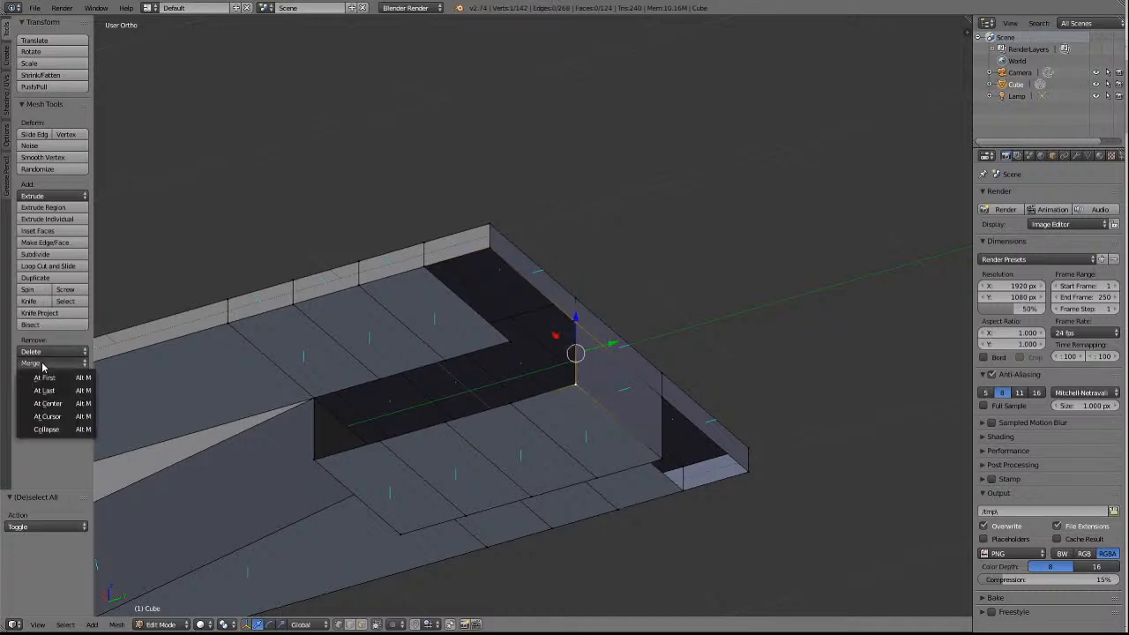
left_click(47, 391)
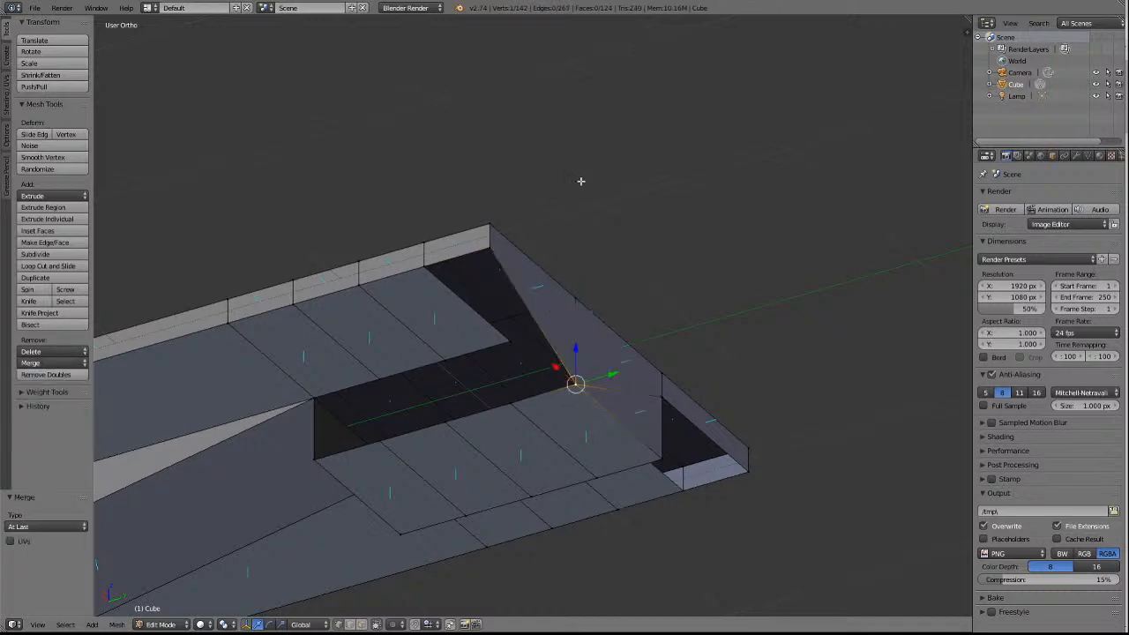
key("a")
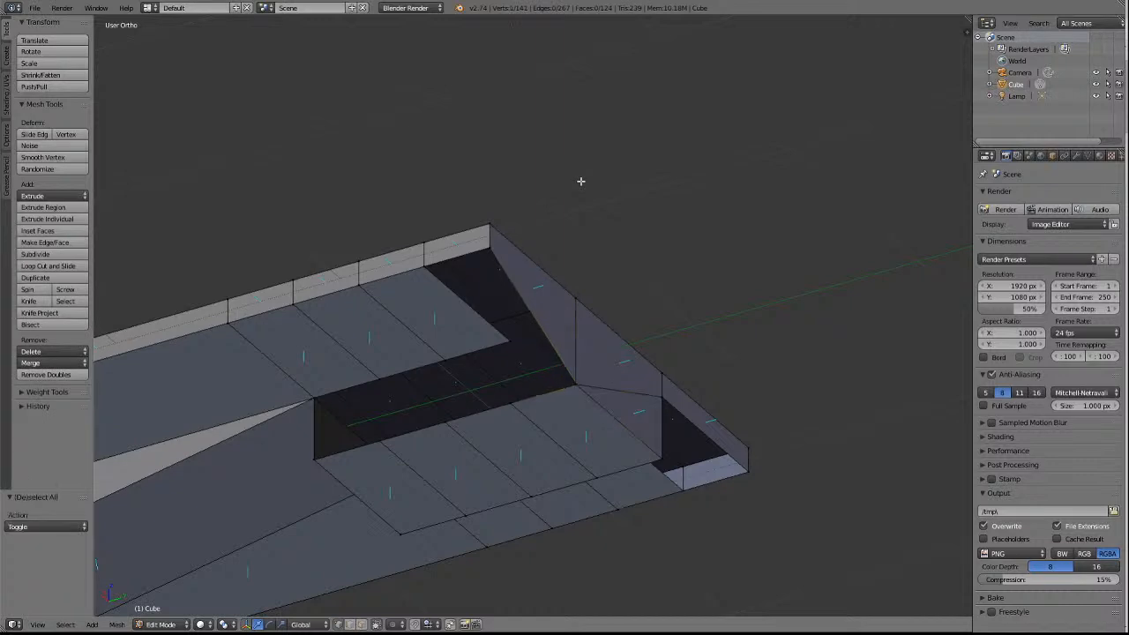
Merge the −X upper block vertex on the +Y end face into the block's lower corner with At Last and clear the selection.
right_click(664, 398)
right_click(662, 460, "shift")
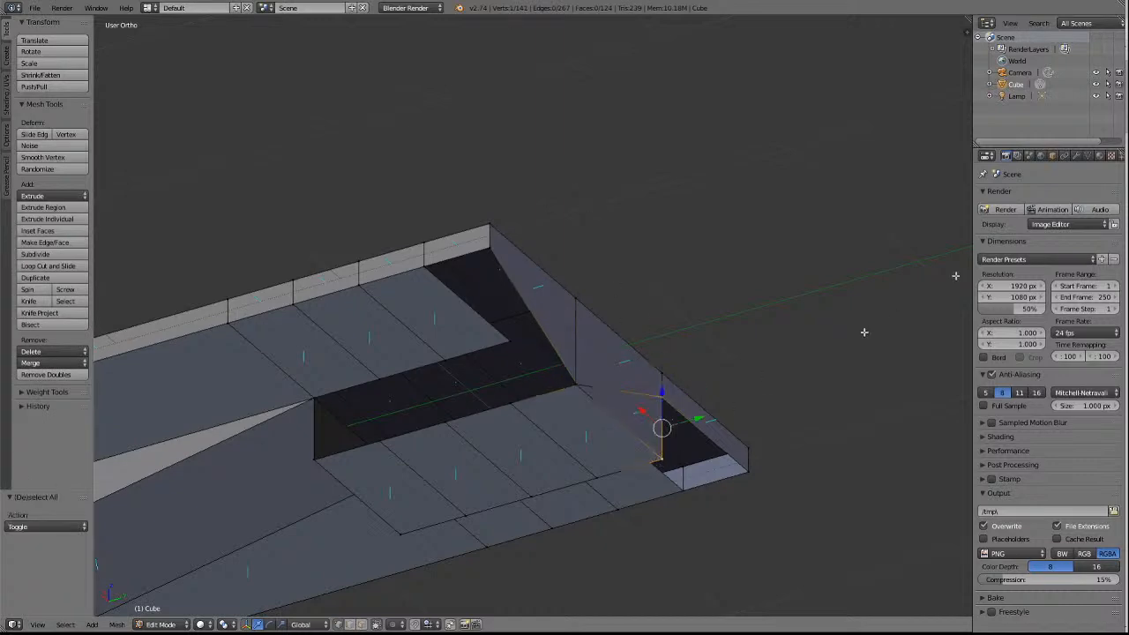
left_click(44, 363)
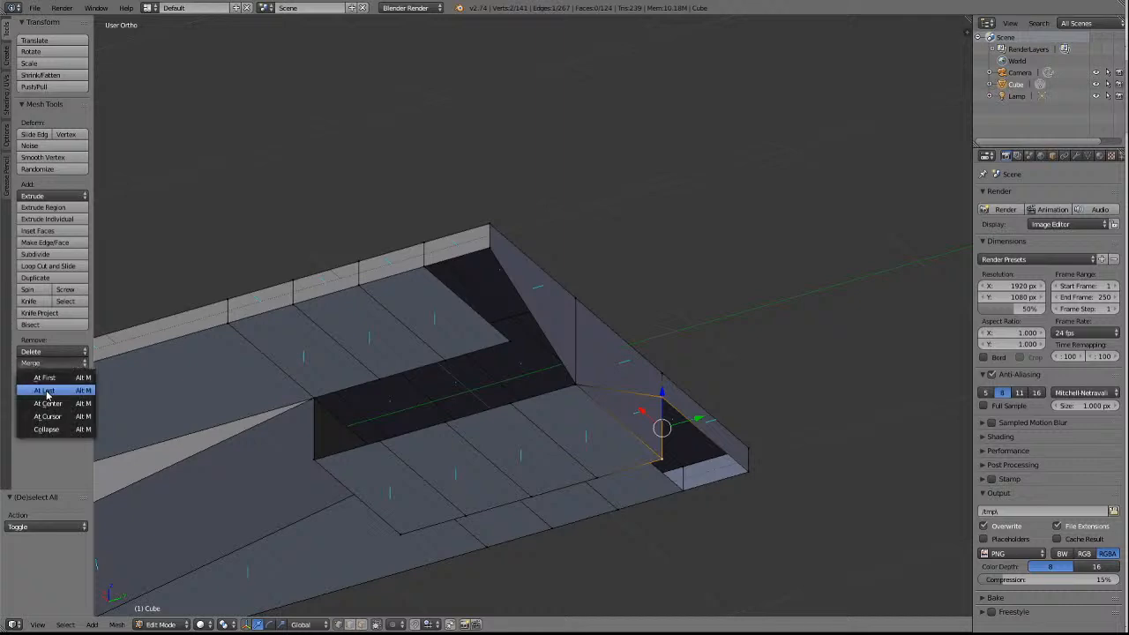
left_click(47, 395)
key("a")
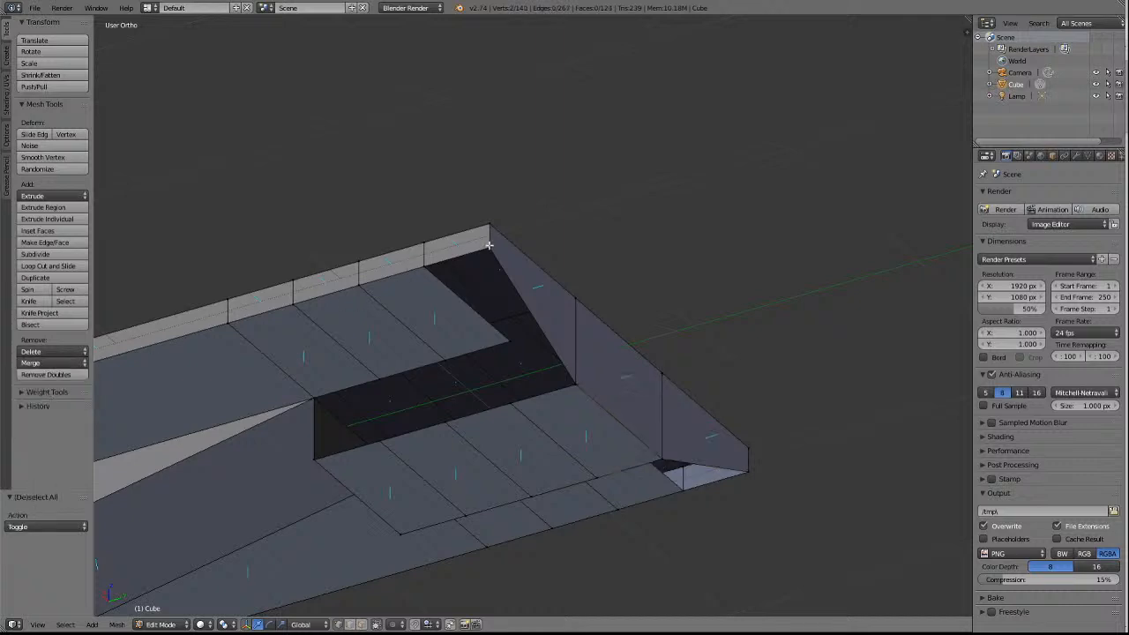
key("KP_6")
key("KP_6")
key("KP_6")
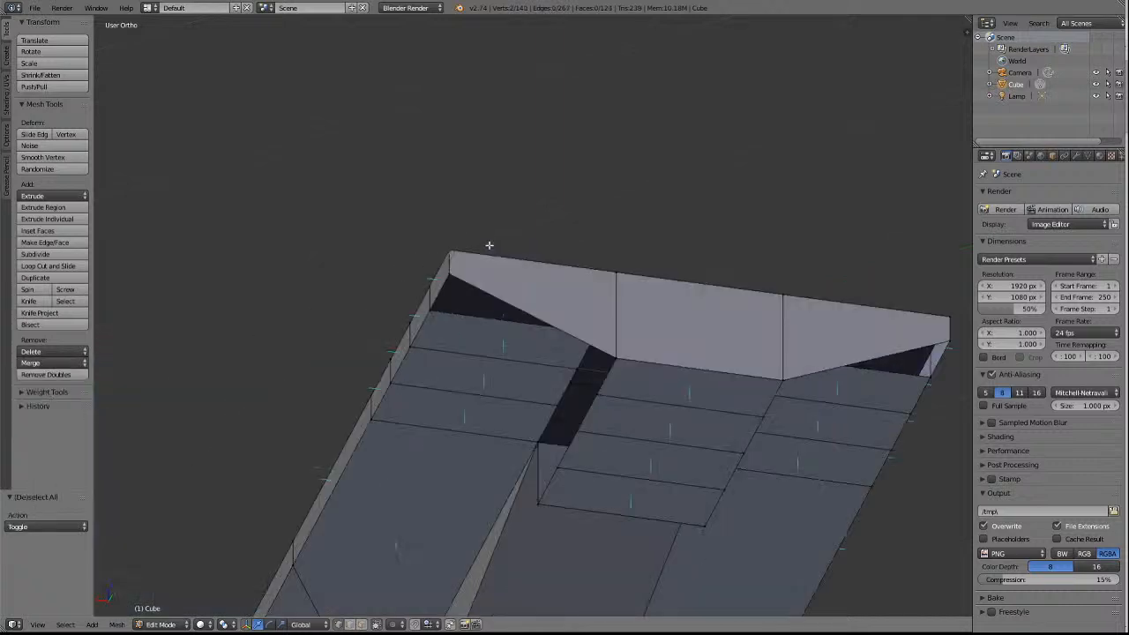
key("KP_6")
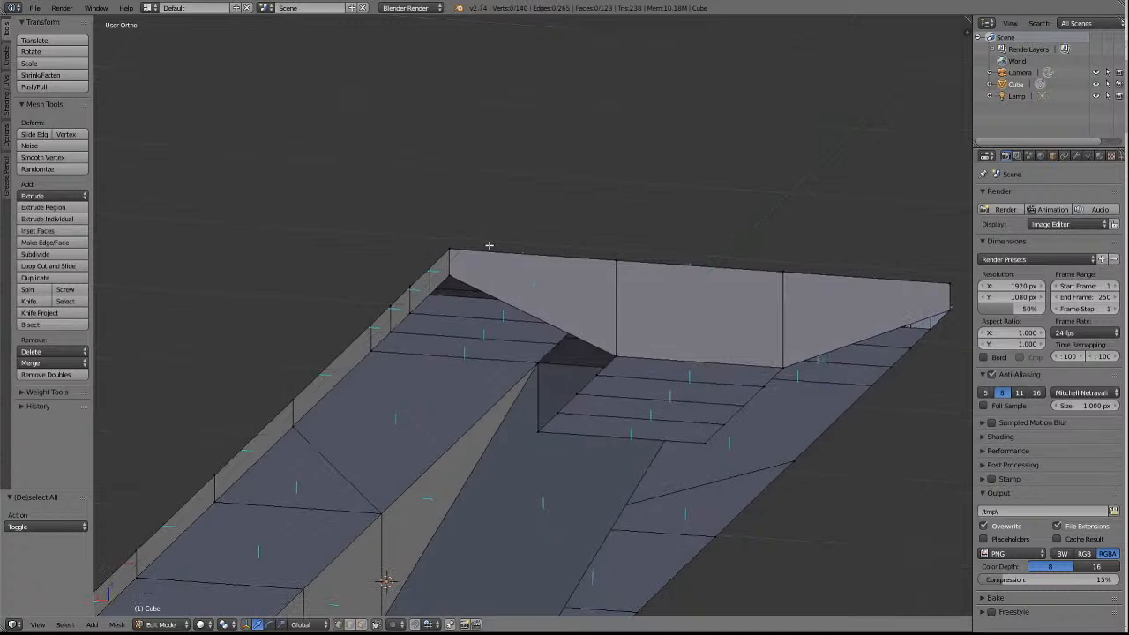
Examine the tapered +Y end of the underframe in profile, from the side and from underneath.
key("KP_8")
key("KP_8")
key("KP_8")
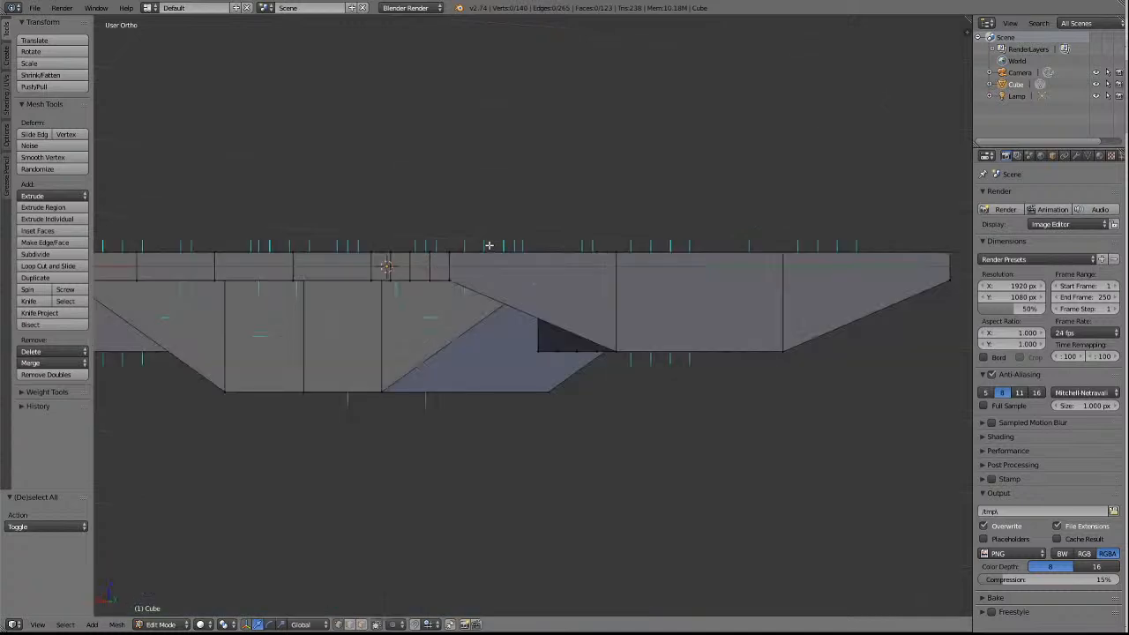
key("KP_6")
key("KP_6")
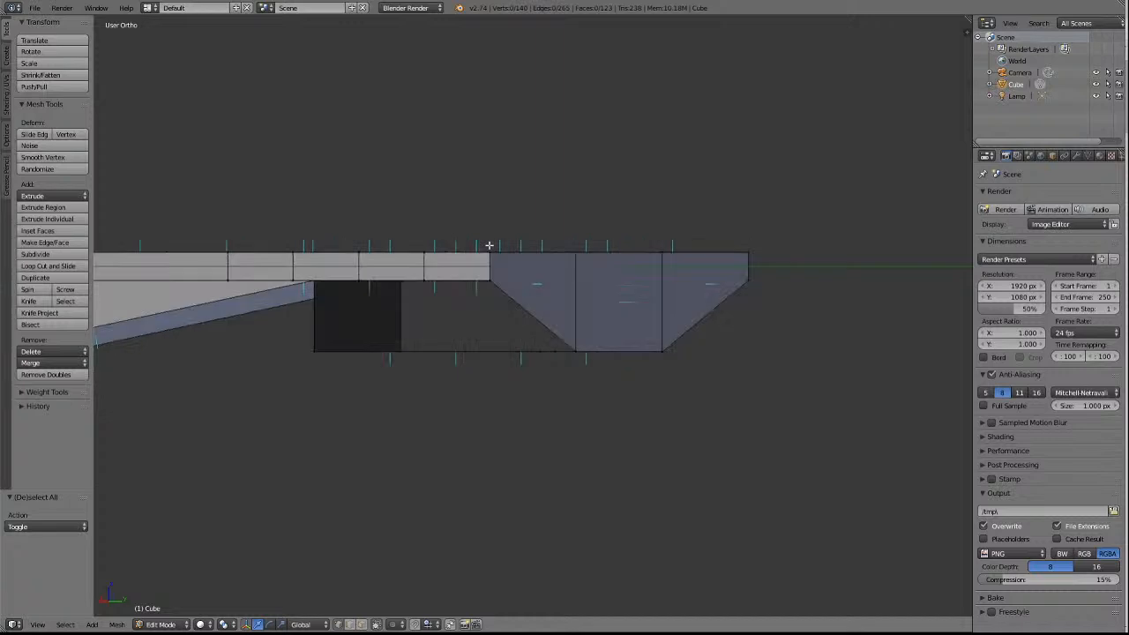
scroll(573, 181, "down", 7)
scroll(622, 106, "down", 3)
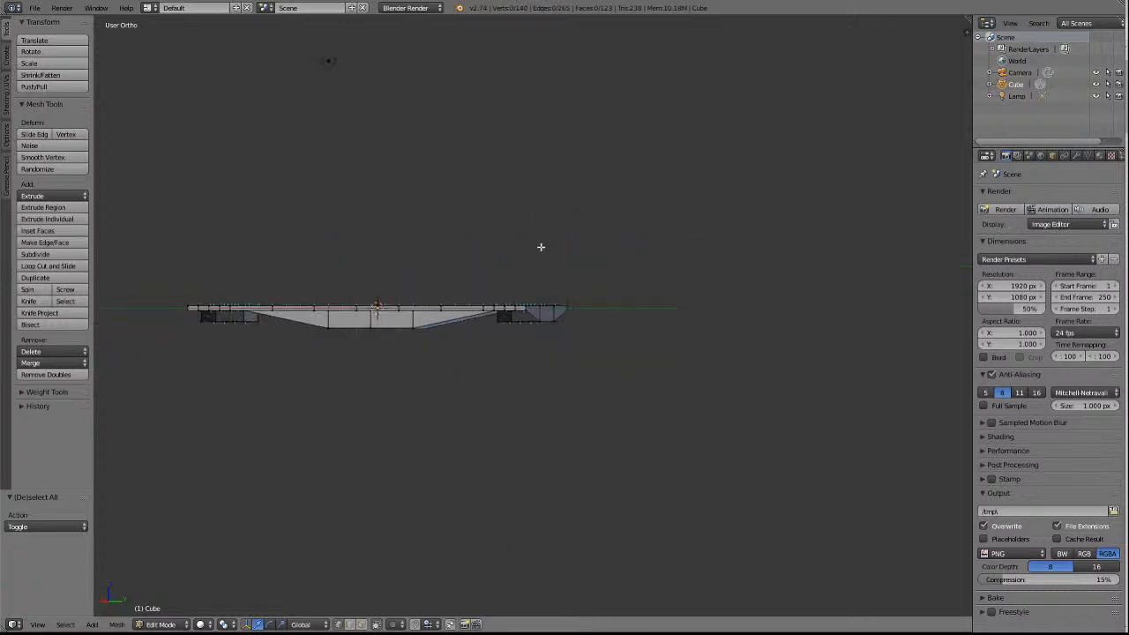
scroll(484, 301, "up", 5)
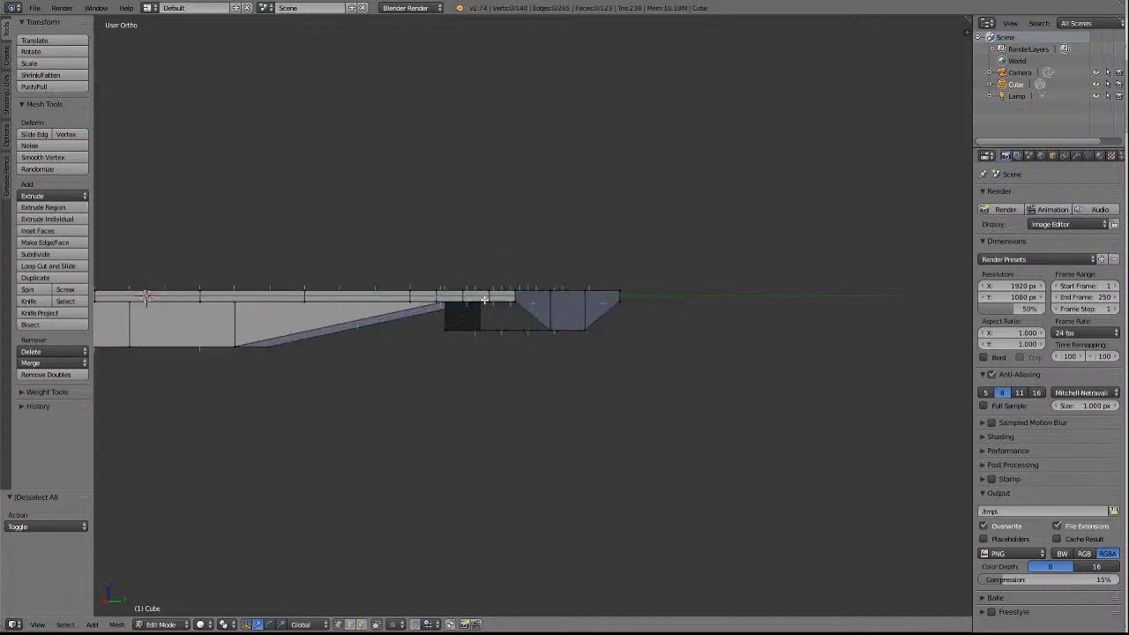
key("KP_6")
key("KP_6")
key("KP_6")
key("KP_6")
key("KP_6")
key("KP_6")
key("KP_6")
key("KP_6")
key("KP_6")
key("KP_6")
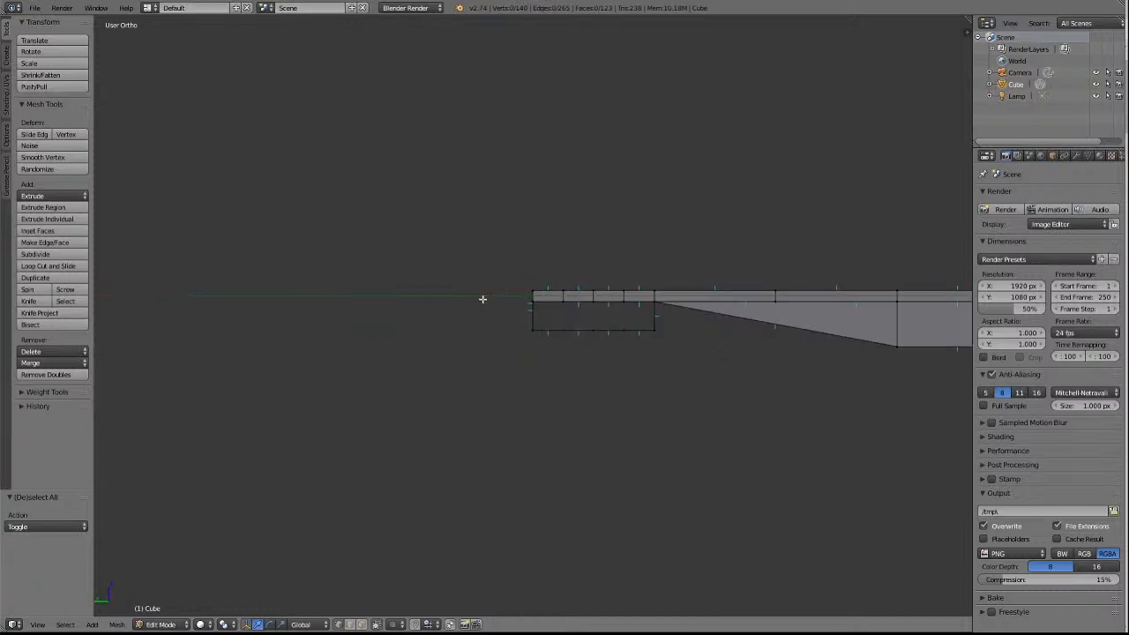
key("KP_2")
key("KP_2")
key("KP_2")
key("KP_2")
key("KP_2")
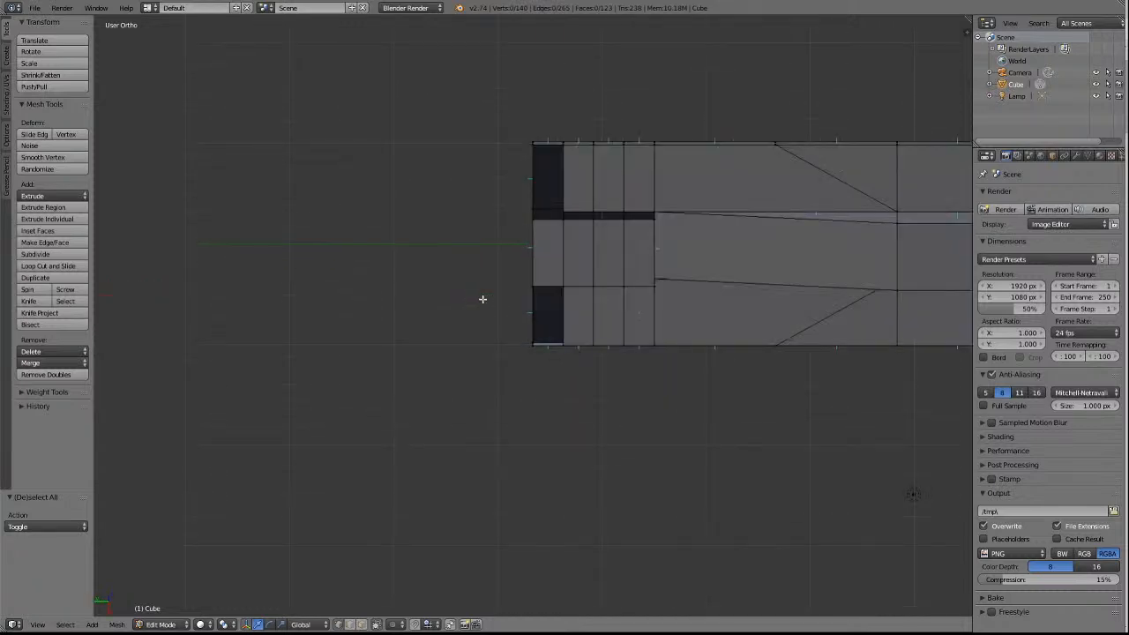
key("KP_2")
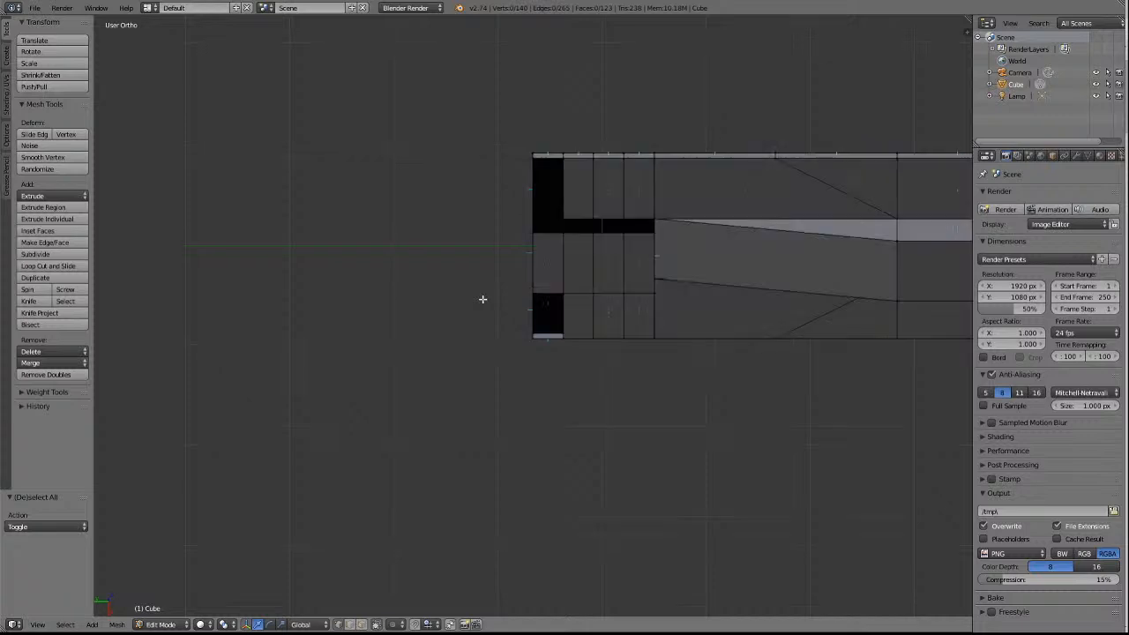
key("KP_2")
key("KP_2")
key("KP_4")
key("KP_4")
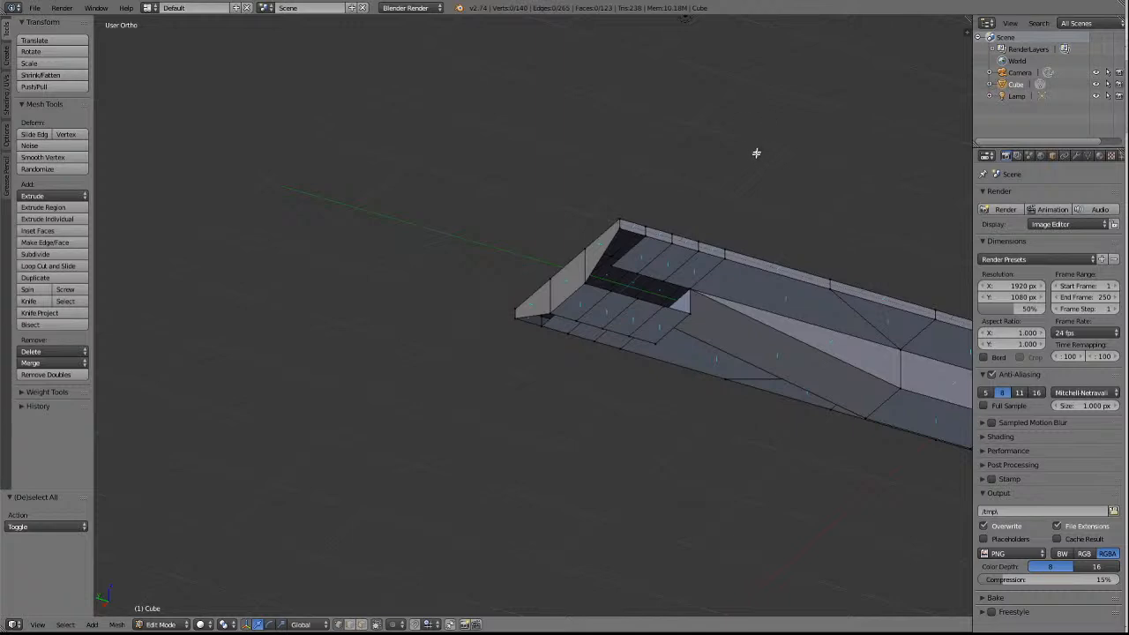
Extrude the centre block's −X underside edge beside the +Y end face about 0.422 towards −X.
key("a")
key("a")
scroll(852, 151, "up", 2)
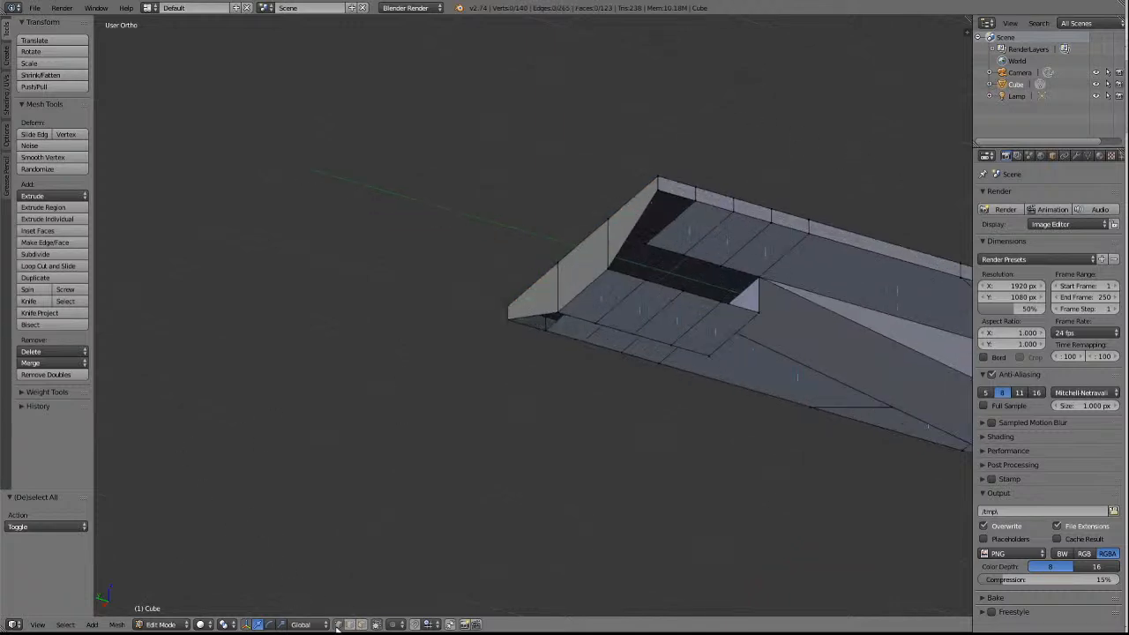
right_click(651, 245)
key("a")
right_click(625, 275)
key("g")
key("x")
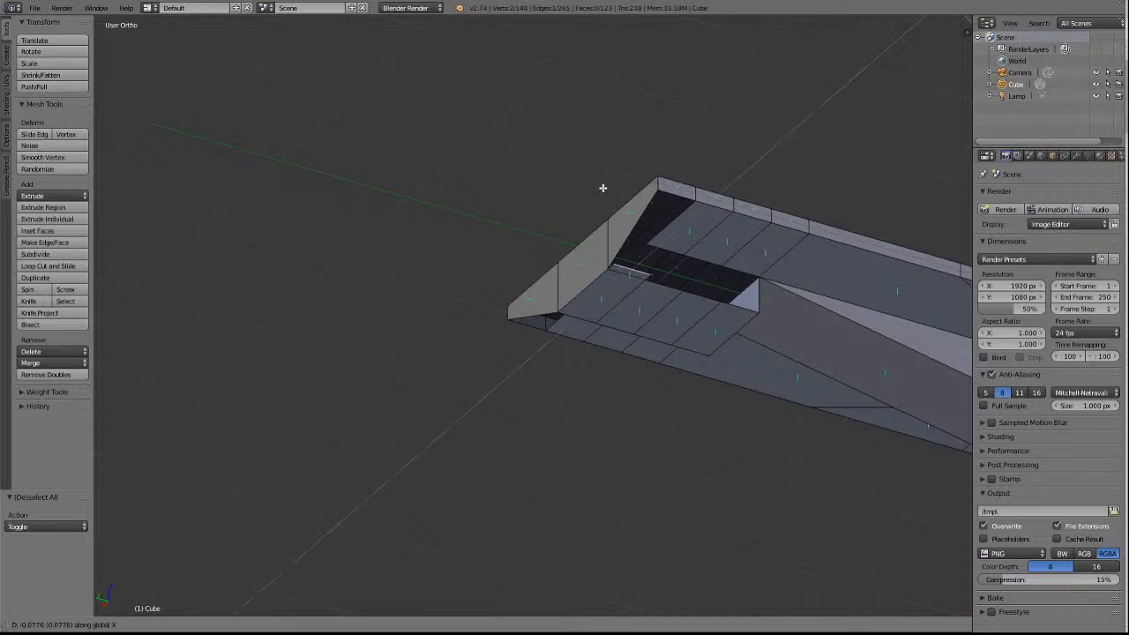
left_click(630, 167)
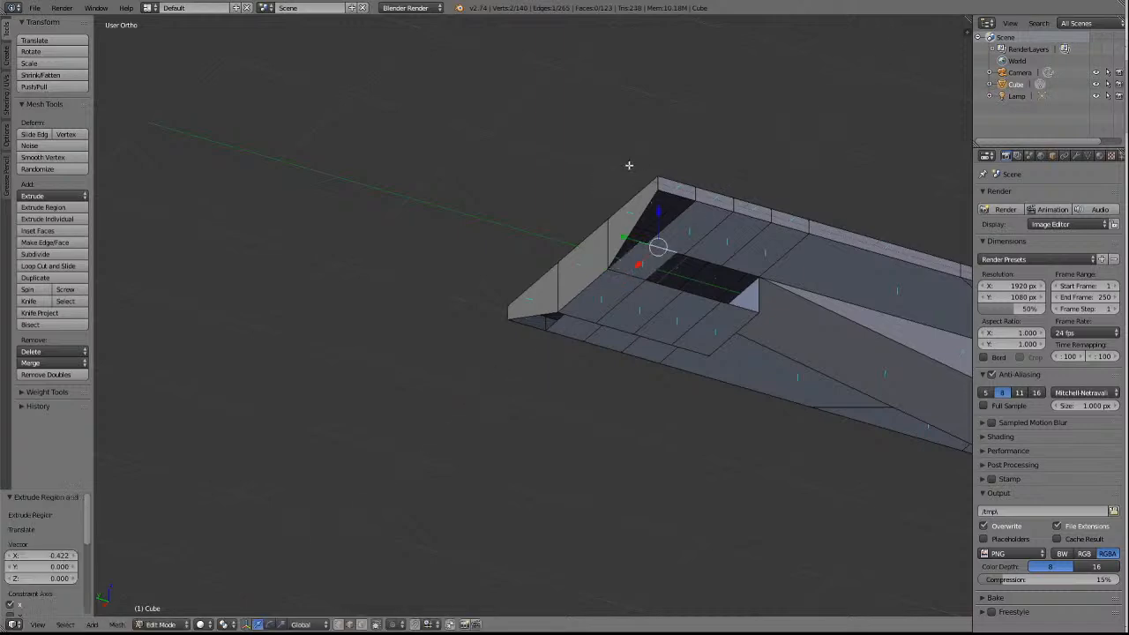
In vertex select mode, merge the extruded strip's outer vertex into the end face's −X lower corner with At Last and clear the selection.
left_click(341, 626)
key("a")
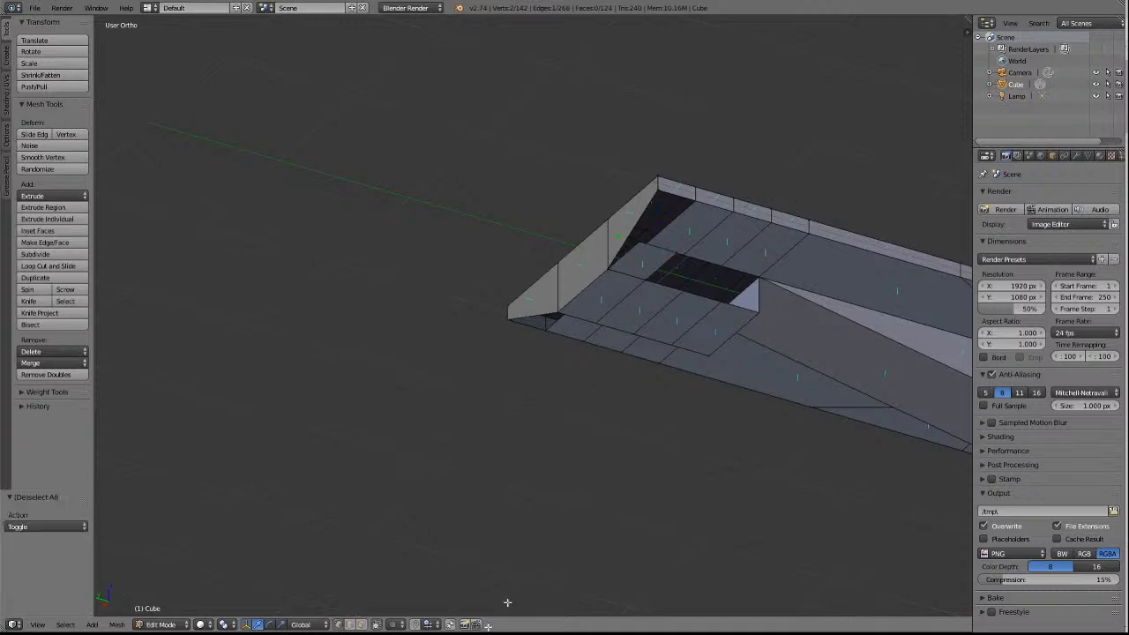
right_click(634, 245)
right_click(660, 189, "shift")
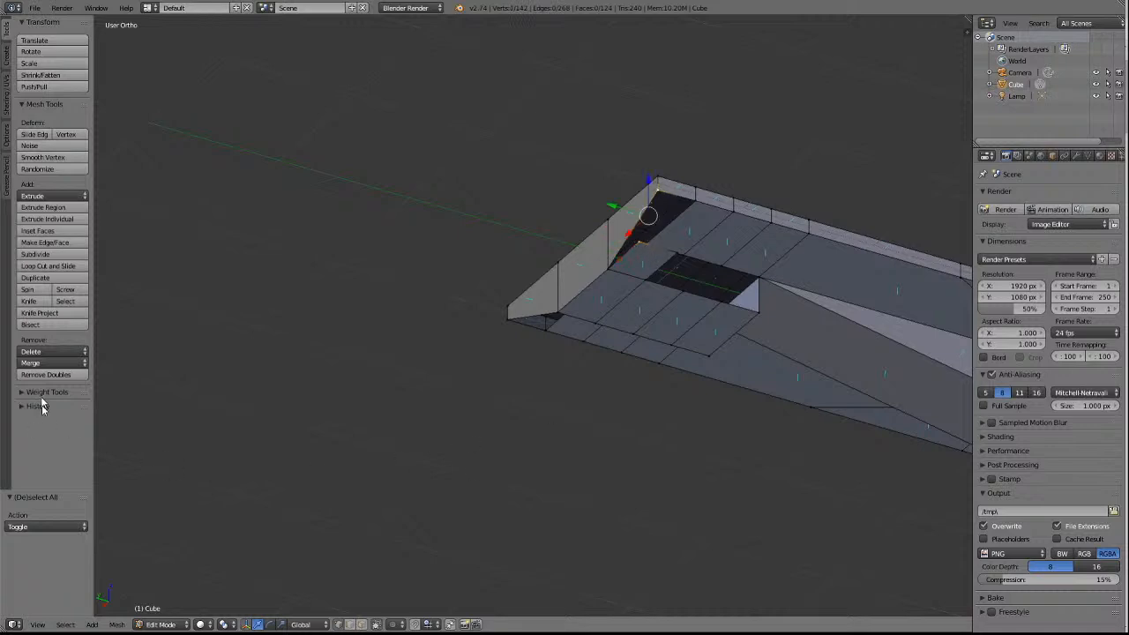
left_click(41, 363)
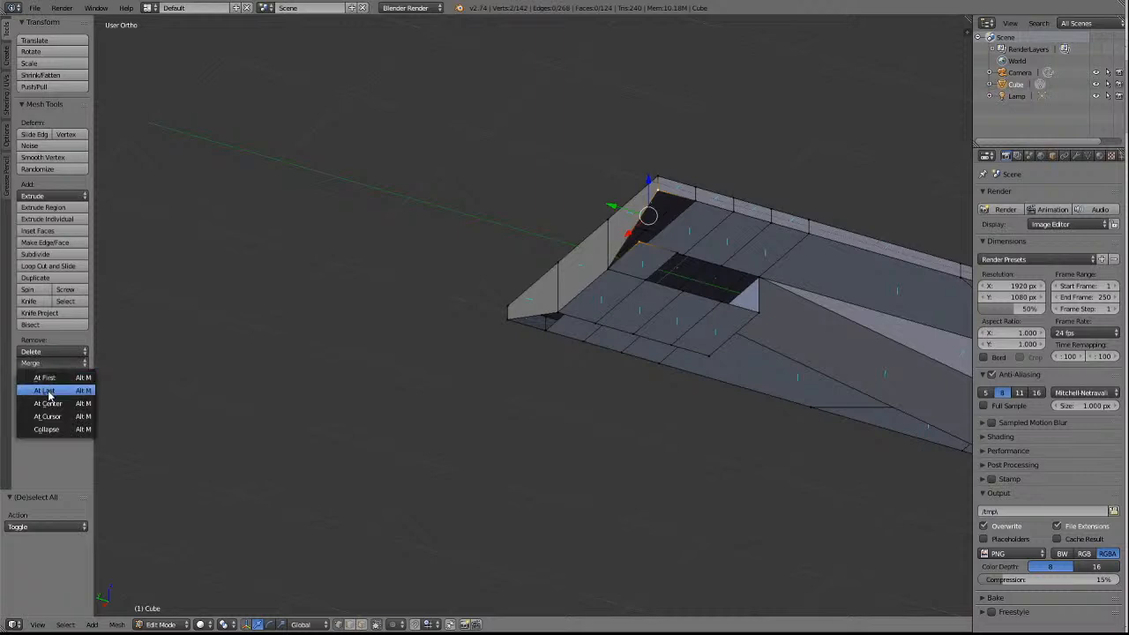
left_click(52, 394)
key("a")
Merge the extruded strip's inner vertex into the neighbouring −X side rail vertex with At Last and clear the selection.
right_click(676, 255)
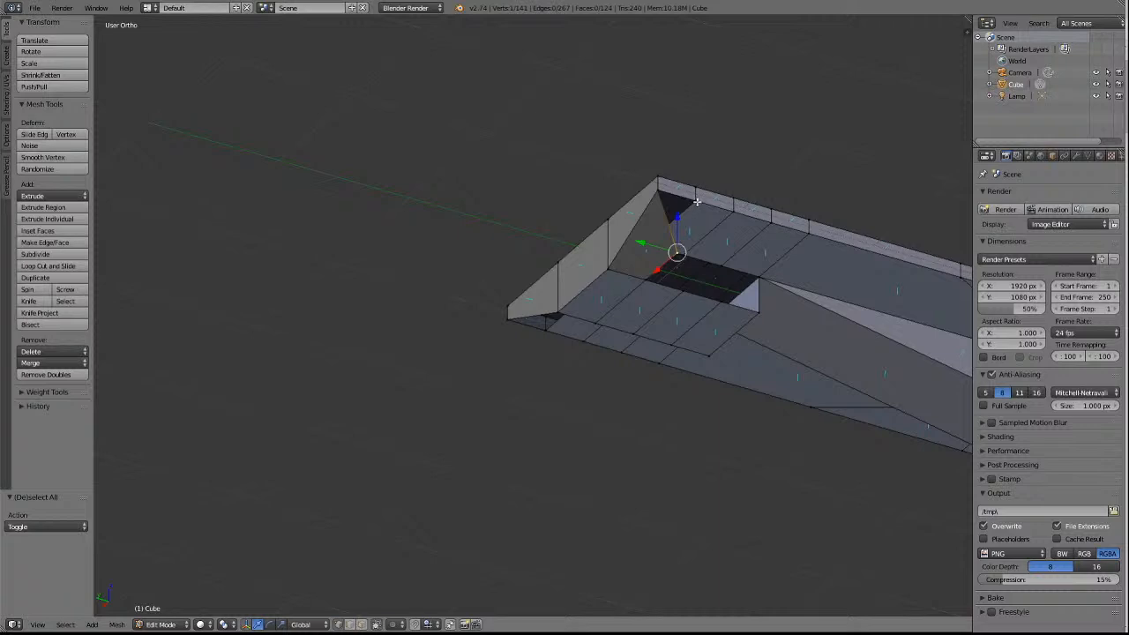
right_click(696, 202, "shift")
left_click(40, 363)
left_click(49, 390)
key("a")
Extrude the −X side panel's crosswise edge behind the sloped end face about 0.136 downwards along Z.
key("KP_6")
key("KP_6")
key("KP_6")
key("KP_6")
key("KP_6")
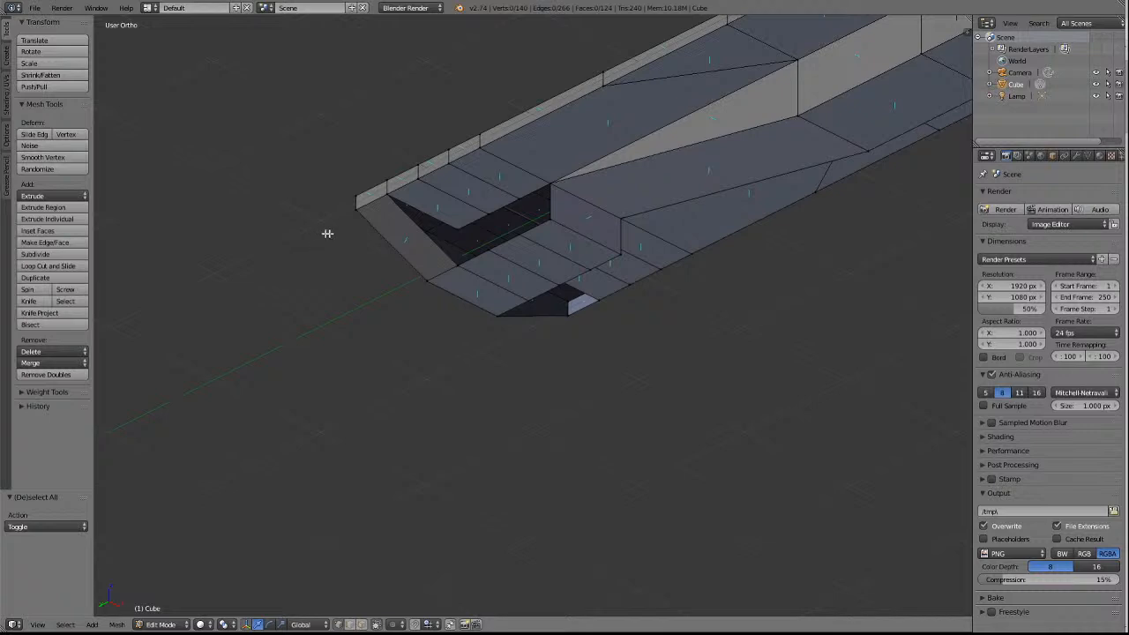
key("KP_6")
scroll(338, 240, "up", 2)
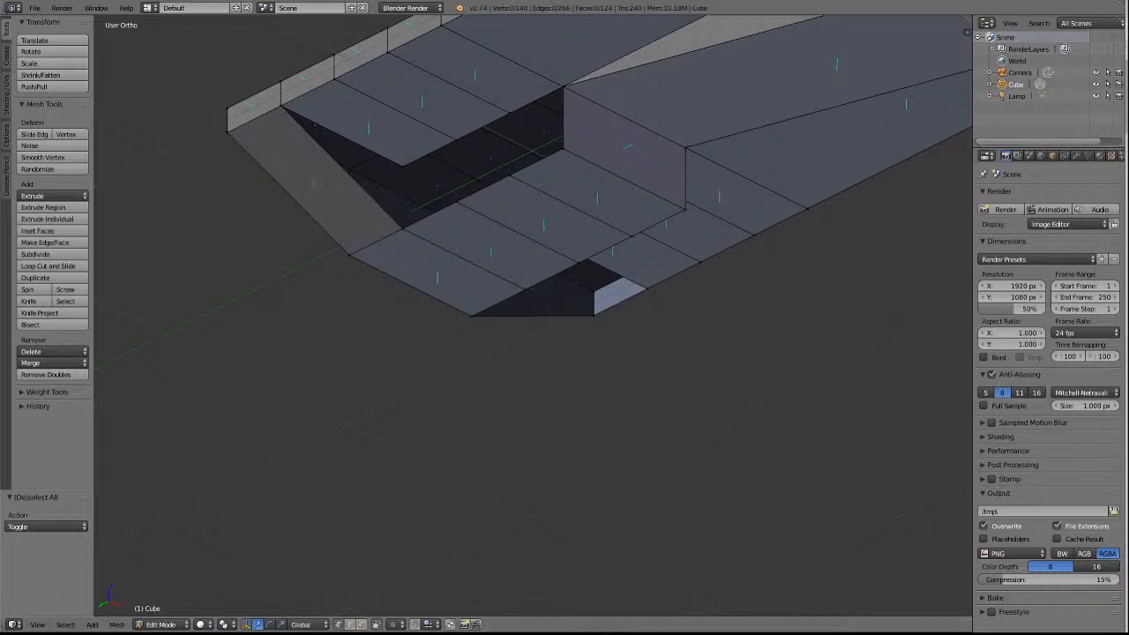
right_click(354, 140)
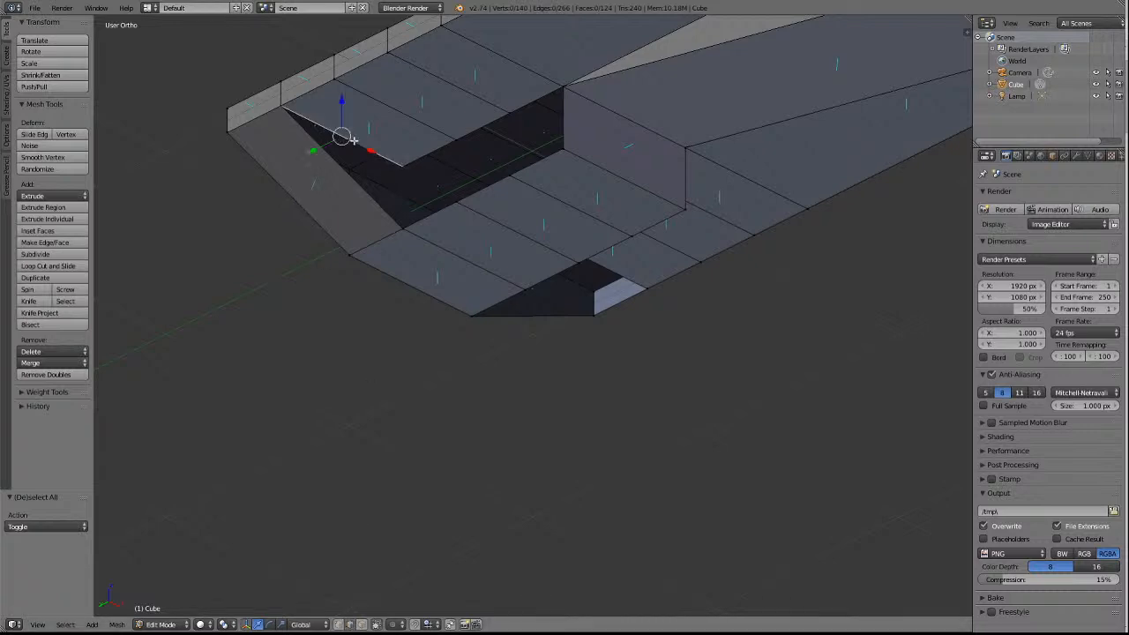
key("g")
key("z")
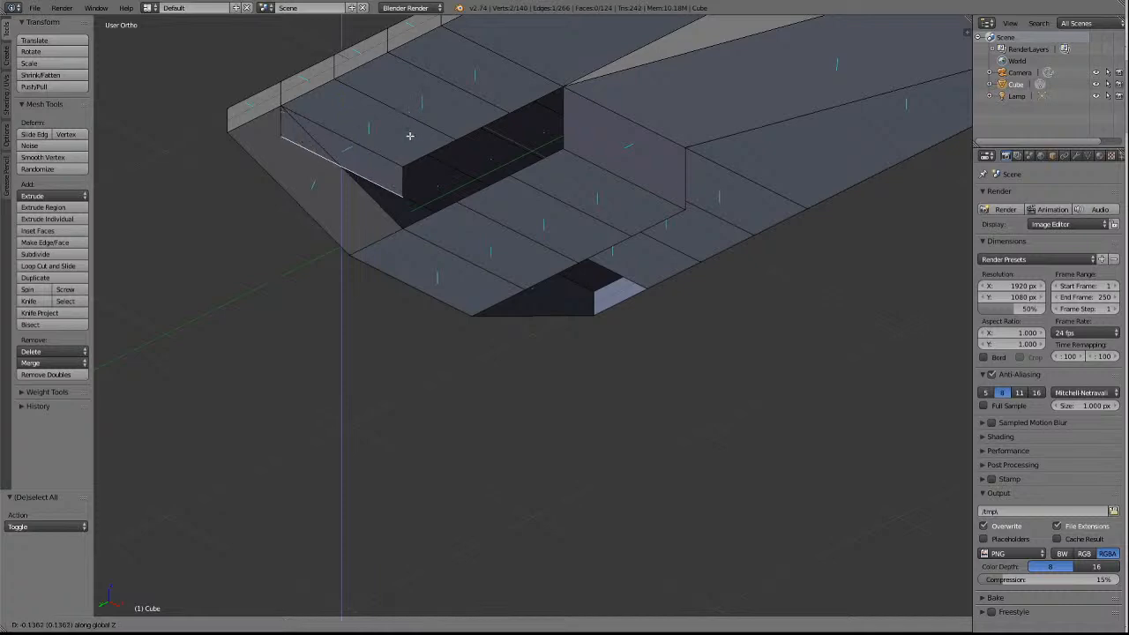
left_click(412, 135)
Merge both vertices of the lowered edge into the centre block's lower corner with At Last to form a triangular face, then deselect everything.
left_click(340, 626)
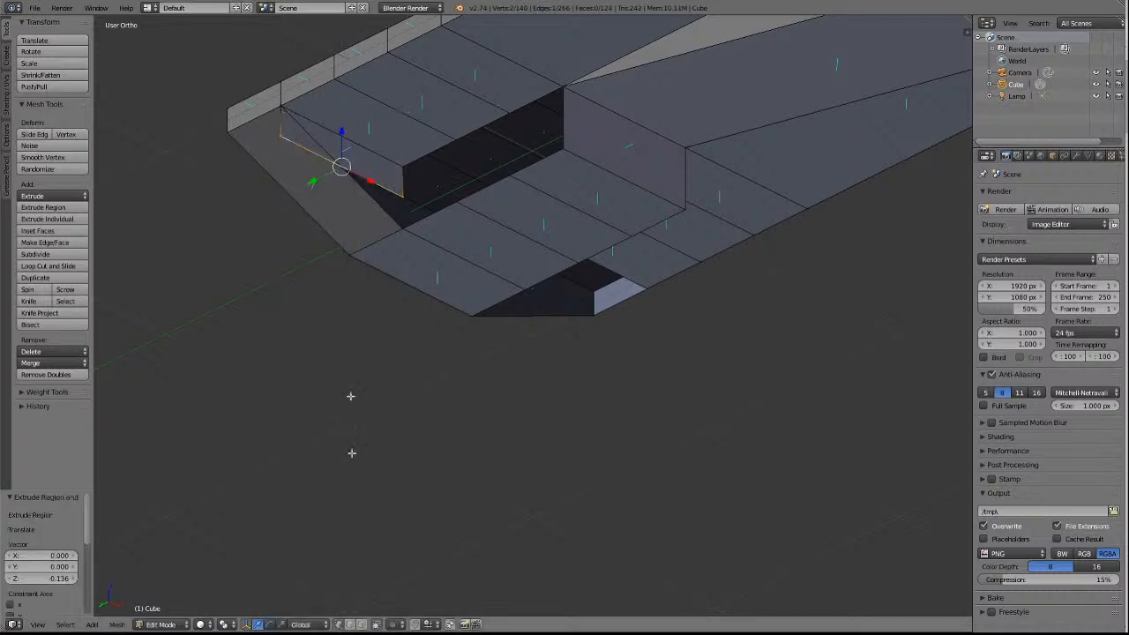
right_click(403, 229, "shift")
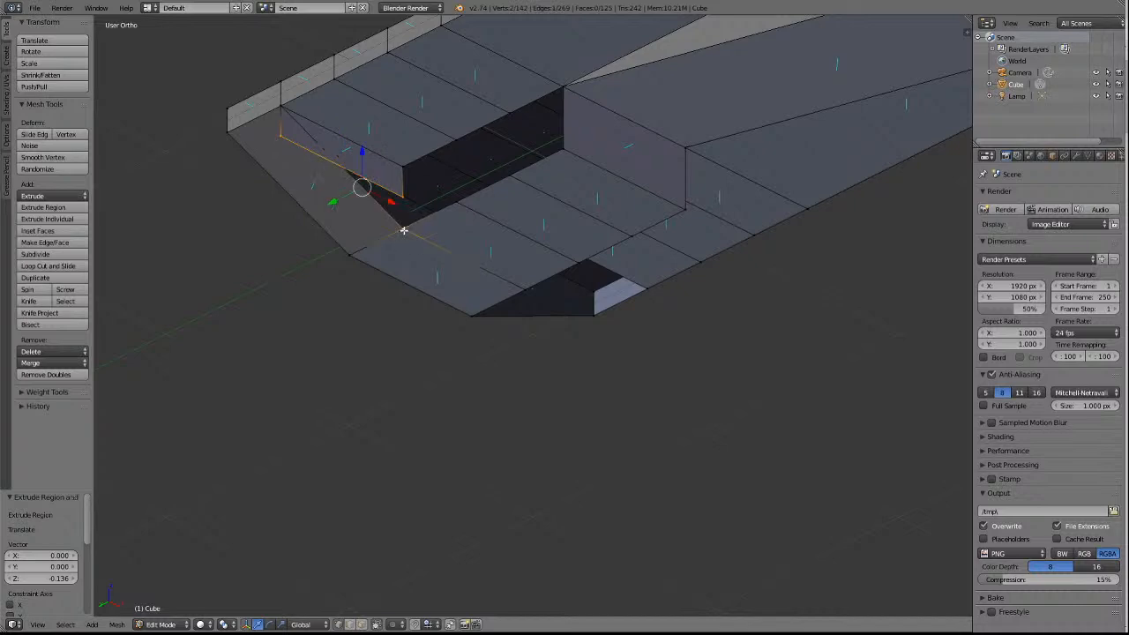
left_click(48, 364)
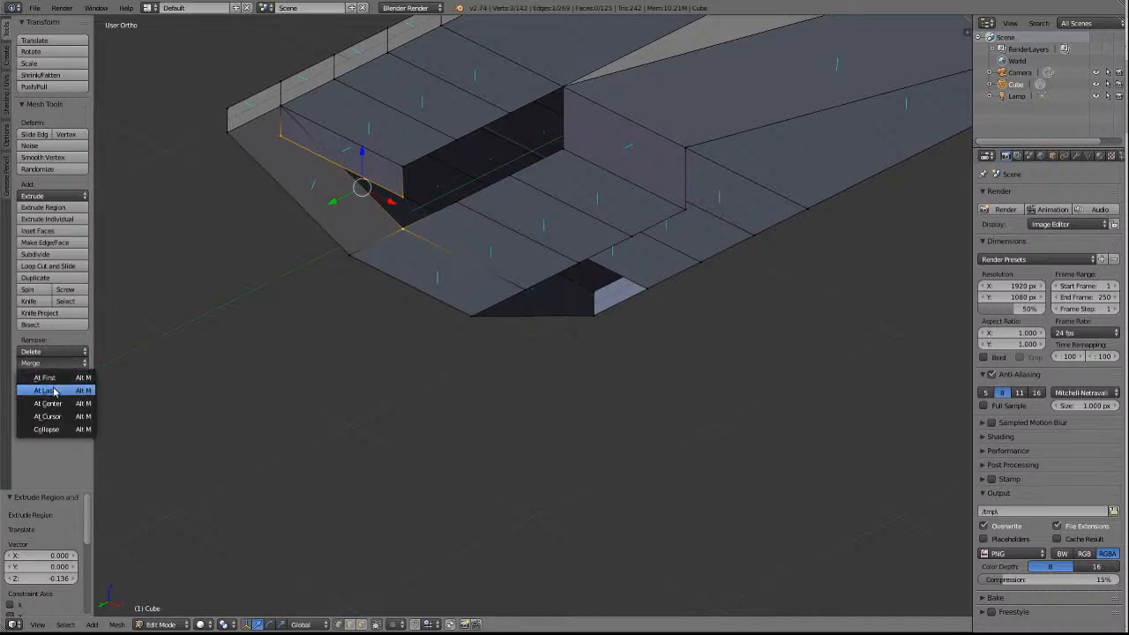
left_click(56, 392)
key("a")
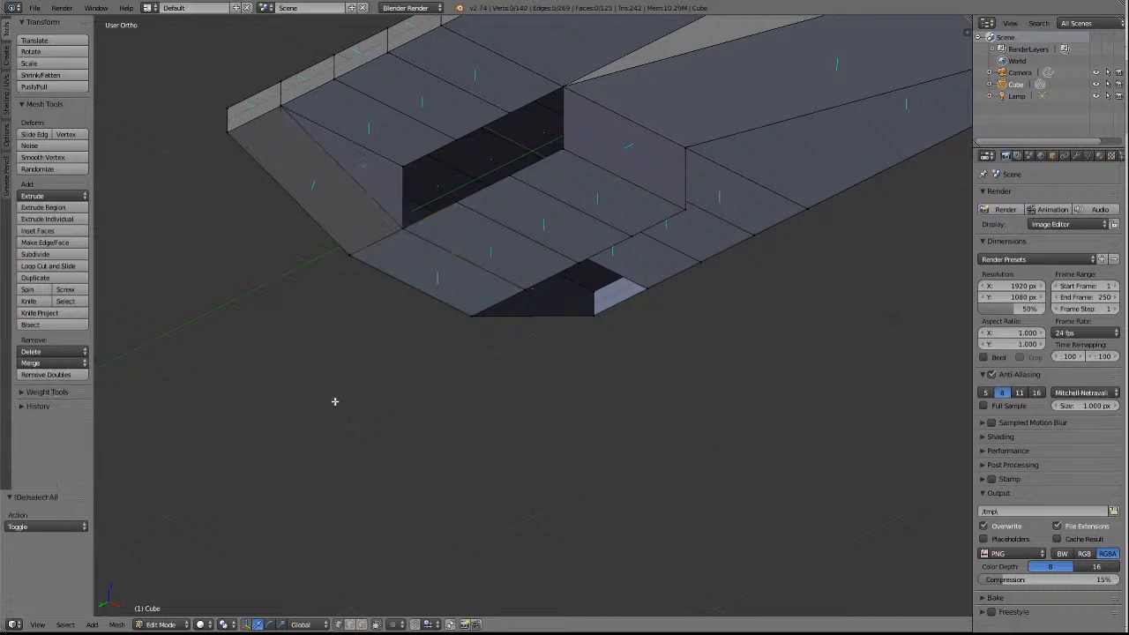
Extrude the centre block's +X underside edge beside the +Y end face about 0.487 towards +X.
scroll(339, 393, "down", 3)
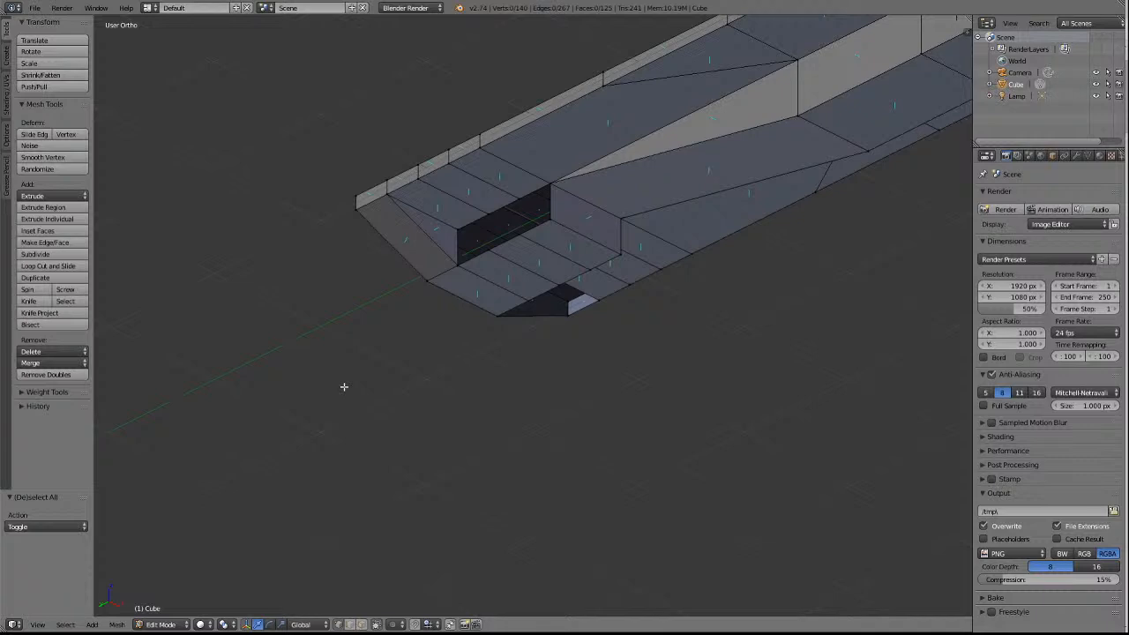
key("KP_4")
key("KP_4")
key("KP_4")
key("KP_4")
key("KP_4")
key("KP_4")
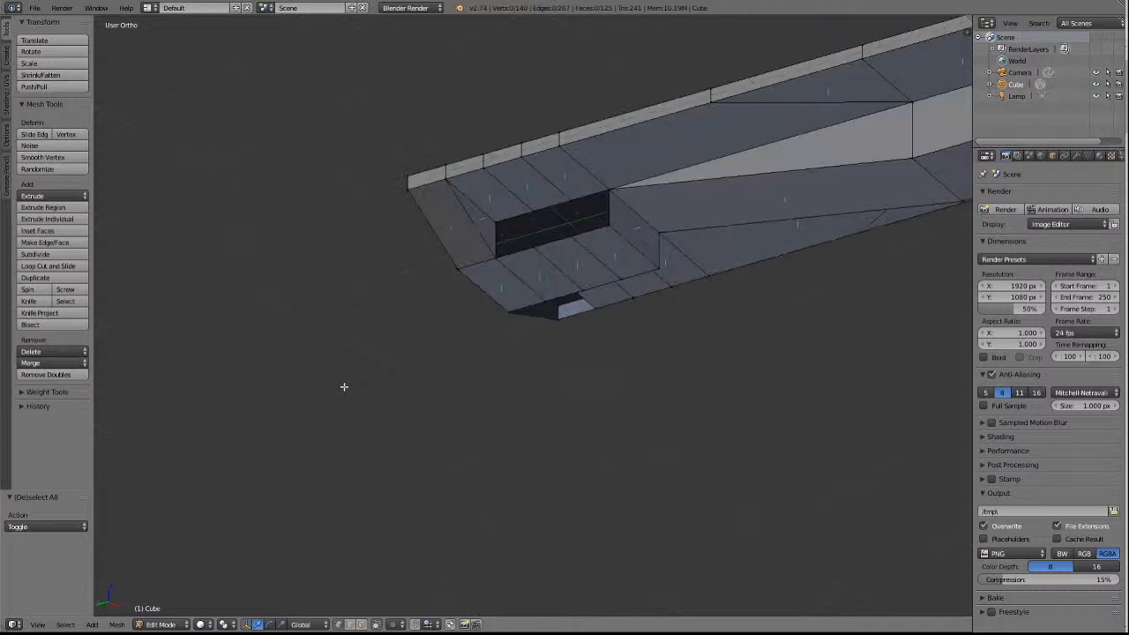
key("KP_4")
key("KP_4")
key("KP_4")
key("KP_4")
key("KP_4")
key("KP_4")
key("KP_4")
key("KP_4")
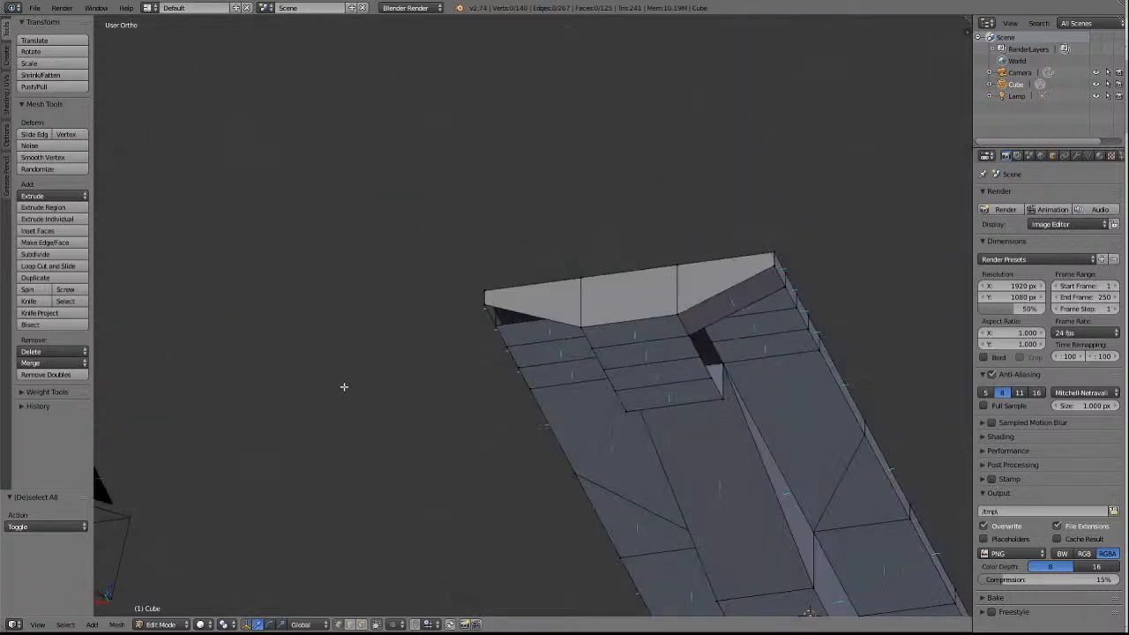
key("KP_4")
key("KP_4")
key("KP_4")
key("KP_4")
key("KP_4")
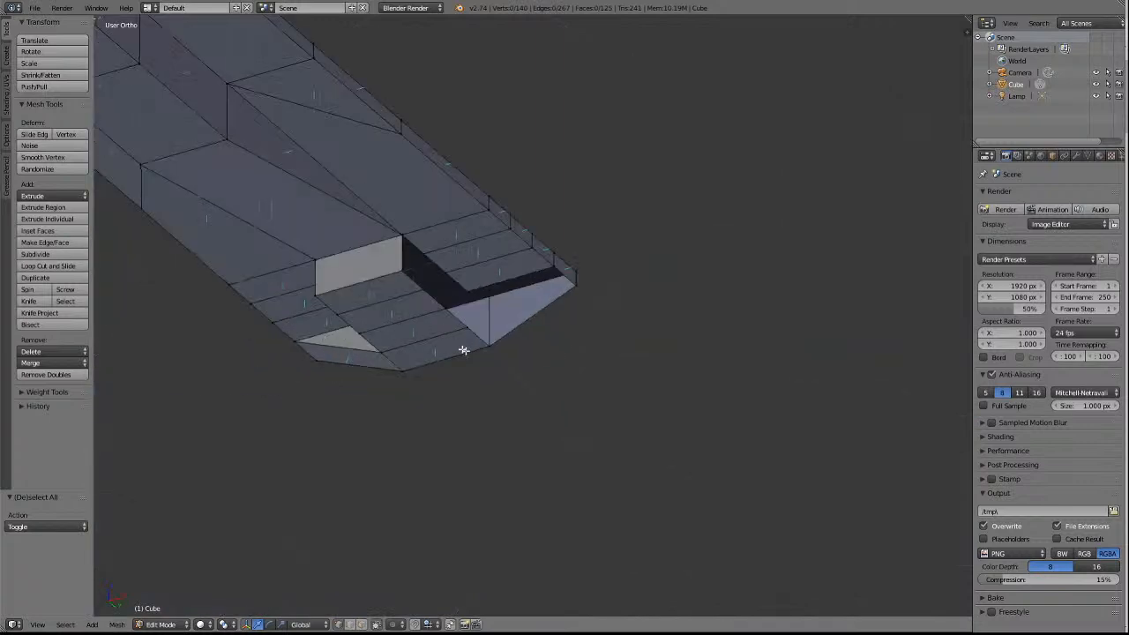
key("KP_4")
left_click(365, 624)
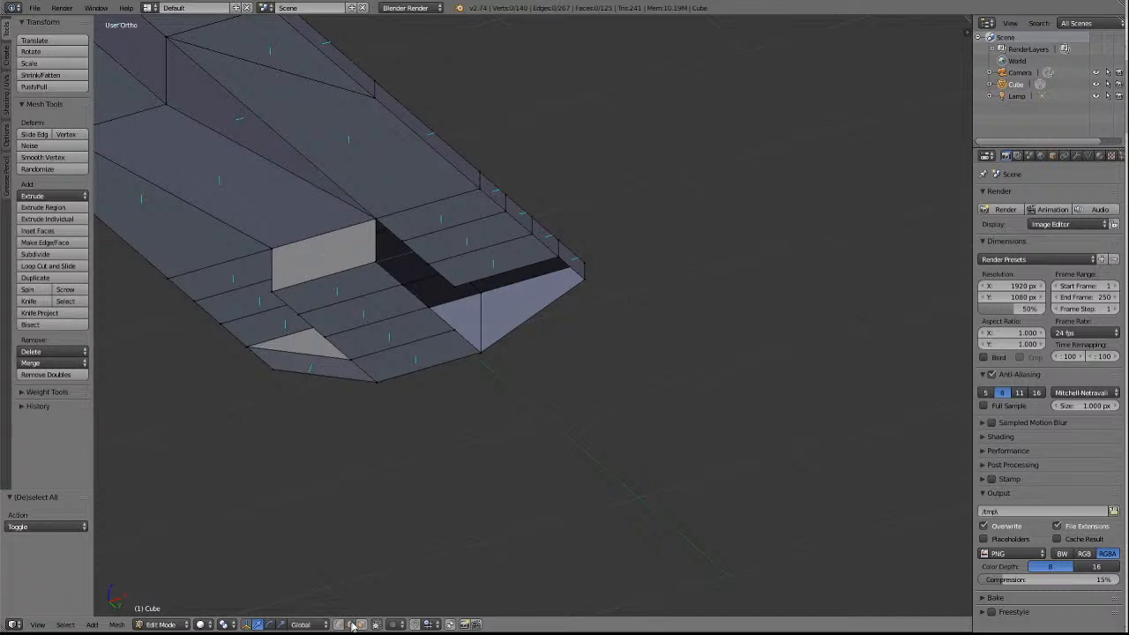
left_click(467, 341)
key("e")
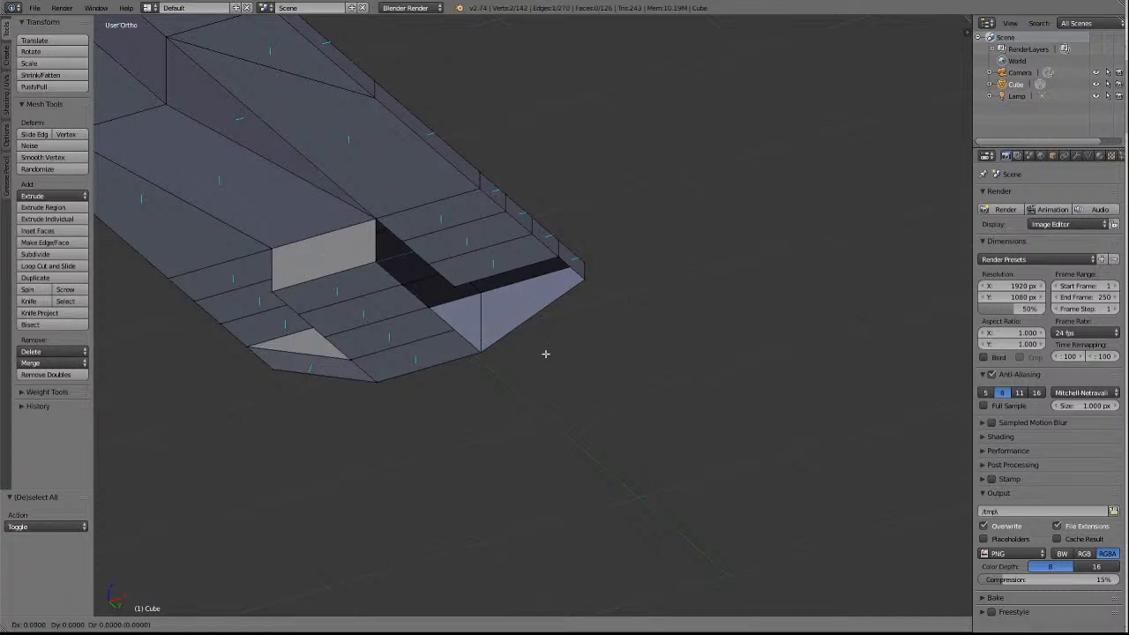
key("x")
left_click(620, 328)
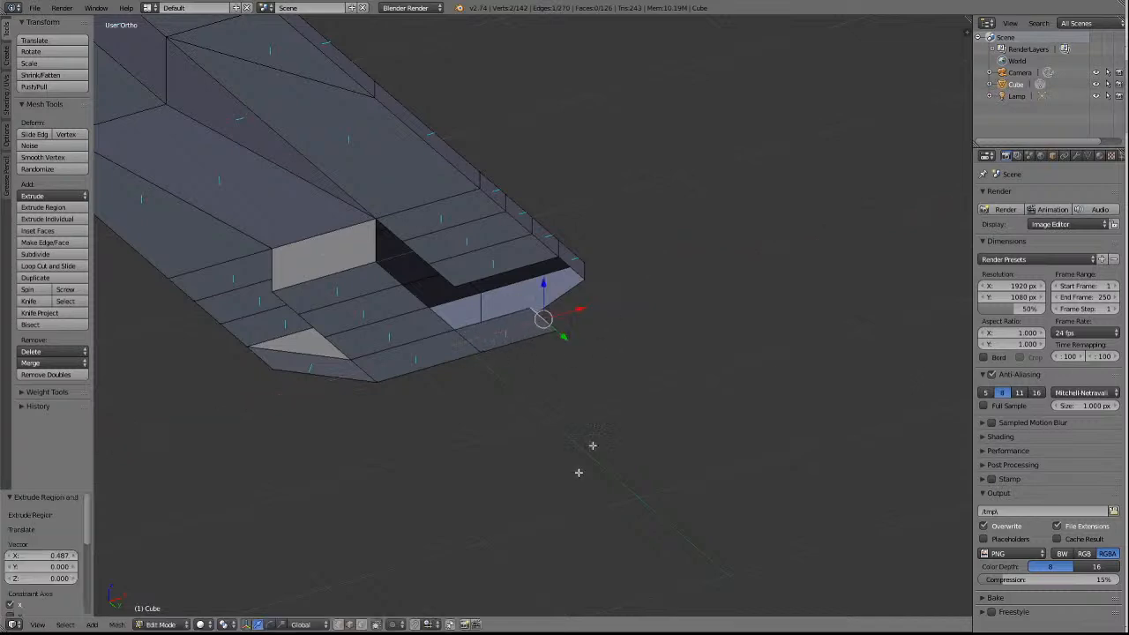
In vertex select mode, merge the +X strip's outer vertex into the end face's +X lower corner with At Last.
left_click(352, 625)
key("a")
right_click(557, 334)
right_click(588, 283, "shift")
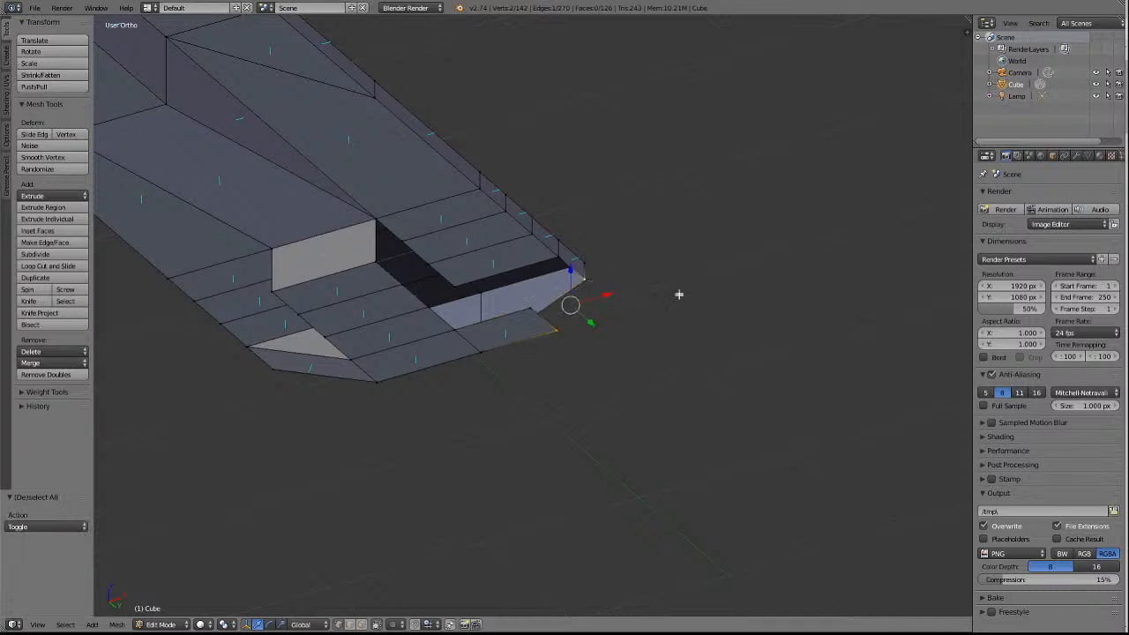
left_click(43, 365)
left_click(45, 390)
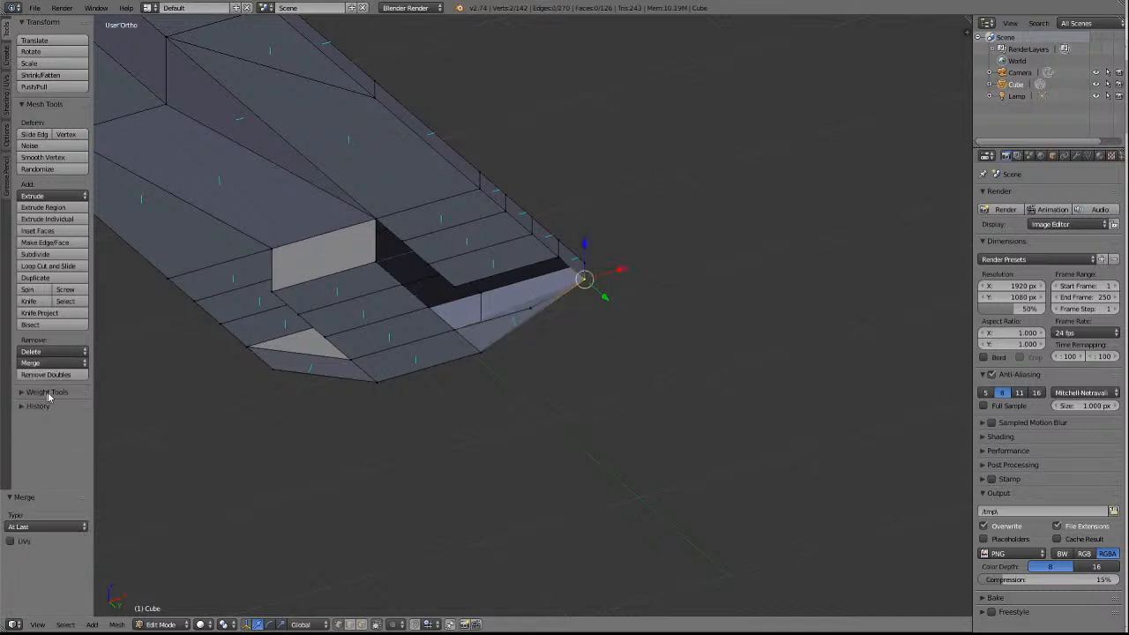
Merge the +X strip's inner vertex into the neighbouring +X side rail vertex with At Last.
right_click(534, 307)
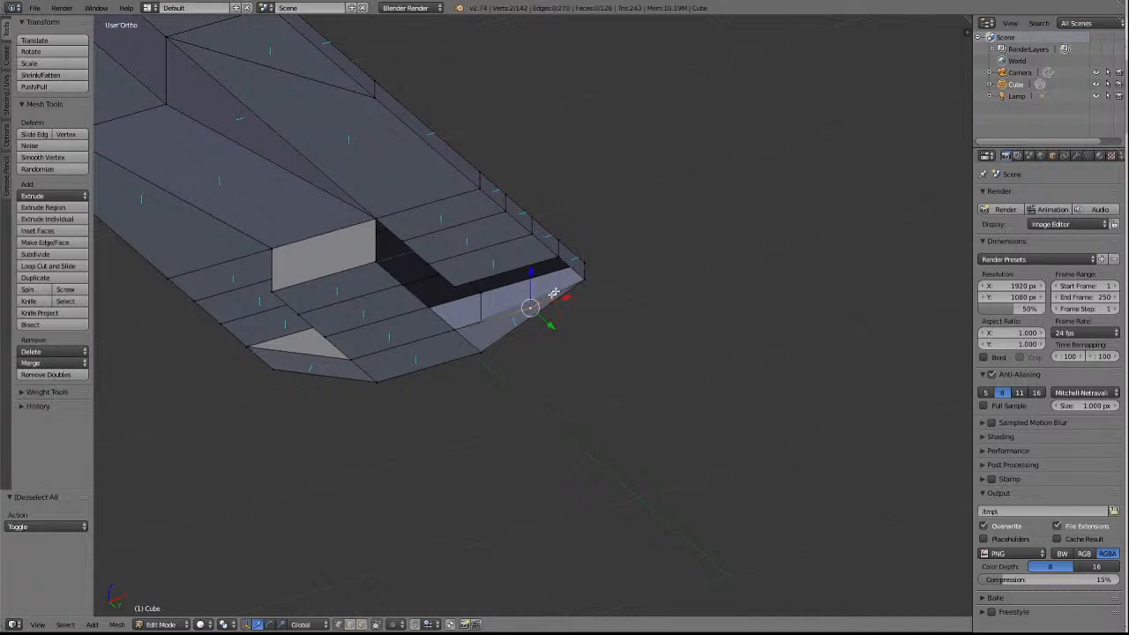
right_click(559, 262, "shift")
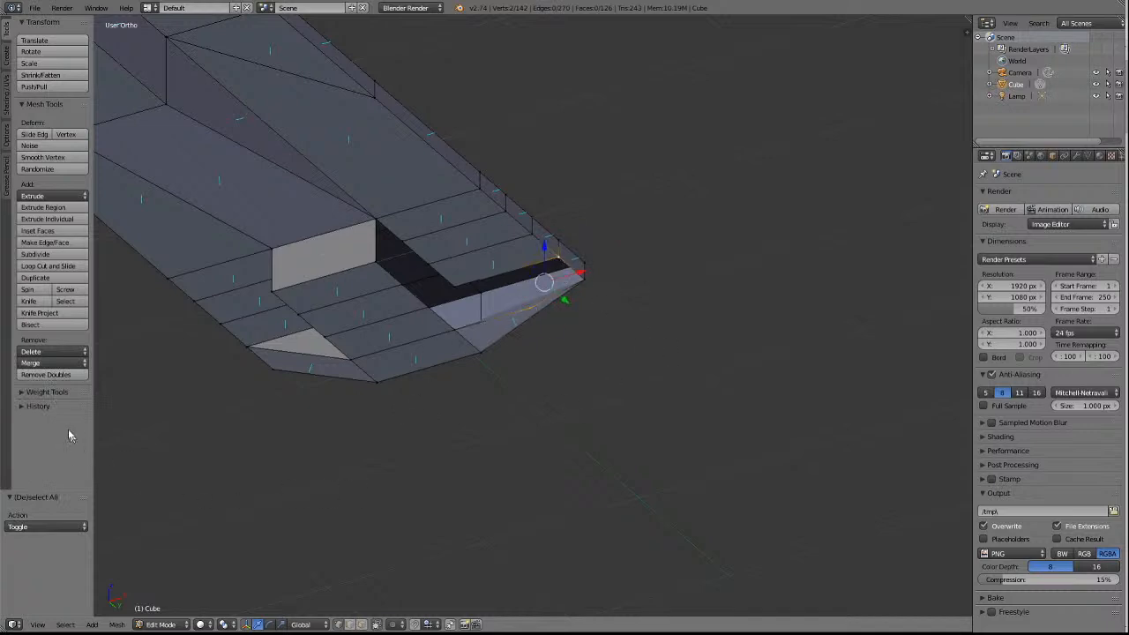
left_click(39, 363)
left_click(44, 390)
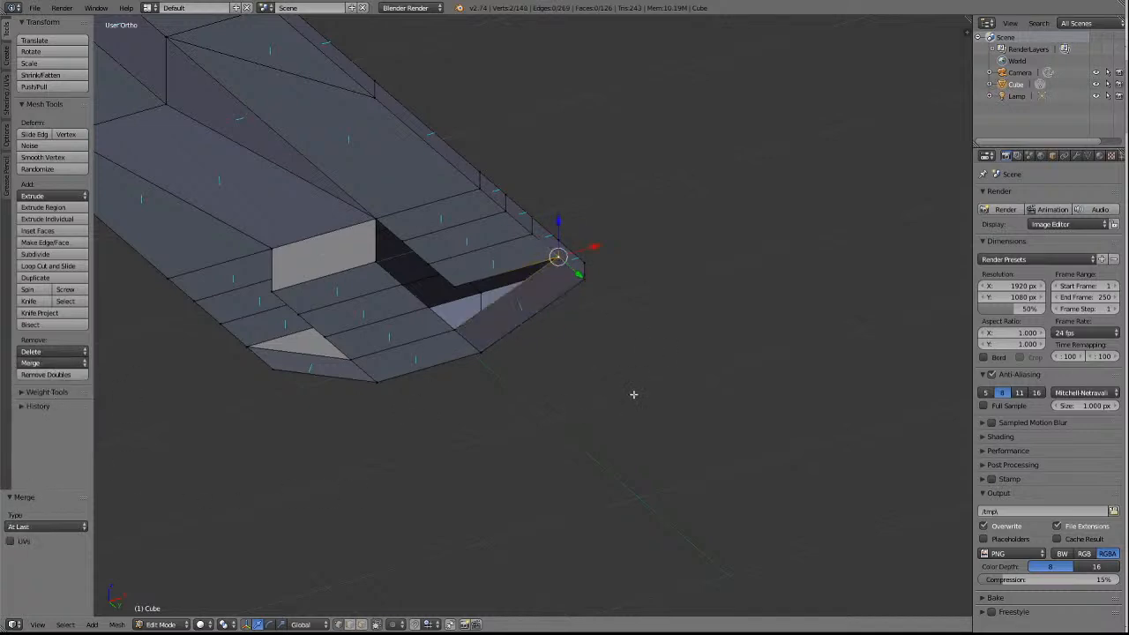
Extrude the +X side rail's underside edge beside the sloped +Y end face about 0.155 downwards along Z.
key("a")
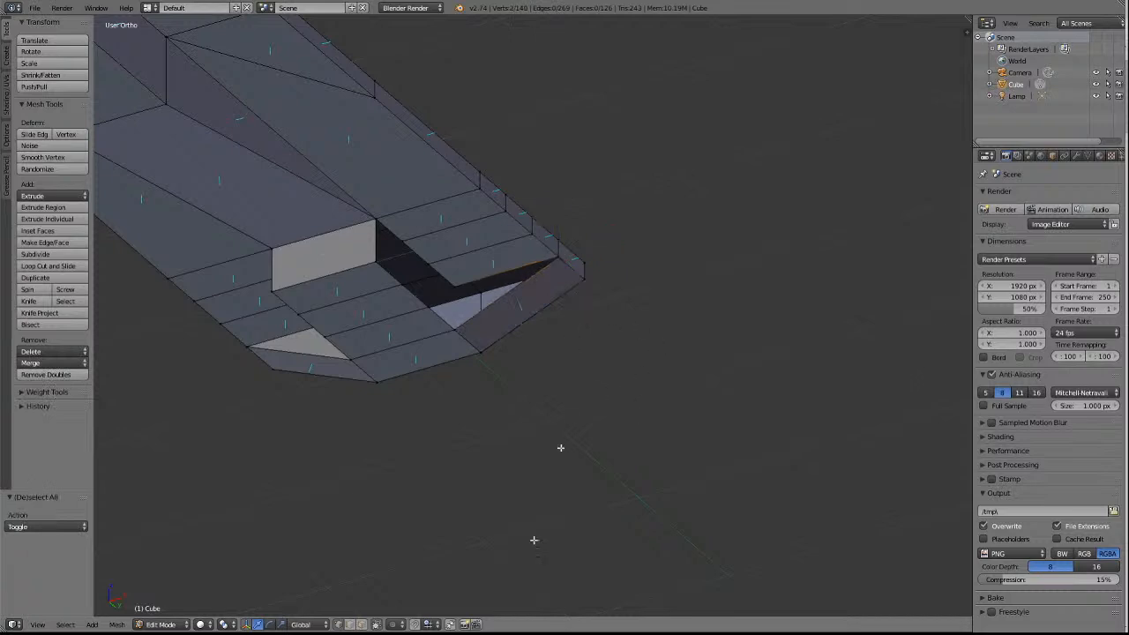
right_click(481, 280)
key("e")
key("z")
left_click(652, 258)
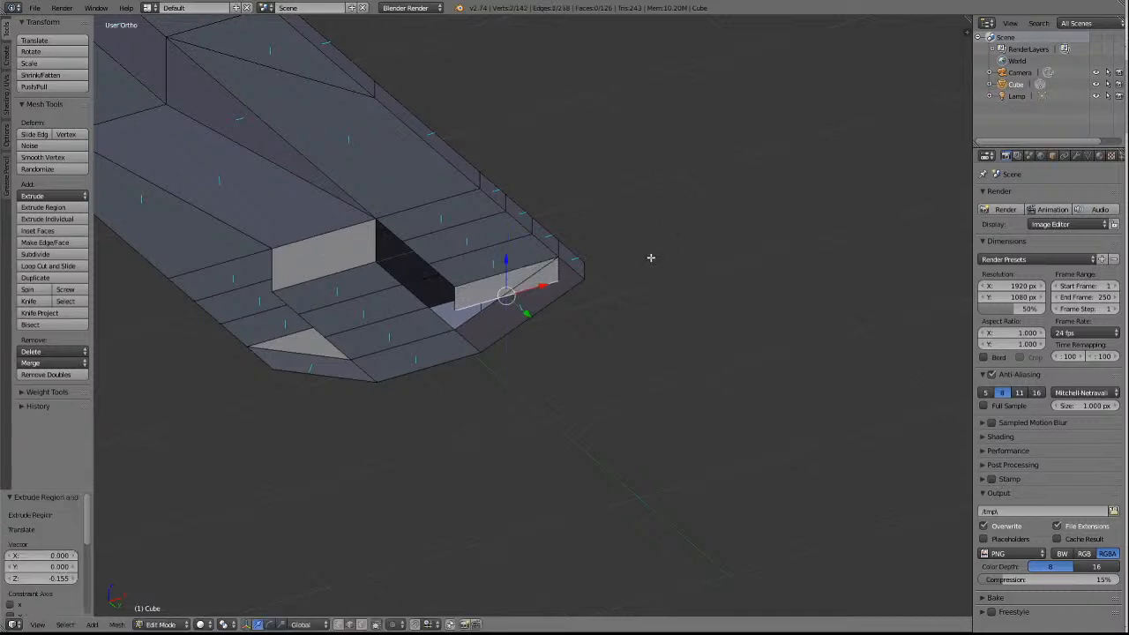
Merge both vertices of the lowered +X edge into the centre block's lower corner with At Last, then deselect everything.
left_click(338, 625)
left_click(448, 334, "shift")
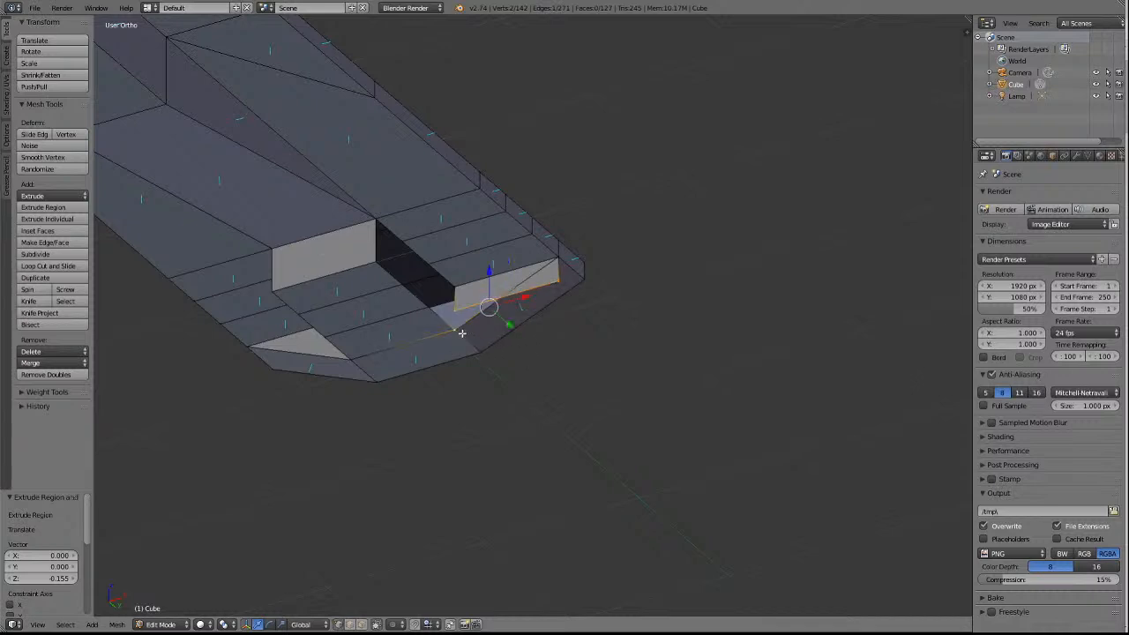
left_click(53, 362)
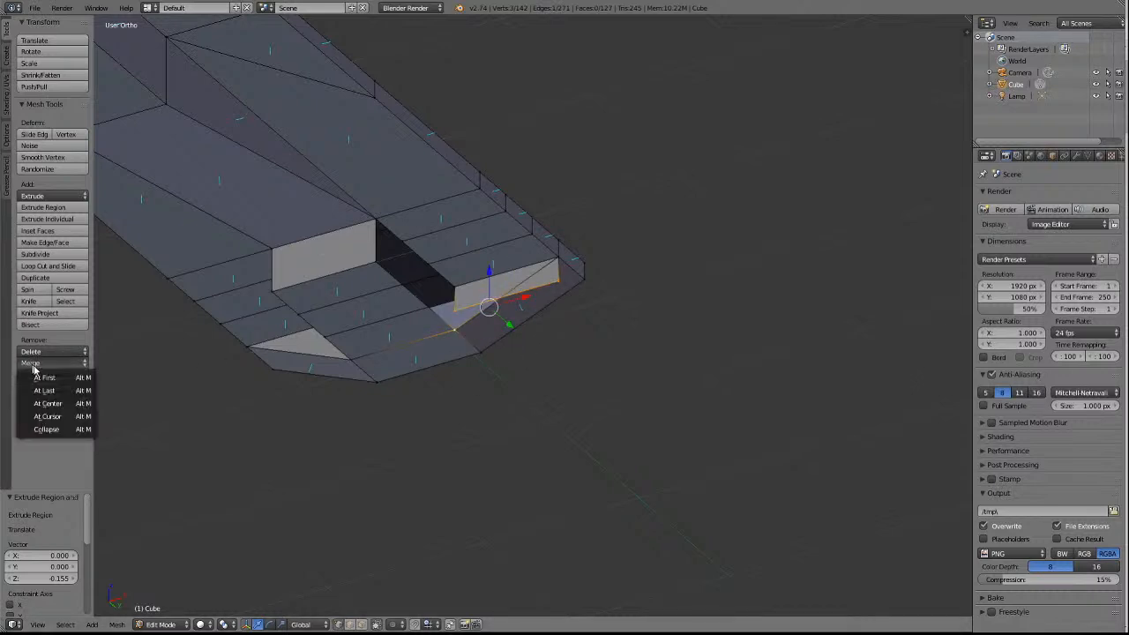
left_click(44, 391)
key("a")
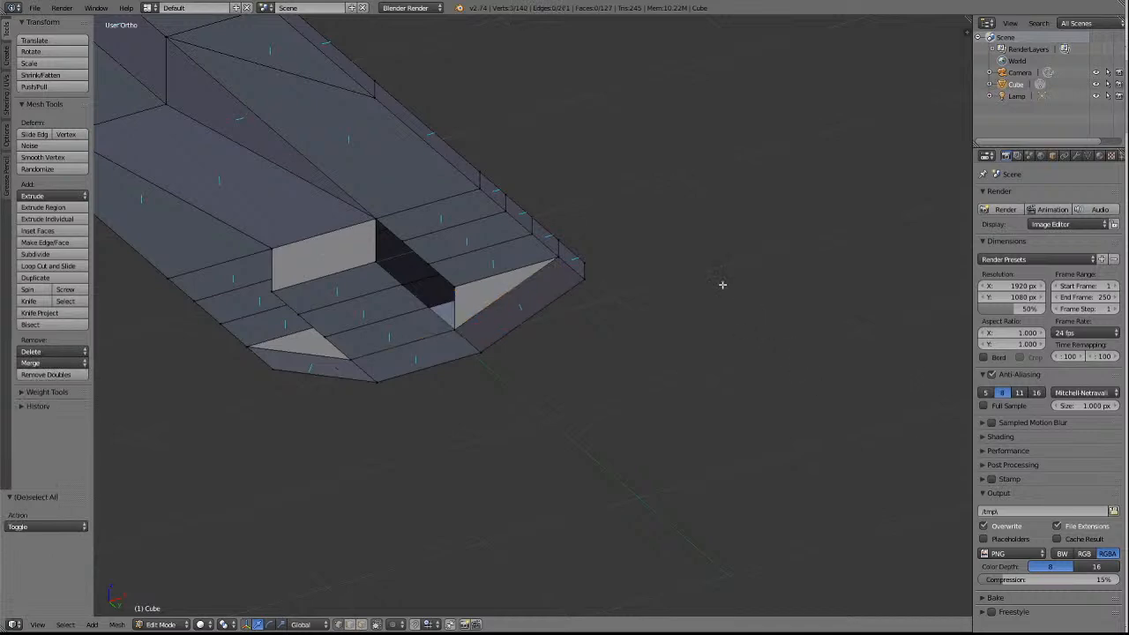
Examine the closed +Y end of the underframe from below and from the side.
scroll(724, 281, "down", 2)
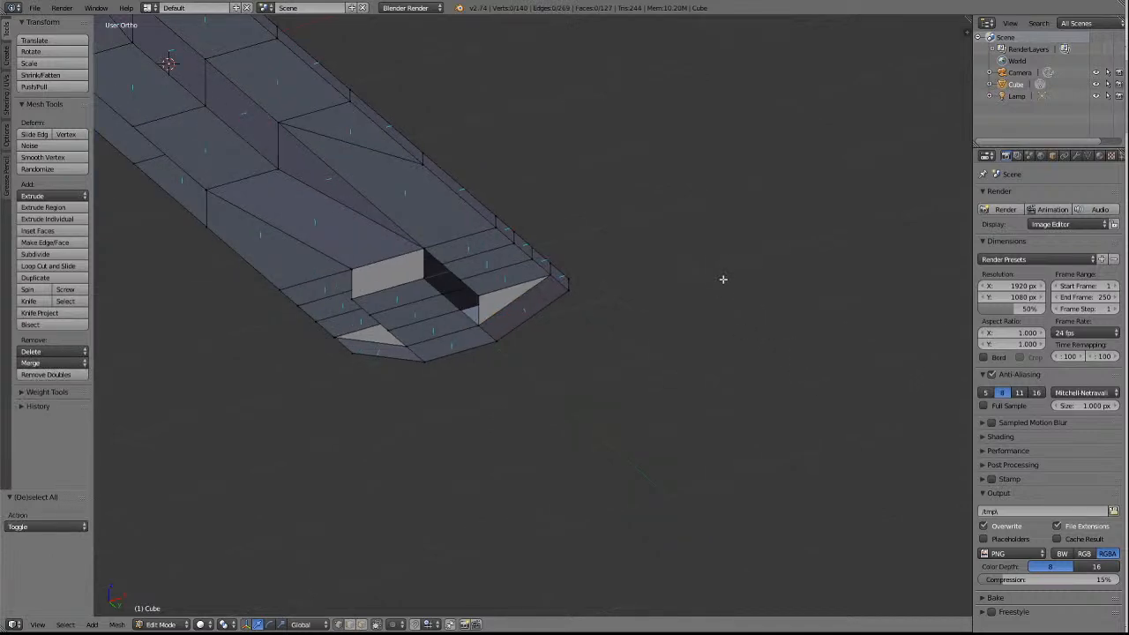
key("KP_4")
key("KP_4")
key("KP_4")
key("KP_4")
key("KP_4")
key("KP_4")
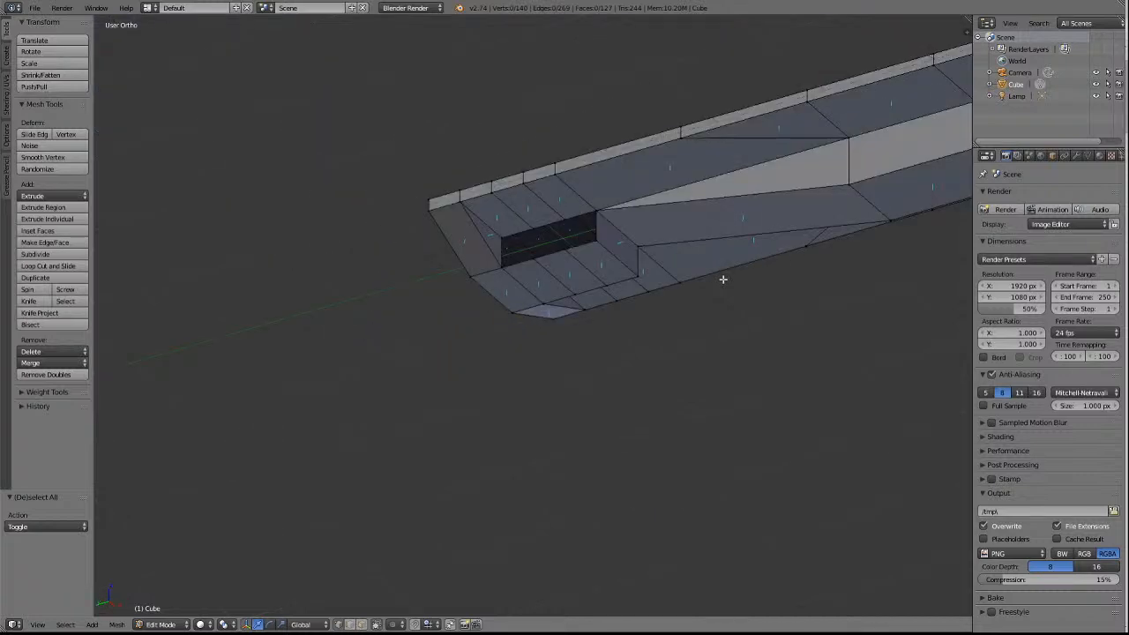
key("KP_8")
key("KP_8")
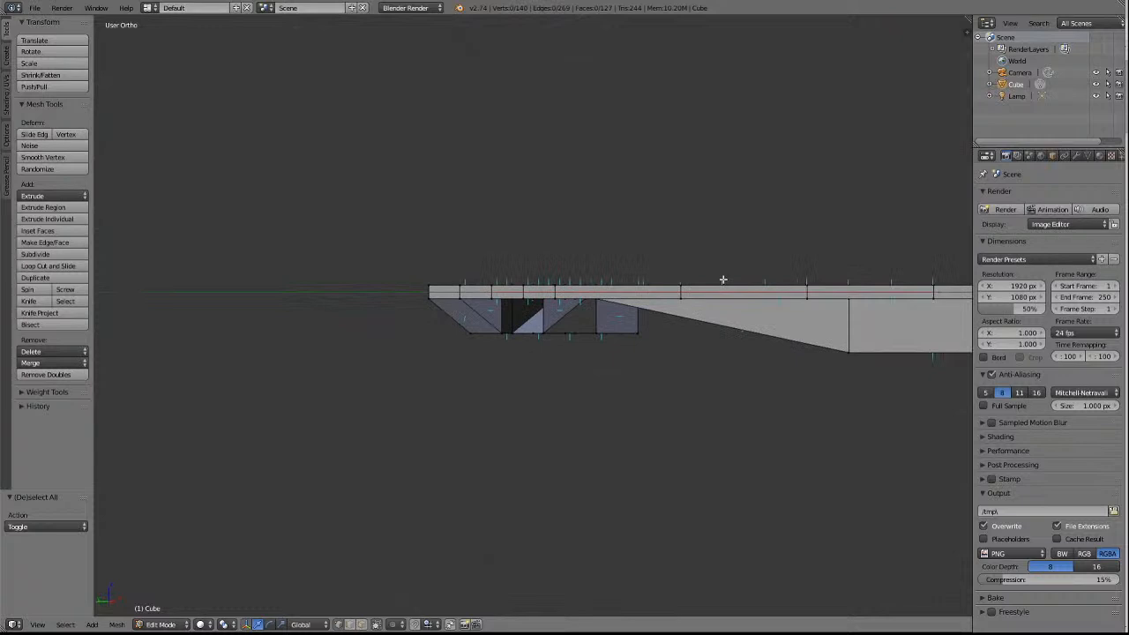
key("KP_2")
key("KP_2")
key("KP_2")
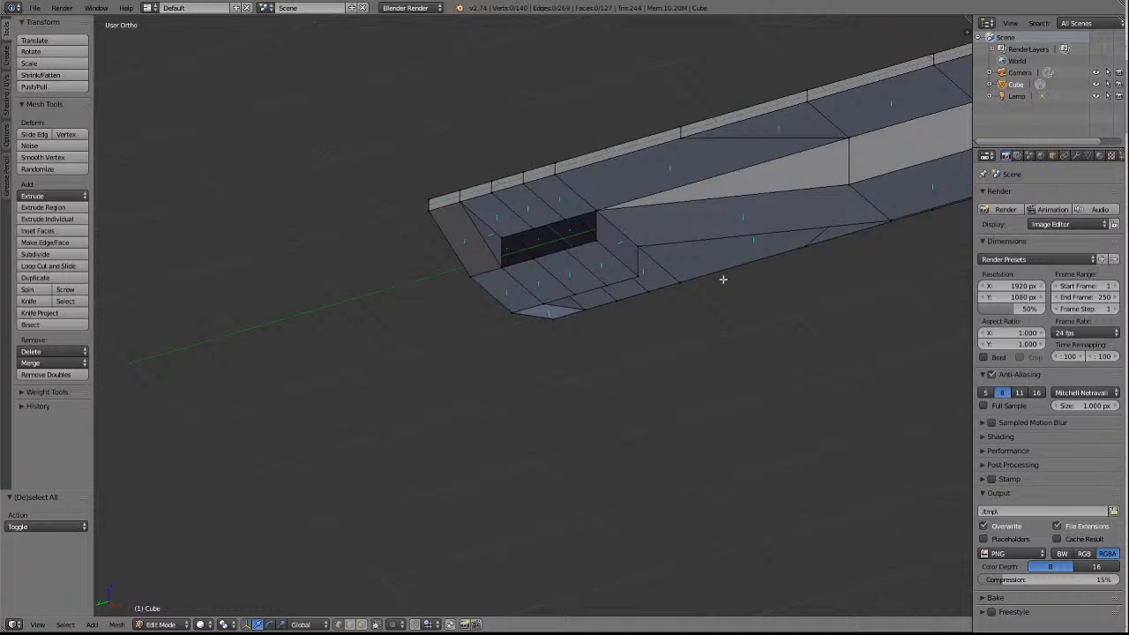
At the -Y end, merge the end face's -X centre vertex into the centre block's lower corner with At Last.
scroll(723, 279, "down", 6)
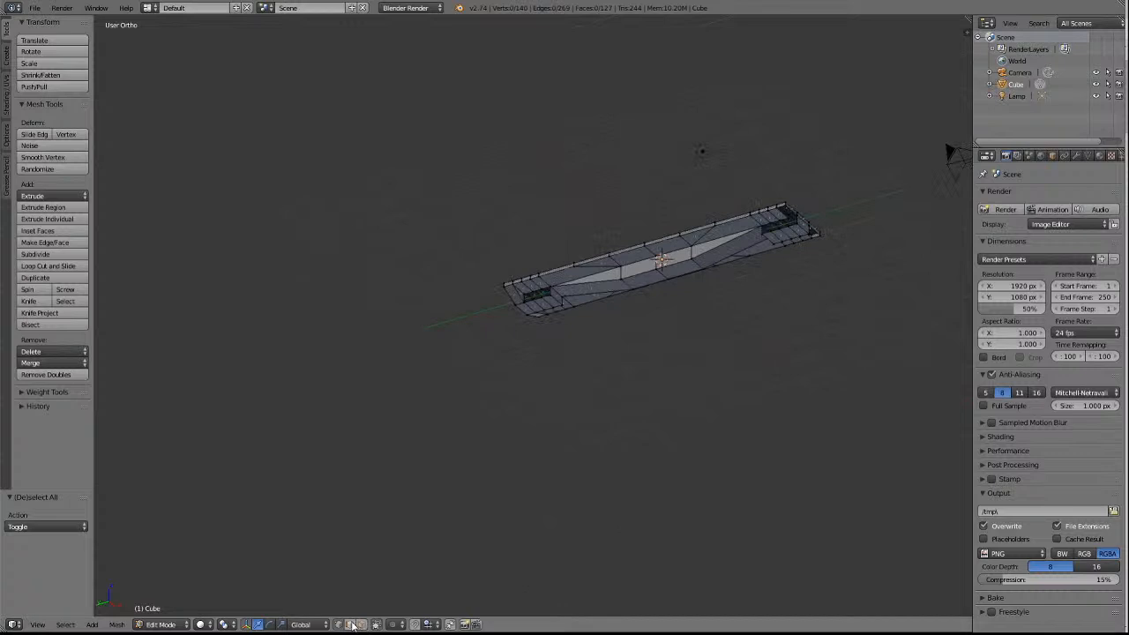
right_click(797, 231)
key("KP_Decimal")
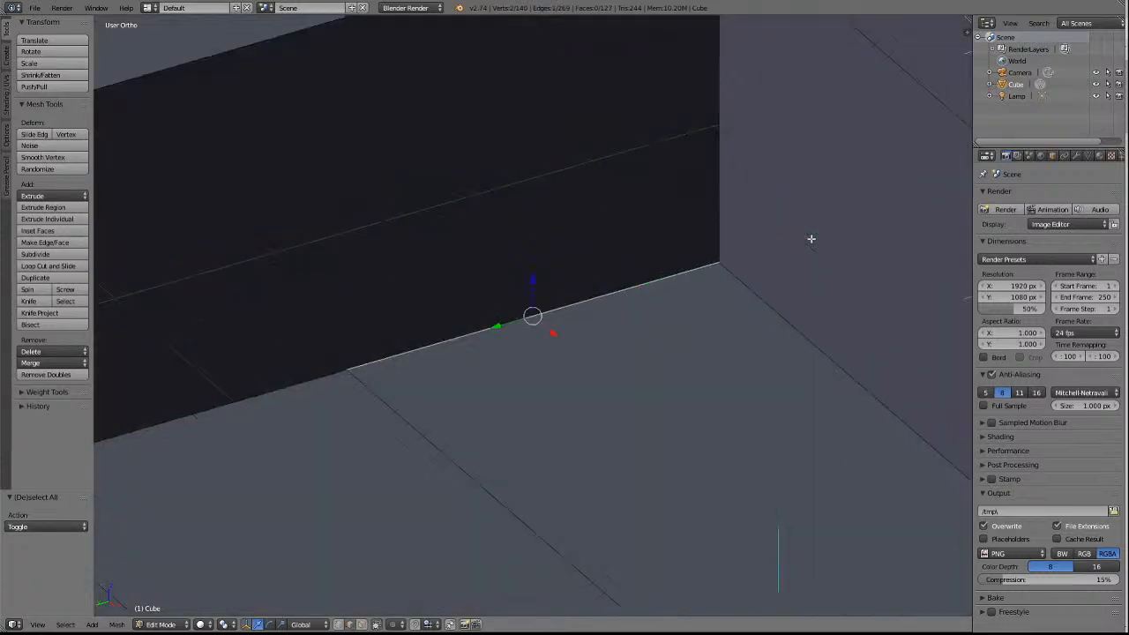
scroll(812, 239, "down", 10)
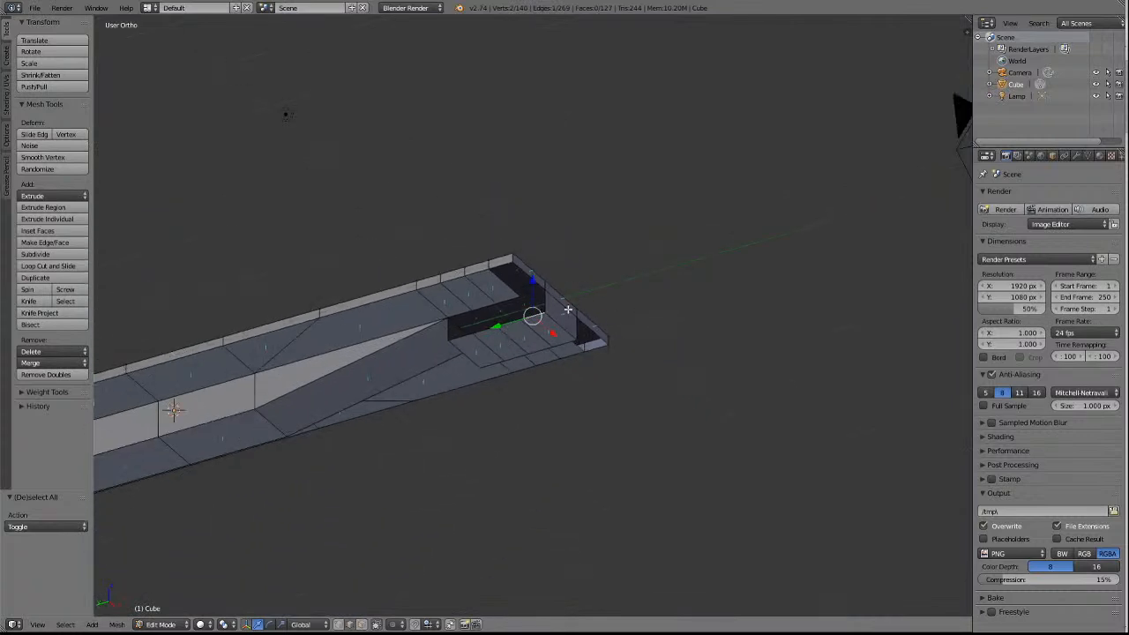
key("a")
right_click(545, 293)
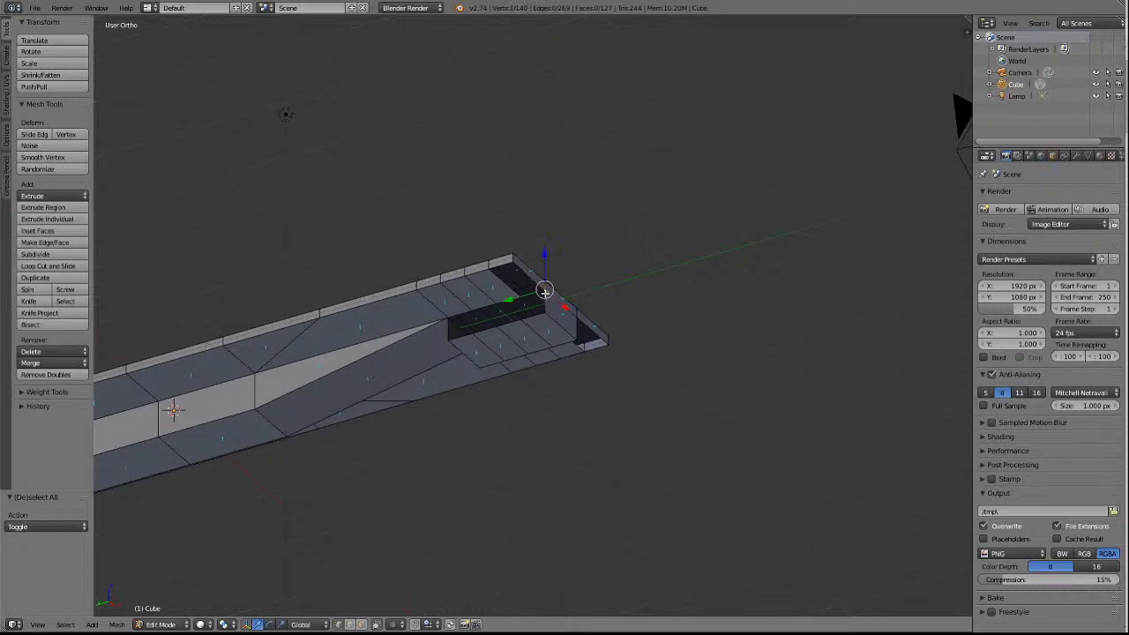
right_click(548, 314, "shift")
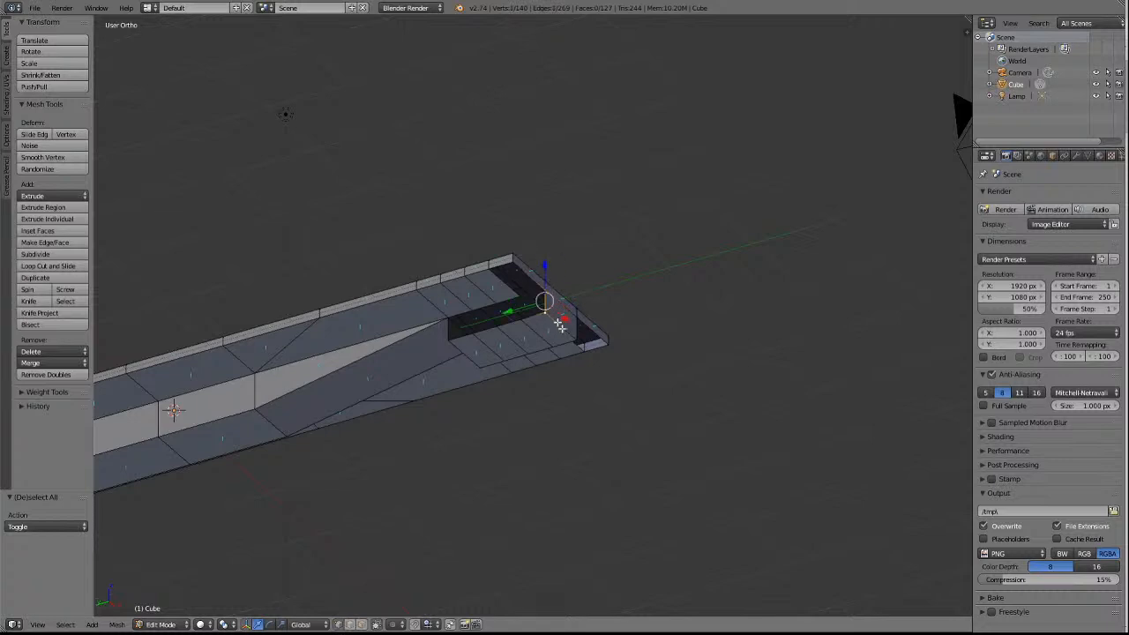
left_click(46, 363)
left_click(56, 403)
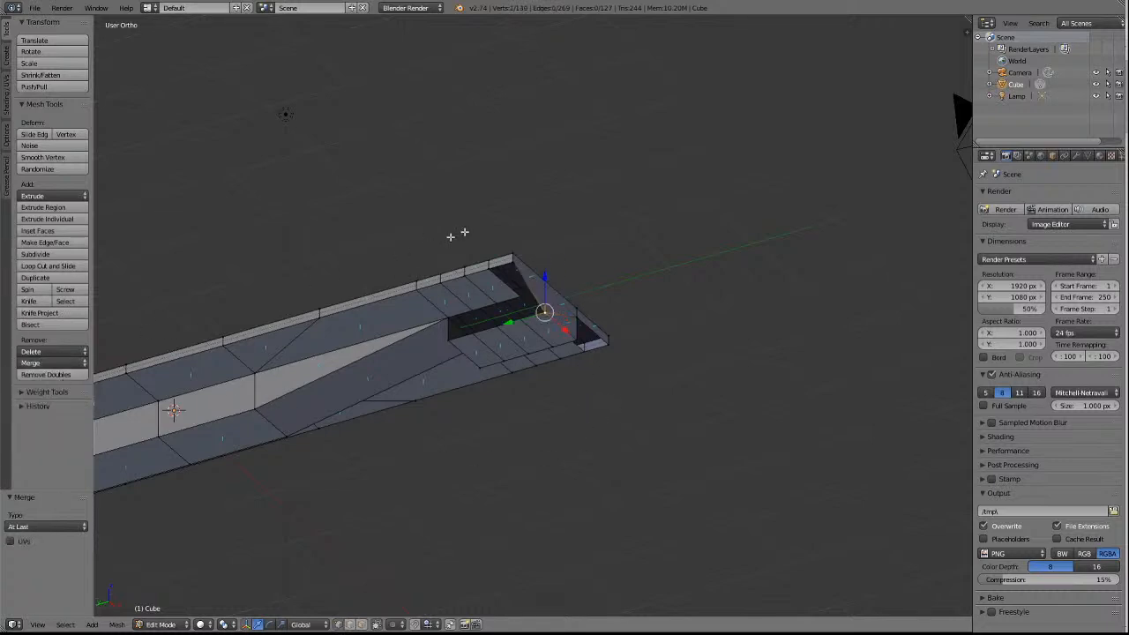
Merge the -Y end face's +X centre vertex into the centre block's adjacent lower corner with At Last.
right_click(578, 314)
right_click(580, 343, "shift")
left_click(47, 369)
left_click(57, 394)
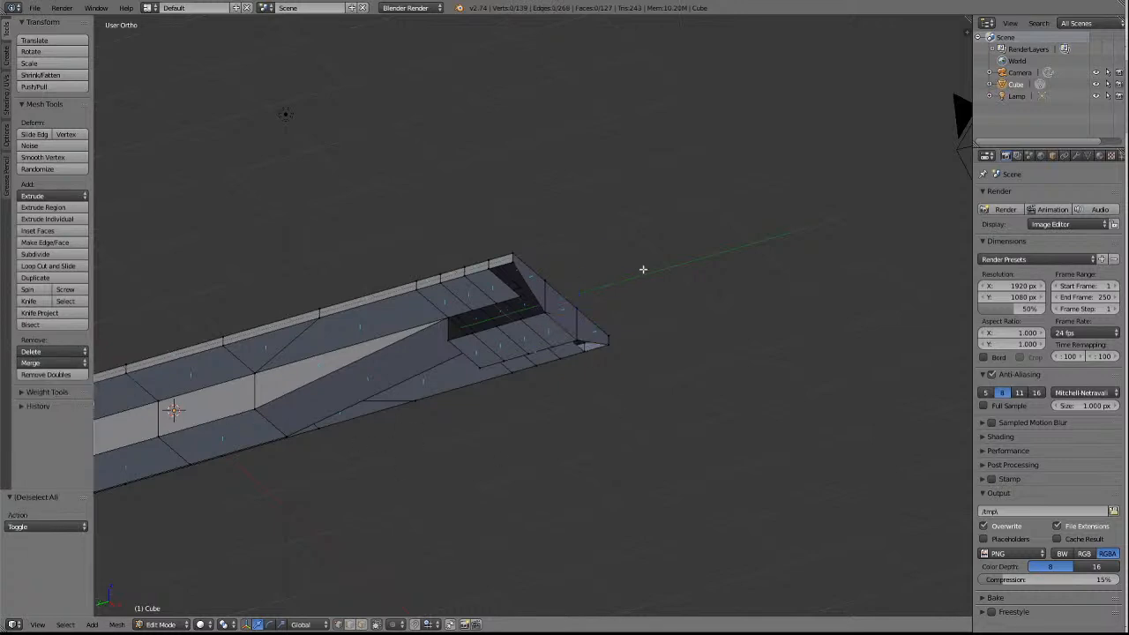
Extrude the centre block's +X underside edge beside the -Y end face about 0.432 towards +X, then deselect everything.
key("KP_4")
key("KP_4")
key("KP_4")
key("KP_4")
key("KP_4")
key("KP_4")
key("KP_4")
key("KP_4")
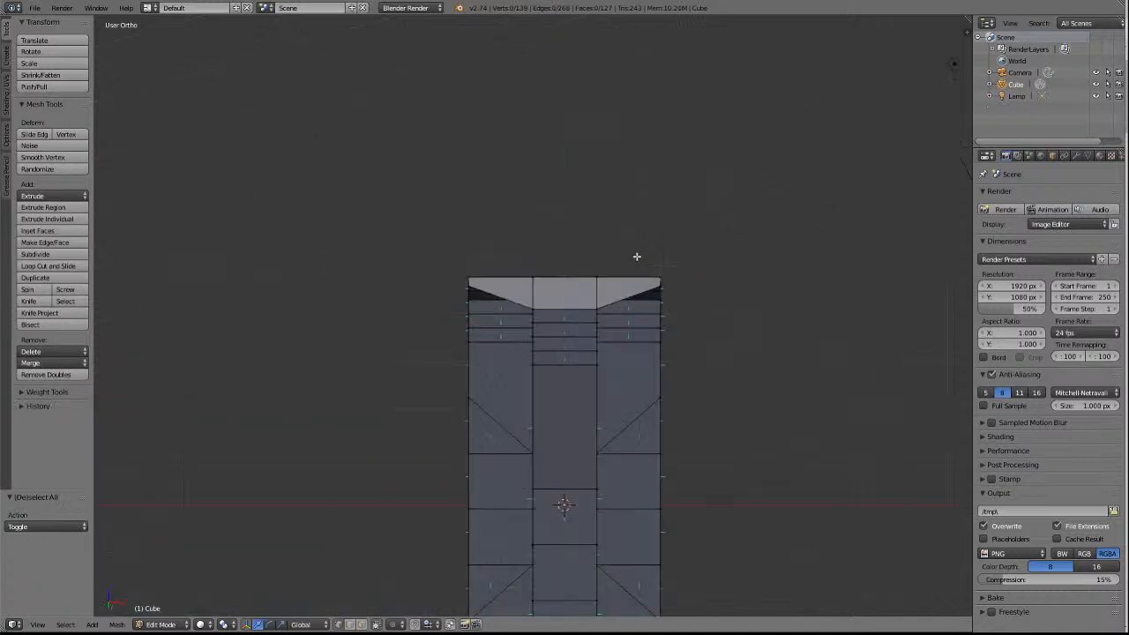
key("KP_4")
key("KP_4")
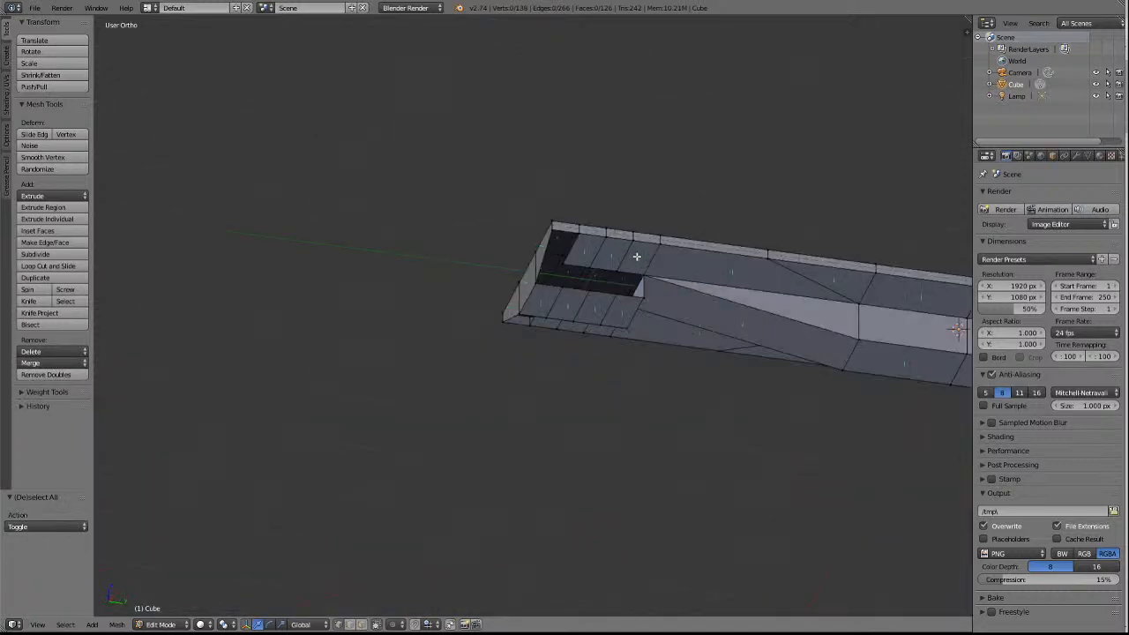
scroll(800, 236, "up", 4)
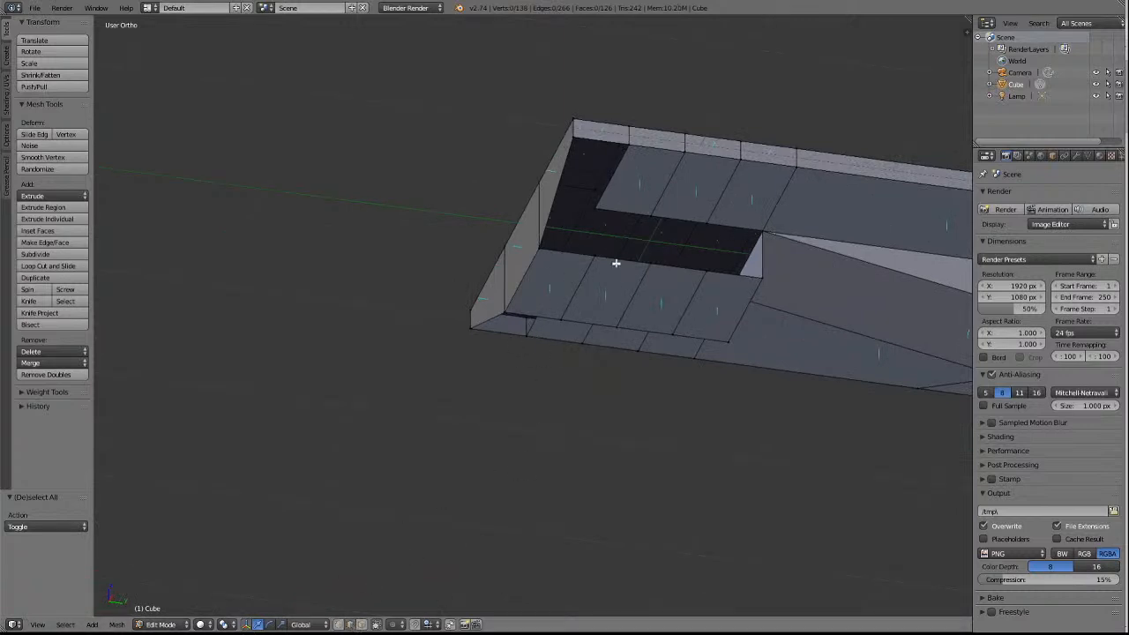
right_click(576, 255)
key("e")
key("x")
left_click(628, 258)
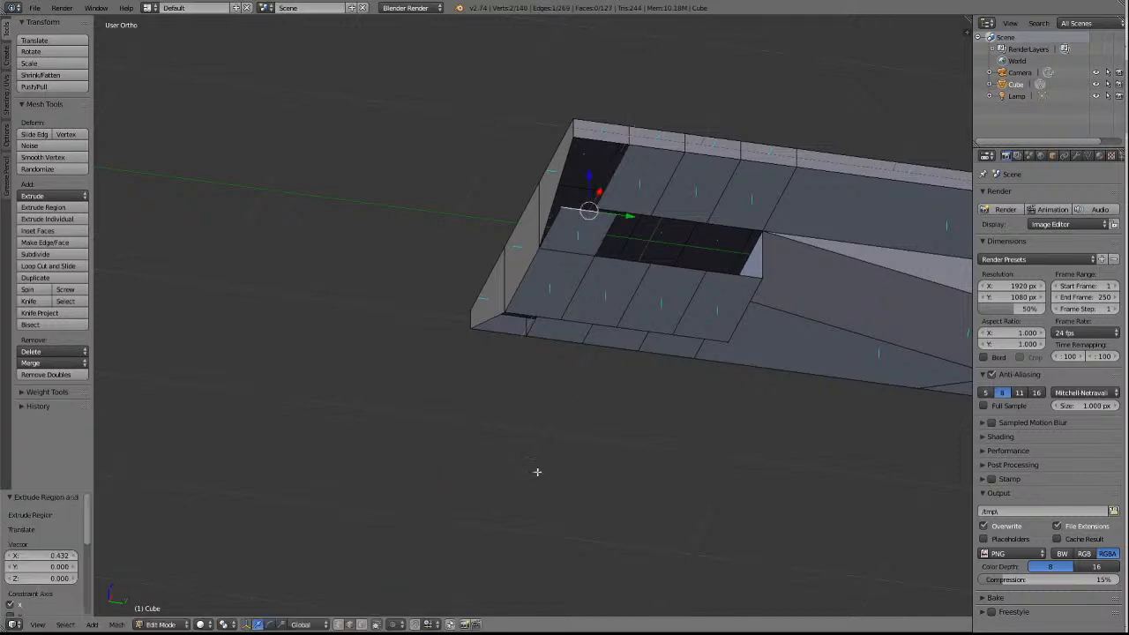
key("a")
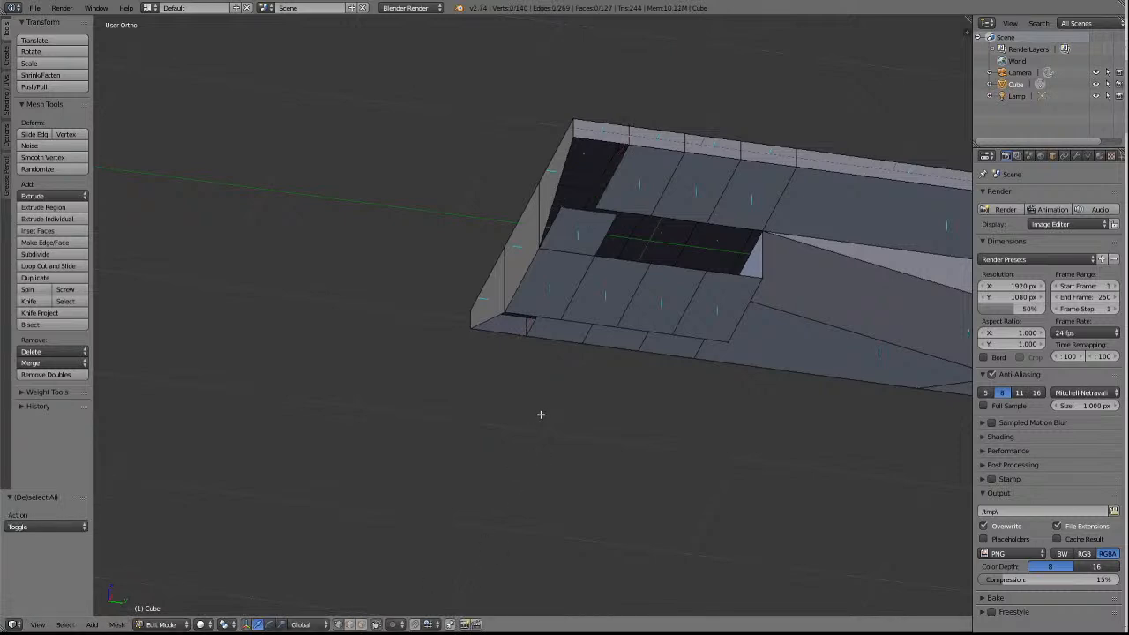
Merge the new +X strip's outer vertex into the -Y end face's +X lower corner with At First, then deselect everything.
right_click(562, 207)
right_click(575, 138)
right_click(561, 221, "shift")
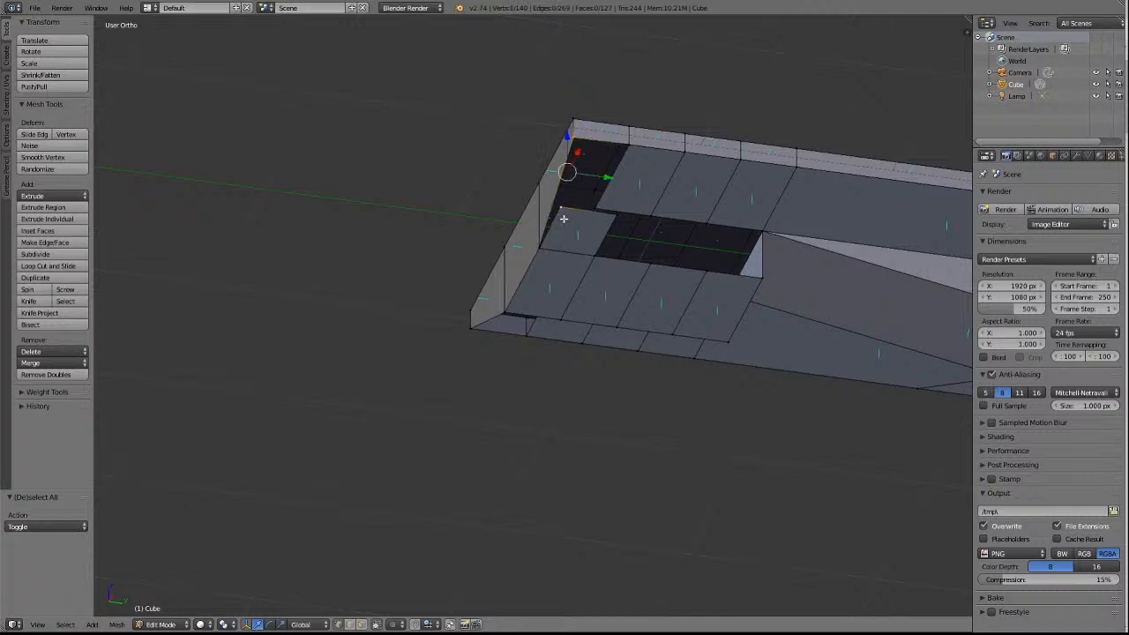
left_click(44, 364)
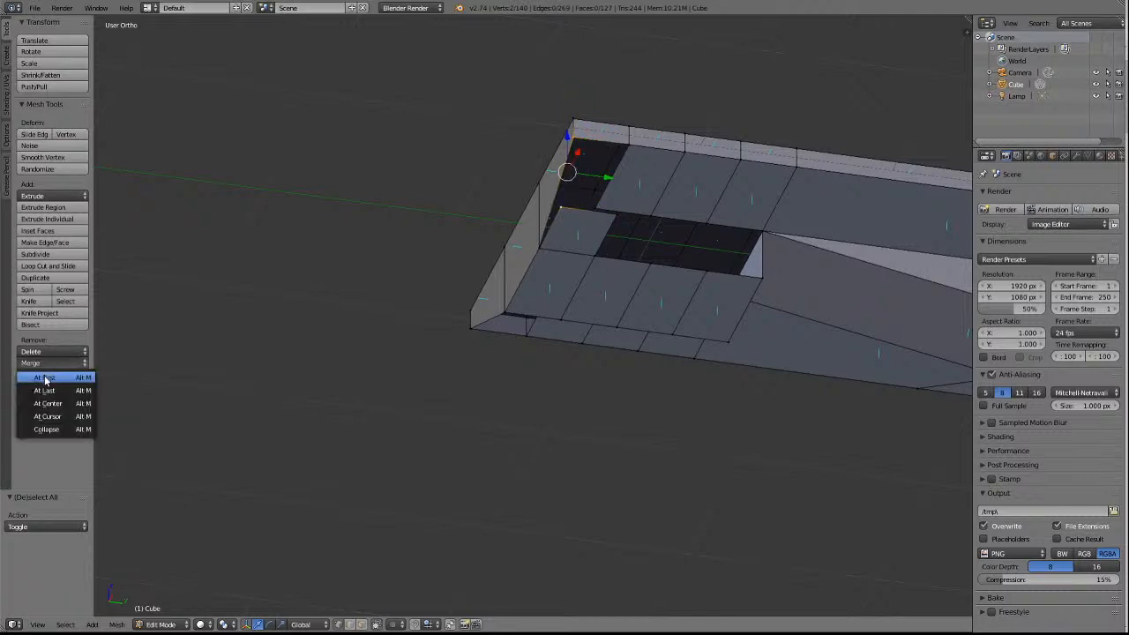
key("a")
Merge the +X strip's inner vertex into the neighbouring +X side rail vertex with At First, then deselect everything.
right_click(616, 213)
right_click(630, 144, "shift")
key("a")
right_click(632, 146)
right_click(615, 219, "shift")
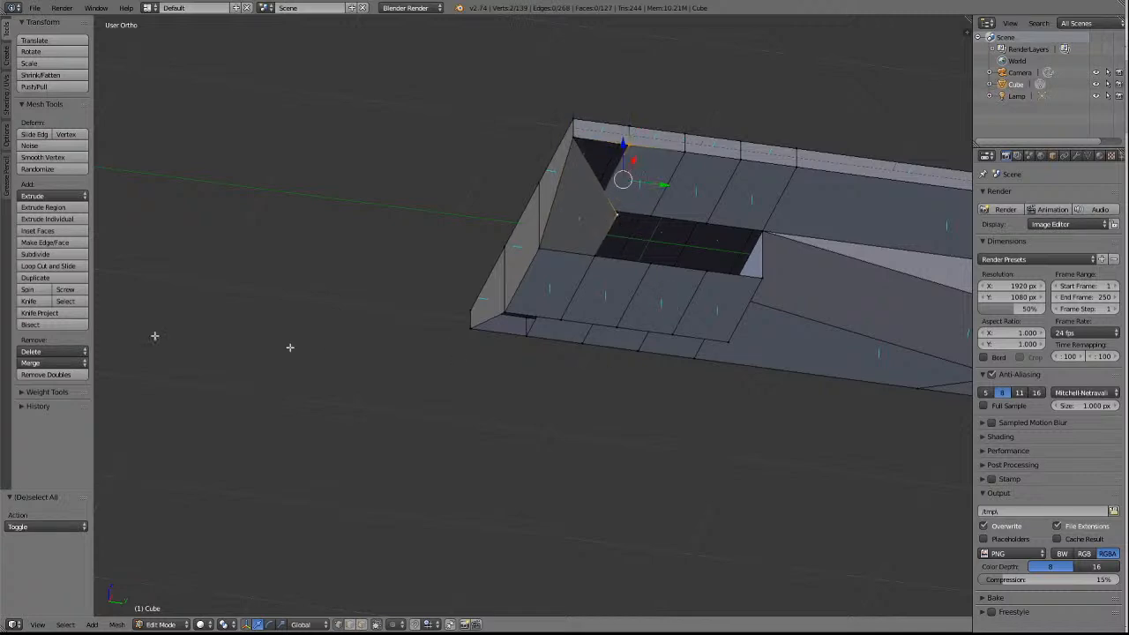
left_click(36, 362)
left_click(43, 377)
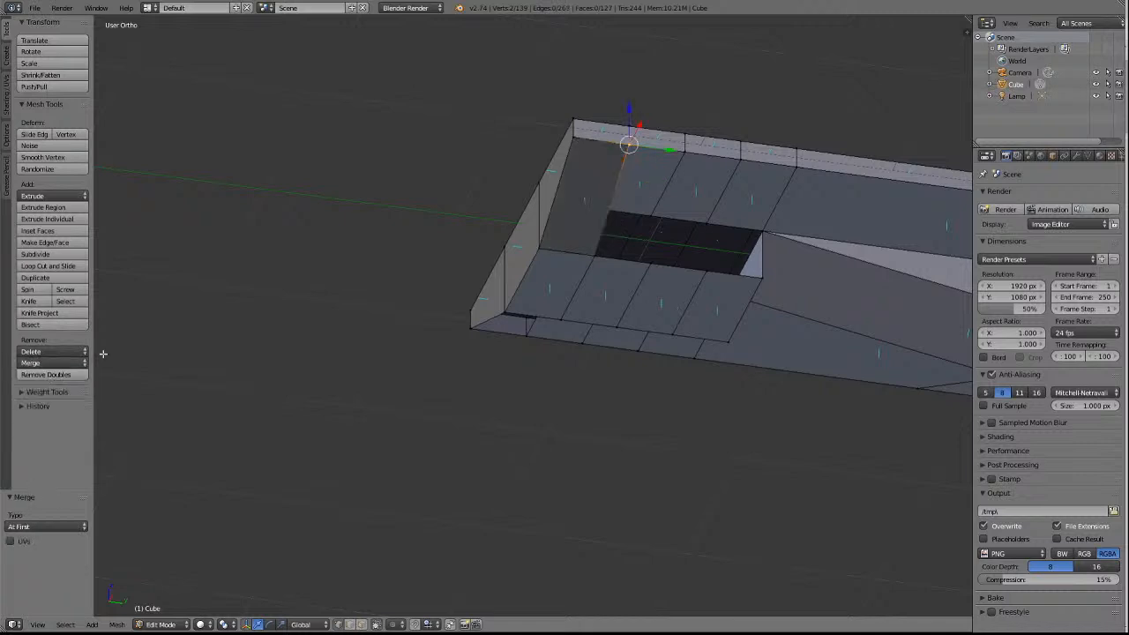
key("a")
Extrude the centre block's -X underside edge beside the -Y end face about 0.688 towards -X, then deselect everything.
scroll(353, 260, "down", 4)
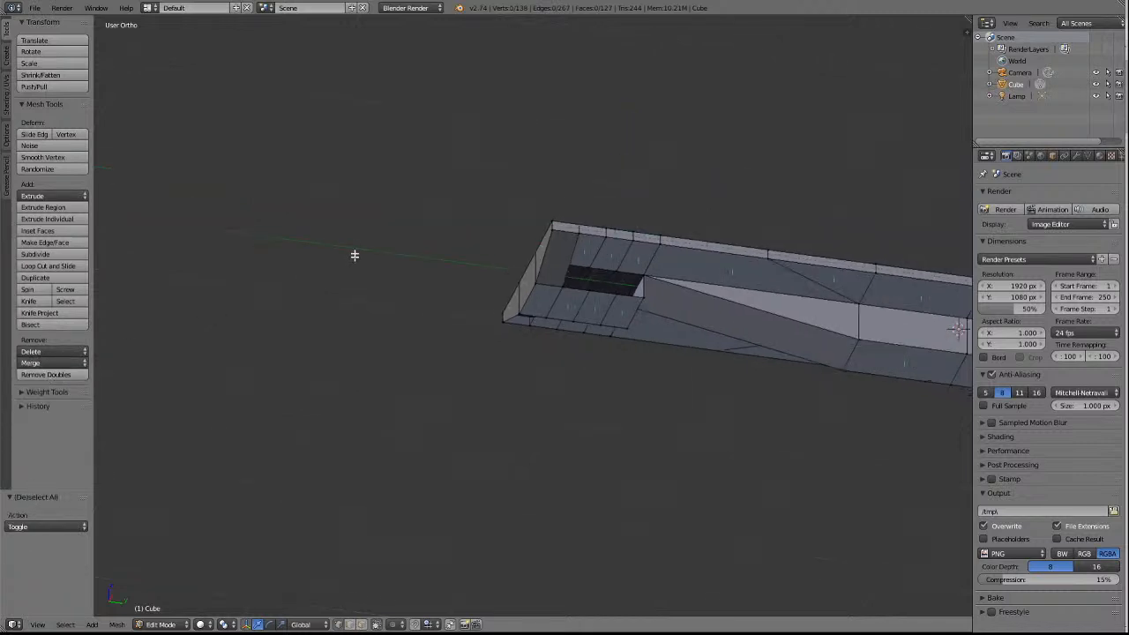
key("KP_4")
key("KP_4")
key("KP_4")
key("KP_4")
key("KP_4")
key("KP_4")
key("KP_4")
key("KP_4")
key("KP_4")
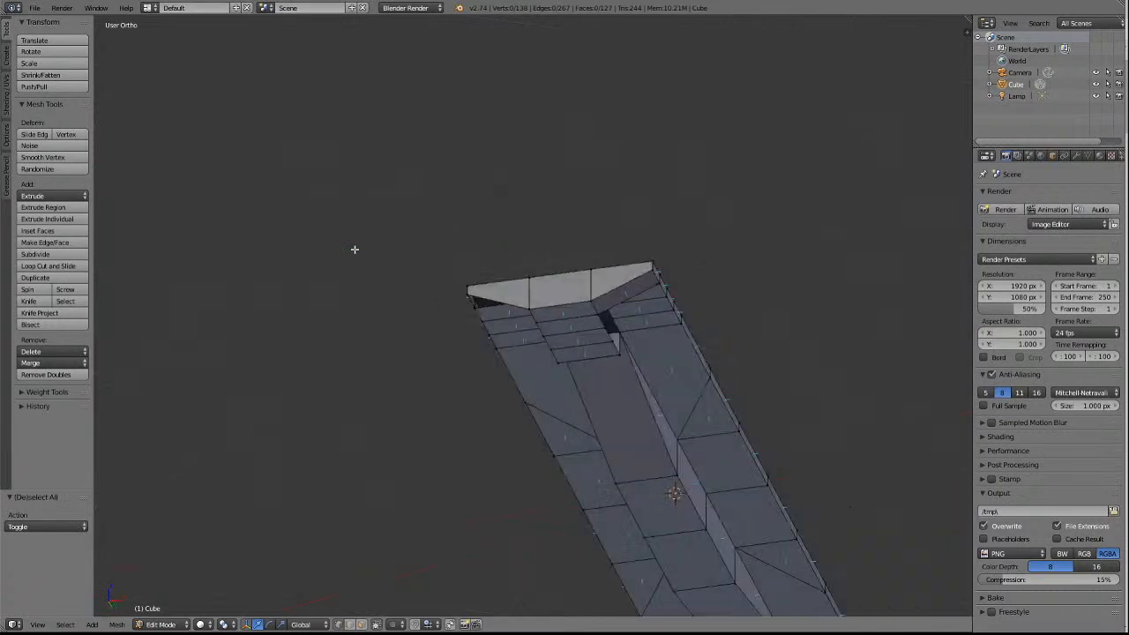
key("KP_4")
key("KP_4")
key("KP_4")
key("KP_4")
key("KP_4")
key("KP_4")
key("KP_4")
key("KP_4")
key("KP_4")
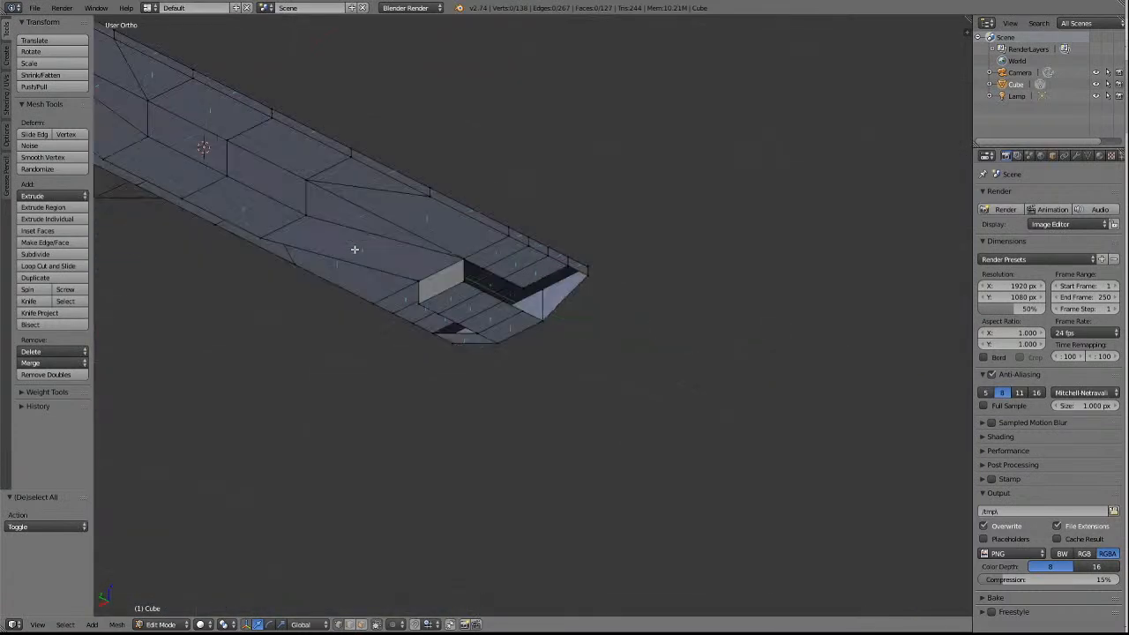
scroll(407, 258, "up", 3)
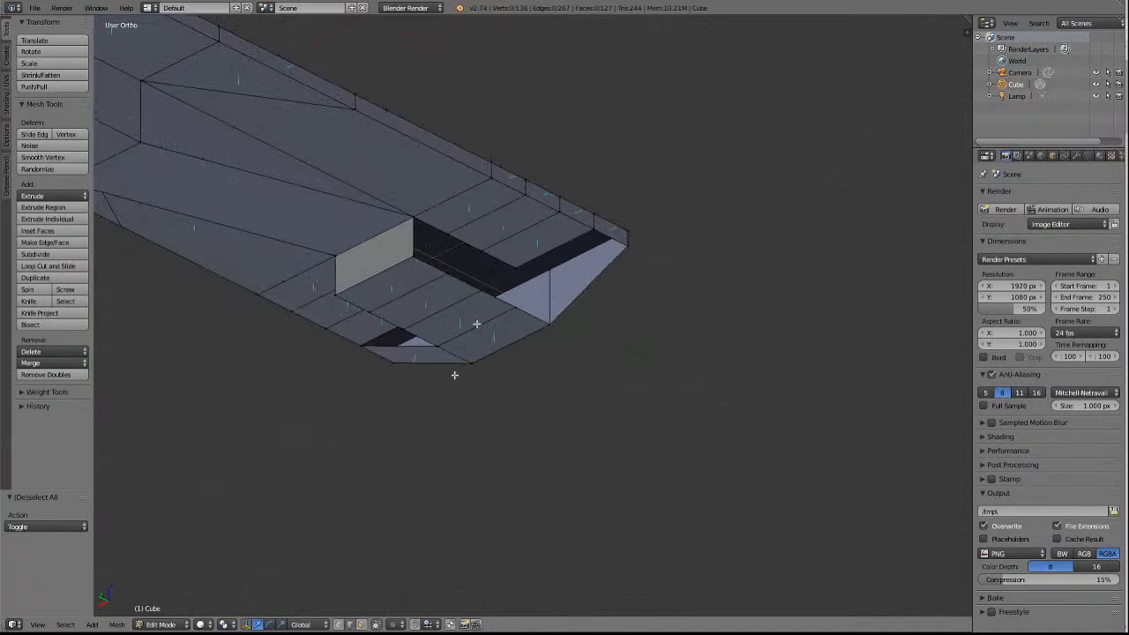
right_click(535, 317)
key("e")
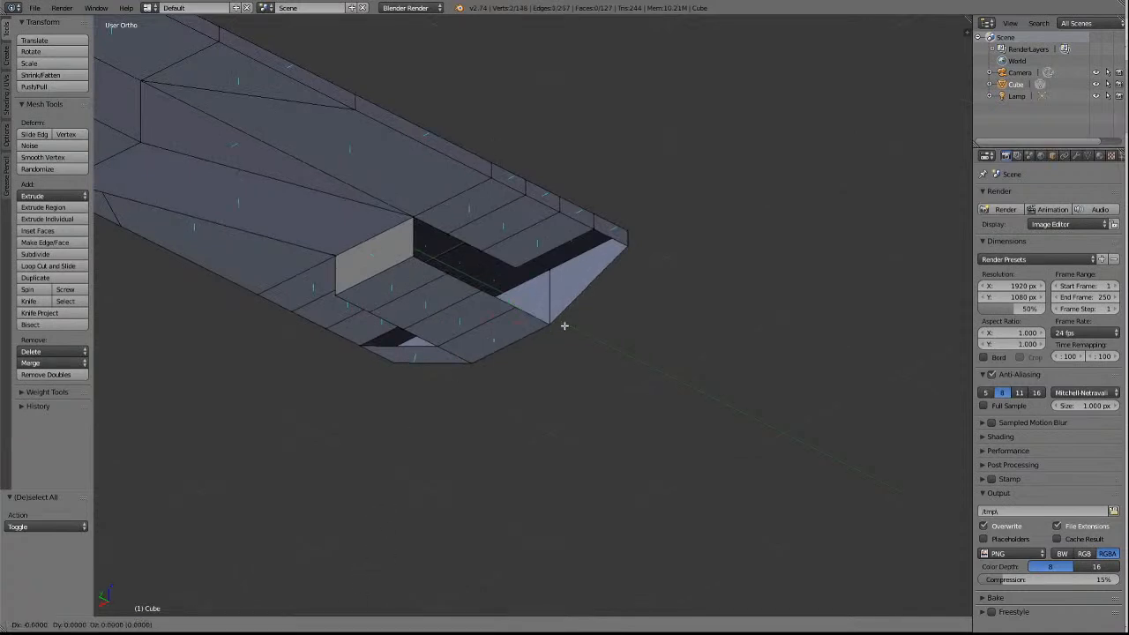
key("x")
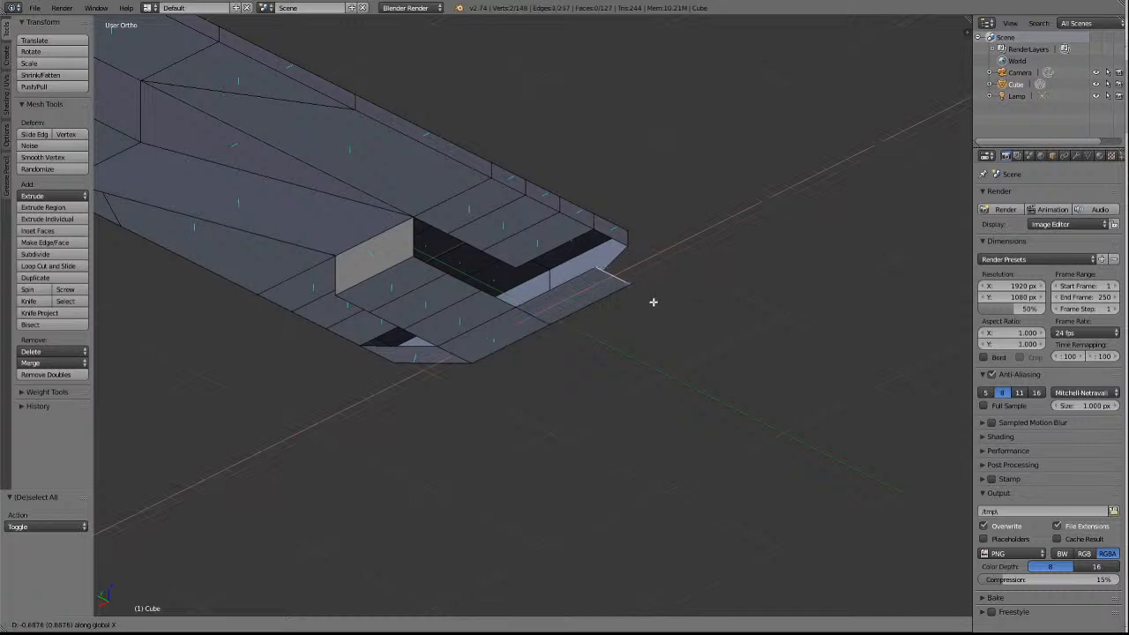
left_click(653, 303)
key("a")
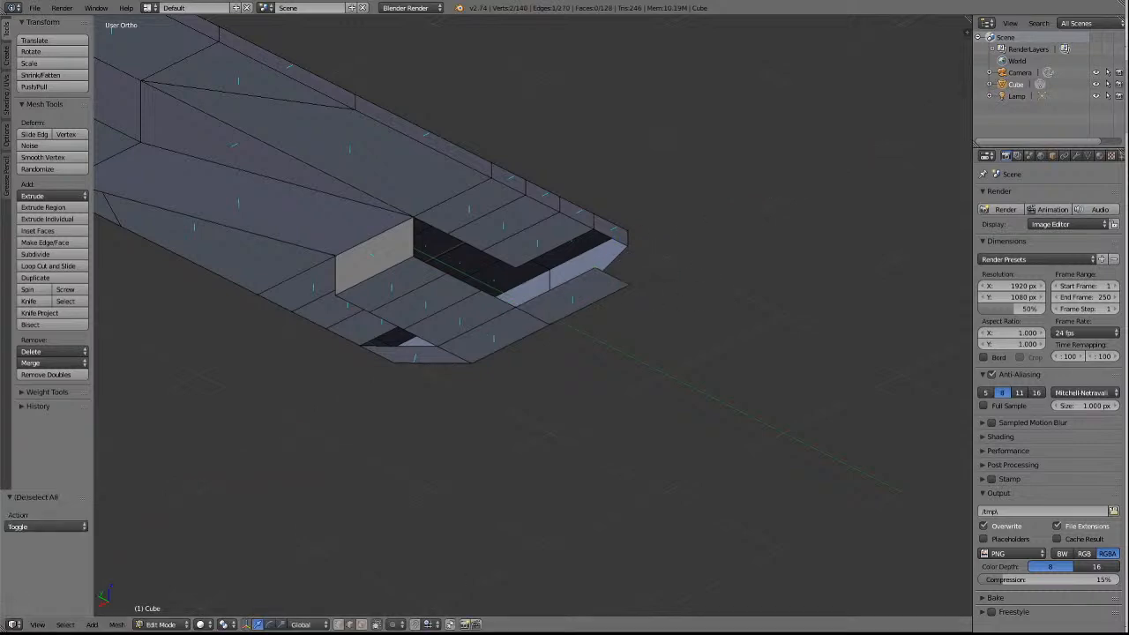
Merge the -X strip's inner vertex into the neighbouring -X side rail vertex with At First.
right_click(610, 236)
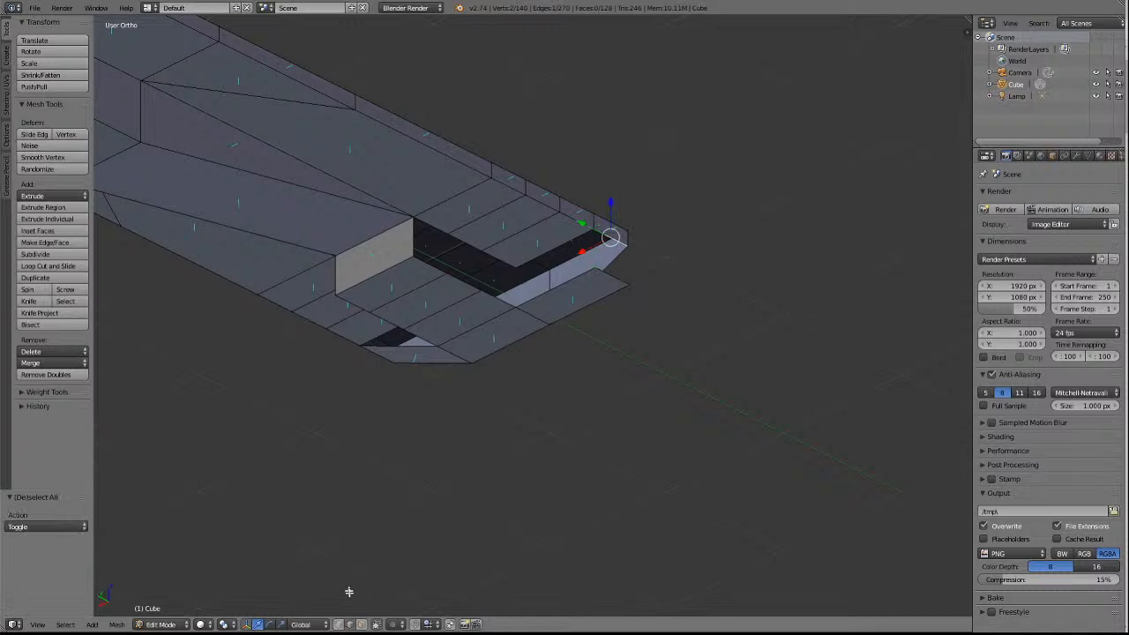
key("a")
right_click(595, 229)
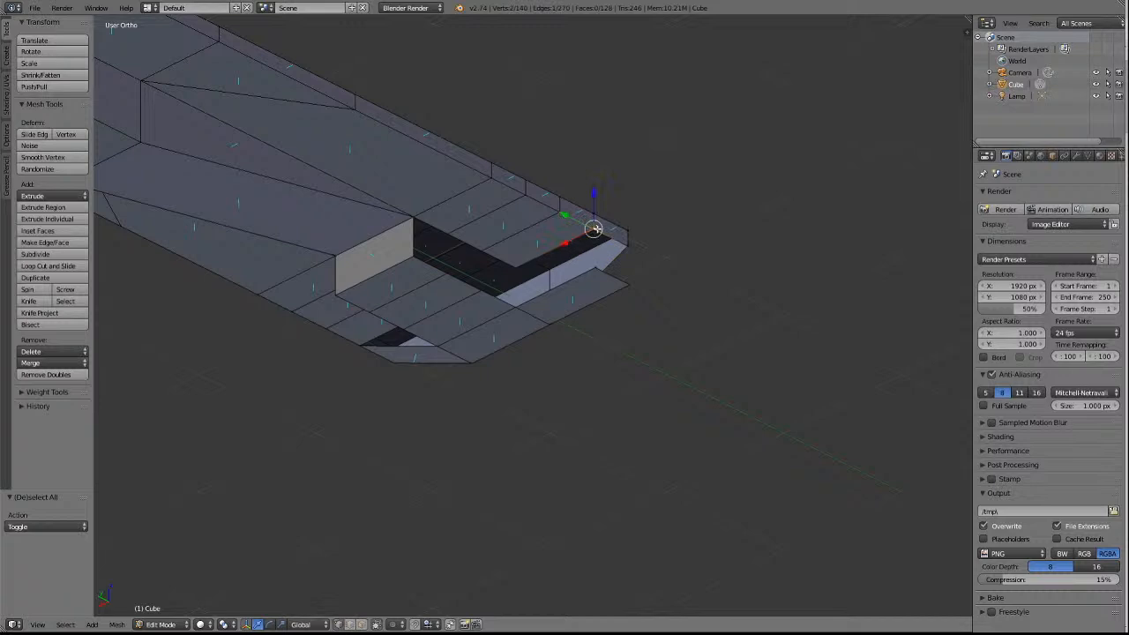
right_click(596, 271)
left_click(45, 364)
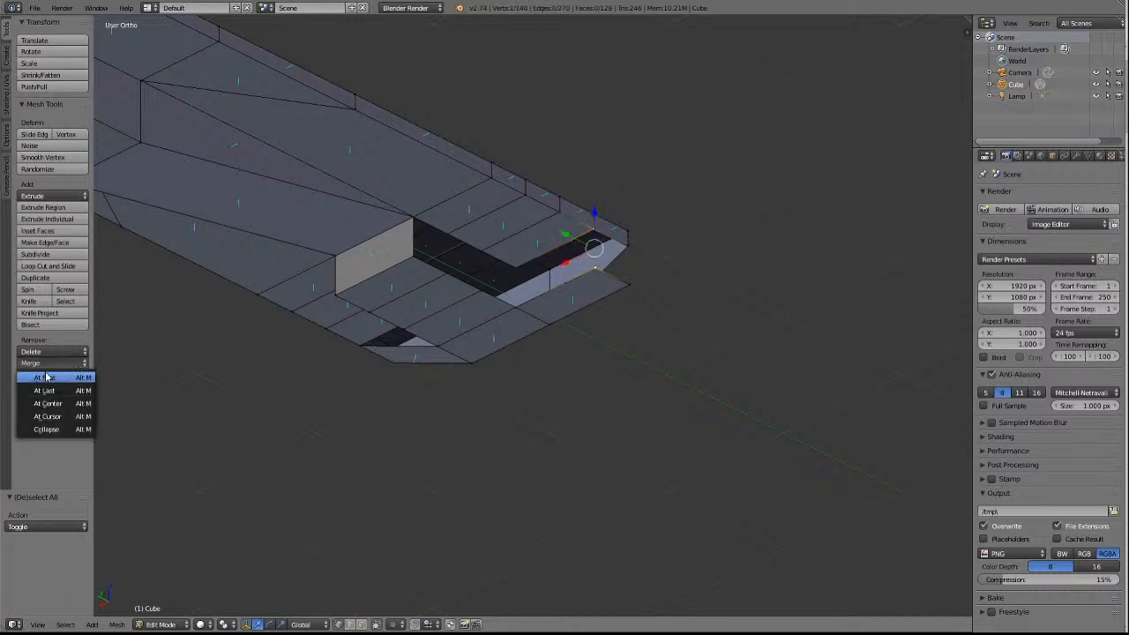
left_click(46, 378)
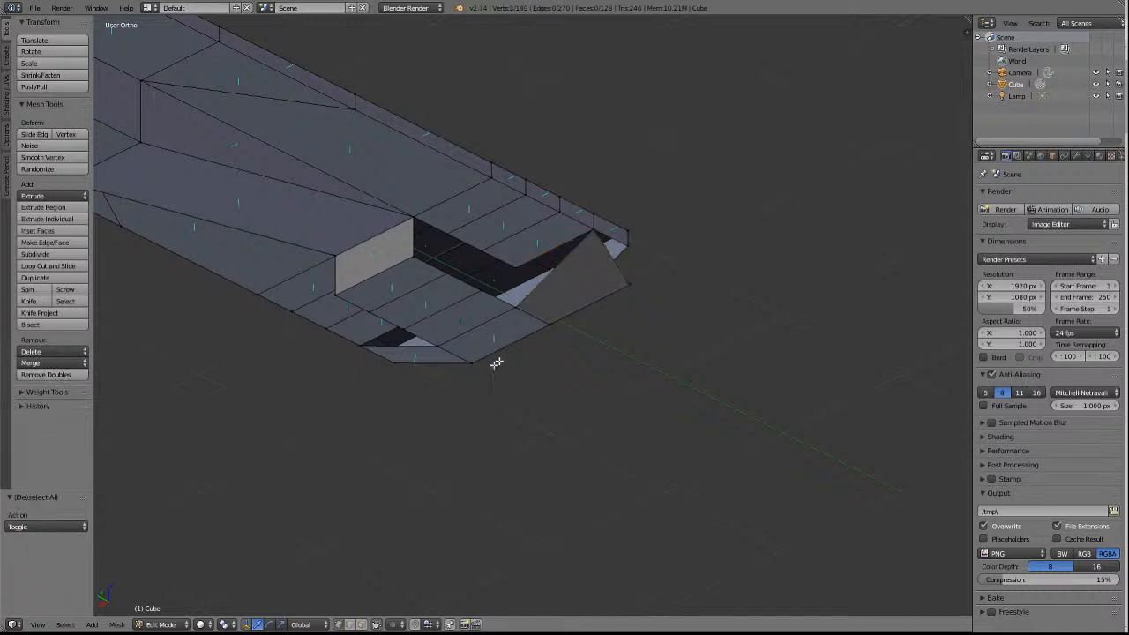
Merge the -X strip's outer vertex into the -Y end face's -X lower corner with At First, then deselect everything.
right_click(628, 245)
right_click(633, 292, "shift")
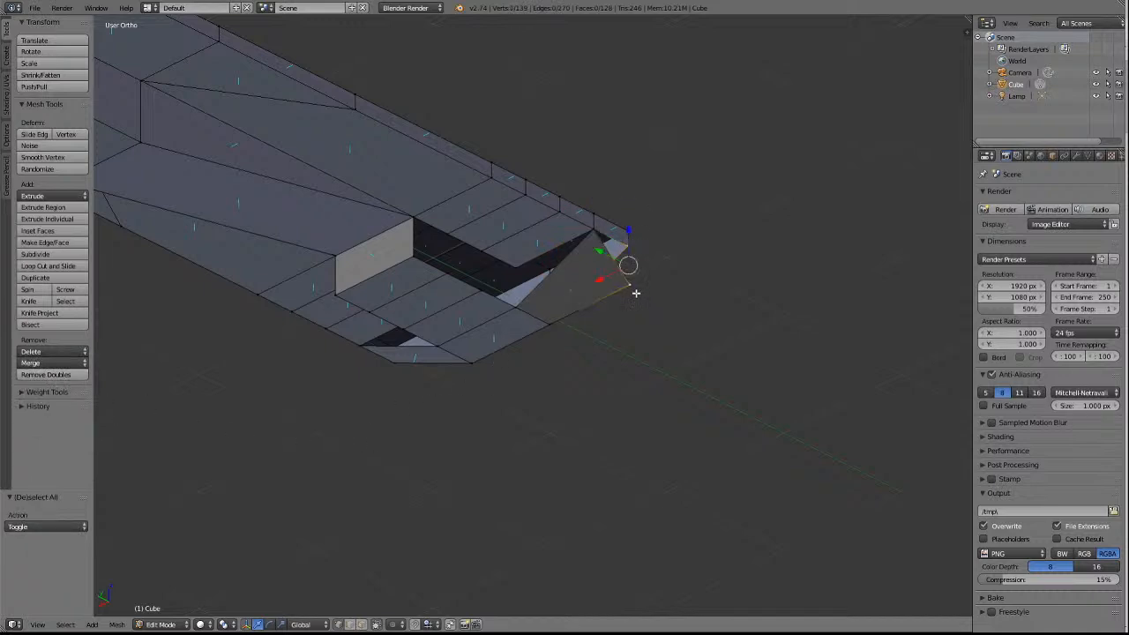
left_click(36, 362)
left_click(40, 378)
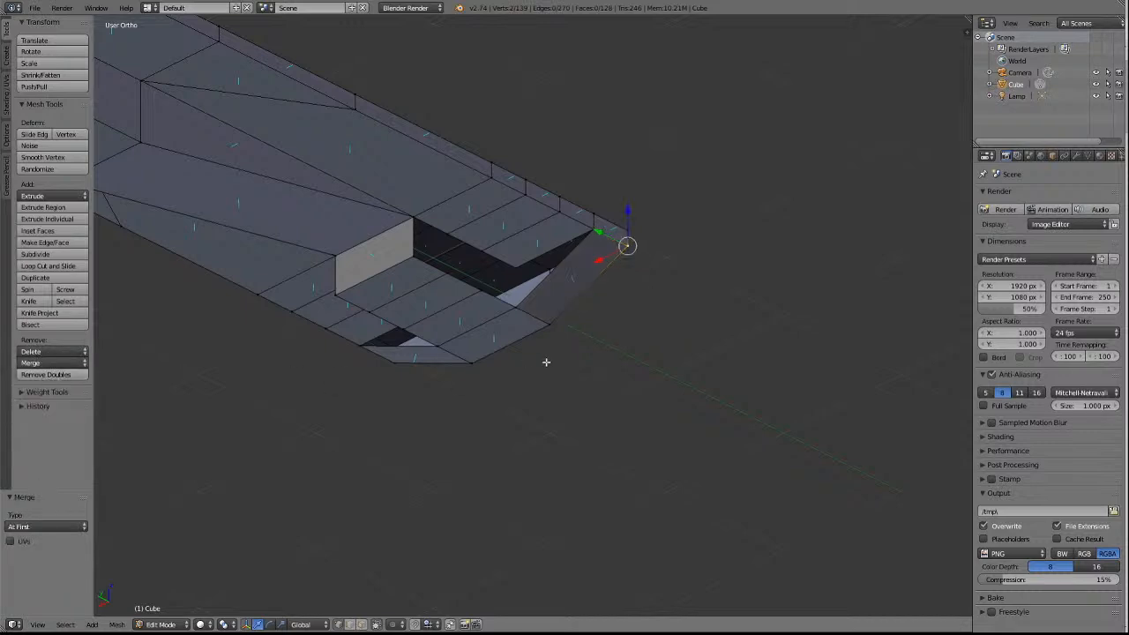
key("a")
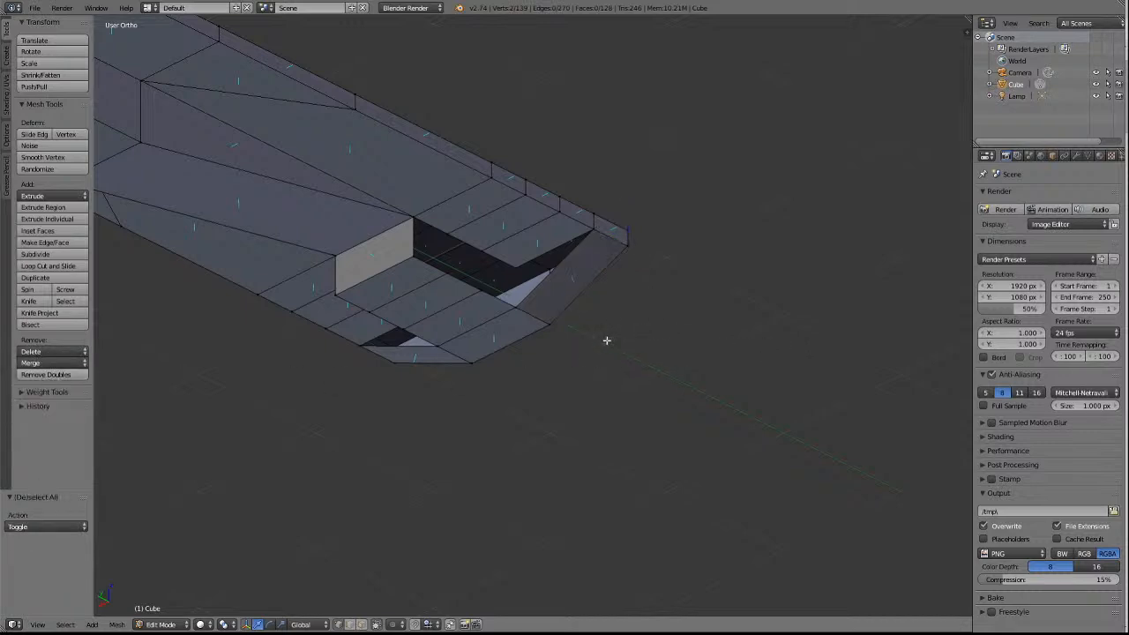
Extrude the -X side rail's underside end edge beside the sloped -Y face about 0.226 down along Z, then deselect everything.
right_click(549, 244)
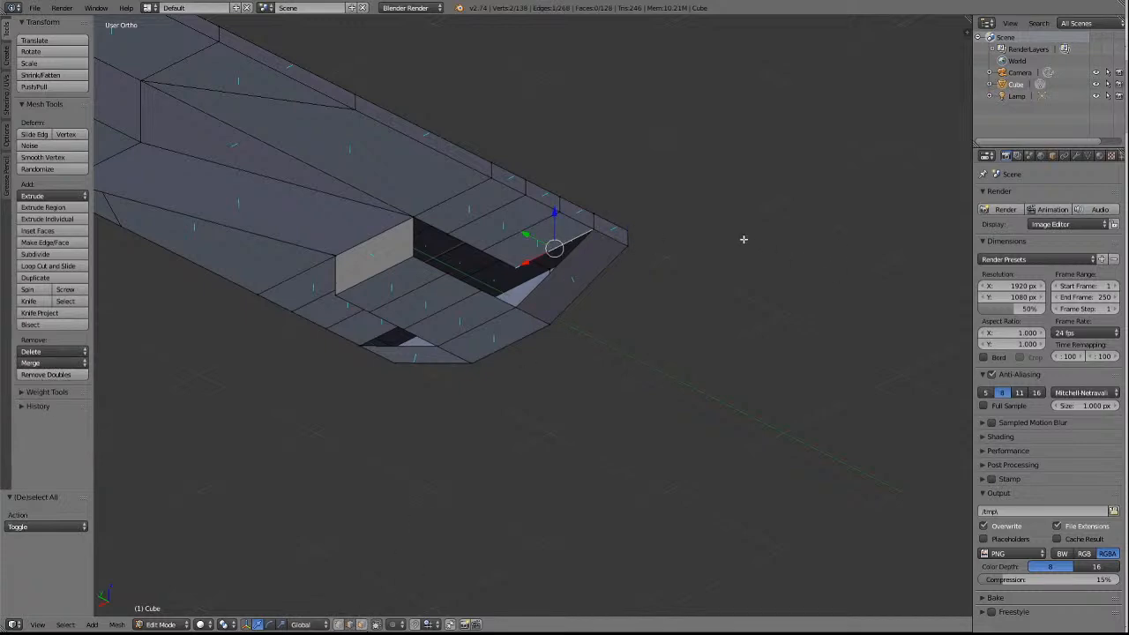
key("e")
key("z")
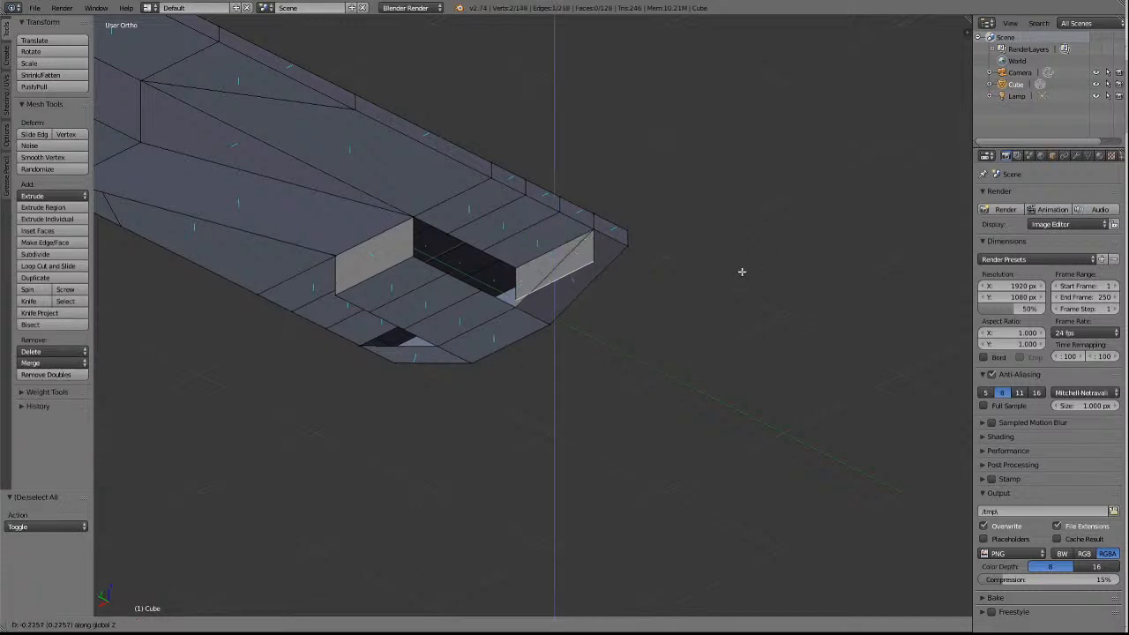
left_click(743, 271)
left_click(338, 625)
key("a")
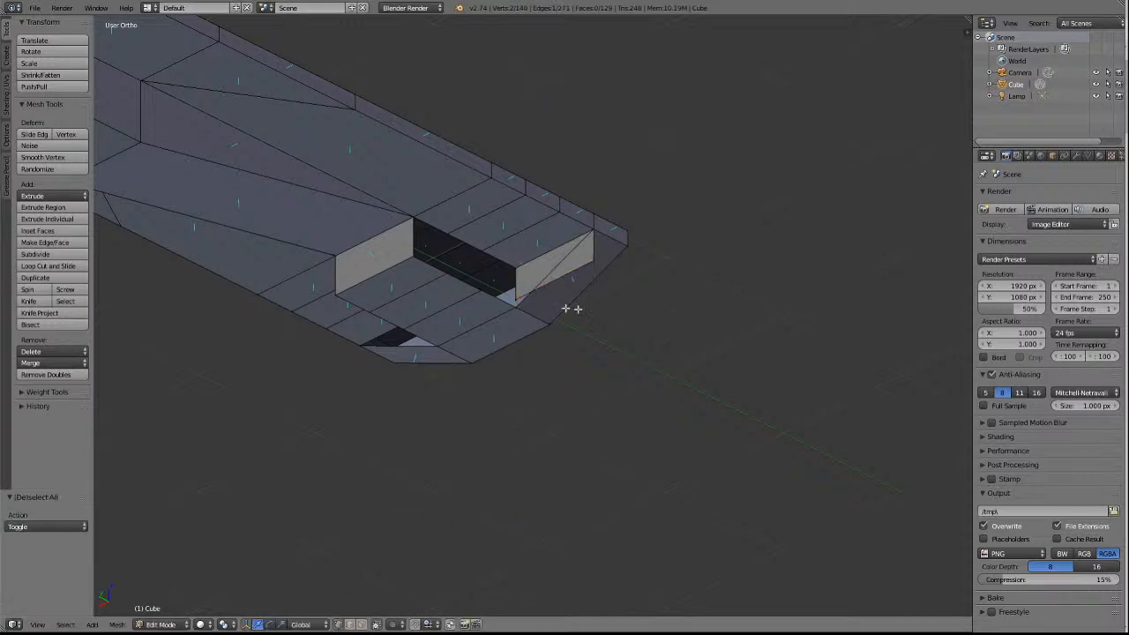
Merge the -X flap's inner lower vertex into the centre block corner and its outer lower vertex into the side rail corner with At Last.
right_click(516, 302)
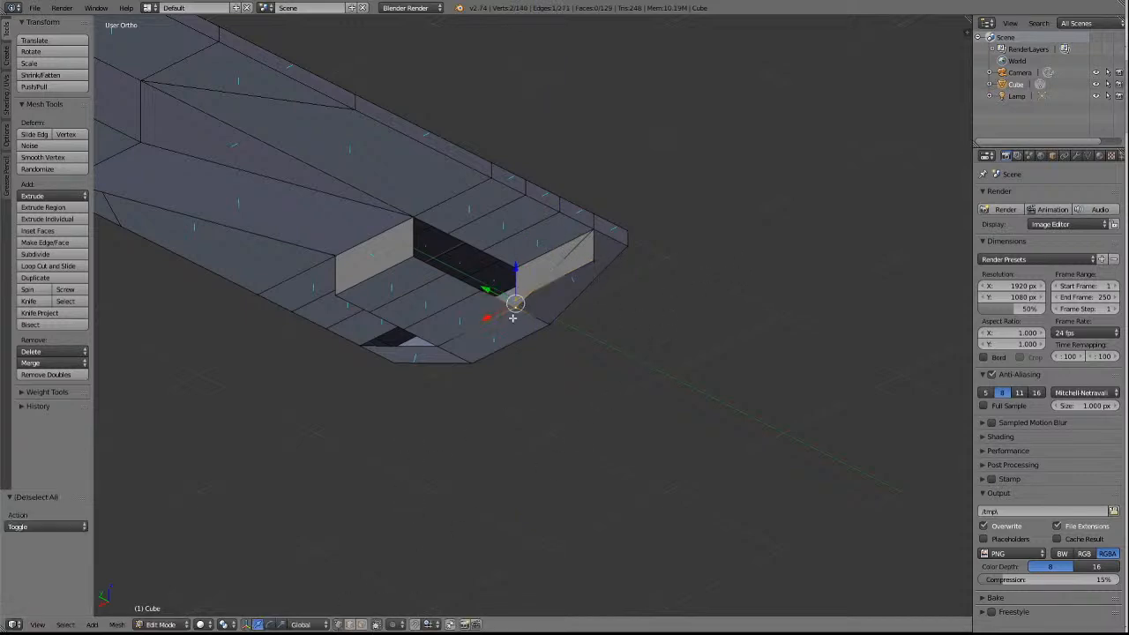
left_click(37, 363)
left_click(35, 386)
key("a")
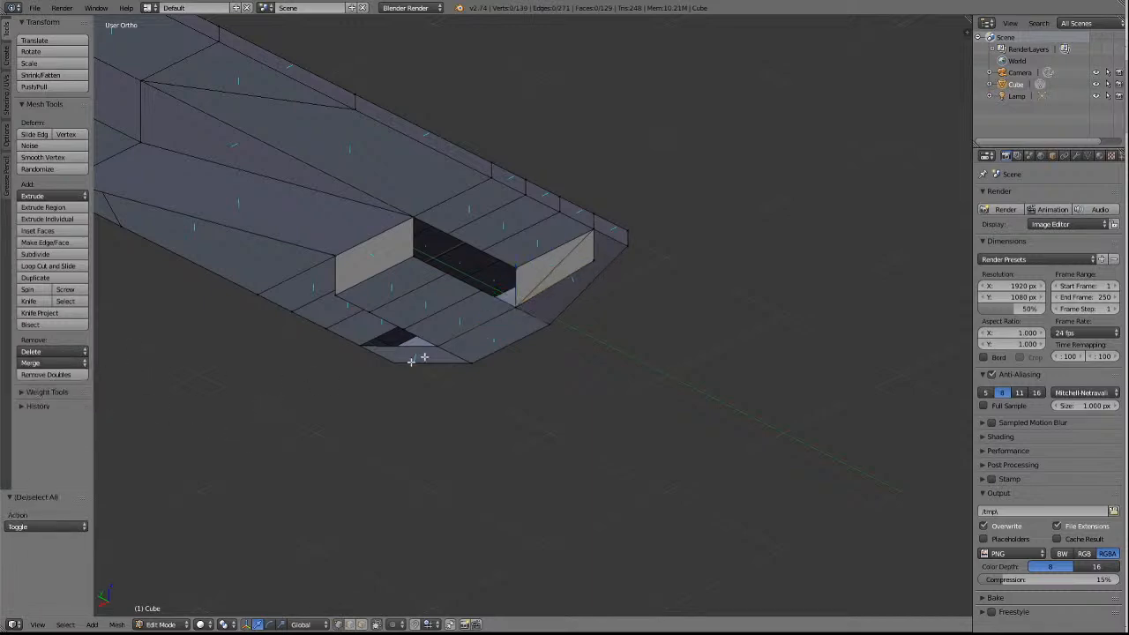
right_click(595, 233)
left_click(37, 363)
left_click(42, 391)
key("a")
Extrude the +X side rail's underside end edge beside the sloped -Y face about 0.197 down along Z.
key("KP_4")
key("KP_4")
key("KP_4")
key("KP_4")
key("KP_4")
key("KP_4")
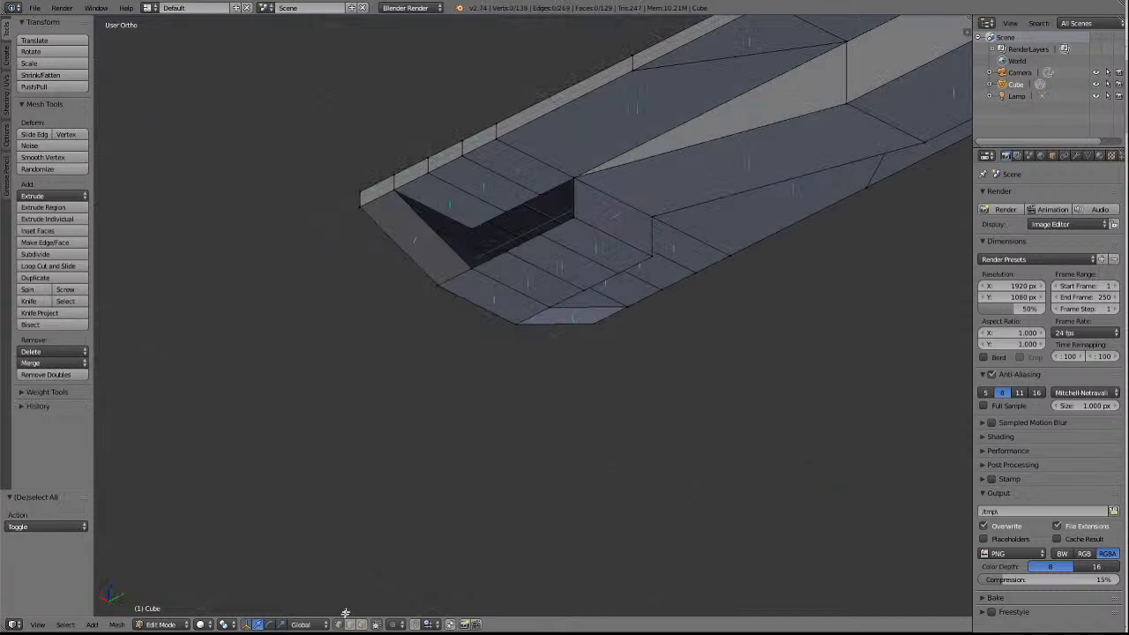
right_click(450, 216)
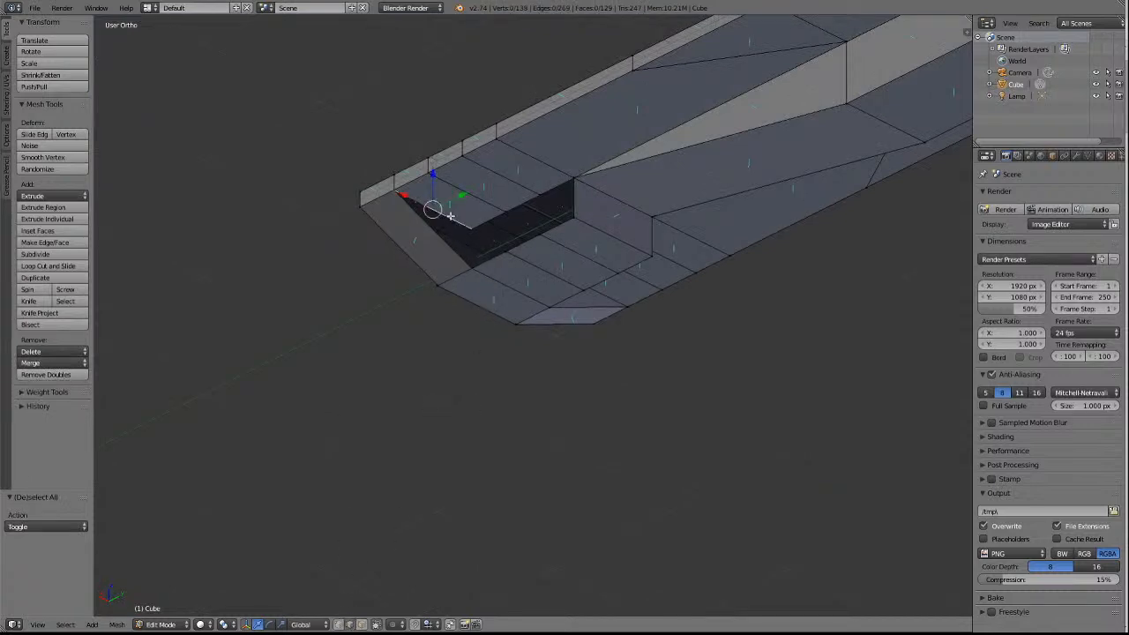
key("e")
key("z")
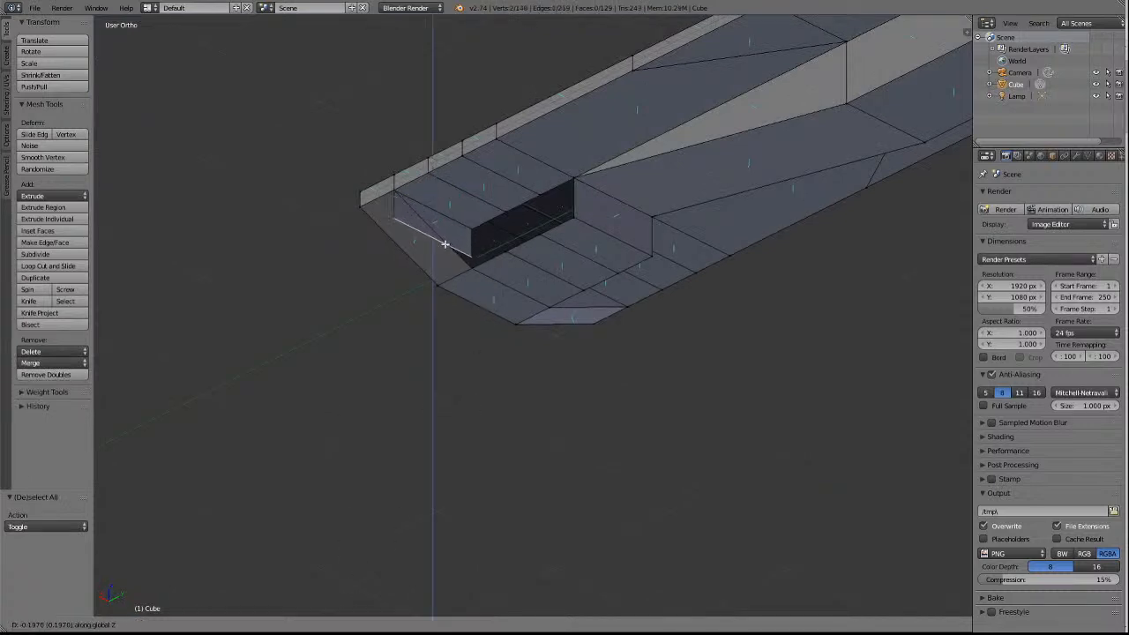
left_click(445, 245)
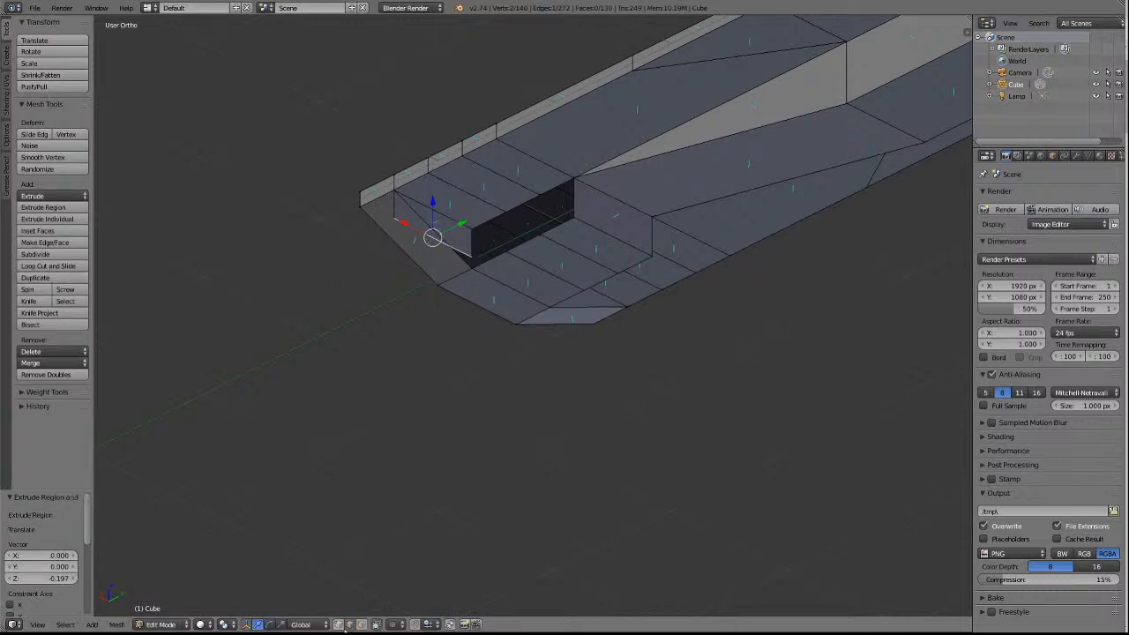
Merge the +X flap's lower edge vertices into the centre block corner with At Last, then deselect everything.
right_click(471, 269)
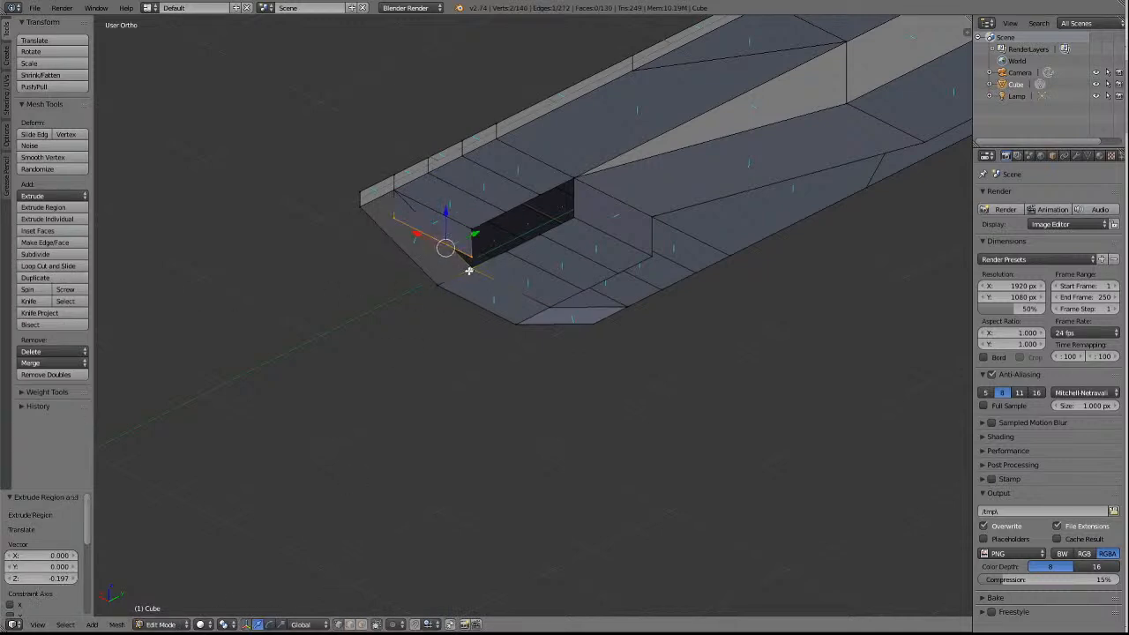
left_click(32, 364)
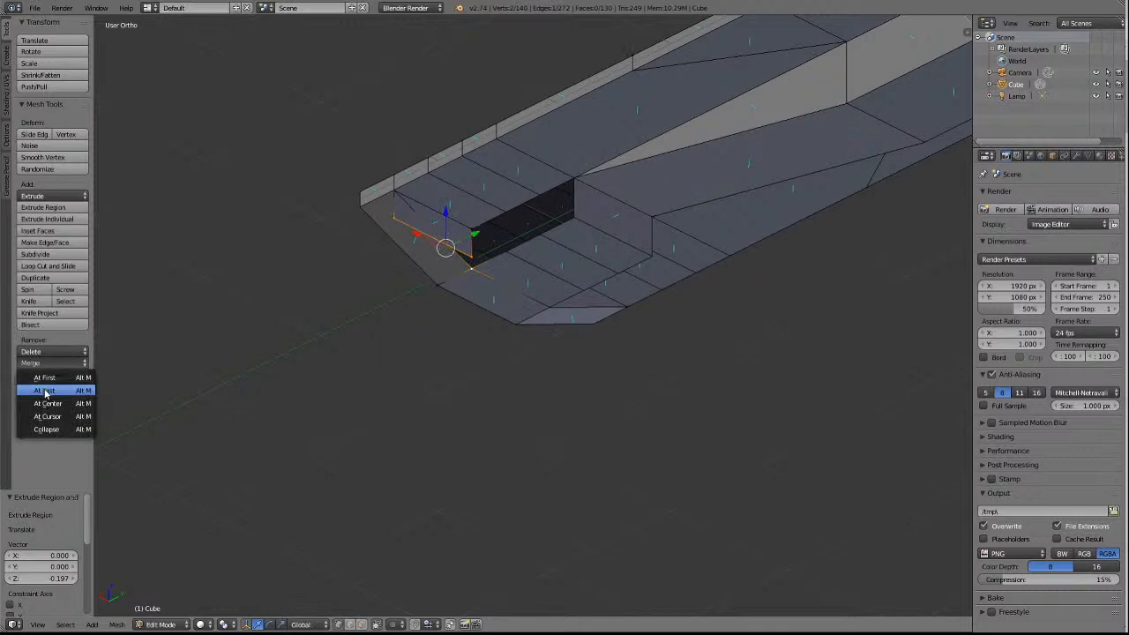
left_click(44, 391)
key("a")
Delete the three centre block underside faces between the sloped -Y end section and the inner cross wall.
scroll(588, 401, "up", 2)
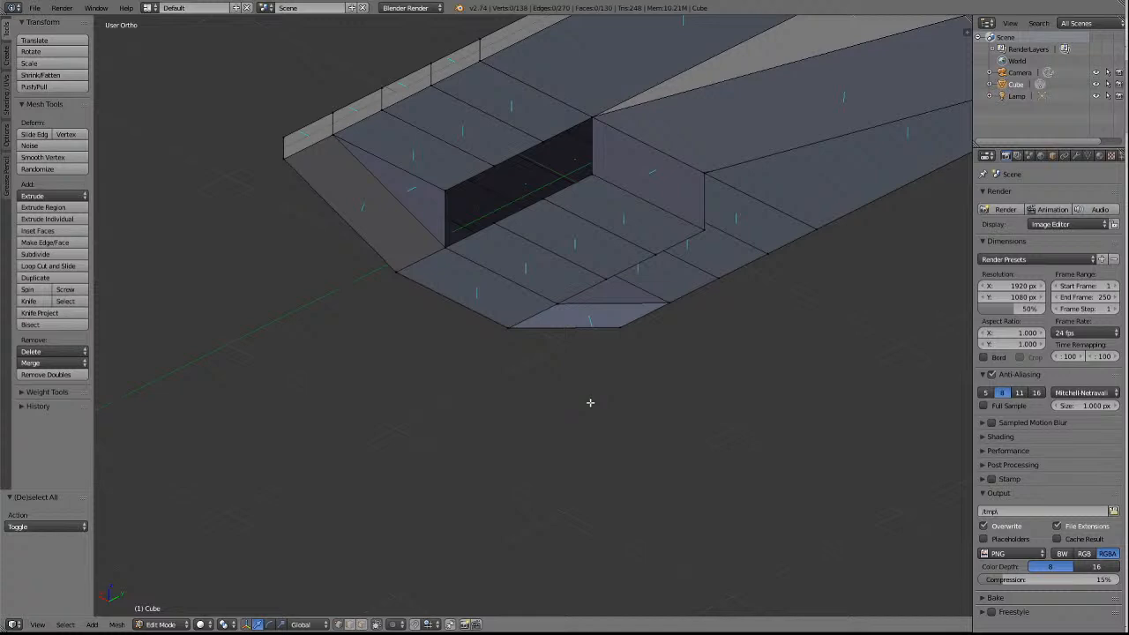
scroll(590, 402, "down", 3)
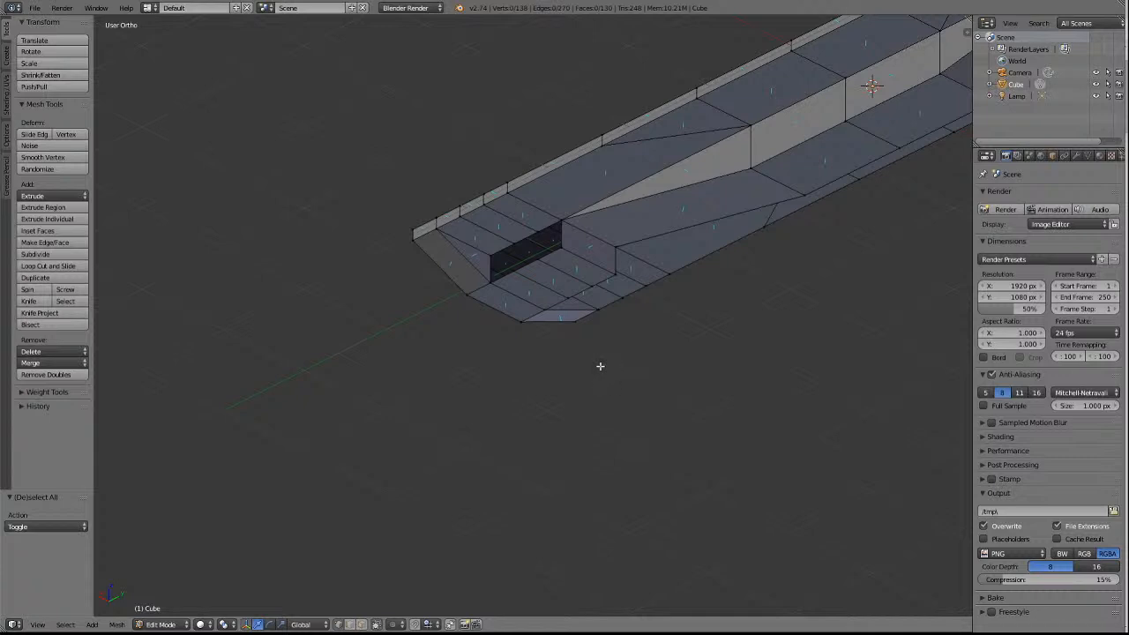
left_click(361, 625)
right_click(576, 267)
right_click(553, 285, "shift")
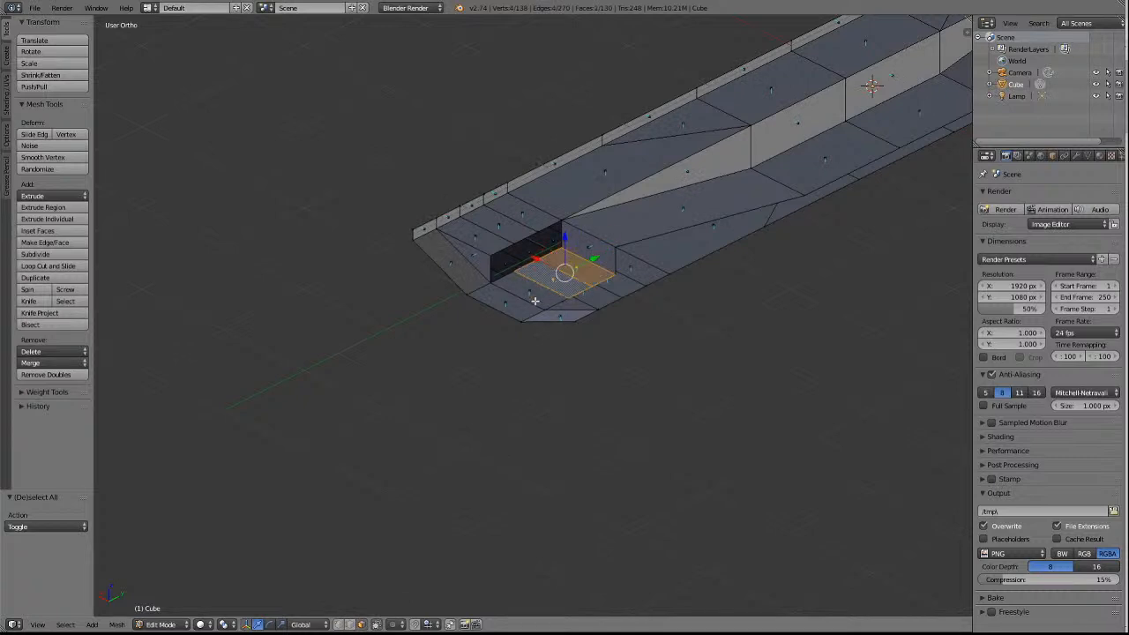
right_click(539, 301, "shift")
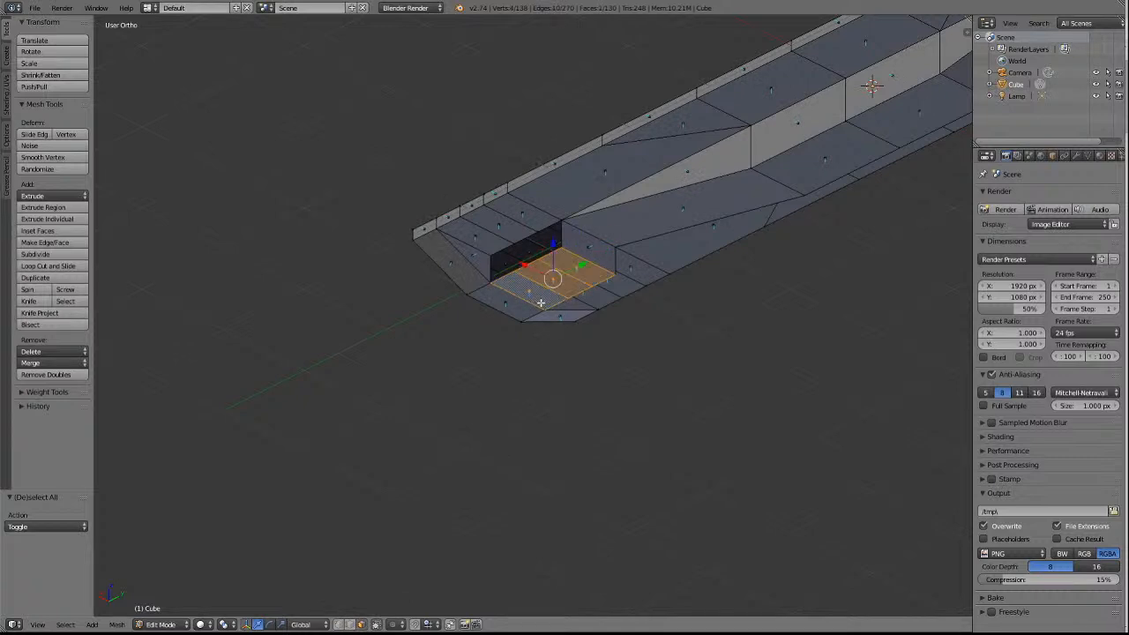
key("x")
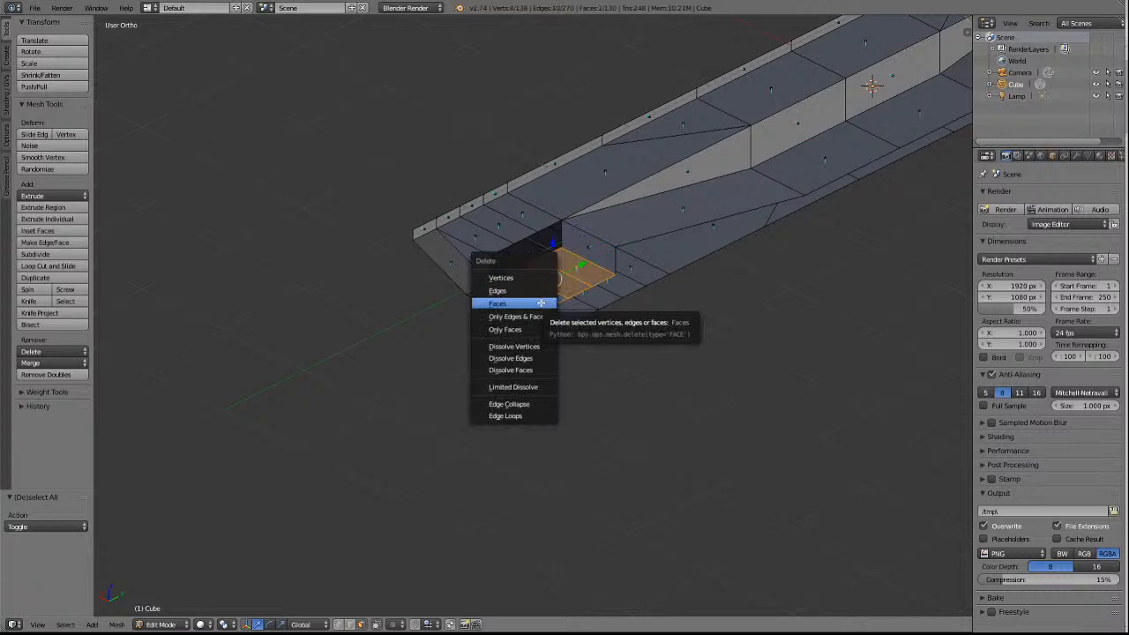
left_click(541, 302)
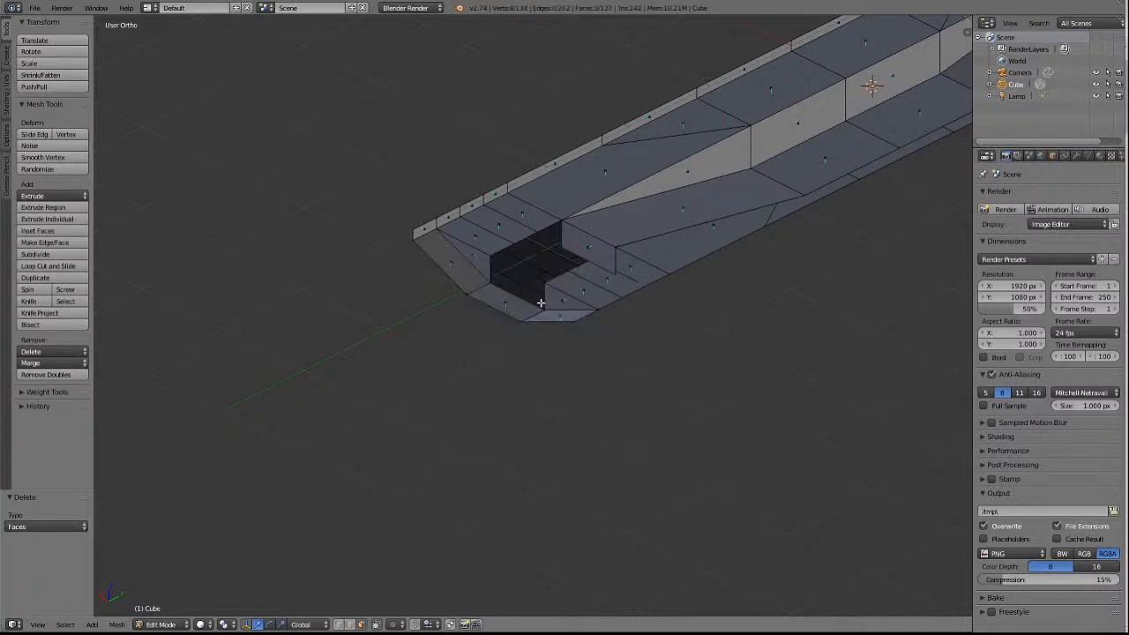
Delete the three adjacent underside faces of the +X side rail at the -Y end.
key("a")
key("a")
key("alt+Tab")
right_click(521, 212)
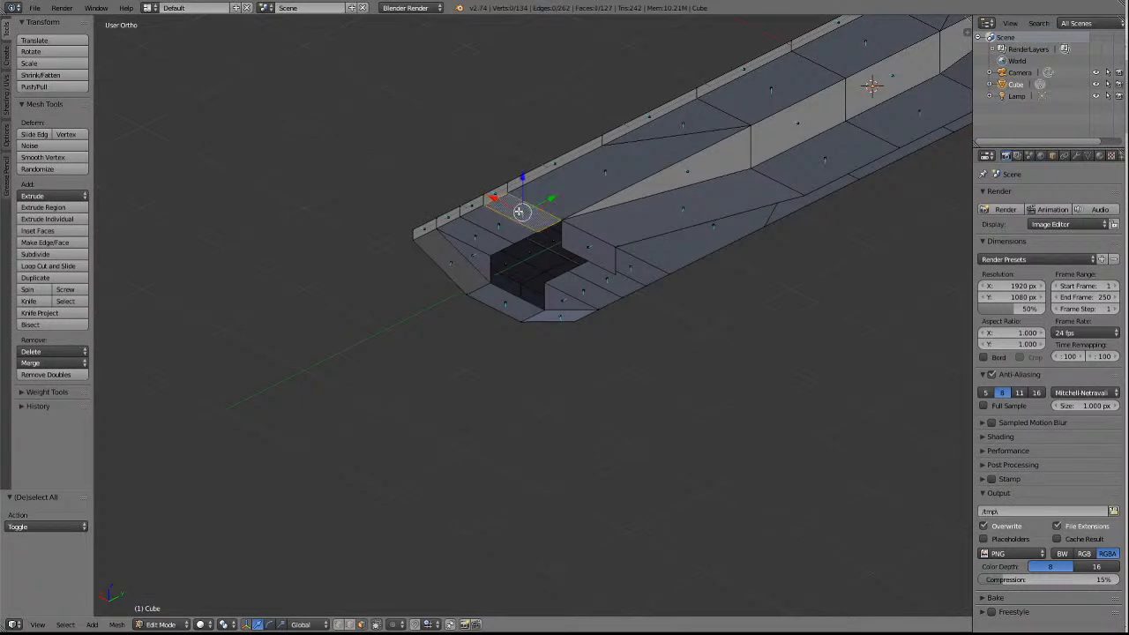
right_click(500, 225, "shift")
right_click(477, 240, "shift")
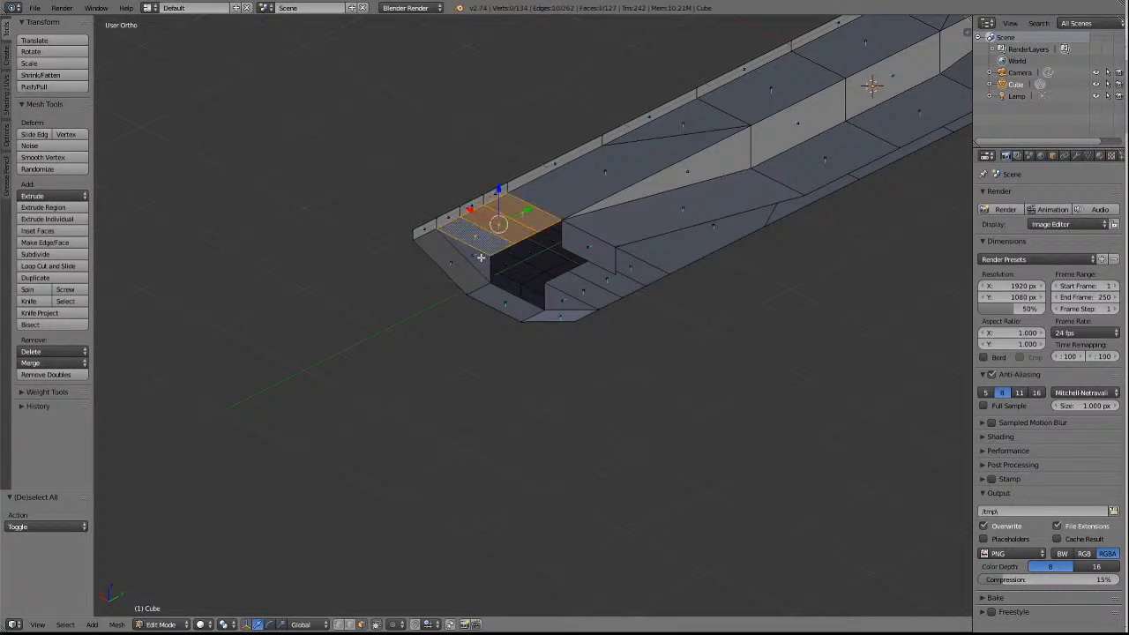
key("x")
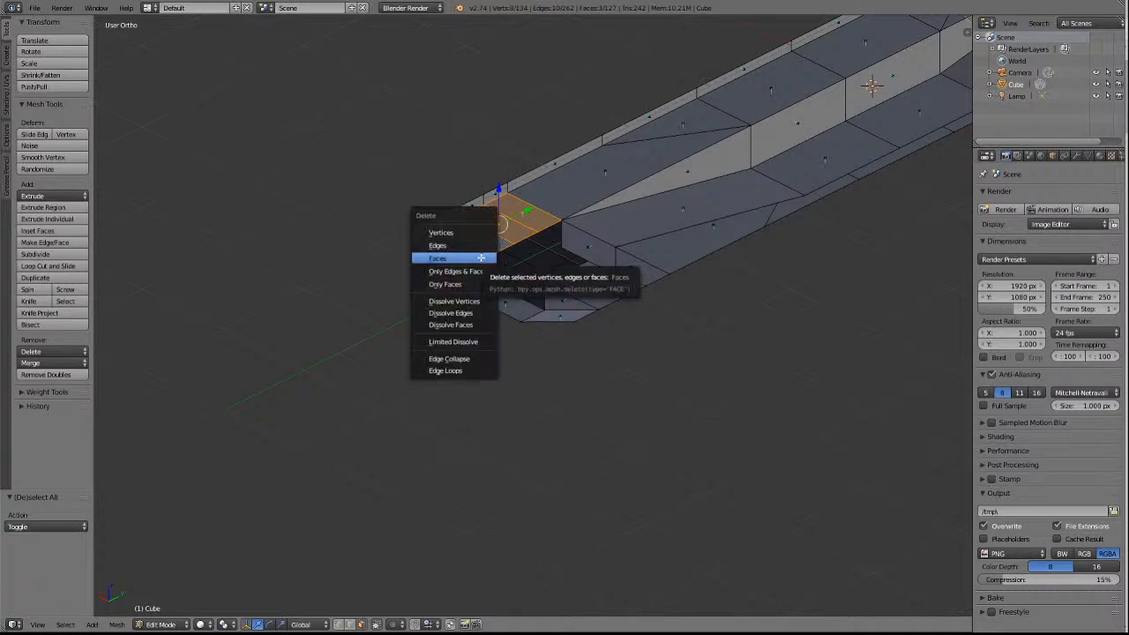
left_click(481, 258)
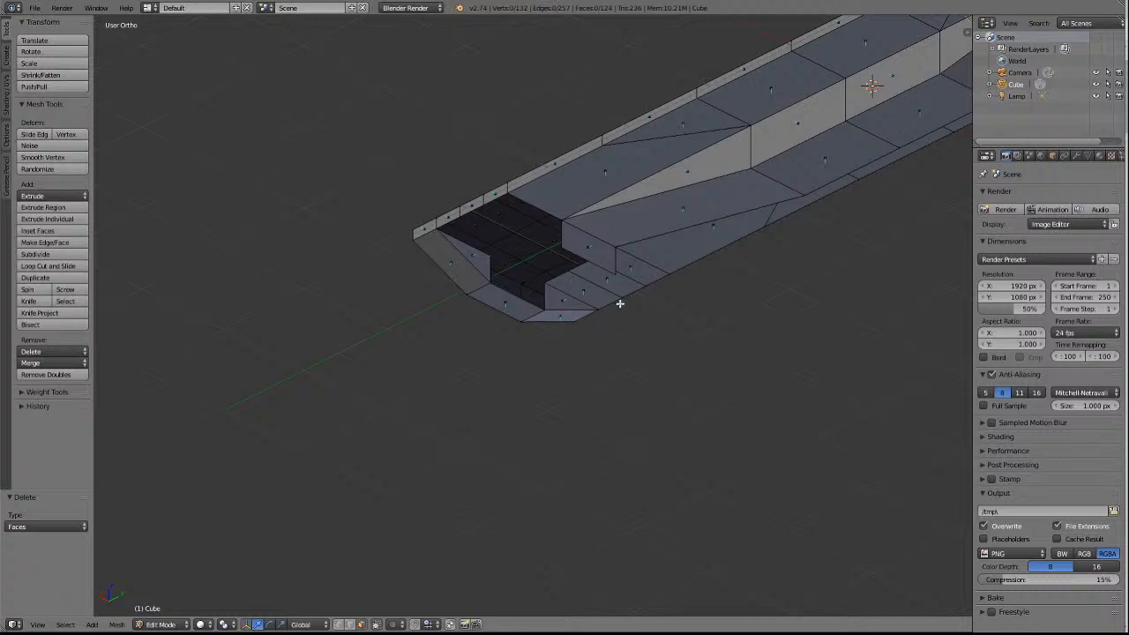
Delete the three adjacent underside faces of the -X side rail at the -Y end, leaving nothing selected.
right_click(632, 275)
right_click(597, 298, "shift")
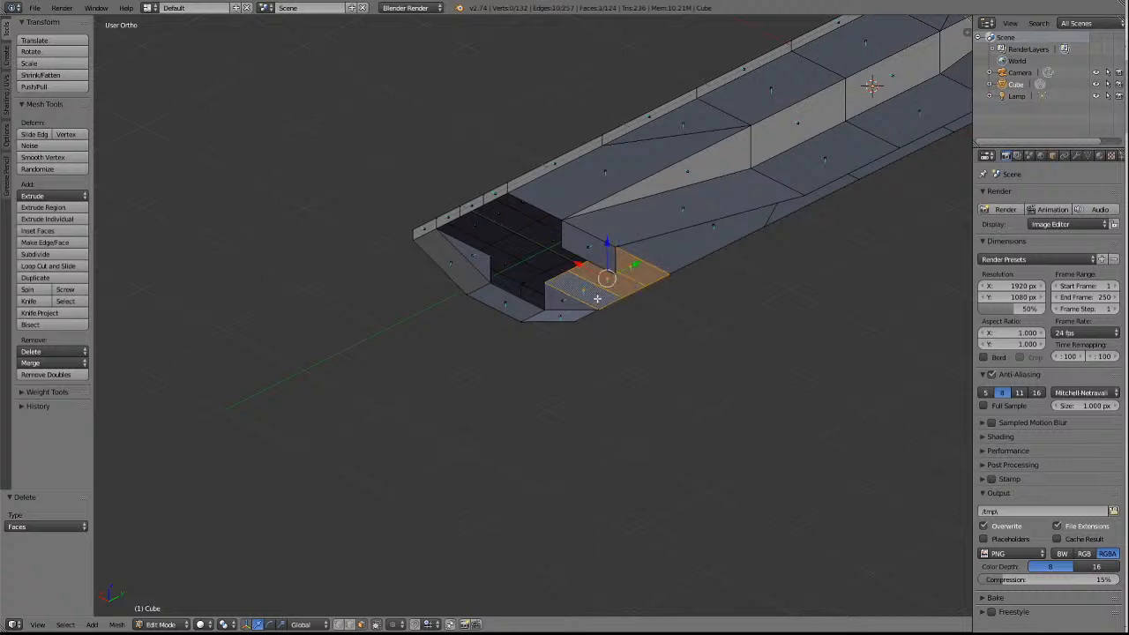
key("x")
left_click(597, 300)
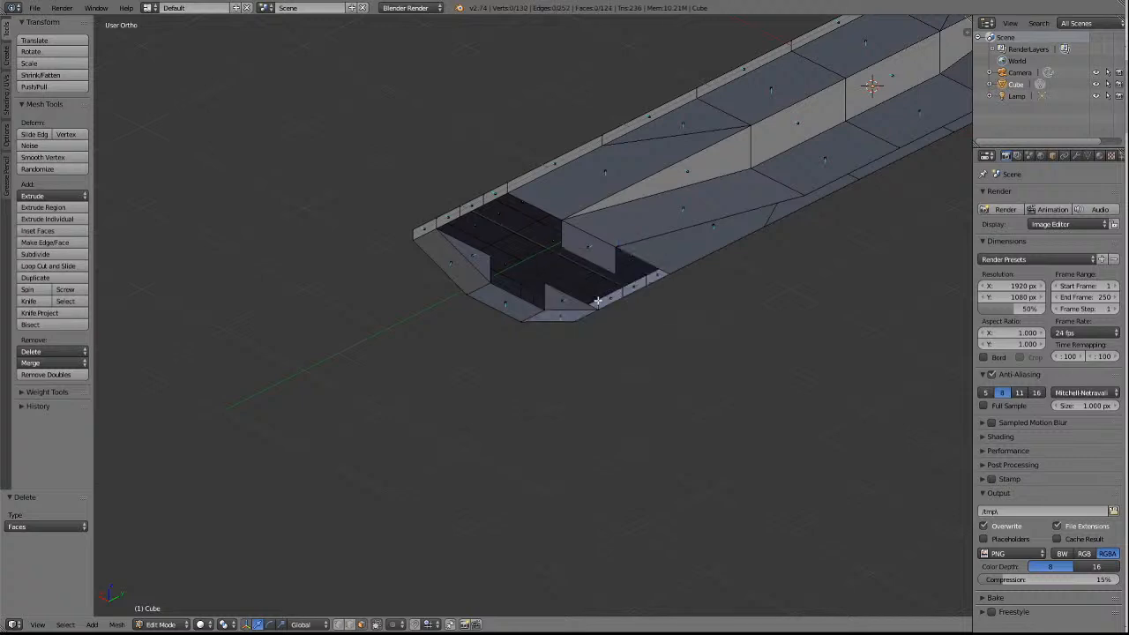
scroll(589, 313, "down", 4)
scroll(590, 313, "up", 2)
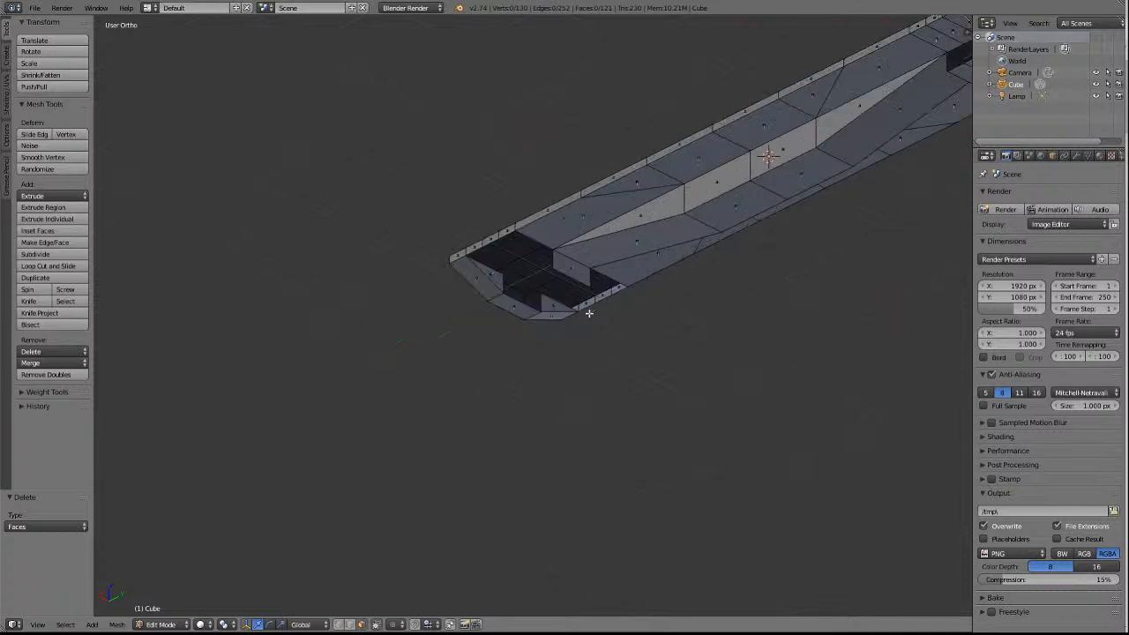
key("a")
key("a")
Delete the three underside faces of each side rail beside the centre block at the +Y end.
scroll(776, 325, "down", 2)
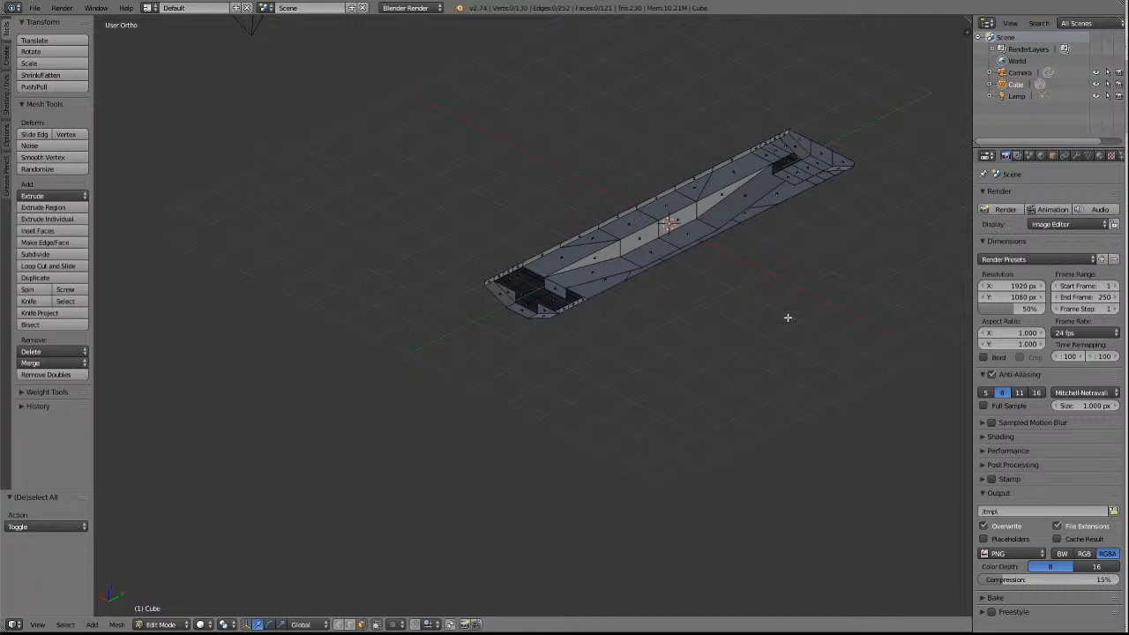
right_click(781, 144)
right_click(776, 148, "shift")
right_click(770, 155, "shift")
right_click(834, 173, "shift")
right_click(826, 177, "shift")
right_click(815, 181, "shift")
key("KP_4")
key("KP_4")
key("KP_4")
key("KP_4")
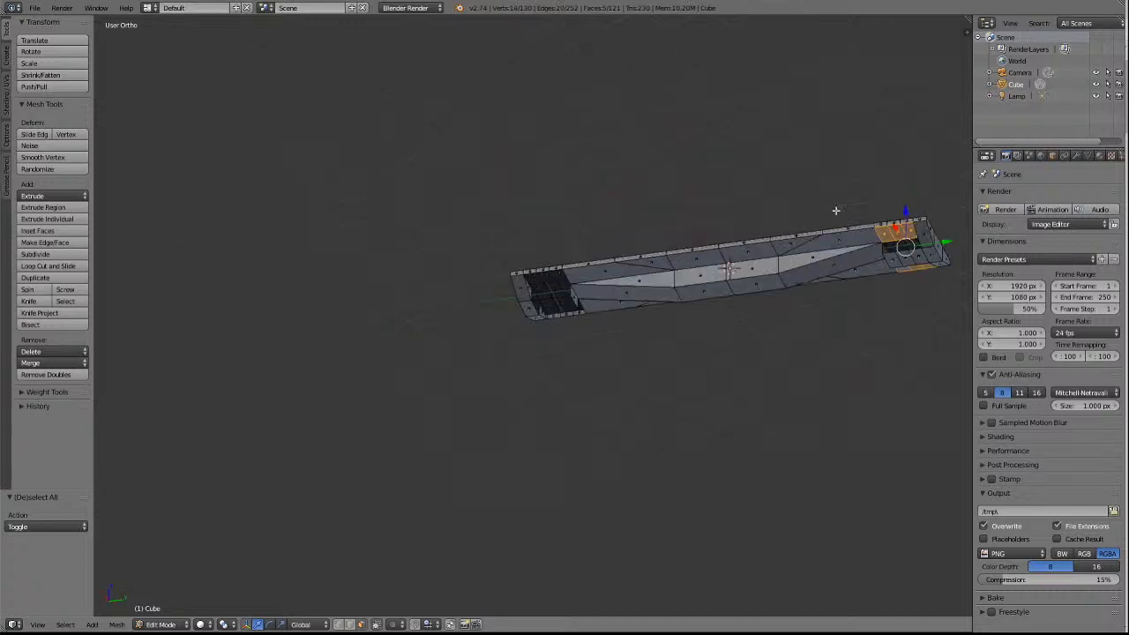
key("x")
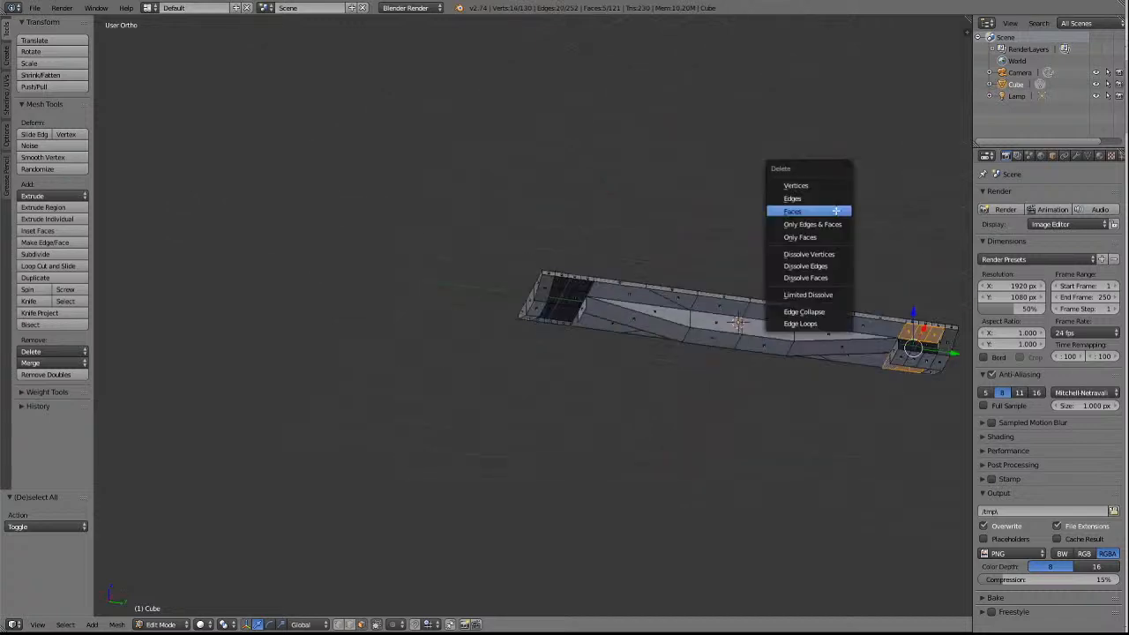
left_click(836, 210)
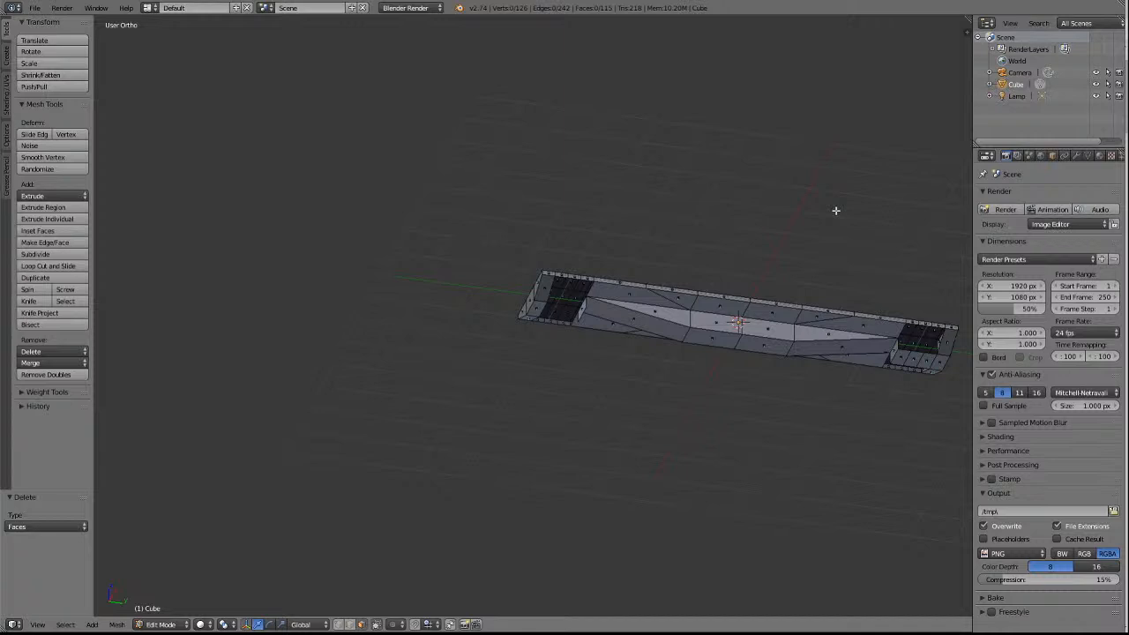
Delete the three centre block underside faces between the +Y end section and the inner cross wall.
key("a")
key("KP_Decimal")
scroll(837, 211, "up", 4)
scroll(840, 217, "down", 1)
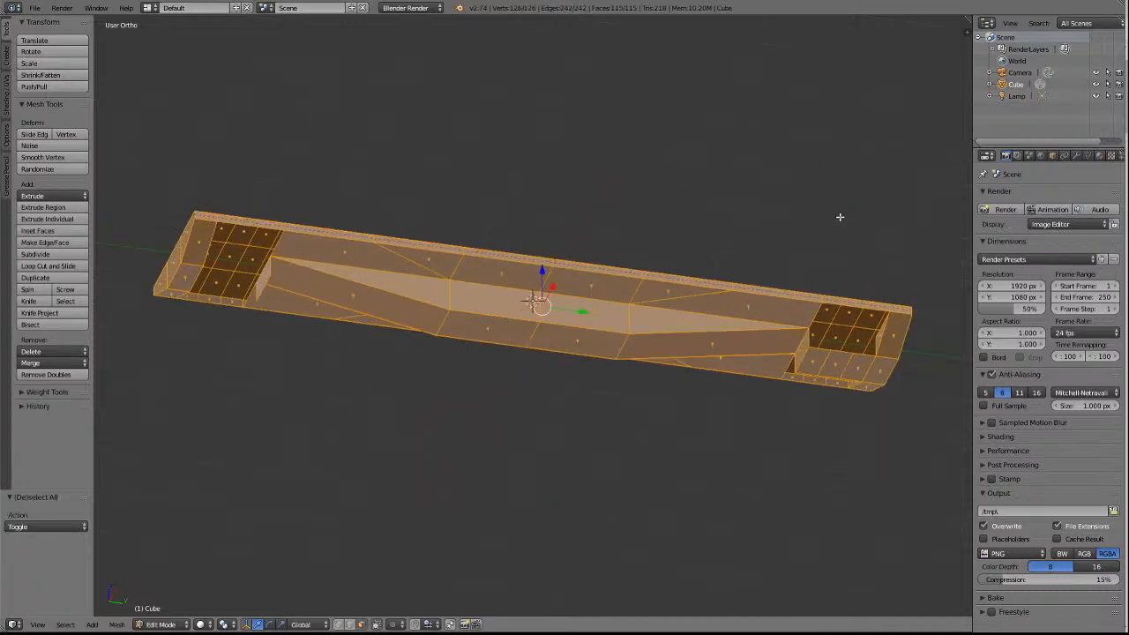
key("a")
right_click(854, 372)
right_click(822, 363, "shift")
key("x")
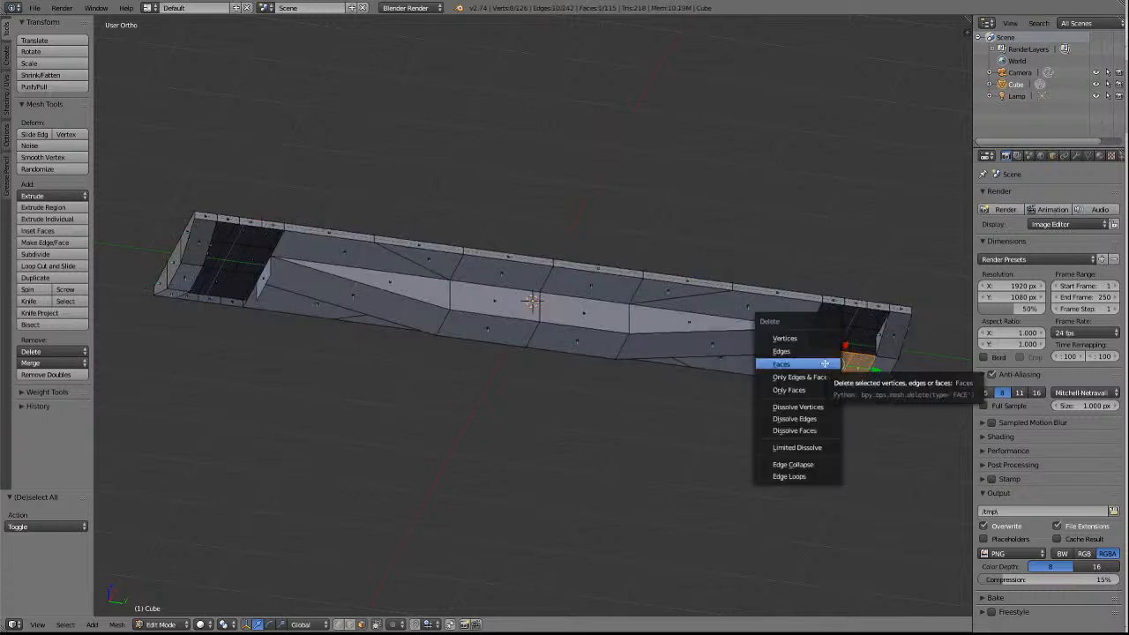
left_click(825, 363)
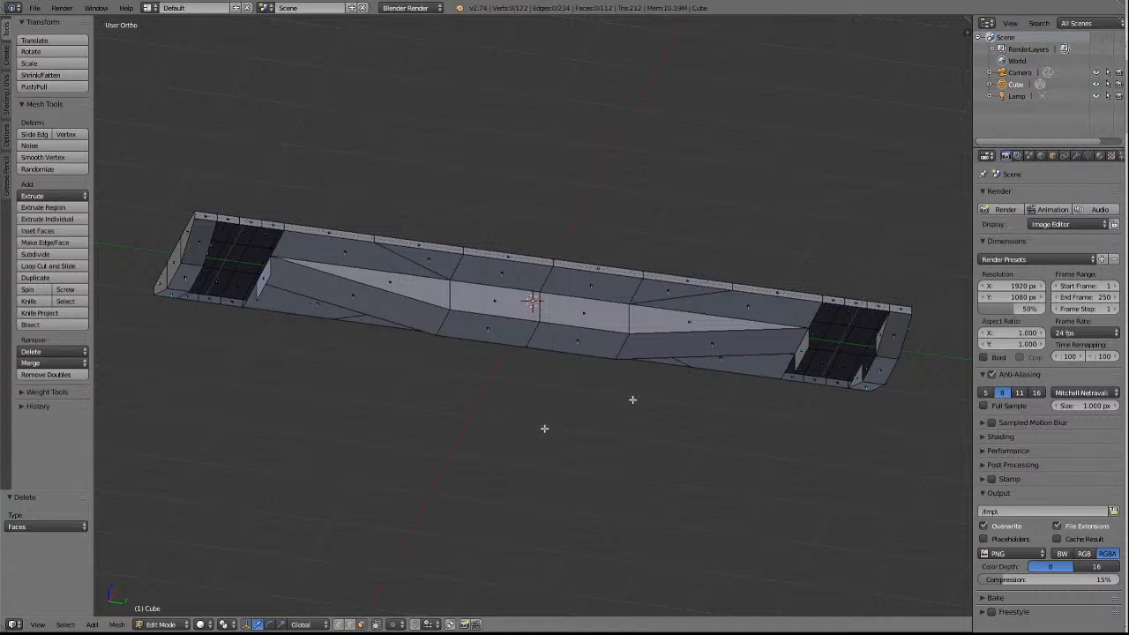
Raise the lower edges of both inner cross walls 0.148 along Z, leaving nothing selected.
right_click(267, 280)
right_click(807, 351, "shift")
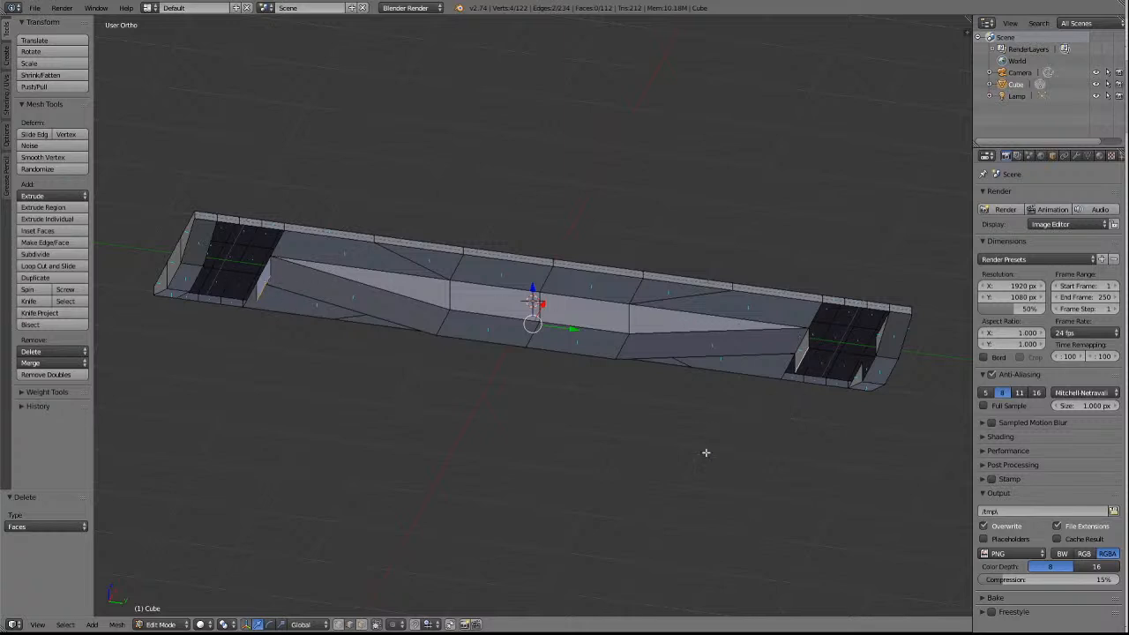
key("ctrl+KP_3")
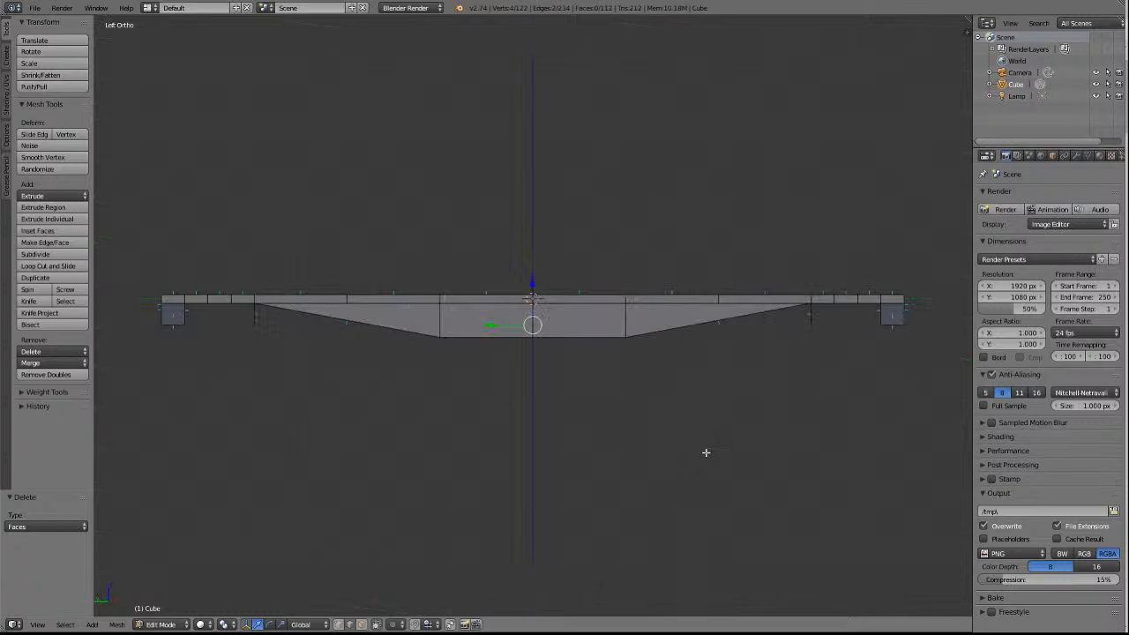
left_click(338, 625)
key("g")
key("z")
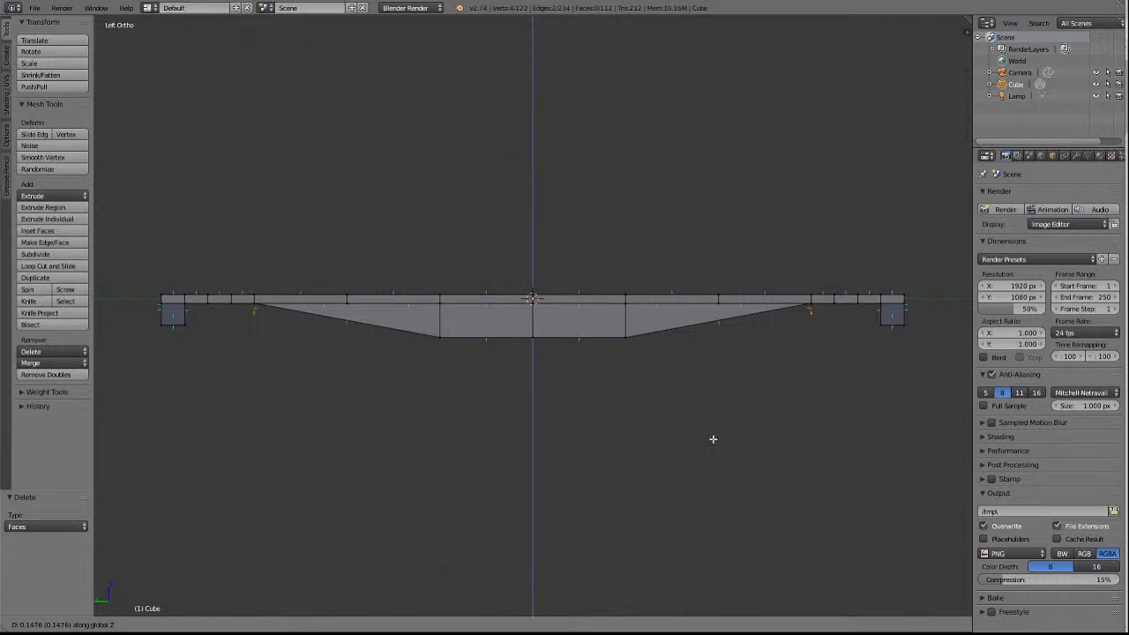
left_click(713, 438)
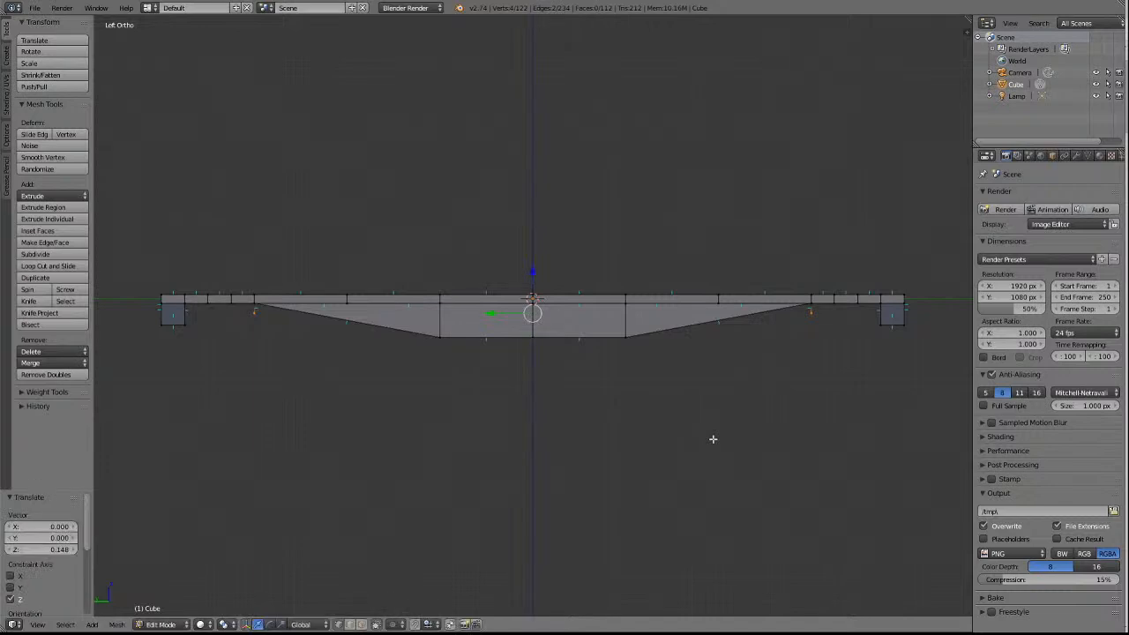
key("a")
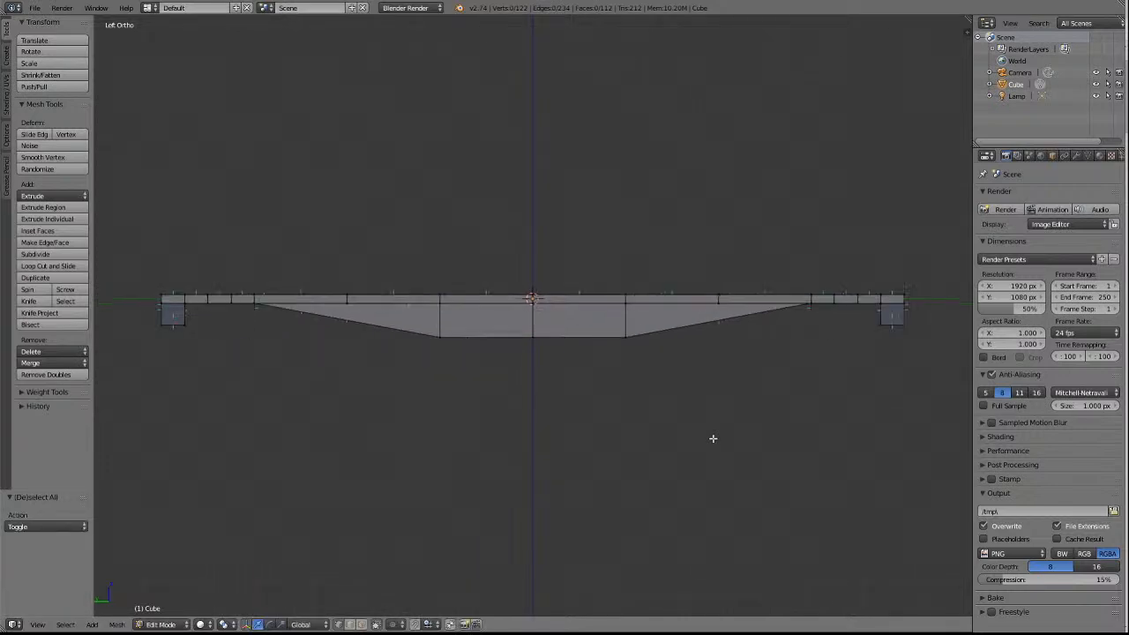
Delete the two sloped underside faces of the centre sill, one on each side of its flat middle section.
key("KP_2")
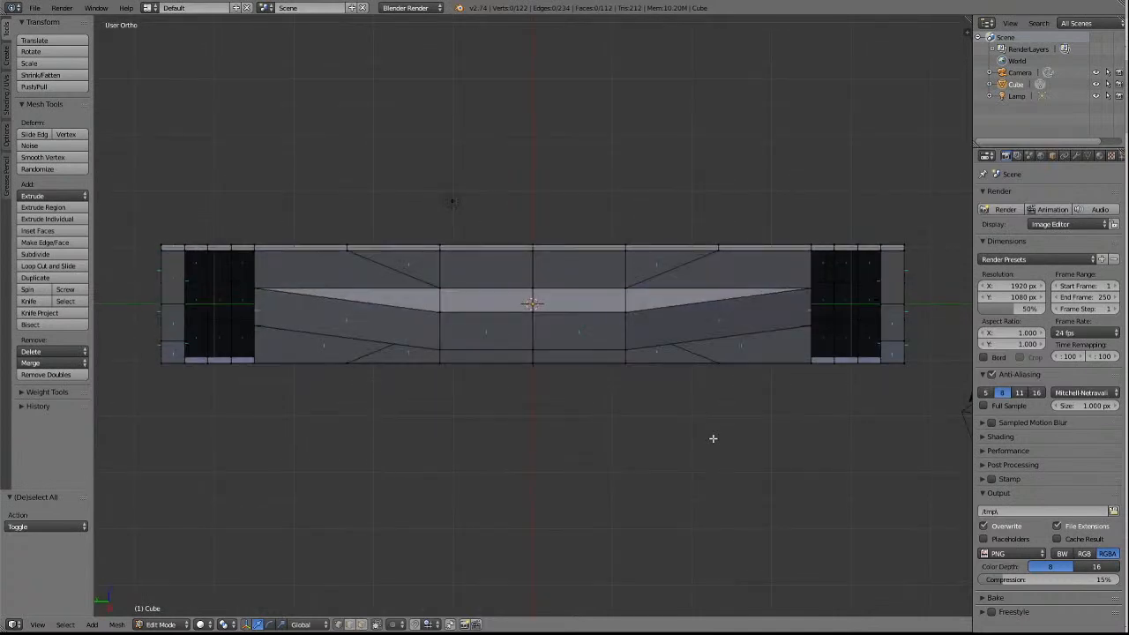
key("KP_6")
key("KP_6")
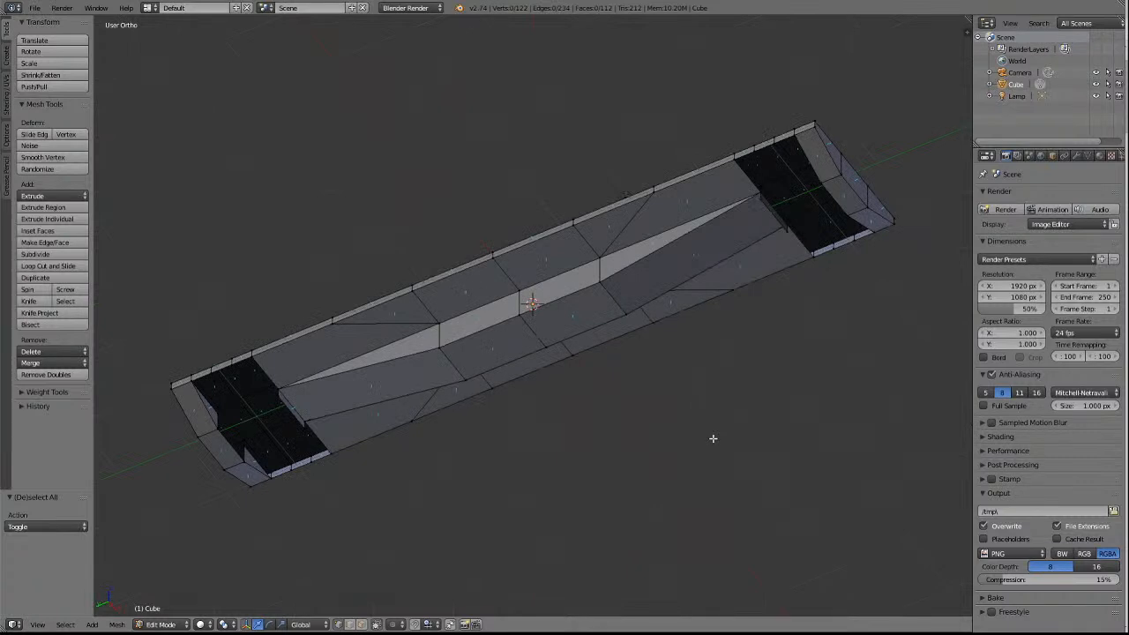
key("a")
key("a")
right_click(374, 378)
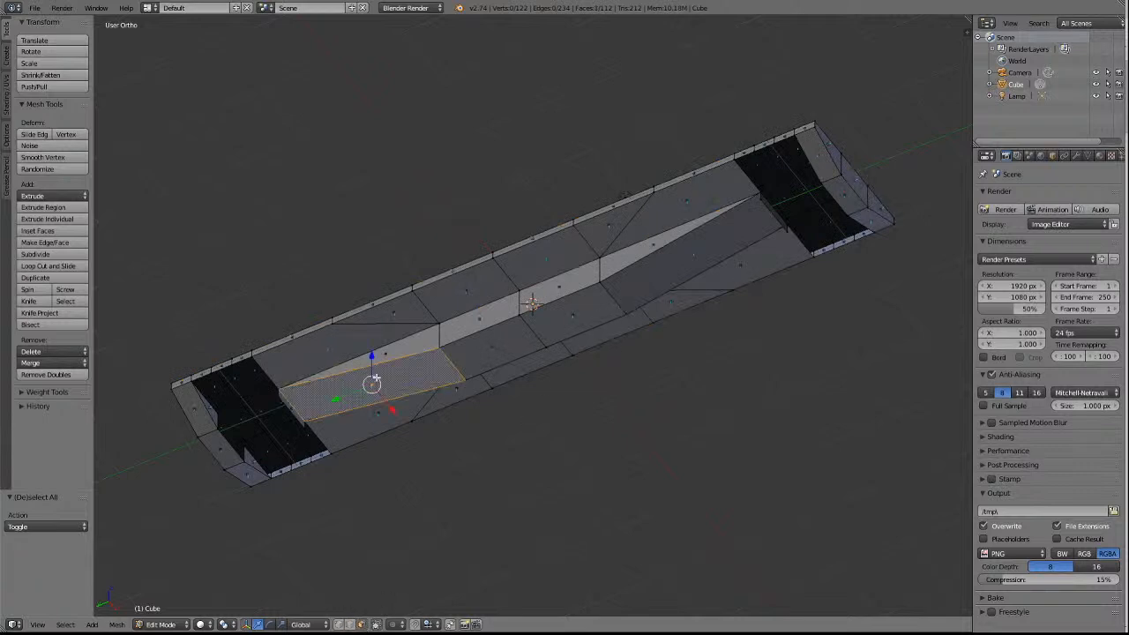
right_click(663, 263, "shift")
key("x")
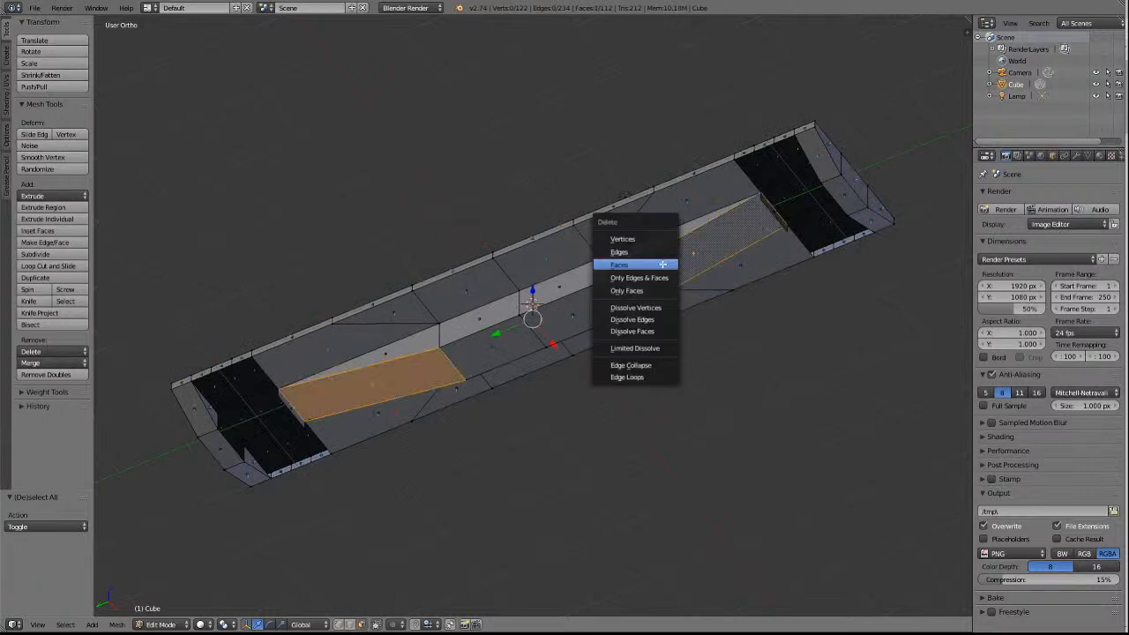
left_click(656, 265)
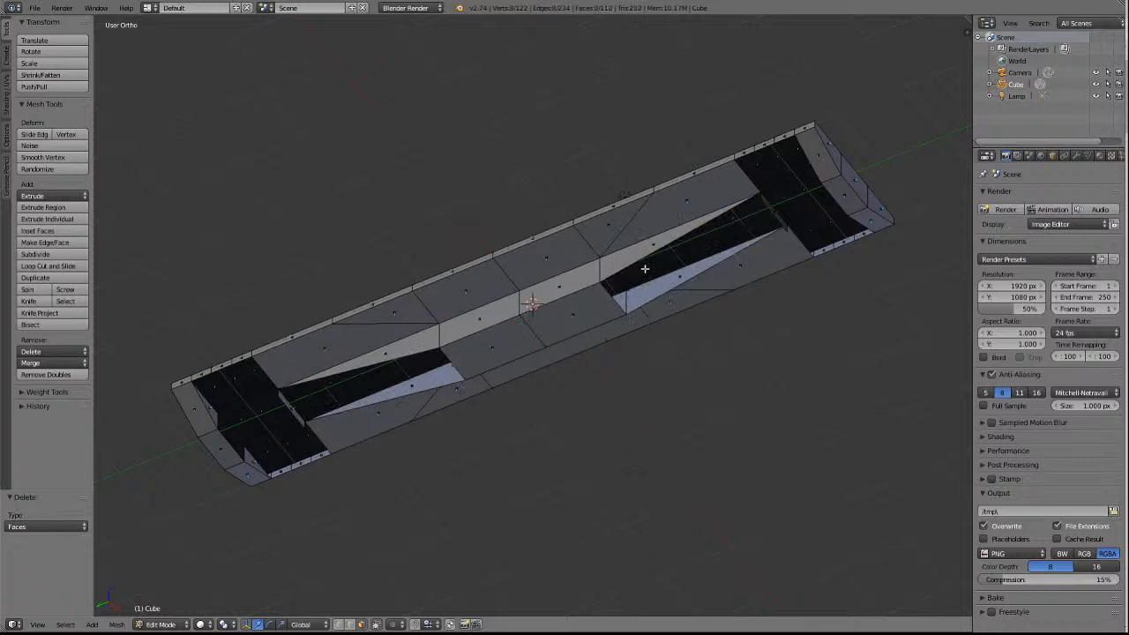
Extrude both end edges of the flat middle underside outward by scaling about 1.8 along Y.
left_click(354, 625)
right_click(455, 362)
right_click(610, 304)
key("e")
key("s")
key("y")
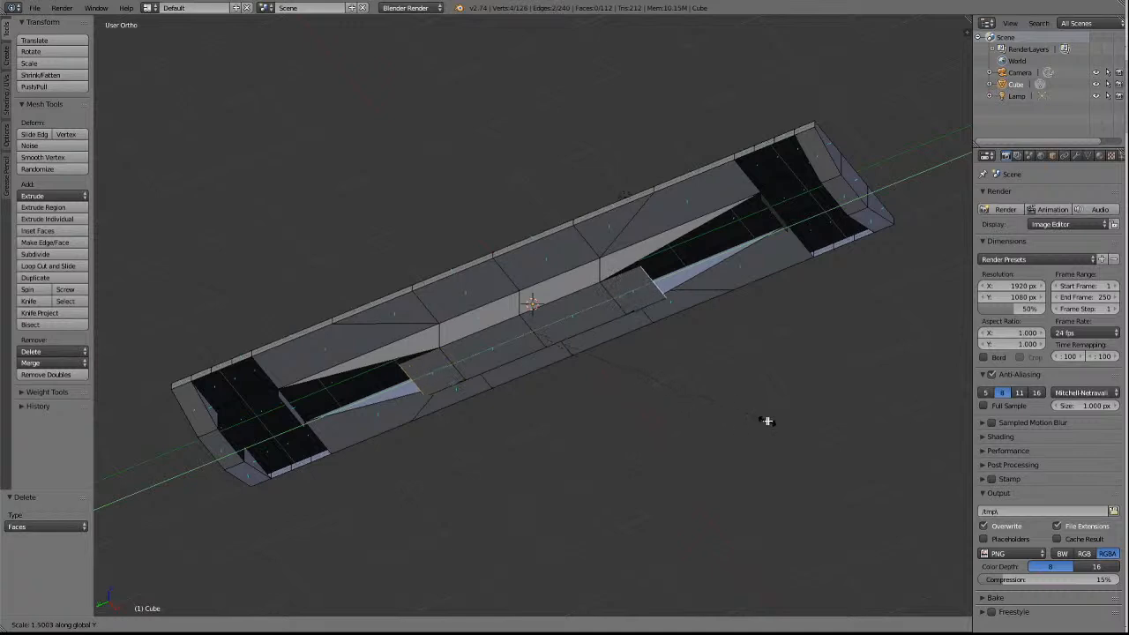
left_click(821, 421)
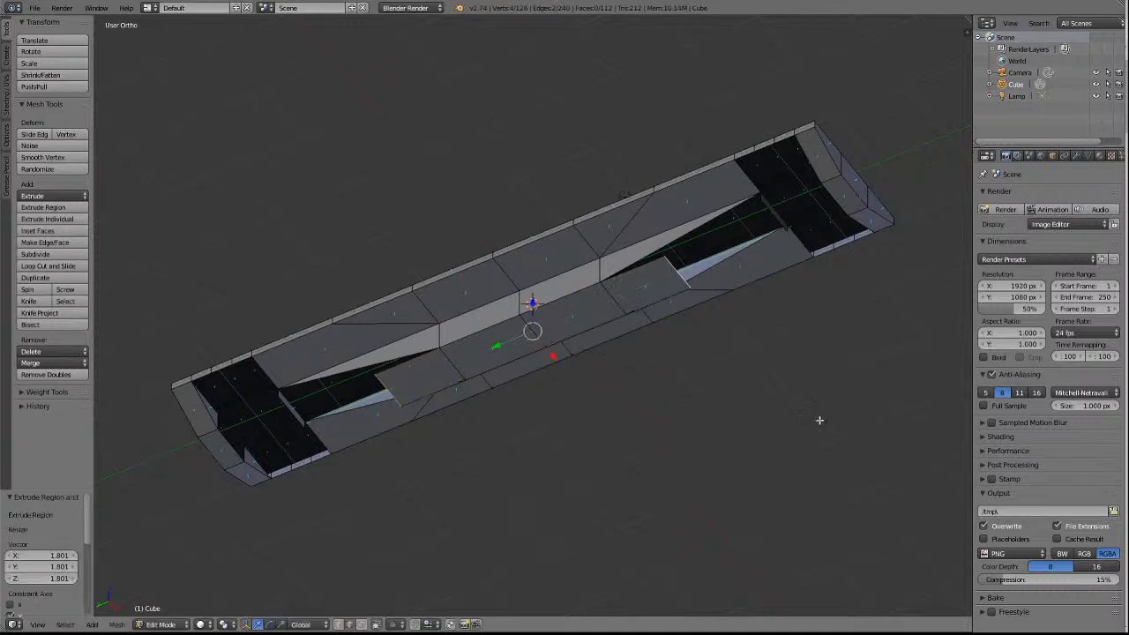
key("a")
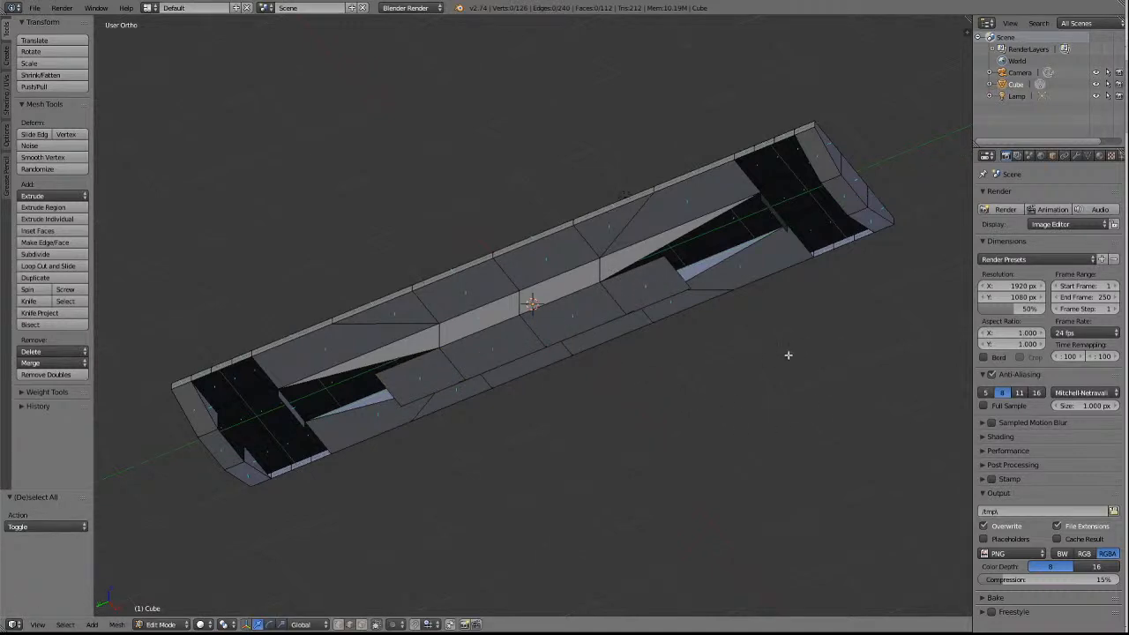
Merge the two corners of the -Y extruded underside face into the lower corners of the inner cross wall, using At Last.
left_click(338, 624)
key("a")
key("a")
right_click(664, 256)
right_click(761, 207, "shift")
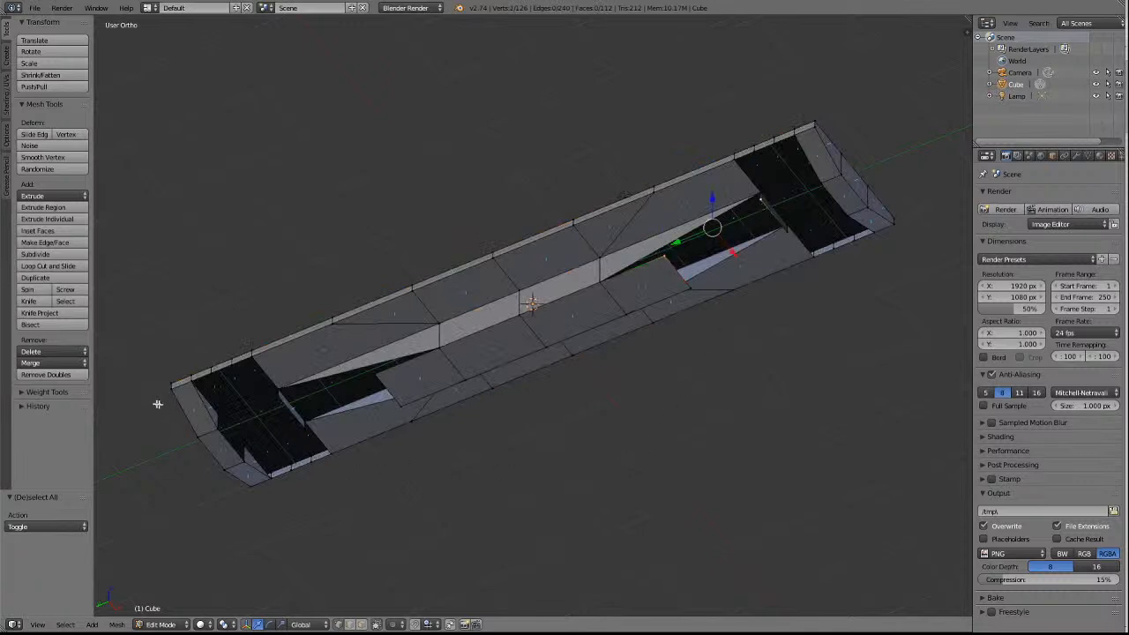
left_click(53, 363)
left_click(58, 390)
key("a")
right_click(693, 284)
right_click(786, 234, "shift")
left_click(51, 363)
left_click(51, 391)
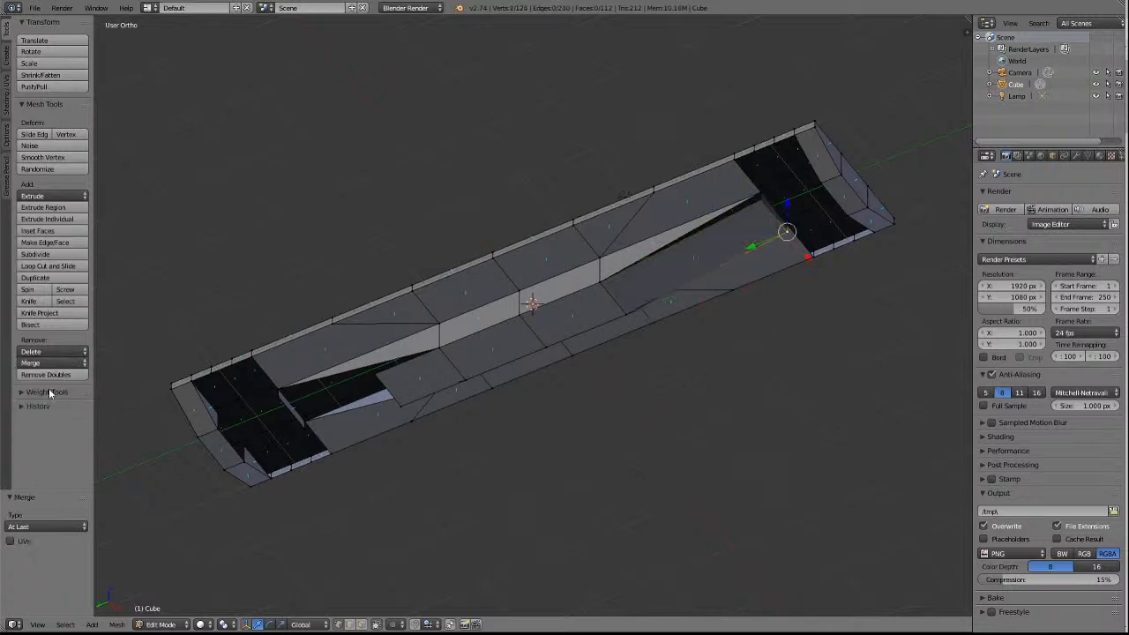
Merge the two corners of the +Y extruded underside face into that end's inner cross wall corners, using At Last.
key("a")
right_click(378, 377)
right_click(279, 398, "shift")
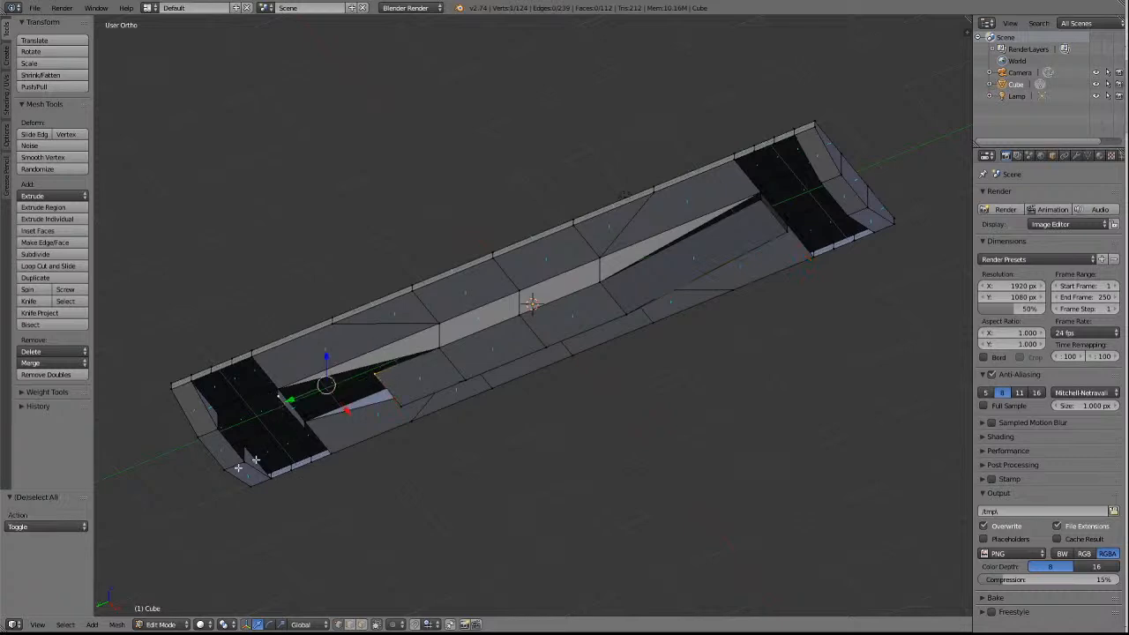
left_click(53, 363)
left_click(46, 392)
key("a")
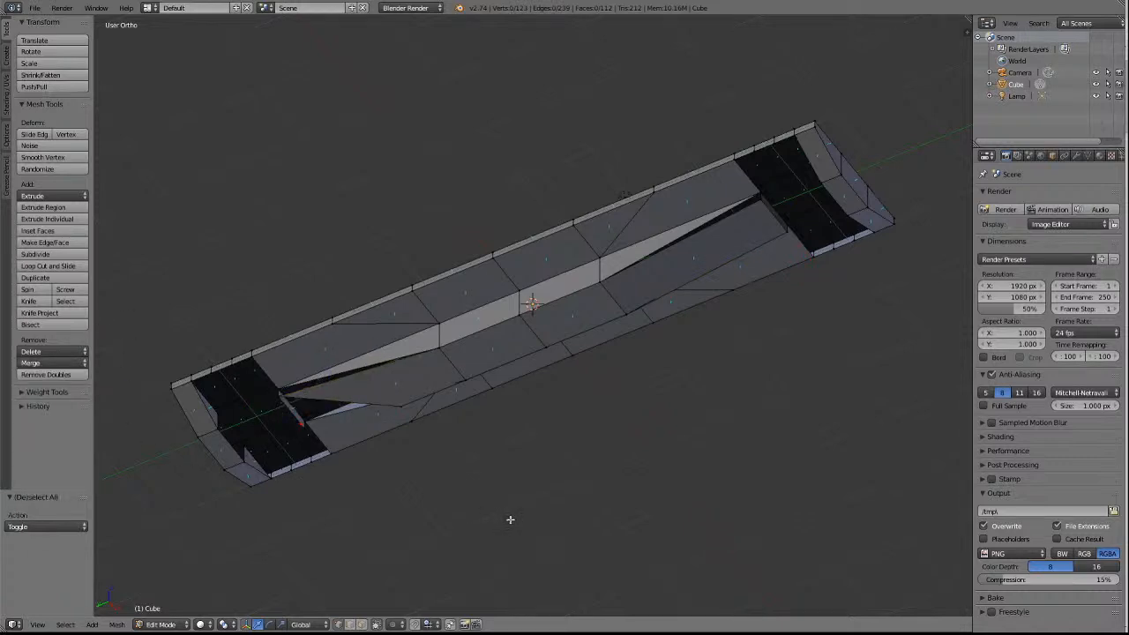
right_click(402, 407)
right_click(305, 427)
left_click(51, 363)
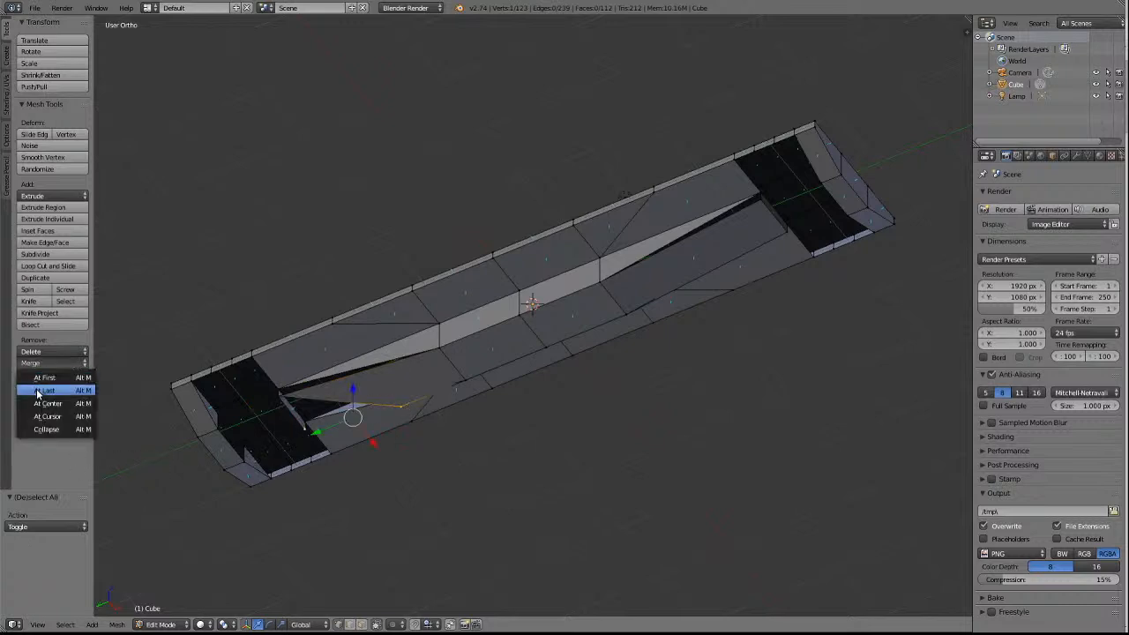
left_click(42, 379)
key("a")
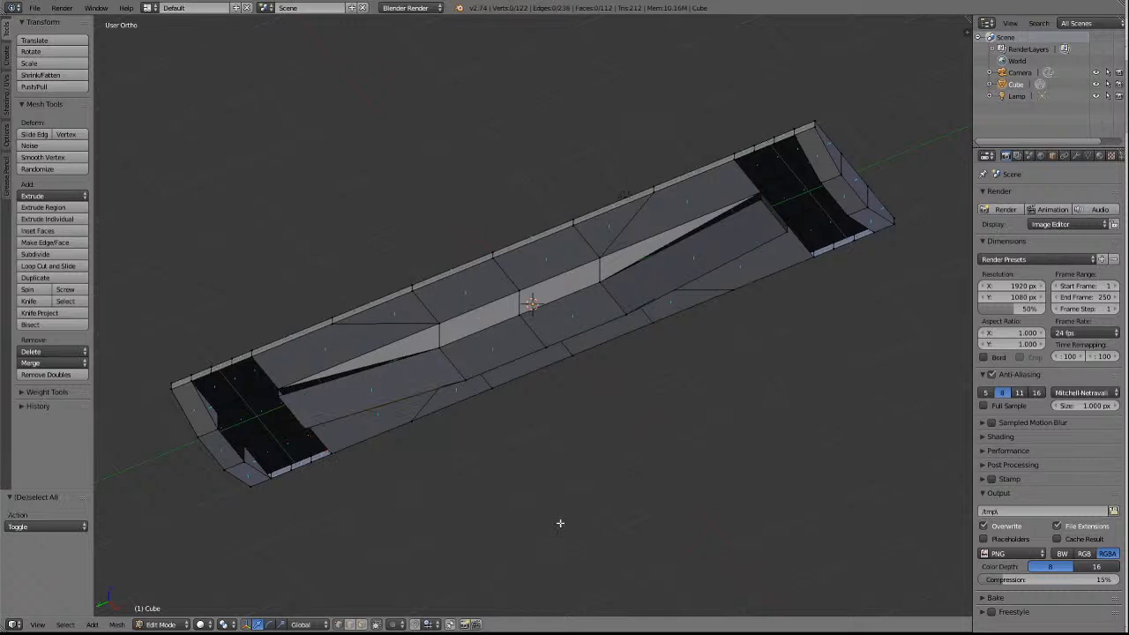
Delete the two tapered side faces of the centre sill on the -X side, keeping its middle faces.
key("KP_8")
key("KP_8")
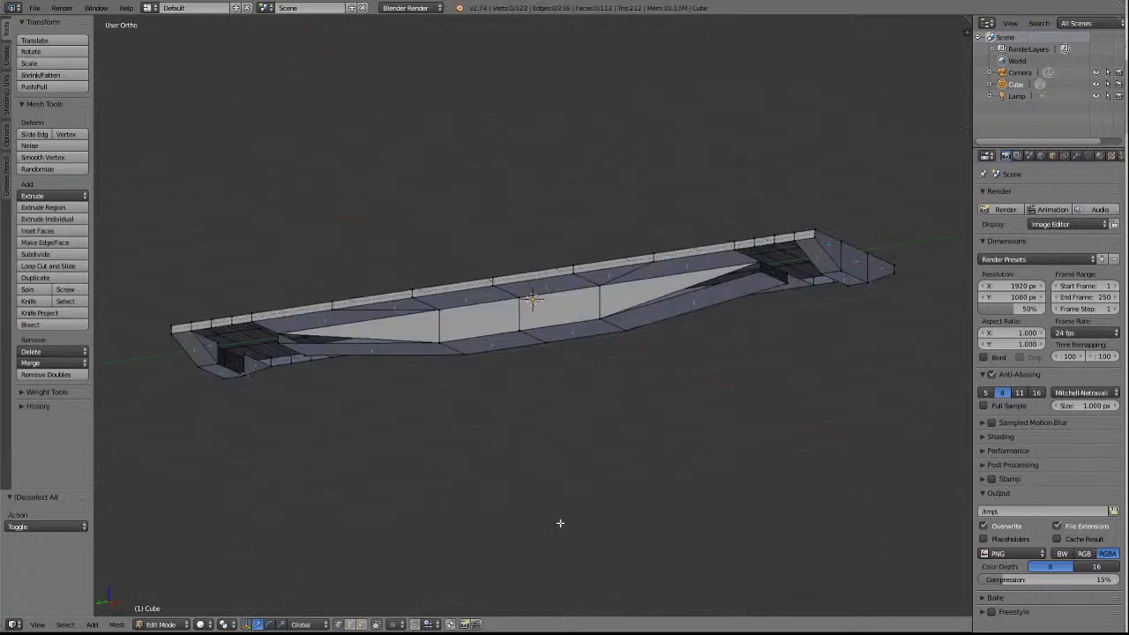
scroll(844, 396, "up", 2)
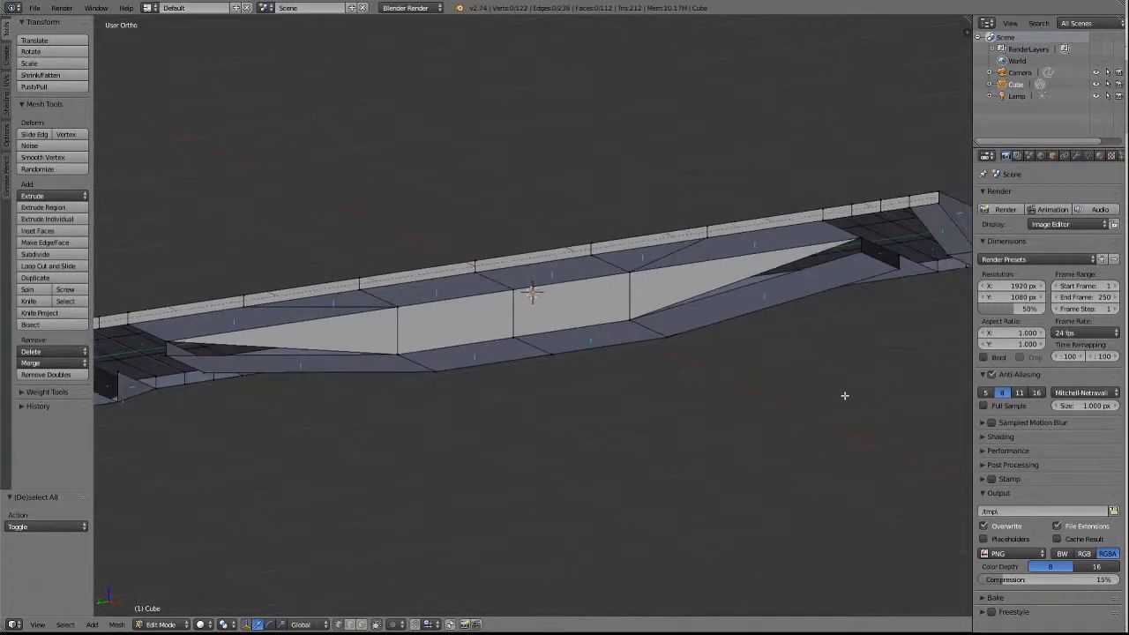
scroll(876, 366, "down", 2)
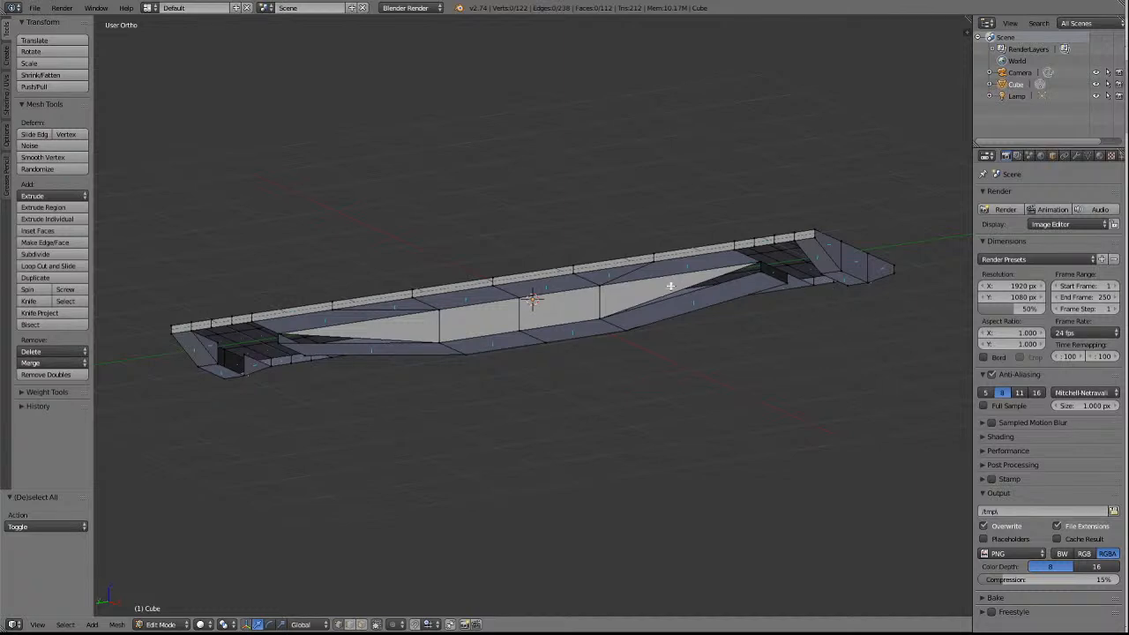
key("a")
key("a")
left_click(362, 624)
right_click(634, 294)
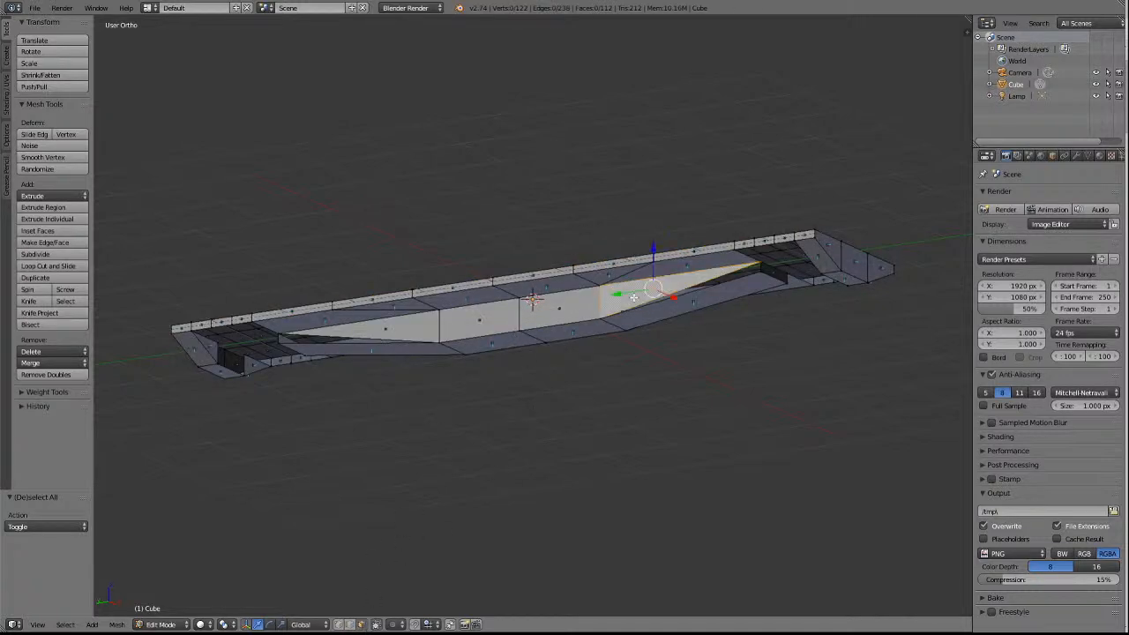
right_click(405, 331, "shift")
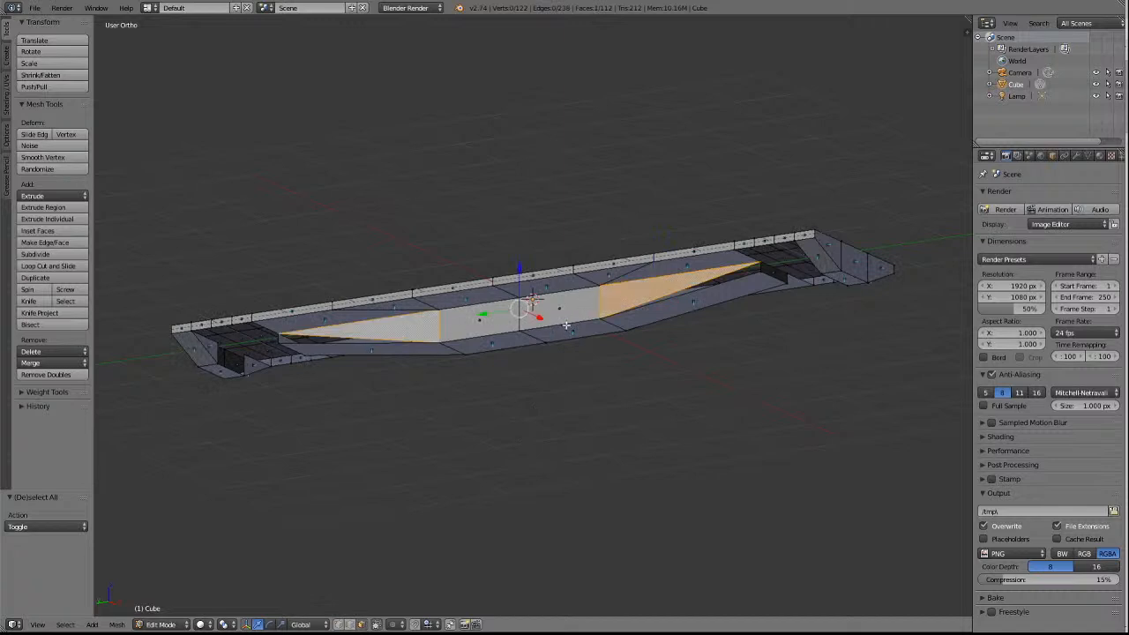
key("x")
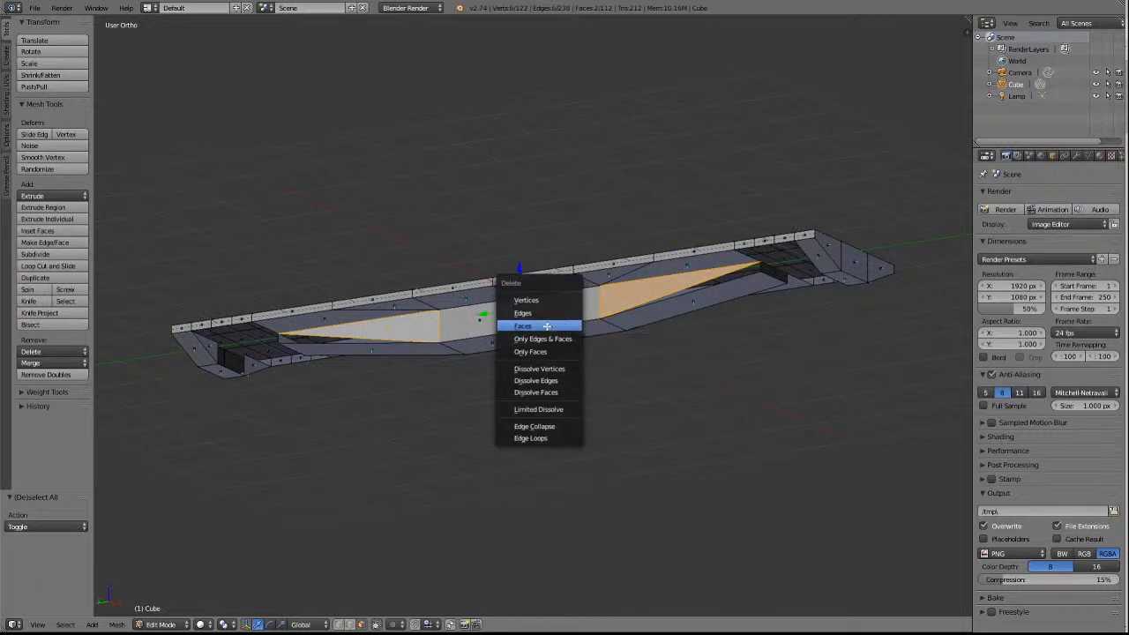
left_click(547, 326)
scroll(739, 348, "up", 2)
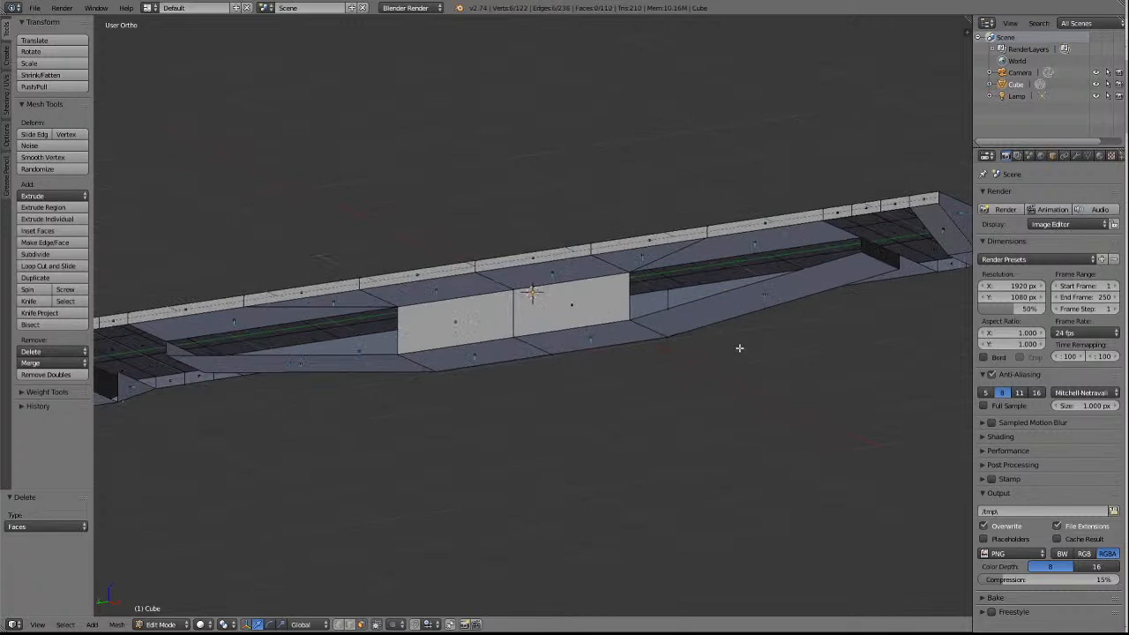
scroll(739, 349, "down", 1)
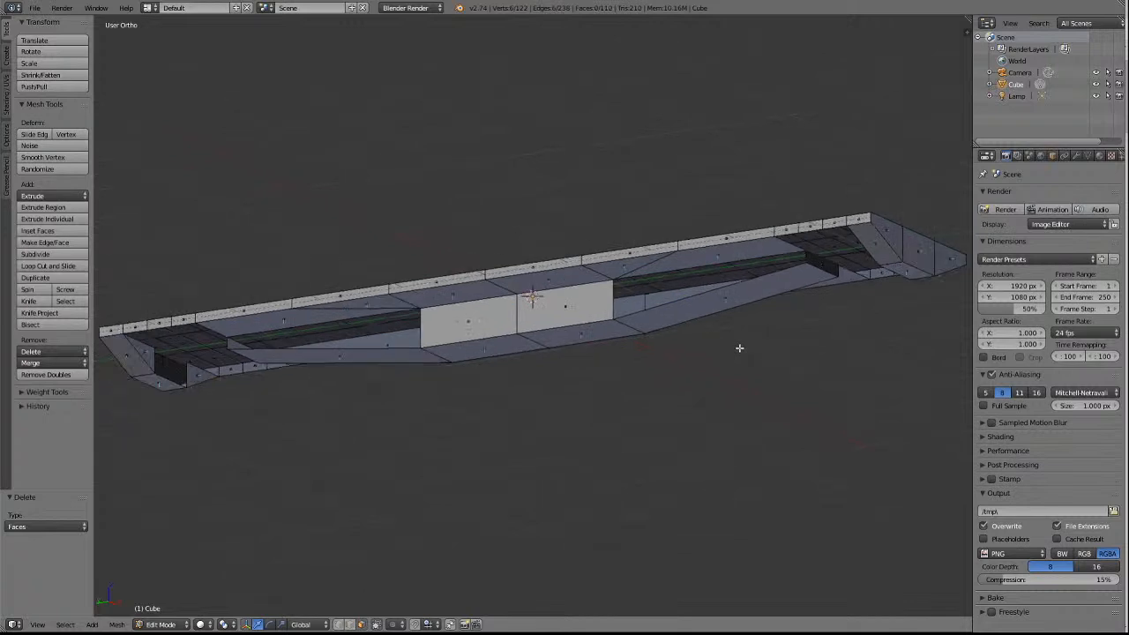
Extrude the upper edge of the -X side opening toward the -Y end downward by 0.057 along Z.
key("a")
key("a")
left_click(348, 626)
right_click(735, 259)
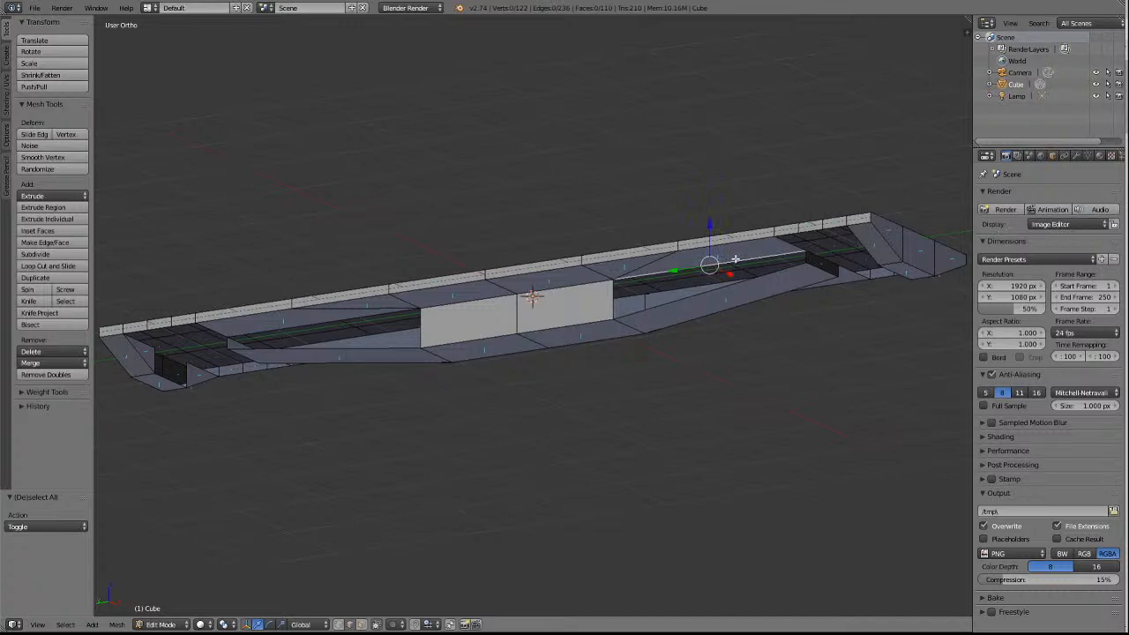
key("e")
key("z")
left_click(736, 263)
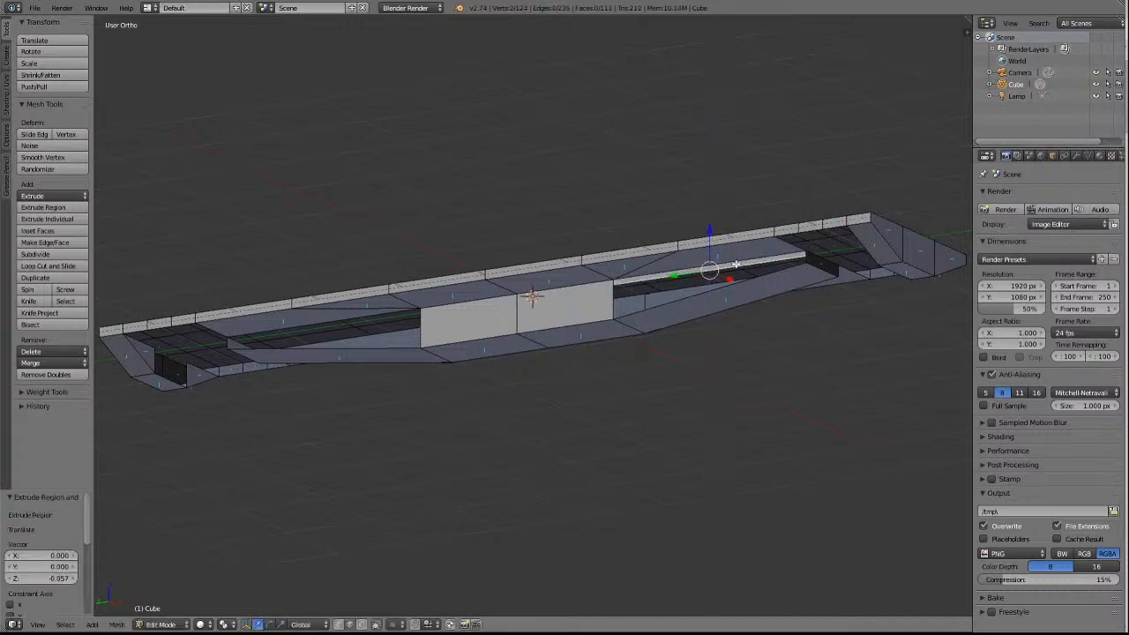
Merge the two lower corners of the new -X side face toward the -Y end into the centre sill's lower corners, using At Last.
left_click(340, 626)
key("a")
right_click(619, 281)
right_click(618, 320)
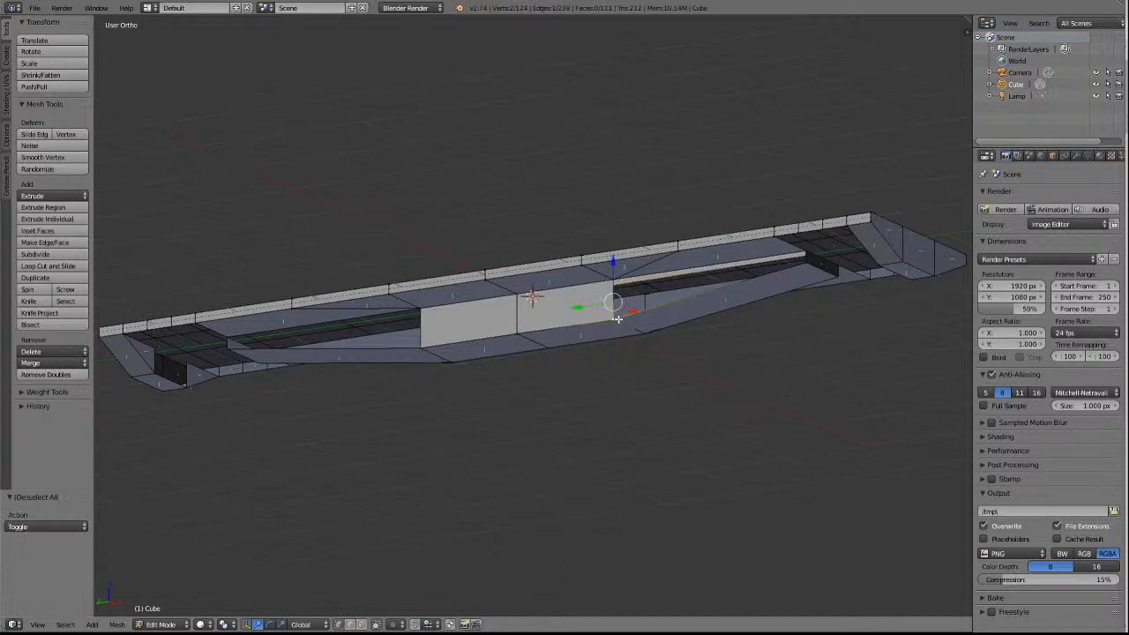
left_click(53, 363)
left_click(53, 386)
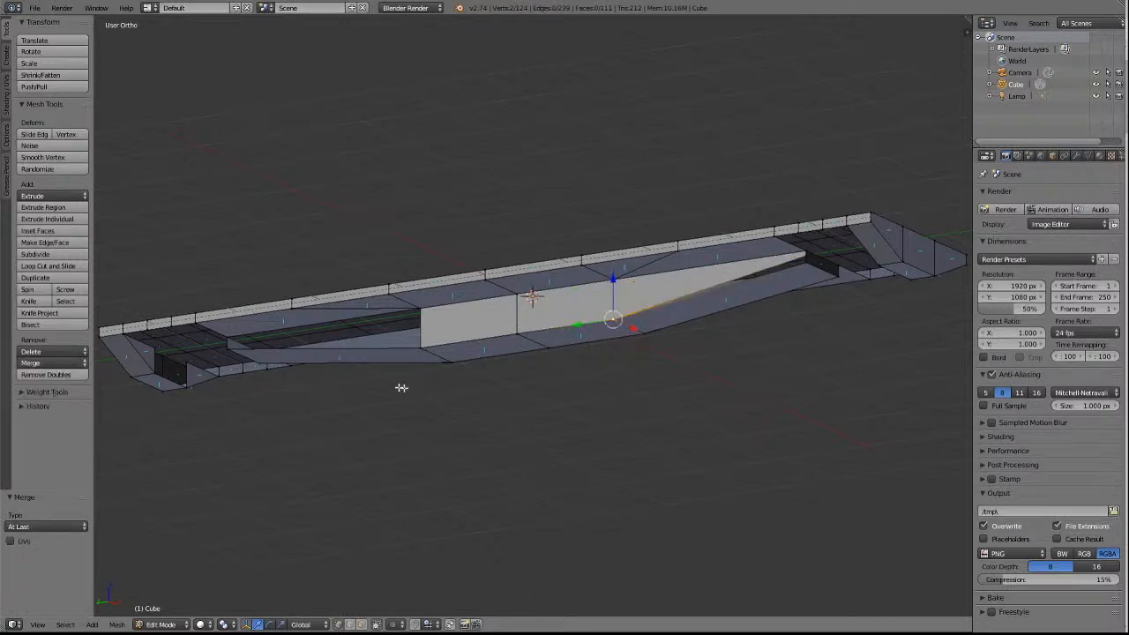
key("a")
right_click(807, 257)
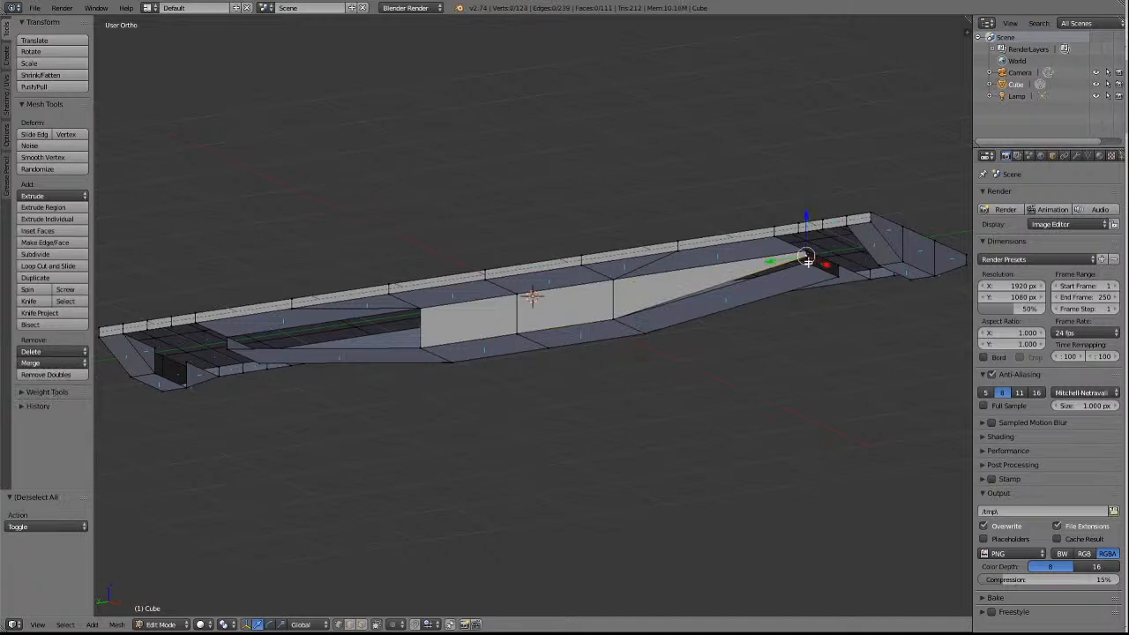
left_click(41, 364)
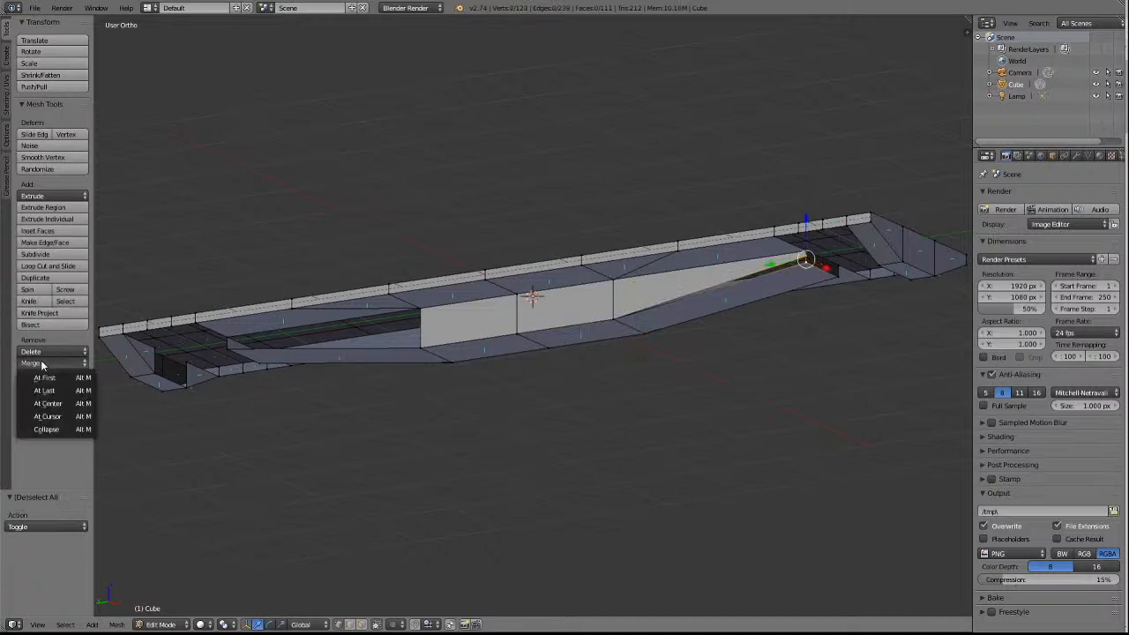
left_click(46, 392)
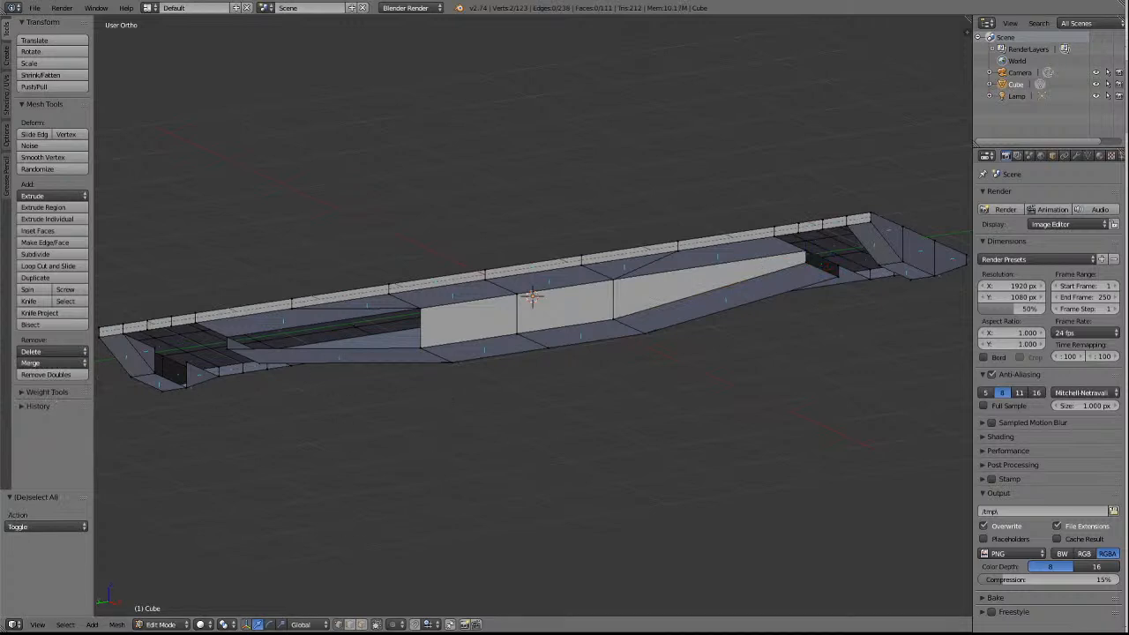
Extrude the upper edge of the -X side opening toward the +Y end downward by 0.102 along Z.
right_click(324, 322)
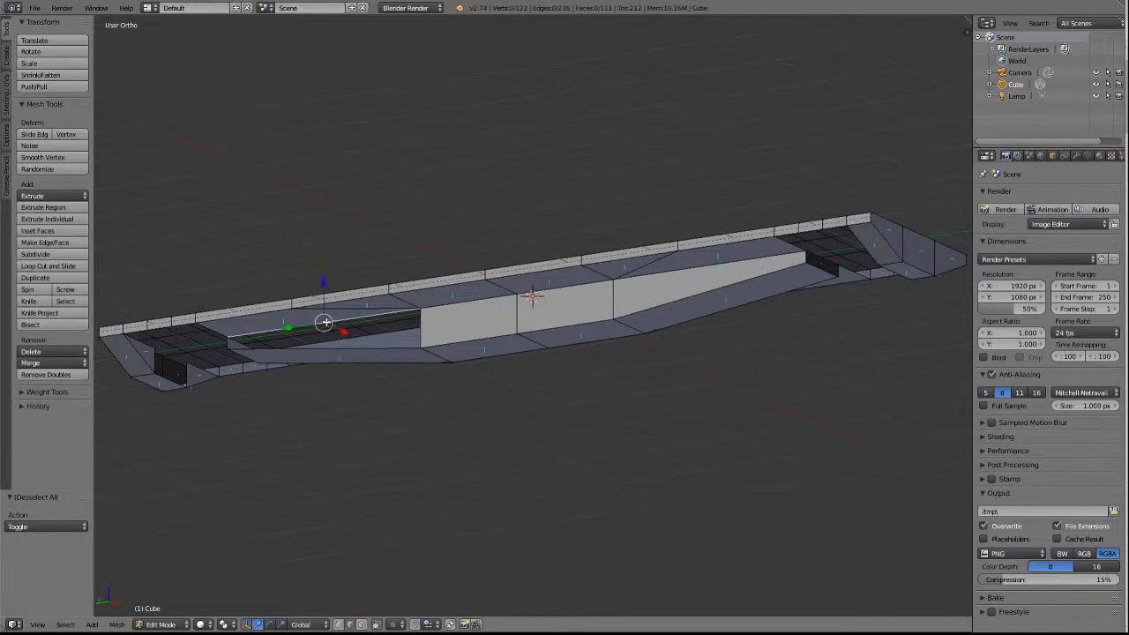
key("e")
key("z")
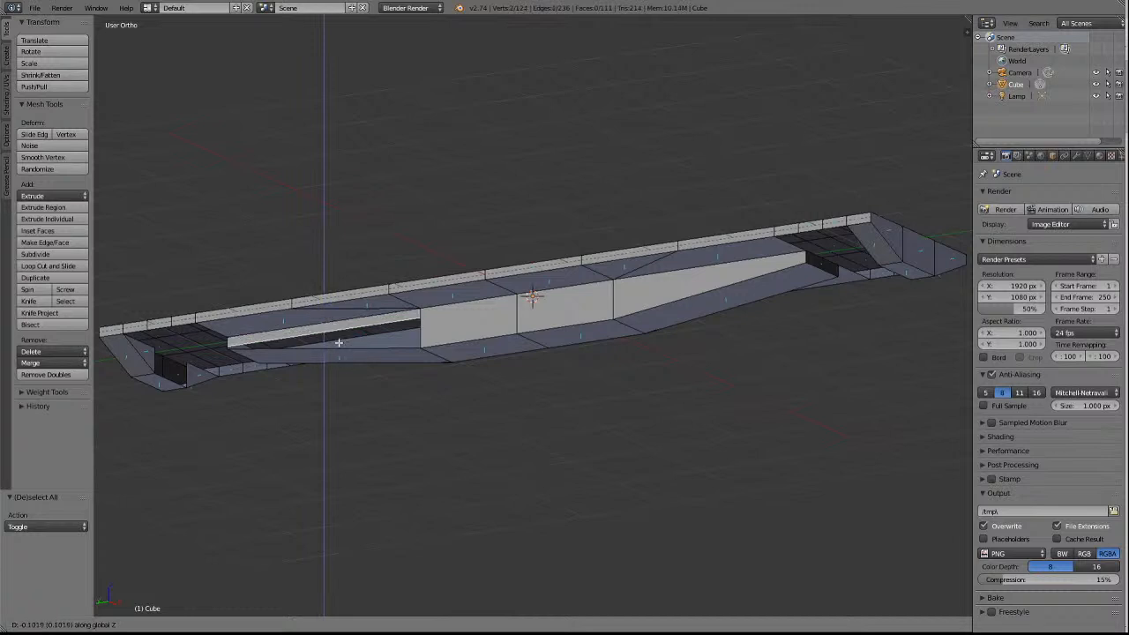
key("Return")
Merge the two lower corners of the +Y extruded face on the -X side into the centre sill's lower corners, using At Last.
left_click(349, 625)
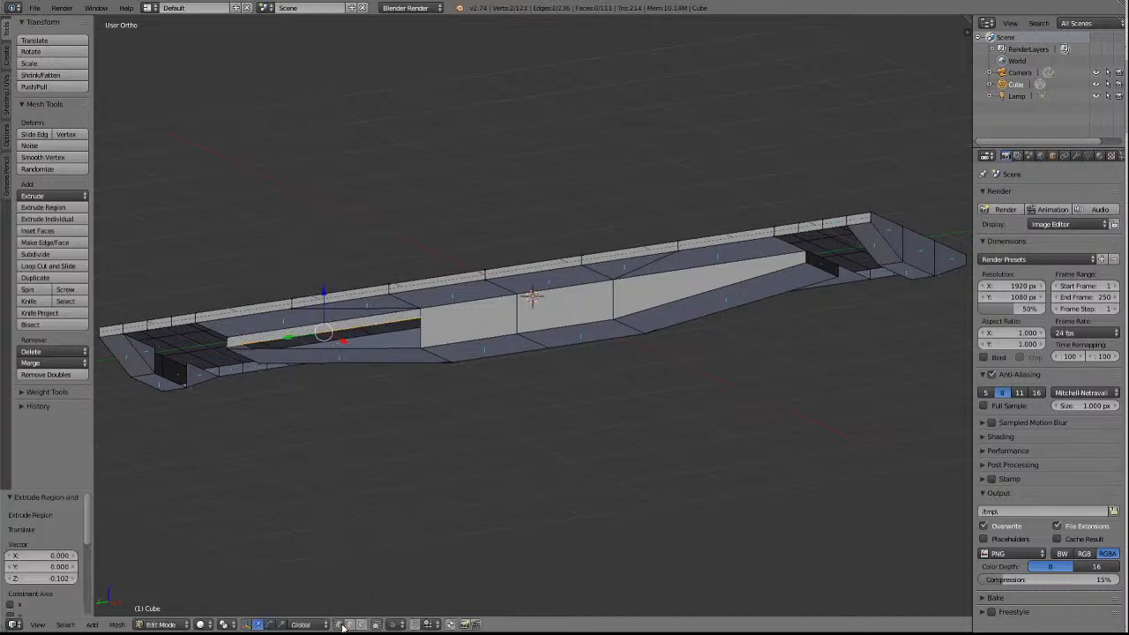
key("a")
right_click(423, 324)
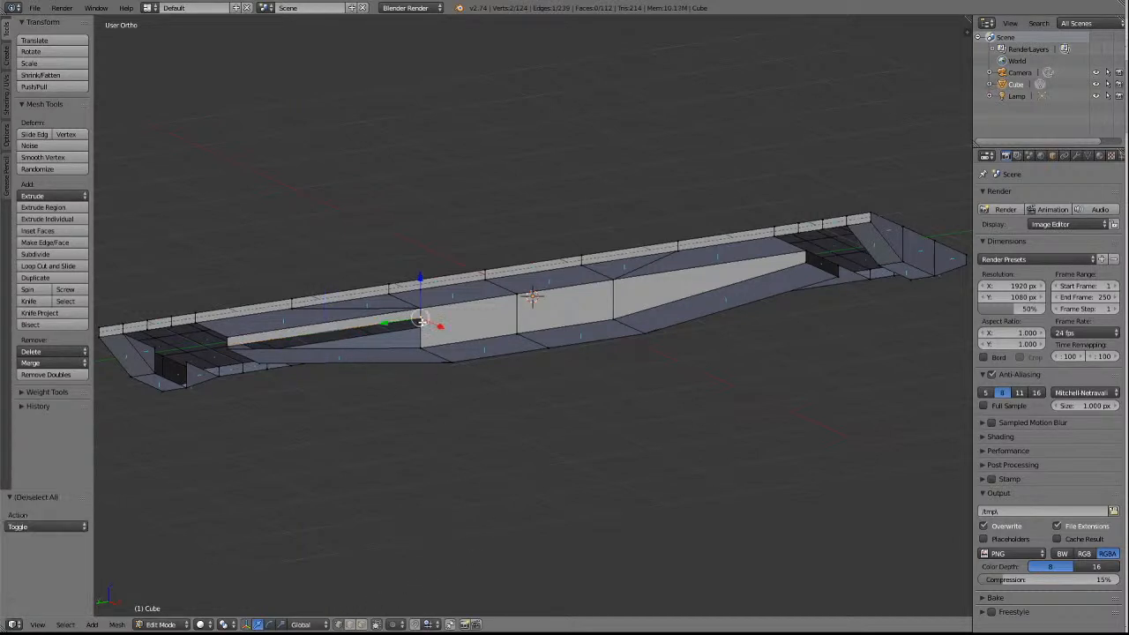
right_click(425, 347, "shift")
left_click(50, 362)
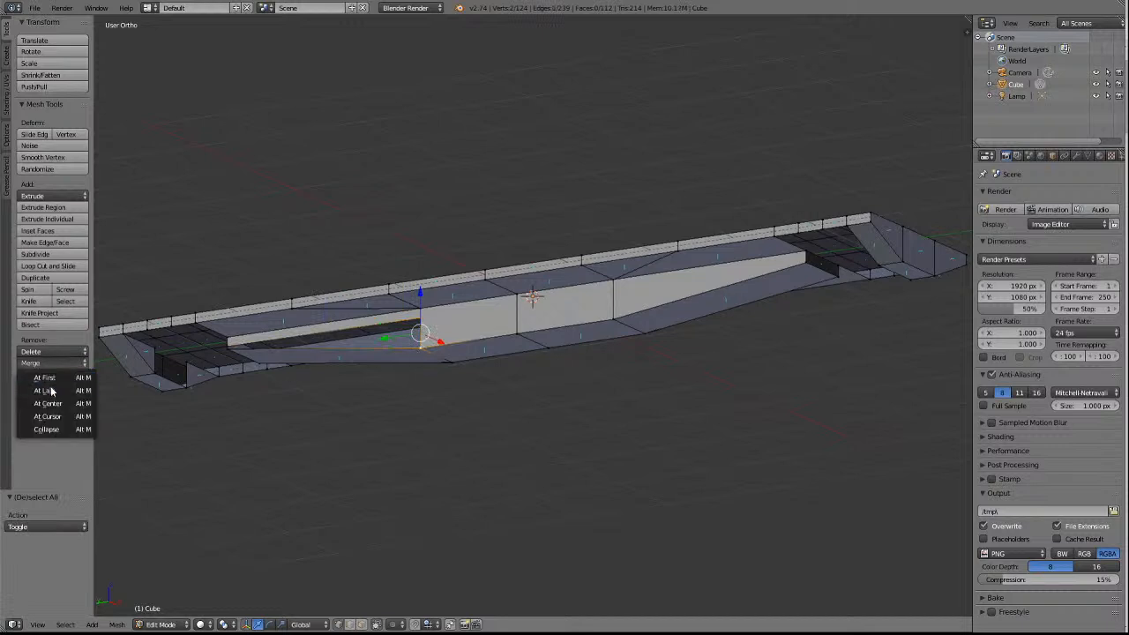
left_click(44, 391)
key("a")
right_click(227, 346)
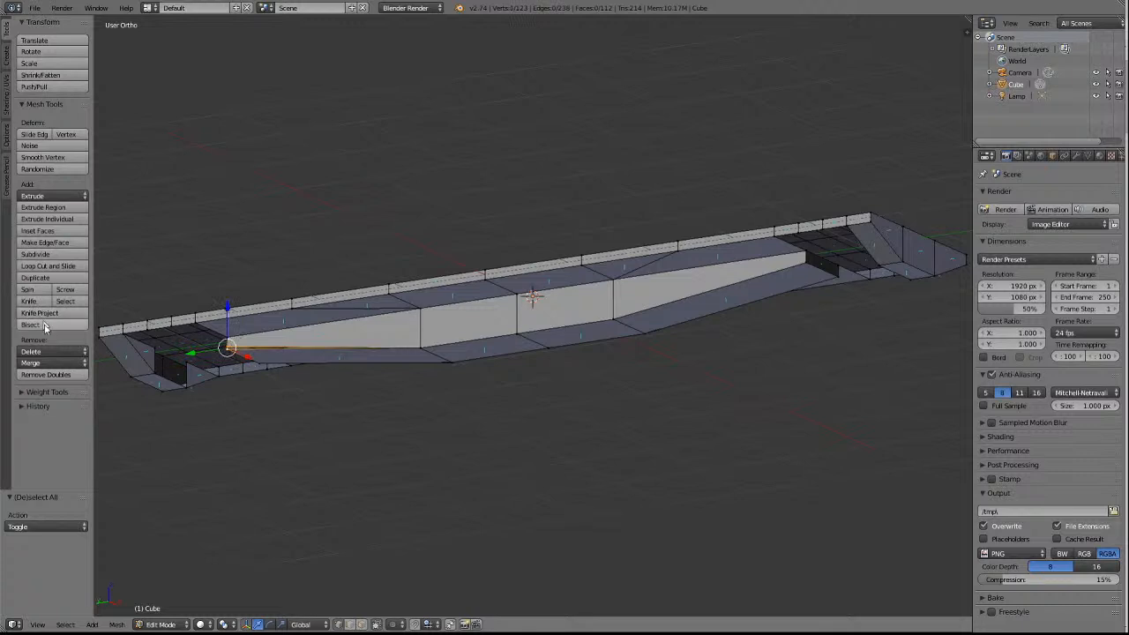
left_click(50, 363)
left_click(59, 391)
key("a")
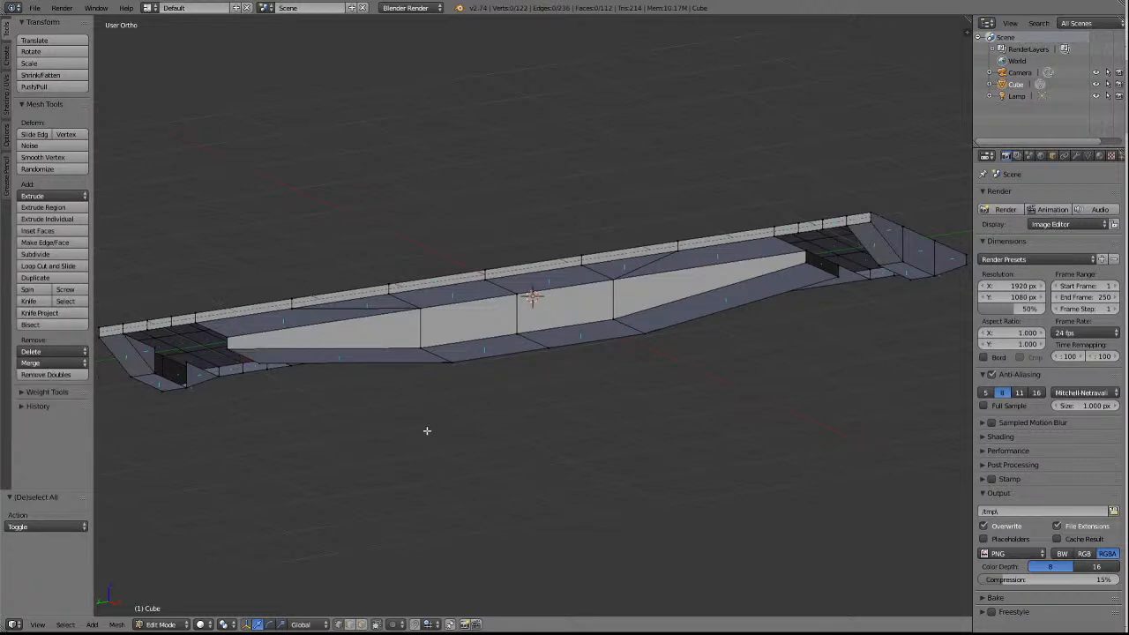
Delete the two tapered side faces of the centre sill on the +X side, keeping its middle faces.
key("KP_6")
key("KP_6")
key("KP_6")
key("KP_6")
key("KP_6")
key("KP_6")
key("KP_6")
key("KP_6")
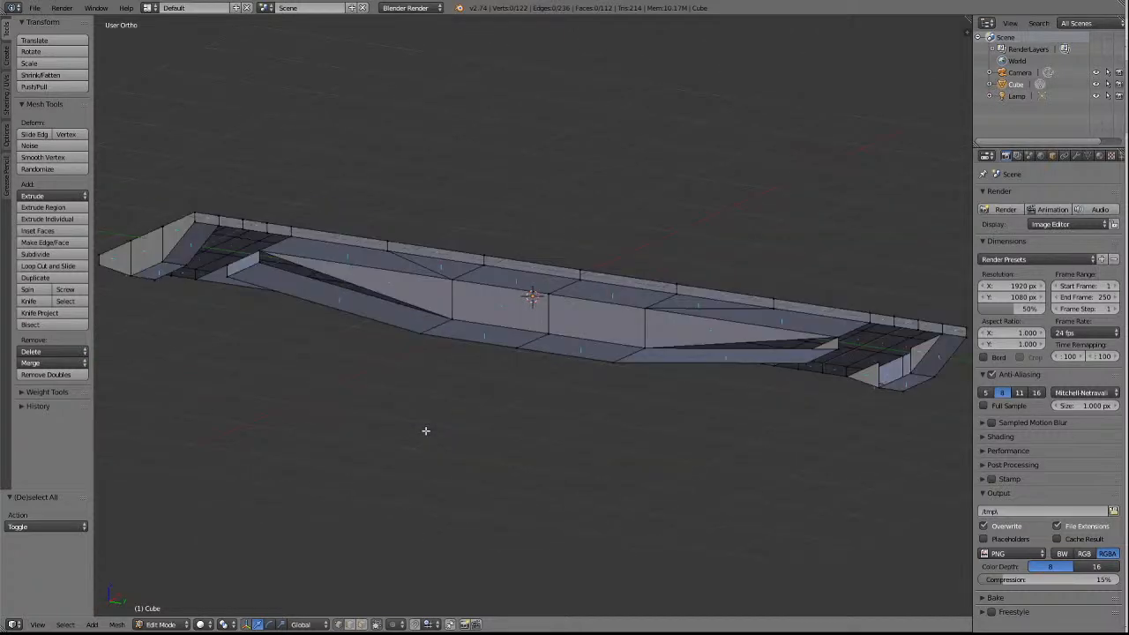
scroll(477, 452, "up", 2)
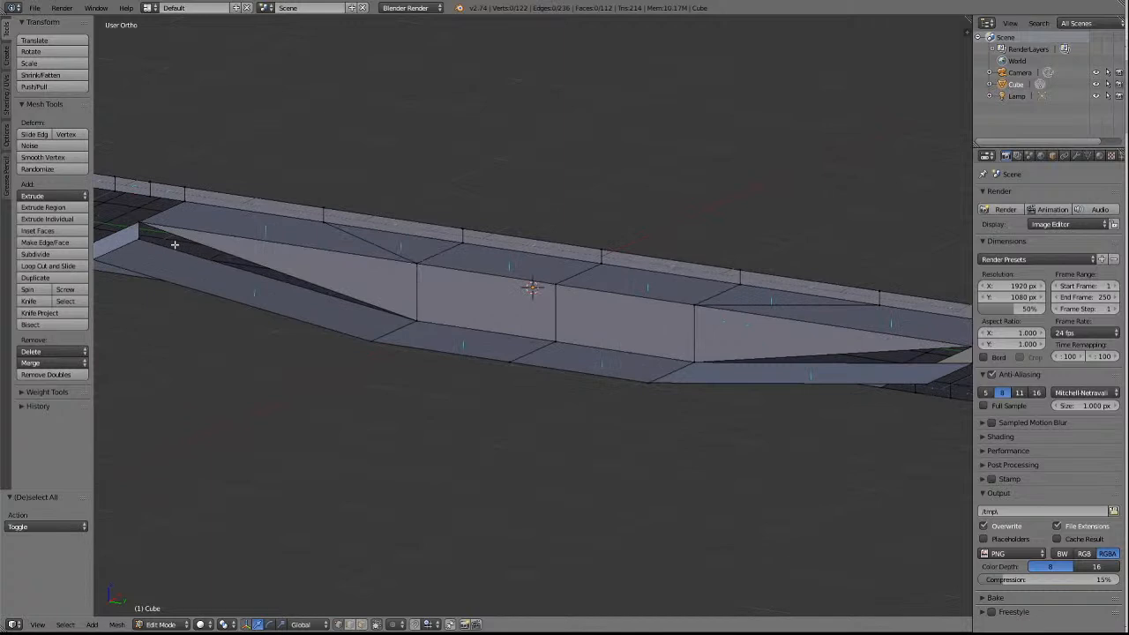
scroll(456, 367, "down", 1)
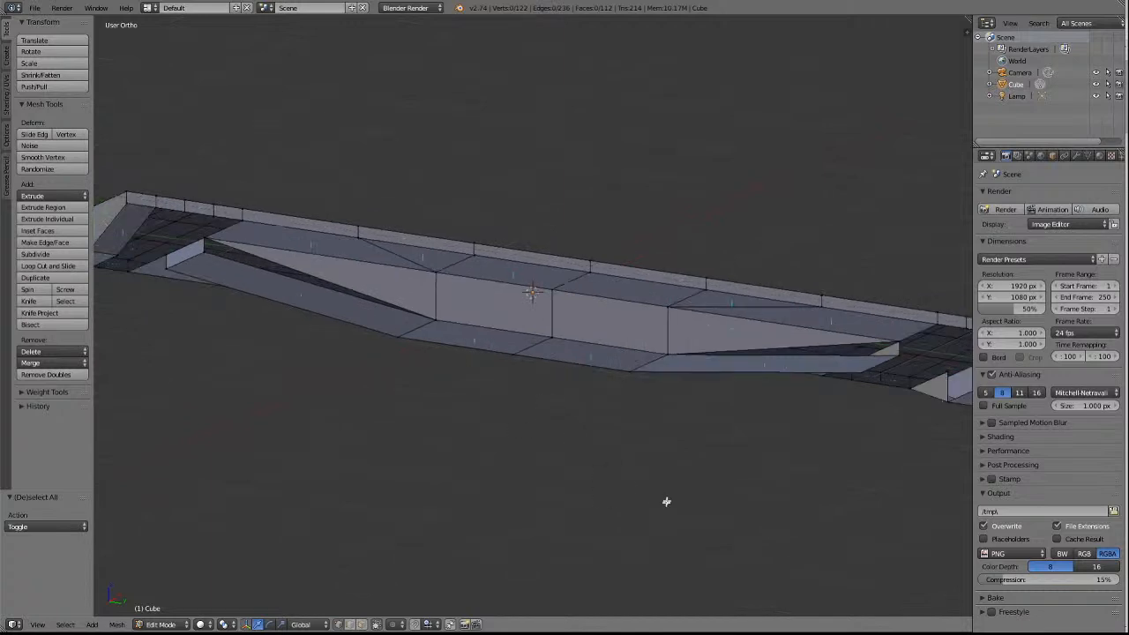
key("a")
key("a")
left_click(362, 625)
right_click(393, 287)
right_click(717, 322, "shift")
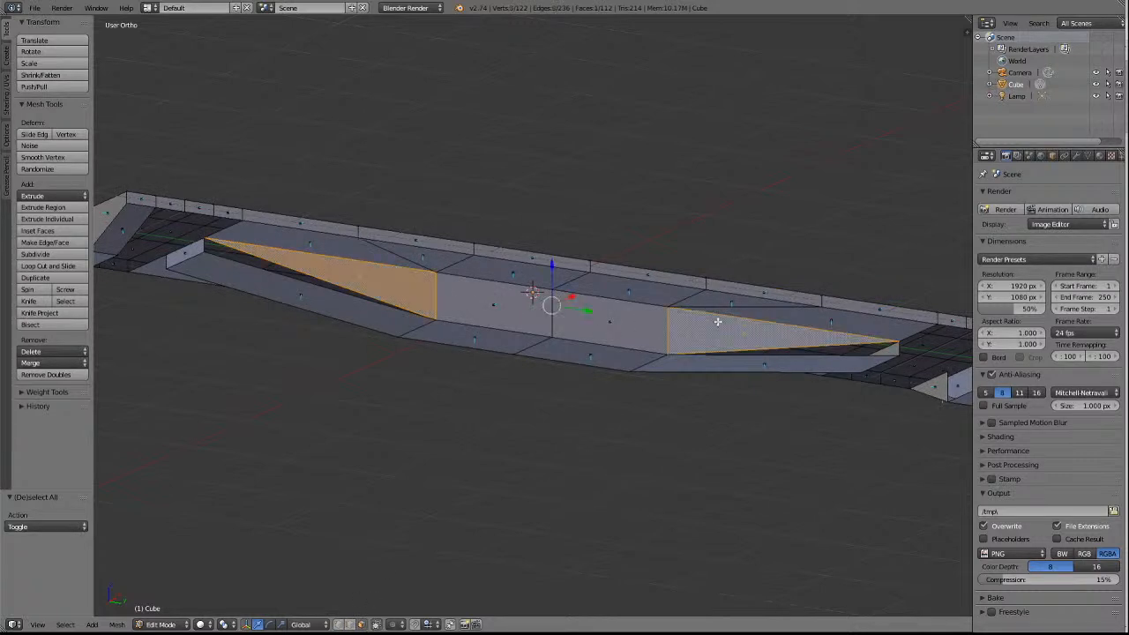
key("x")
left_click(708, 324)
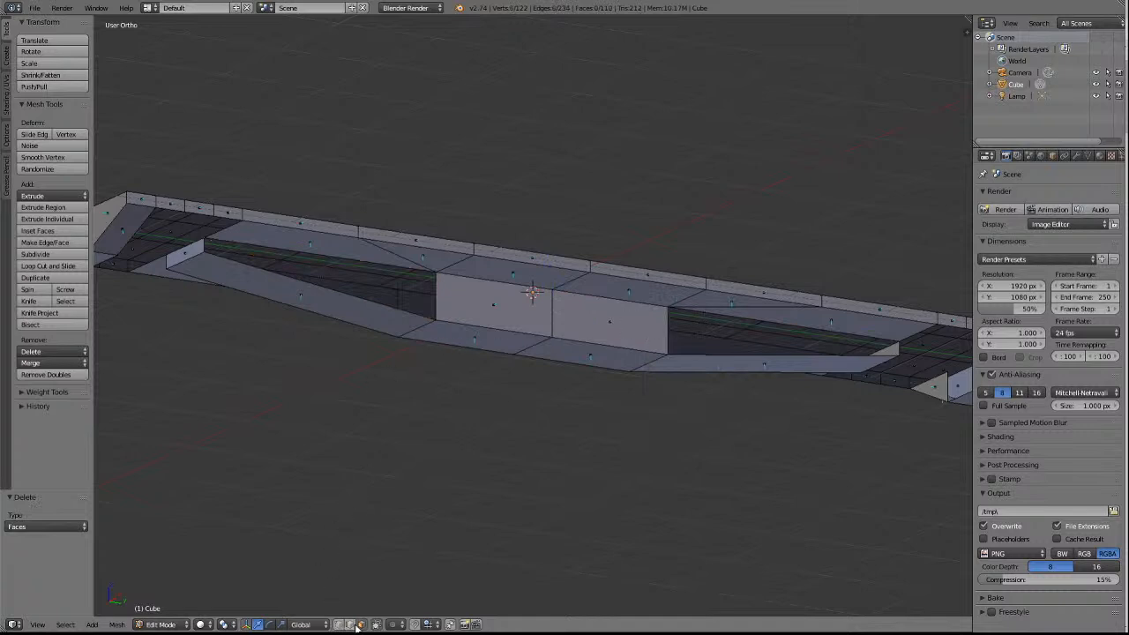
Extrude the two vertical outer edges of the +X side's middle faces outward, scaling them by 1.634 along Y.
right_click(443, 298)
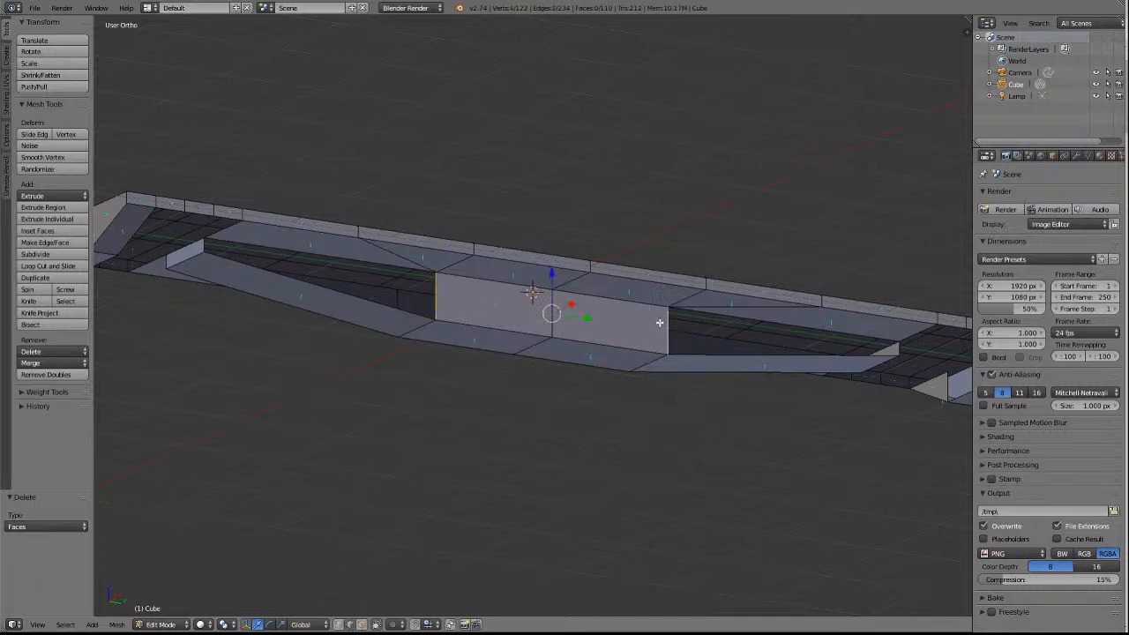
key("e")
key("s")
key("y")
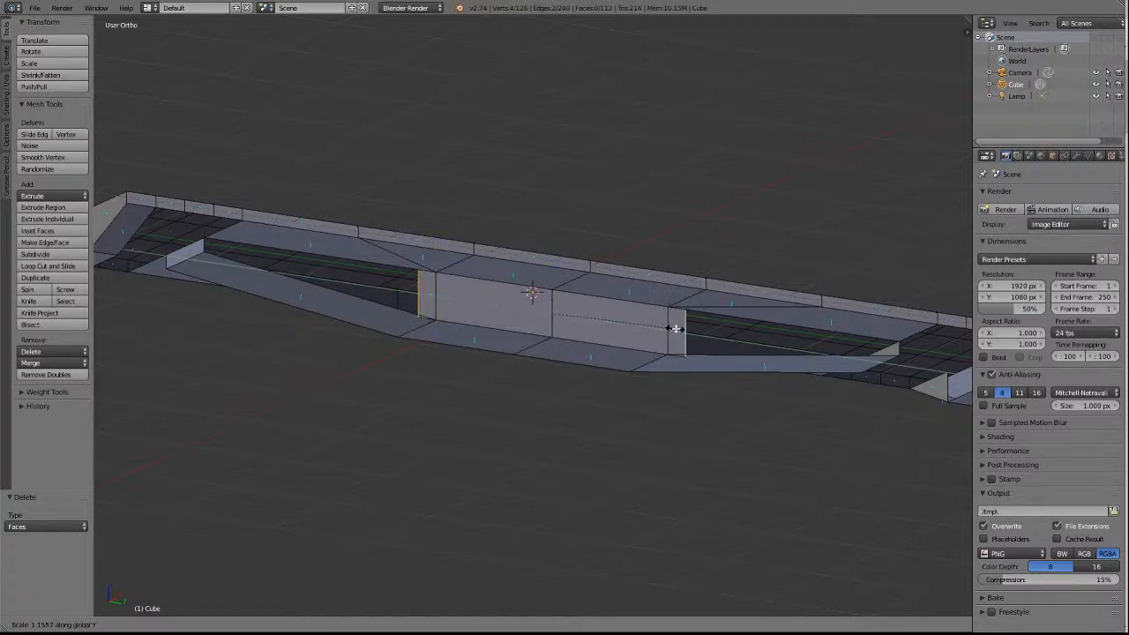
left_click(726, 332)
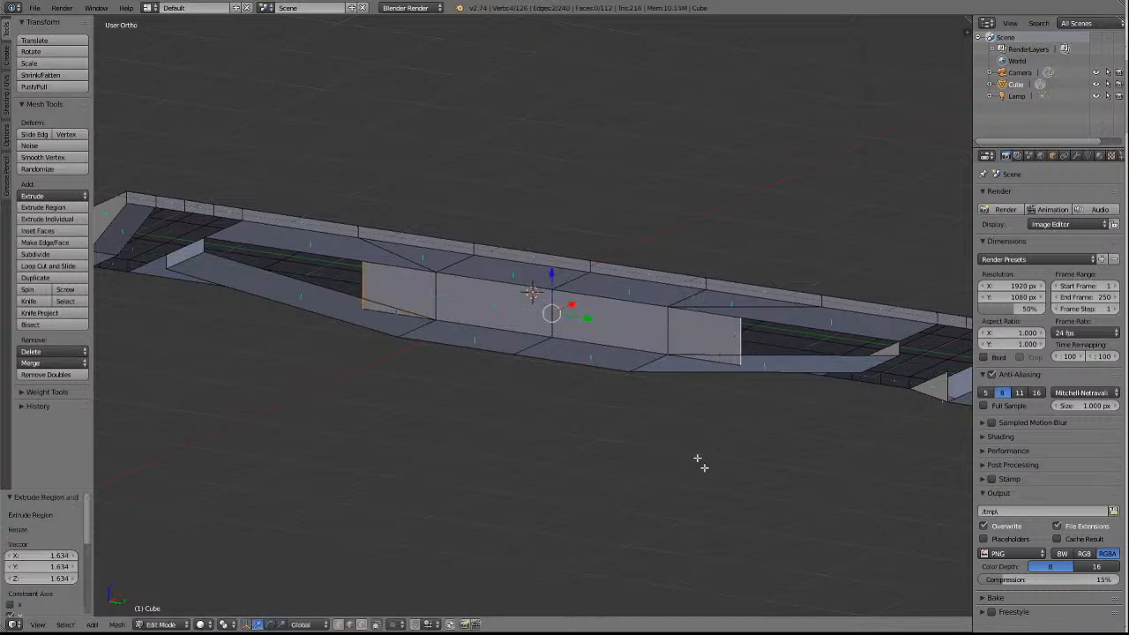
key("a")
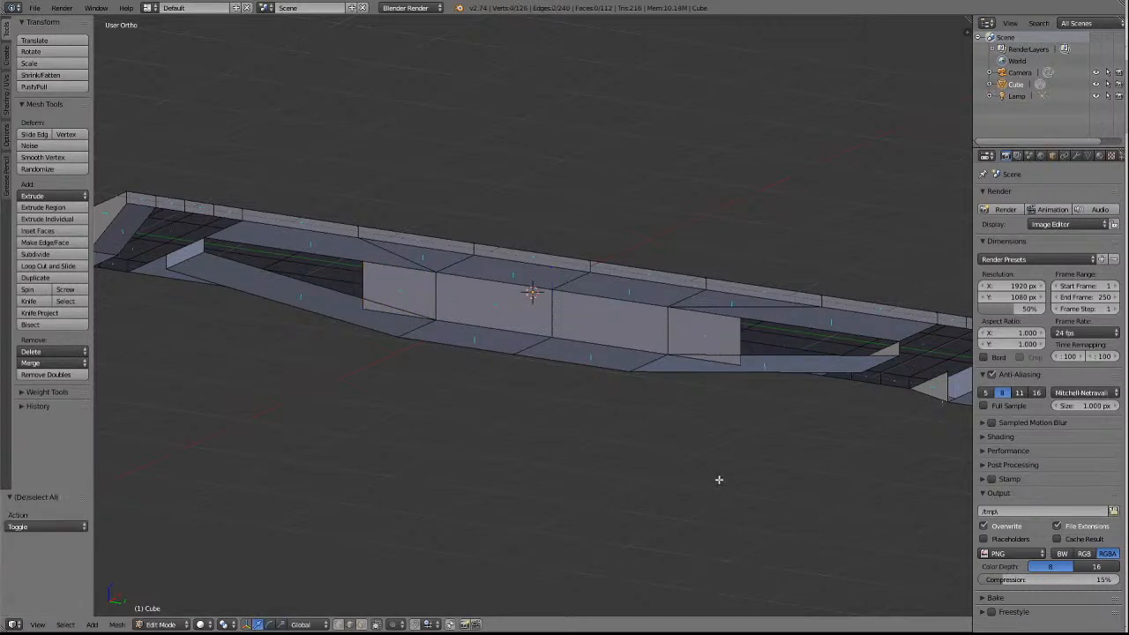
Merge the two outer corners of the +X side face's -Y extension into that end's inner cross wall corners, using At Last.
right_click(362, 262)
right_click(204, 242, "shift")
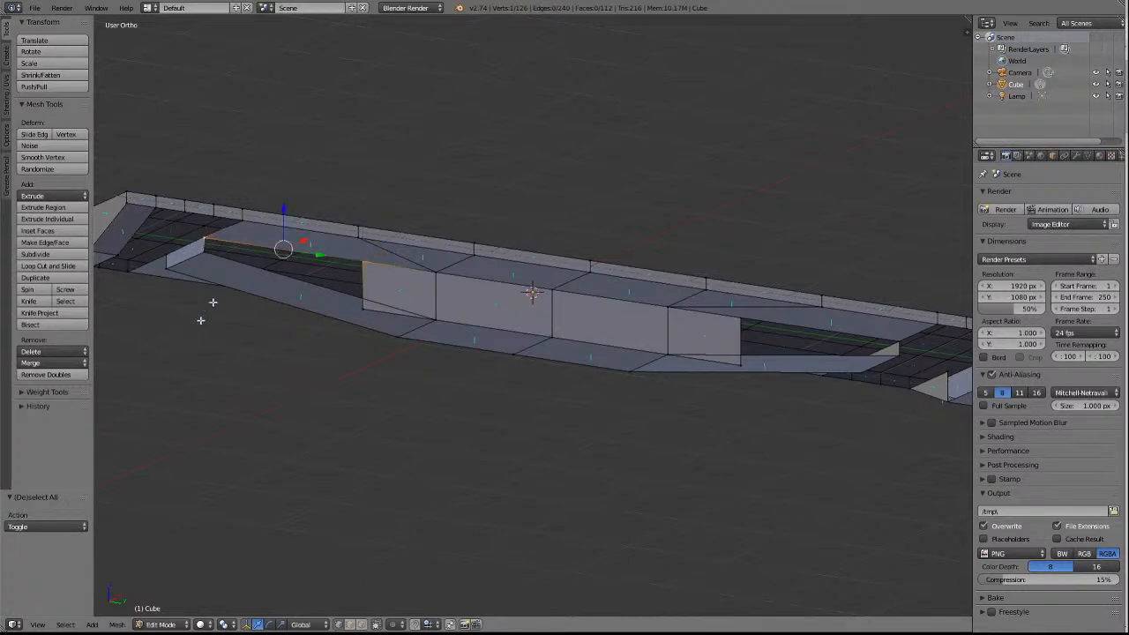
left_click(51, 363)
left_click(38, 392)
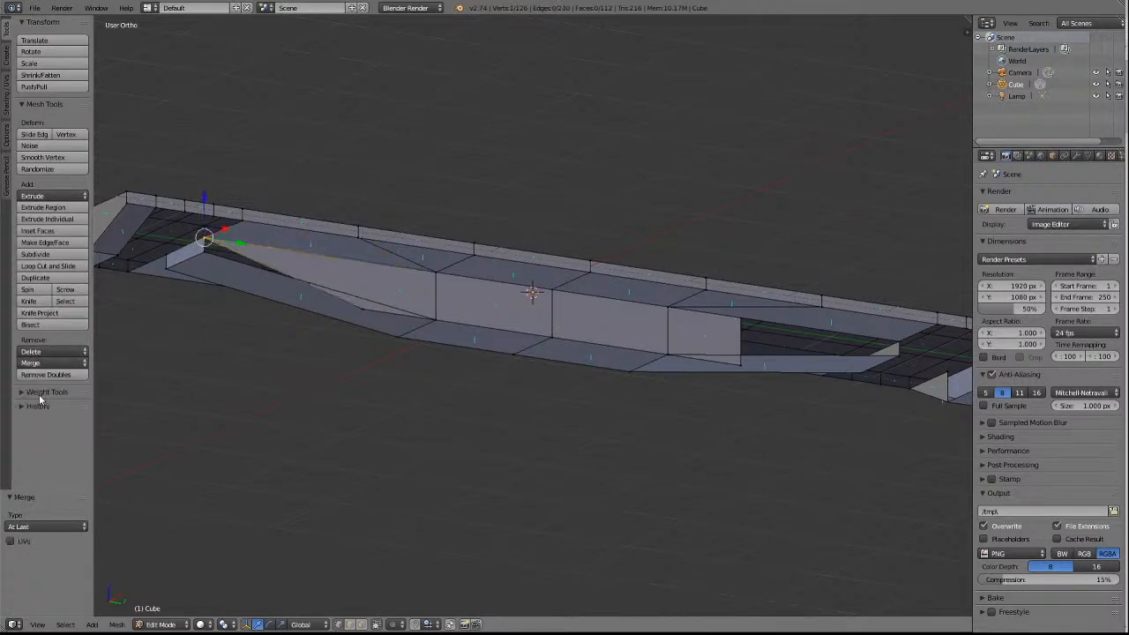
right_click(203, 253, "shift")
left_click(48, 363)
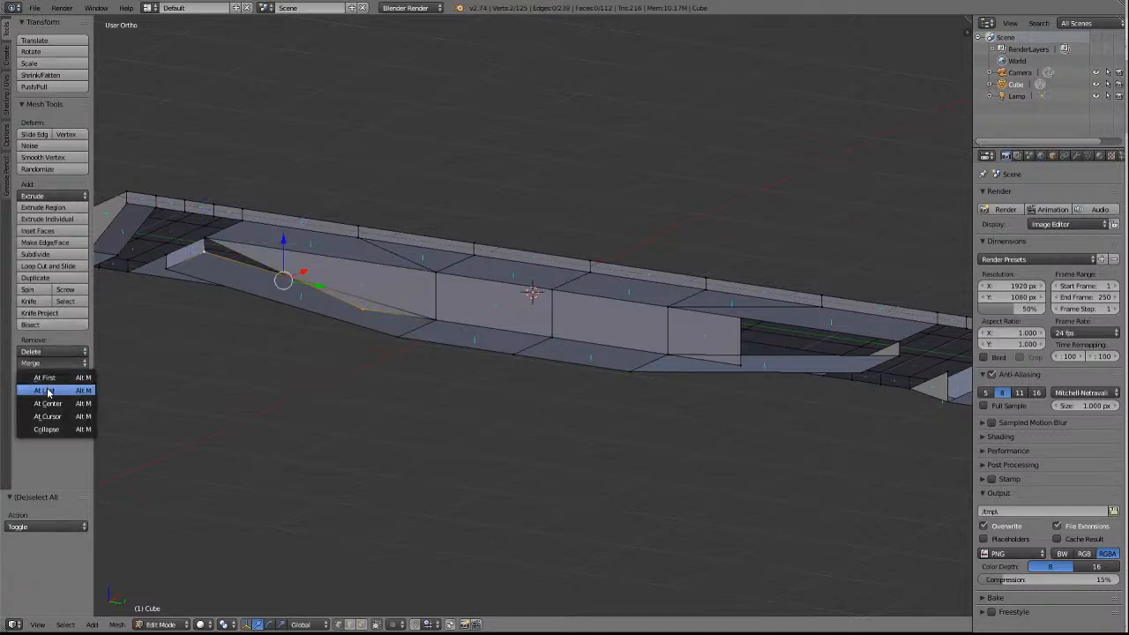
left_click(50, 393)
key("a")
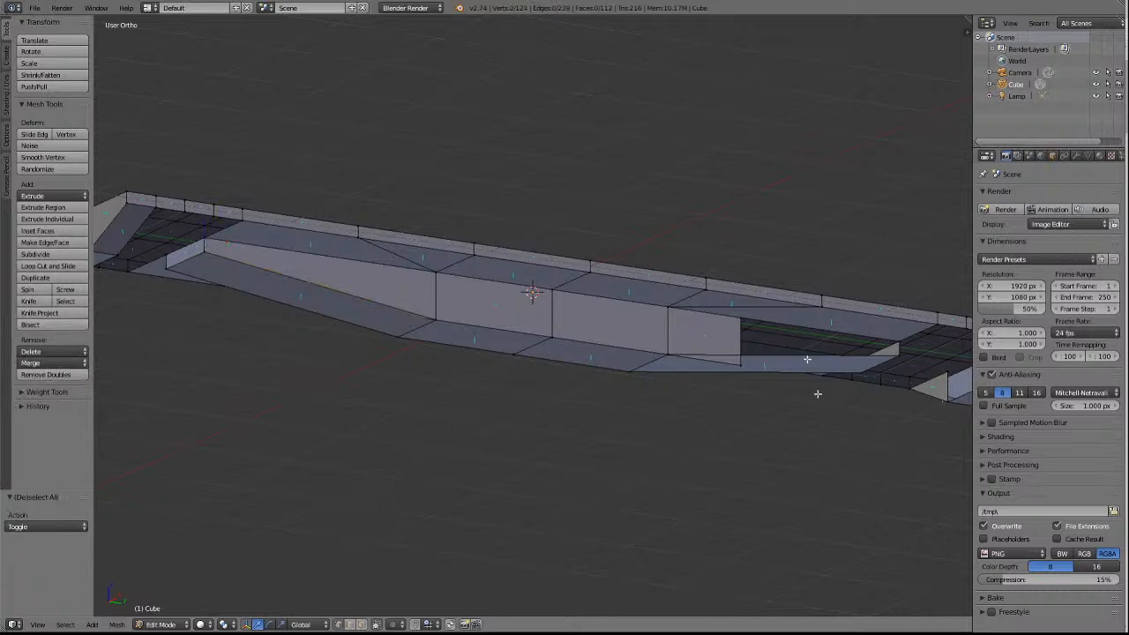
right_click(746, 318)
right_click(903, 340)
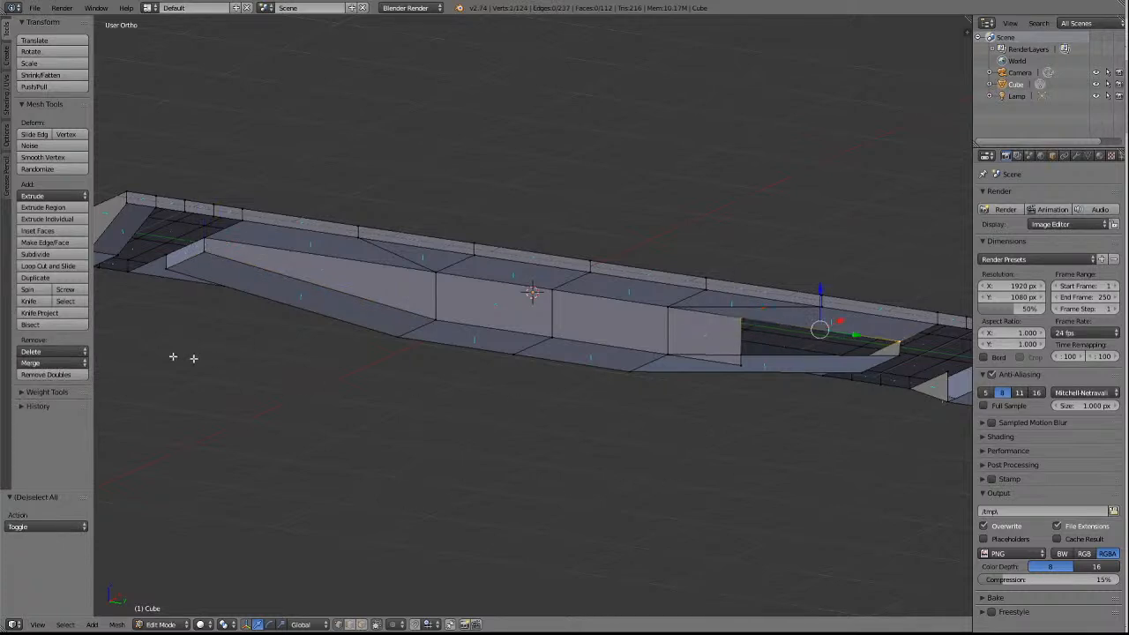
left_click(49, 363)
left_click(53, 389)
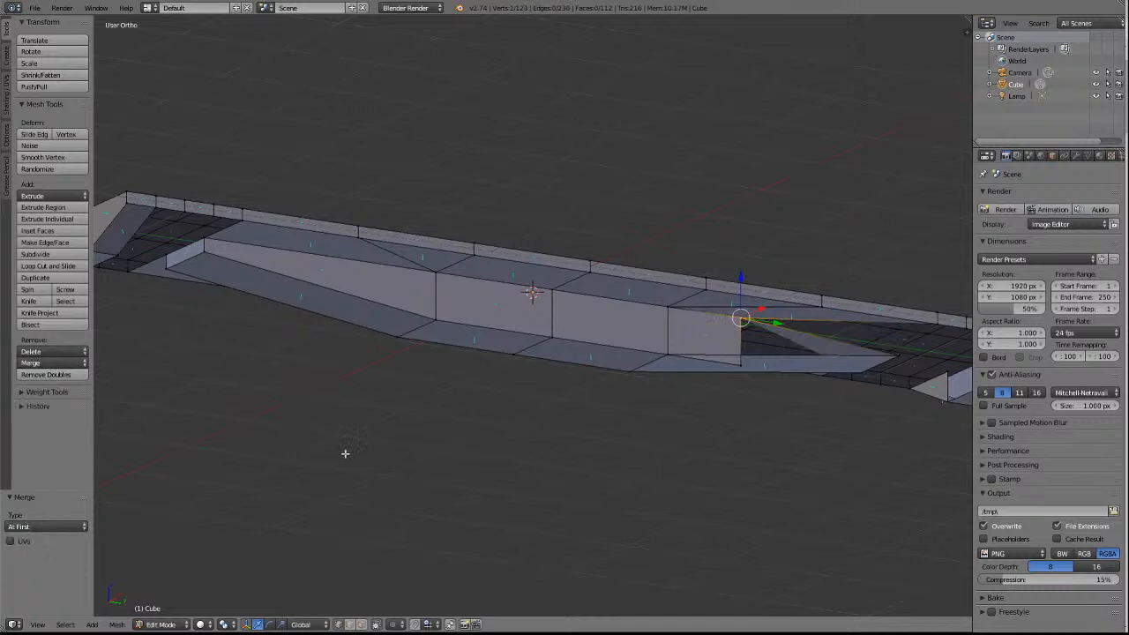
key("ctrl+z")
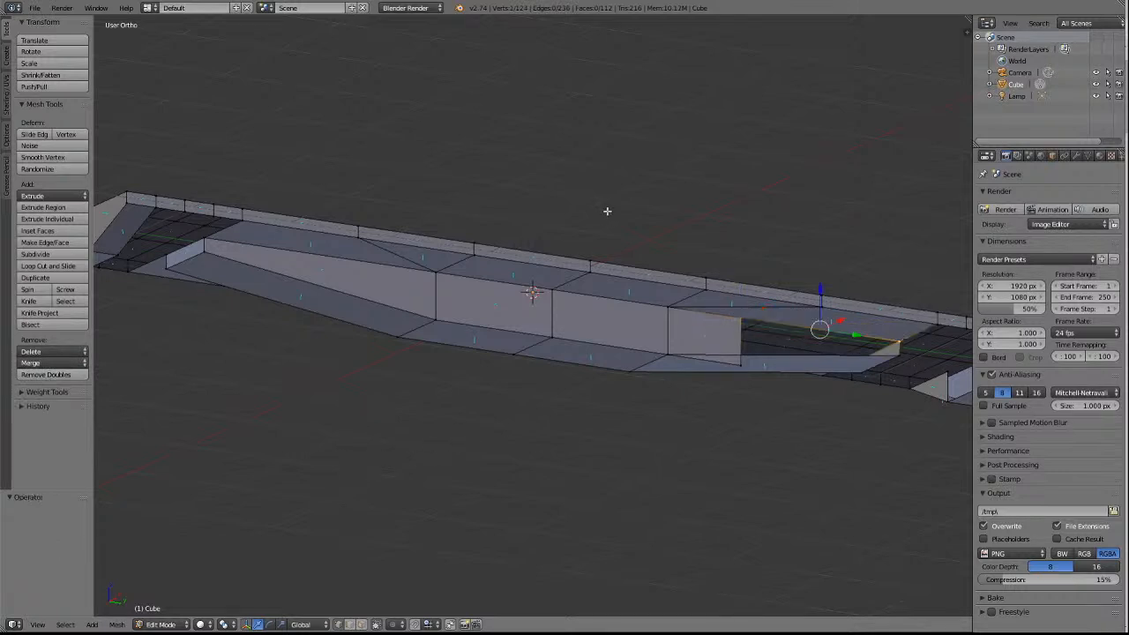
key("a")
Merge the two outer corners of the +X side face's +Y extension into that end's inner cross wall corners, using At Last.
right_click(741, 318)
right_click(900, 338, "shift")
key("f")
left_click(35, 362)
left_click(39, 391)
key("a")
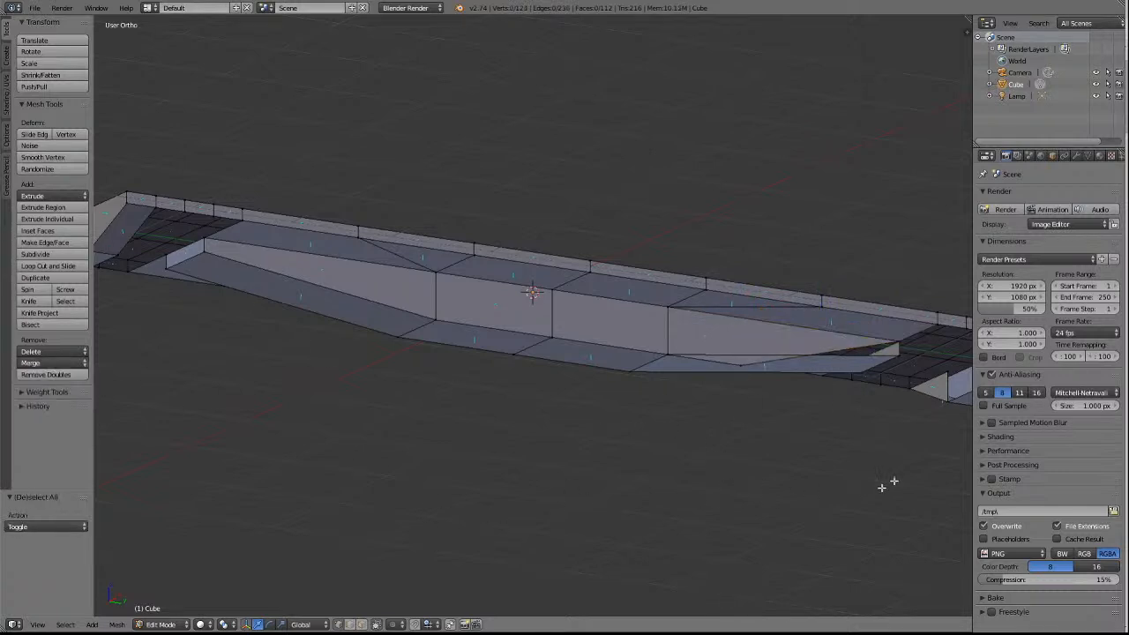
right_click(740, 369)
right_click(900, 358, "shift")
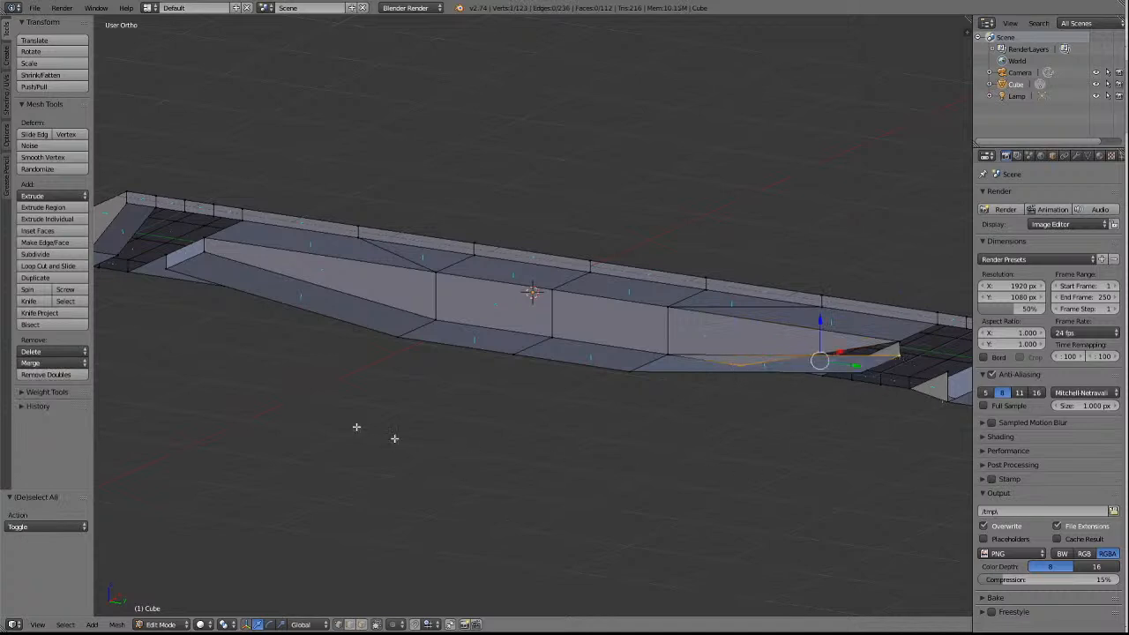
left_click(37, 362)
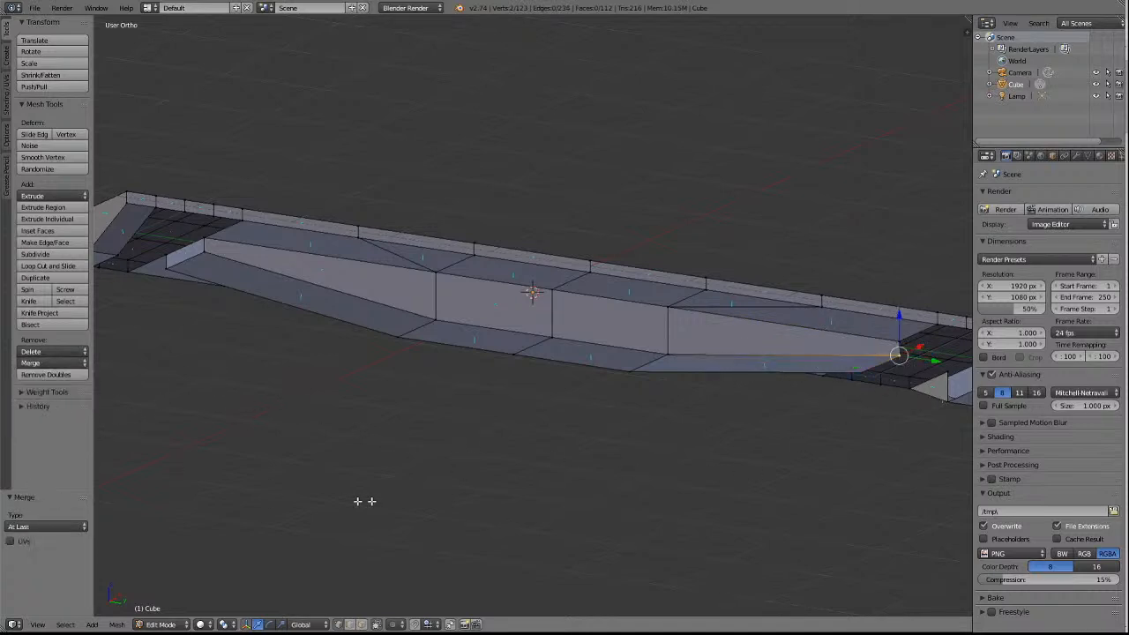
key("a")
scroll(600, 495, "down", 5)
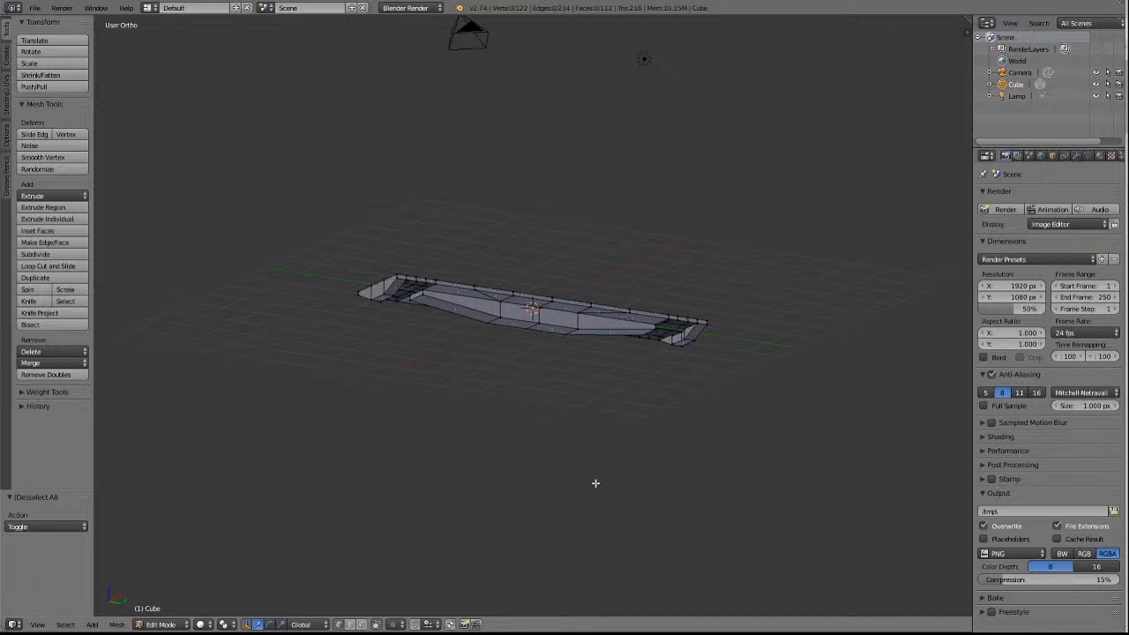
scroll(596, 484, "up", 3)
scroll(595, 483, "up", 2)
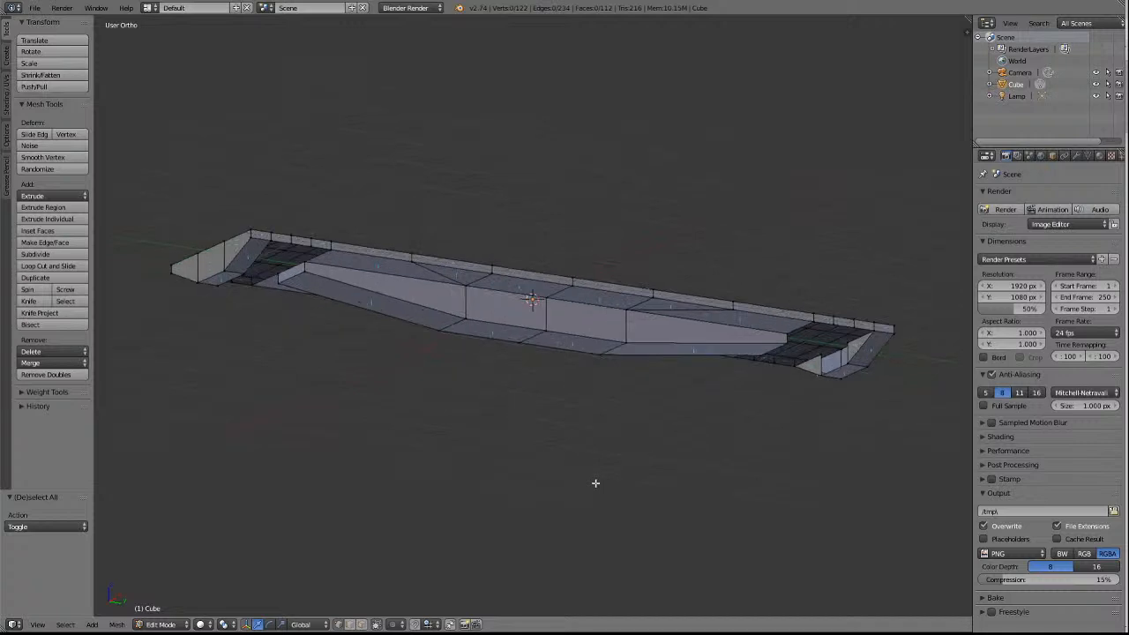
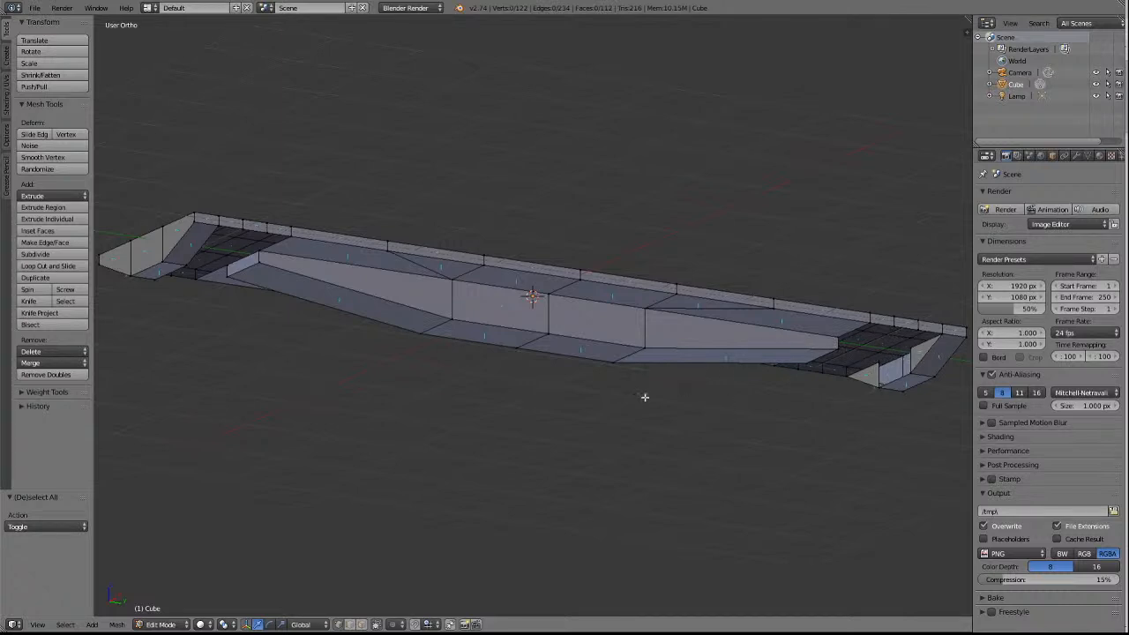
Delete the small vertical end face of the centre sill at both ends.
left_click(361, 624)
right_click(238, 261)
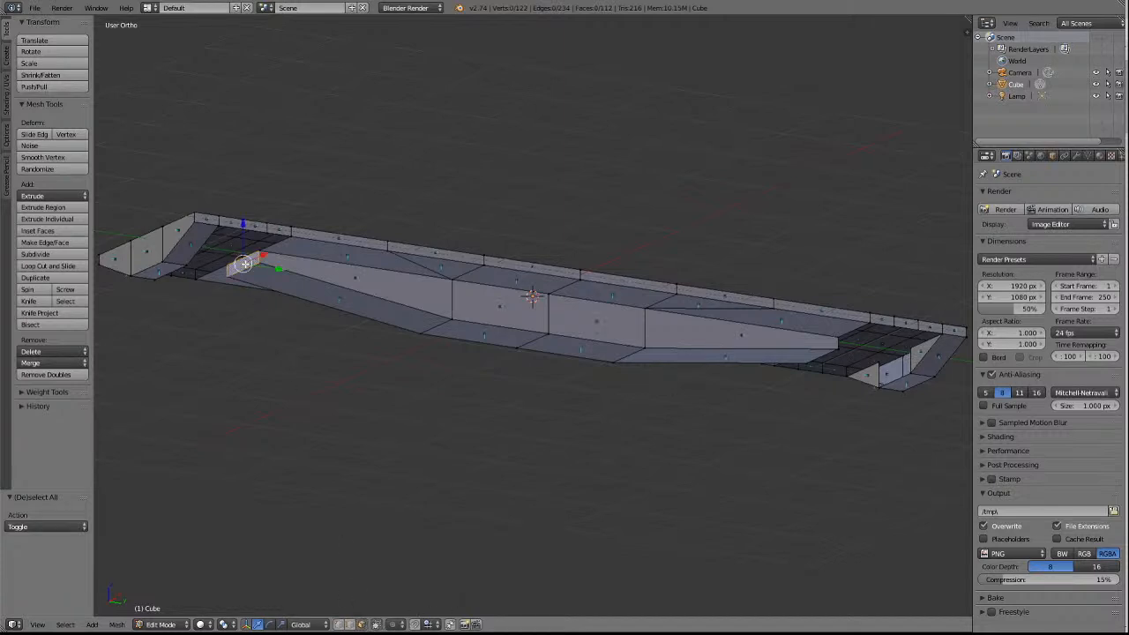
key("KP_6")
key("KP_6")
key("KP_6")
key("KP_6")
key("KP_6")
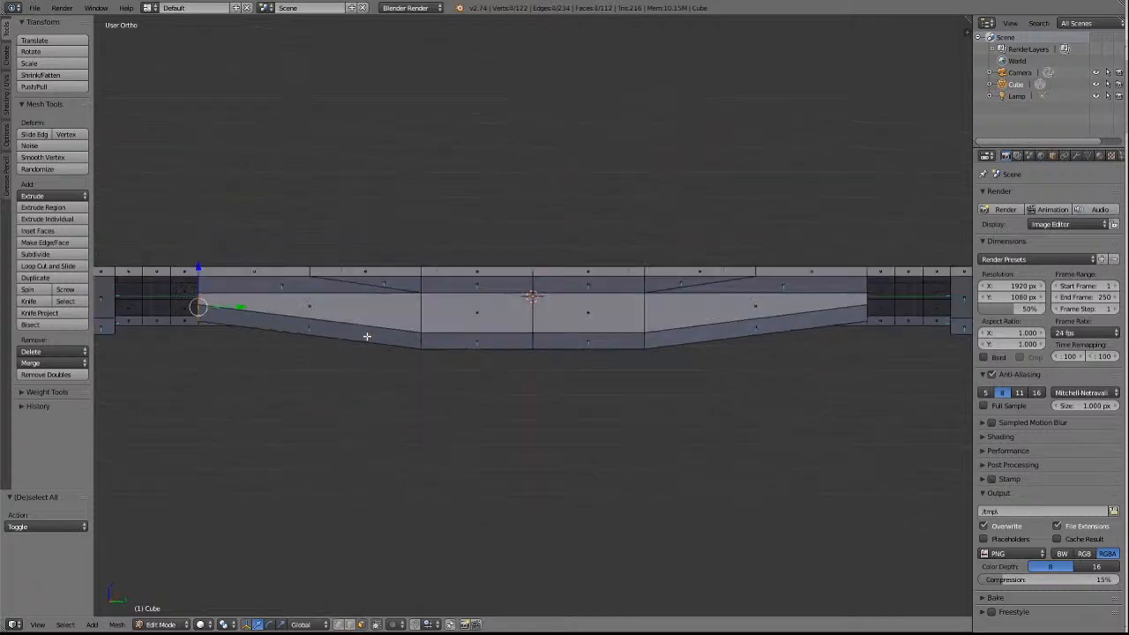
right_click(782, 249, "shift")
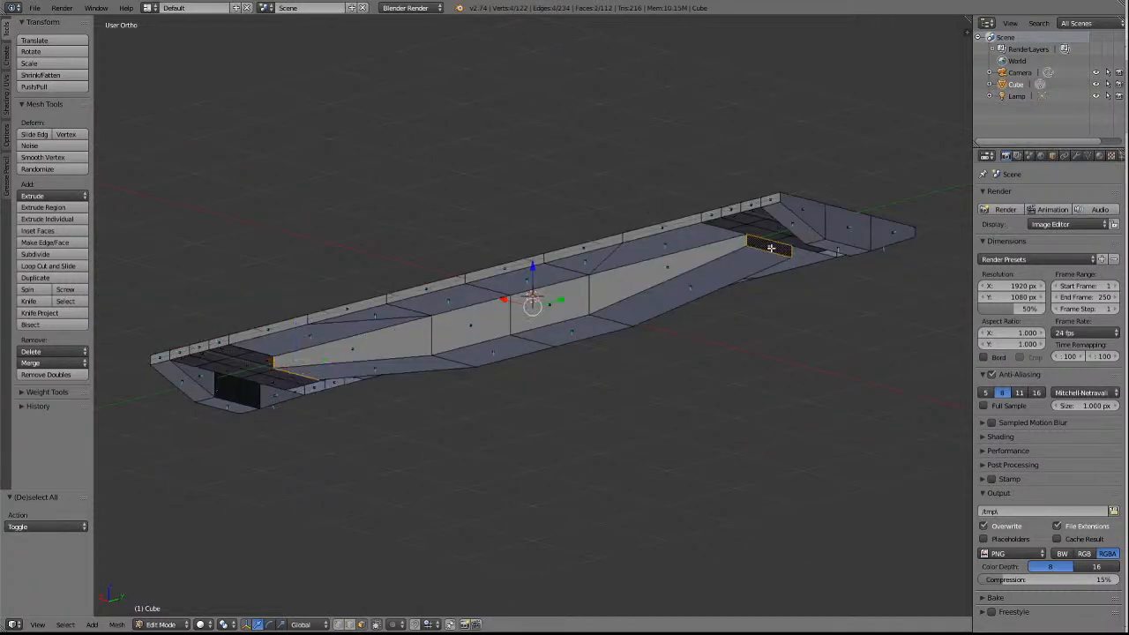
key("x")
left_click(763, 302)
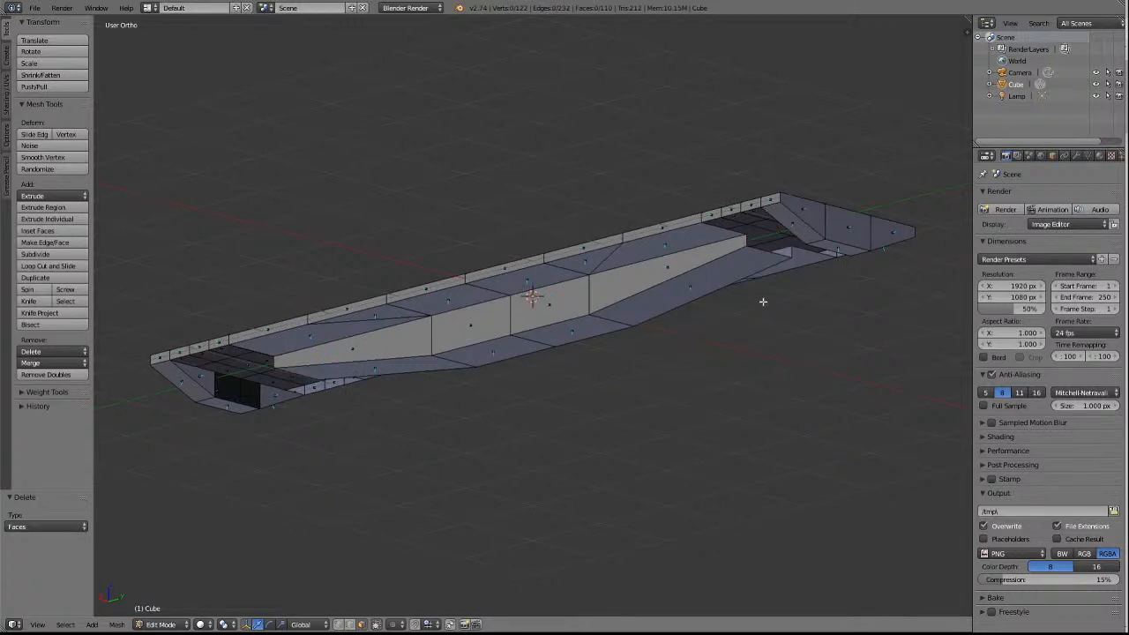
Extrude the five edges of the stepped lower profile at each end of the centre sill outward, scaling them by 1.248 along Y.
key("a")
key("a")
left_click(350, 625)
right_click(728, 229)
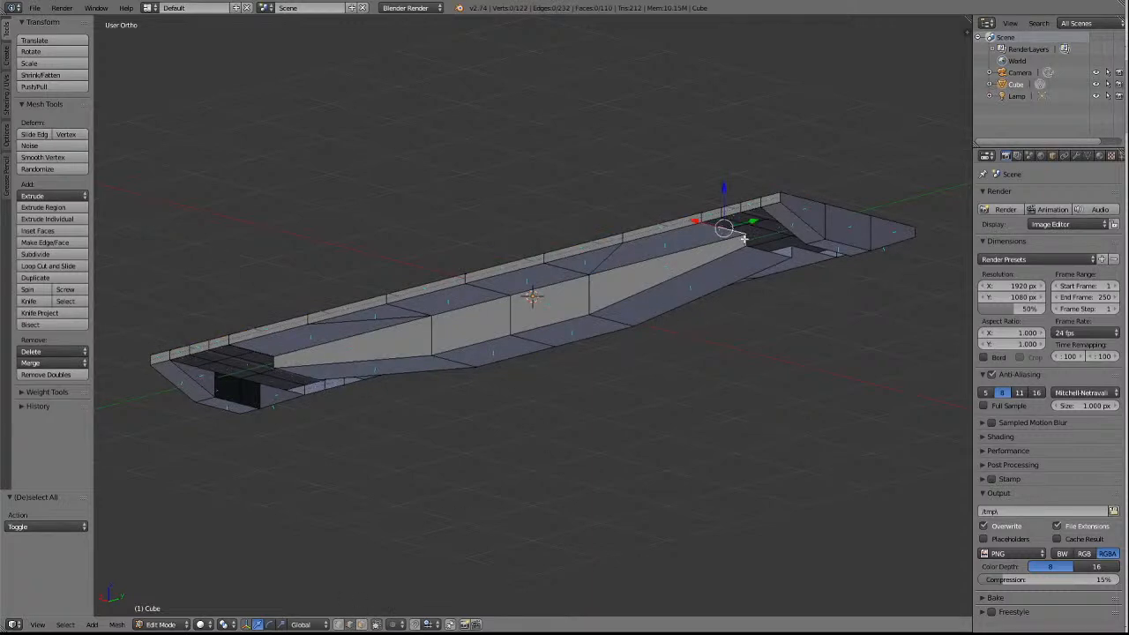
right_click(759, 253, "shift")
right_click(790, 253, "shift")
right_click(804, 252, "shift")
right_click(256, 352, "shift")
right_click(272, 360, "shift")
right_click(304, 376, "shift")
key("KP_6")
key("KP_6")
key("KP_6")
key("KP_6")
key("KP_6")
key("KP_6")
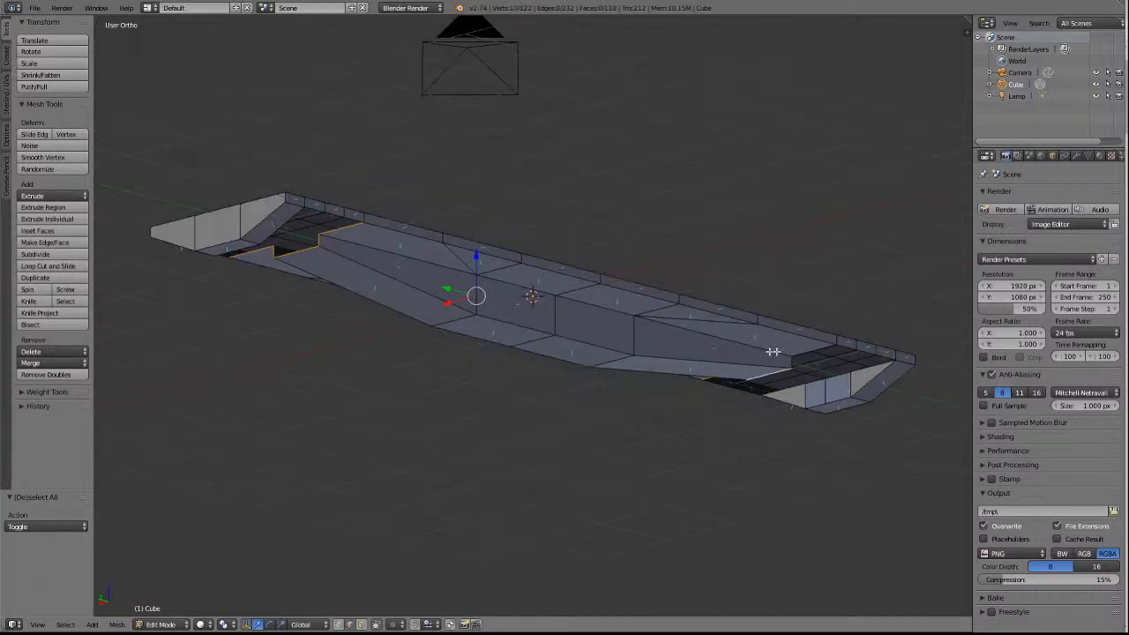
right_click(806, 352, "shift")
right_click(791, 359, "shift")
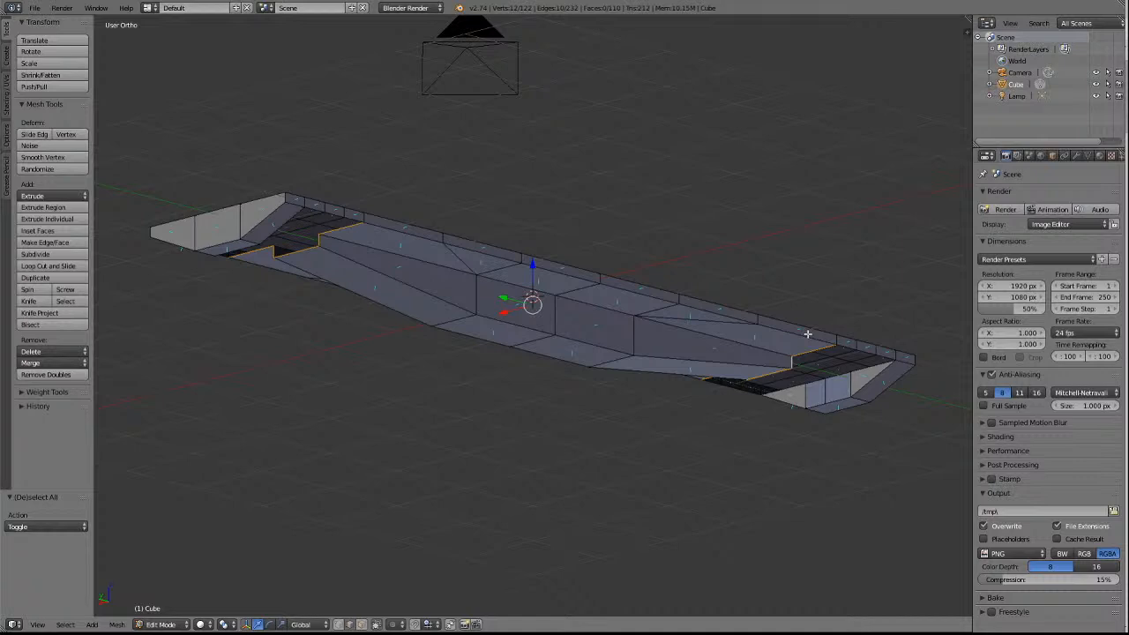
key("ctrl+KP_3")
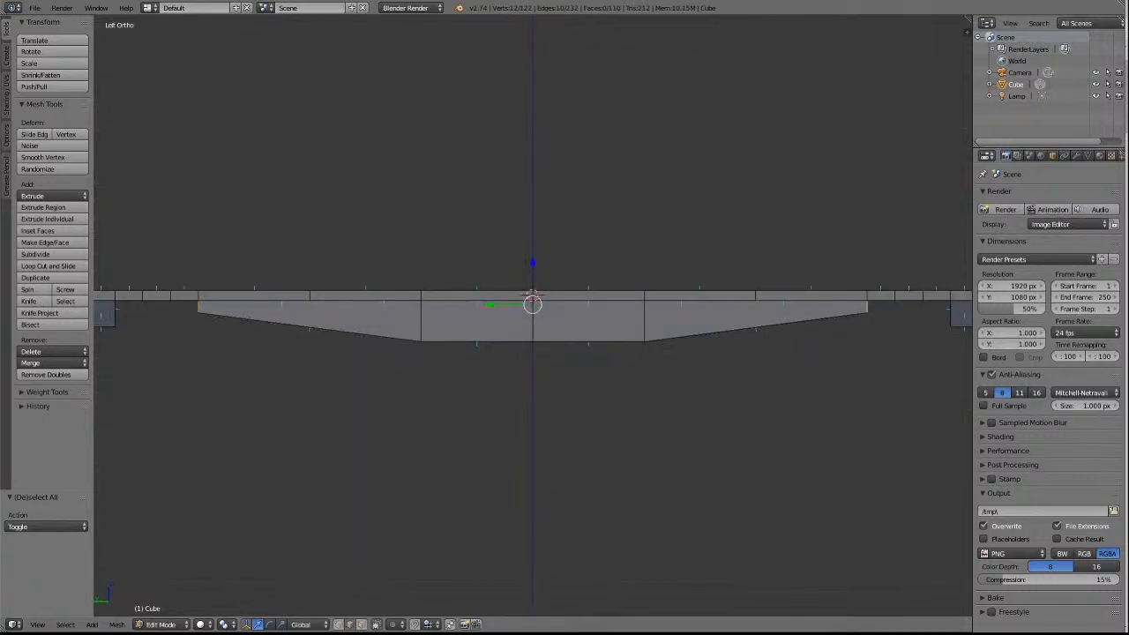
scroll(807, 311, "down", 1)
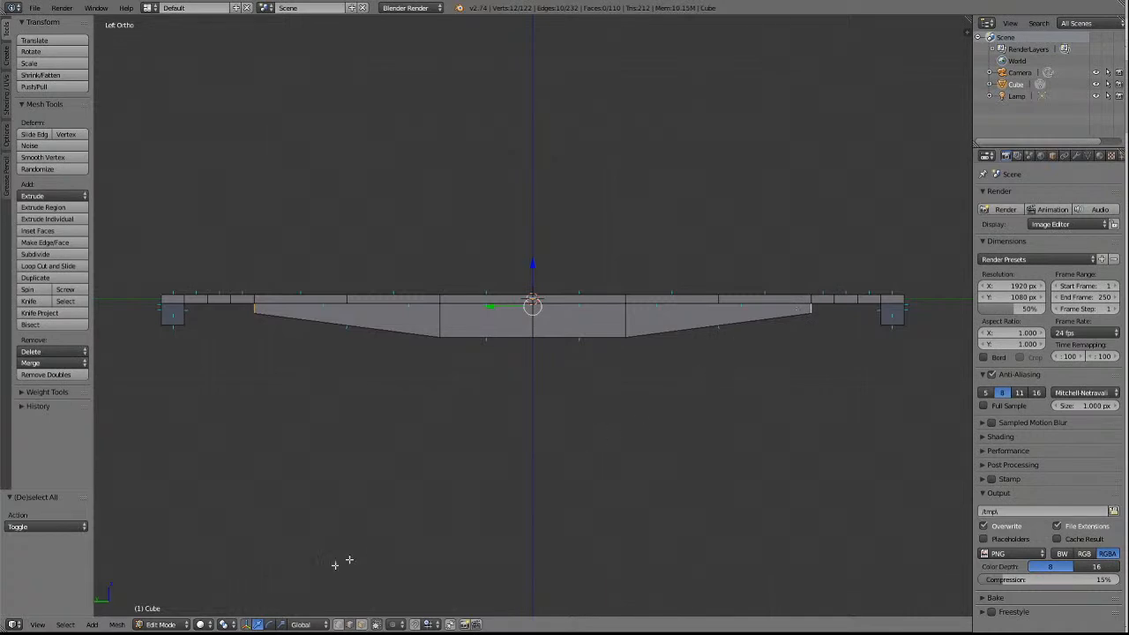
left_click(211, 624)
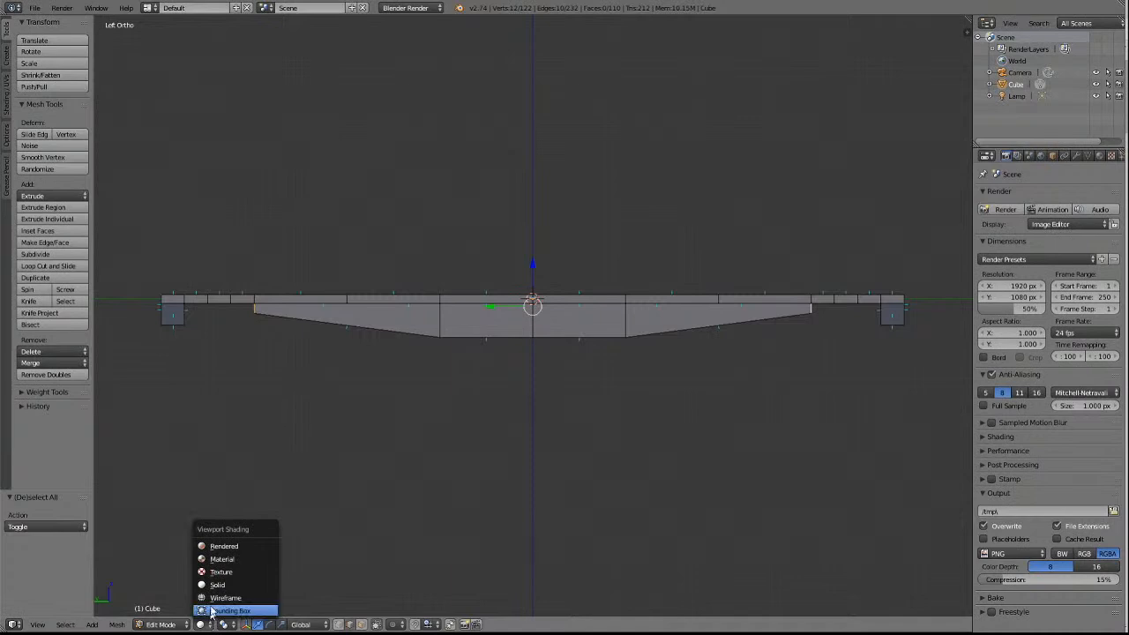
left_click(215, 600)
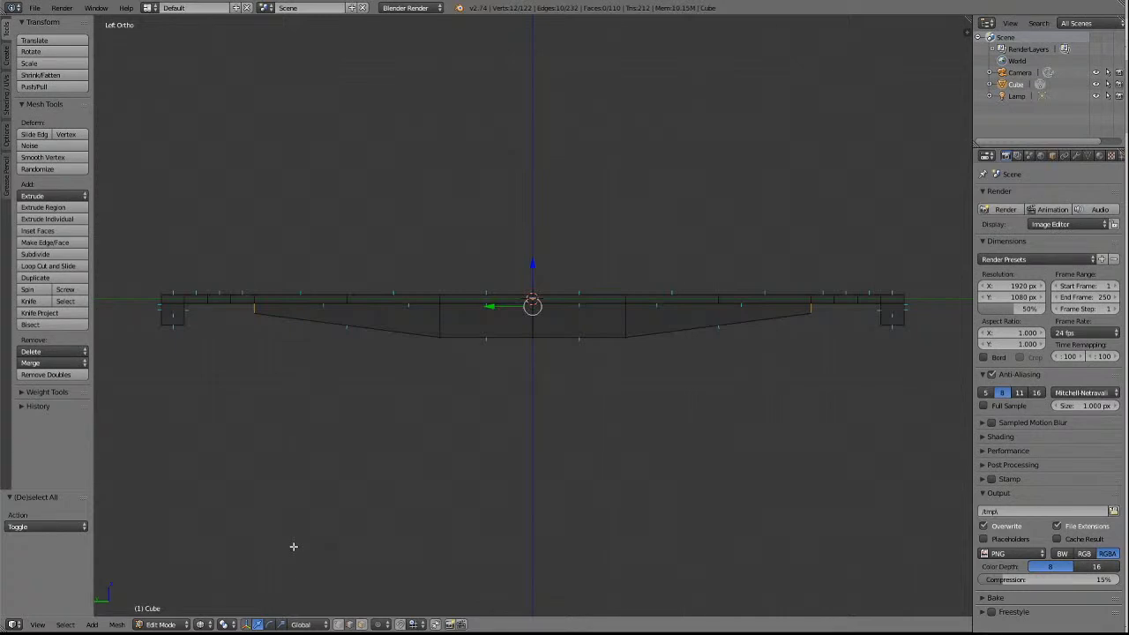
key("e")
key("s")
key("y")
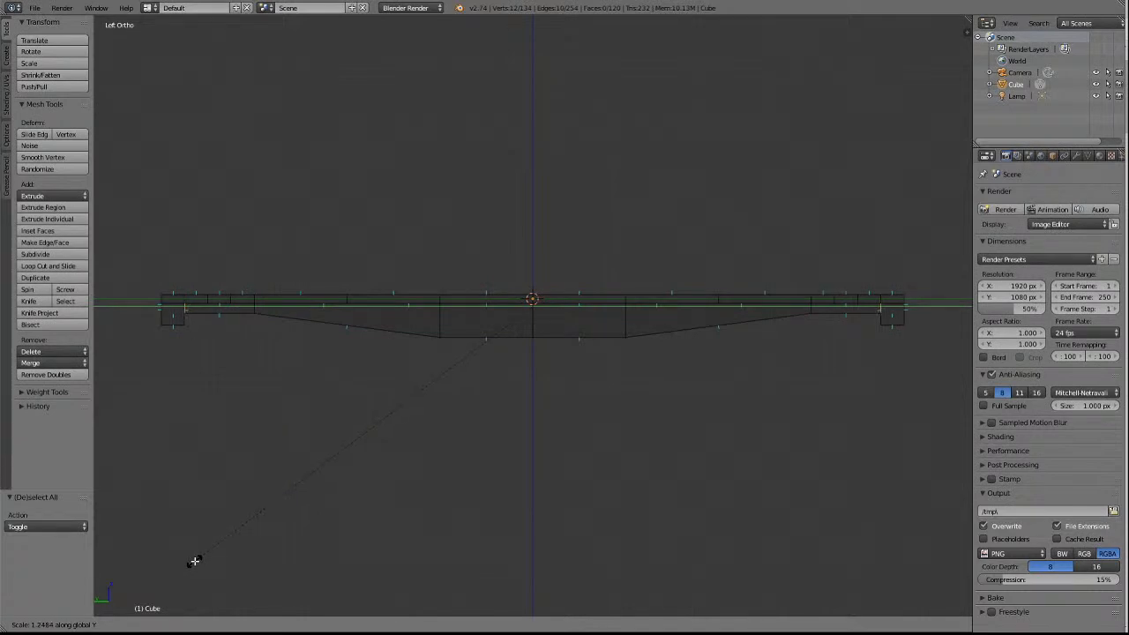
left_click(195, 561)
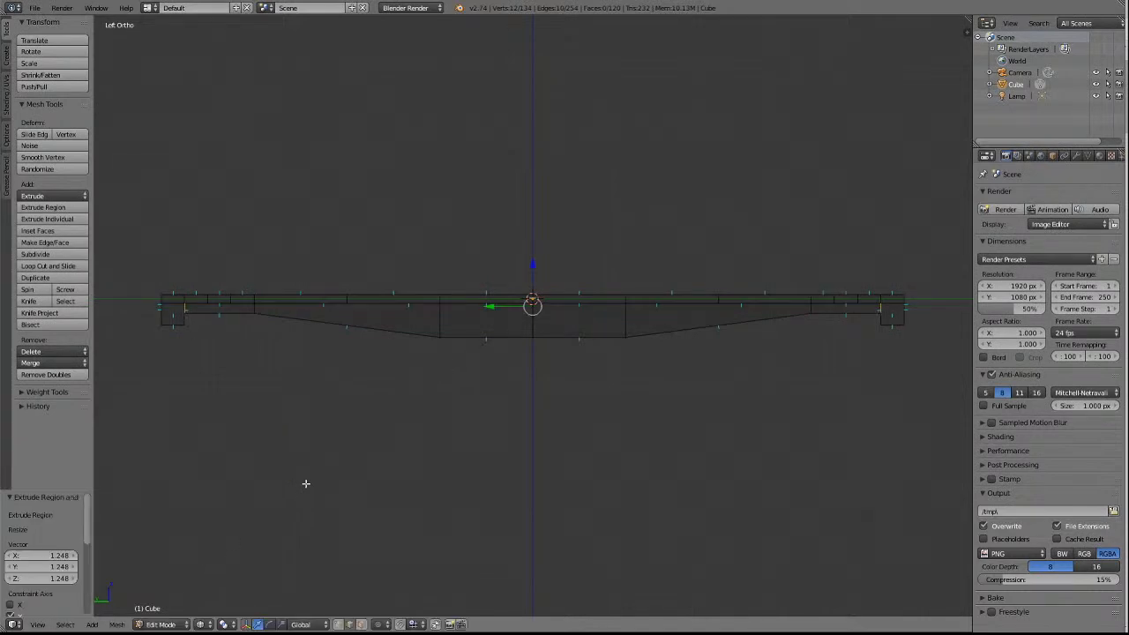
Scale the vertices of both extruded end profiles by 1.001 along Y to bring them onto the inner faces of the cross walls.
scroll(411, 477, "up", 4)
scroll(411, 477, "down", 6, "shift")
scroll(411, 476, "up", 6, "shift")
scroll(410, 472, "down", 10, "ctrl")
scroll(409, 469, "down", 20, "ctrl")
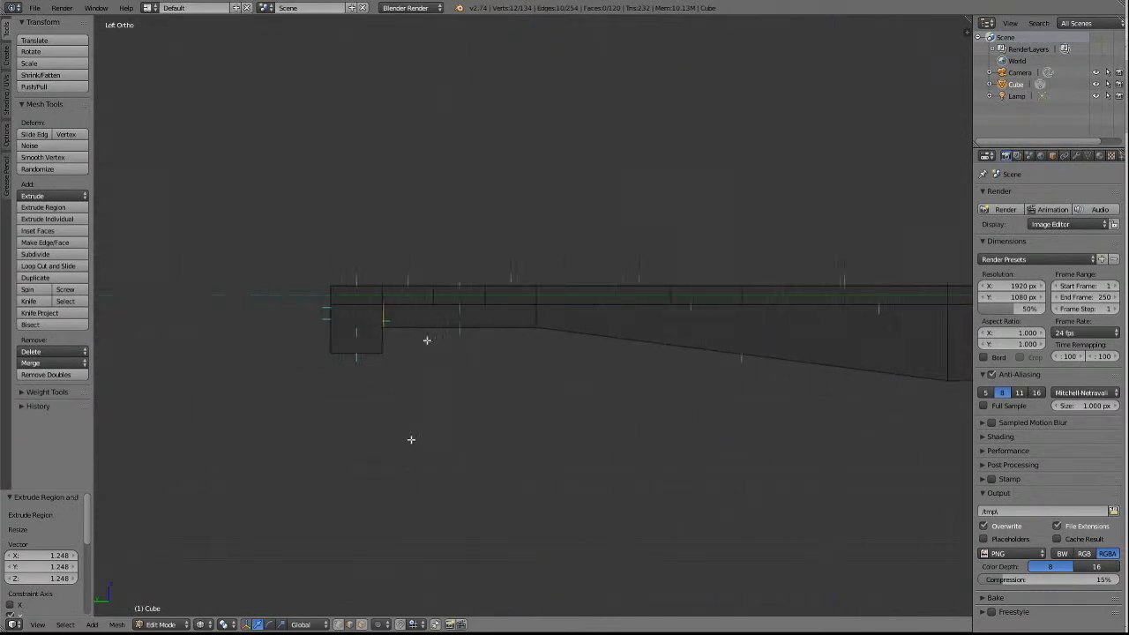
scroll(444, 270, "up", 10)
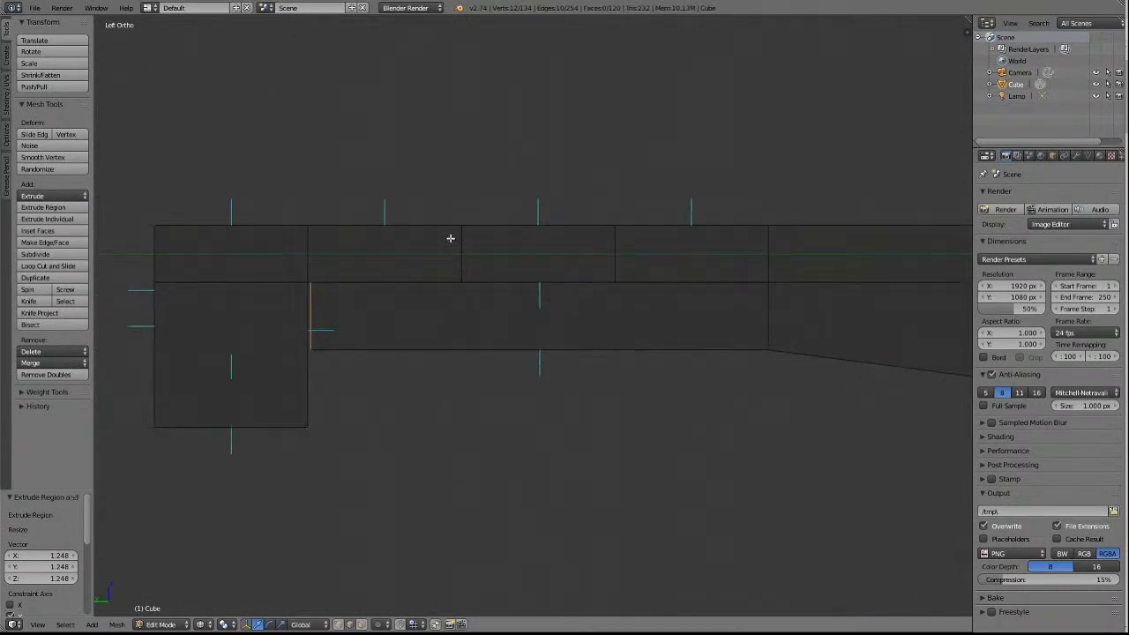
scroll(449, 238, "down", 20, "ctrl")
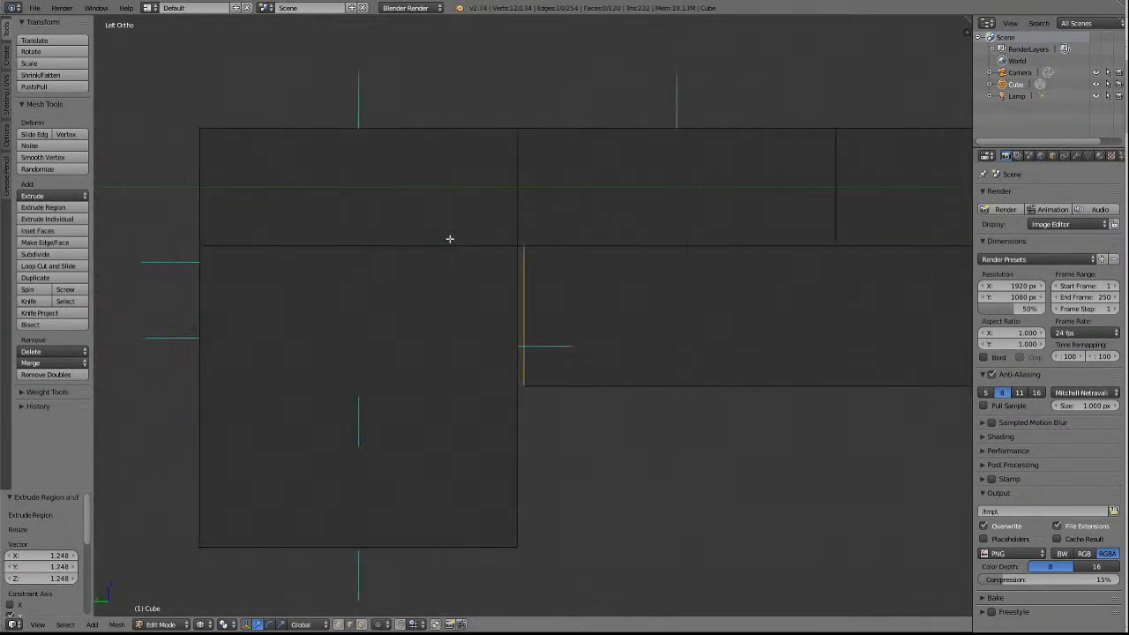
scroll(450, 238, "down", 4, "ctrl")
scroll(702, 287, "up", 5)
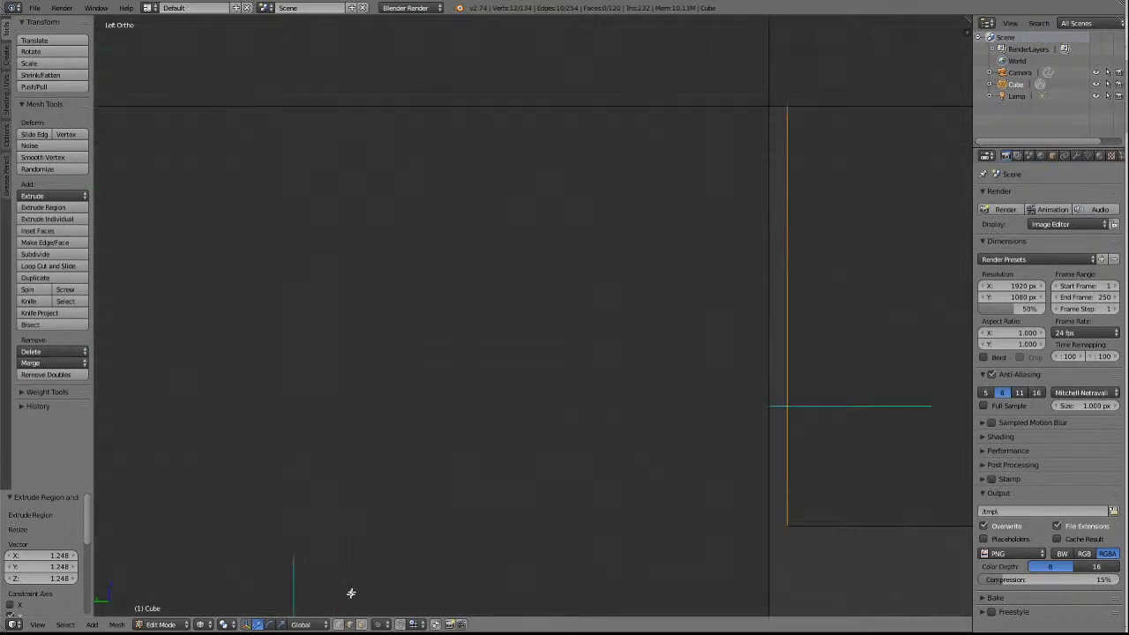
left_click(340, 624)
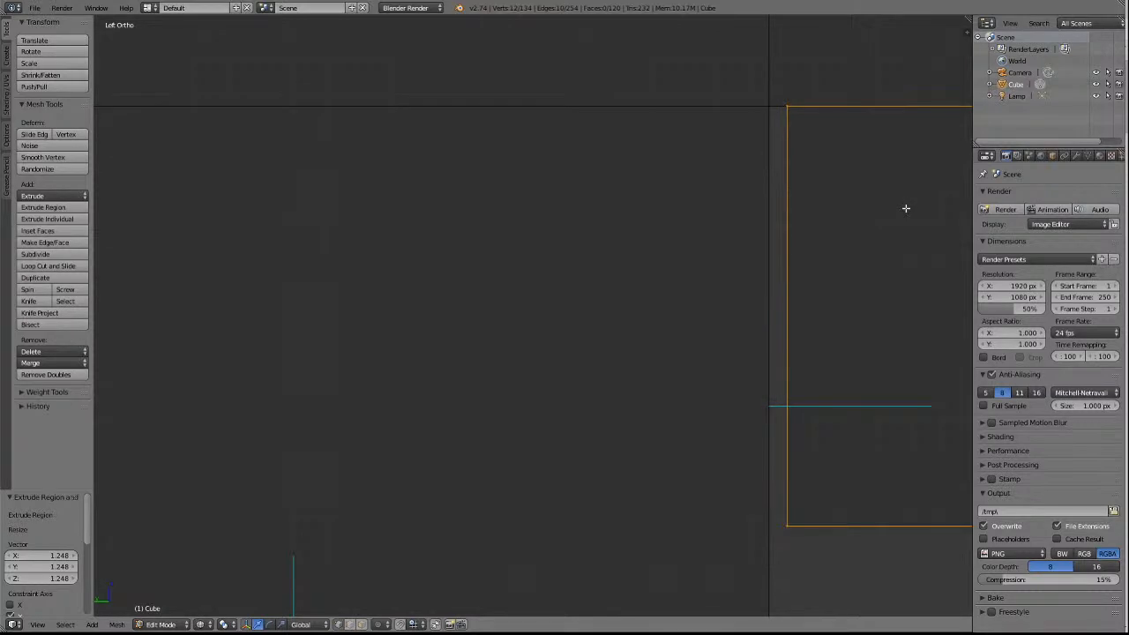
key("s")
key("y")
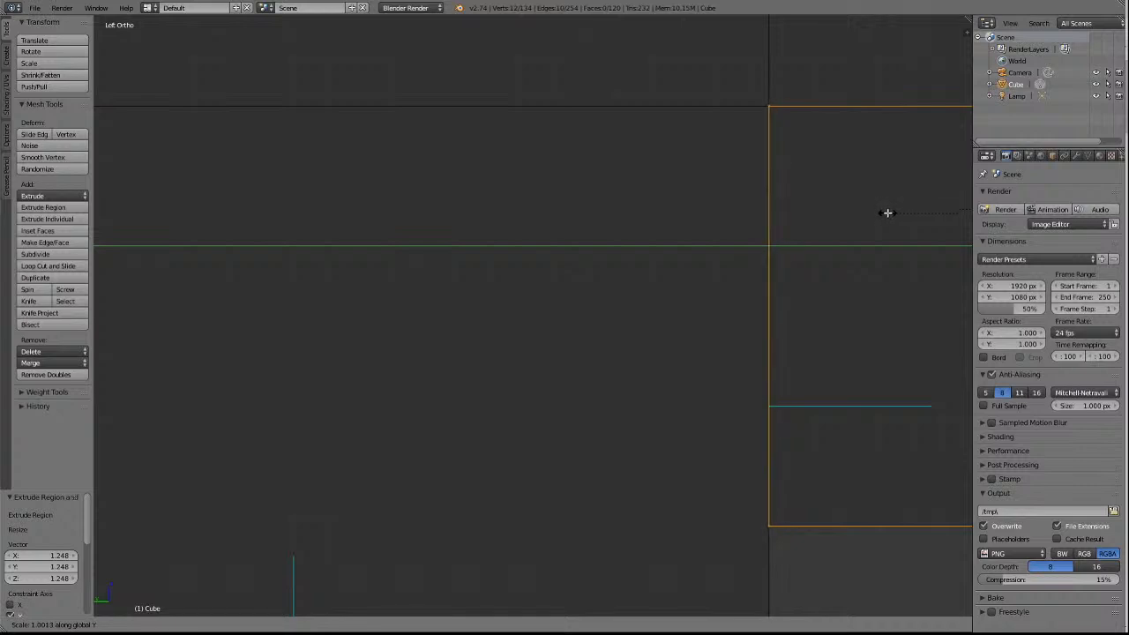
left_click(887, 212)
Fine-scale the same profile vertices by 1.000 along Y, aligning their corner precisely with the cross wall's inner corner.
scroll(895, 259, "up", 3)
scroll(895, 262, "down", 4, "shift")
scroll(896, 259, "up", 20, "shift")
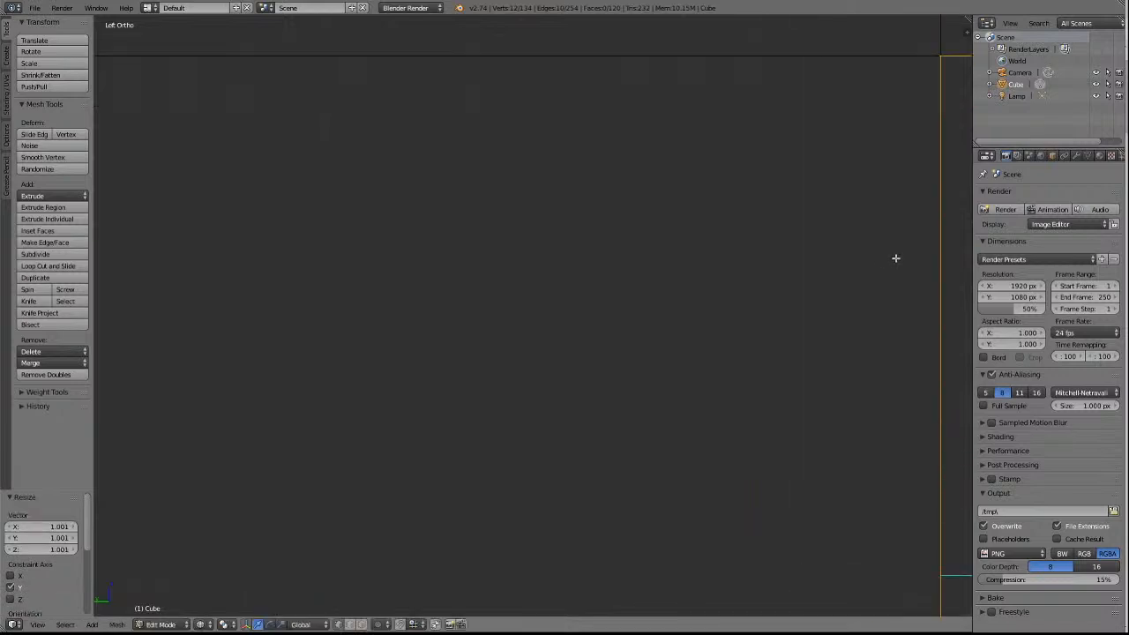
scroll(896, 259, "up", 4, "shift")
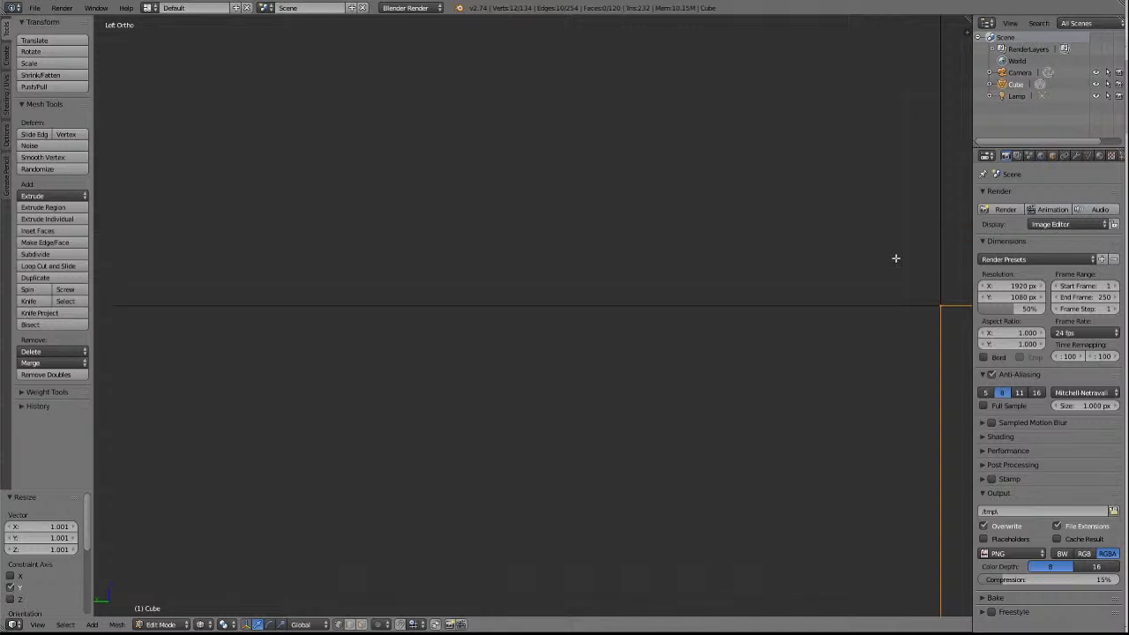
scroll(895, 258, "down", 18, "ctrl")
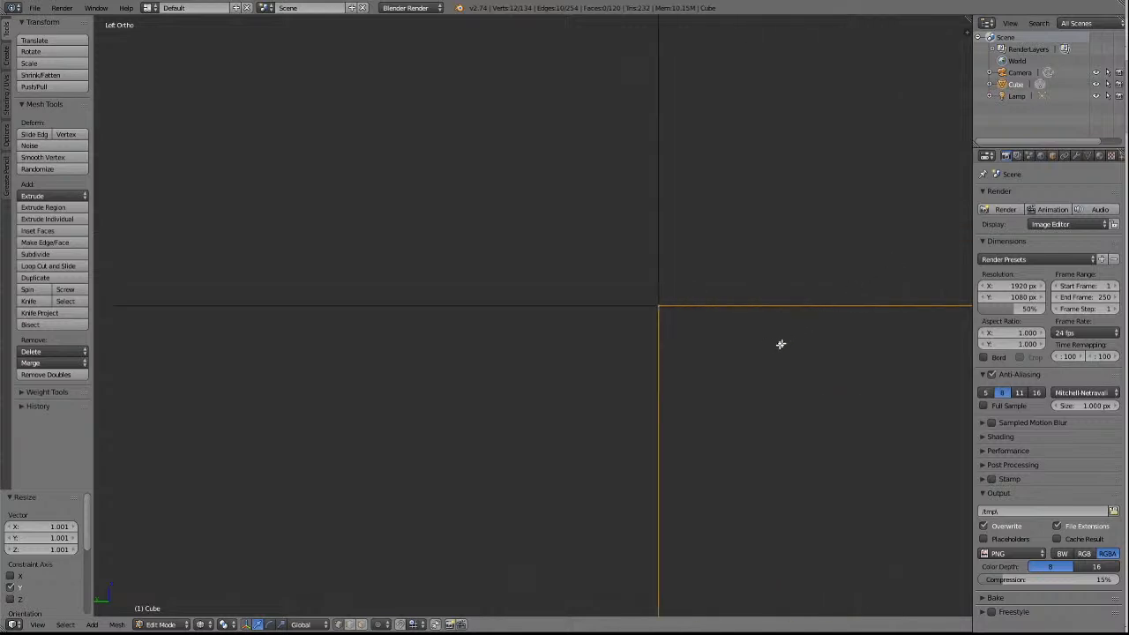
scroll(632, 344, "up", 9)
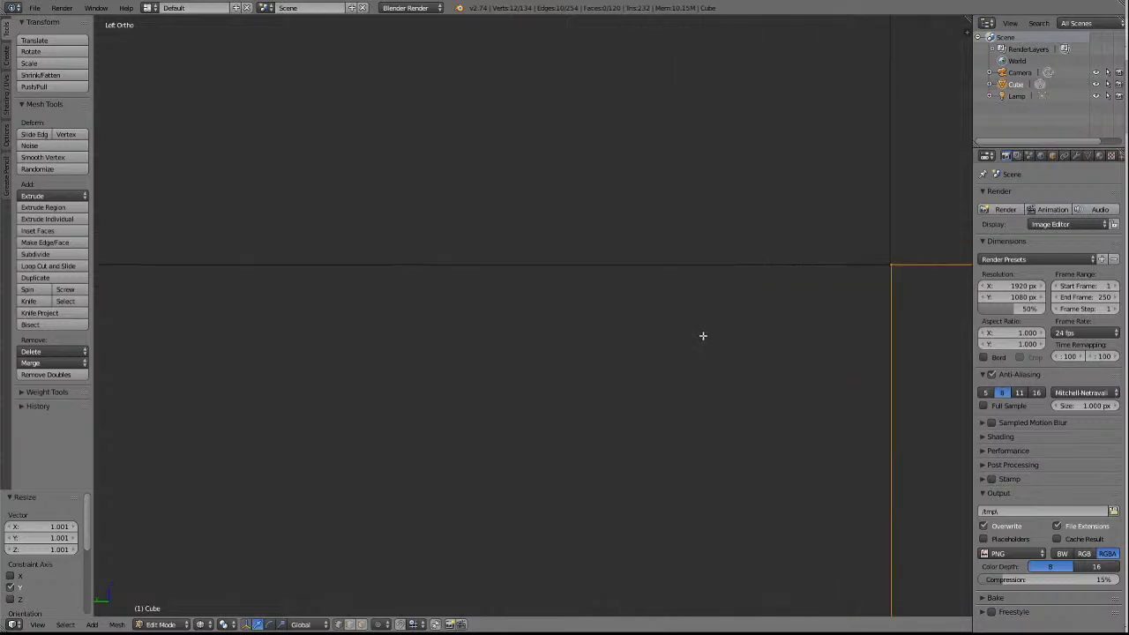
scroll(703, 336, "up", 15, "ctrl")
scroll(687, 336, "up", 5)
scroll(688, 334, "down", 10, "ctrl")
scroll(688, 334, "up", 4)
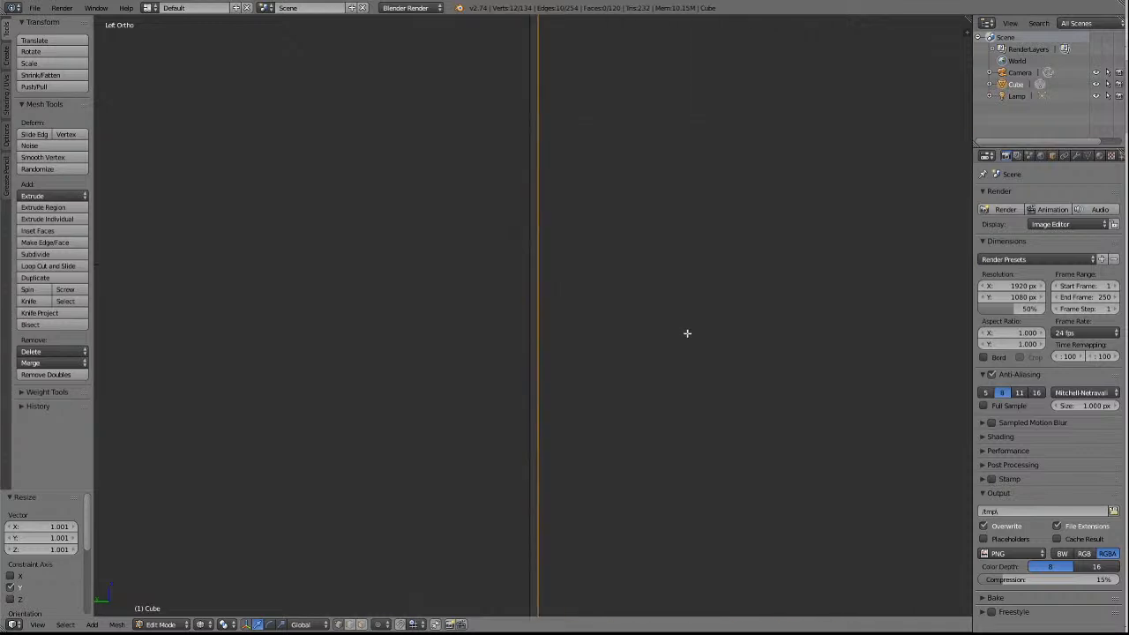
scroll(687, 334, "up", 10, "shift")
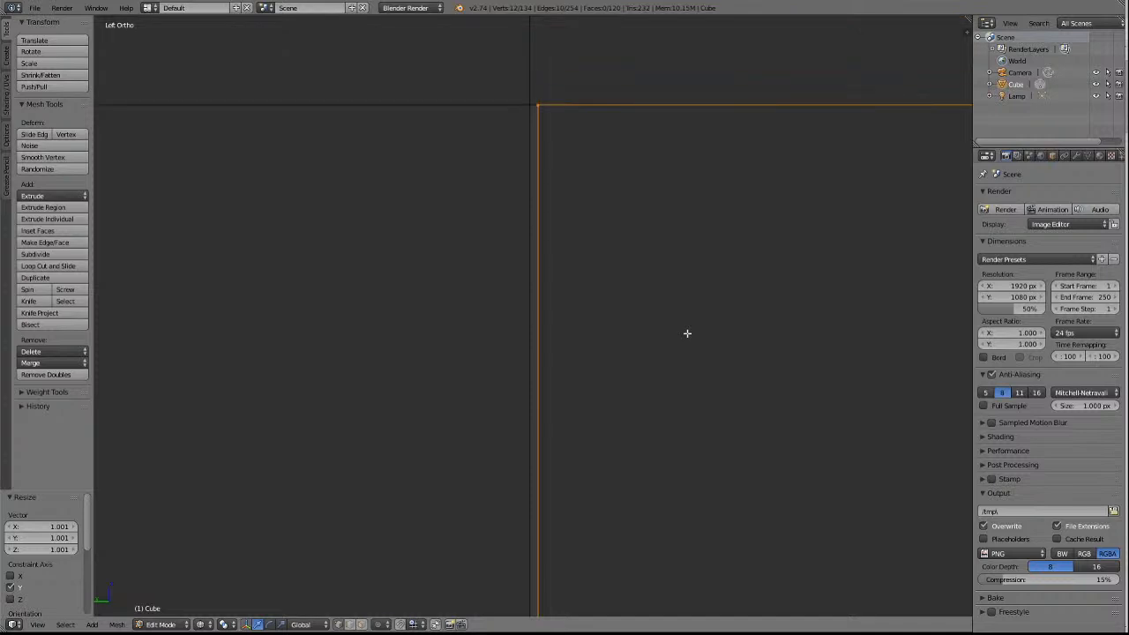
scroll(657, 354, "up", 4)
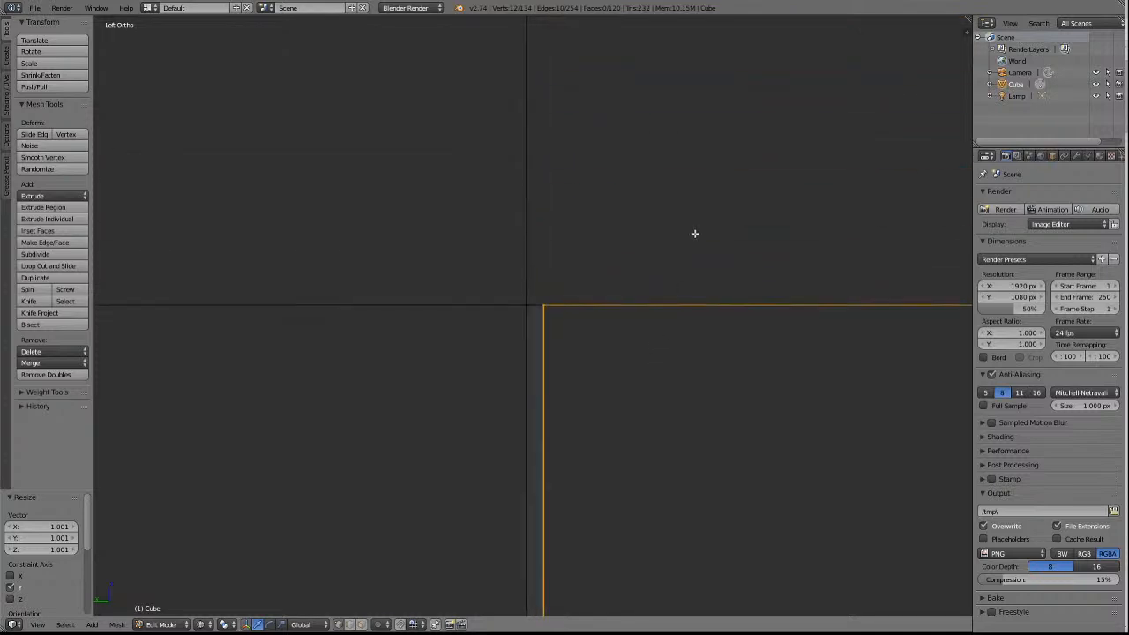
scroll(691, 245, "down", 4)
scroll(691, 240, "up", 4)
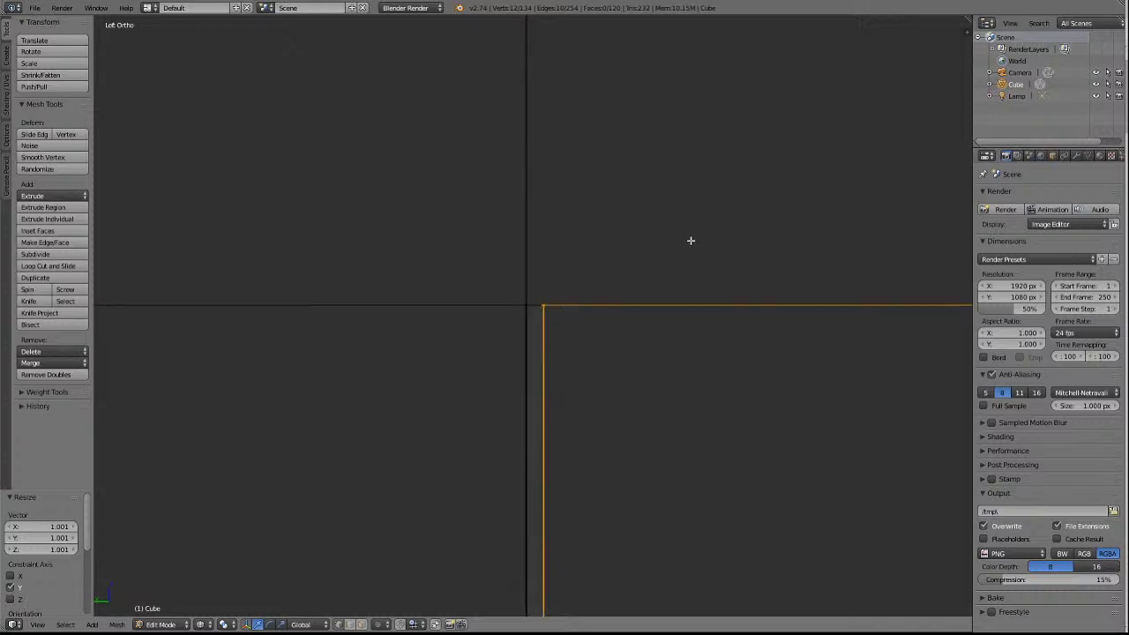
scroll(691, 222, "up", 3, "shift")
scroll(690, 223, "down", 5, "shift")
scroll(690, 223, "up", 5, "ctrl")
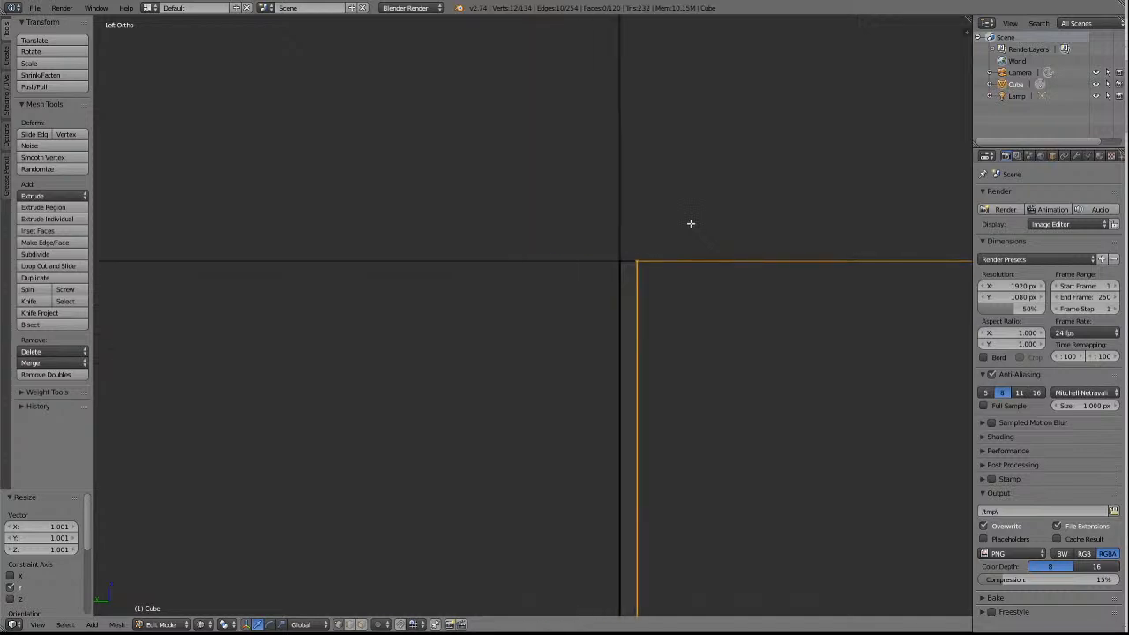
scroll(691, 223, "down", 4, "ctrl")
scroll(691, 223, "up", 1, "ctrl")
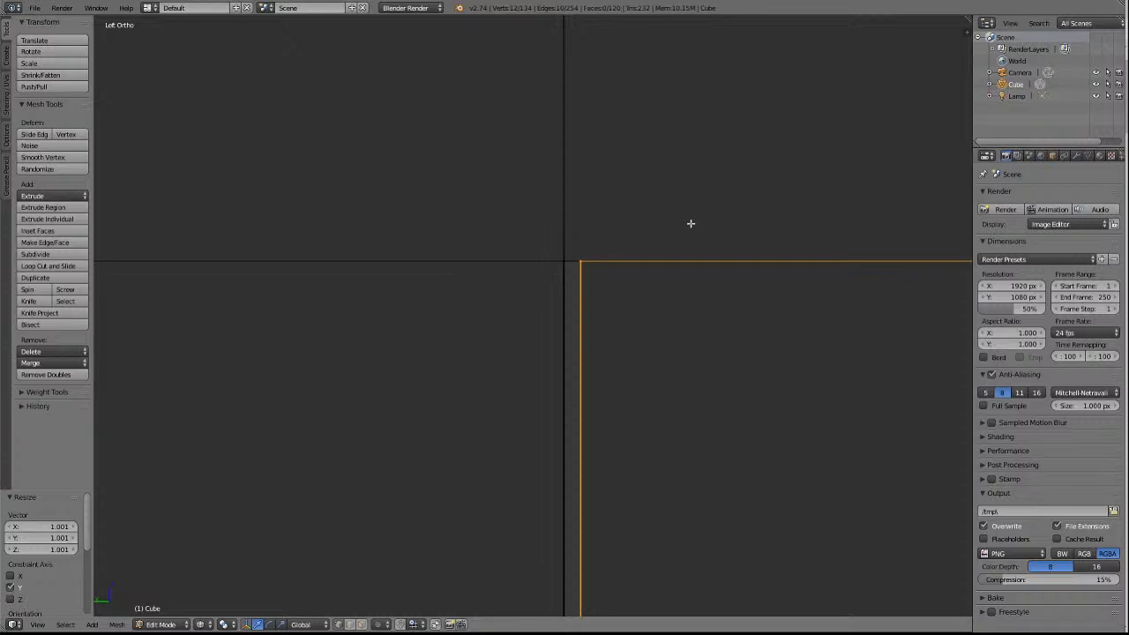
key("s")
key("y")
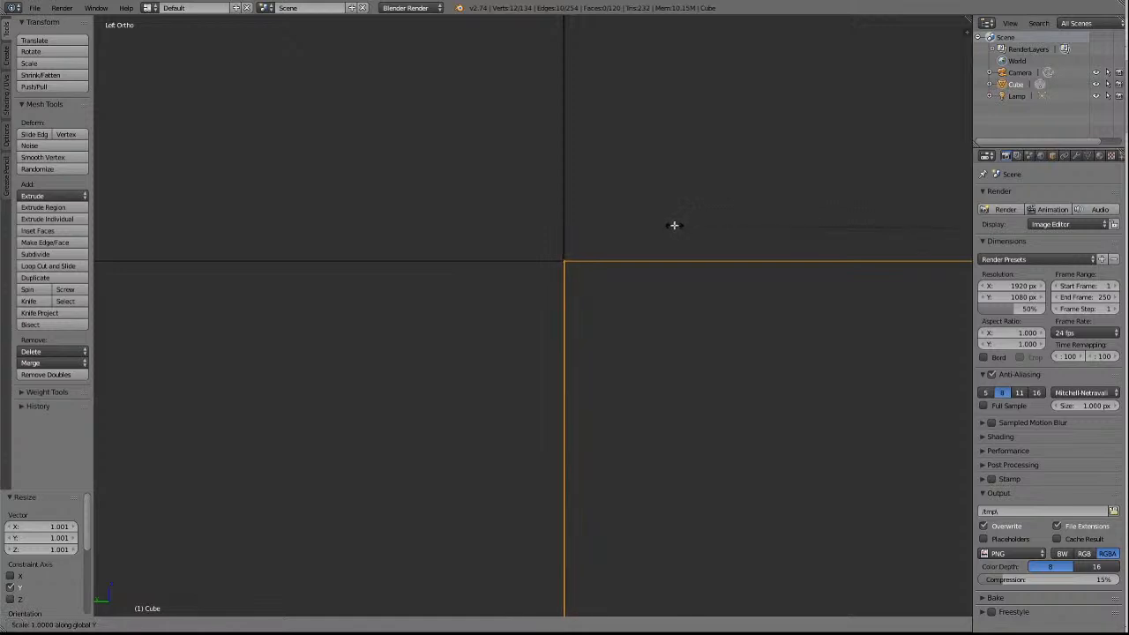
left_click(675, 226)
Set the viewport shading to Solid to check the underside of the wagon's end.
scroll(673, 235, "down", 15)
scroll(666, 342, "down", 10)
scroll(668, 341, "down", 6)
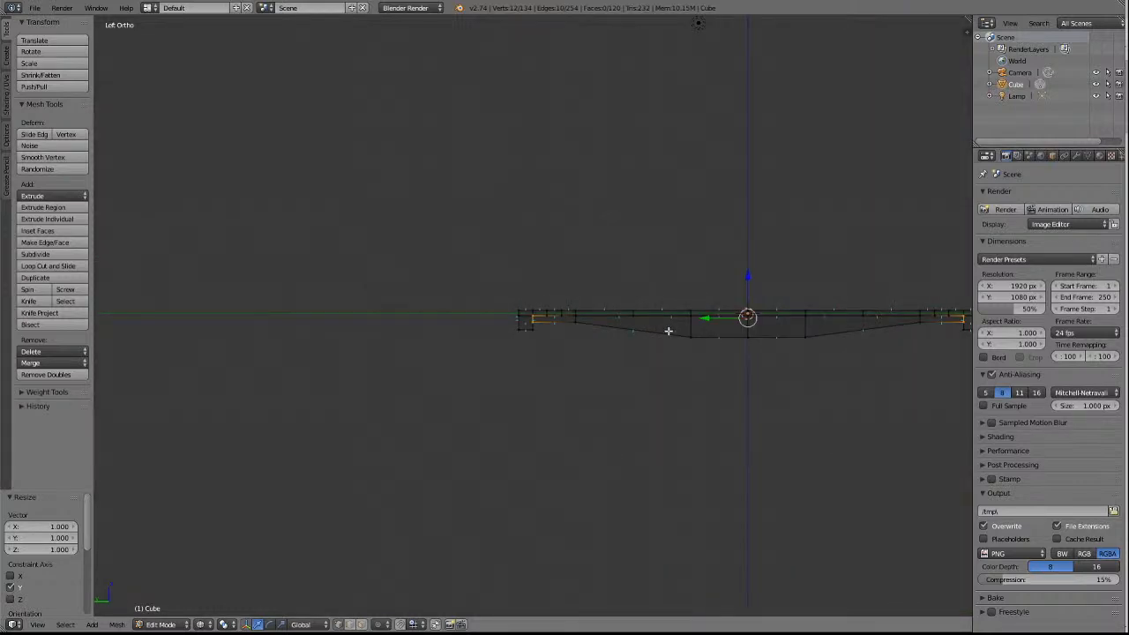
scroll(668, 331, "up", 10)
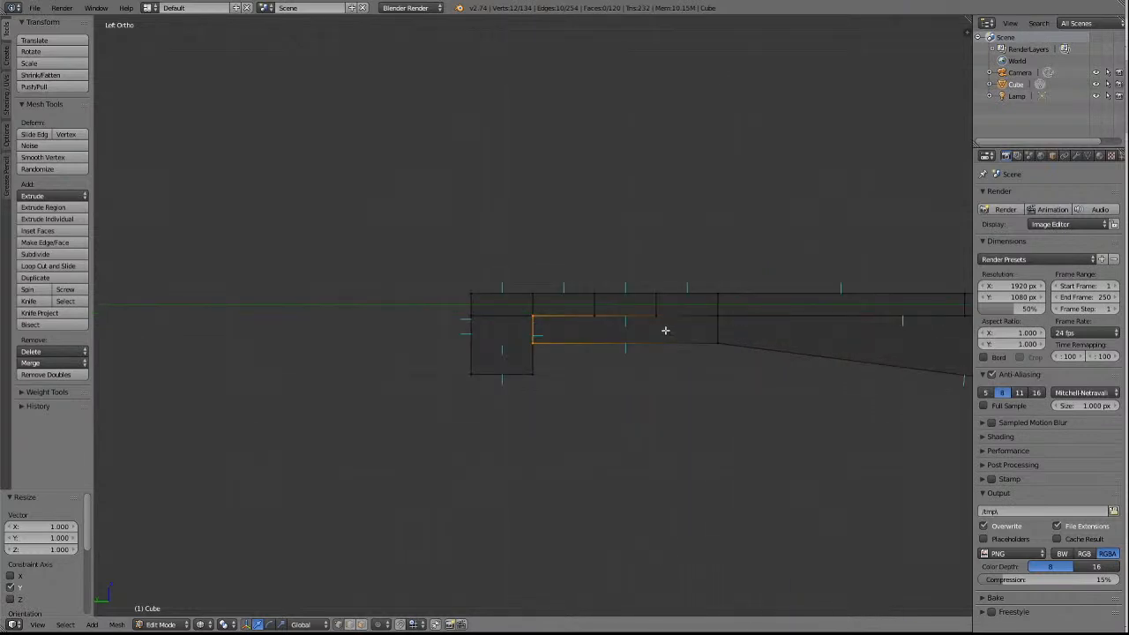
key("KP_2")
key("KP_2")
key("KP_2")
key("KP_6")
key("KP_6")
key("KP_6")
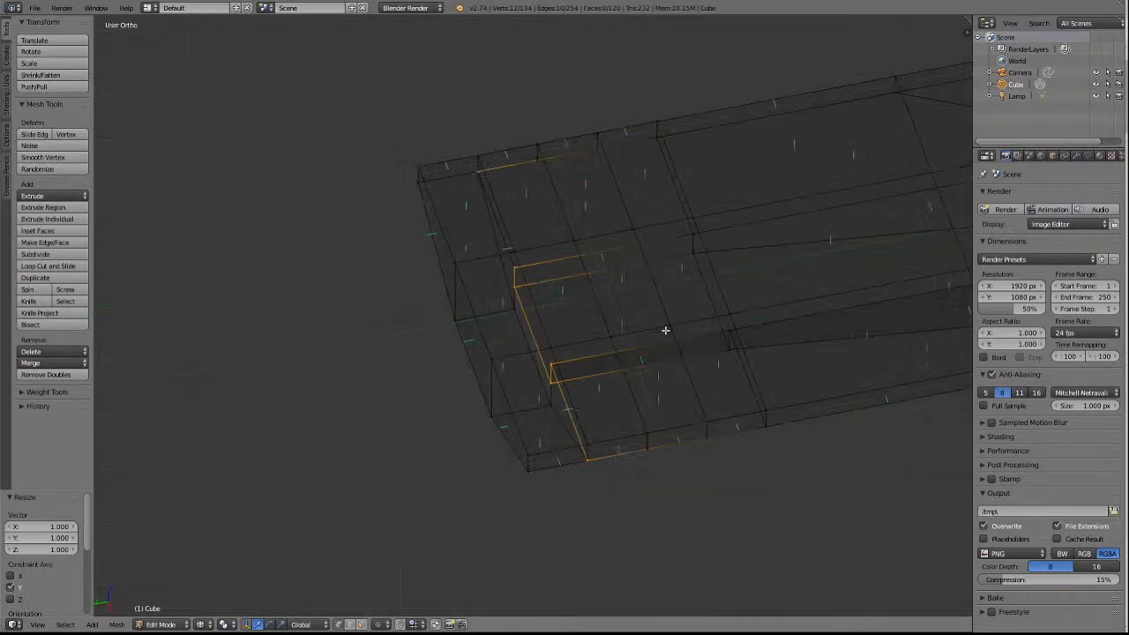
key("KP_6")
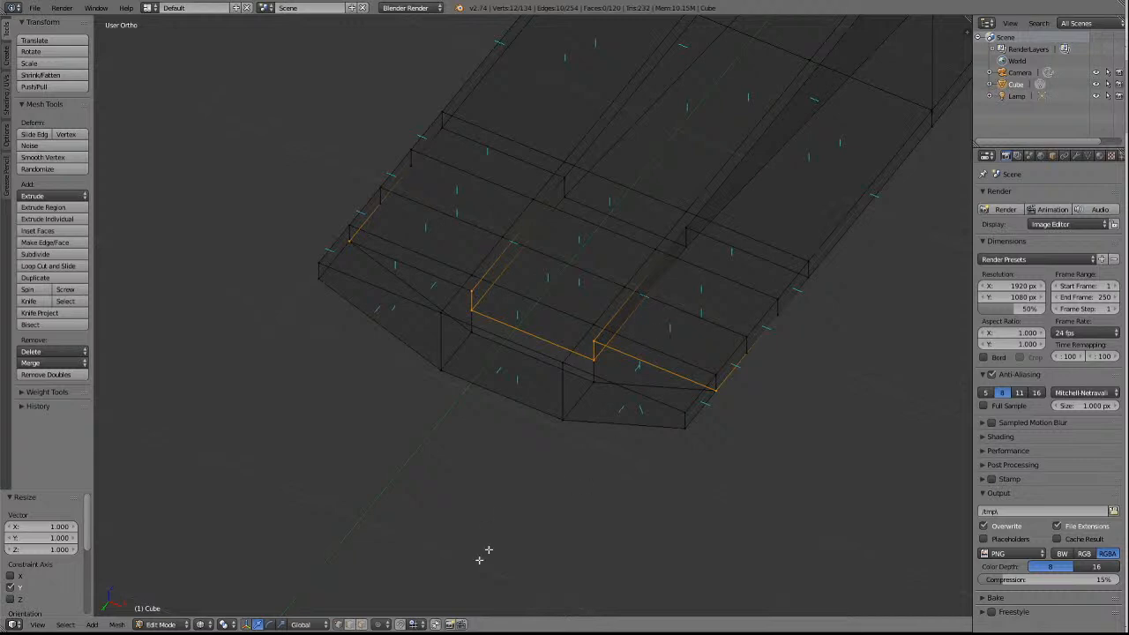
left_click(211, 626)
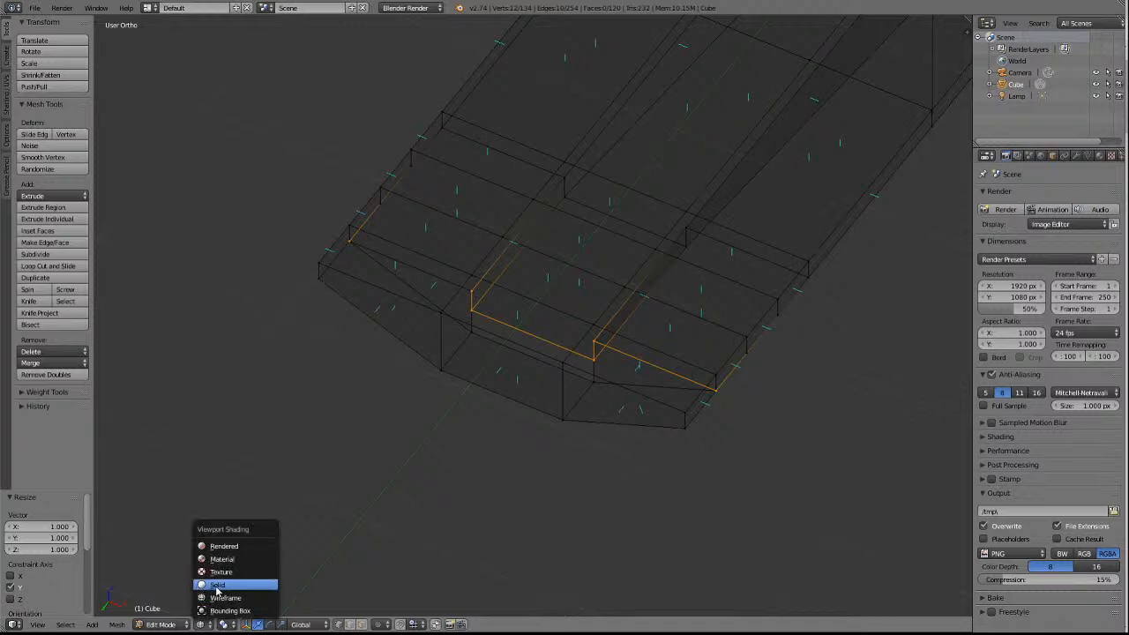
left_click(217, 585)
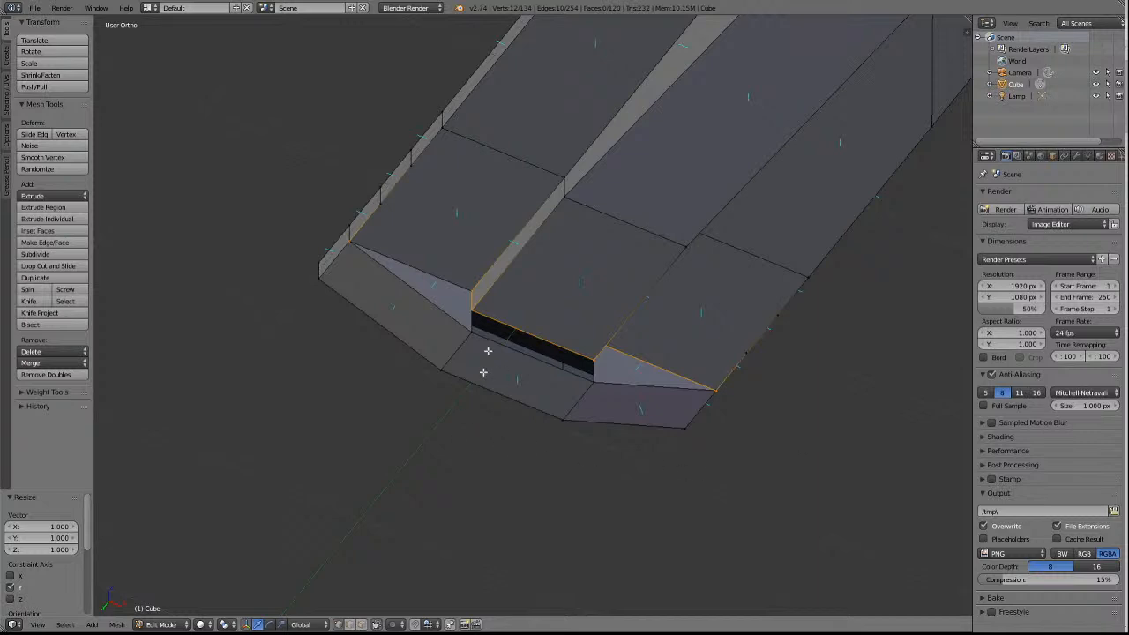
Deselect the centre-sill profile vertices at both ends, keeping only the four outer corner vertices selected.
right_click(475, 288, "shift")
right_click(475, 302, "shift")
right_click(596, 362, "shift")
middle_click_drag(608, 359, 608, 360)
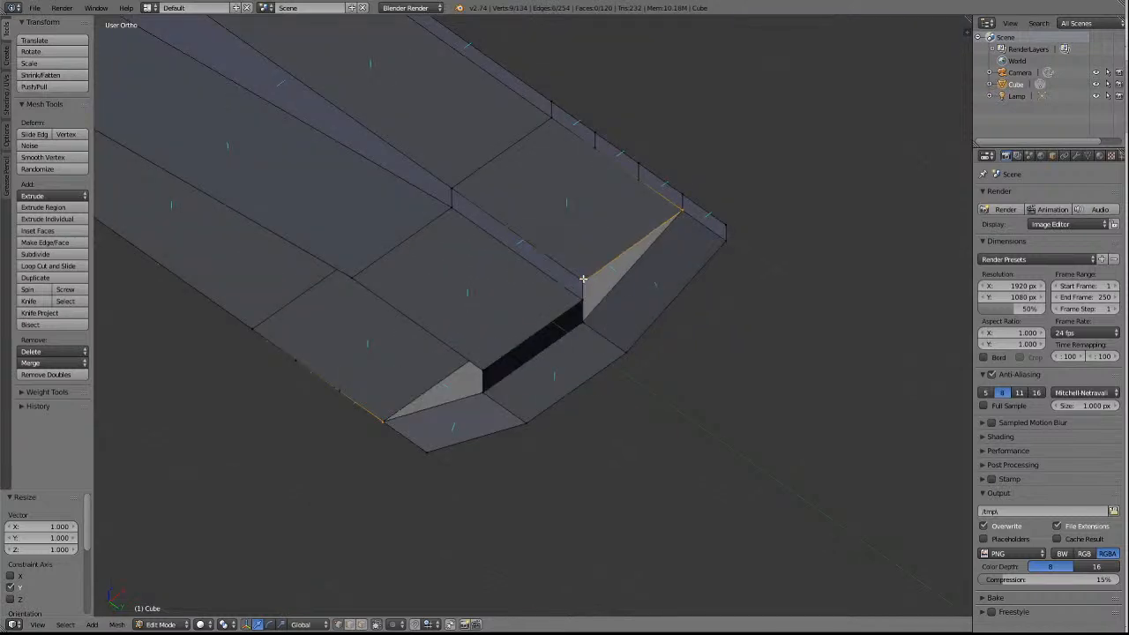
scroll(750, 270, "down", 6)
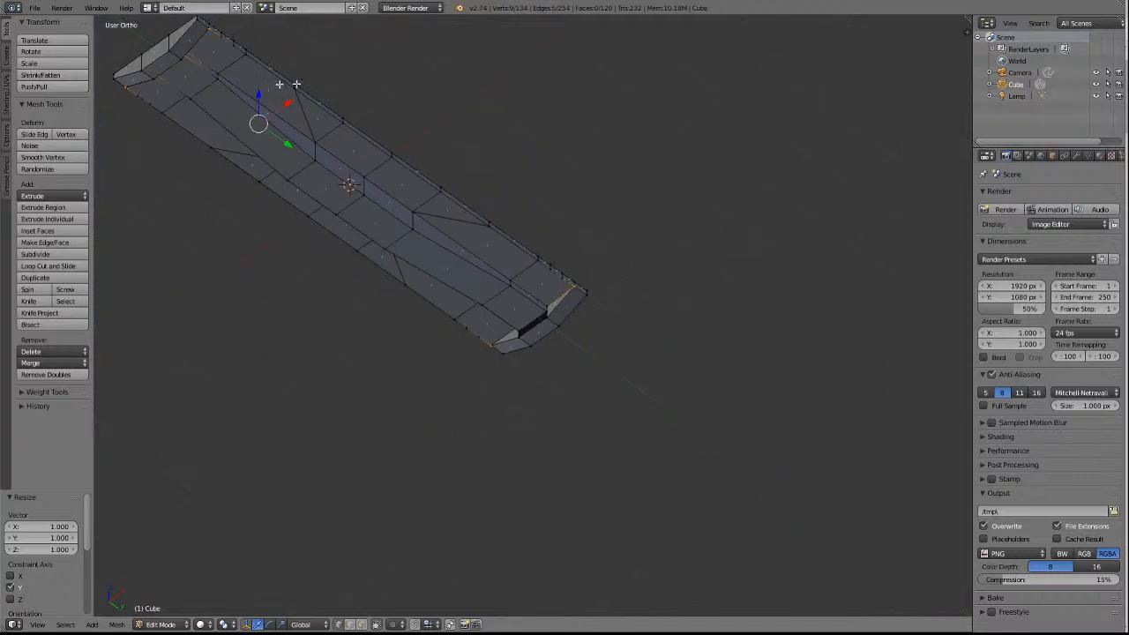
middle_click_drag(158, 110, 158, 110)
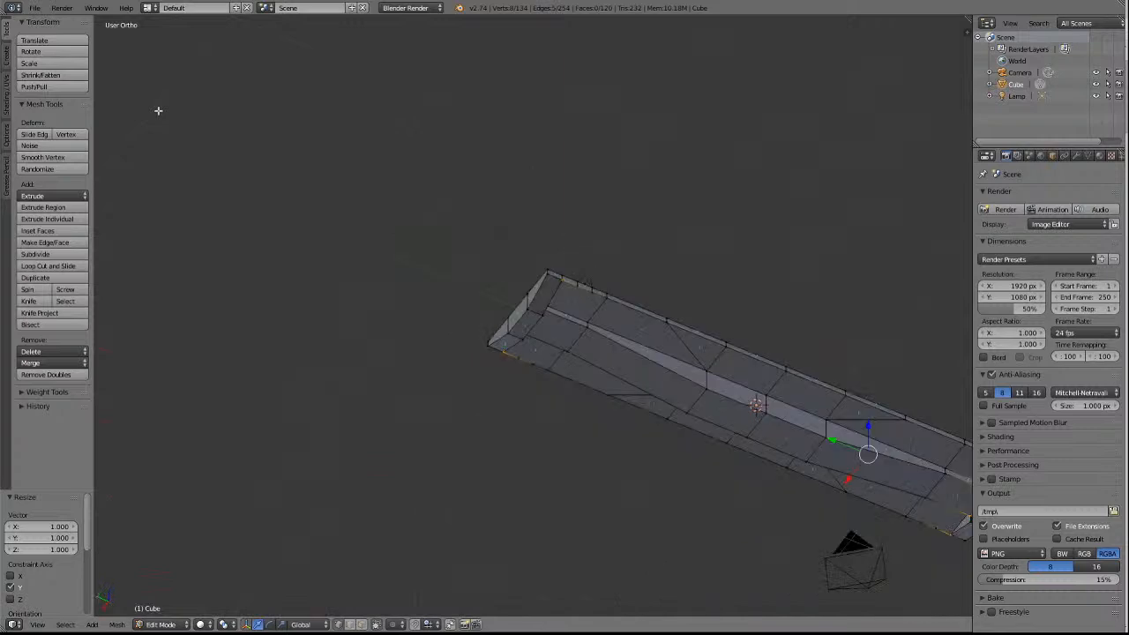
scroll(155, 130, "down", 11, "shift")
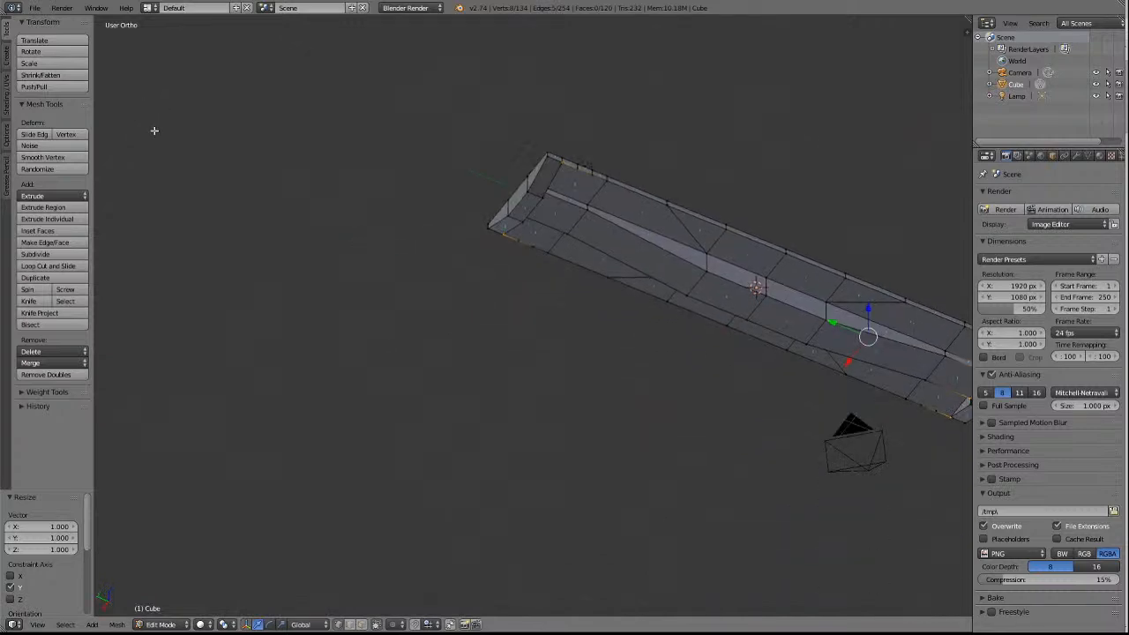
scroll(154, 127, "up", 15, "ctrl")
scroll(154, 127, "up", 12, "ctrl")
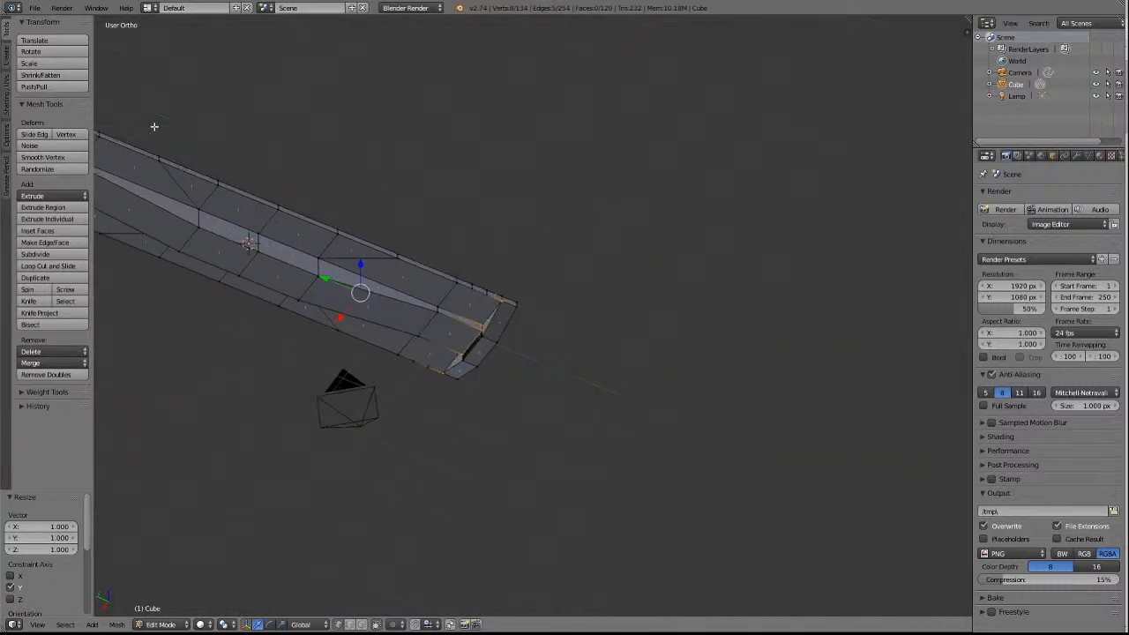
scroll(119, 182, "up", 5)
scroll(263, 330, "down", 4, "shift")
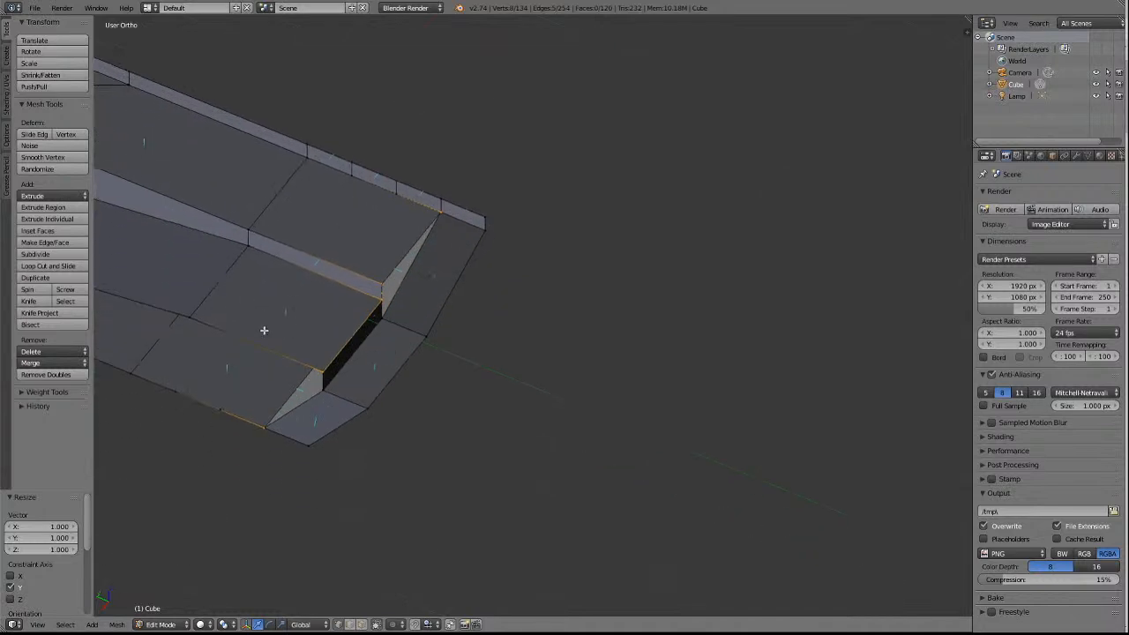
scroll(263, 328, "down", 12, "ctrl")
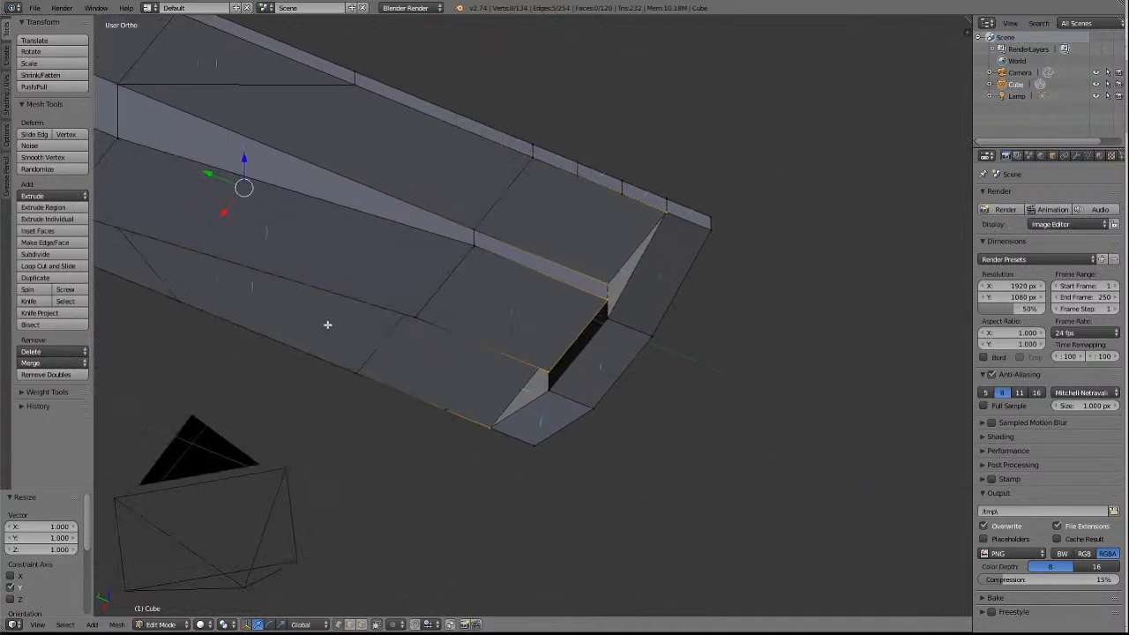
right_click(610, 283, "shift")
right_click(610, 302, "shift")
right_click(547, 373, "shift")
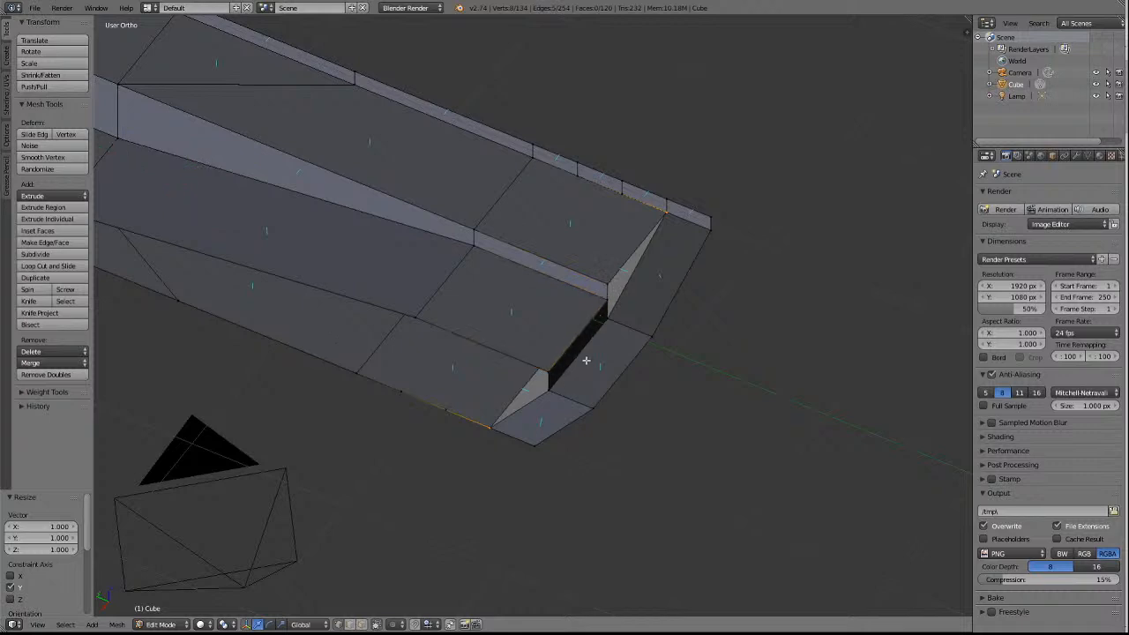
key("KP_4")
key("KP_4")
key("KP_4")
key("KP_4")
key("KP_4")
key("KP_4")
key("KP_4")
key("KP_4")
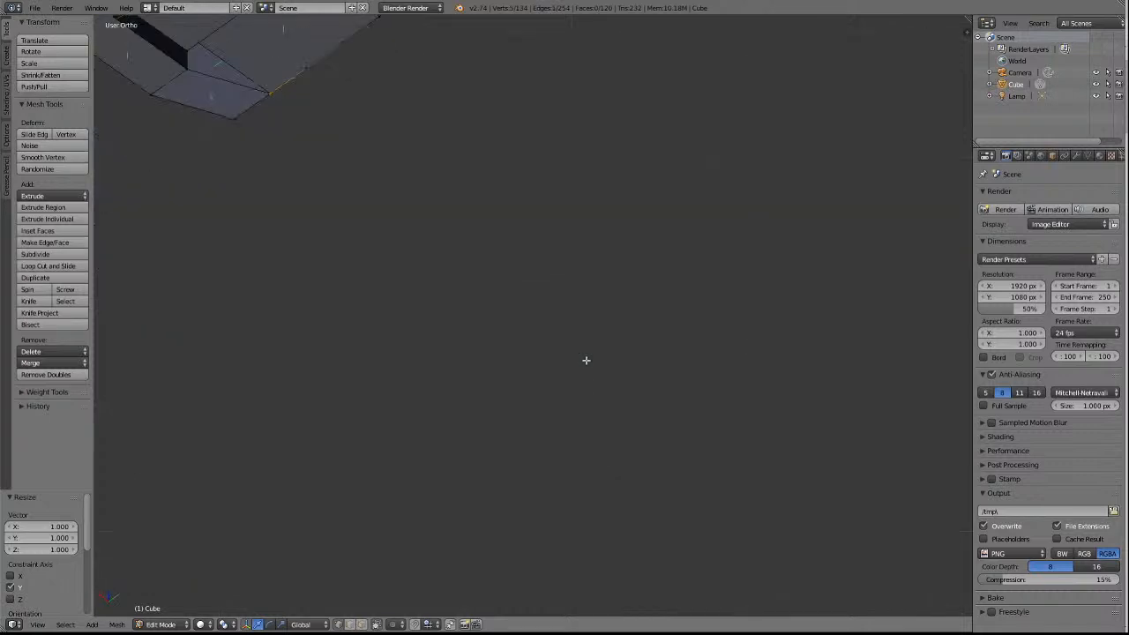
scroll(675, 377, "down", 5)
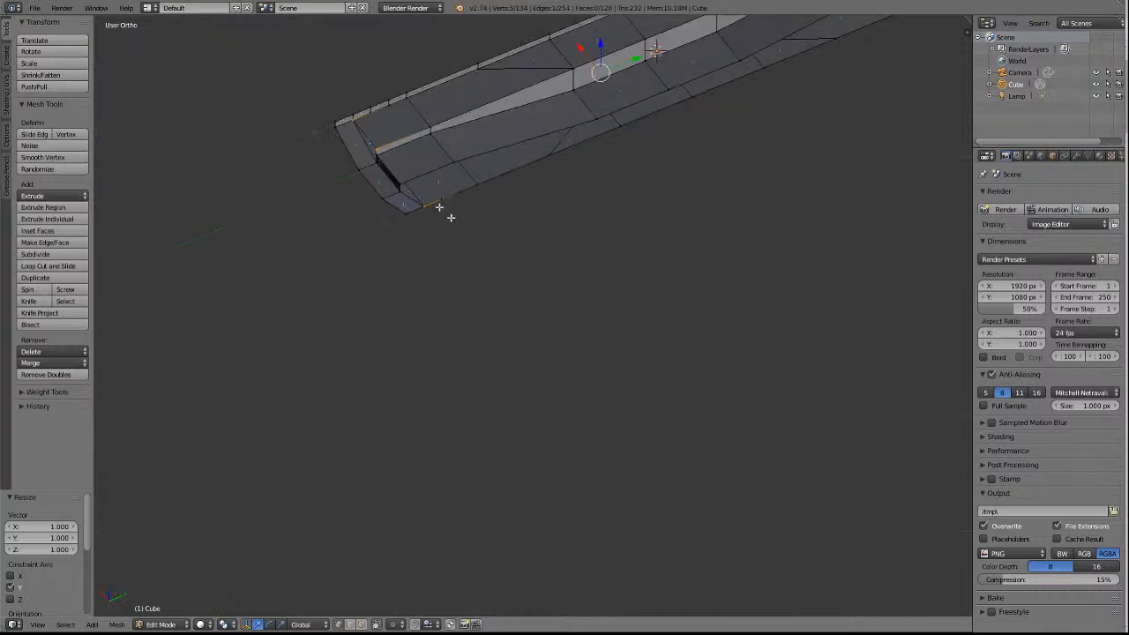
right_click(376, 147, "shift")
Scale the four outer corner vertices by 0.964 along Y, pulling them inward from the cross walls.
scroll(542, 200, "down", 2)
scroll(545, 200, "down", 1)
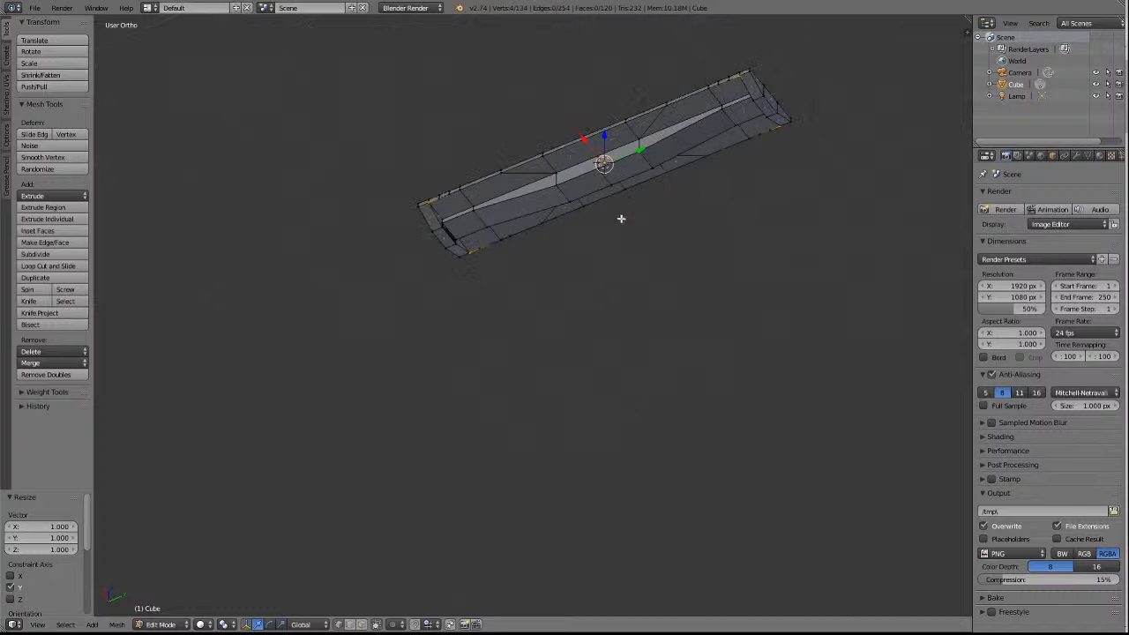
key("s")
key("y")
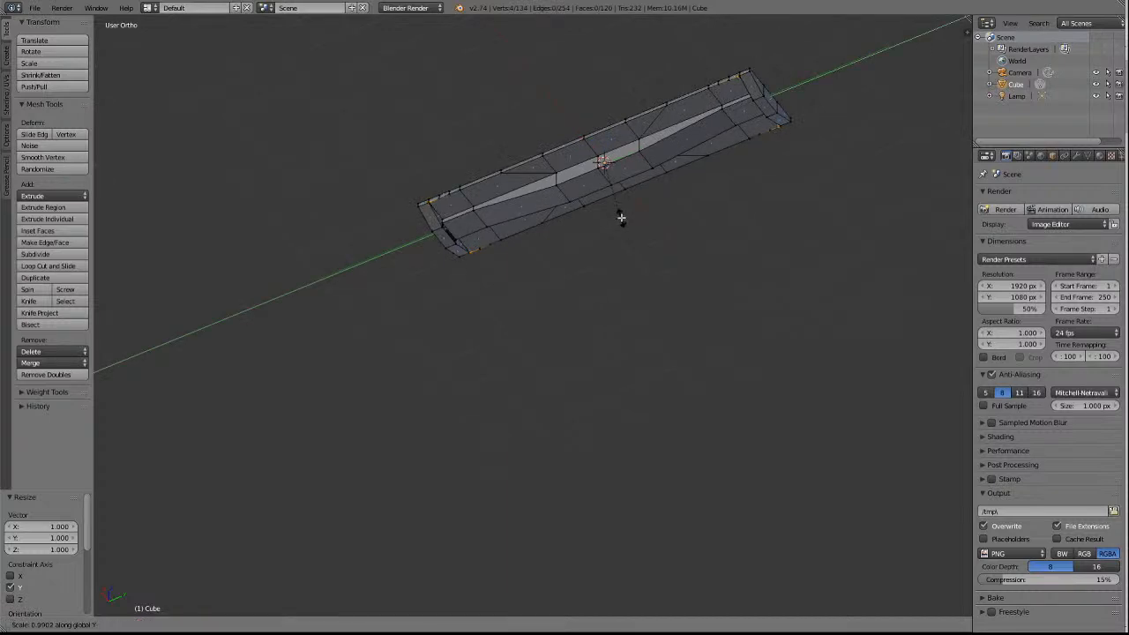
left_click(622, 216)
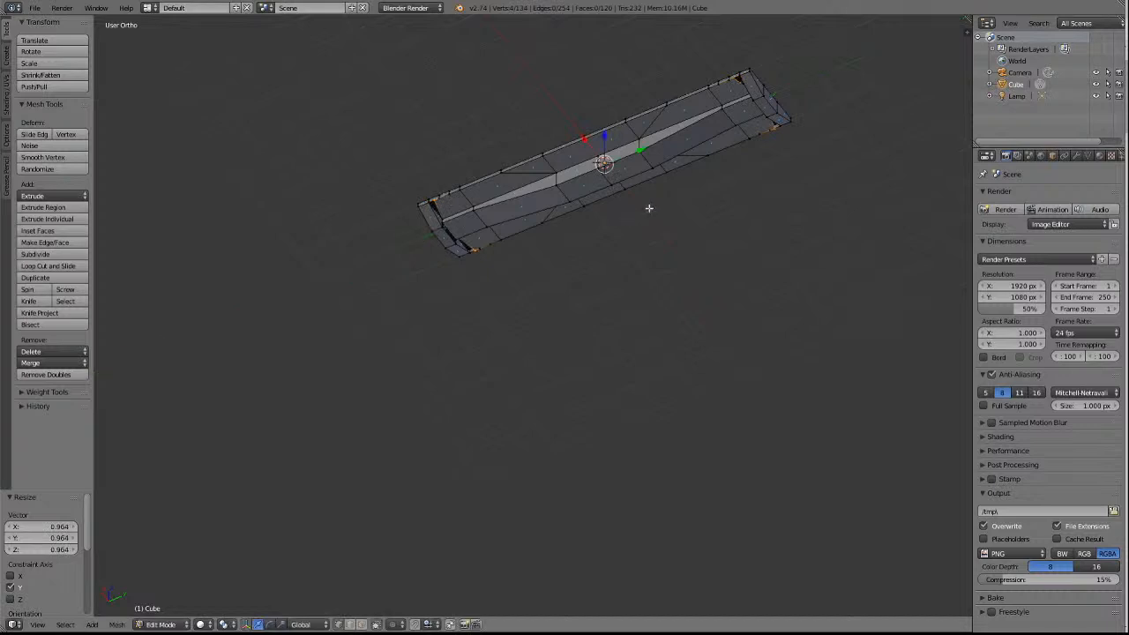
Merge the outer vertex on the +X side of the +Y end into the adjacent cross-wall corner vertex using At Last.
key("KP_Decimal")
scroll(880, 285, "up", 4)
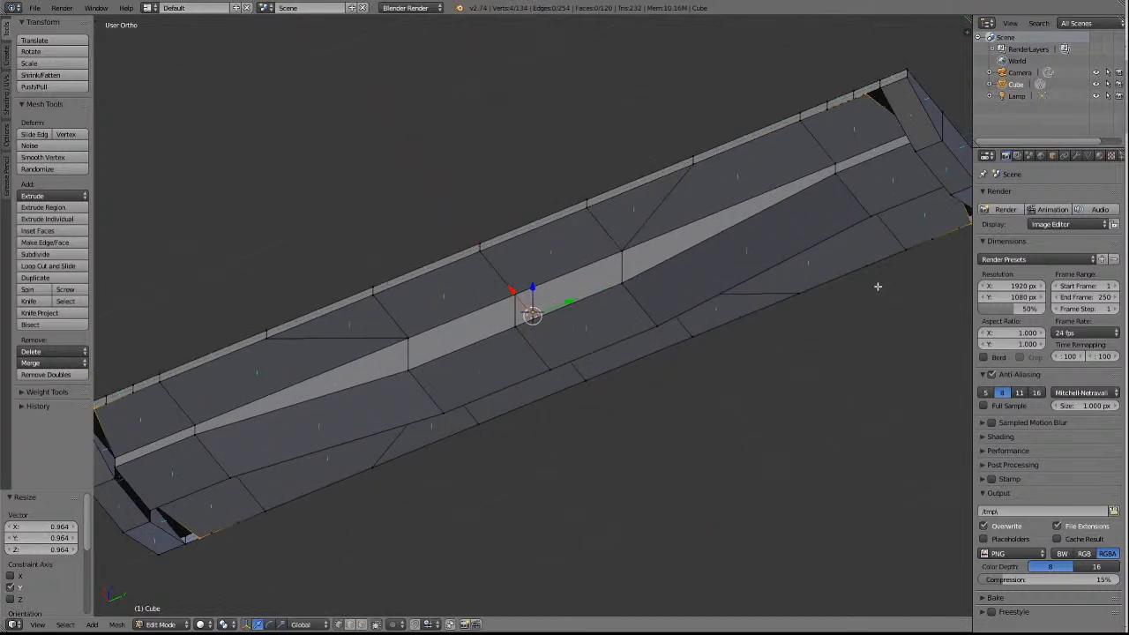
key("a")
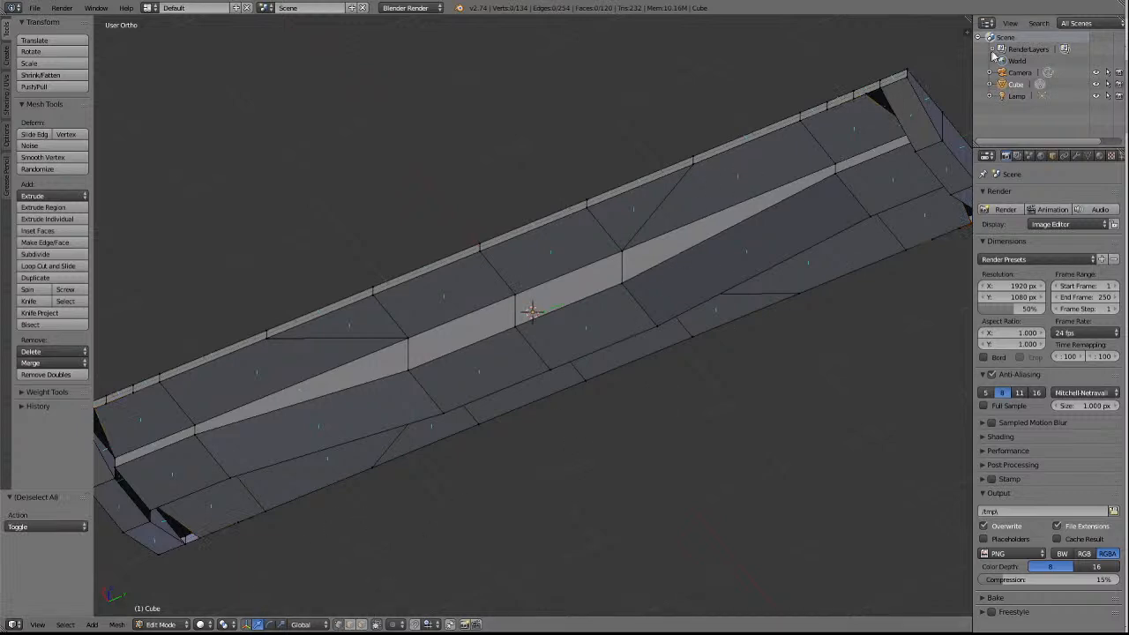
right_click(866, 95)
right_click(872, 90)
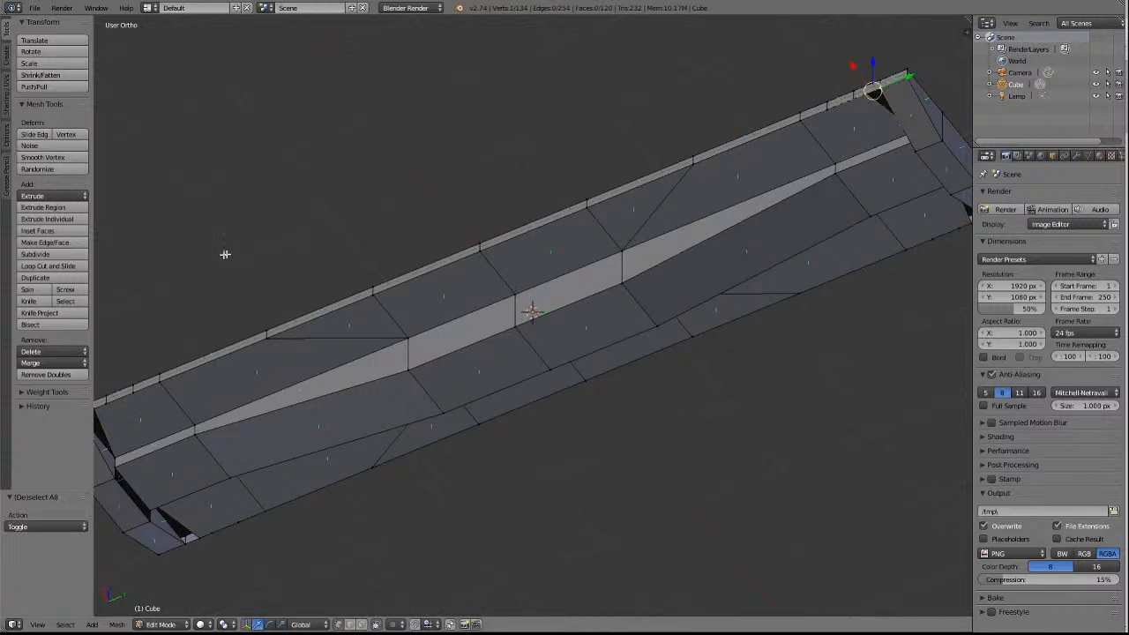
left_click(39, 364)
left_click(37, 391)
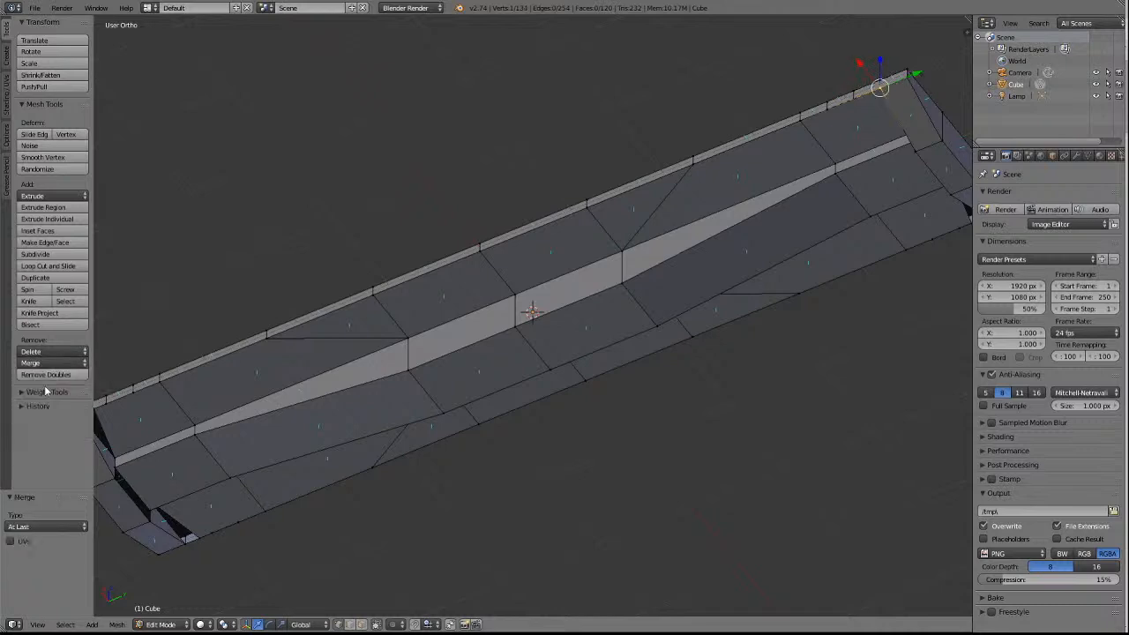
Merge the outer vertex on the -X side of the -Y end into its cross-wall corner vertex using At Last.
key("a")
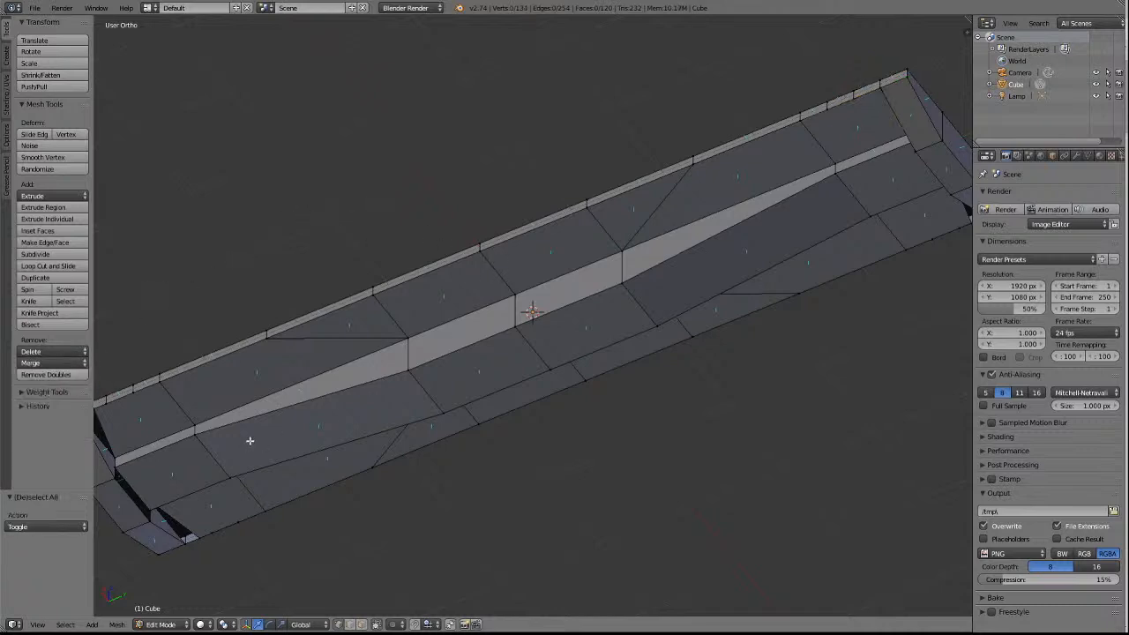
right_click(197, 540)
right_click(188, 550, "shift")
left_click(39, 363)
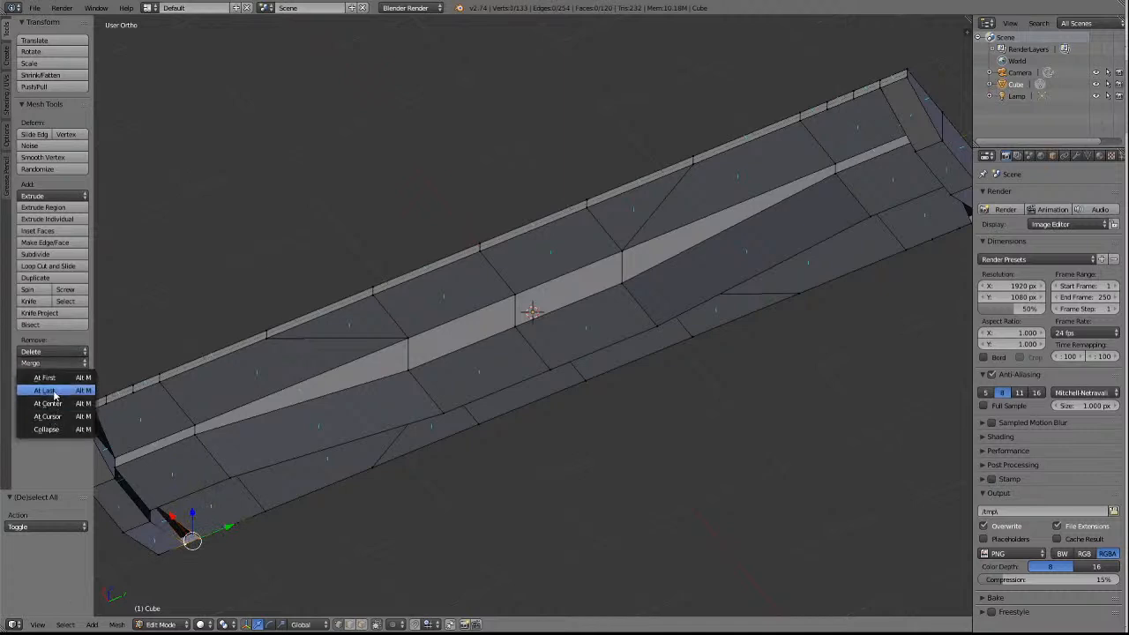
left_click(45, 391)
key("a")
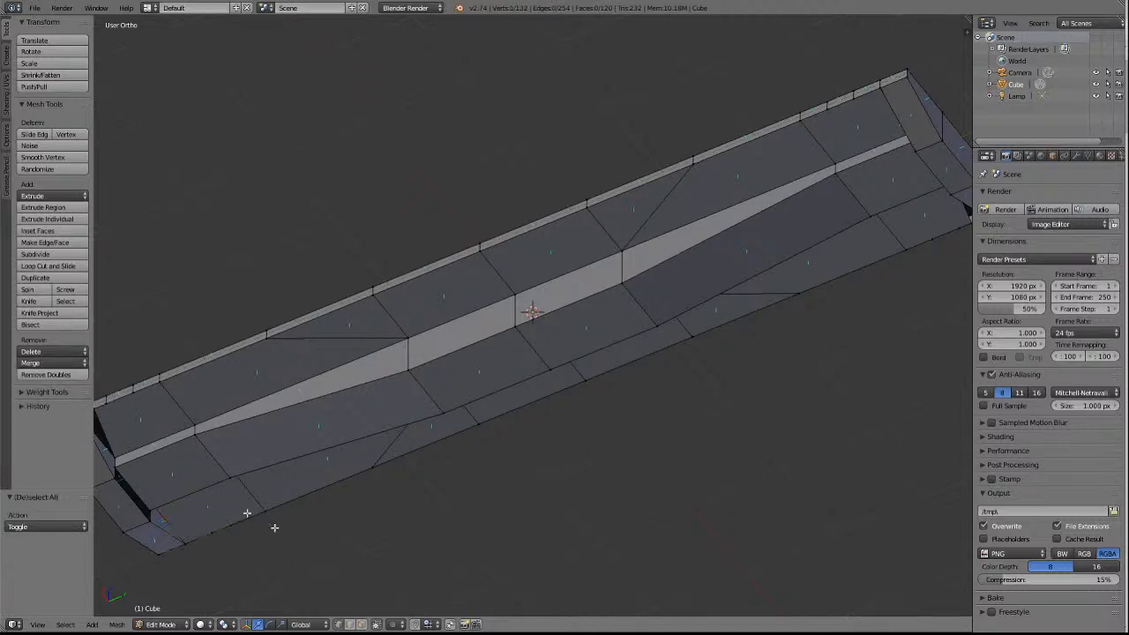
Merge the outer vertex on the +X side of the -Y end into its cross-wall corner using At Last, and clear the selection.
right_click(105, 404)
right_click(98, 409)
key("KP_3")
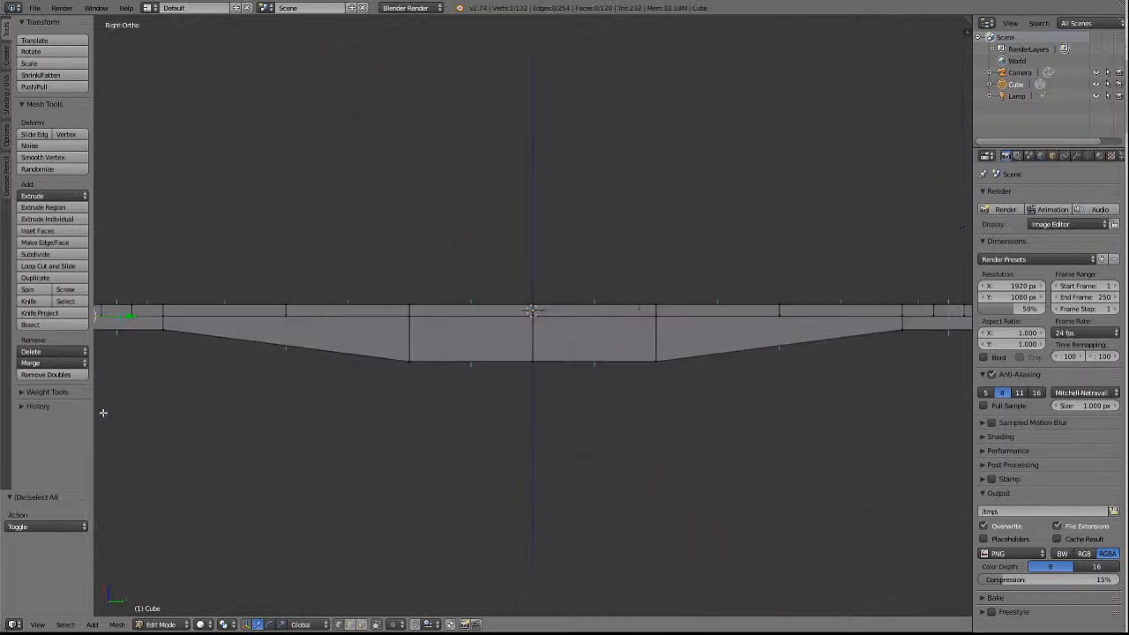
scroll(103, 412, "down", 3)
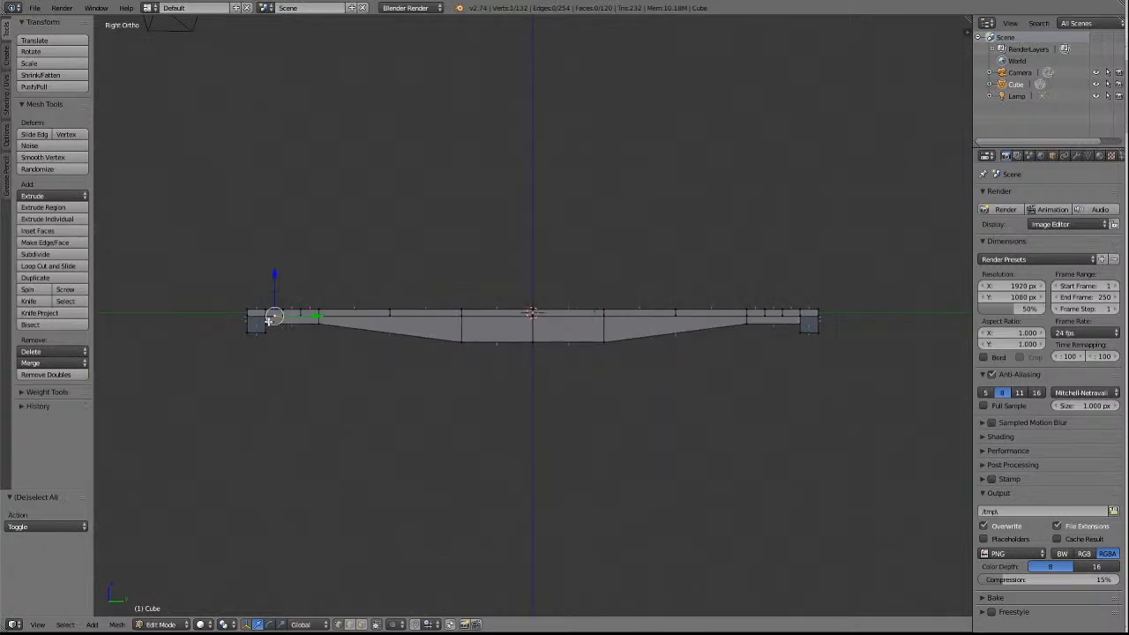
key("KP_Decimal")
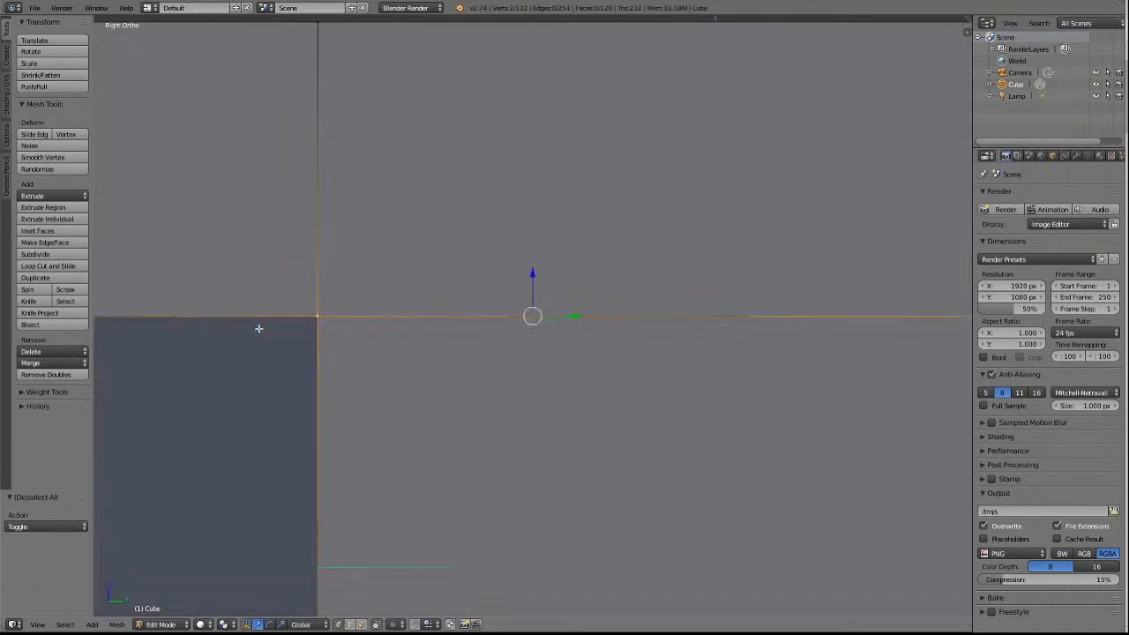
key("KP_6")
key("KP_6")
key("KP_6")
key("KP_6")
key("KP_2")
key("KP_2")
key("KP_2")
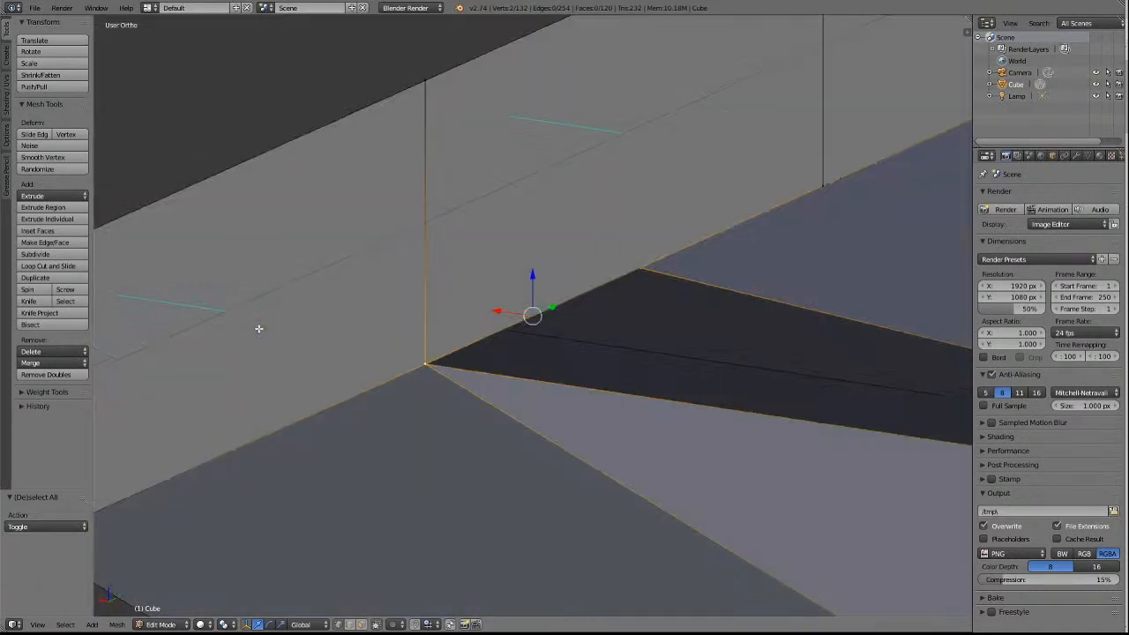
middle_click_drag(258, 328, 597, 396)
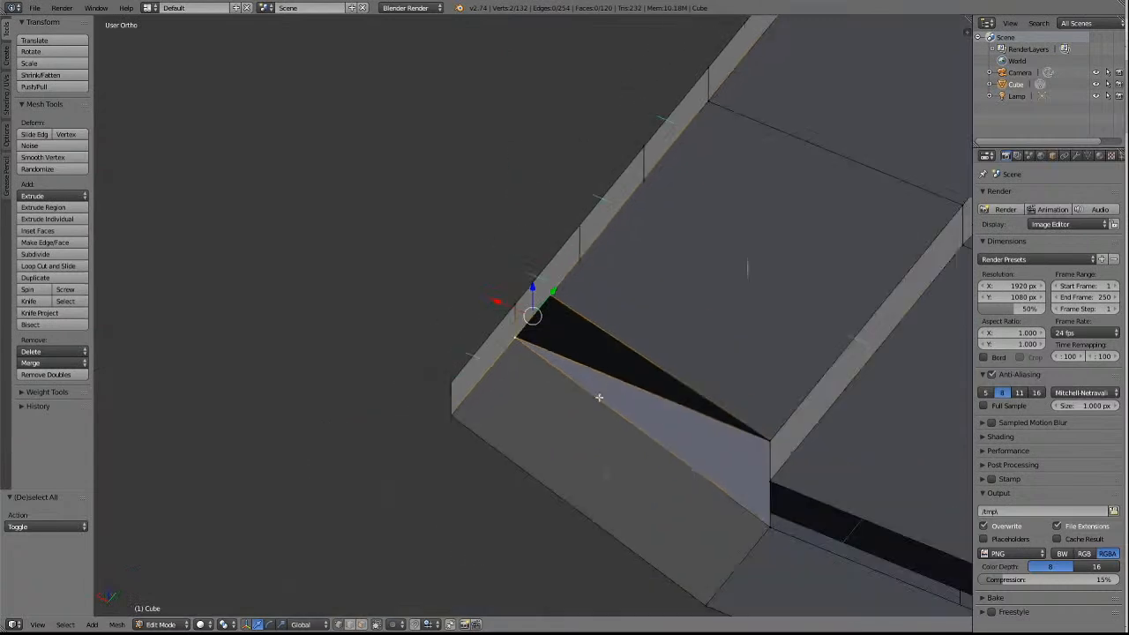
left_click(55, 364)
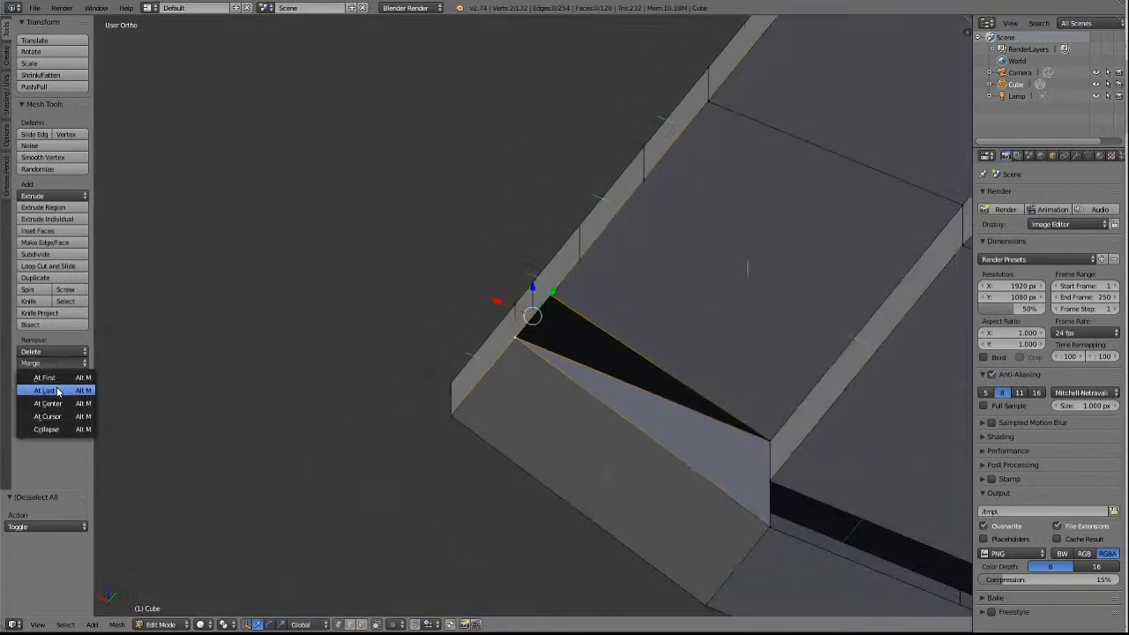
left_click(59, 391)
scroll(459, 360, "down", 4)
key("a")
Merge the outer vertex on the -X side of the +Y end into its cross-wall corner vertex using At Last.
scroll(707, 197, "down", 2)
scroll(707, 204, "down", 3)
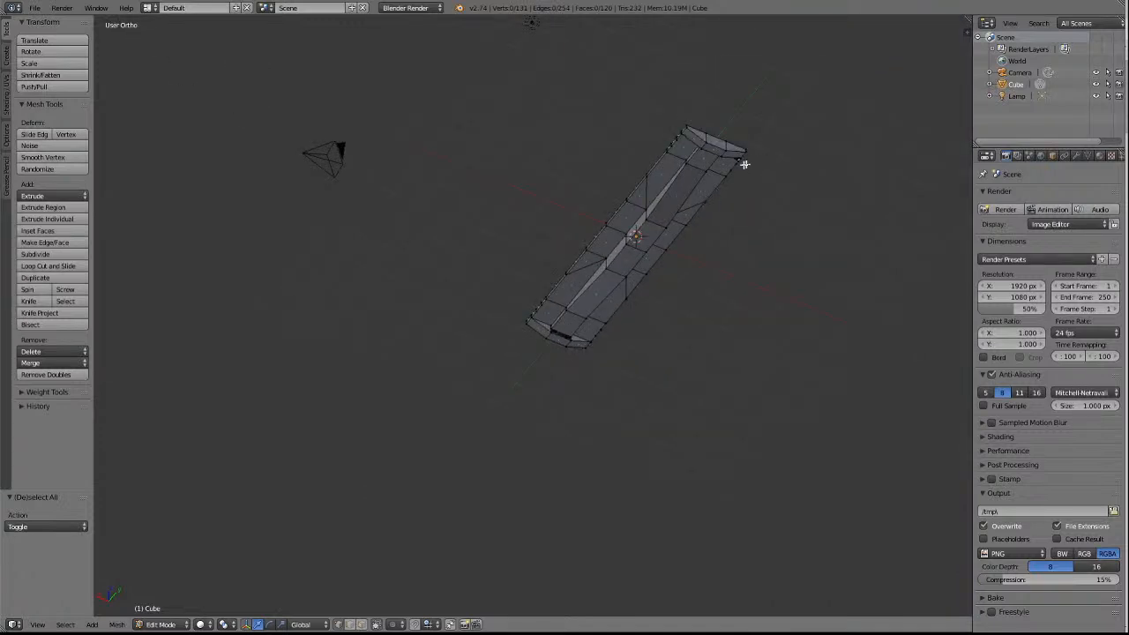
right_click(738, 163)
key("KP_Decimal")
key("KP_6")
key("KP_6")
key("KP_6")
key("KP_6")
key("KP_6")
key("KP_6")
key("KP_6")
key("KP_6")
key("KP_6")
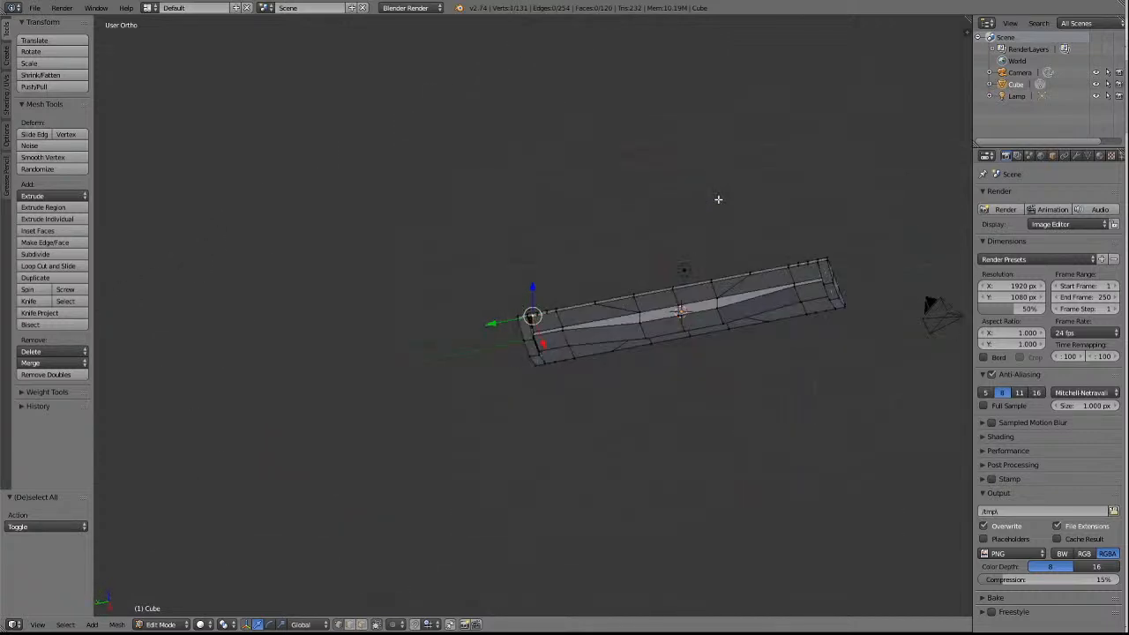
scroll(792, 244, "up", 8)
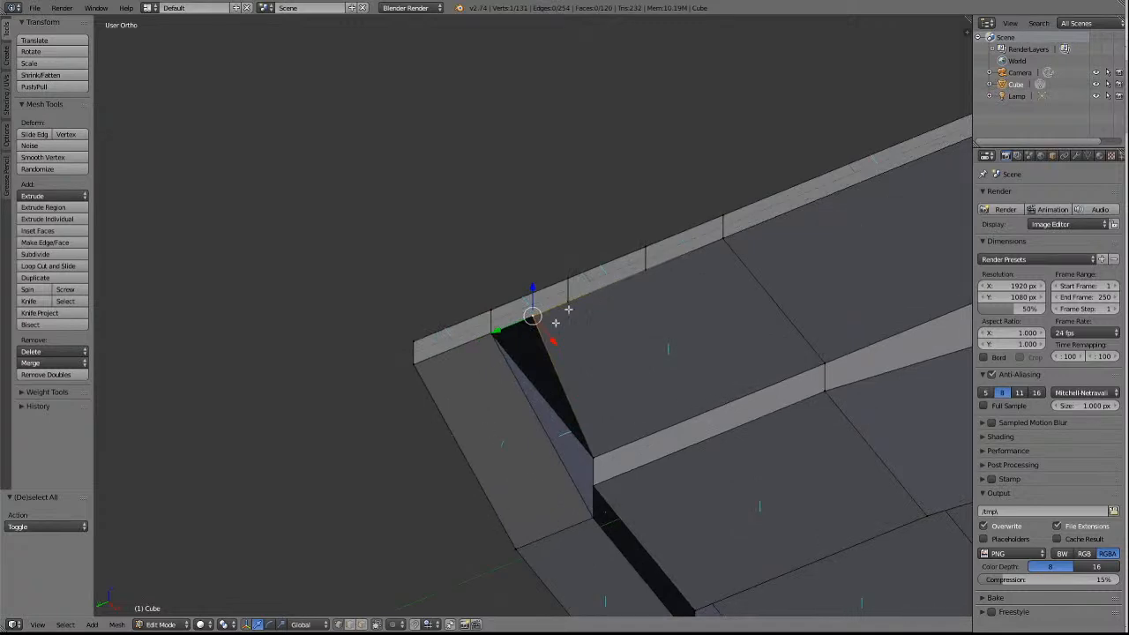
right_click(501, 339)
left_click(33, 369)
left_click(46, 392)
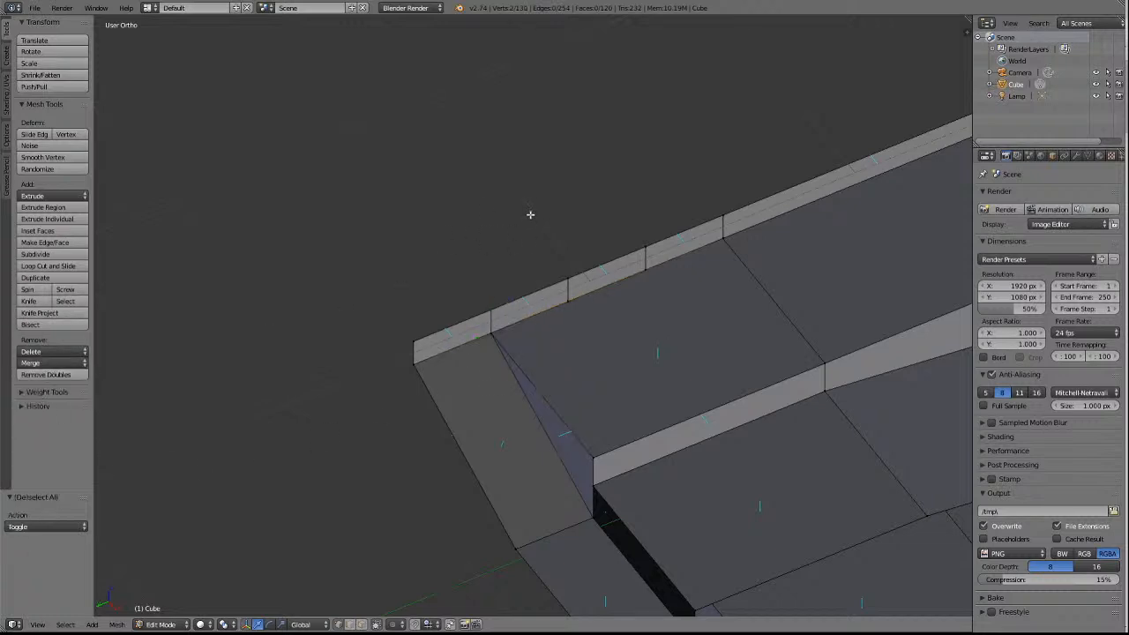
Extrude the centre sill's end edge at the +Y end by -0.056 along Z toward the cross wall.
scroll(530, 214, "down", 4)
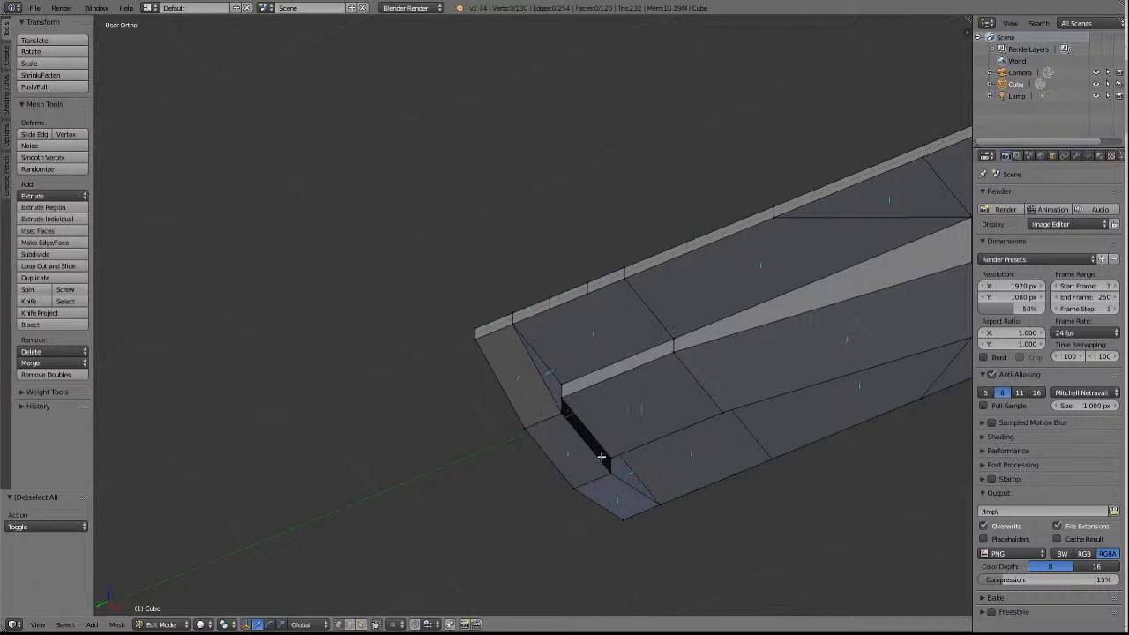
scroll(627, 429, "down", 3)
scroll(627, 429, "up", 3)
key("a")
key("a")
right_click(602, 427)
key("e")
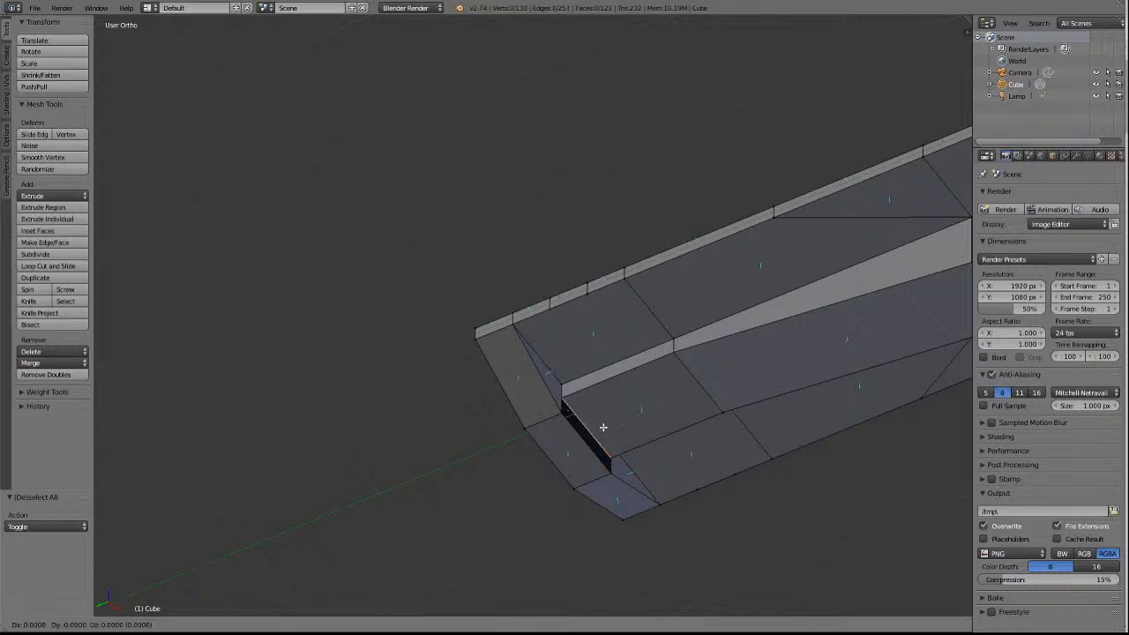
key("z")
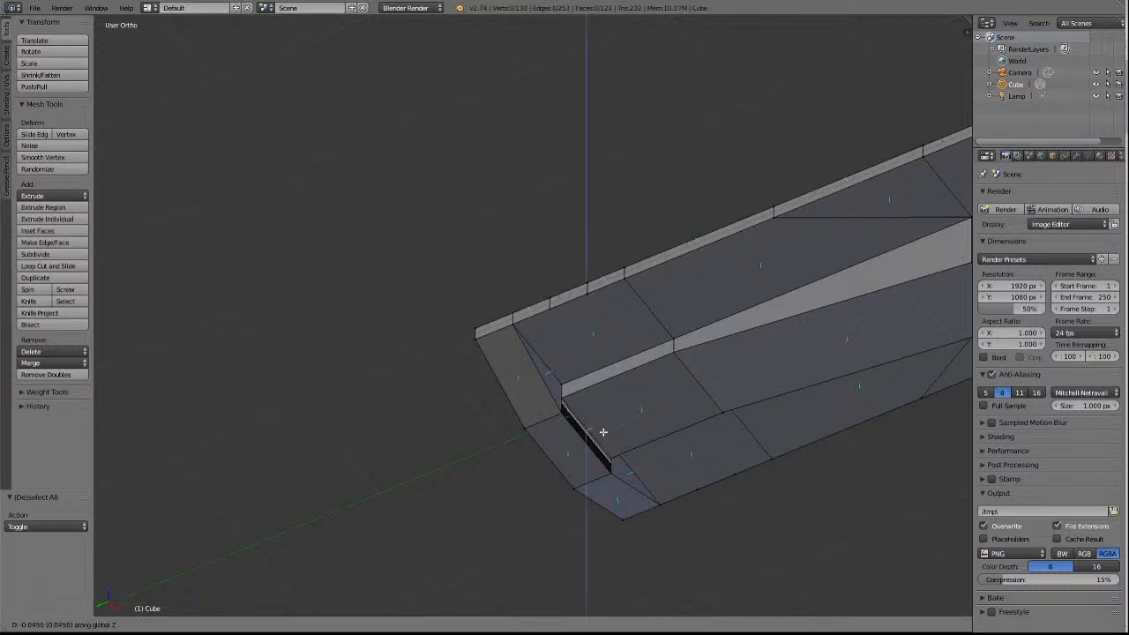
left_click(604, 432)
Merge both extruded vertices at the +Y end into the adjacent cross-wall vertices using At Last, and clear the selection.
left_click(337, 625)
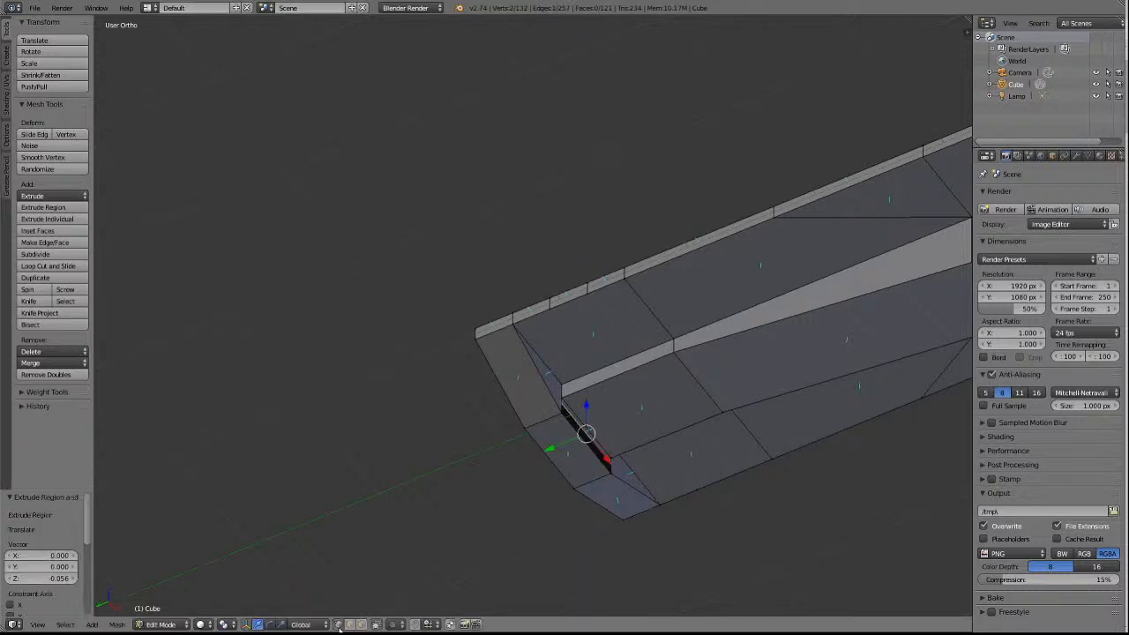
key("a")
right_click(561, 409)
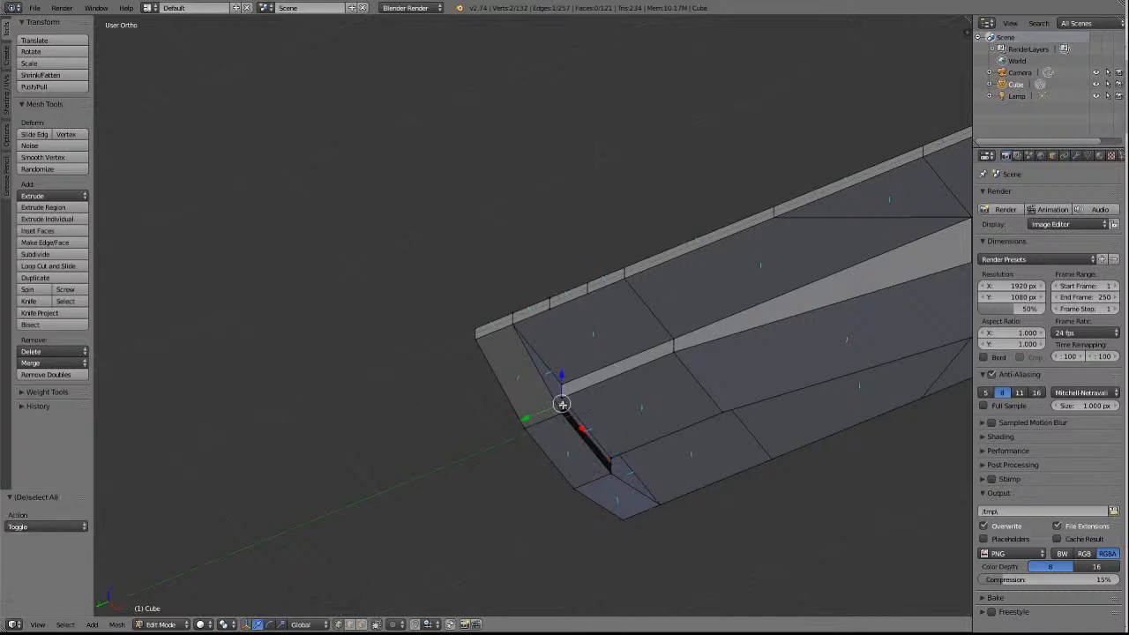
left_click(31, 363)
left_click(41, 392)
key("a")
right_click(612, 470)
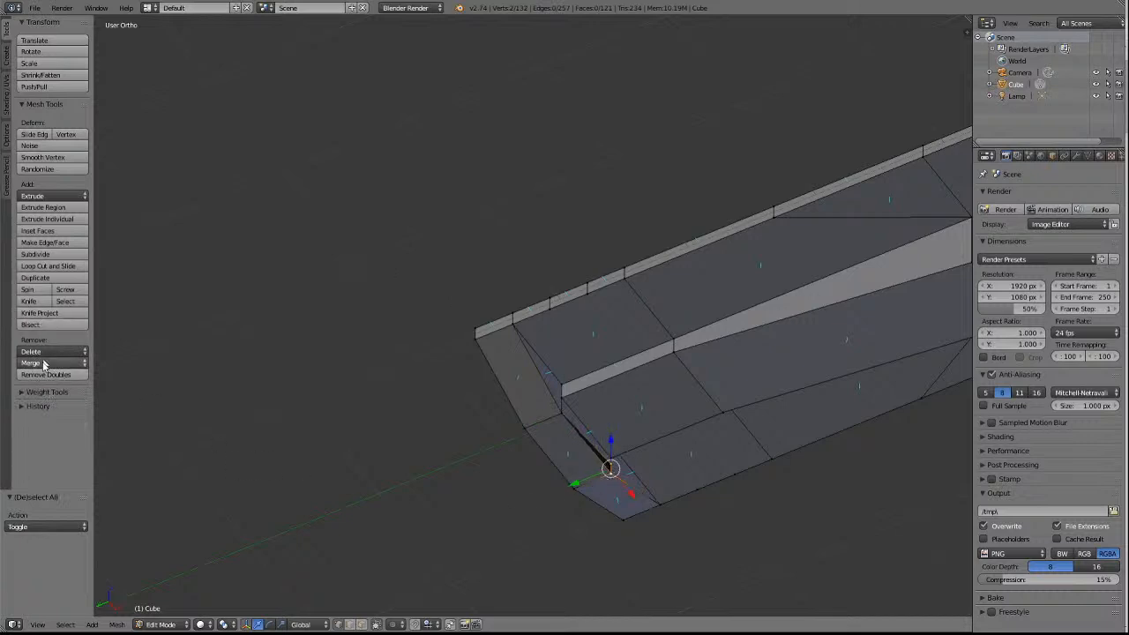
left_click(46, 363)
left_click(45, 391)
key("a")
Extrude the centre sill's end edge at the -Y end by -0.051 along Z toward the cross wall.
scroll(449, 213, "down", 6)
right_click(854, 216)
key("KP_Decimal")
middle_click_drag(855, 217, 855, 217)
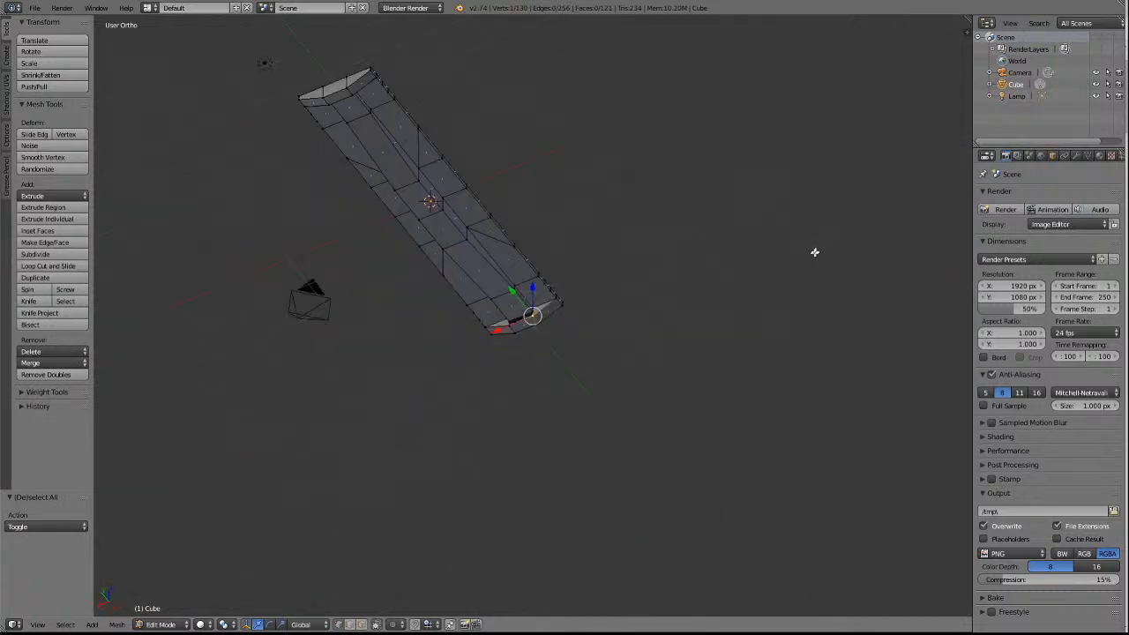
scroll(745, 257, "up", 6, "shift")
scroll(565, 401, "up", 4)
scroll(557, 380, "down", 1, "ctrl")
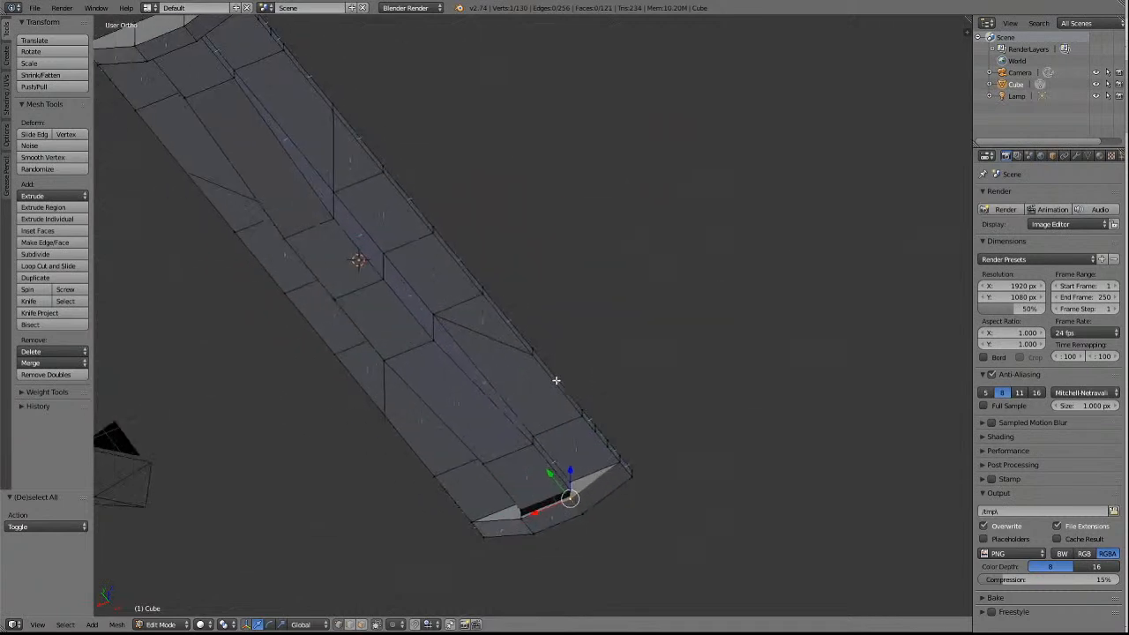
scroll(560, 378, "down", 7, "ctrl")
scroll(629, 382, "down", 10, "shift")
scroll(831, 383, "up", 5)
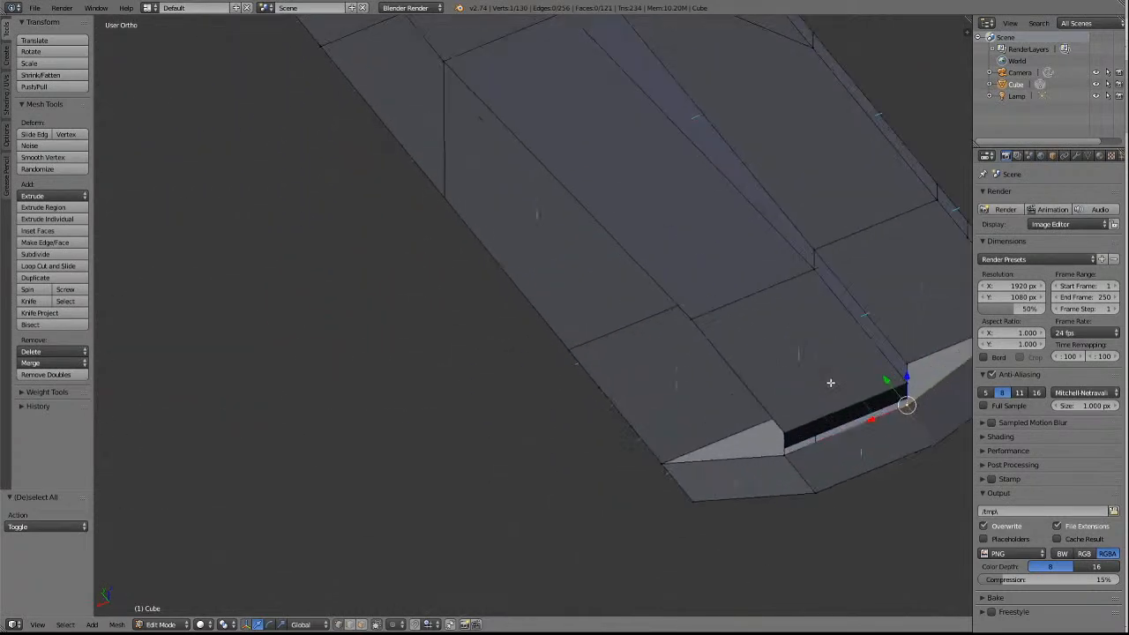
key("a")
right_click(822, 416)
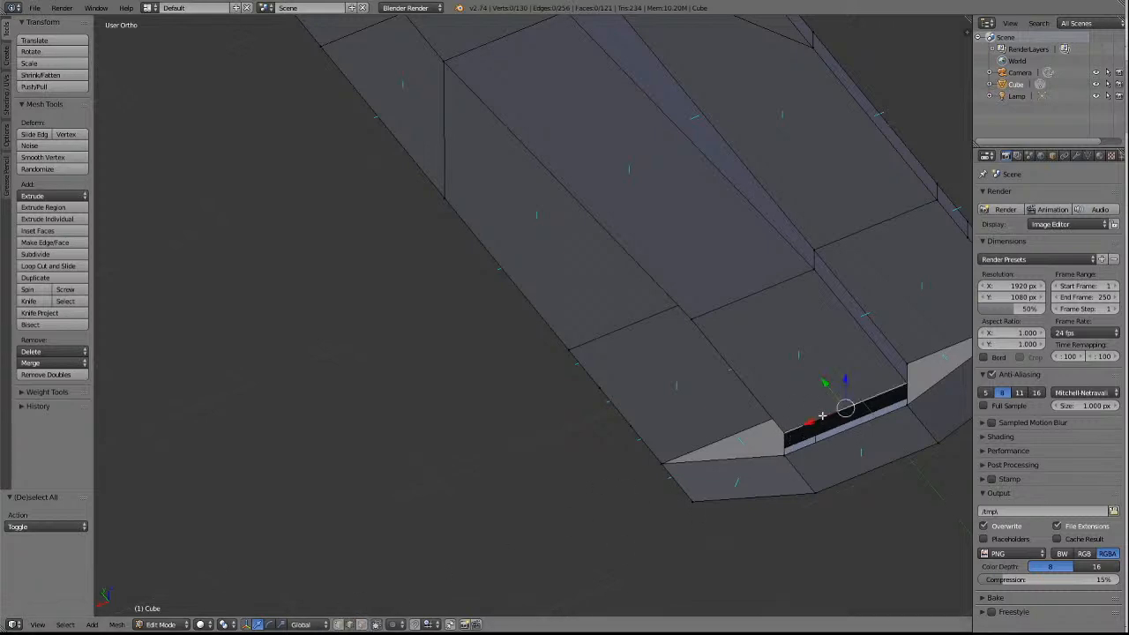
key("e")
key("z")
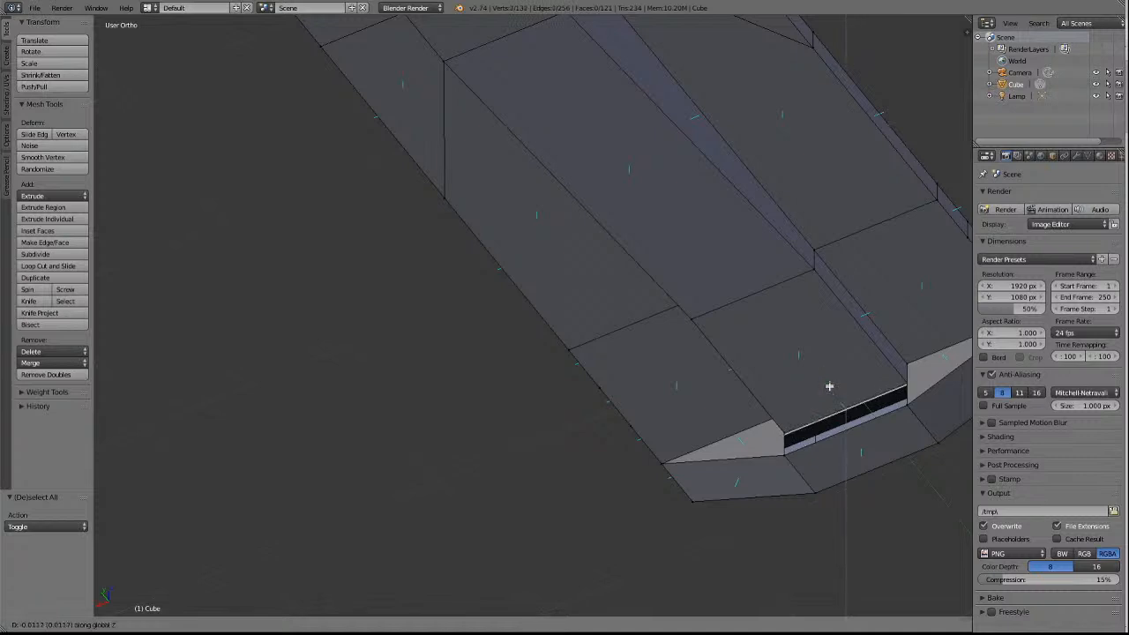
left_click(826, 391)
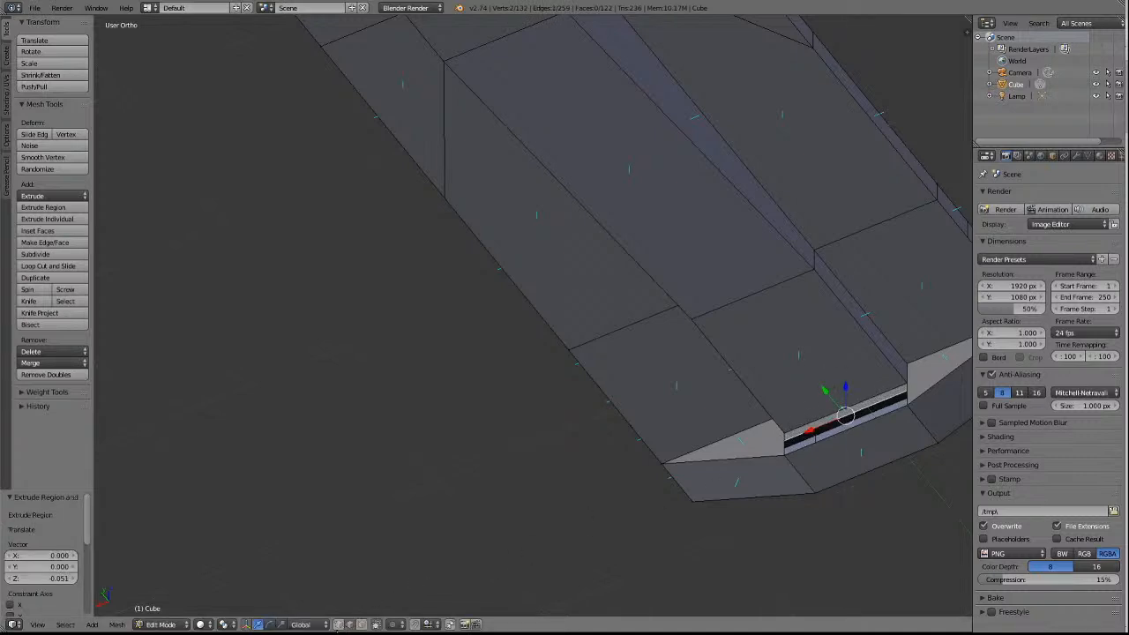
Merge both extruded vertices at the -Y end into the adjacent cross-wall vertices using At Last, and clear the selection.
key("a")
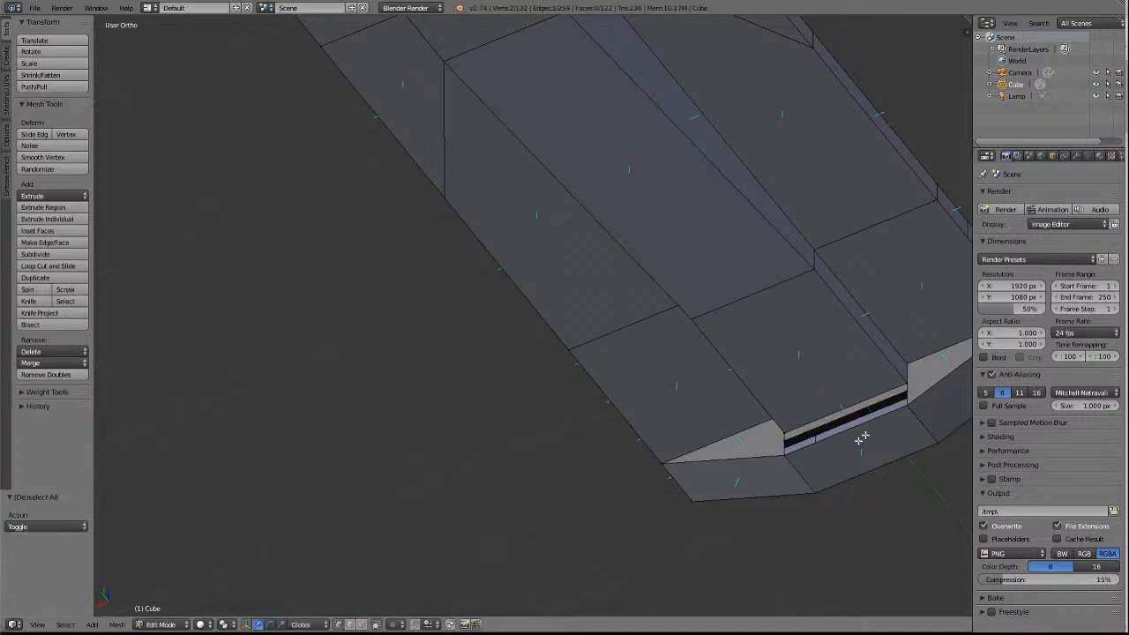
right_click(908, 393)
left_click(908, 398)
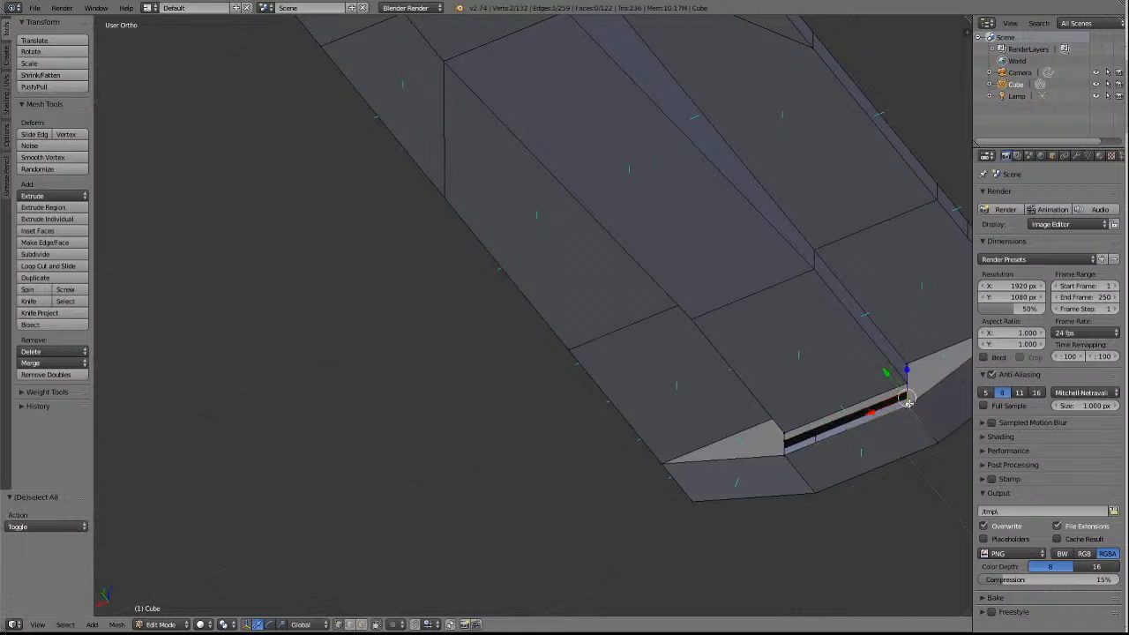
left_click(41, 363)
left_click(35, 389)
key("a")
right_click(789, 439)
right_click(788, 456, "shift")
left_click(64, 364)
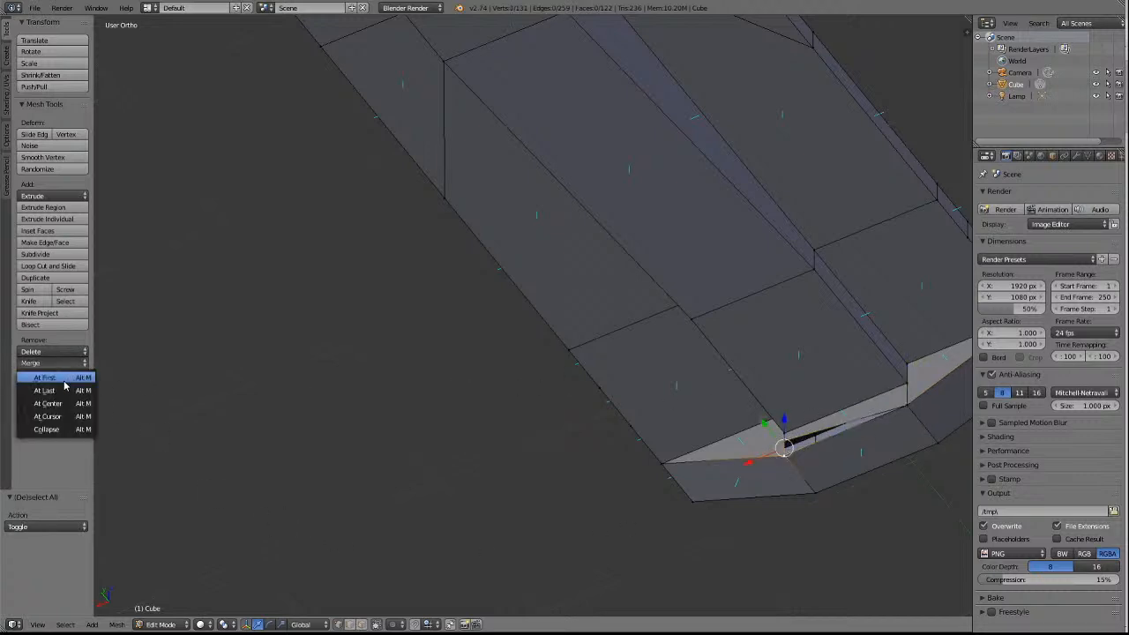
left_click(66, 393)
key("a")
Delete the triangular face between the sill and the cross wall on the -X side of the -Y end, using Faces.
scroll(559, 495, "down", 5)
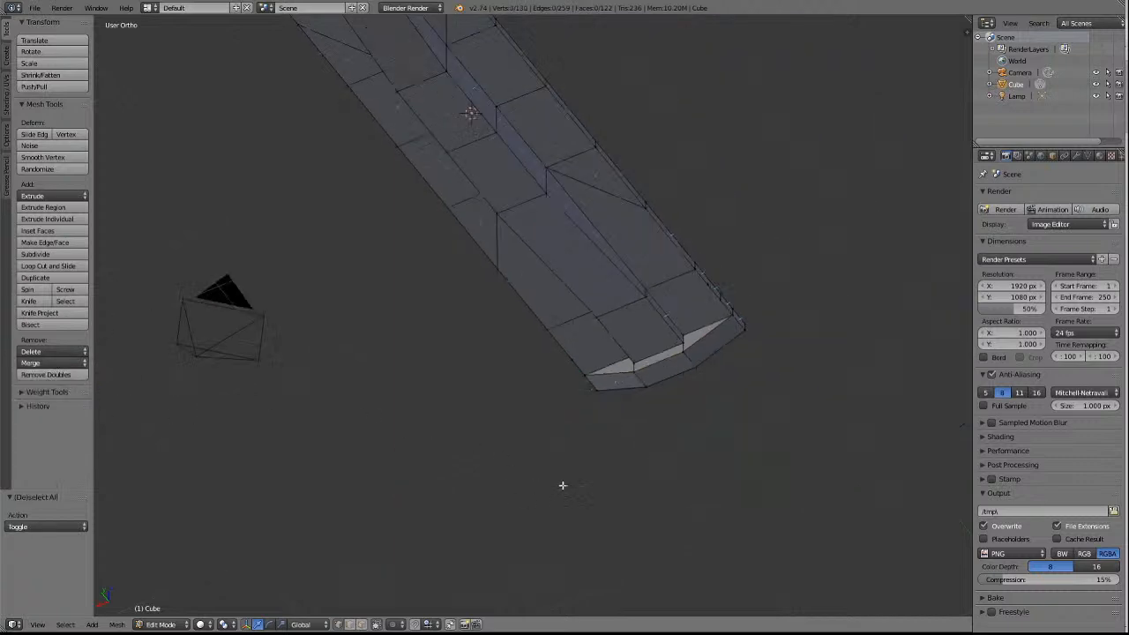
key("KP_1")
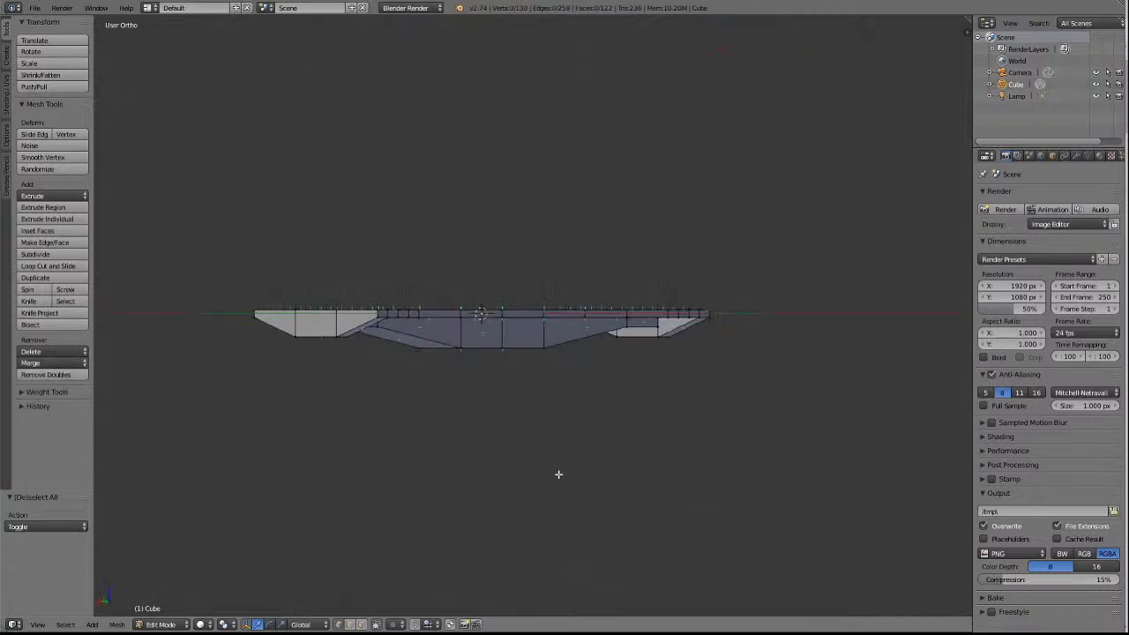
key("KP_6")
key("KP_6")
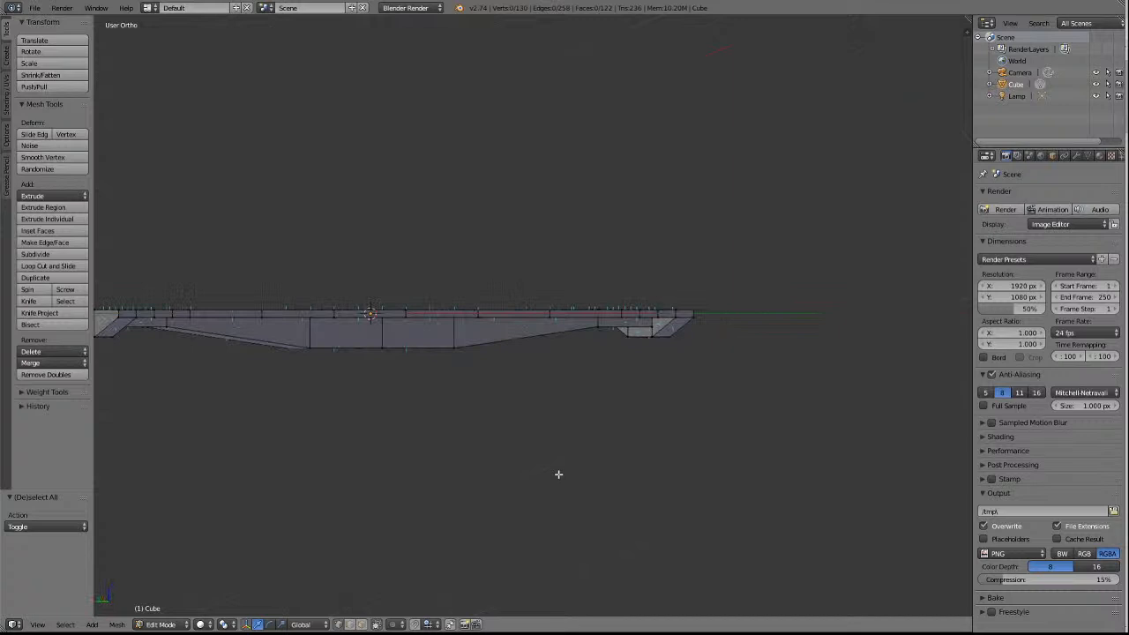
key("KP_8")
key("KP_8")
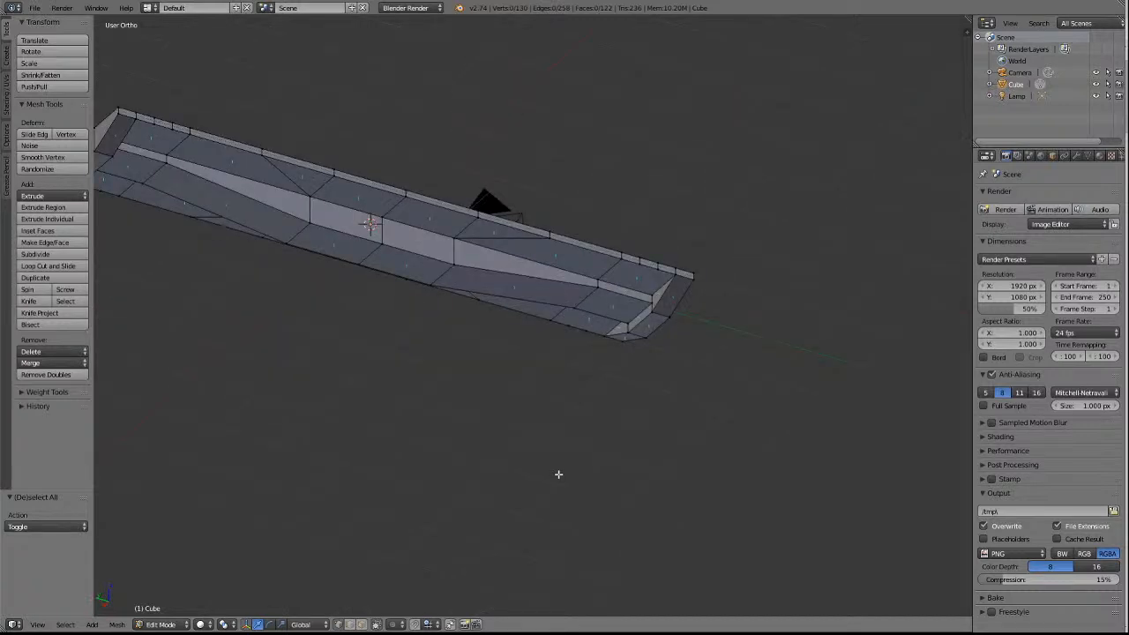
key("a")
key("a")
right_click(659, 295)
key("x")
left_click(657, 294)
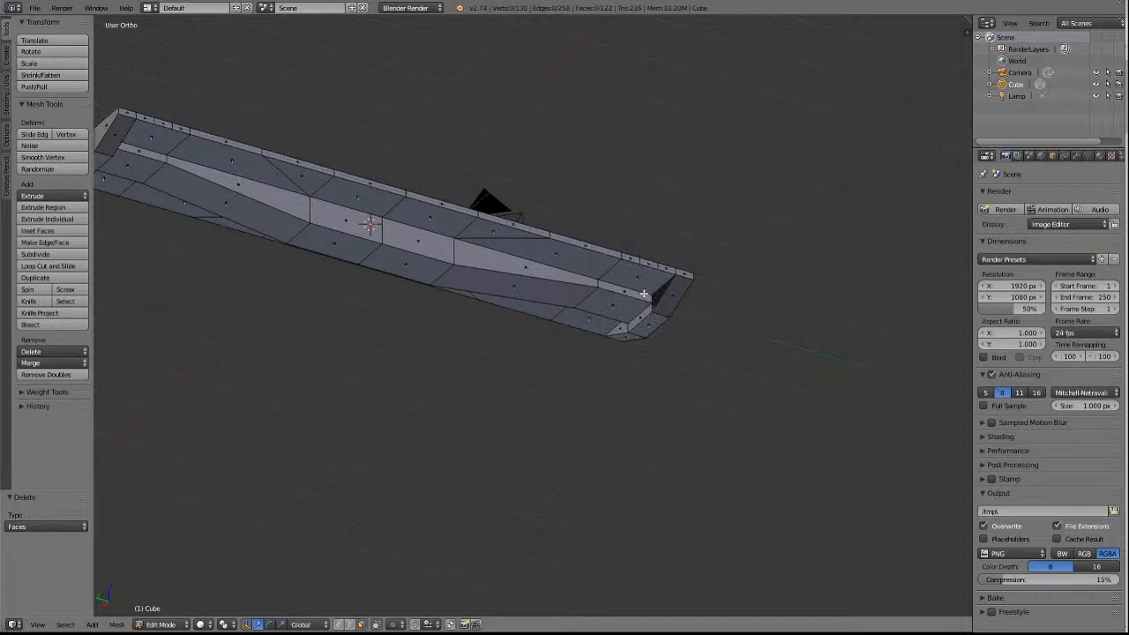
Delete the matching triangular face beside the sill on the +X side of the -Y end.
middle_click_drag(644, 294, 644, 294)
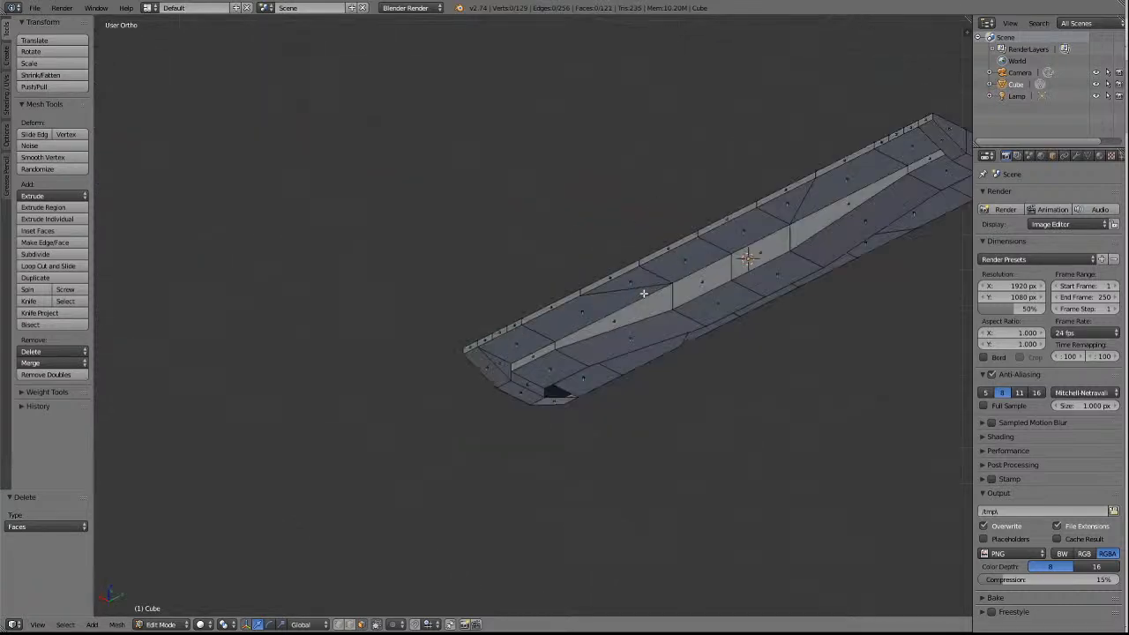
scroll(644, 294, "up", 4)
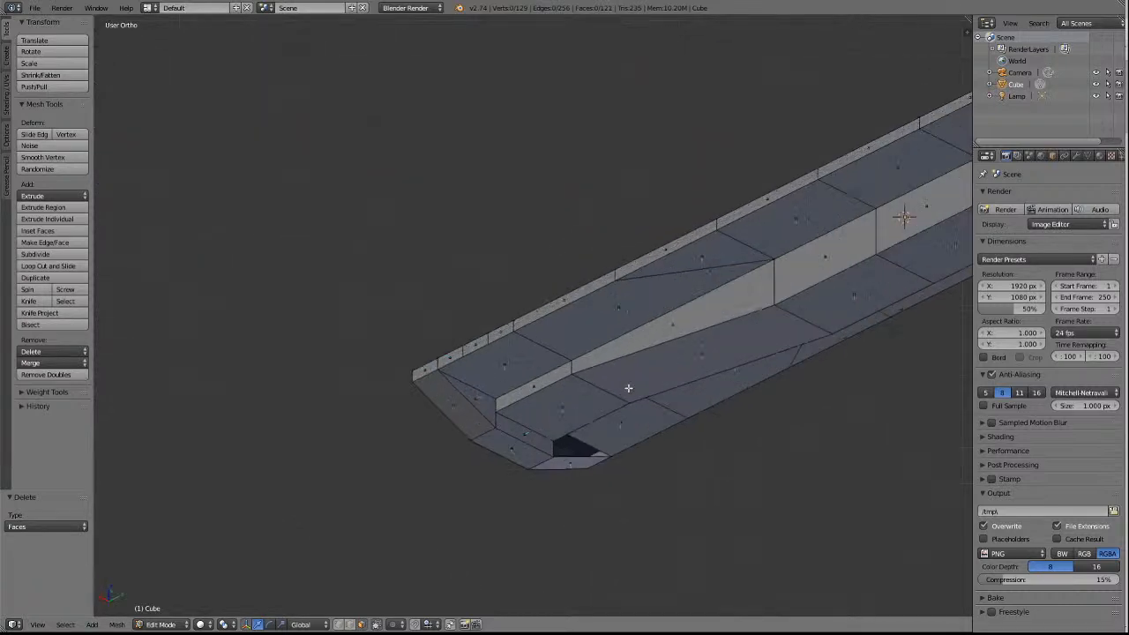
right_click(474, 423)
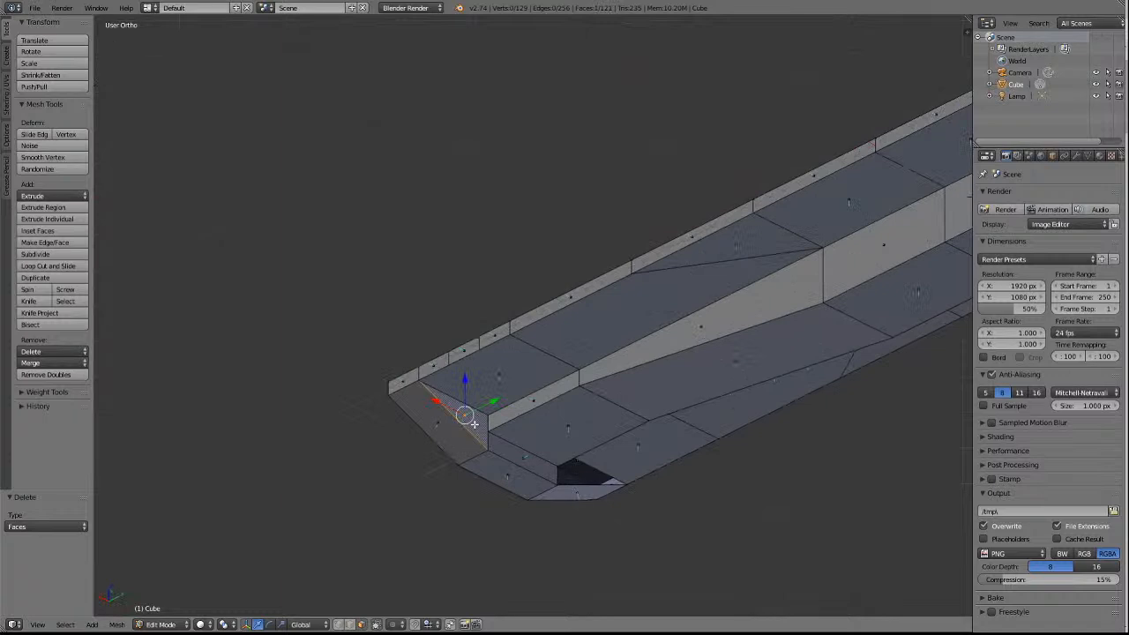
key("x")
left_click(474, 424)
Delete both triangular faces beside the sill at the +Y end using Only Faces, and clear the selection.
scroll(474, 423, "down", 2)
scroll(474, 425, "down", 5)
middle_click_drag(474, 425, 474, 424)
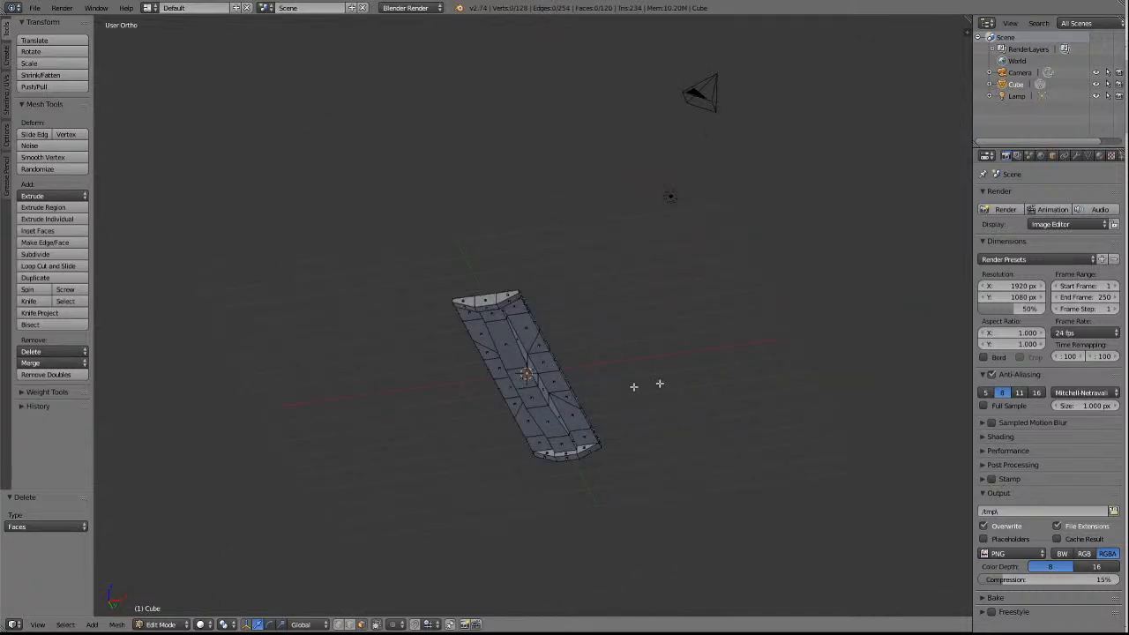
scroll(637, 385, "up", 4)
right_click(640, 594)
right_click(576, 603, "shift")
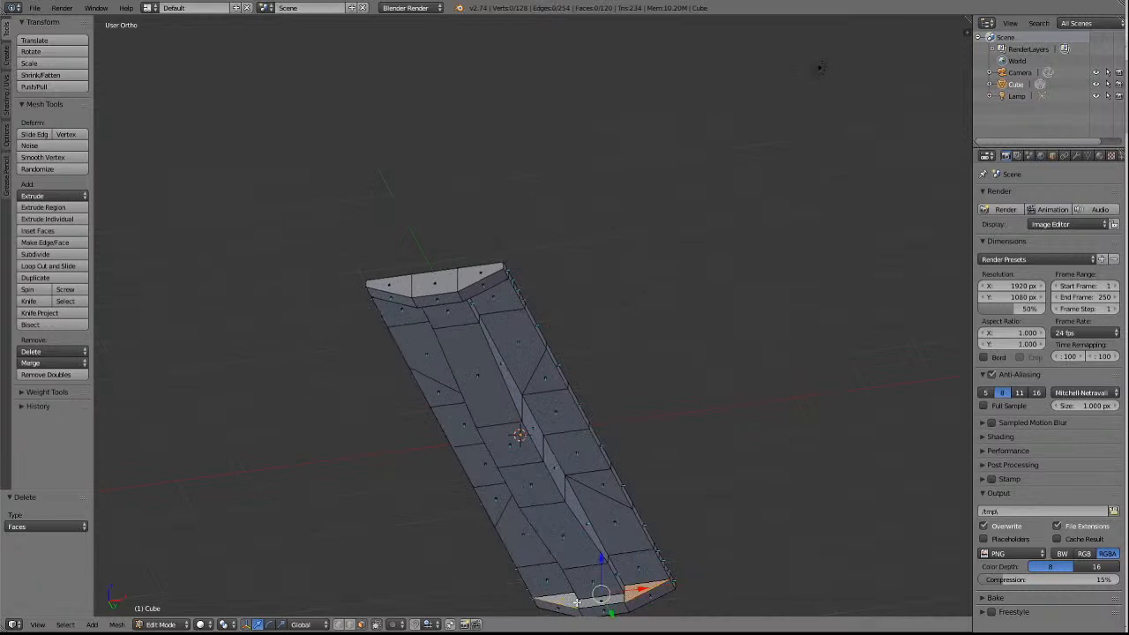
key("x")
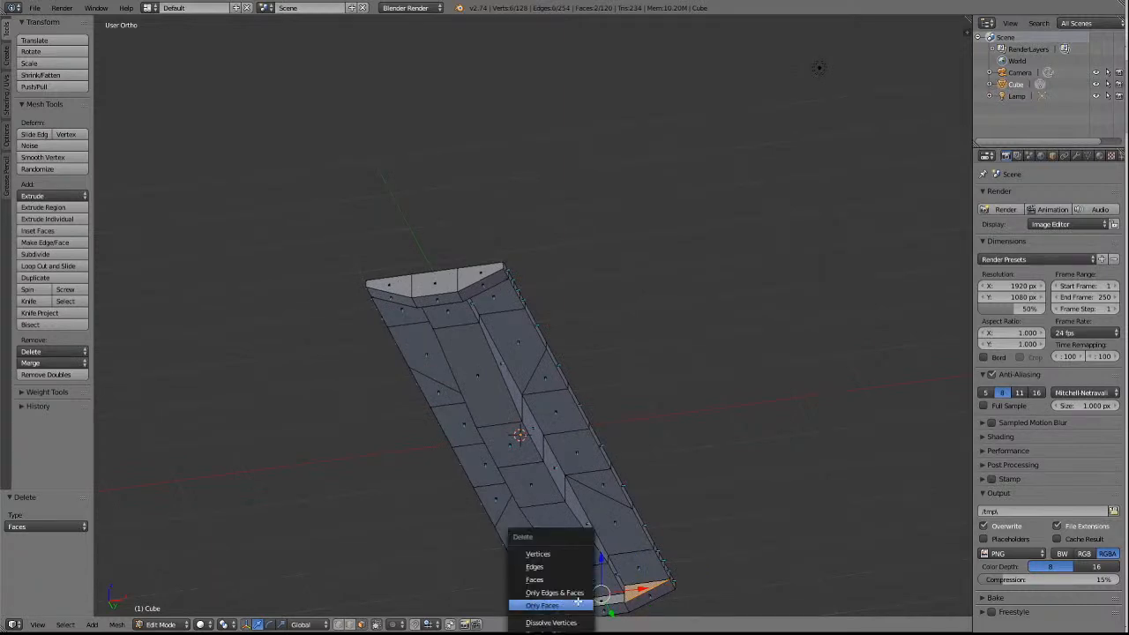
left_click(579, 604)
key("a")
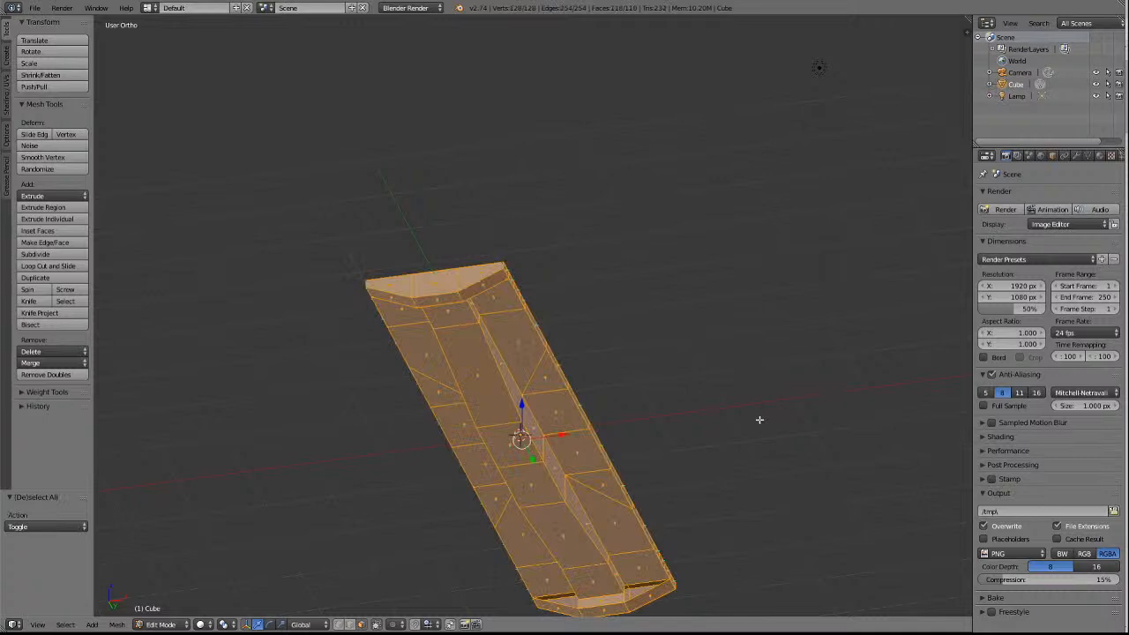
key("a")
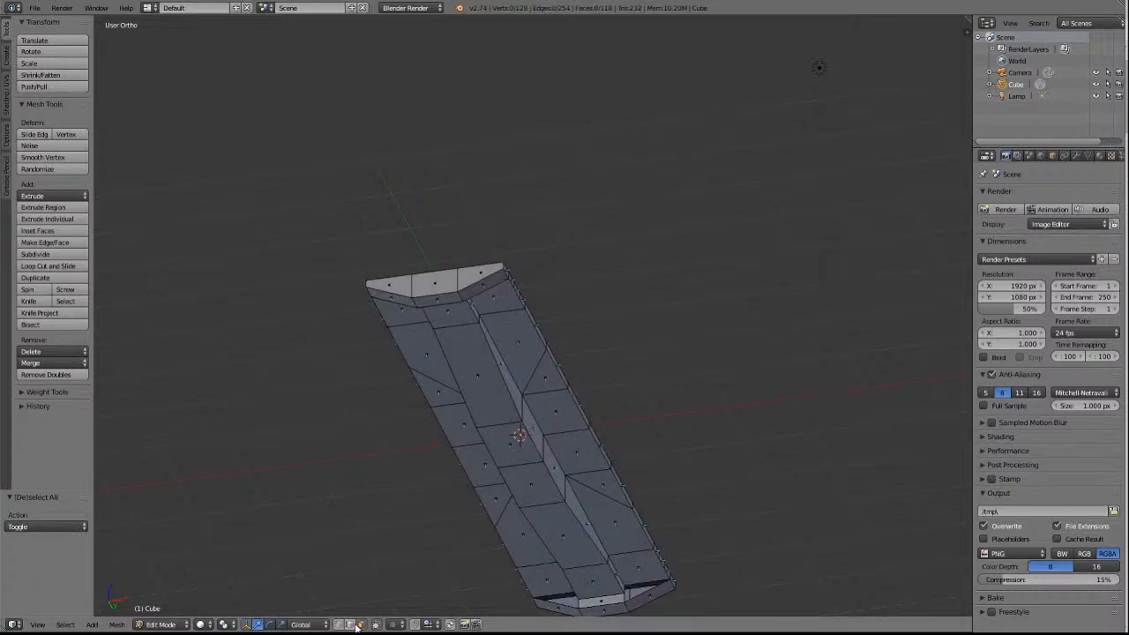
Remove the duplicate vertices across the whole wagon mesh and clear the selection.
scroll(712, 482, "down", 6, "shift")
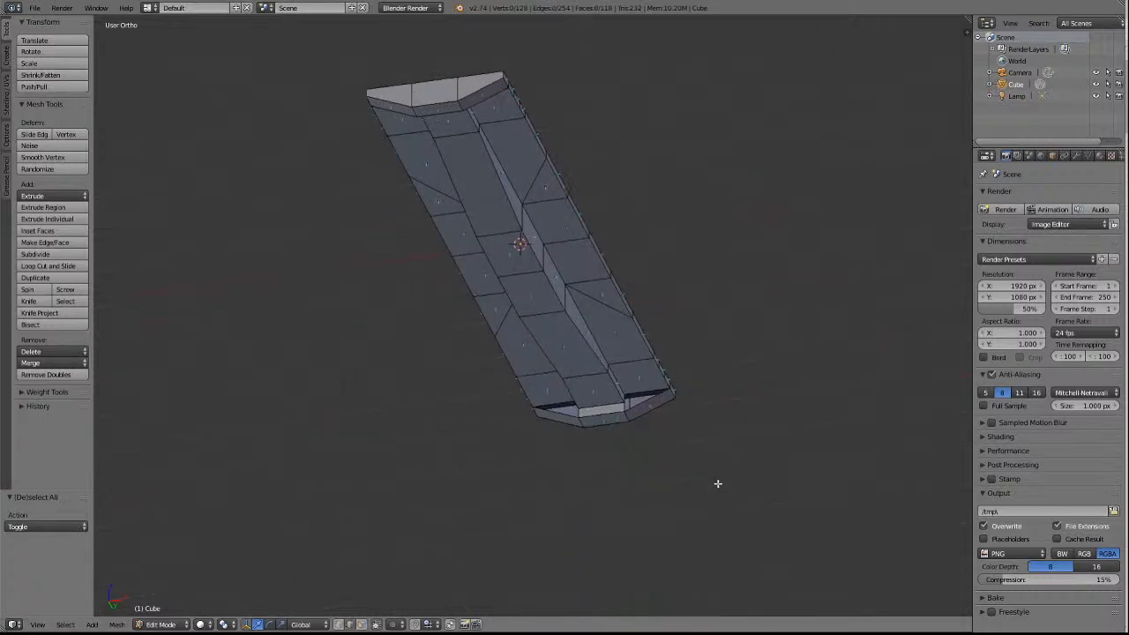
scroll(713, 481, "up", 5)
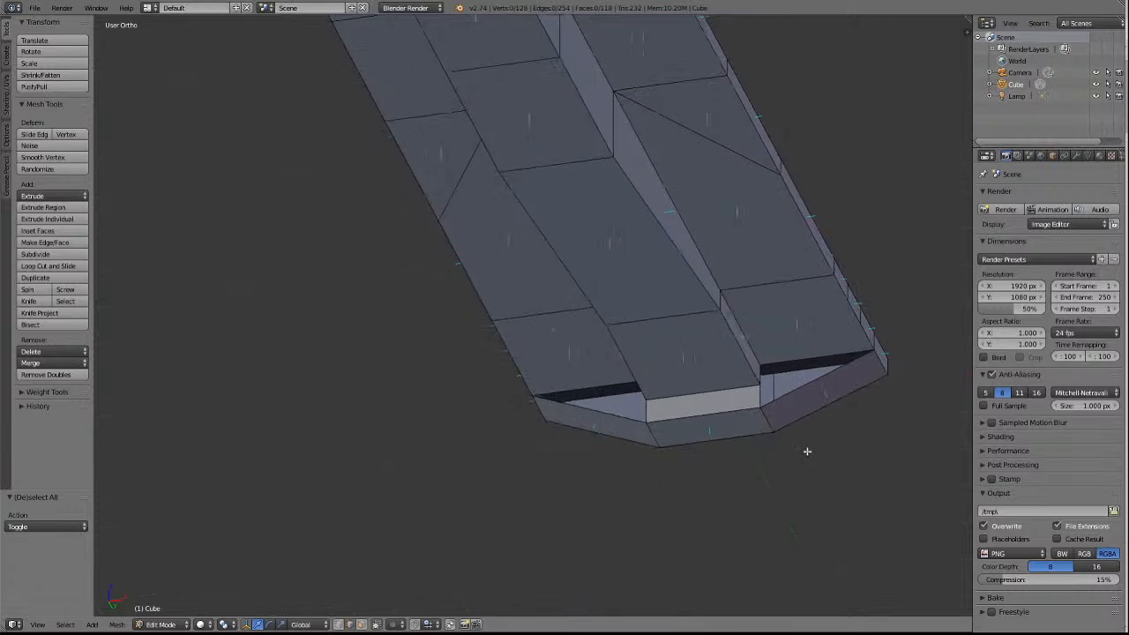
right_click(798, 356)
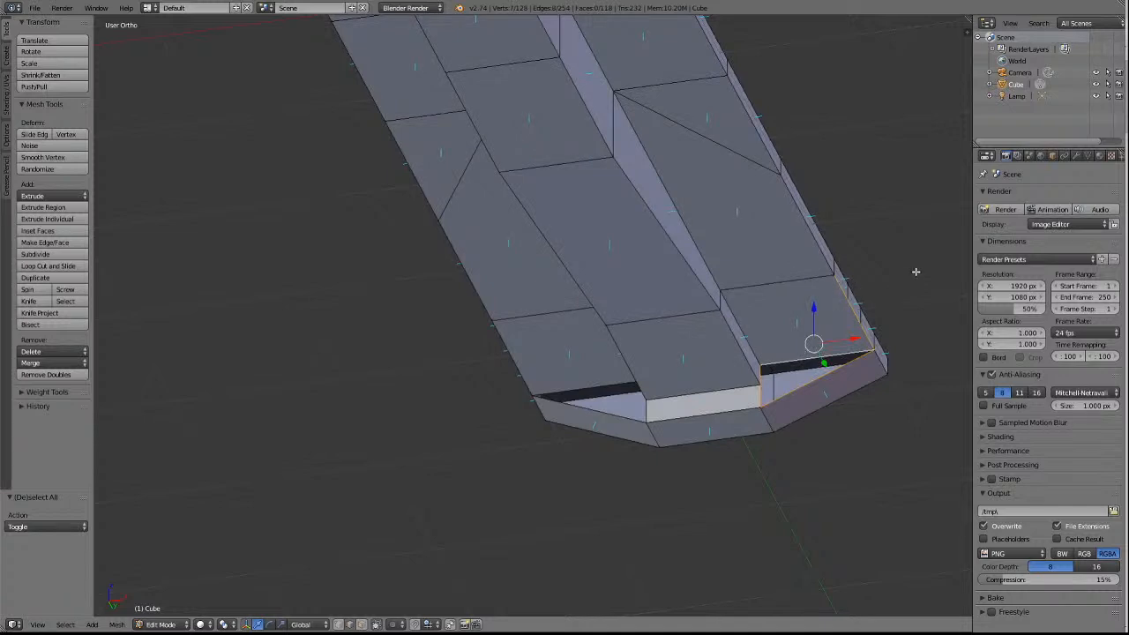
key("a")
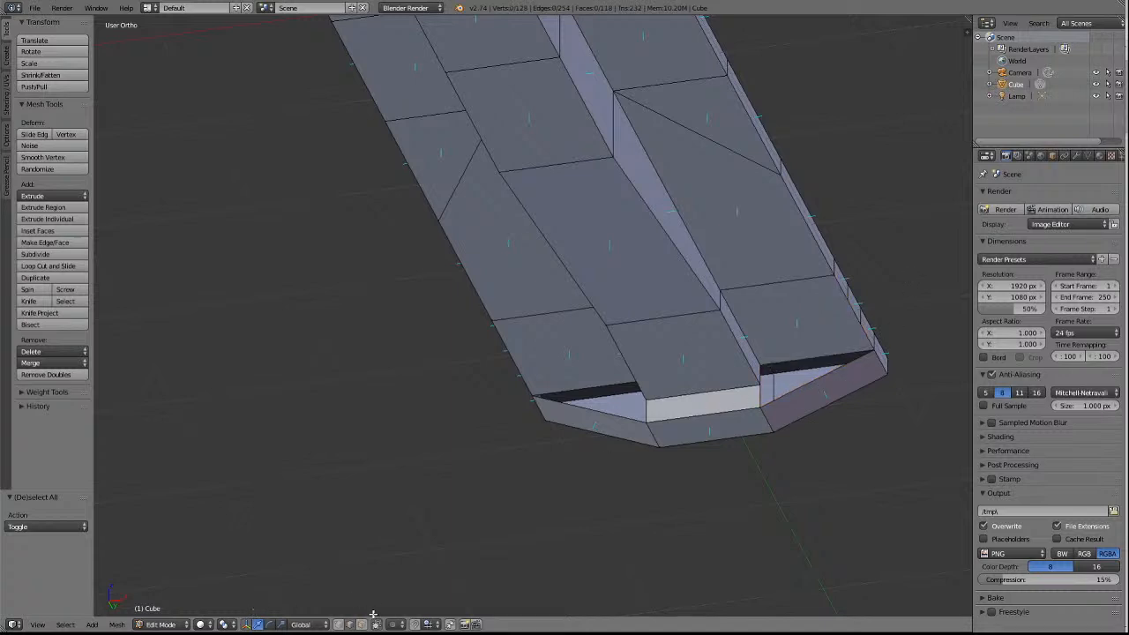
key("a")
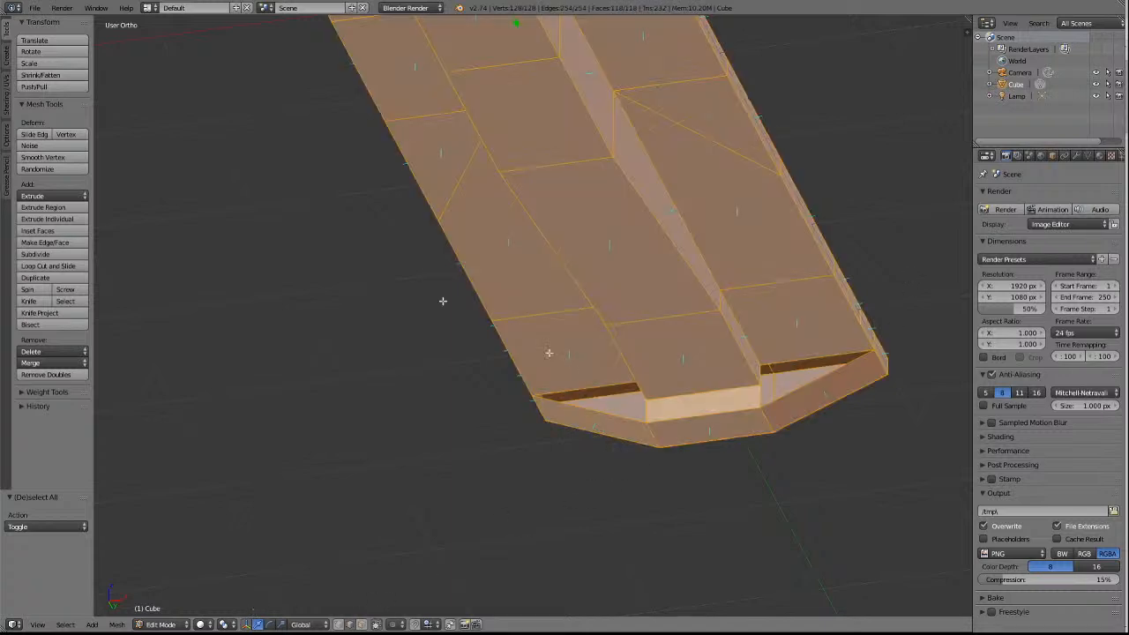
left_click(50, 376)
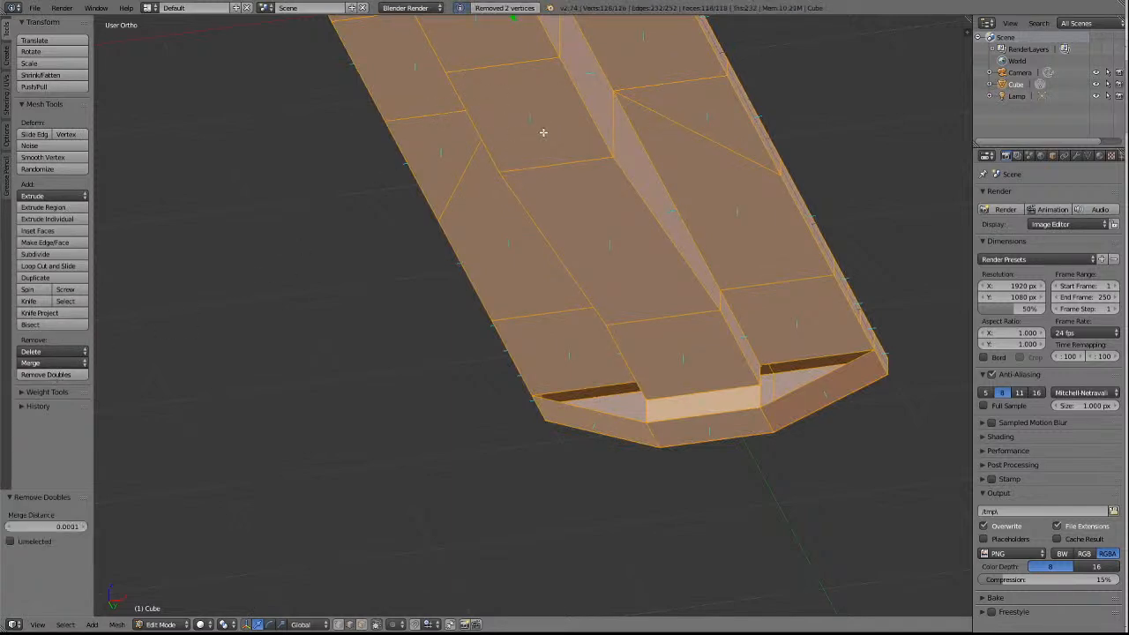
key("a")
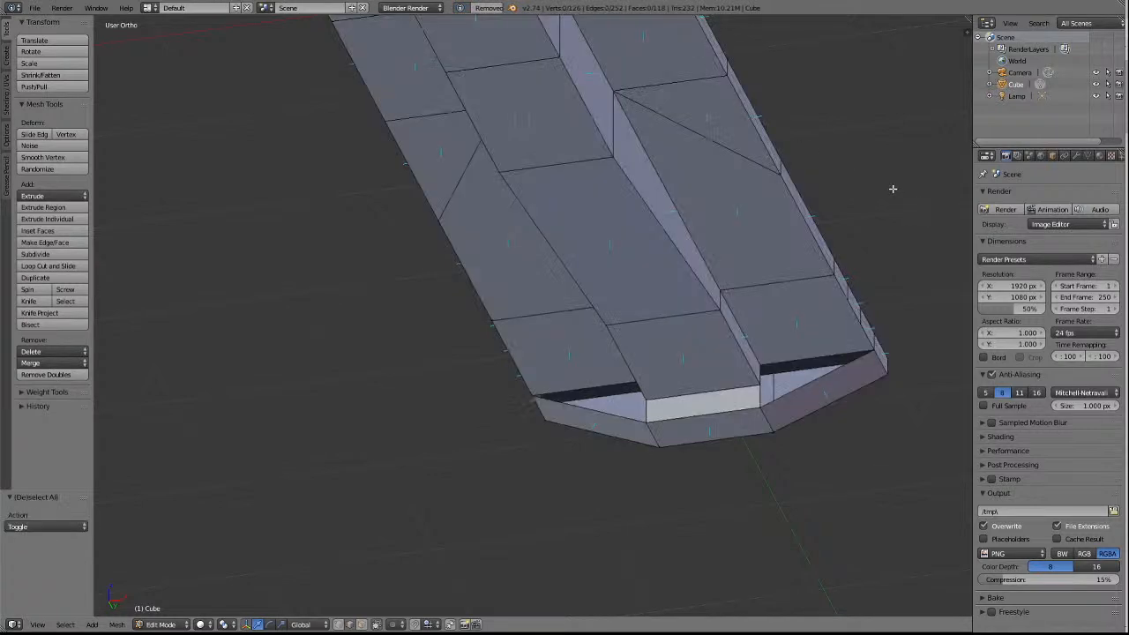
Fill the open triangle beside the centre sill on the +X side of the +Y end, and clear the selection.
right_click(805, 360)
right_click(820, 385, "shift")
right_click(760, 387, "shift")
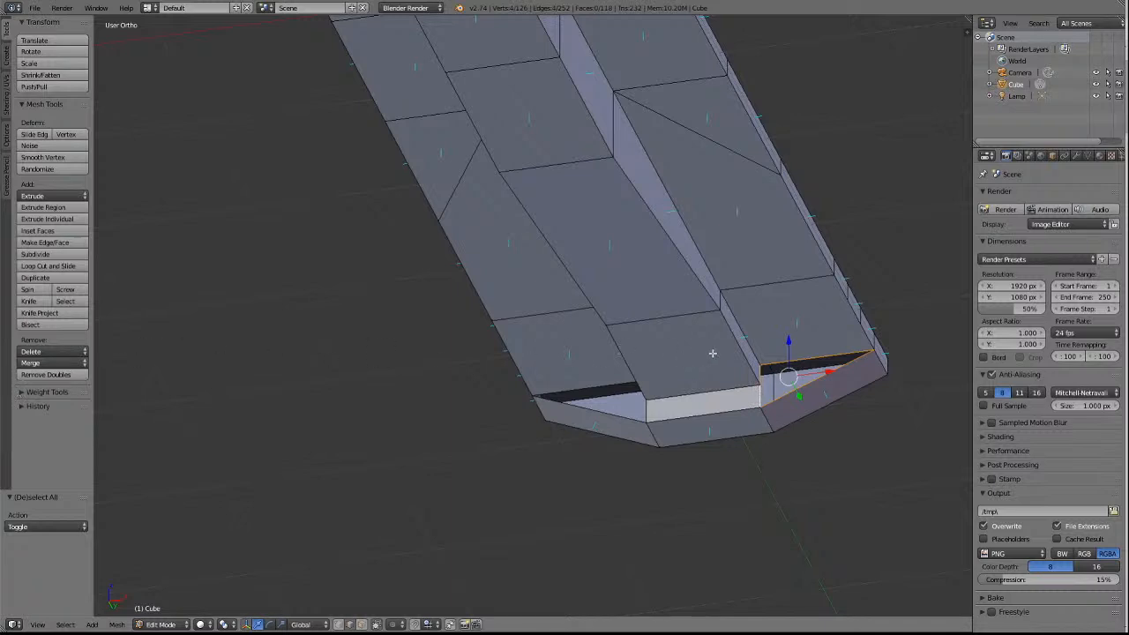
key("alt+f")
scroll(913, 386, "up", 2)
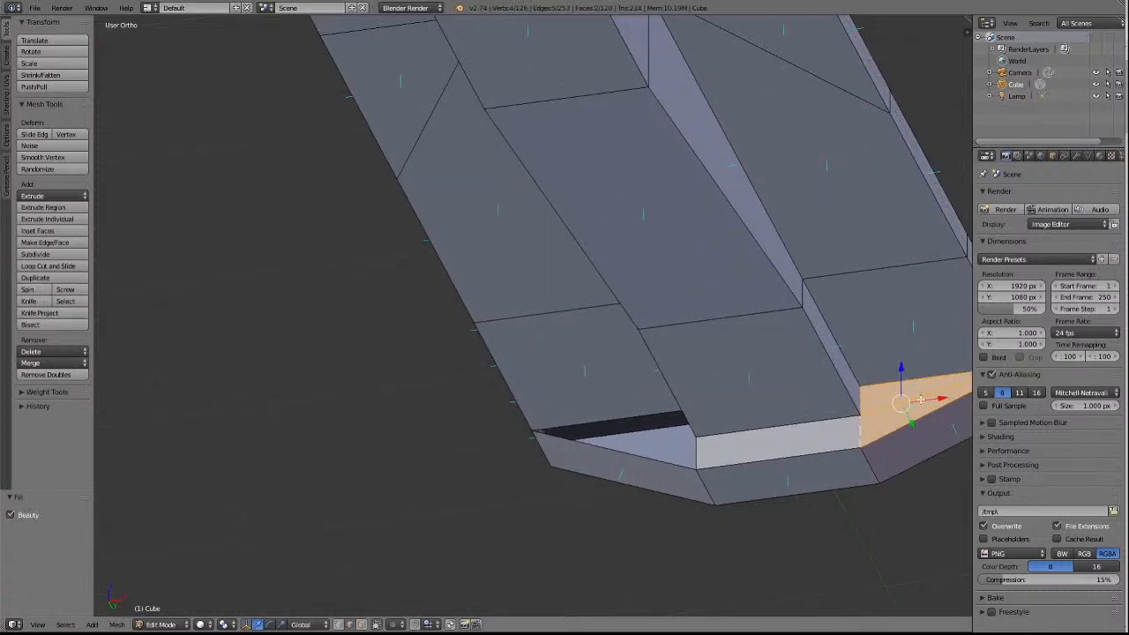
scroll(920, 401, "down", 1)
key("KP_Decimal")
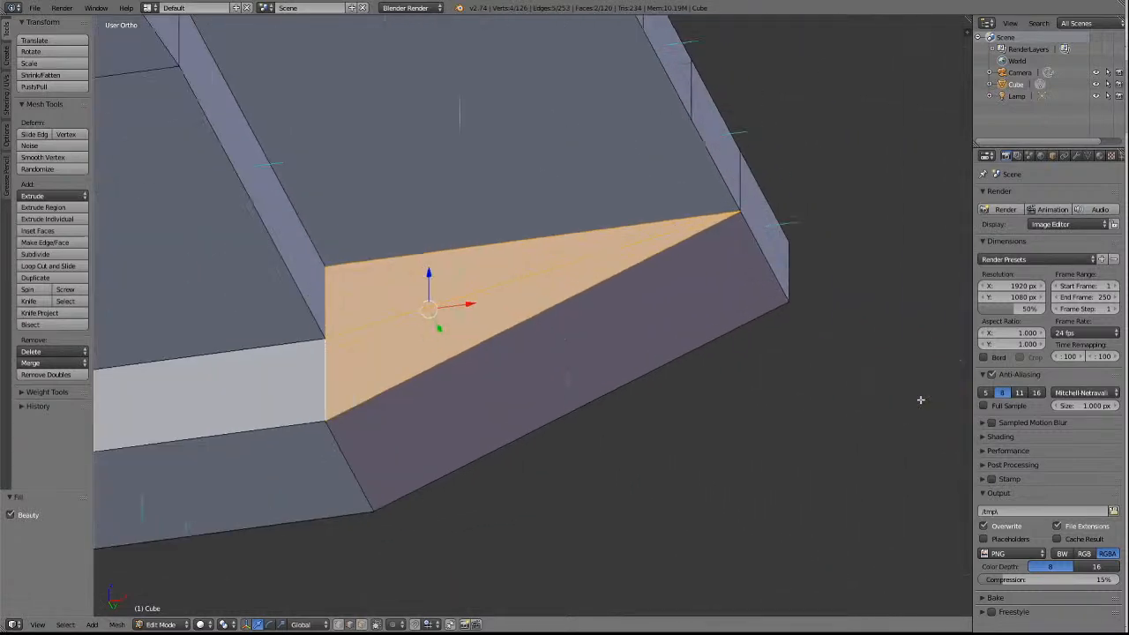
scroll(920, 399, "up", 2)
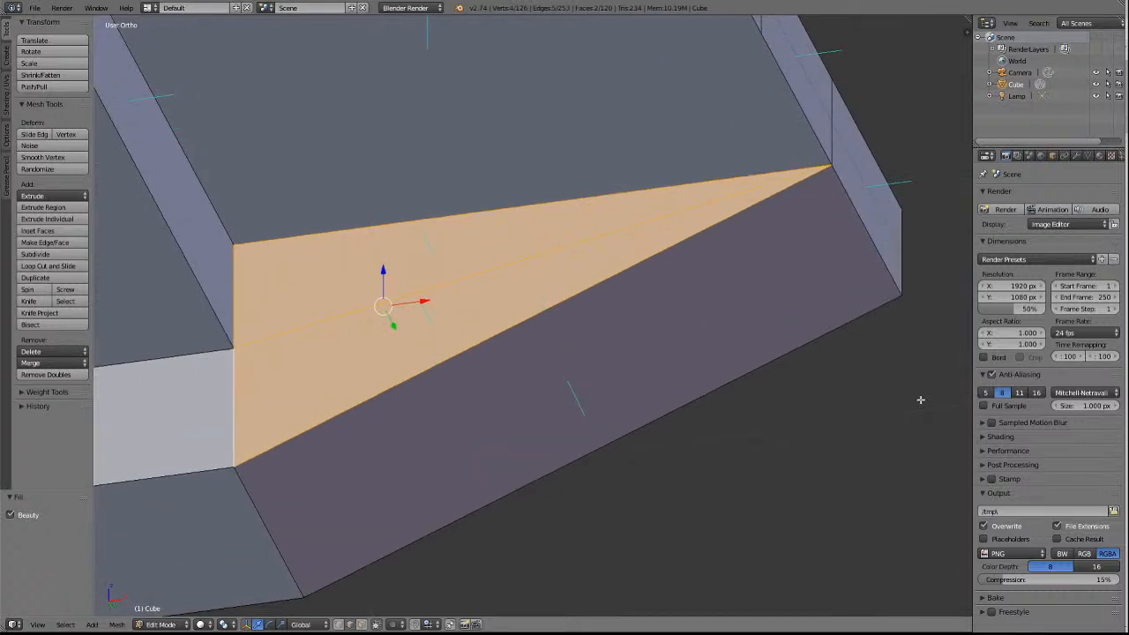
scroll(920, 400, "down", 5)
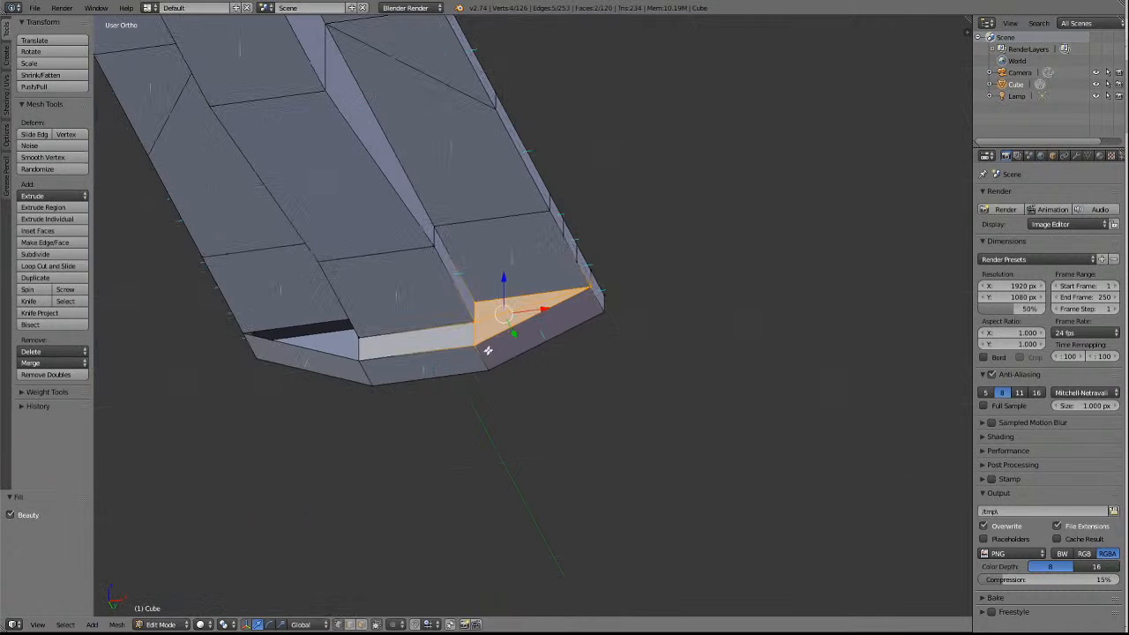
scroll(492, 346, "up", 4)
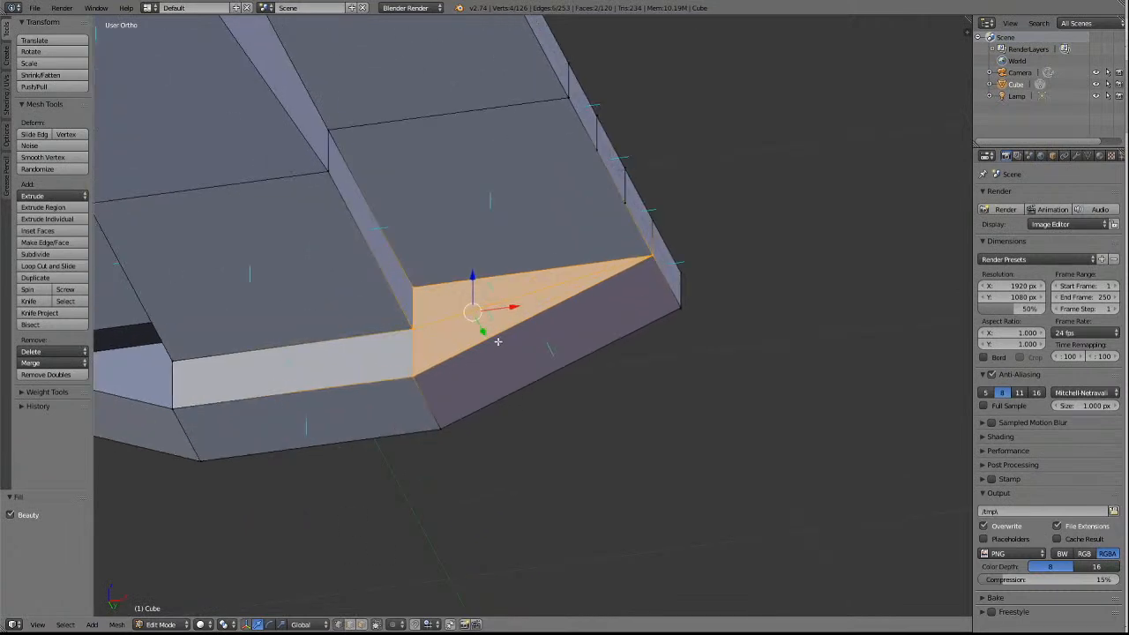
scroll(498, 342, "down", 3)
key("a")
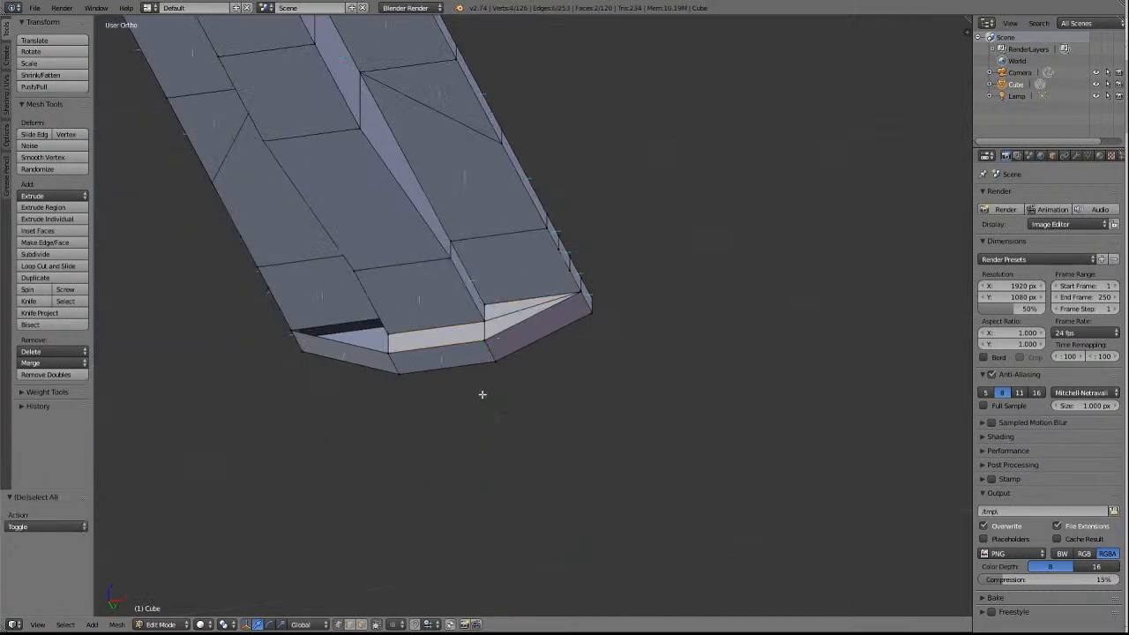
Select the edges around the matching opening on the -X side of the +Y end, fill it, and clear the selection.
key("KP_4")
key("KP_4")
key("KP_4")
key("KP_4")
scroll(485, 351, "up", 1)
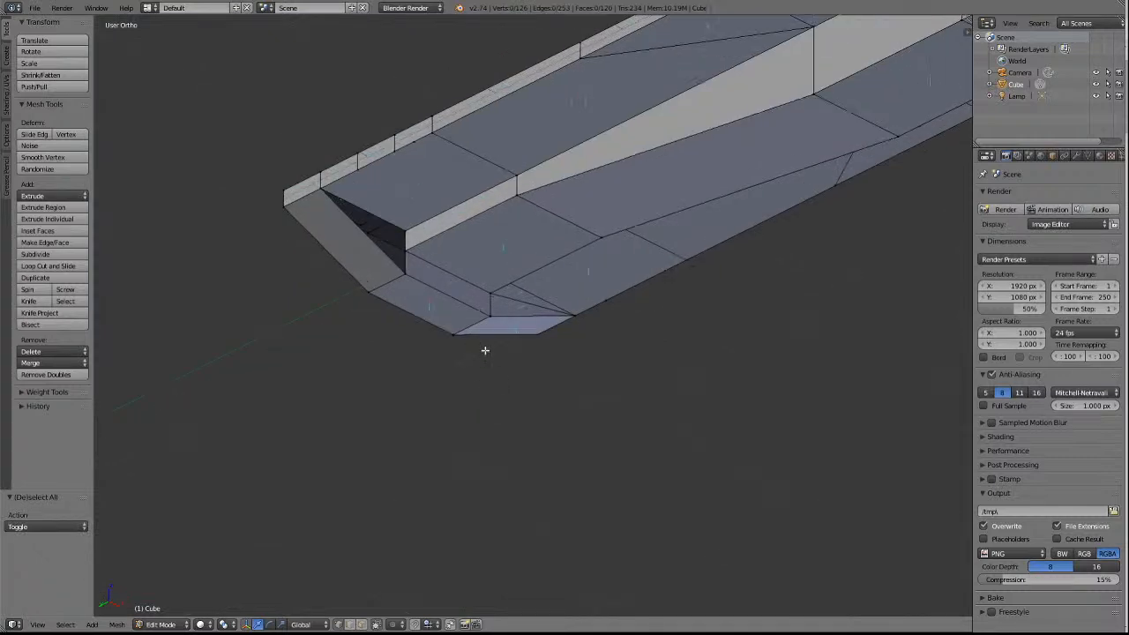
left_click(349, 627)
right_click(377, 212)
right_click(410, 238, "shift")
right_click(411, 262, "shift")
right_click(359, 235, "shift")
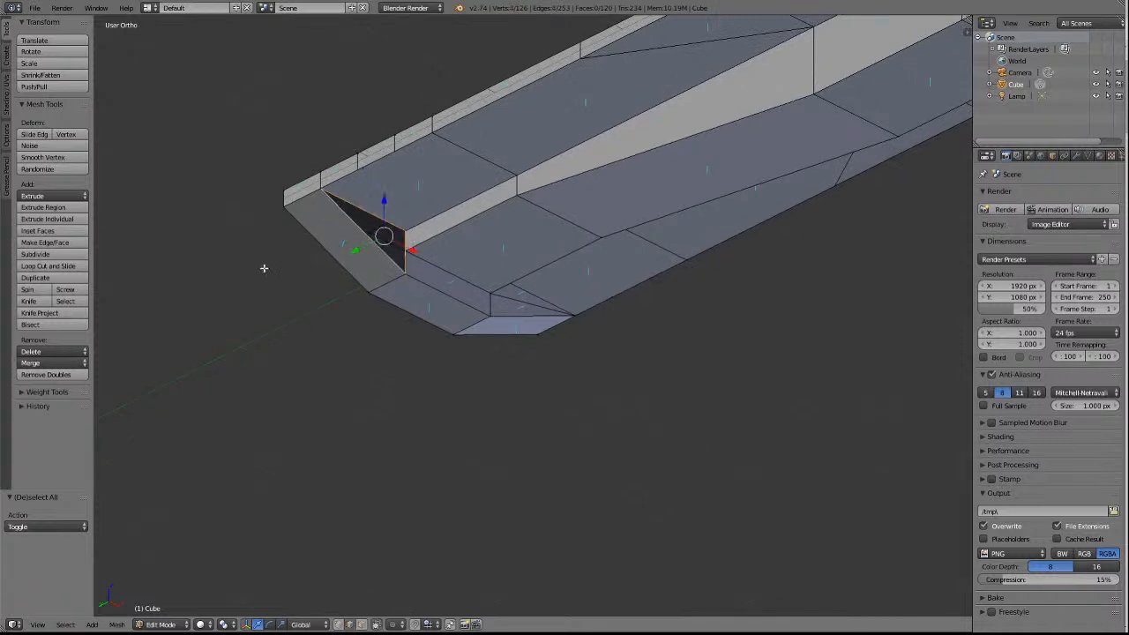
key("alt+f")
scroll(469, 174, "up", 4)
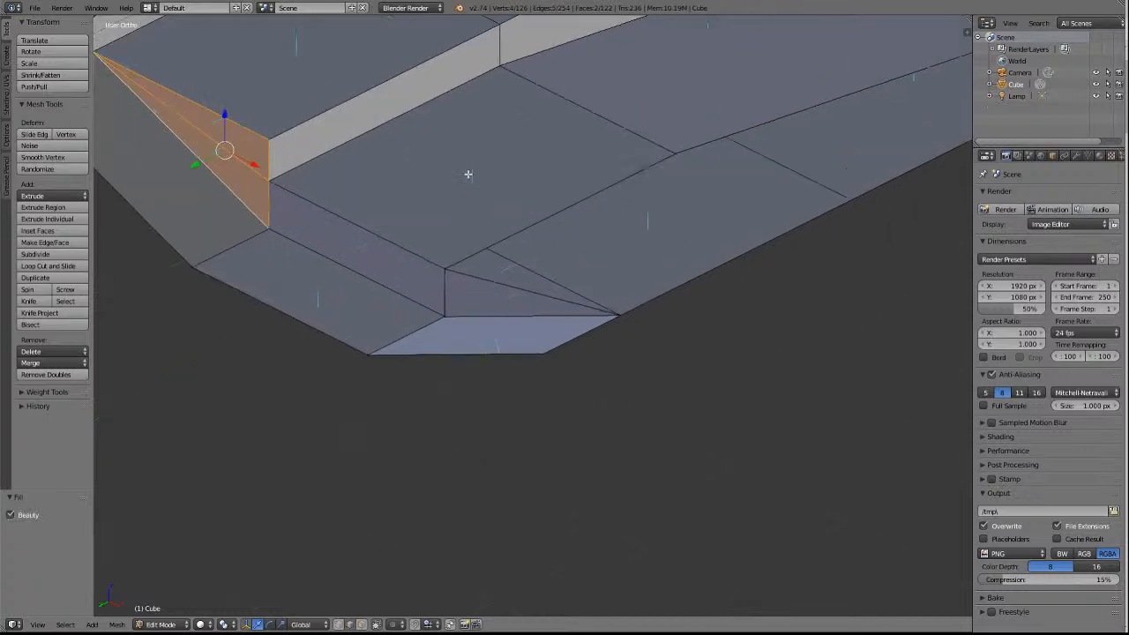
scroll(469, 174, "down", 4)
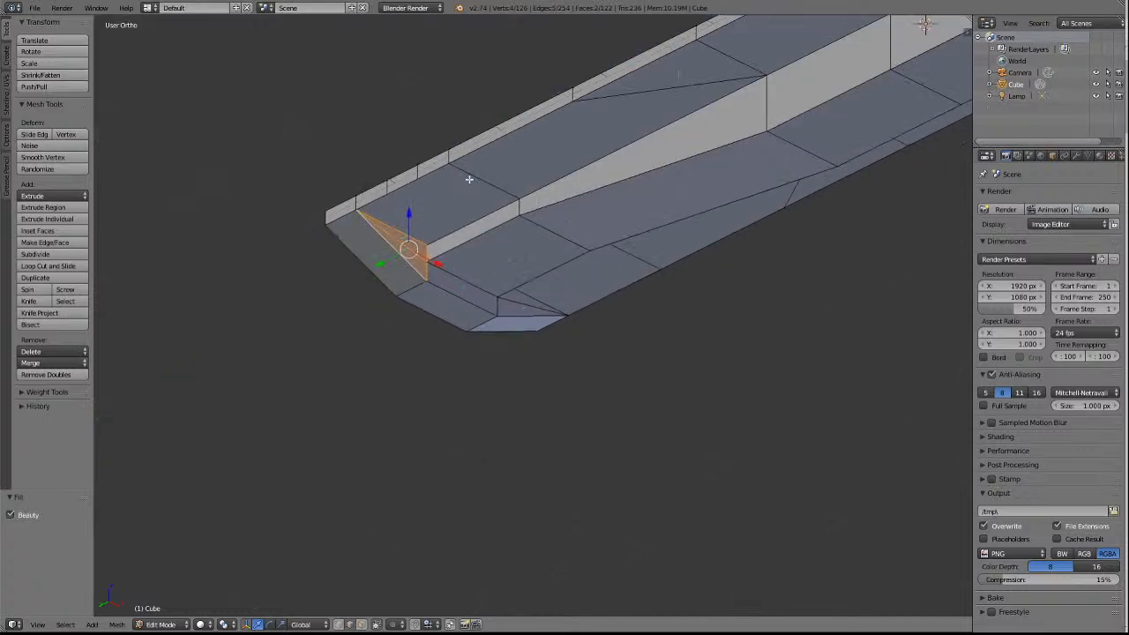
key("a")
Fill the triangular gap between sill and cross wall on the -X side of the -Y end, and clear the selection.
scroll(556, 215, "down", 5)
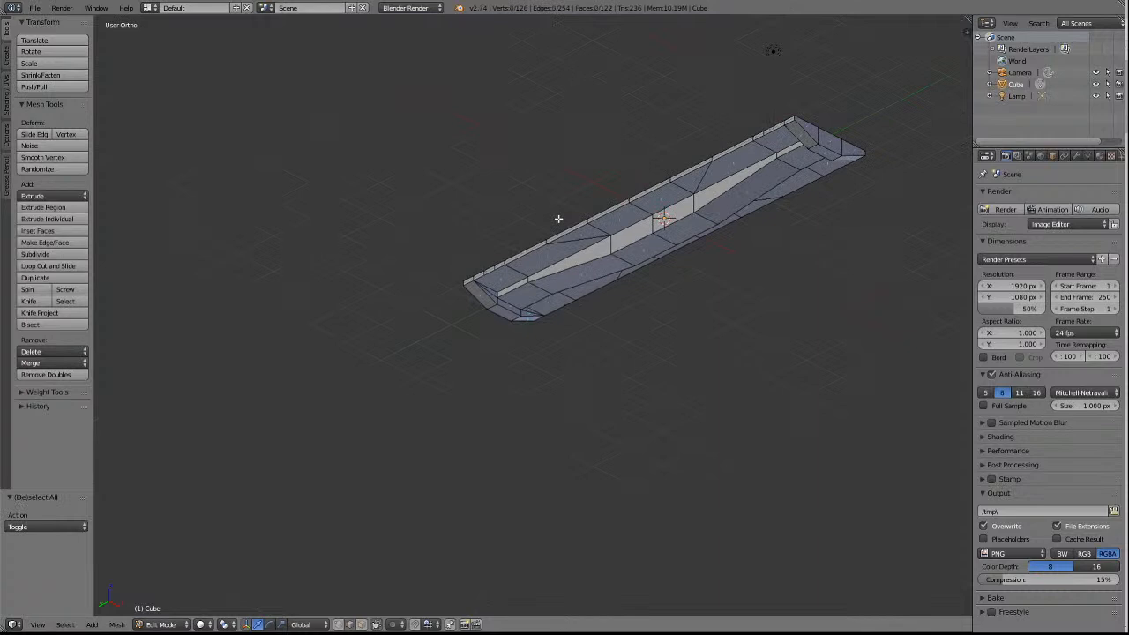
middle_click_drag(558, 219, 715, 224)
scroll(627, 237, "down", 2, "shift")
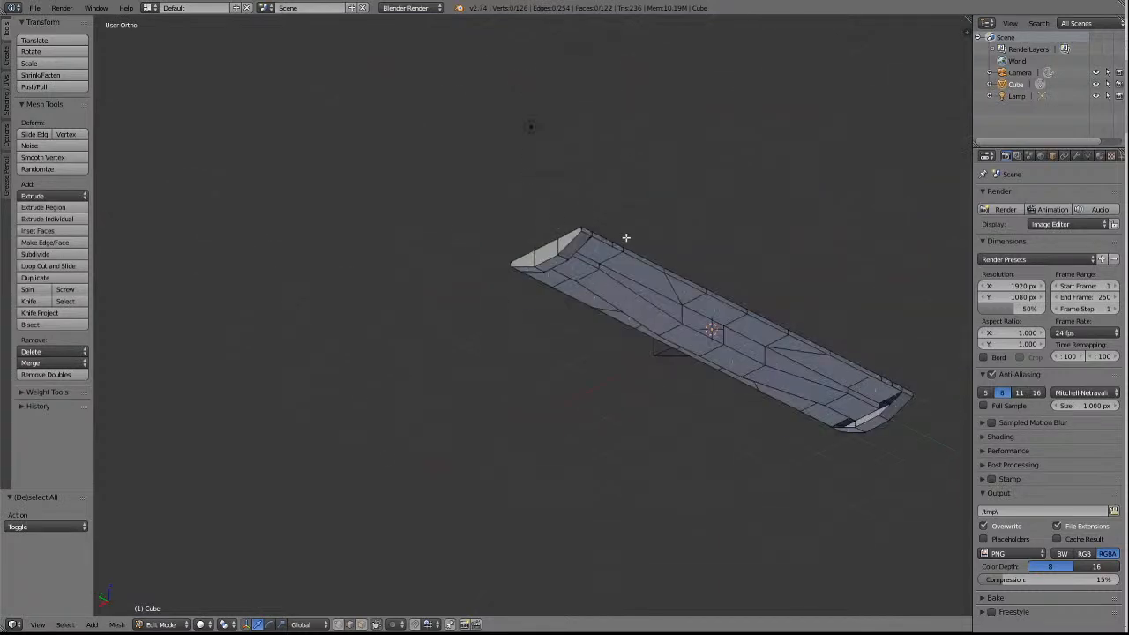
scroll(625, 236, "up", 10, "ctrl")
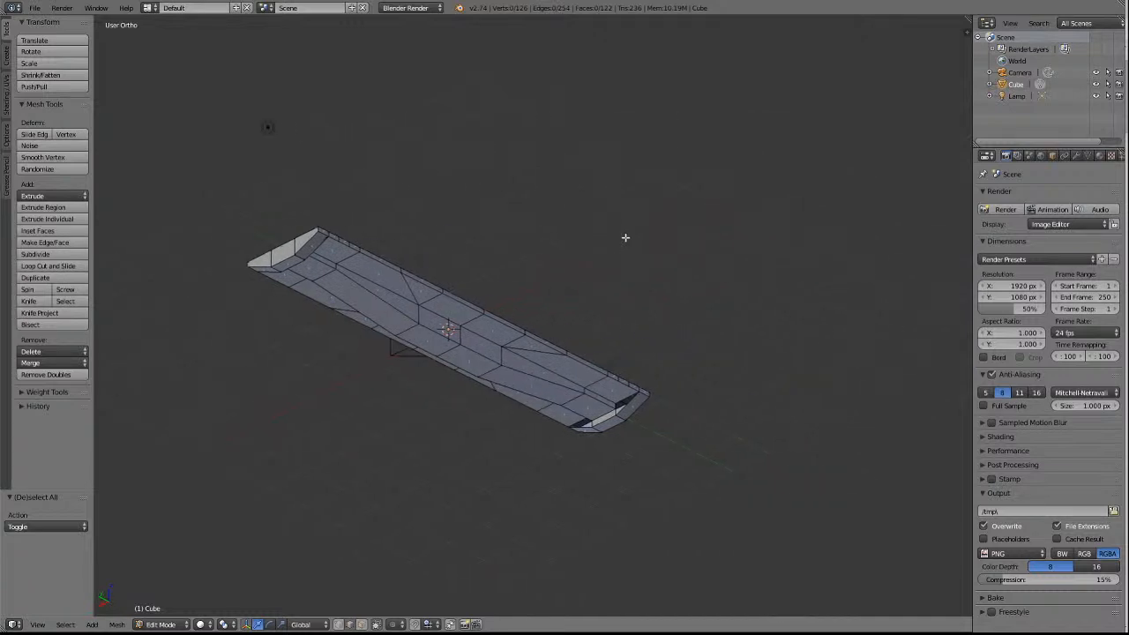
scroll(625, 237, "down", 4, "shift")
scroll(757, 270, "up", 5)
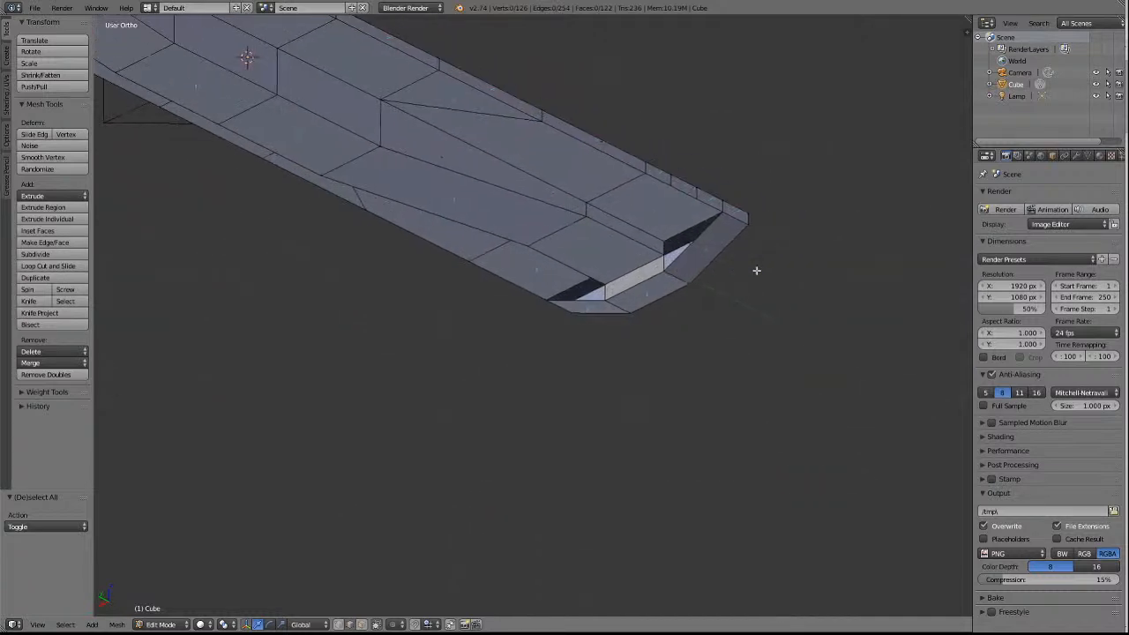
scroll(757, 270, "up", 3)
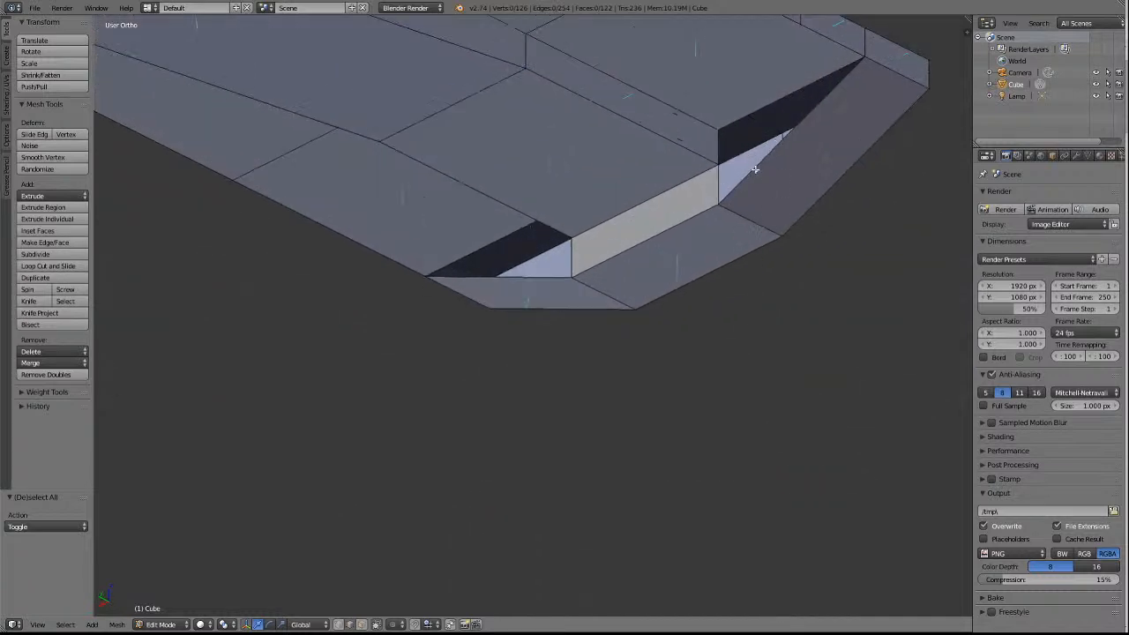
right_click(785, 91)
right_click(814, 128, "shift")
right_click(711, 146, "shift")
right_click(713, 191, "shift")
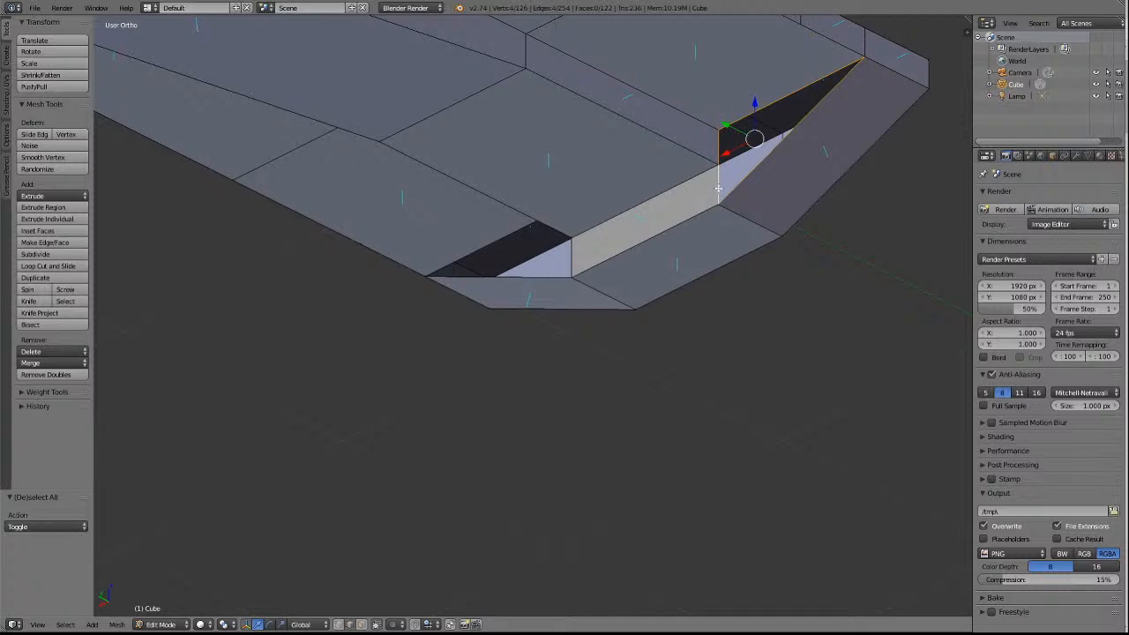
key("alt+f")
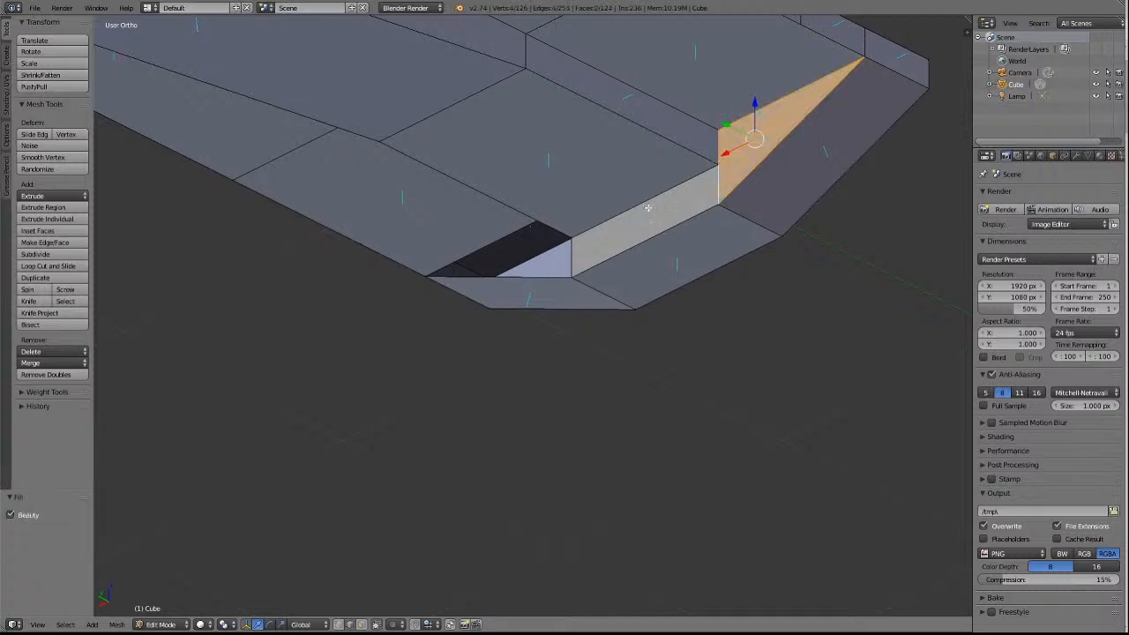
key("a")
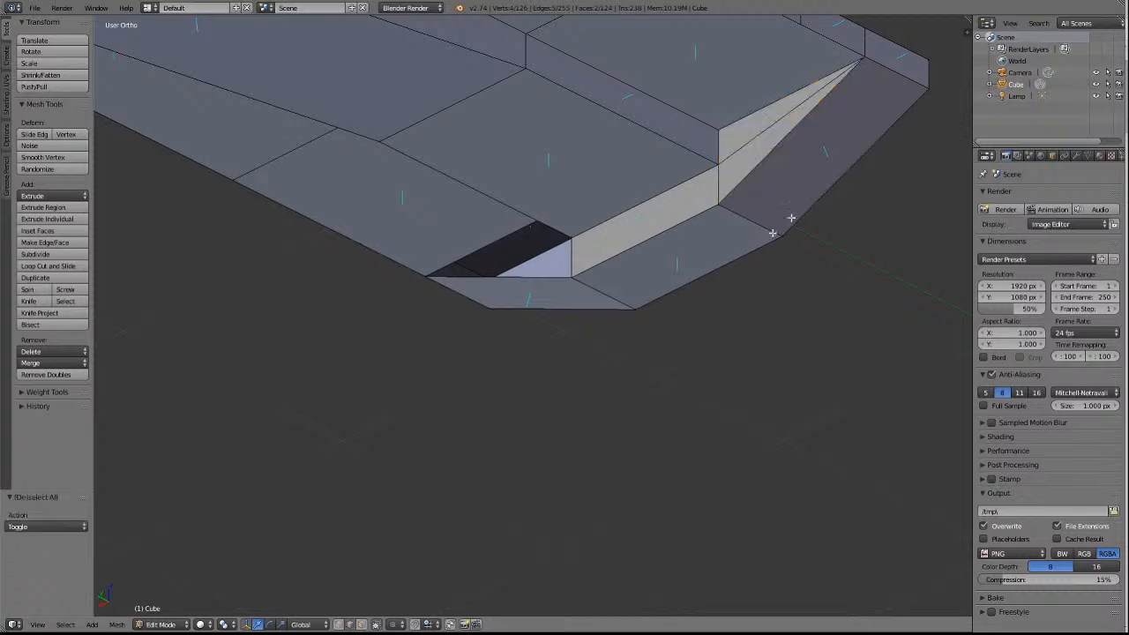
Fill the last triangular opening beside the sill, on the +X side of the -Y end, and clear the selection.
right_click(475, 248)
right_click(504, 281, "shift")
key("KP_4")
key("KP_4")
key("KP_4")
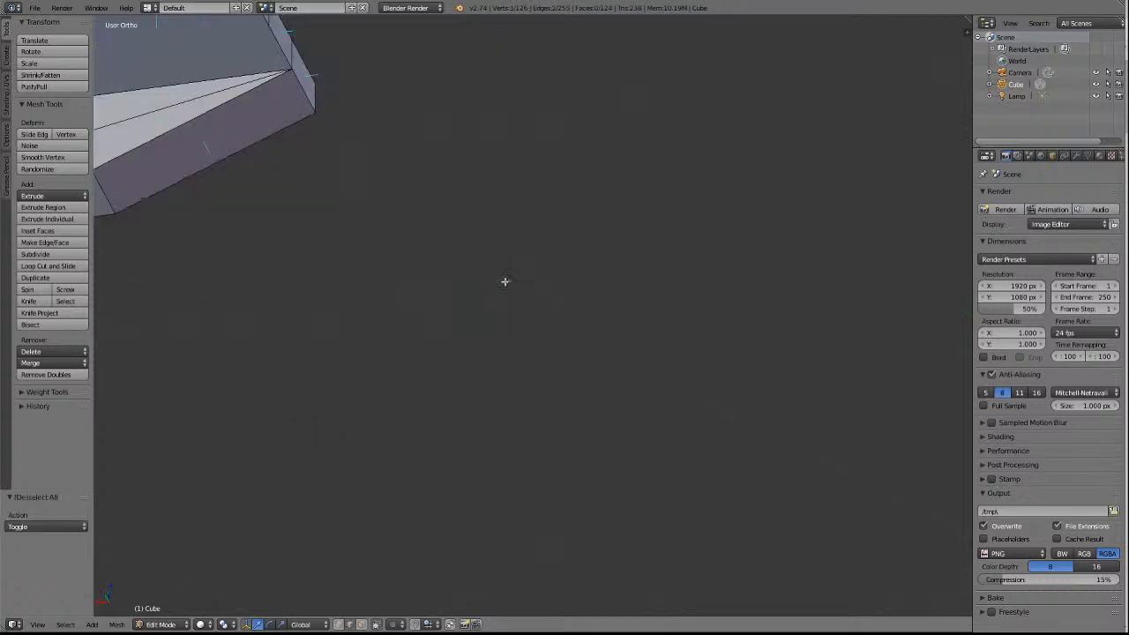
key("KP_Decimal")
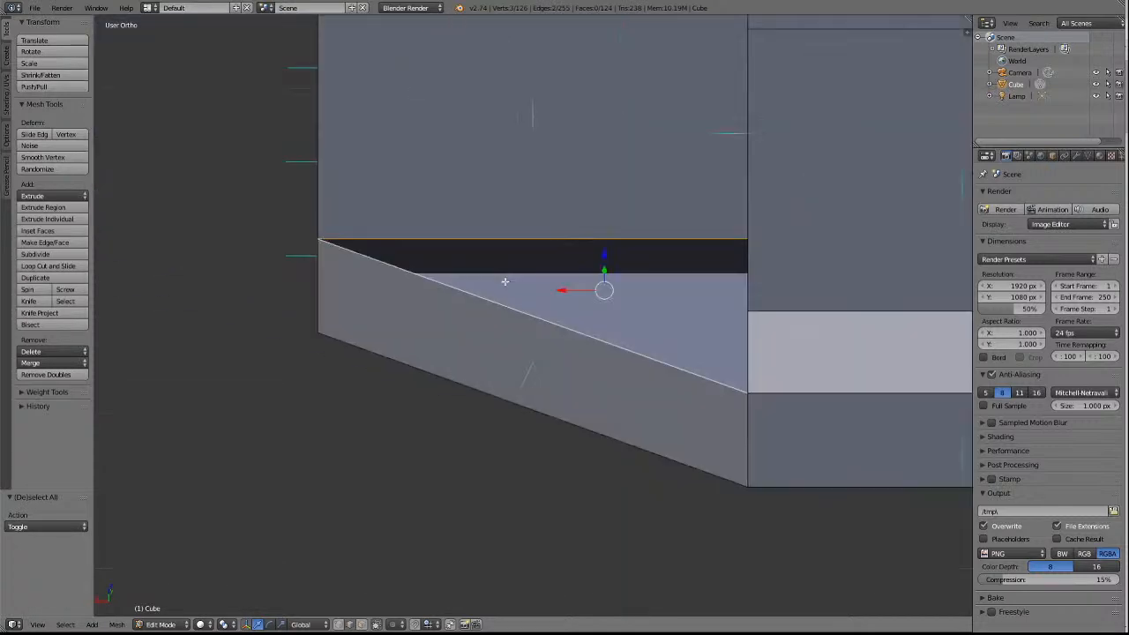
key("KP_4")
key("KP_4")
right_click(726, 315, "shift")
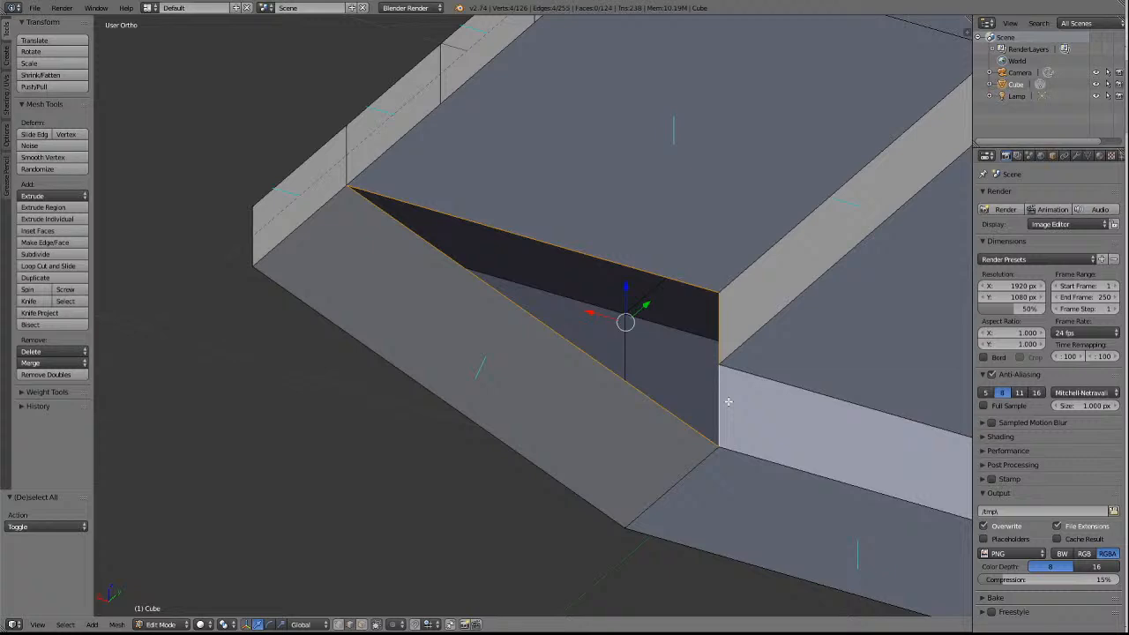
key("alt+f")
scroll(774, 437, "down", 5)
key("a")
scroll(774, 436, "down", 2)
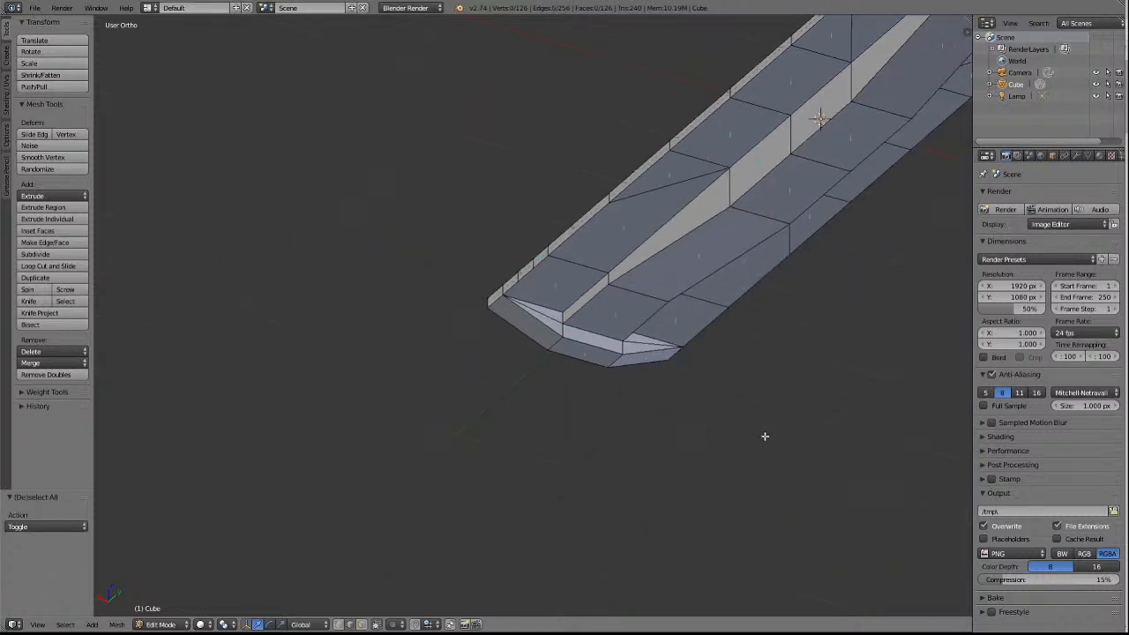
Inspect the closed sill and cross wall at the -Y end from below and above.
scroll(764, 436, "down", 2)
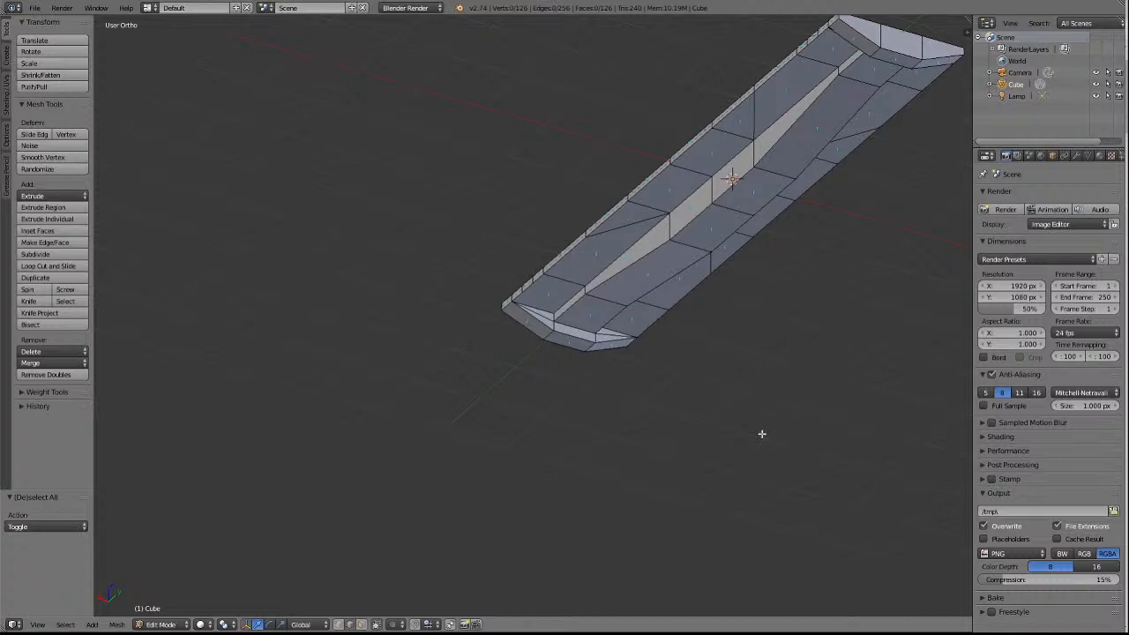
key("KP_4")
key("KP_4")
key("KP_4")
key("KP_4")
key("KP_4")
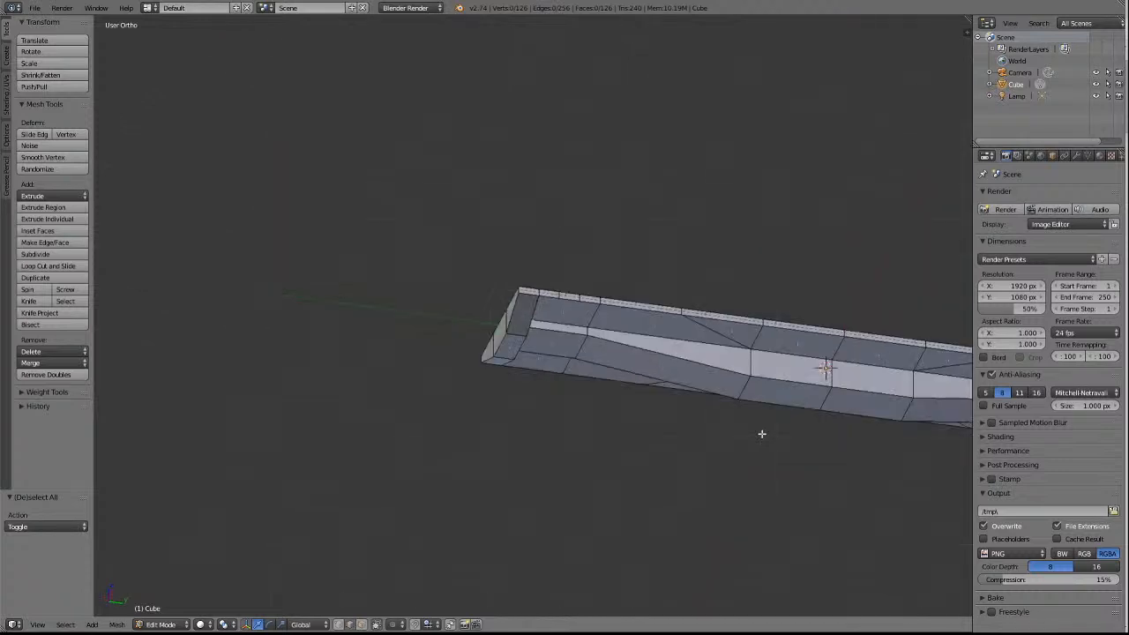
key("KP_8")
key("KP_8")
key("KP_8")
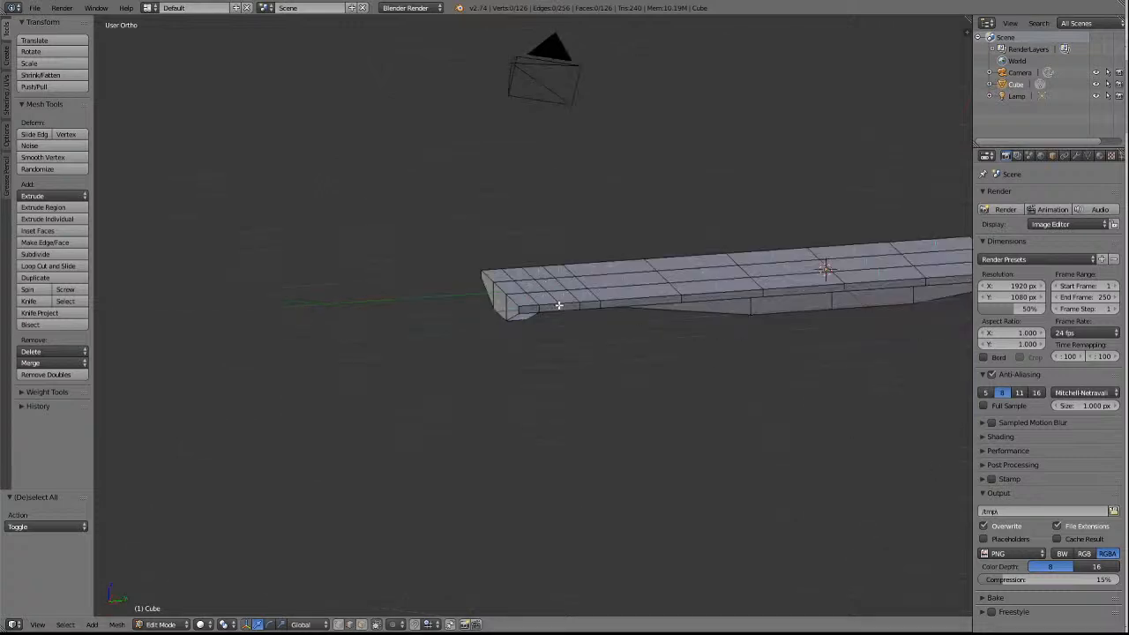
scroll(560, 304, "up", 5)
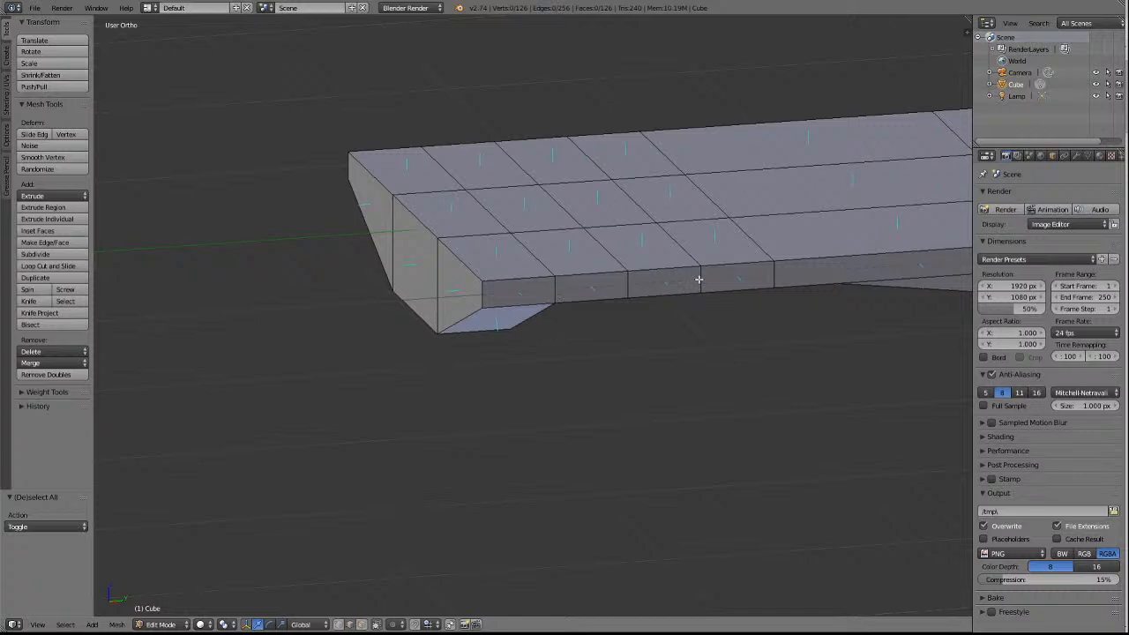
key("KP_2")
key("KP_2")
key("KP_2")
key("KP_2")
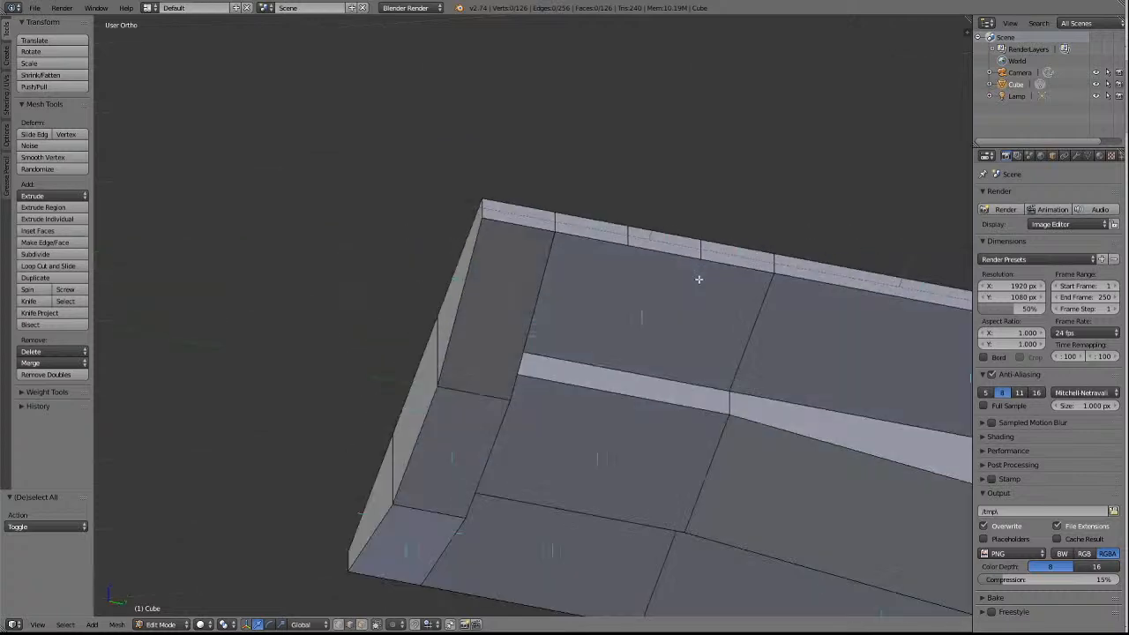
In vertex mode, merge the two extra lower-rim vertices on the +X side of the -Y end into the cross-wall corner vertex using At Last.
left_click(341, 624)
right_click(701, 252)
right_click(629, 245, "shift")
right_click(554, 234, "shift")
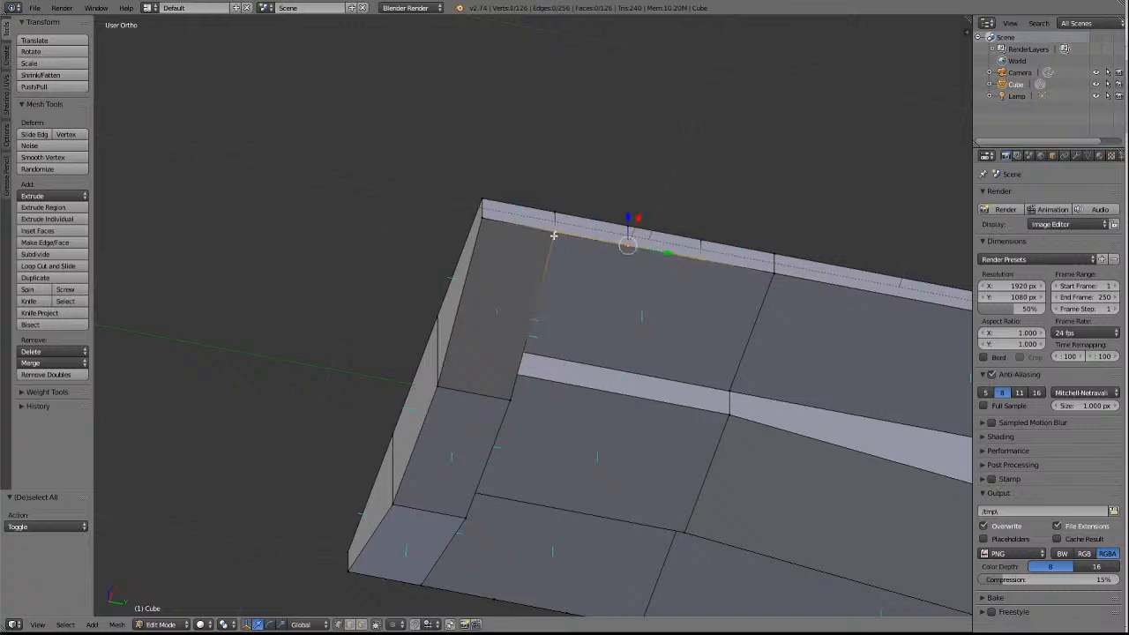
left_click(51, 364)
left_click(50, 392)
key("a")
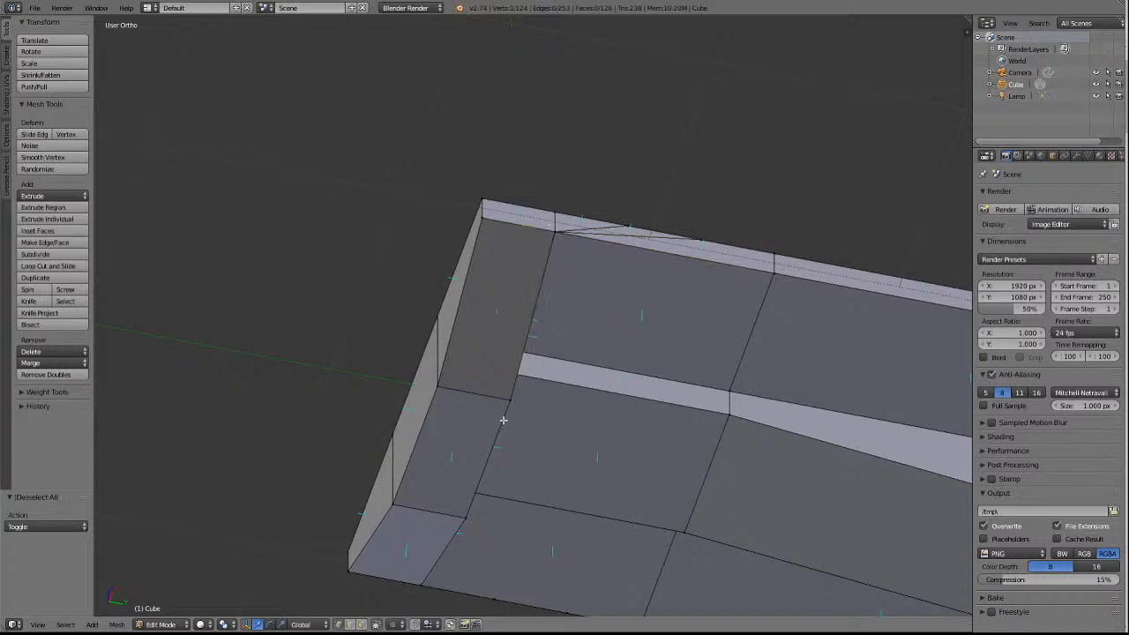
Merge the two extra upper-rim vertices on the +X side of the -Y end into the one above the cross-wall corner, At Last.
right_click(698, 244)
right_click(628, 227, "shift")
right_click(554, 214, "shift")
left_click(37, 367)
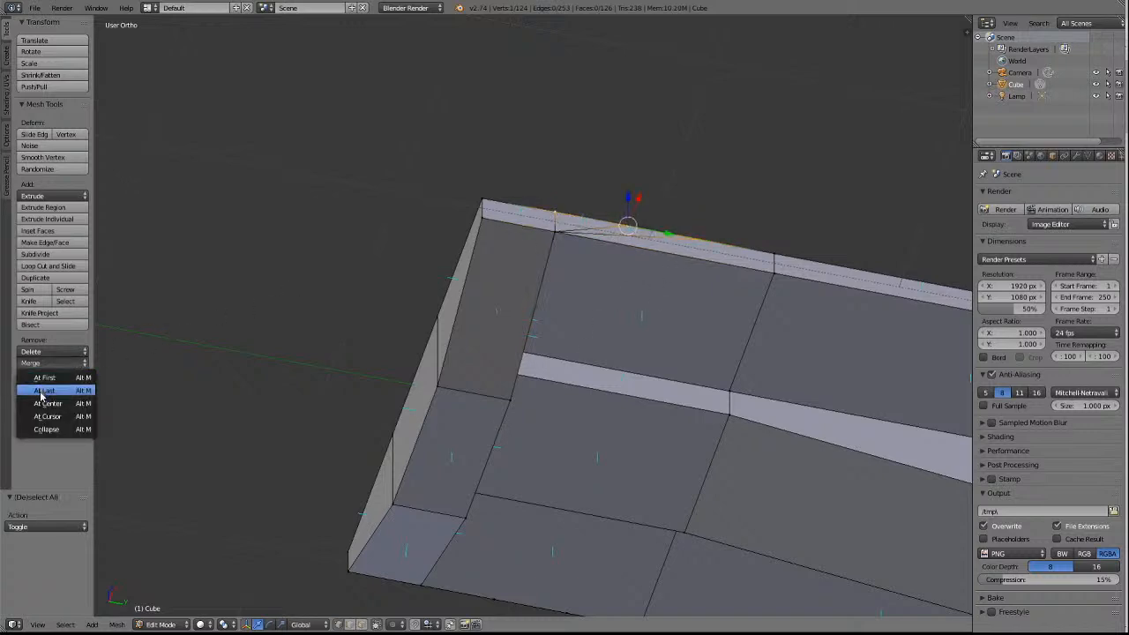
left_click(43, 391)
key("a")
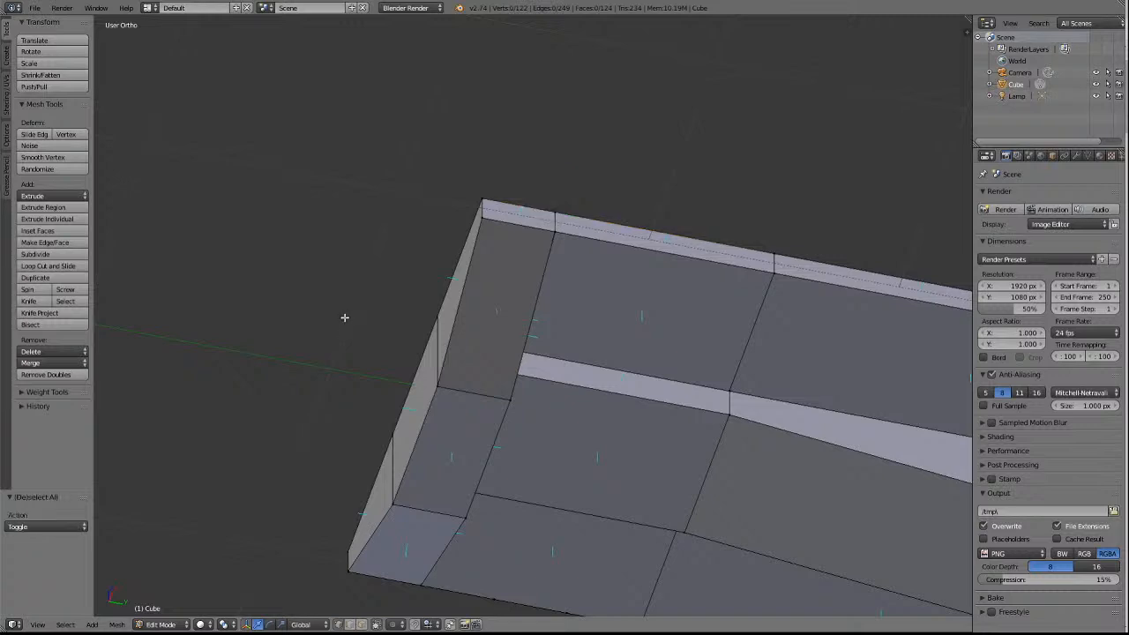
Merge the two extra lower-rim vertices on the -X side of the -Y end into the cross-wall corner vertex, At Last.
scroll(446, 362, "down", 5, "shift")
right_click(567, 468)
right_click(491, 459, "shift")
right_click(422, 441, "shift")
left_click(48, 363)
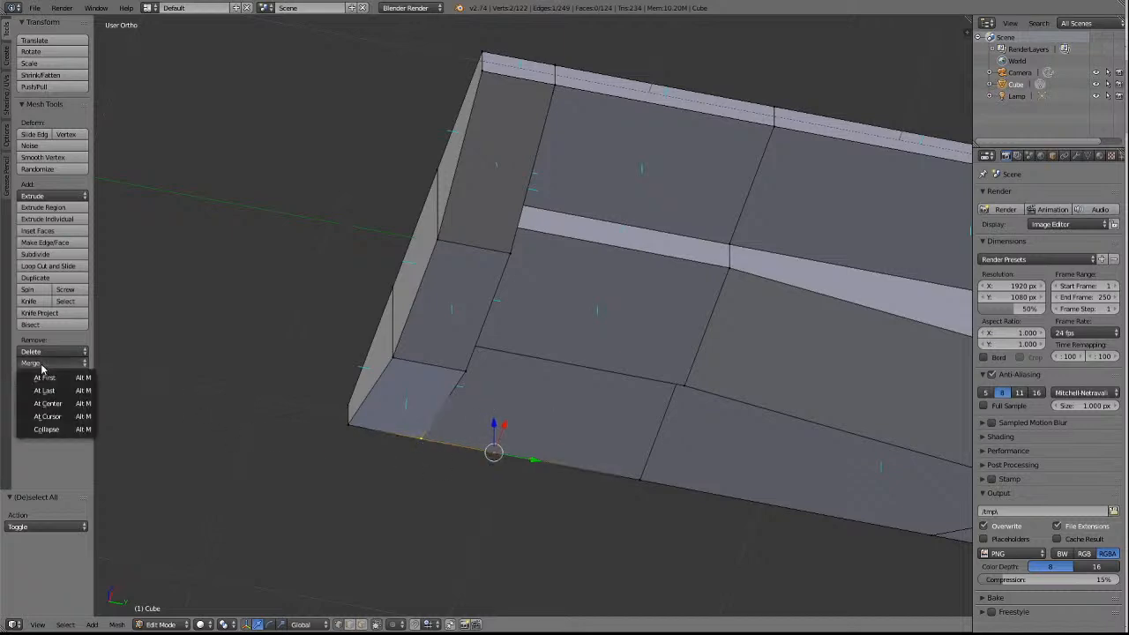
left_click(49, 390)
key("a")
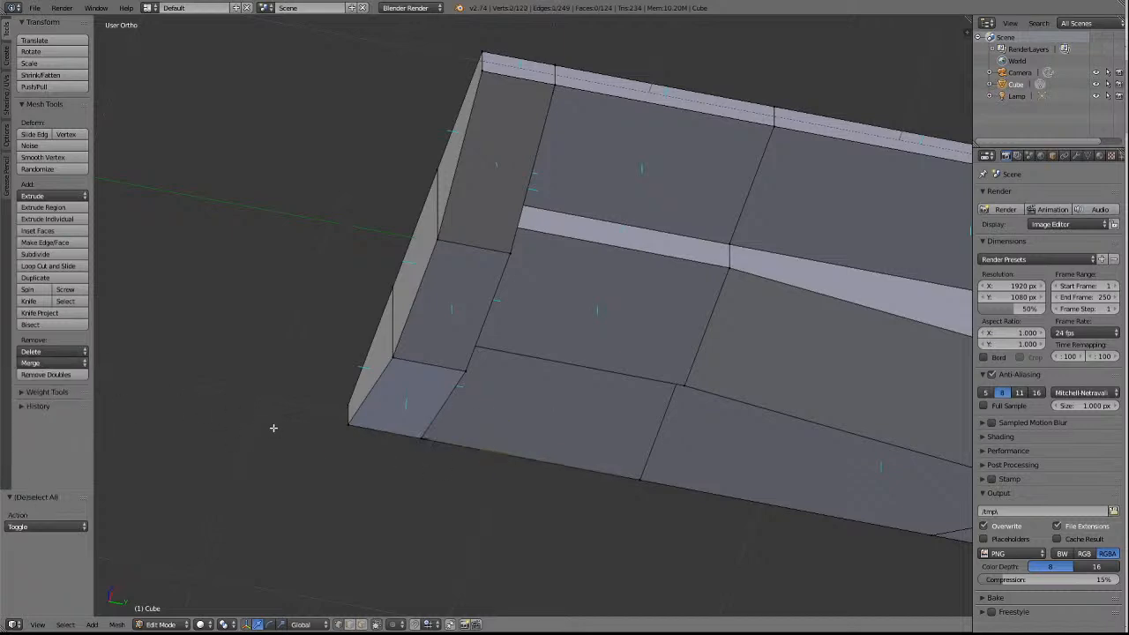
Merge the two extra upper-rim vertices on the -X side of the -Y end into the one nearest the end, At Last.
key("KP_4")
key("KP_4")
key("KP_4")
key("KP_4")
key("KP_4")
key("KP_4")
key("KP_4")
key("KP_4")
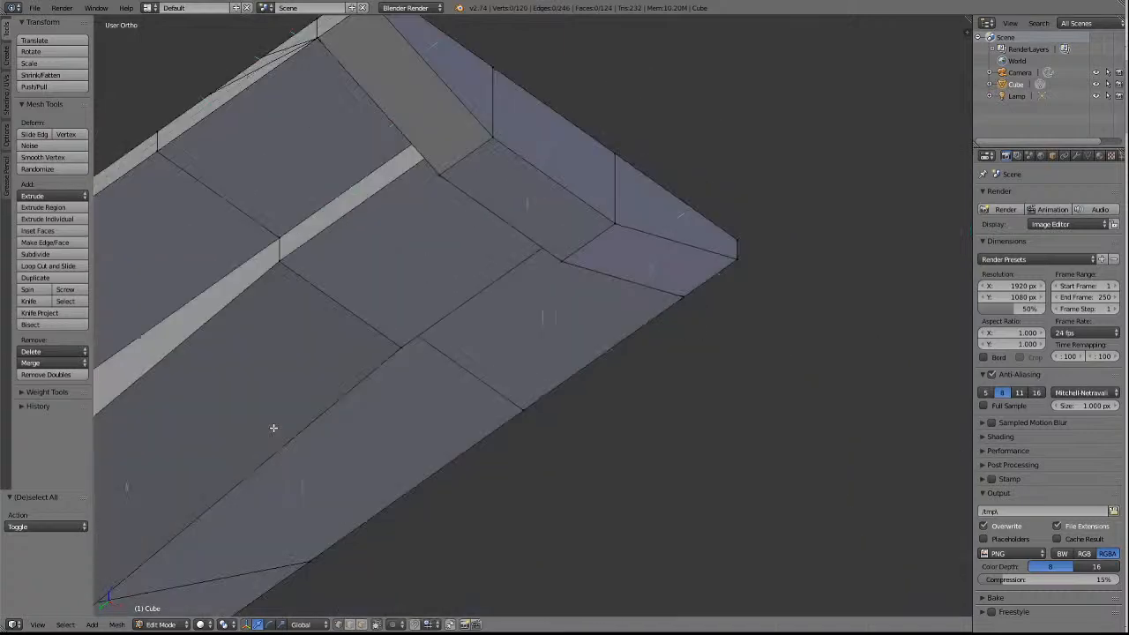
key("KP_2")
key("KP_2")
key("KP_2")
key("KP_2")
key("KP_2")
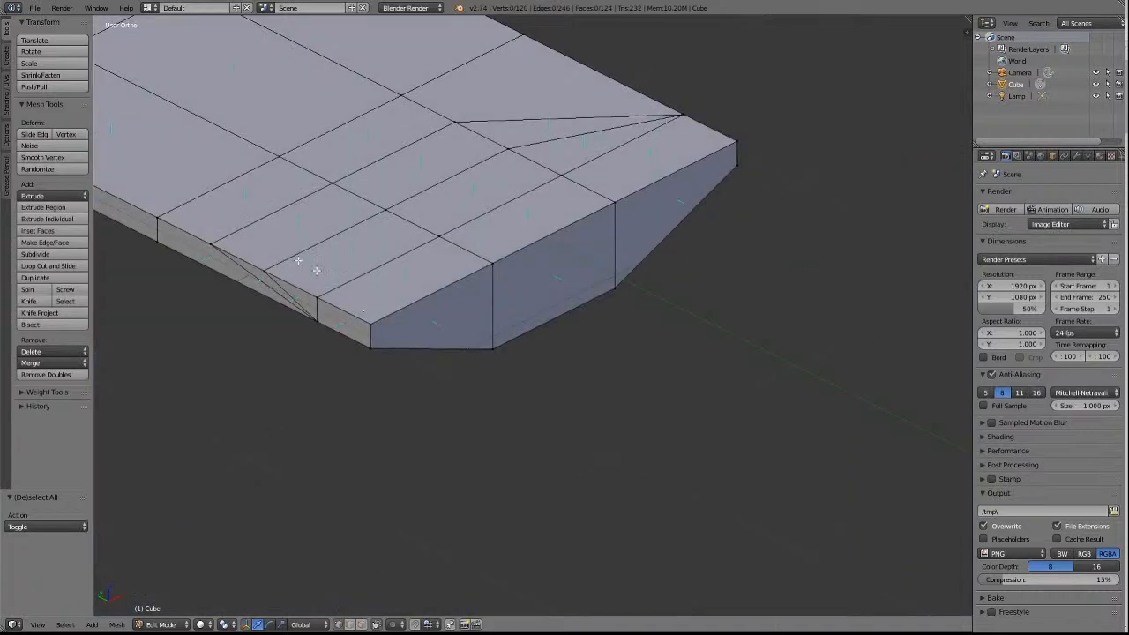
right_click(217, 245)
right_click(264, 272, "shift")
right_click(316, 298, "shift")
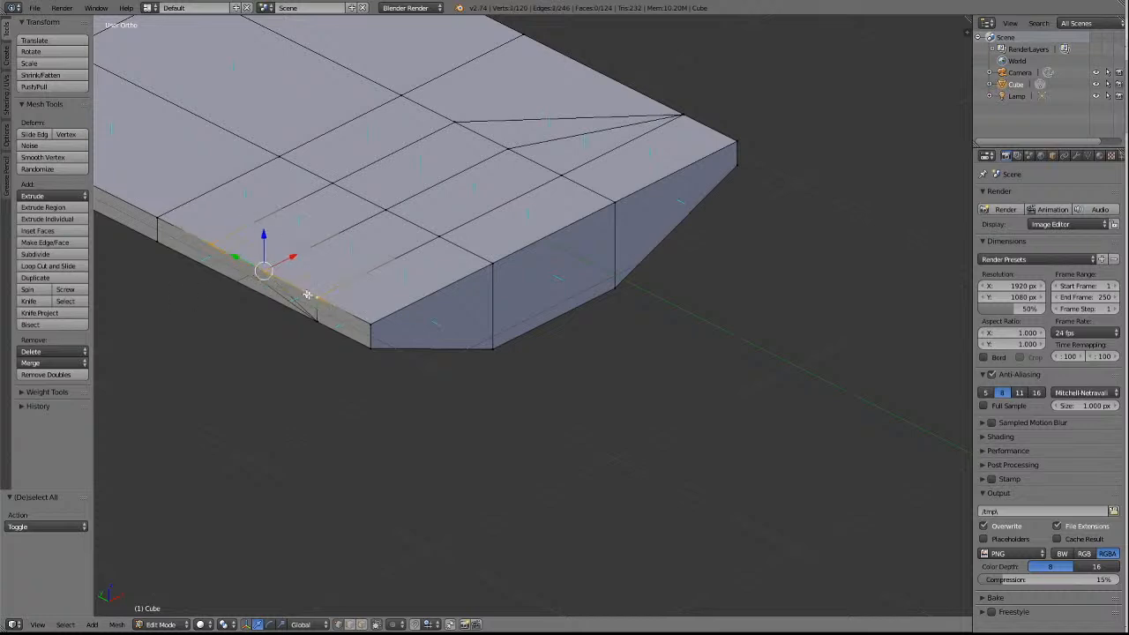
left_click(40, 364)
left_click(44, 390)
key("a")
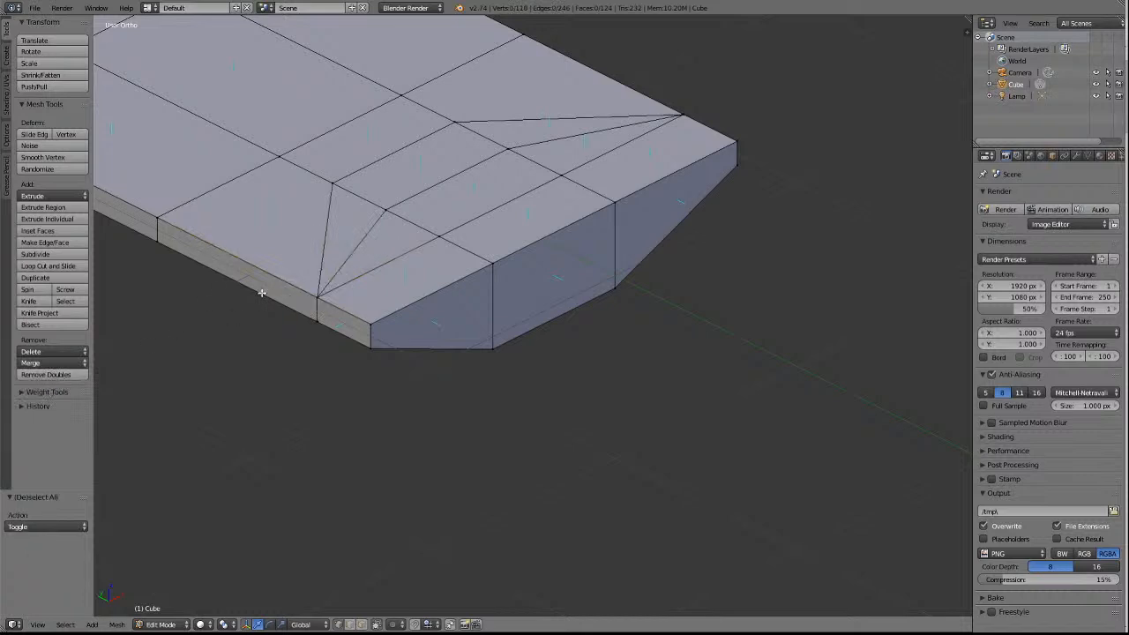
On the top face's -X inner row, merge the two extra vertices at the -Y end into the one on the last cross line, At Last.
right_click(365, 181)
right_click(385, 216, "shift")
right_click(438, 238, "shift")
left_click(40, 362)
left_click(49, 382)
key("a")
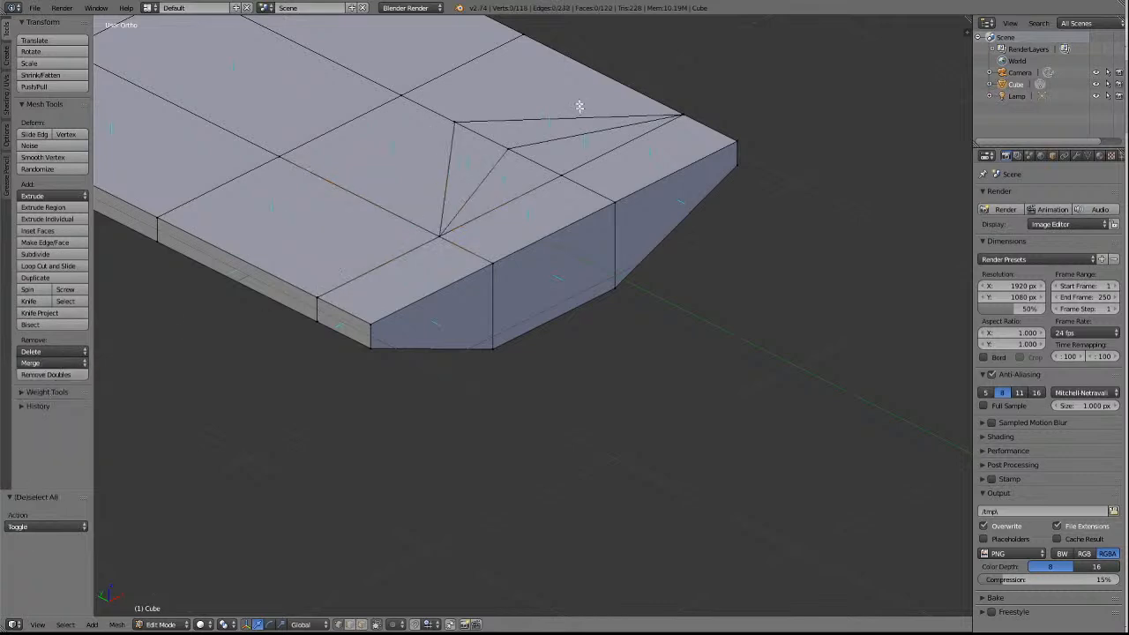
Merge the two extra vertices of the top face's +X inner row at the -Y end into the last cross-line vertex and clear the selection.
right_click(457, 122)
right_click(571, 183, "shift")
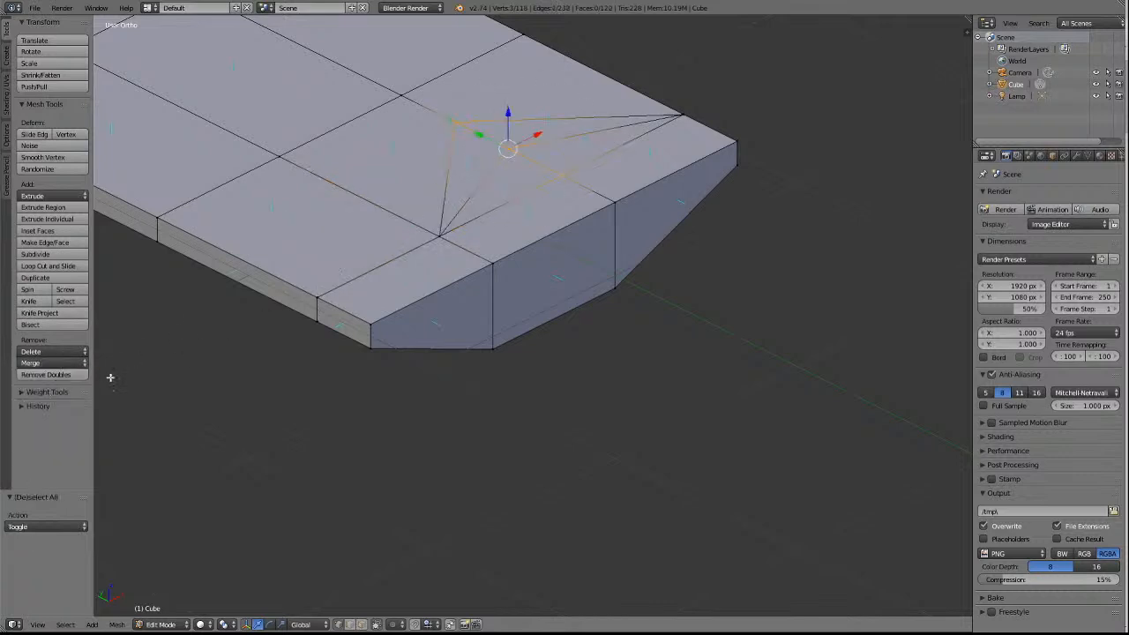
left_click(51, 363)
left_click(57, 390)
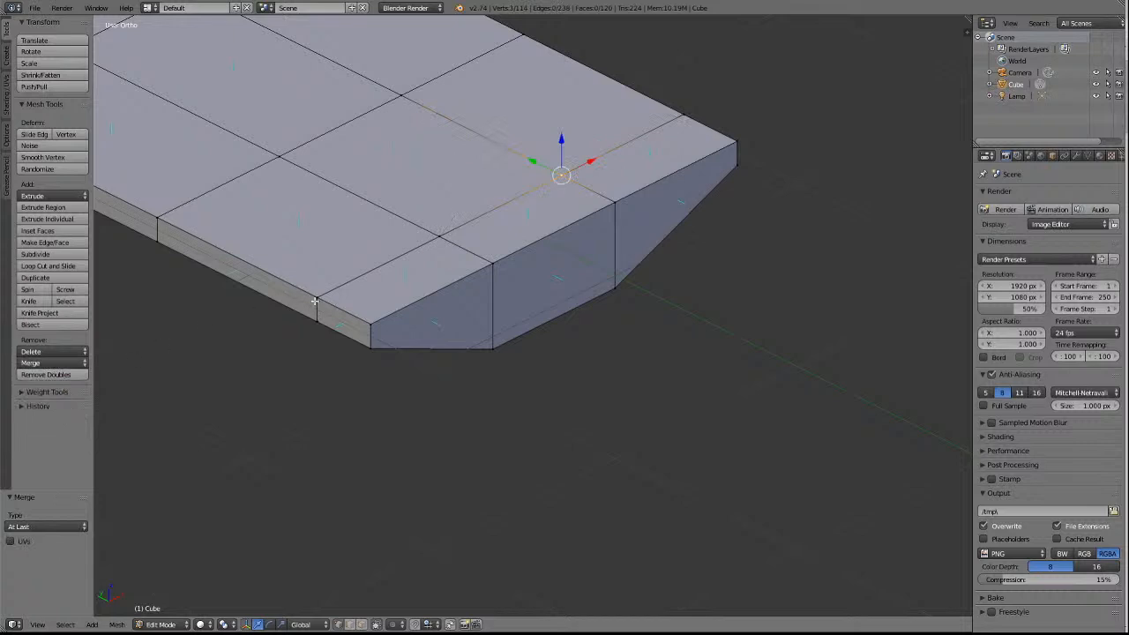
key("a")
At the +Y end, merge the two extra lower-rim vertices on the -X side into the cross-wall corner vertex using At Last.
scroll(318, 291, "down", 4)
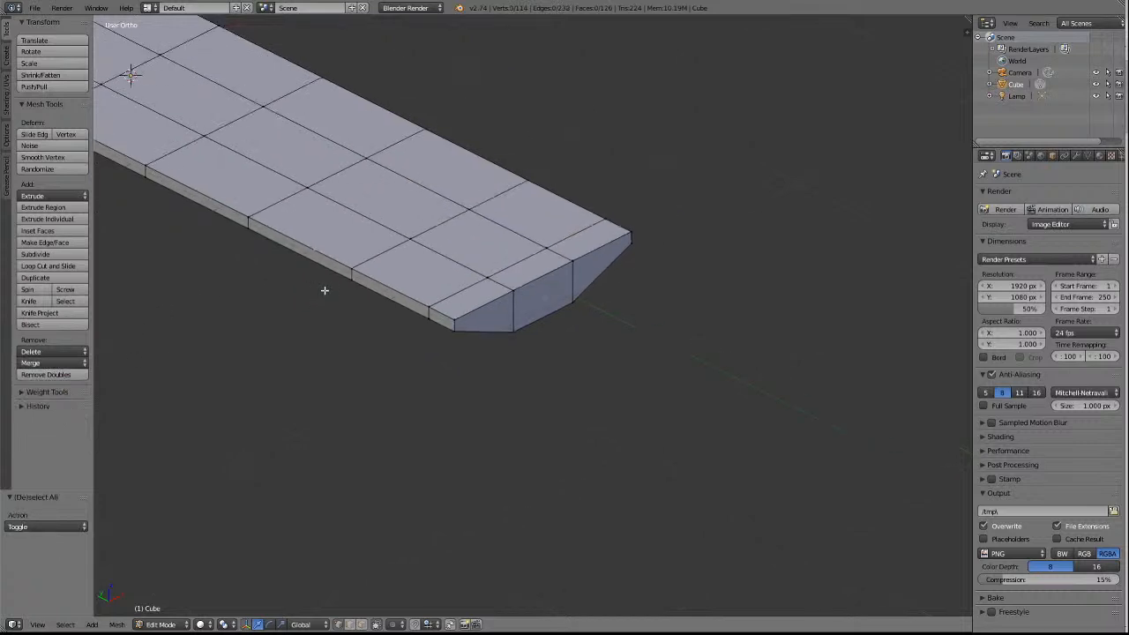
key("KP_2")
key("KP_2")
key("KP_2")
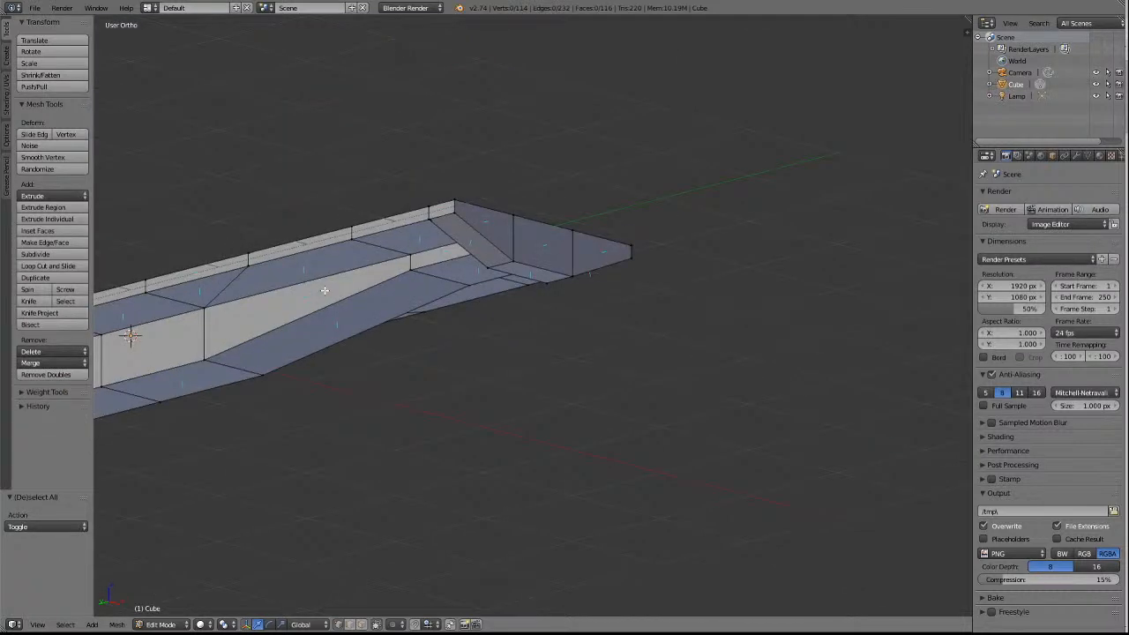
key("KP_4")
key("KP_4")
key("KP_4")
key("KP_4")
key("KP_4")
key("KP_4")
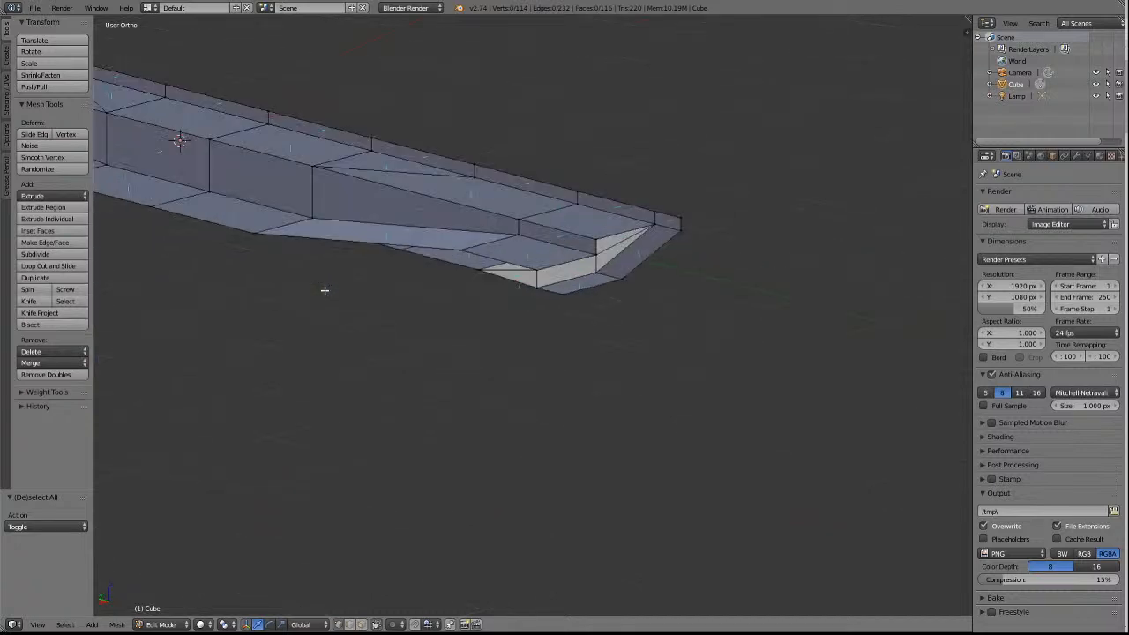
scroll(331, 209, "down", 5)
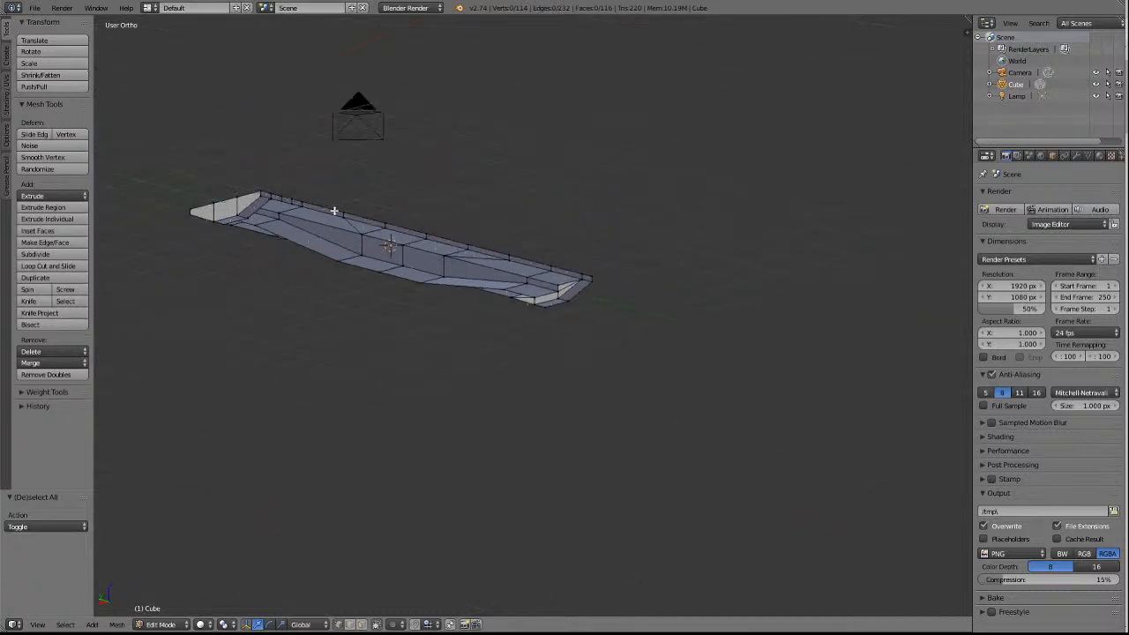
right_click(290, 201)
key("KP_Decimal")
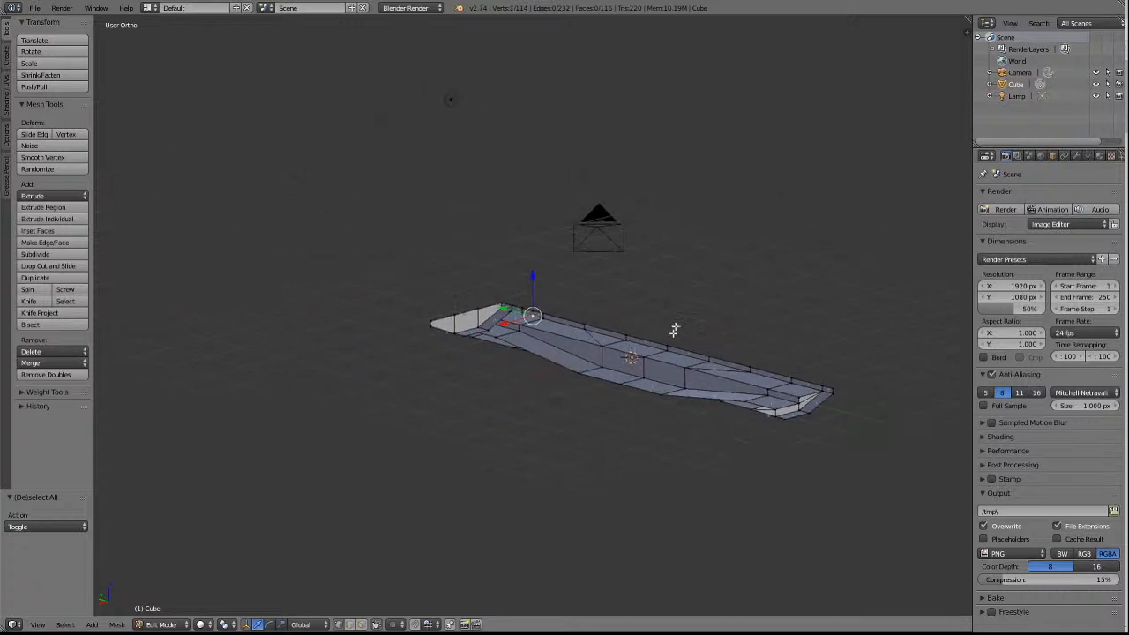
scroll(508, 289, "up", 8)
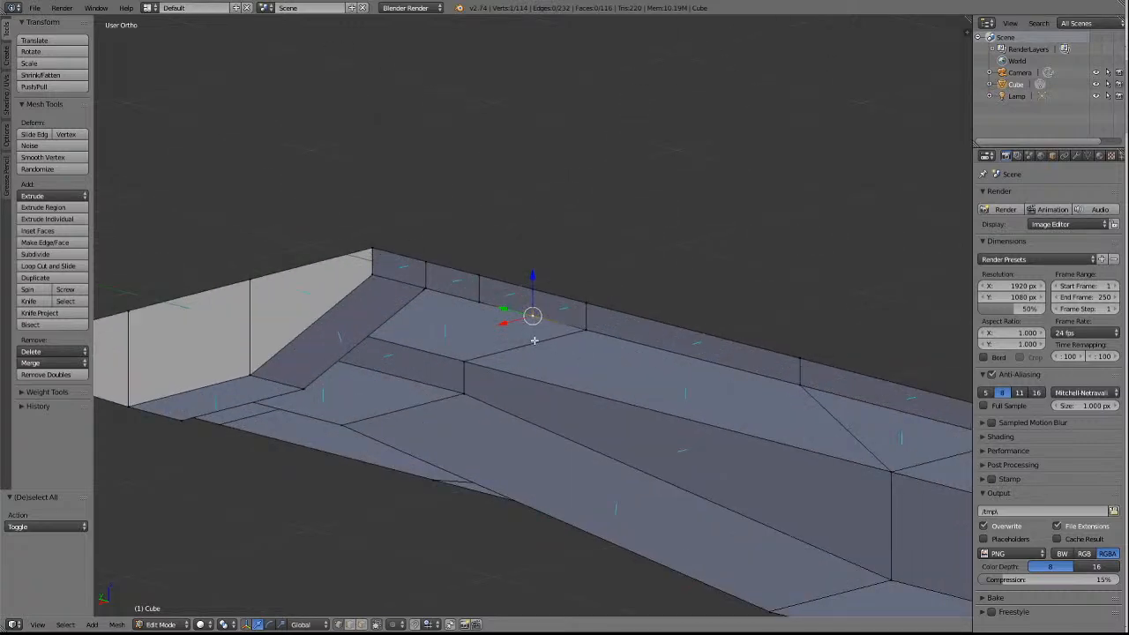
right_click(489, 308)
right_click(423, 291, "shift")
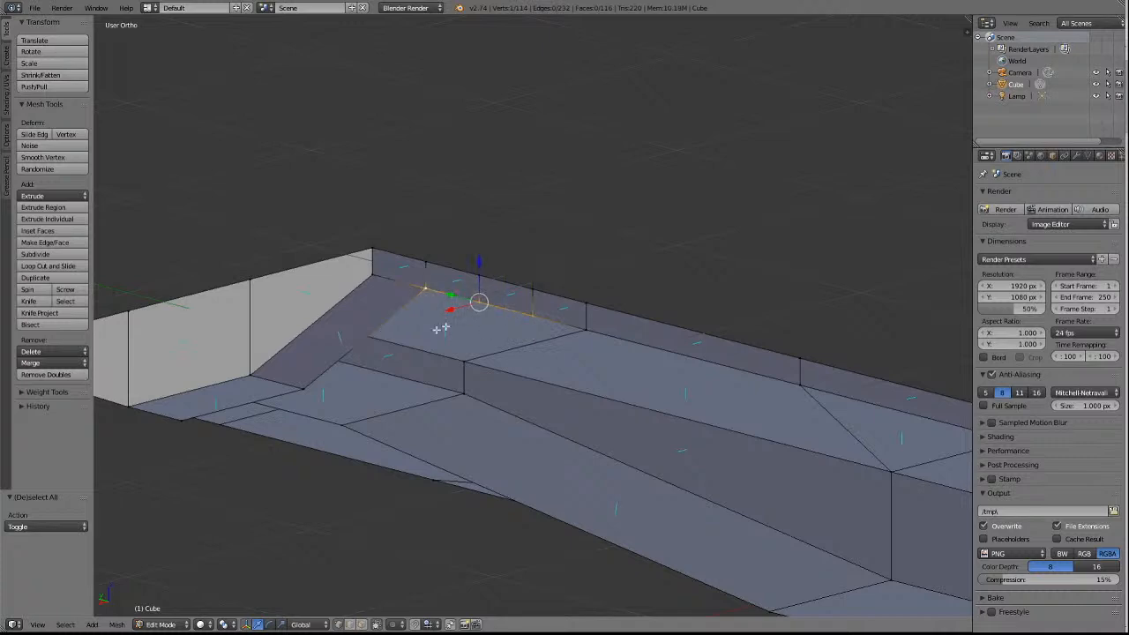
left_click(45, 362)
left_click(46, 391)
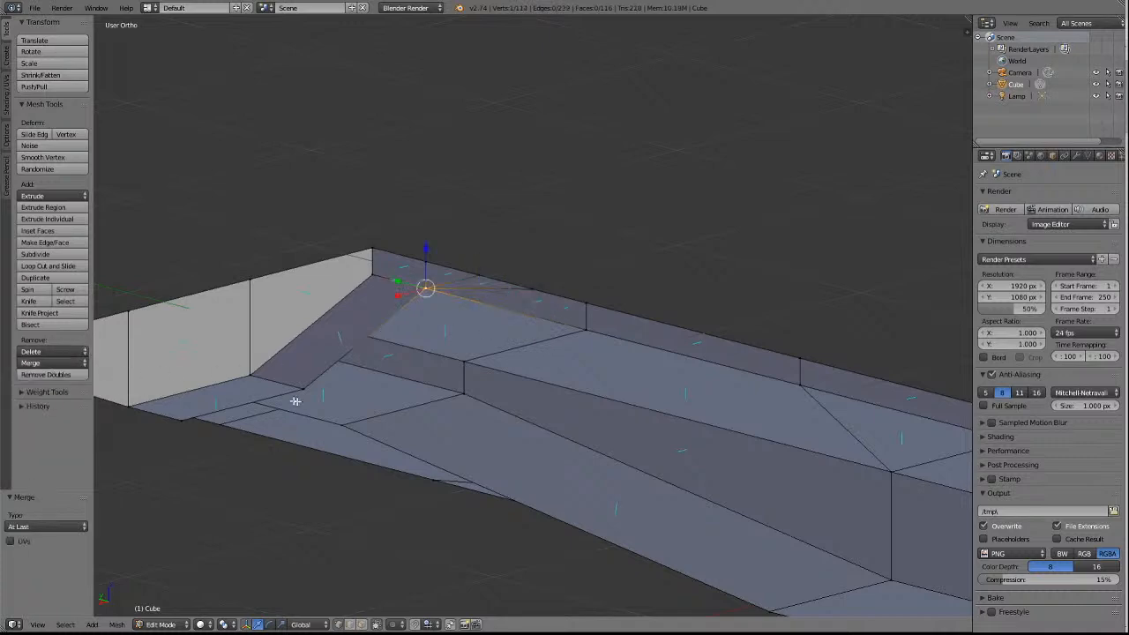
key("a")
Merge the two extra upper-rim vertices on the -X side of the +Y end into the one above the cross-wall corner, At Last.
right_click(527, 289)
right_click(485, 267, "shift")
right_click(422, 265, "shift")
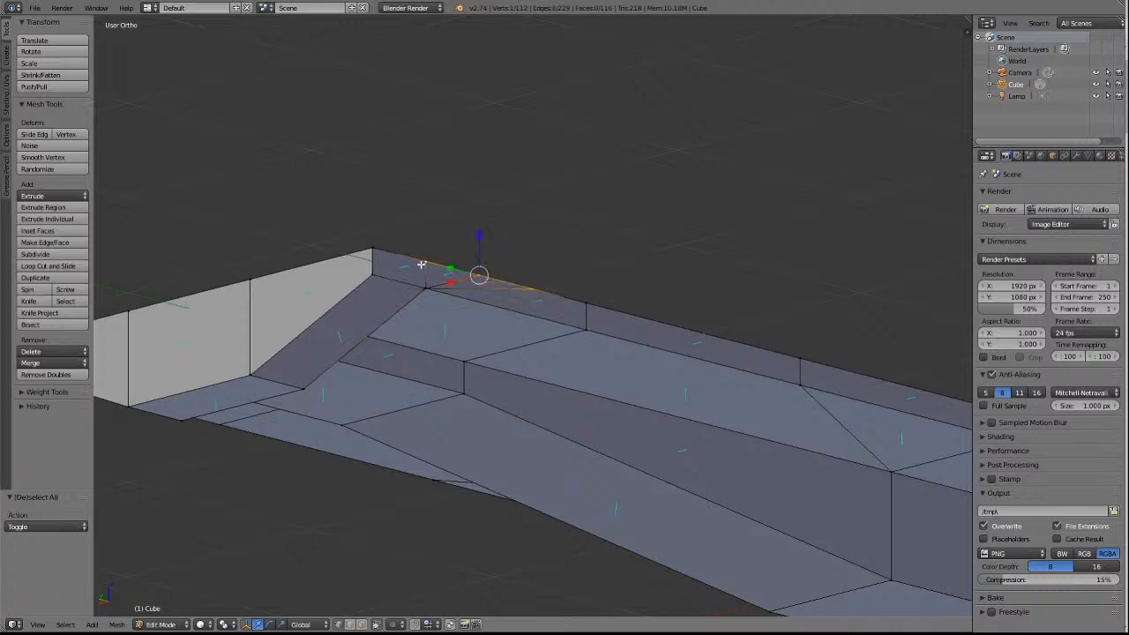
left_click(46, 363)
left_click(42, 390)
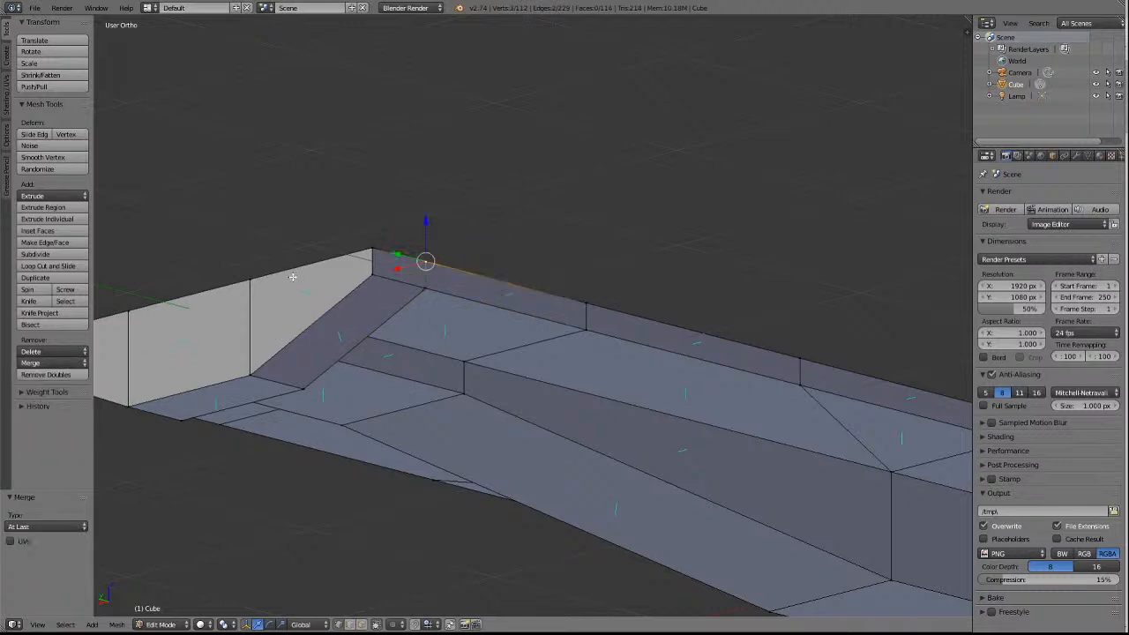
key("a")
Merge the two extra lower-rim vertices on the +X side of the +Y end into the cross-wall corner vertex, At Last.
key("KP_4")
key("KP_4")
key("KP_4")
key("KP_4")
key("KP_4")
key("KP_4")
key("KP_4")
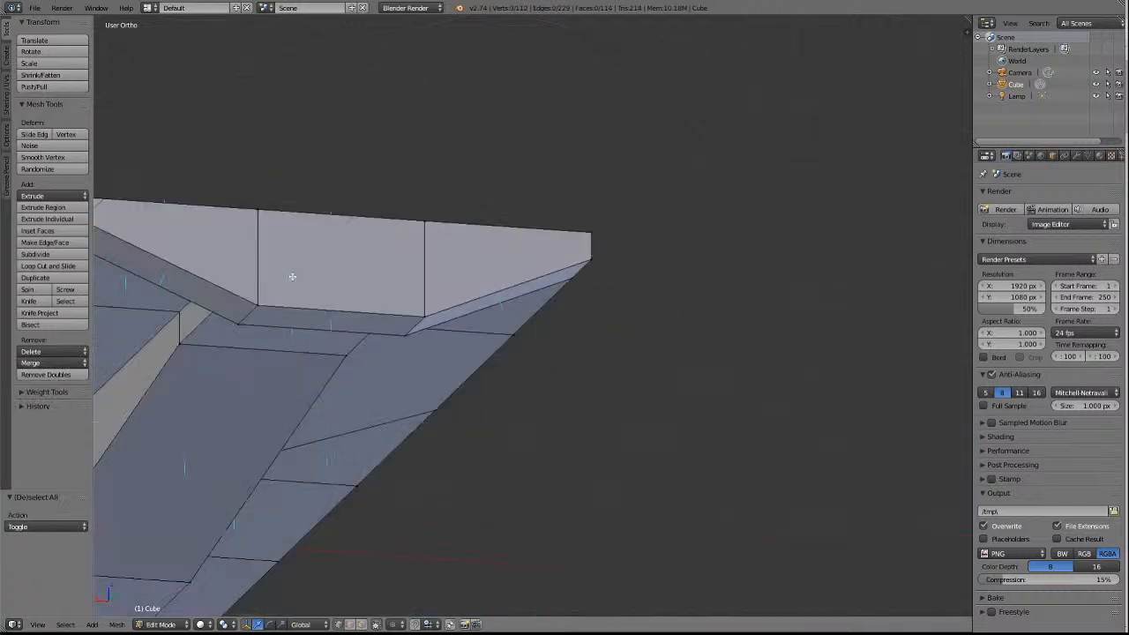
key("KP_4")
key("KP_4")
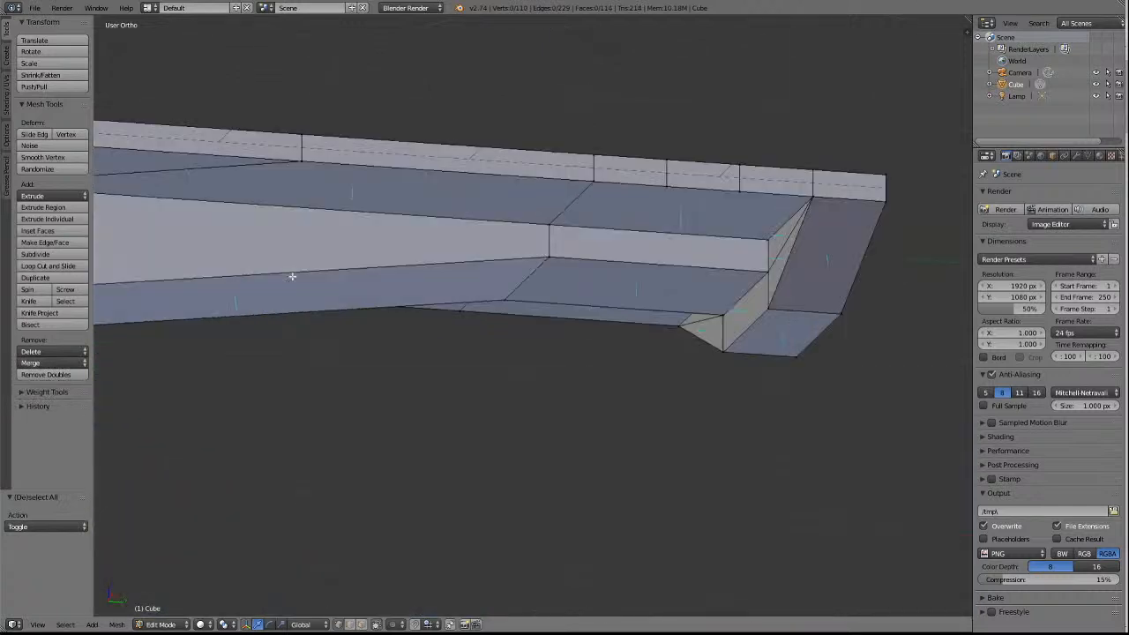
right_click(667, 189)
right_click(744, 200, "shift")
right_click(829, 200, "shift")
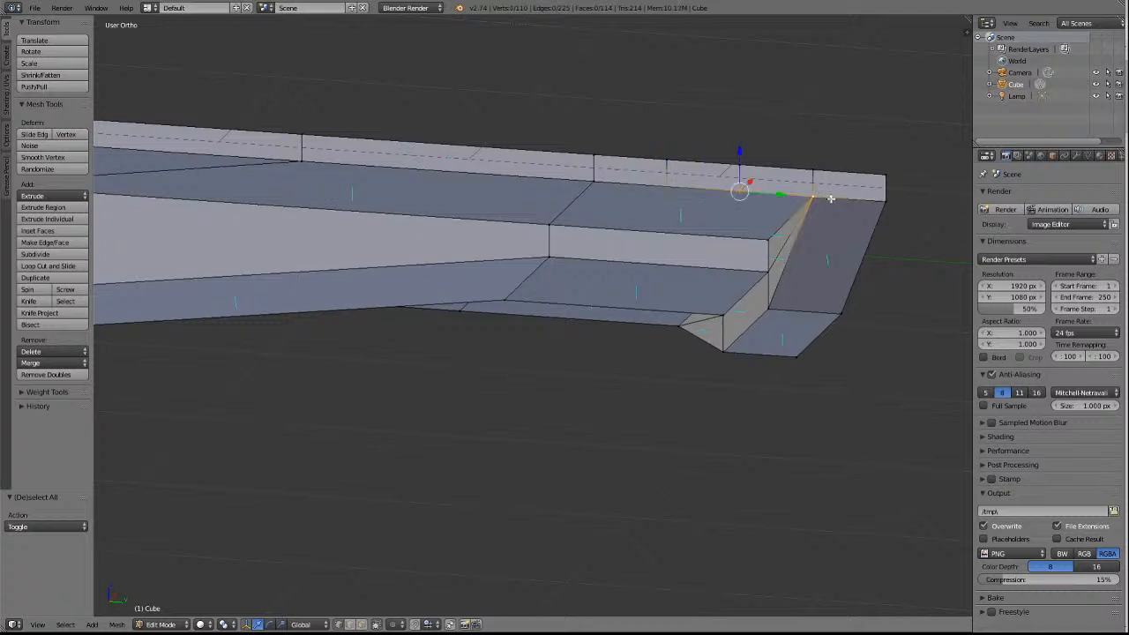
left_click(53, 362)
left_click(46, 388)
key("a")
Merge the two extra upper-rim vertices on the +X side of the +Y end into the one above the cross-wall corner, At Last.
right_click(668, 160)
right_click(733, 162, "shift")
right_click(810, 162, "shift")
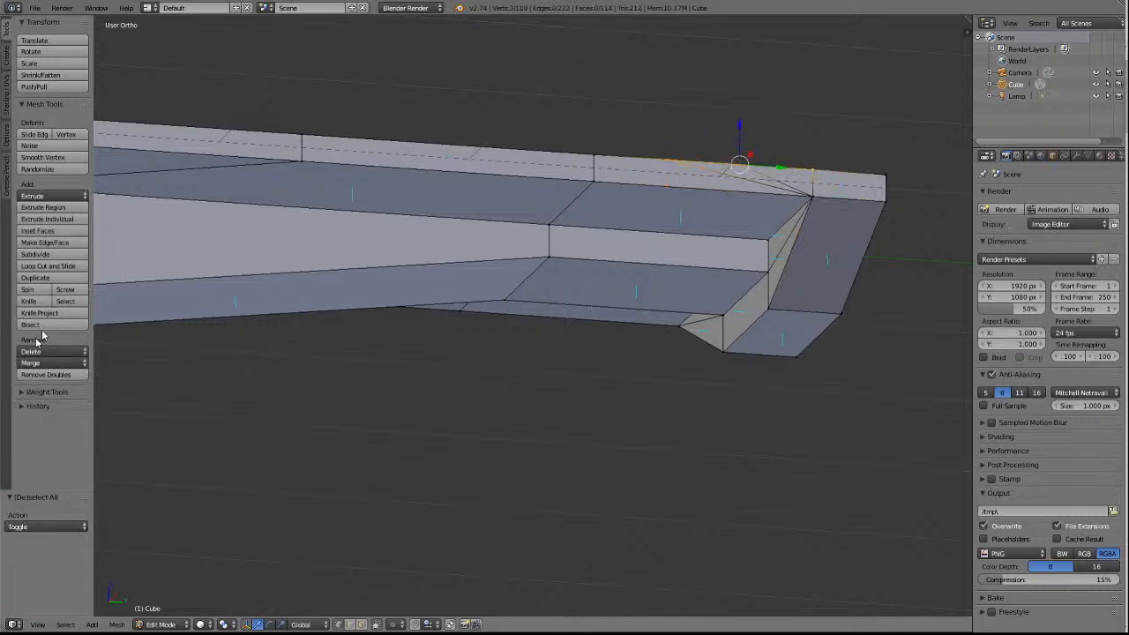
left_click(30, 362)
left_click(46, 390)
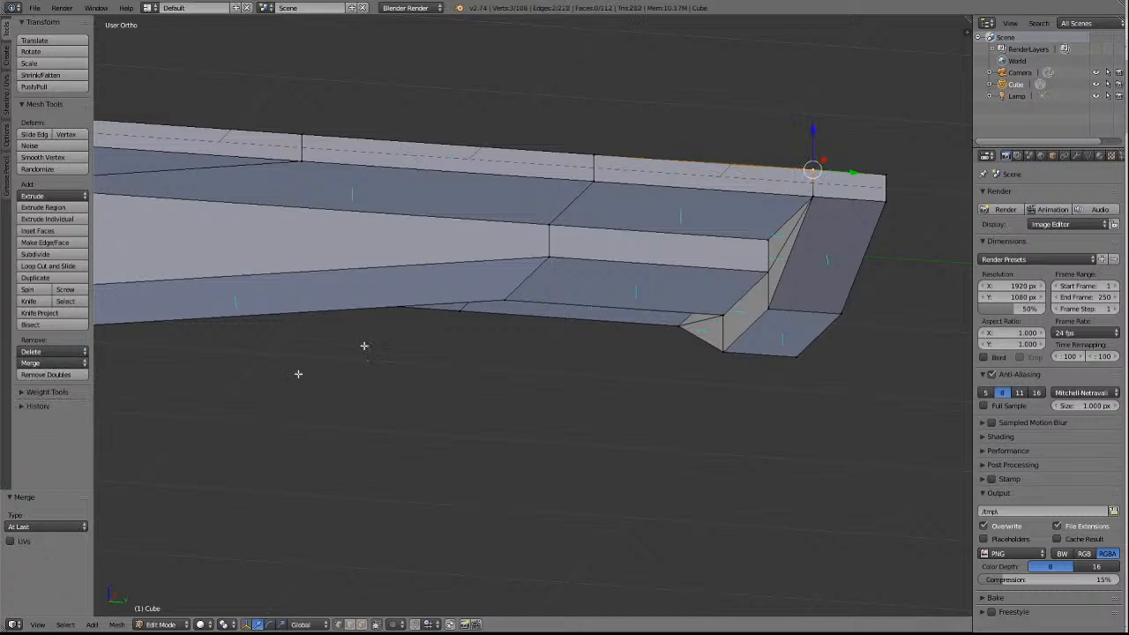
key("a")
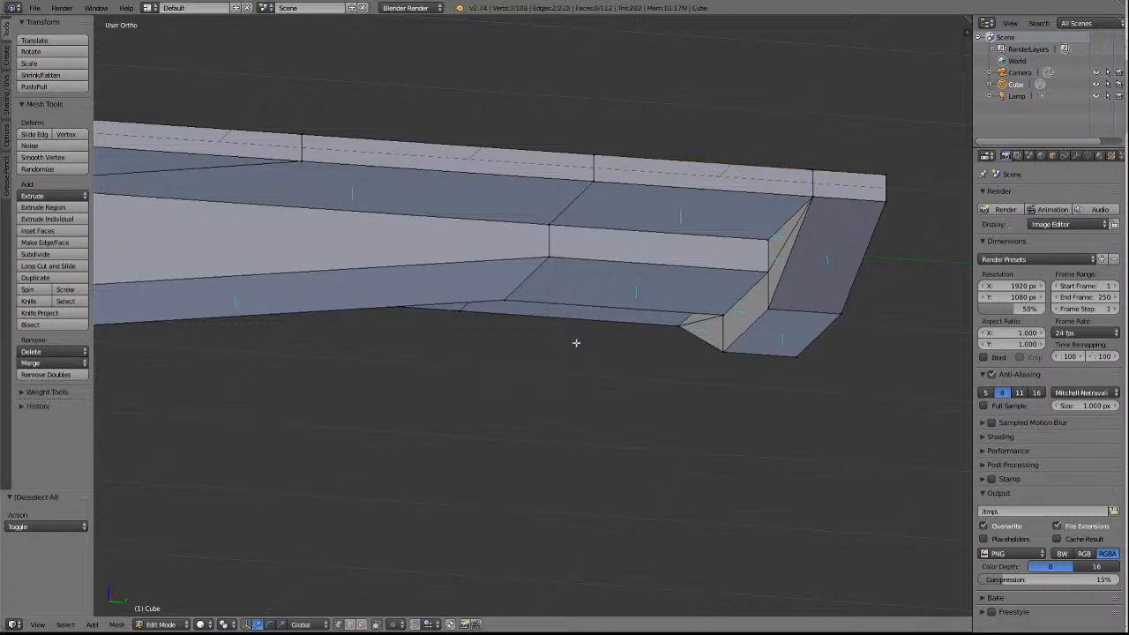
On the top face's +X inner row, merge the two extra vertices at the +Y end into the one on the last cross line, At Last.
key("KP_8")
key("KP_8")
key("KP_8")
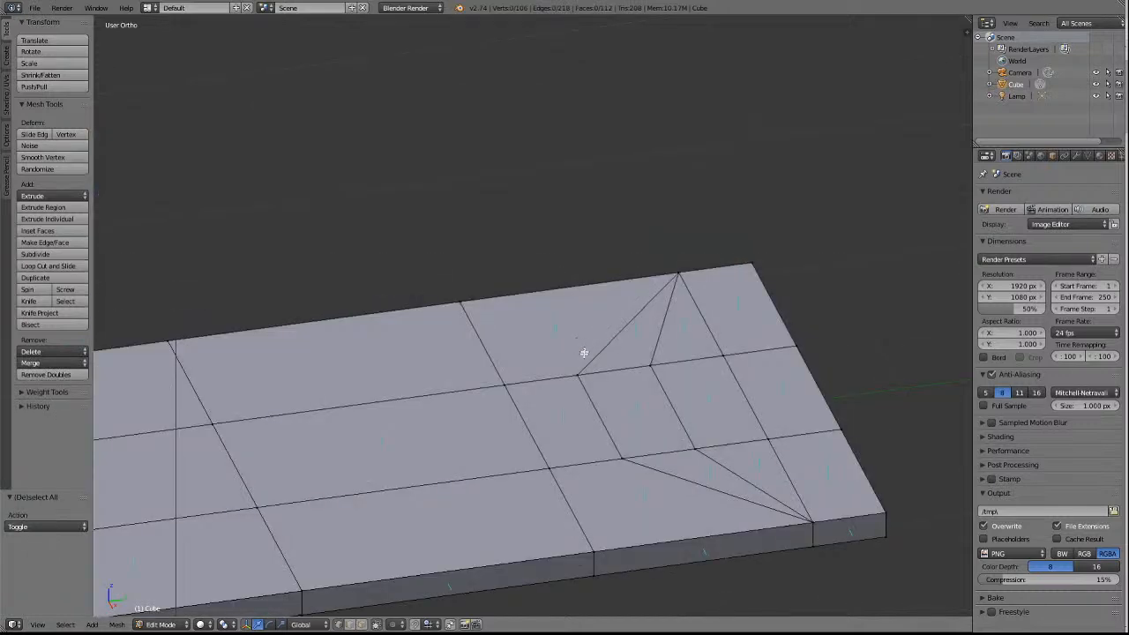
right_click(623, 460)
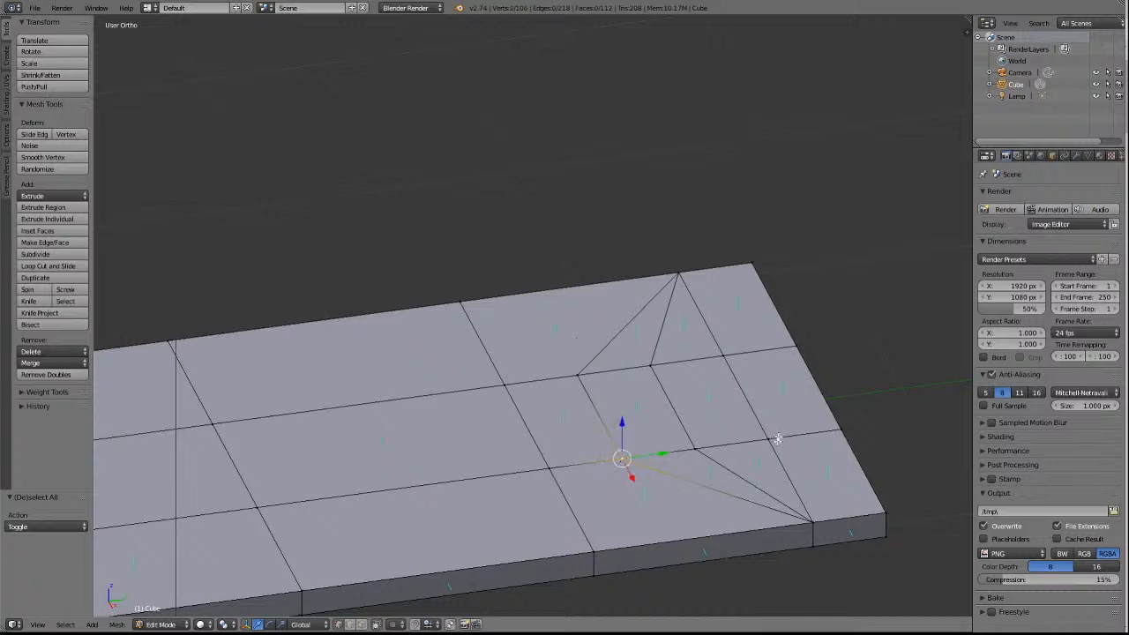
right_click(695, 449, "shift")
right_click(767, 438, "shift")
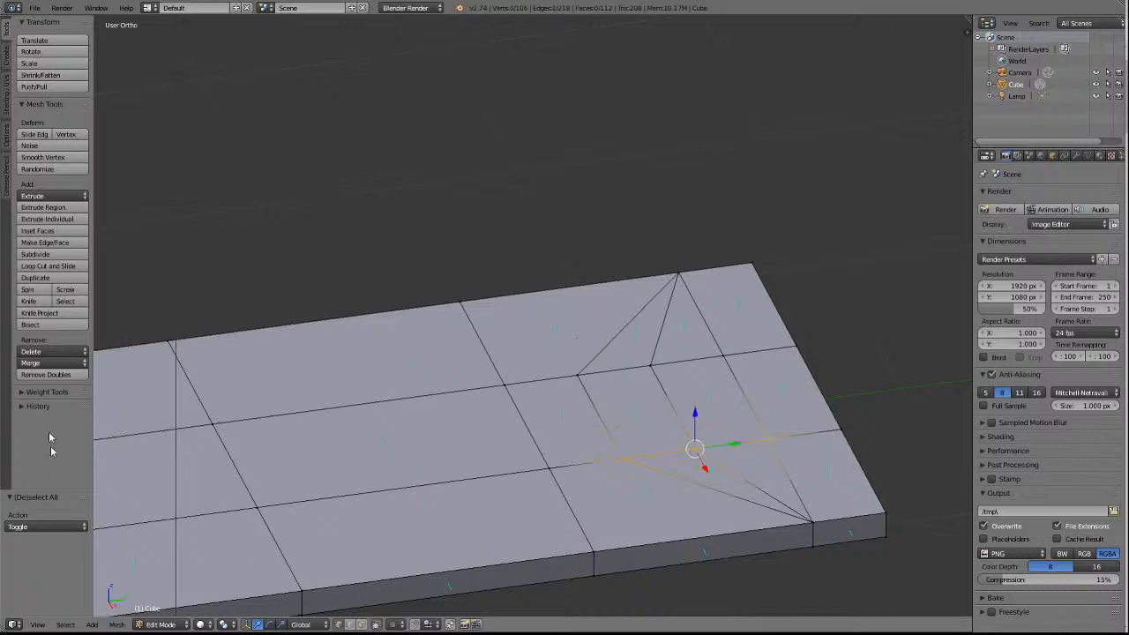
left_click(44, 366)
left_click(46, 392)
key("a")
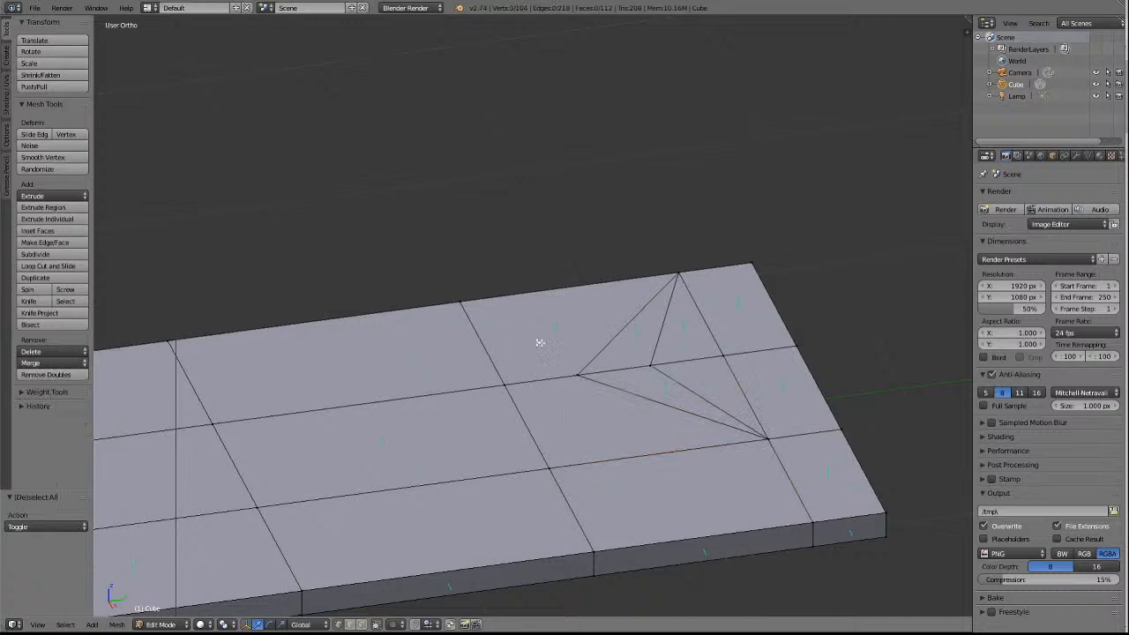
Merge the two extra vertices of the top face's -X inner row at the +Y end into the last cross-line vertex, At Last.
right_click(578, 375)
right_click(650, 364, "shift")
right_click(723, 356, "shift")
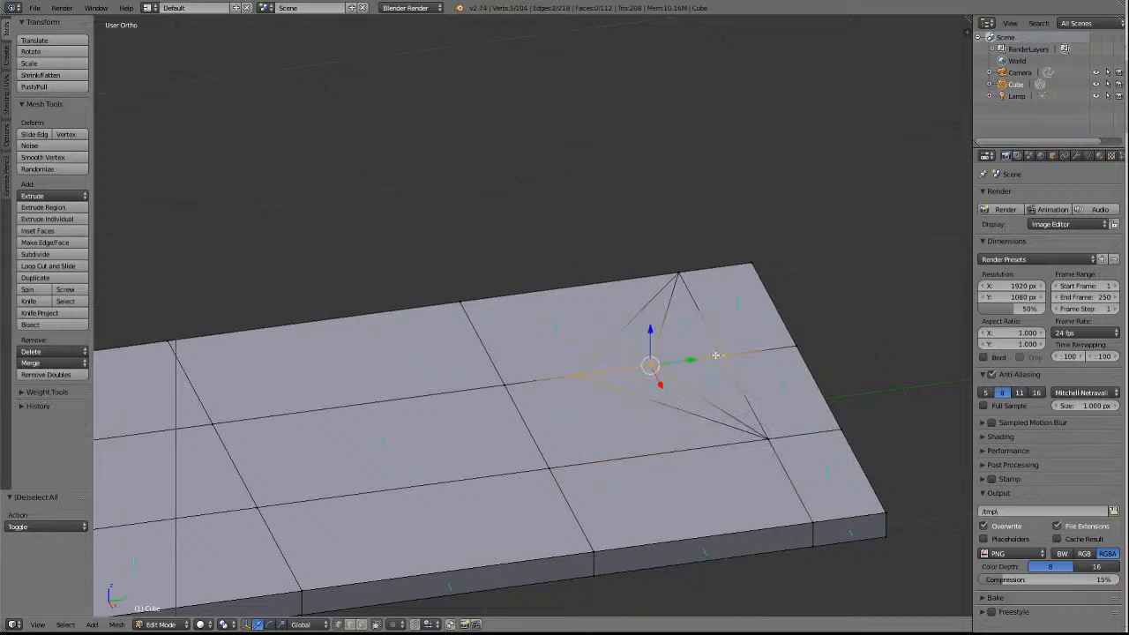
left_click(44, 364)
left_click(46, 393)
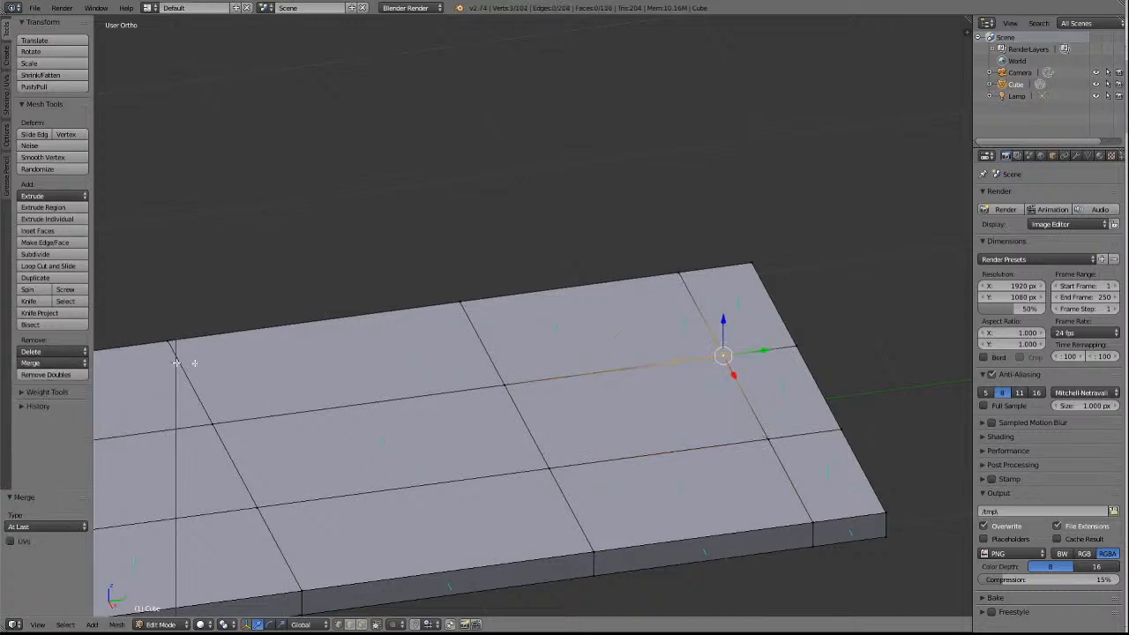
Remove doubles across the whole underframe mesh with a merge distance of 0.0001, and clear the selection.
key("a")
scroll(403, 391, "down", 5)
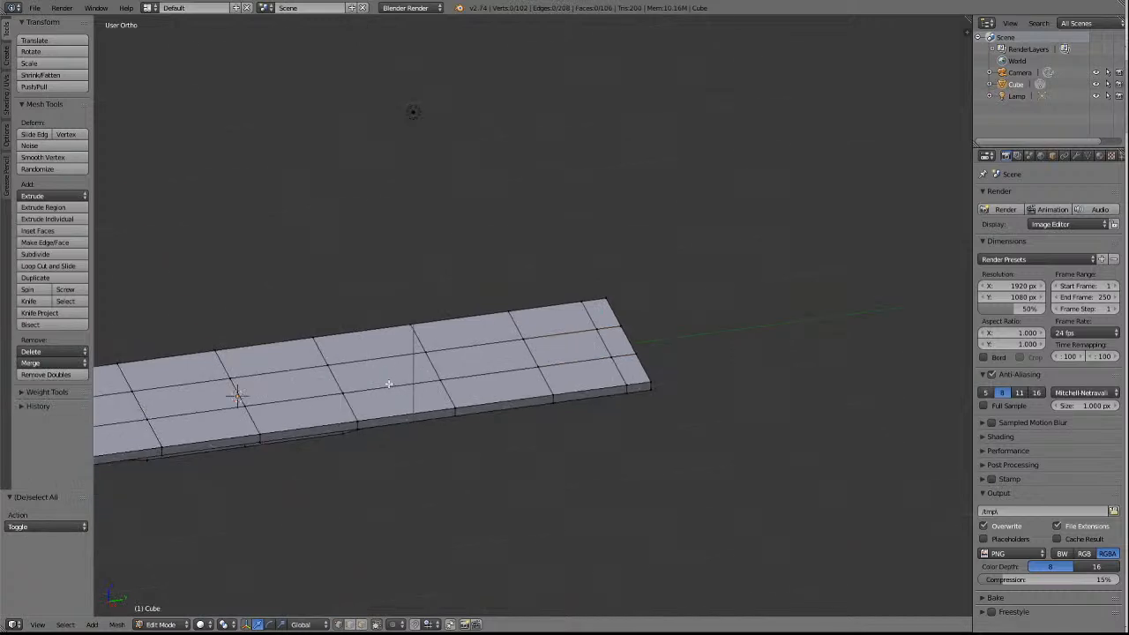
key("KP_2")
key("KP_2")
key("KP_2")
key("KP_2")
key("KP_2")
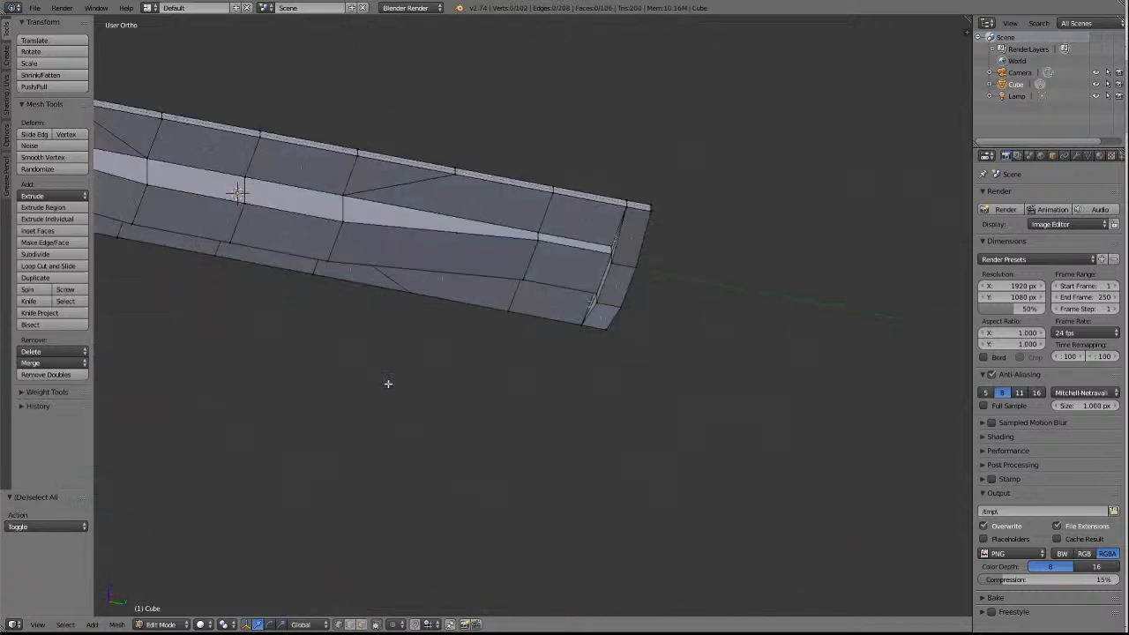
key("a")
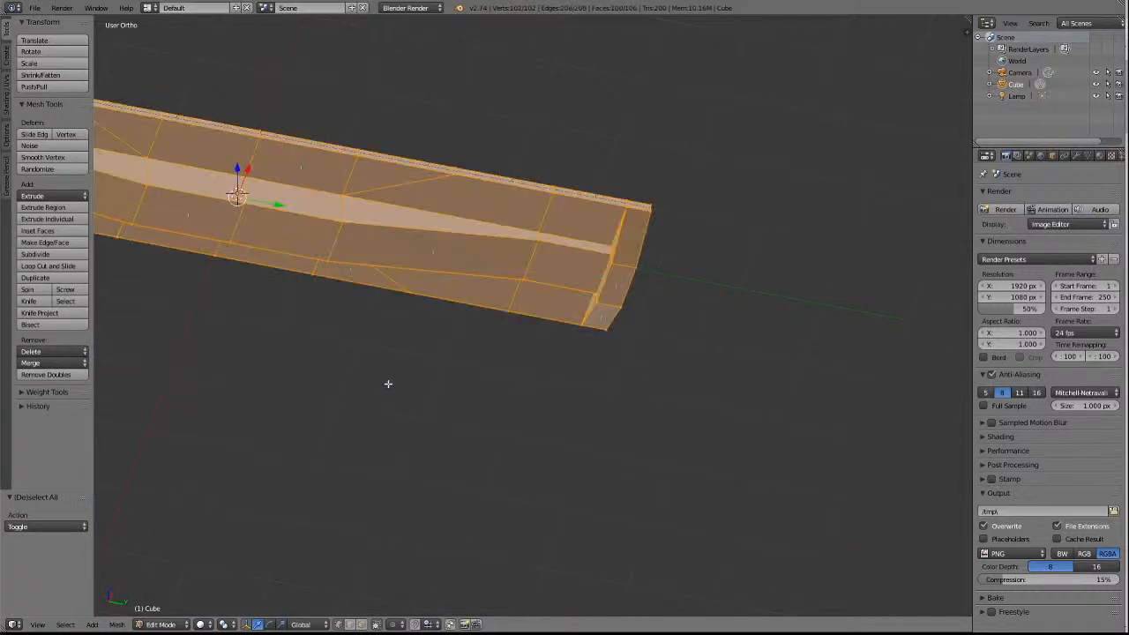
left_click(39, 378)
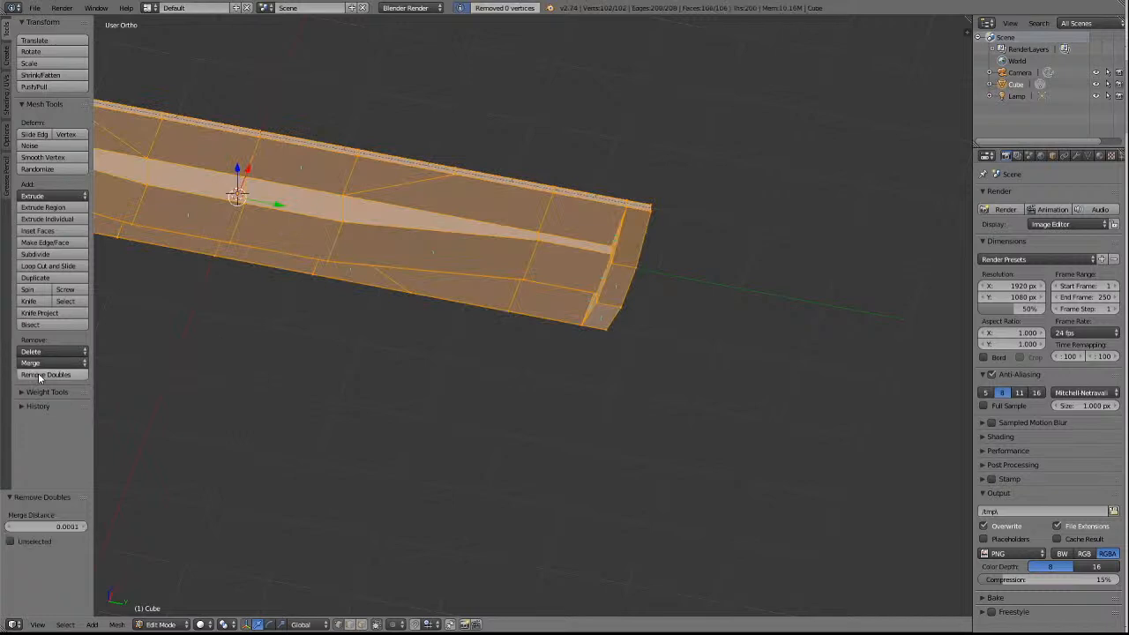
scroll(570, 343, "down", 4)
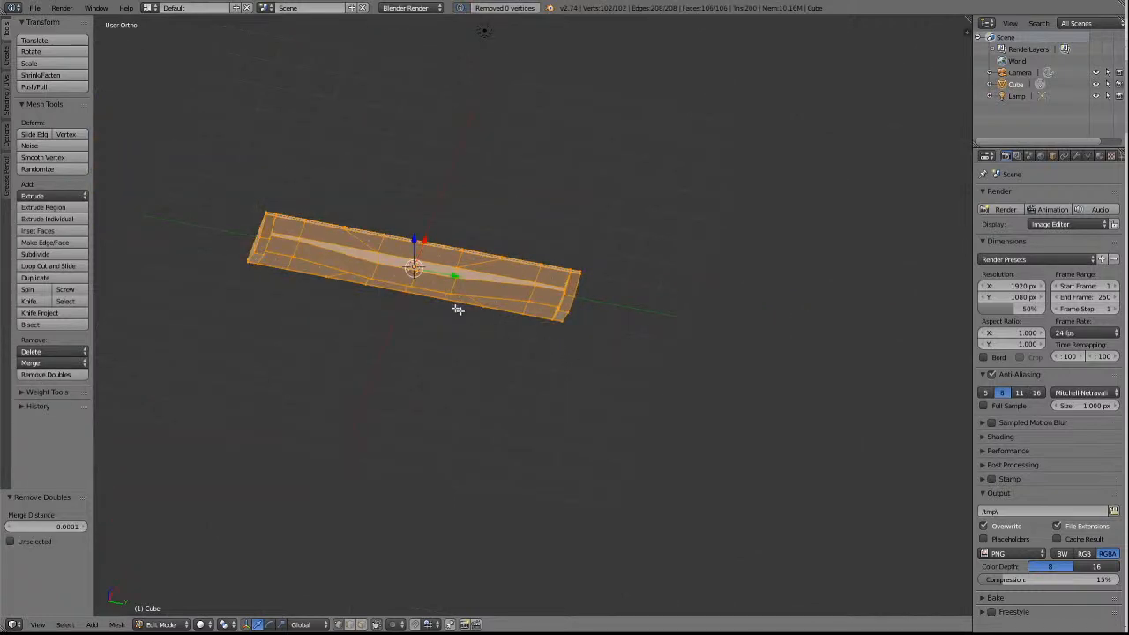
key("a")
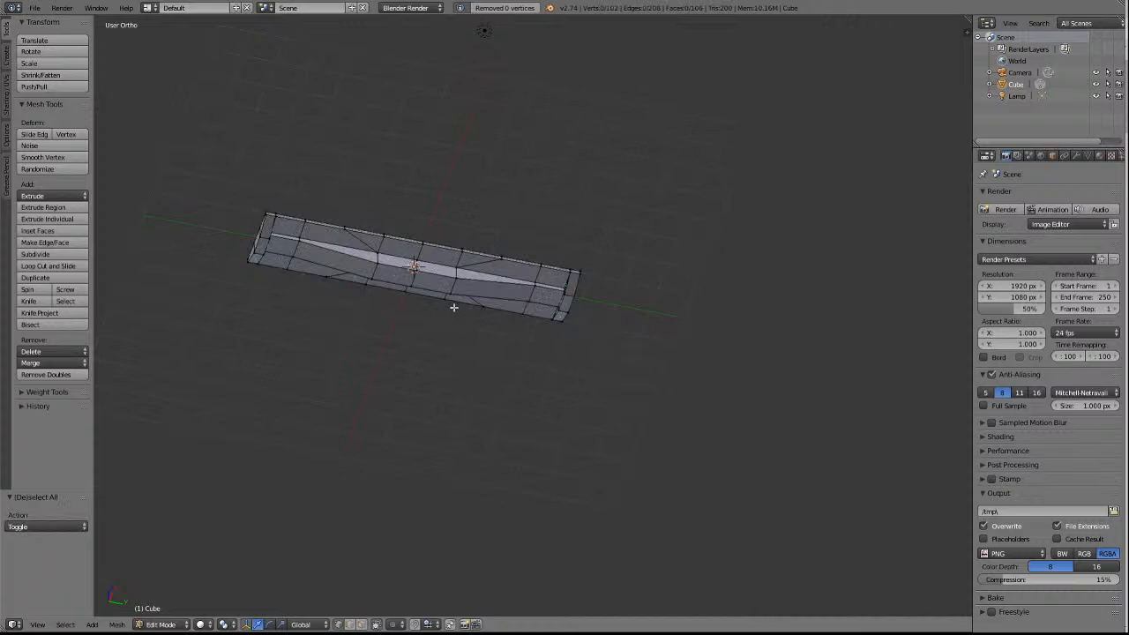
Examine the underframe's underside and top for leftover vertices and diagonal edges.
scroll(464, 318, "up", 5, "ctrl")
scroll(464, 317, "down", 11, "ctrl")
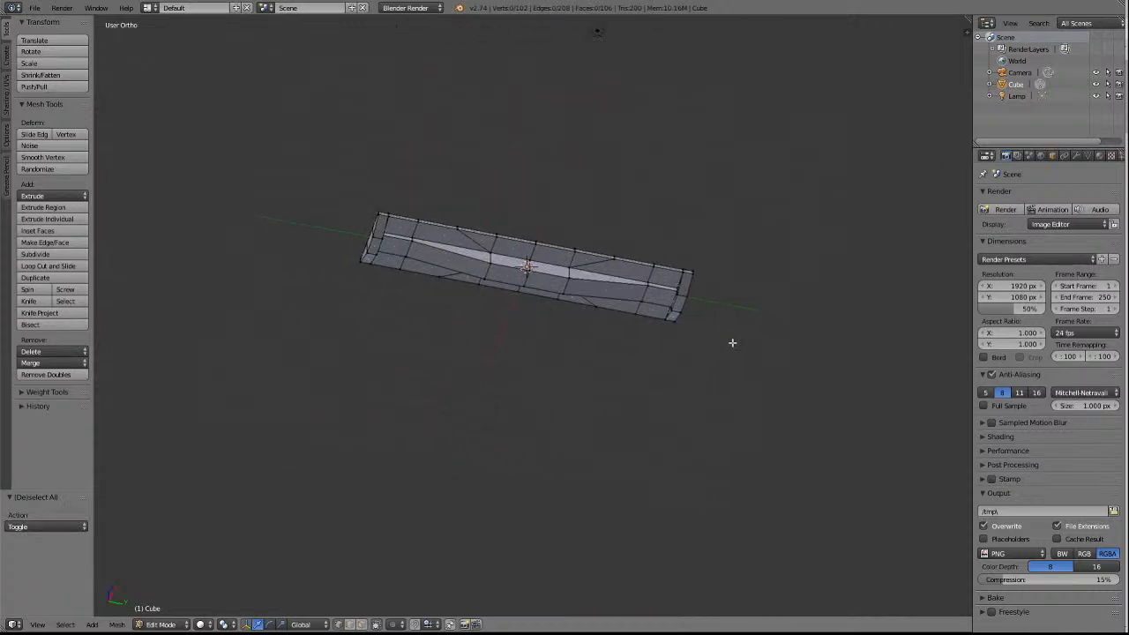
scroll(732, 342, "up", 5)
scroll(732, 343, "up", 8, "shift")
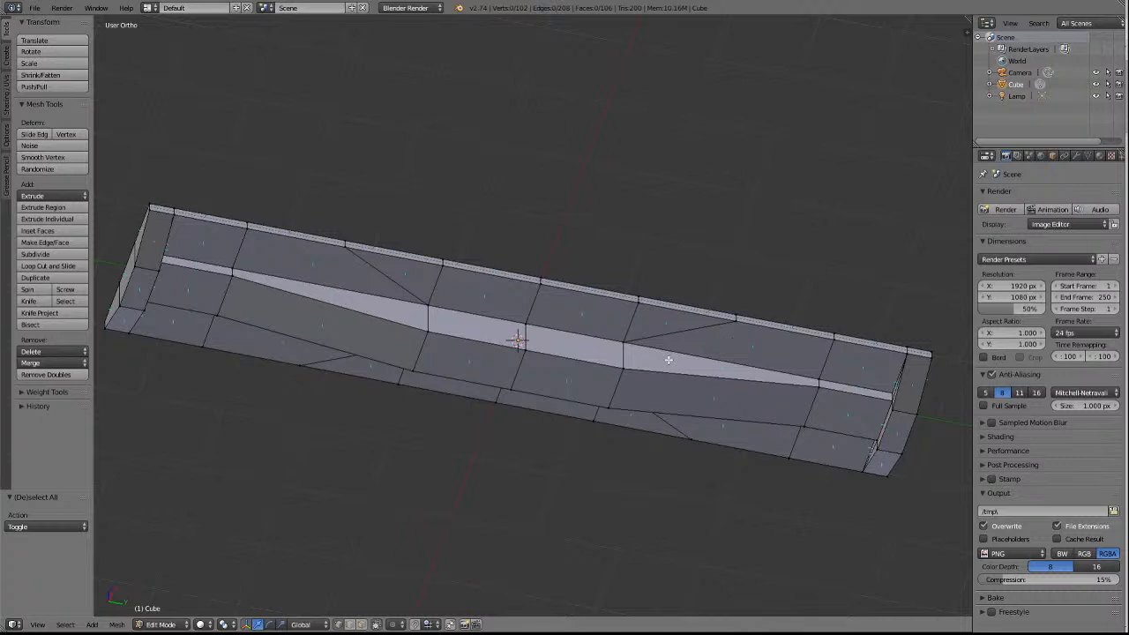
key("KP_8")
key("KP_8")
key("KP_8")
key("KP_8")
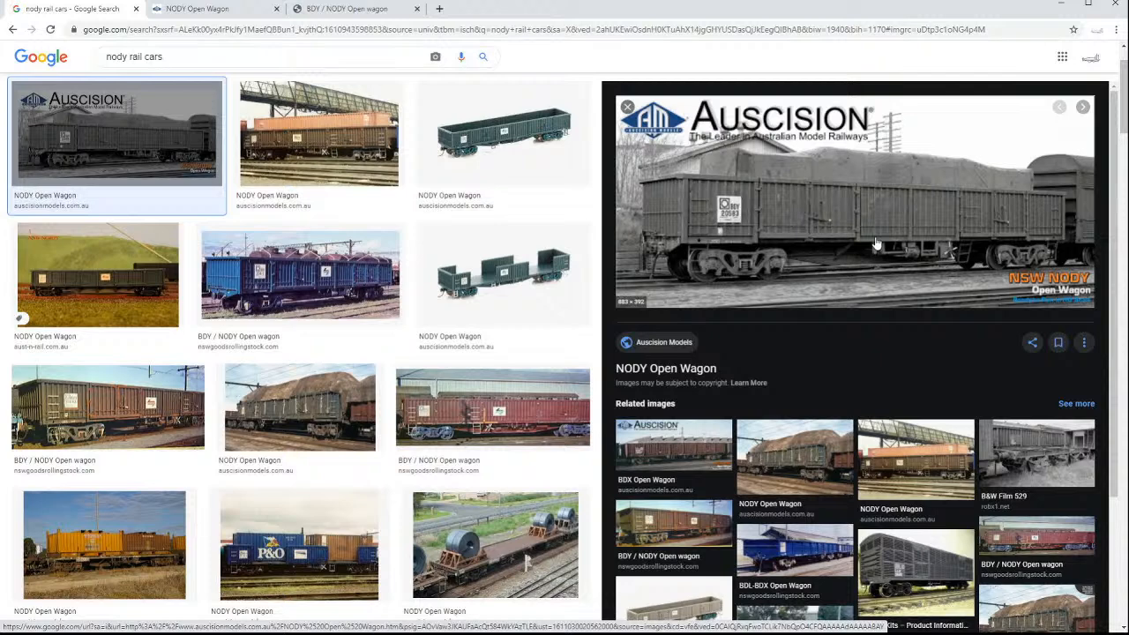
Switch to Chrome and view the Aust-N-Rail NODY Open Wagon picture in the image results.
left_click(87, 284)
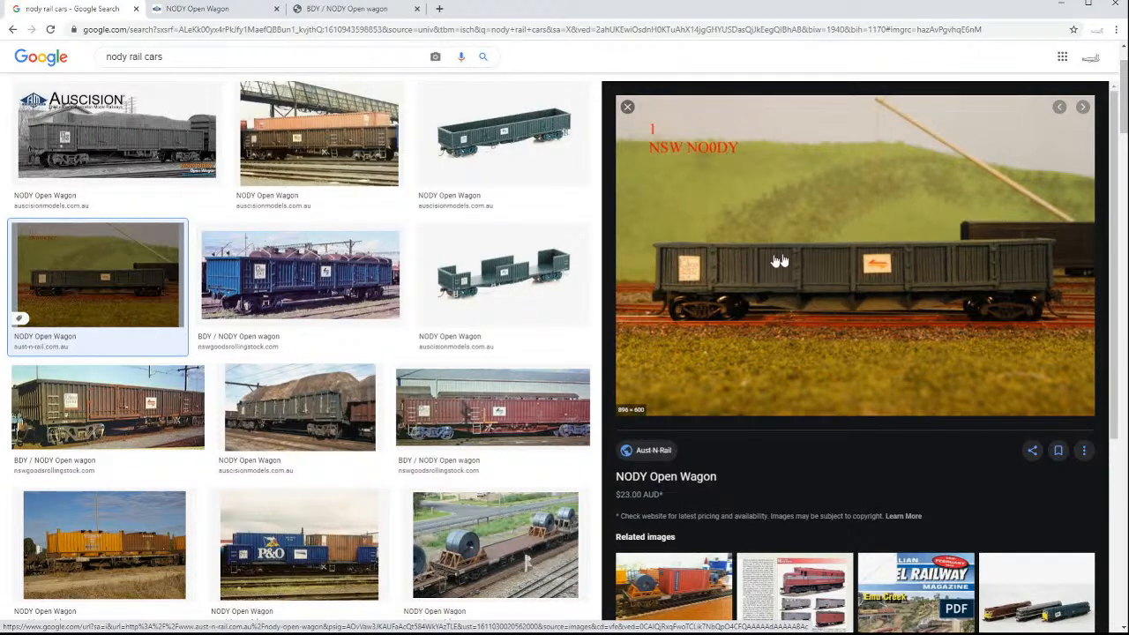
scroll(785, 276, "down", 3)
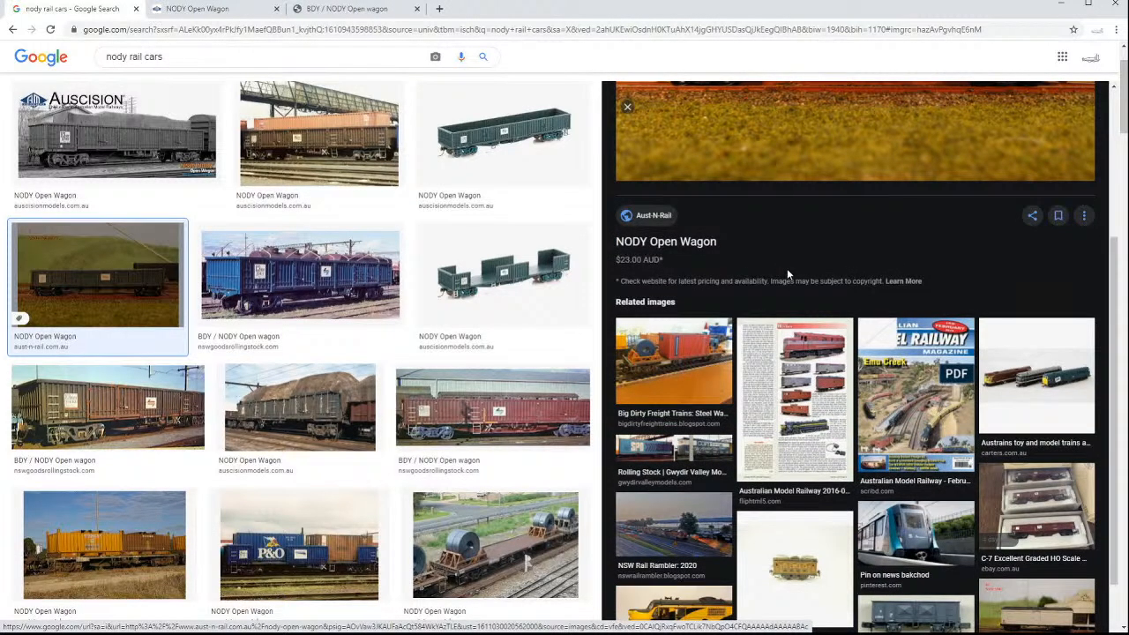
scroll(787, 274, "up", 3)
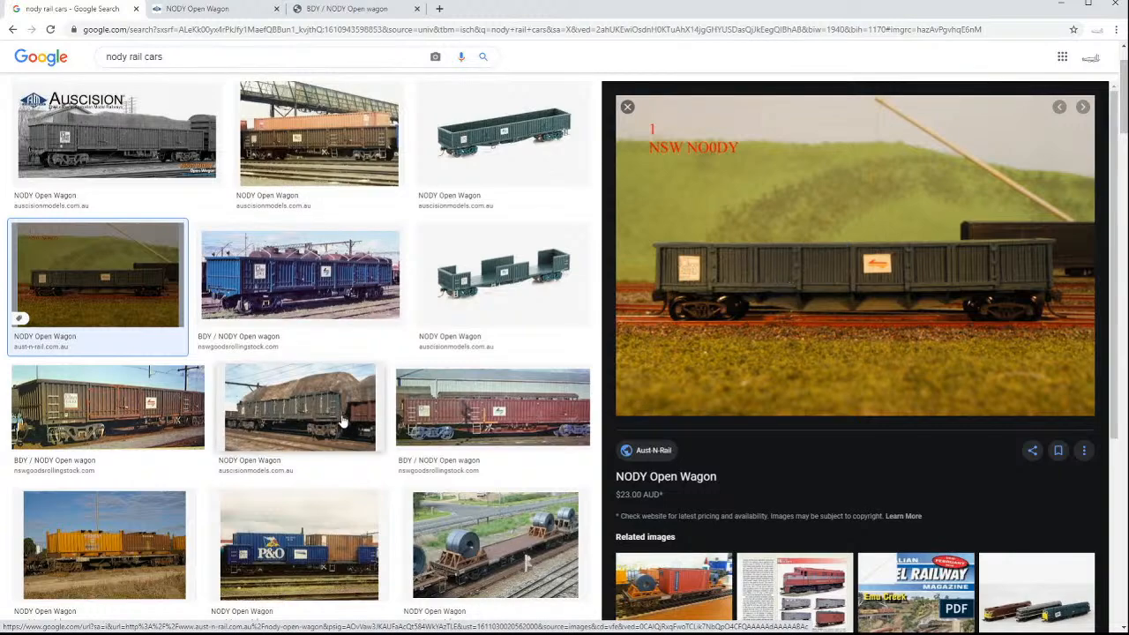
Look through the BDY/NODY wagon variants on the Auscision NODY Open Wagon page for body and underframe details.
left_click(208, 10)
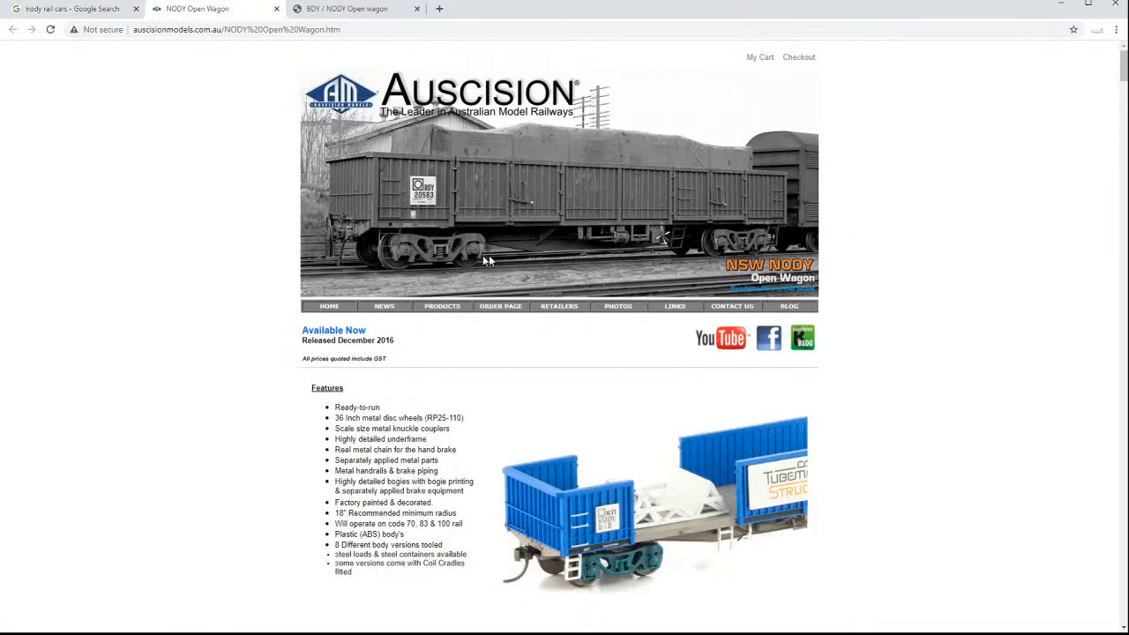
scroll(719, 299, "down", 1)
scroll(607, 412, "down", 5)
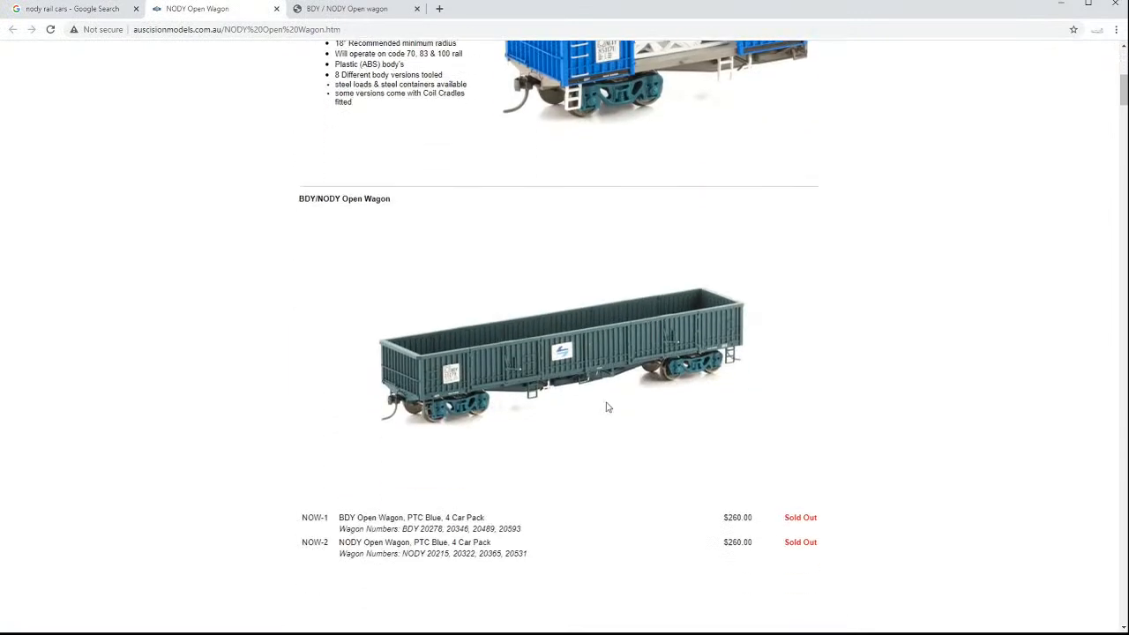
scroll(607, 407, "down", 15)
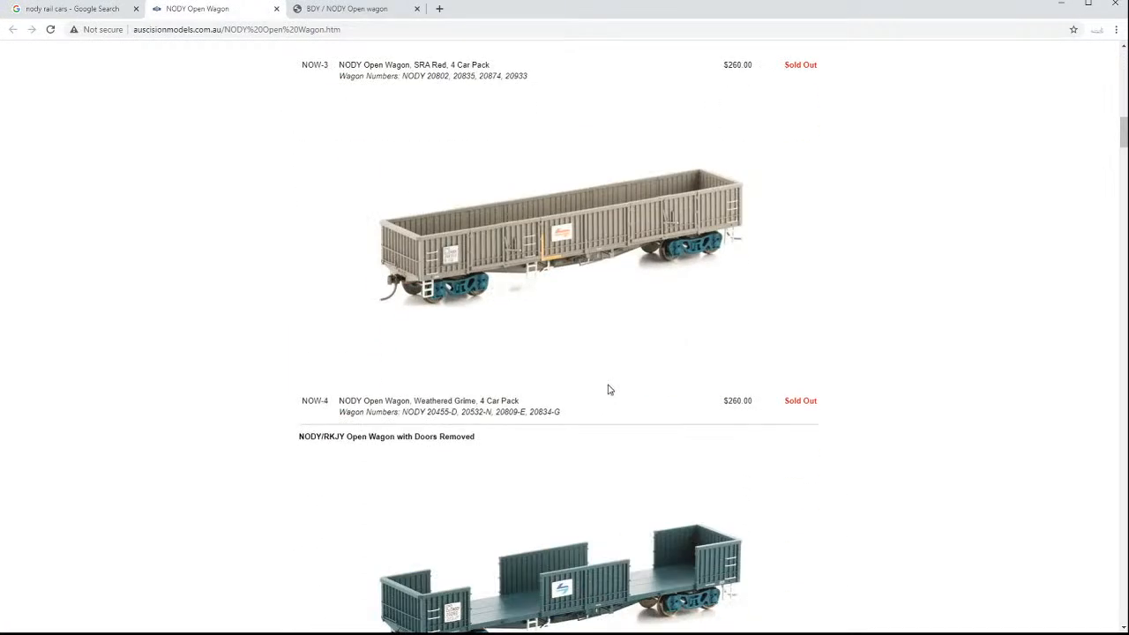
scroll(608, 389, "down", 5)
scroll(608, 389, "down", 14)
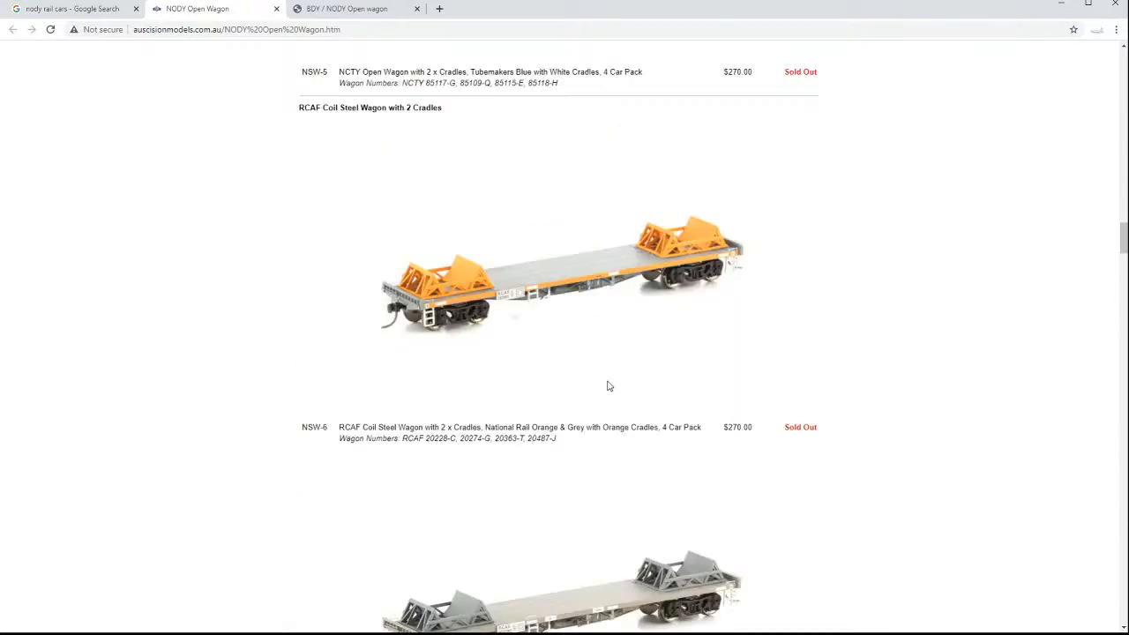
scroll(608, 386, "down", 8)
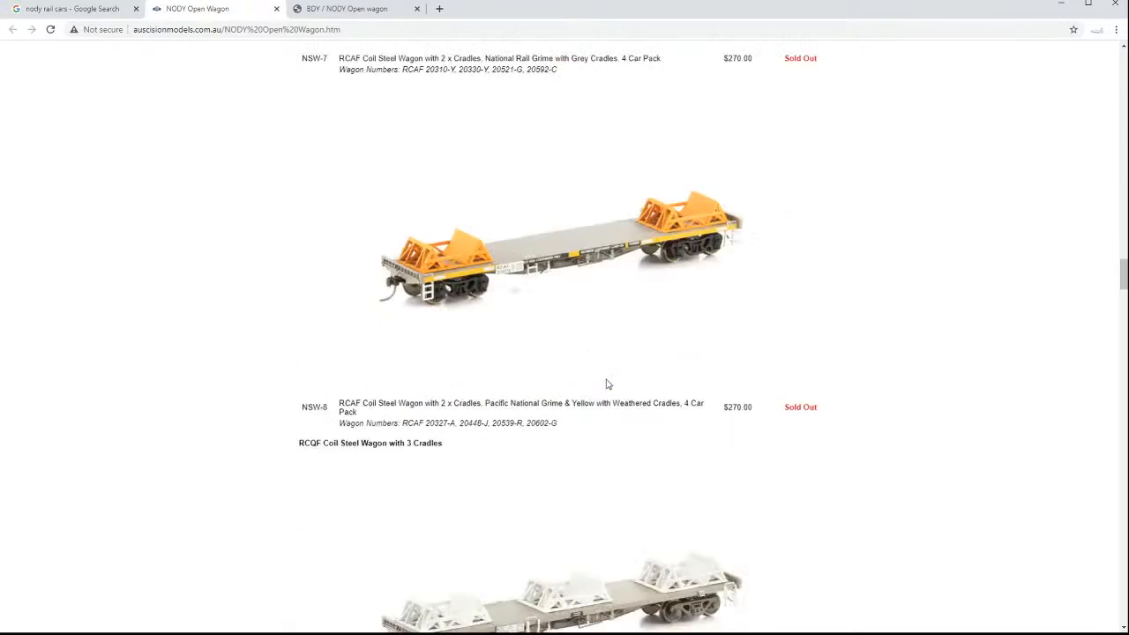
scroll(608, 384, "down", 5)
scroll(607, 383, "down", 13)
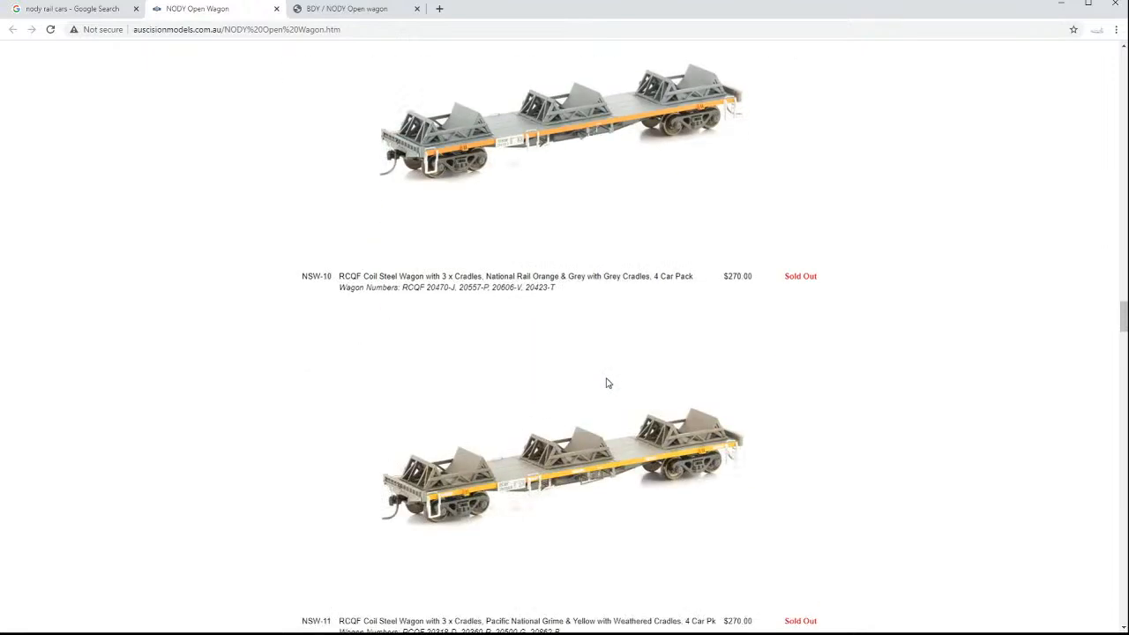
scroll(607, 380, "down", 5)
scroll(607, 378, "down", 5)
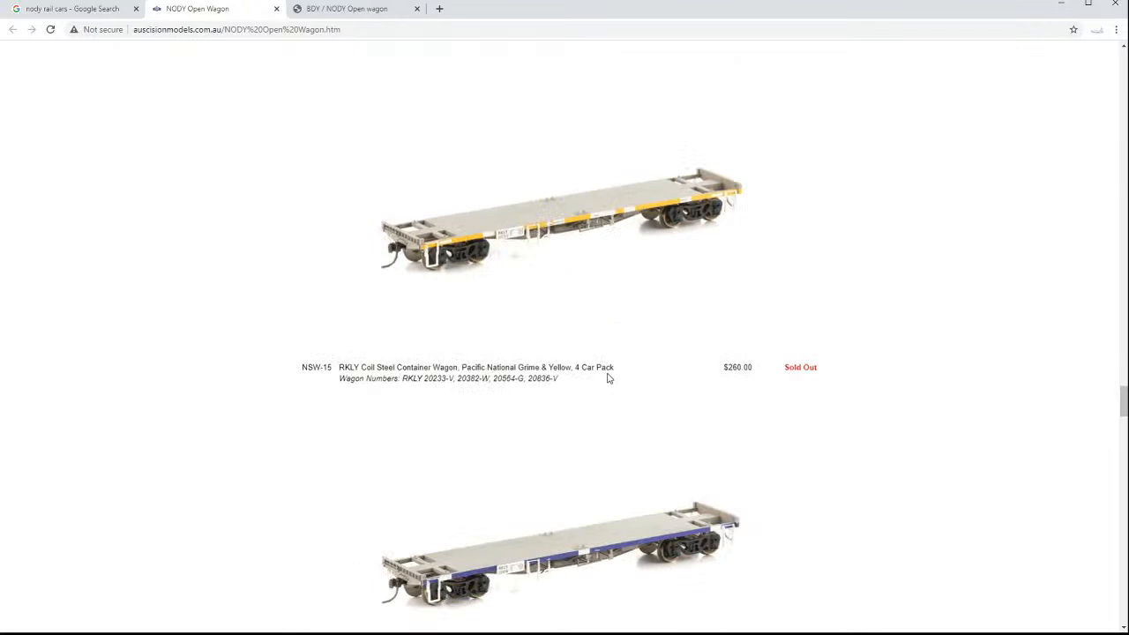
scroll(607, 378, "down", 5)
scroll(608, 379, "down", 5)
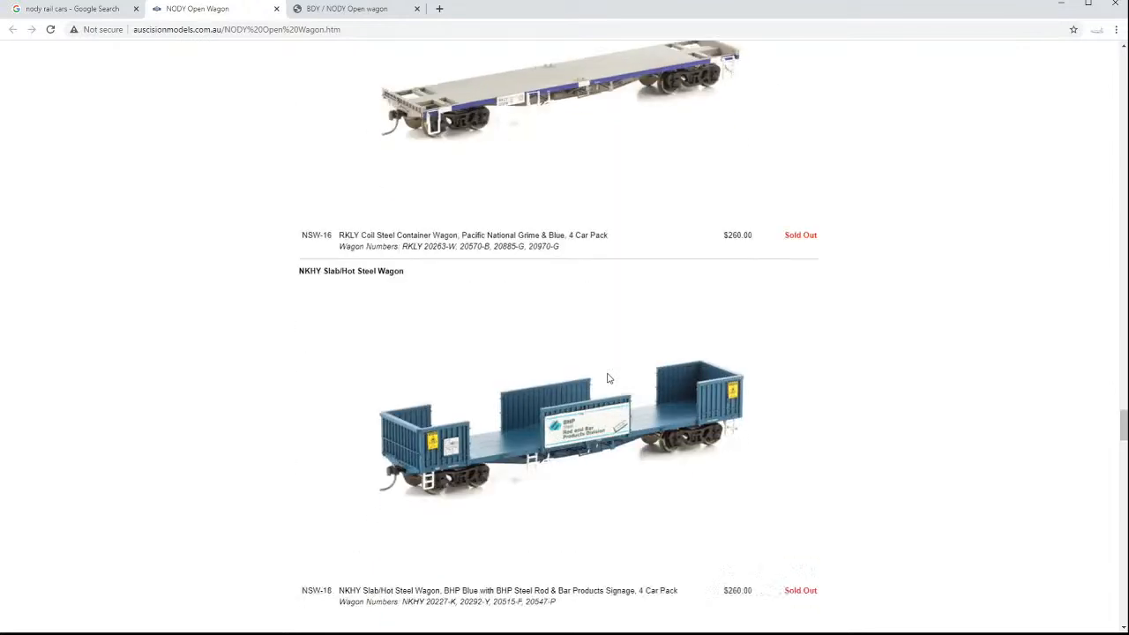
Study the NSW NODY Open Wagon prototype photos at the end of the Auscision page.
scroll(607, 378, "down", 13)
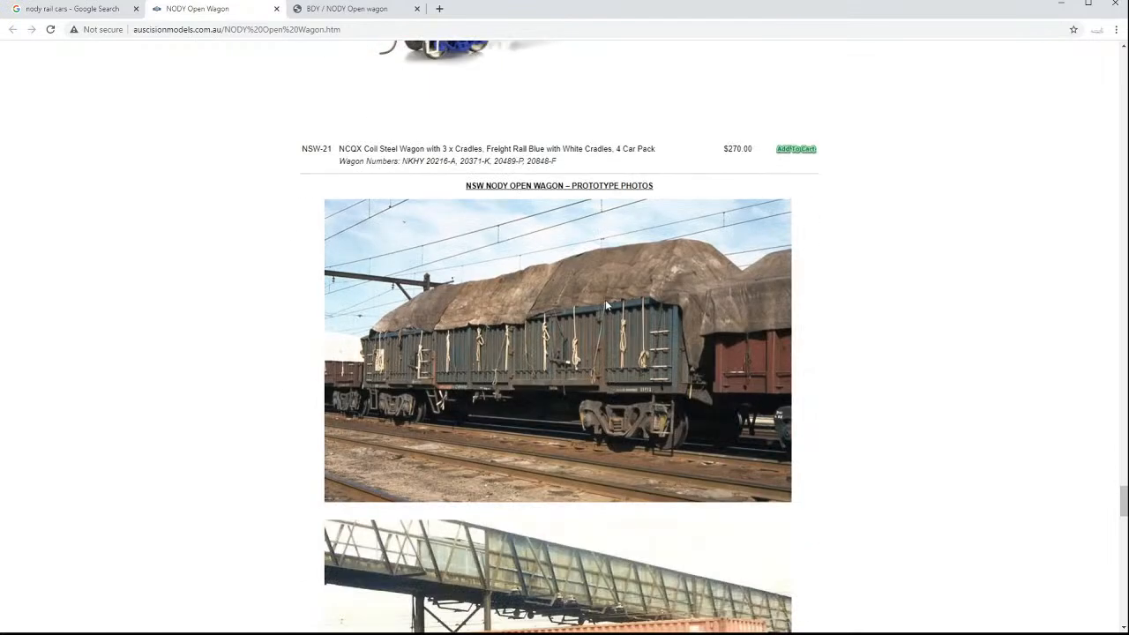
scroll(607, 301, "down", 3)
scroll(607, 301, "down", 8)
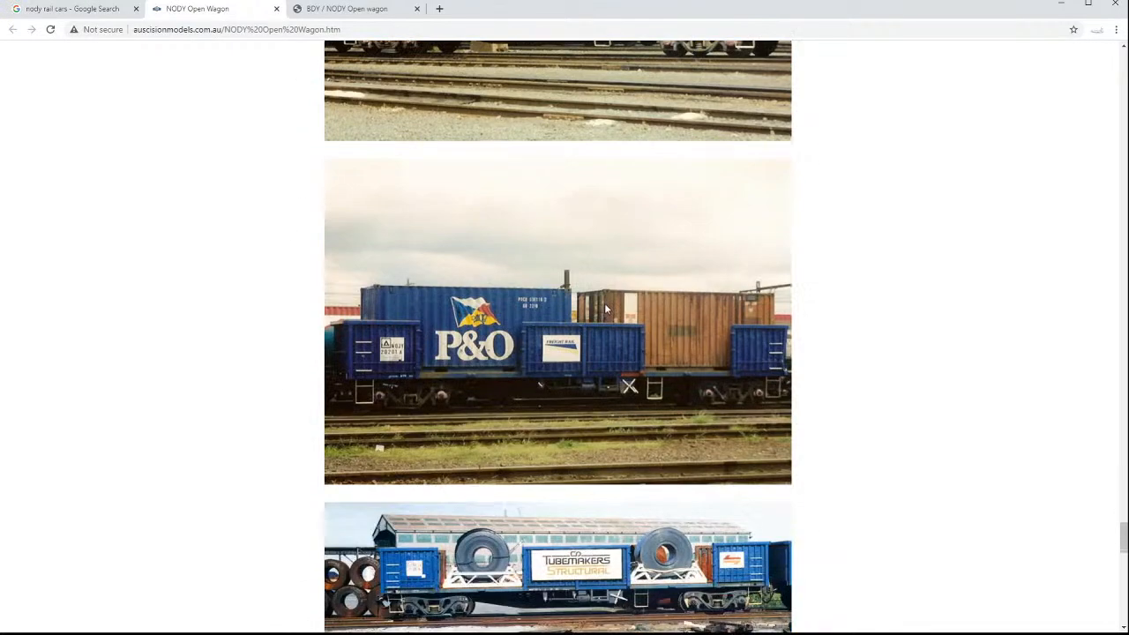
scroll(468, 323, "down", 4)
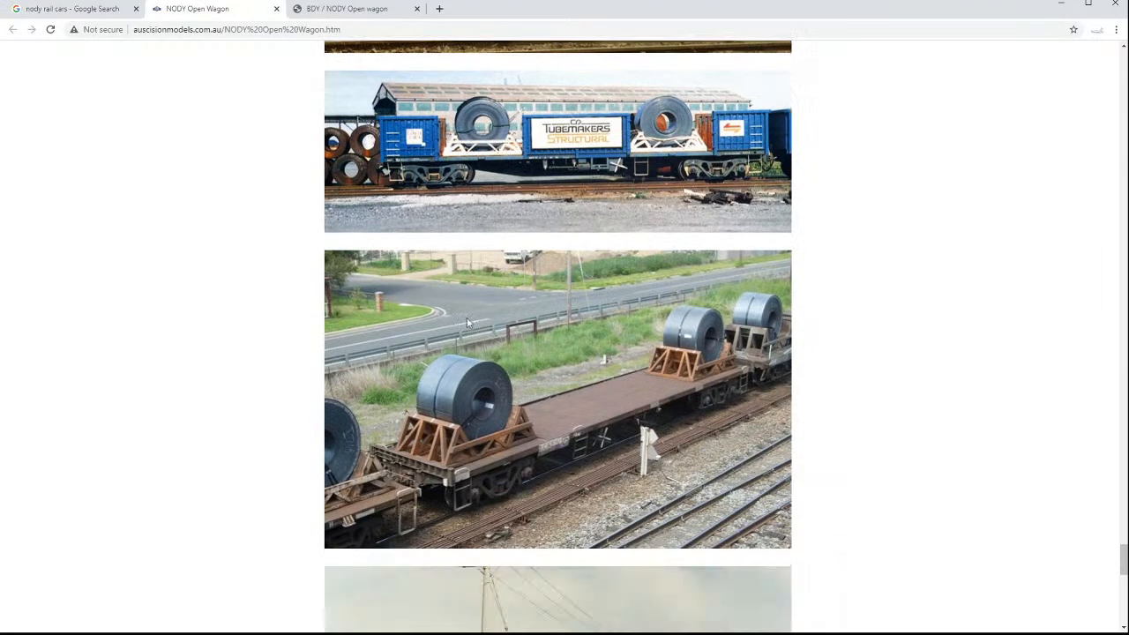
scroll(469, 323, "down", 10)
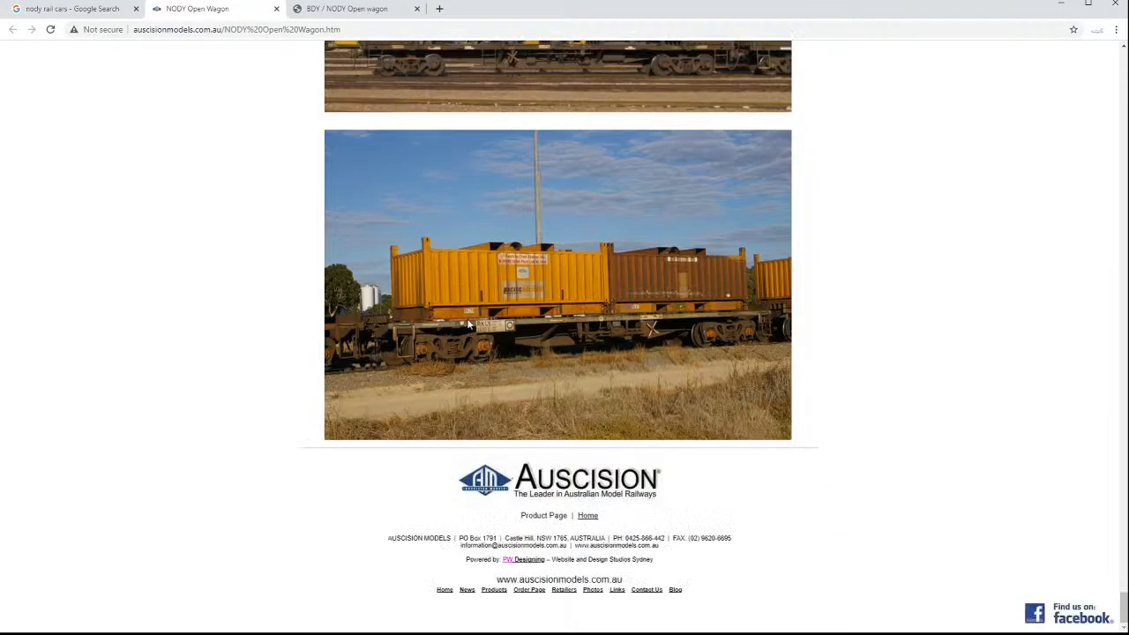
scroll(469, 323, "up", 15)
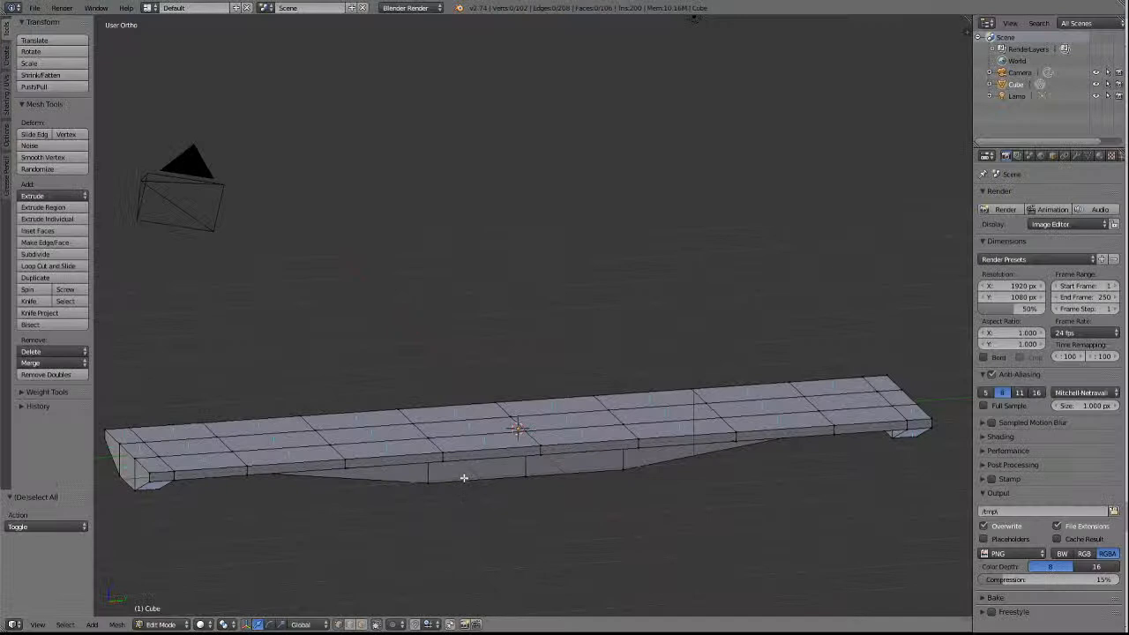
Back in Blender, merge the +X lower-rim vertex at the -Y half's diagonal edge into its neighbour nearer the centre, At Last.
key("KP_2")
key("KP_2")
key("KP_2")
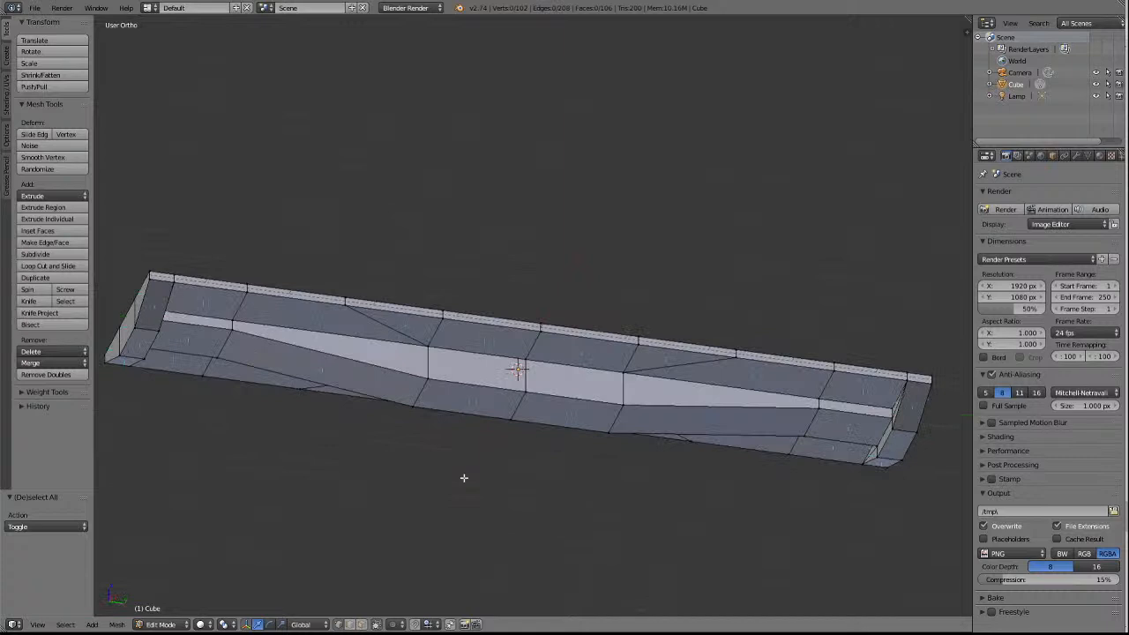
right_click(345, 306)
right_click(428, 323)
right_click(326, 322)
right_click(433, 321, "shift")
left_click(67, 364)
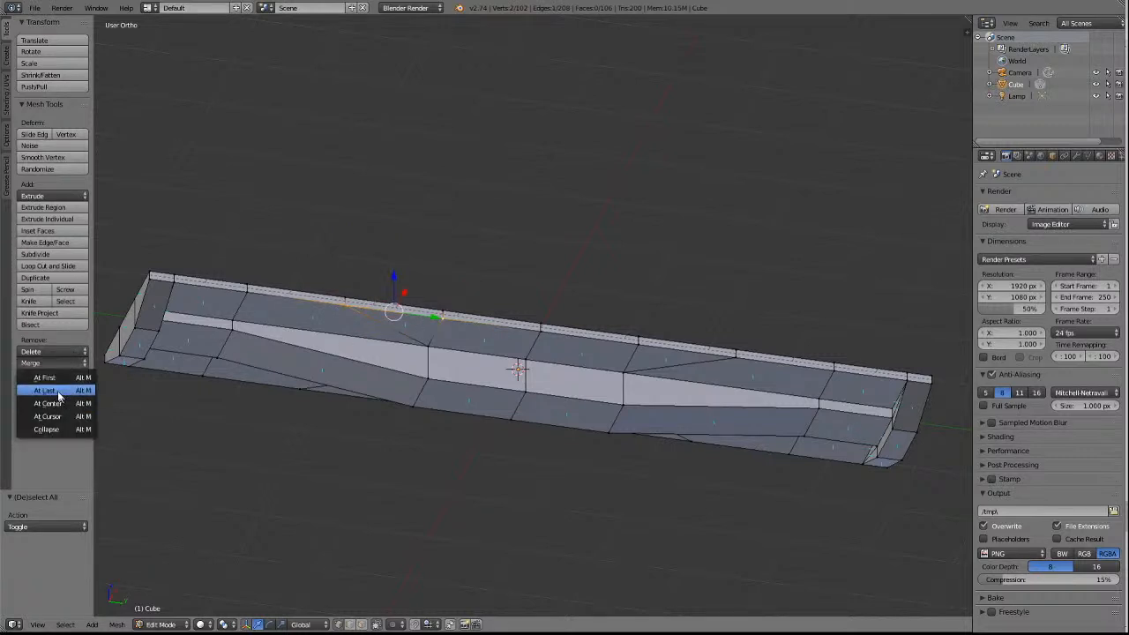
left_click(59, 391)
Merge the +X upper-rim vertex directly above that spot into its neighbour nearer the centre, At Last, and clear the selection.
right_click(348, 298)
right_click(435, 300, "shift")
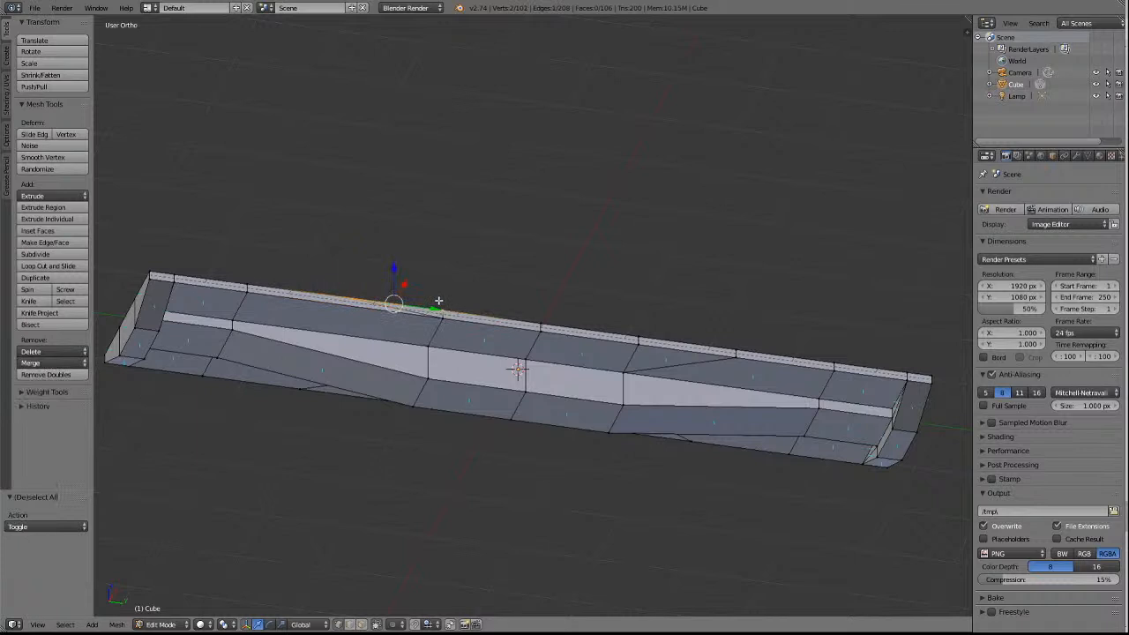
left_click(44, 361)
left_click(53, 390)
key("a")
On the top face's +X inner row, merge the vertex on the same cross line into its neighbour nearer the centre, At Last.
key("KP_8")
key("KP_8")
key("KP_8")
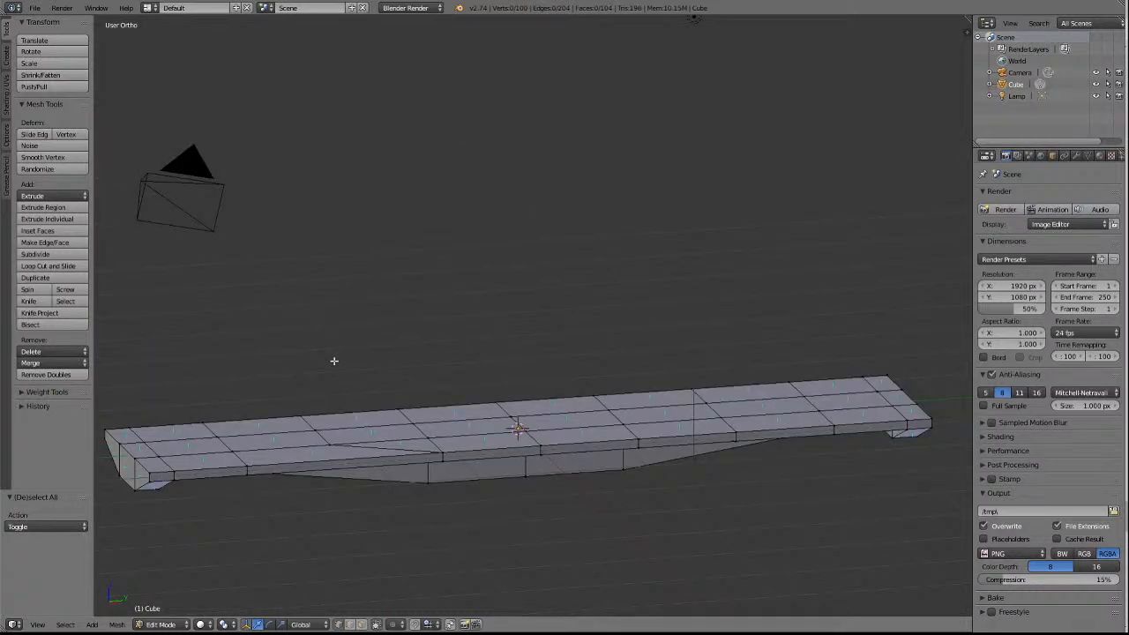
right_click(330, 453)
right_click(432, 438, "shift")
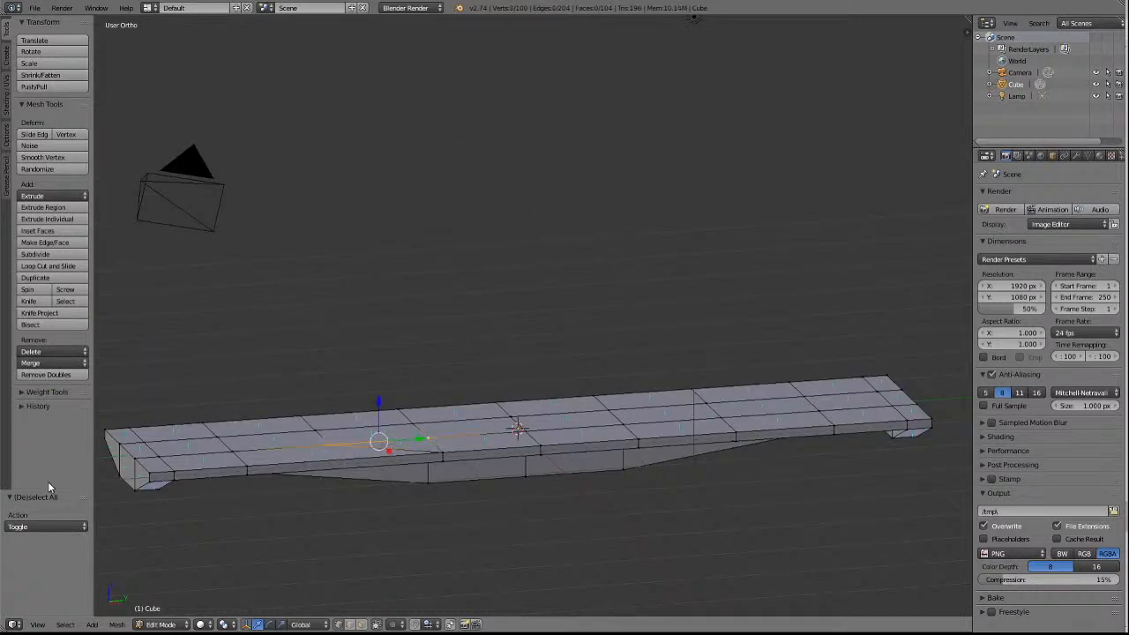
left_click(48, 363)
left_click(49, 390)
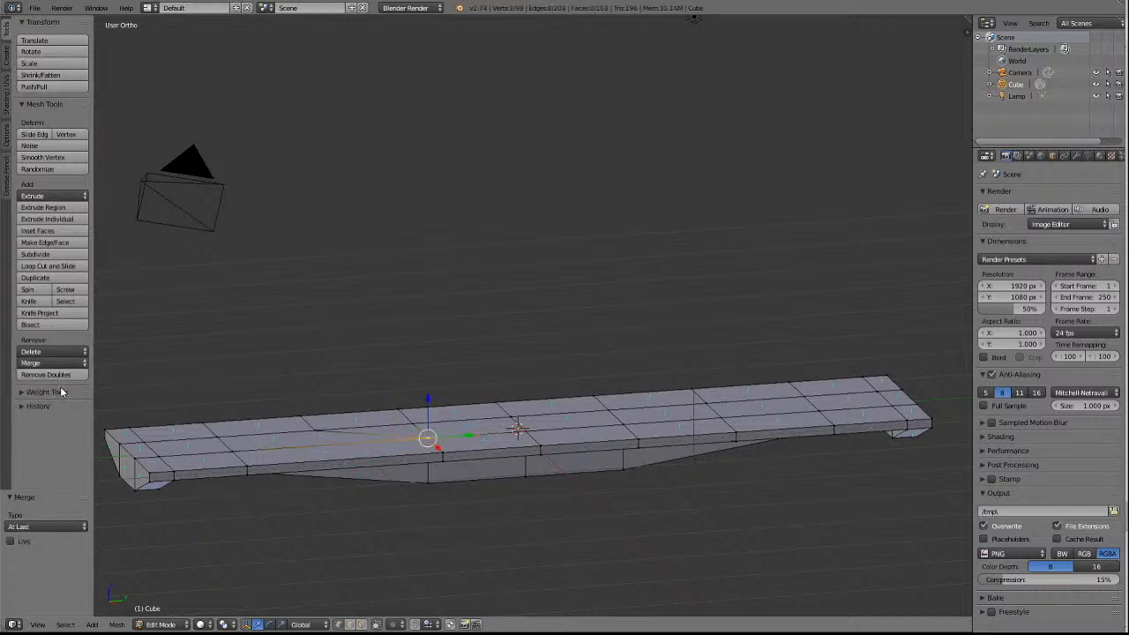
left_click(60, 389)
Try merging the matching vertex of the top face's -X inner row towards the centre, At Last, and undo that merge.
right_click(316, 432, "shift")
right_click(407, 425, "shift")
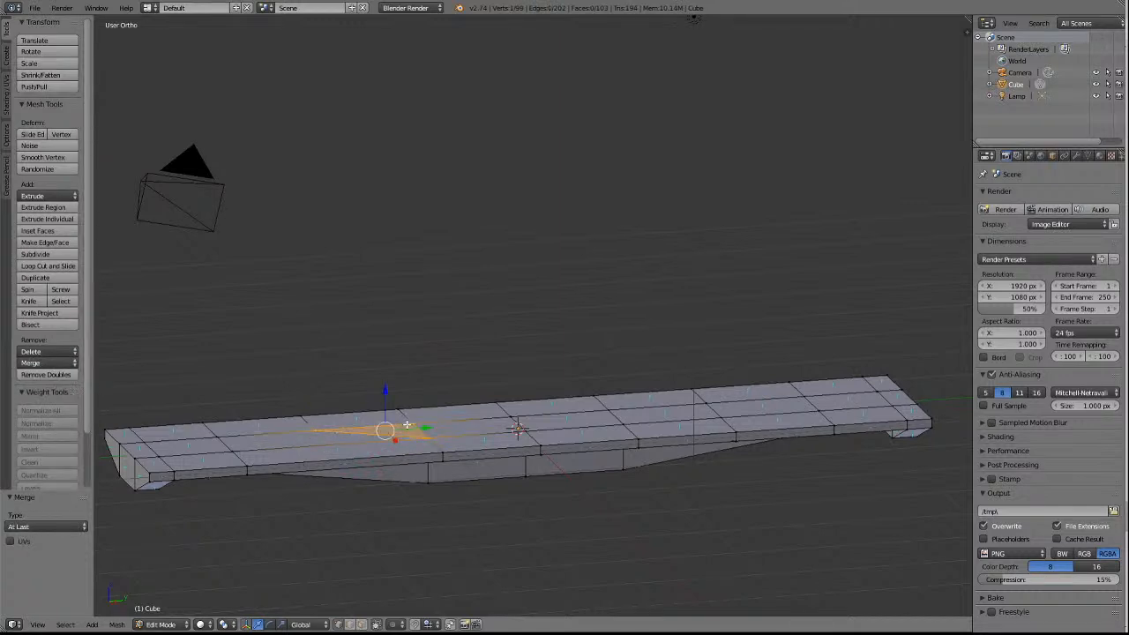
left_click(44, 363)
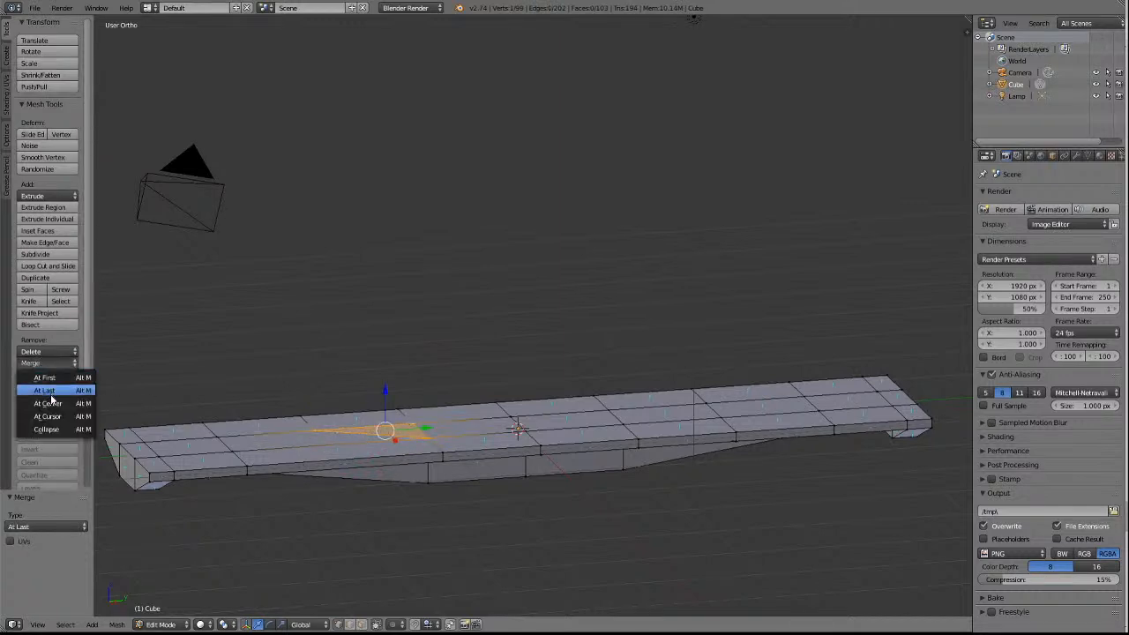
left_click(51, 393)
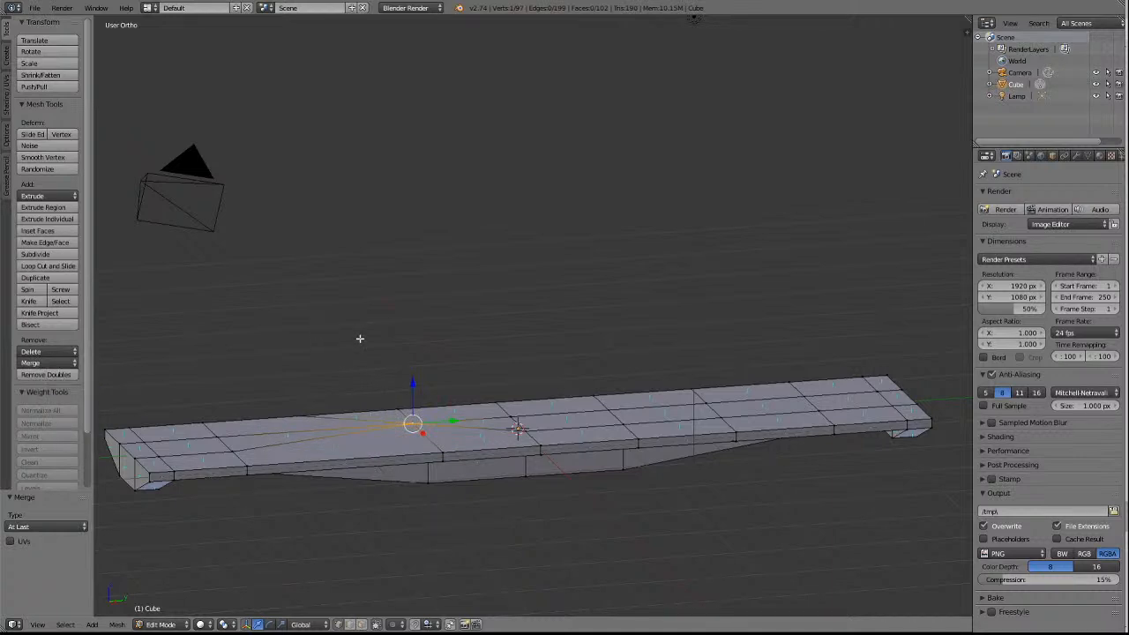
key("ctrl+z")
key("a")
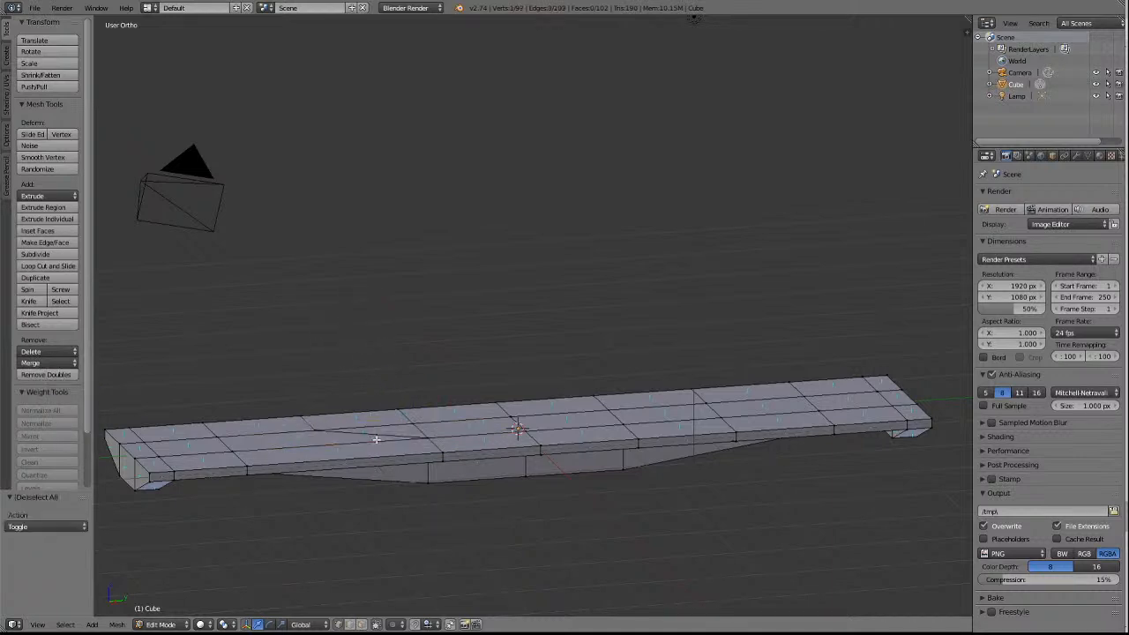
On the top face's -X inner row, merge the -Y half's surplus vertex into its neighbour nearer the centre, At Last, and clear the selection.
right_click(323, 431)
right_click(427, 424, "shift")
key("KP_Decimal")
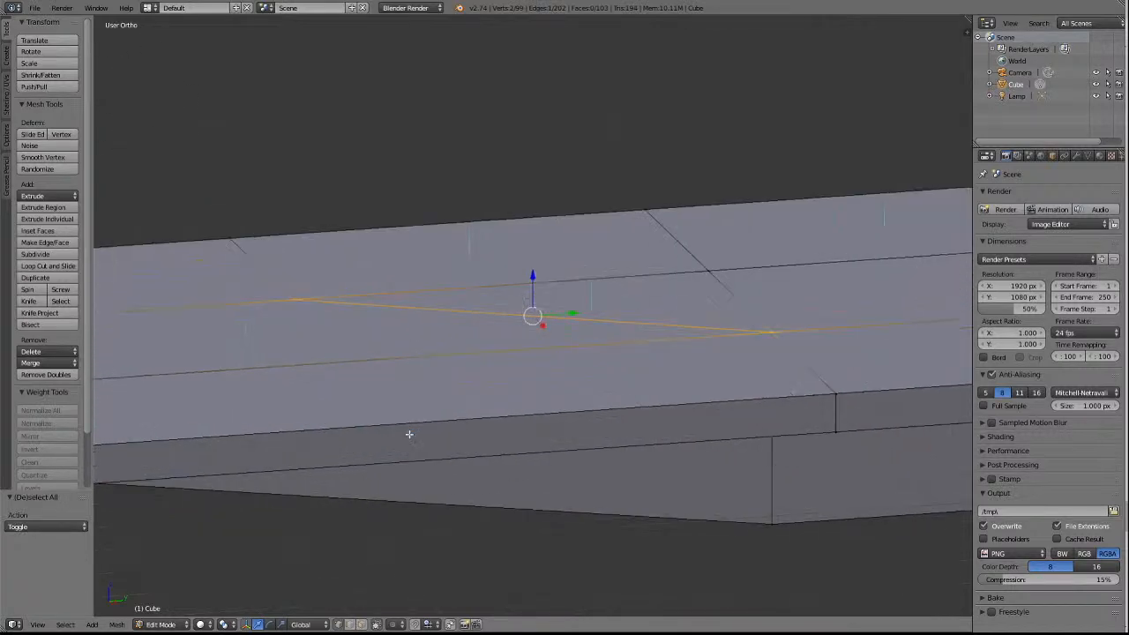
key("a")
right_click(420, 310)
right_click(618, 295, "shift")
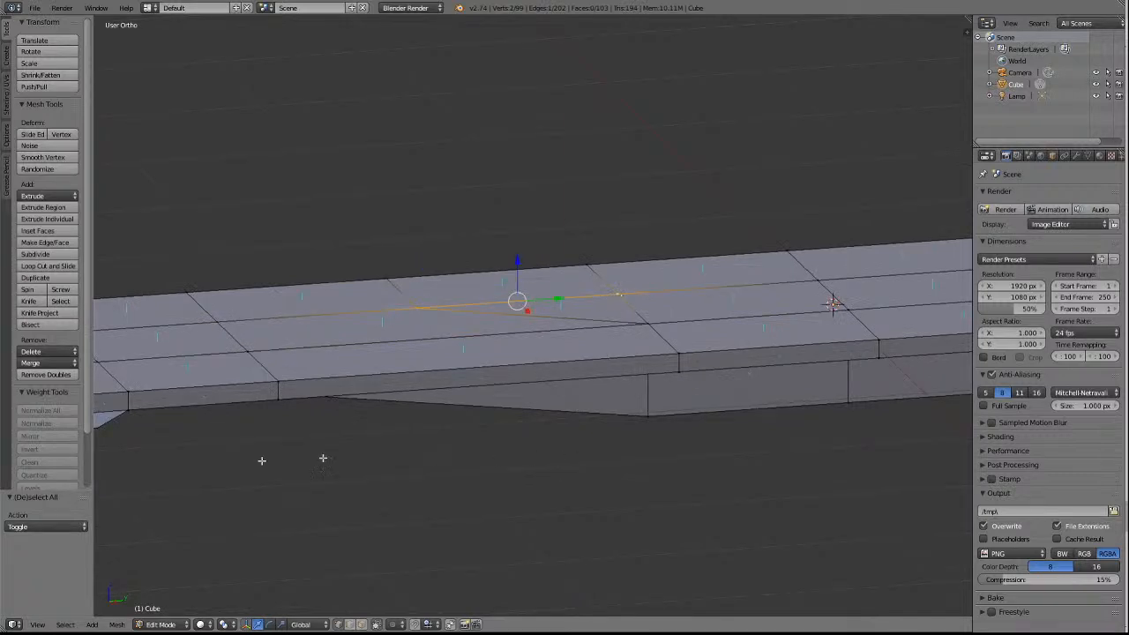
left_click(36, 364)
left_click(43, 391)
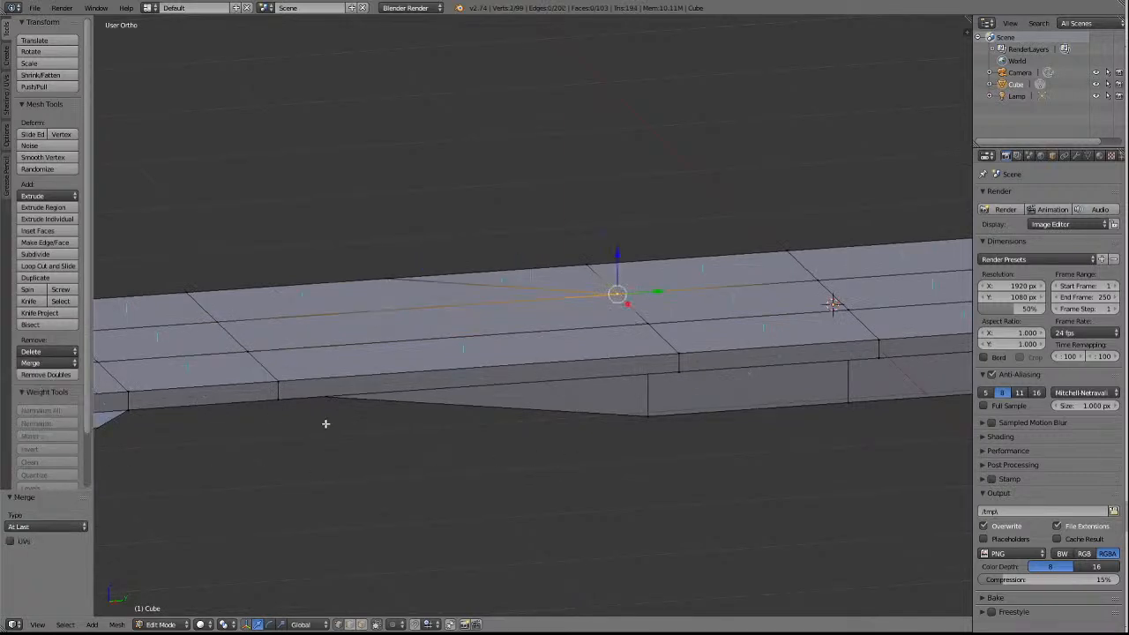
key("a")
Merge the -X upper-rim vertex on the same cross line into its neighbour nearer the centre, At Last, and clear the selection.
right_click(393, 284)
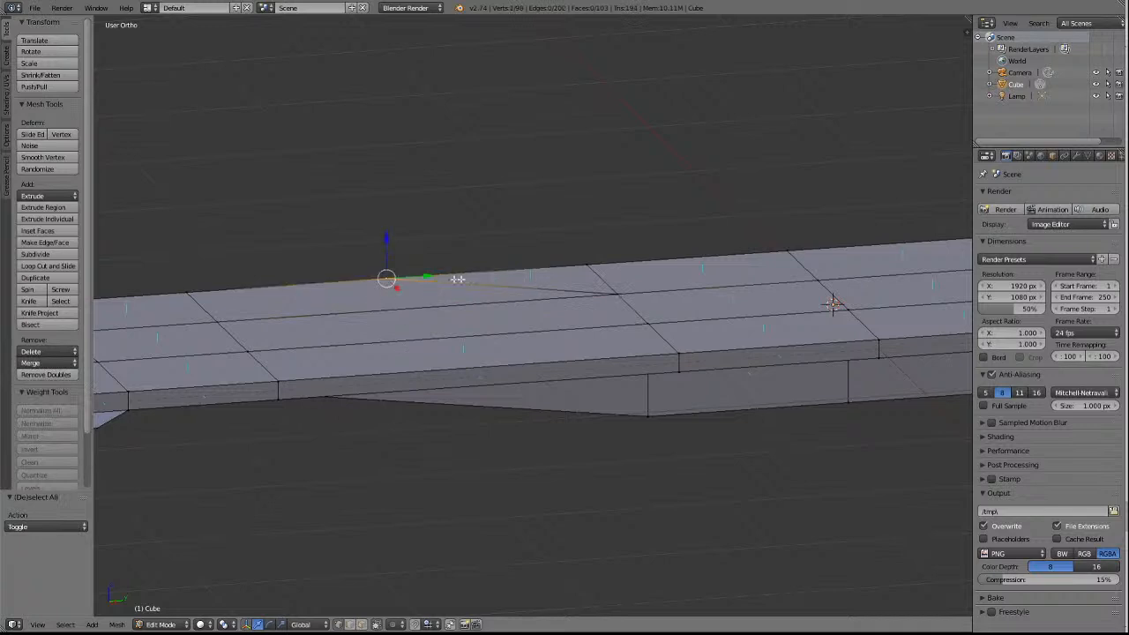
right_click(587, 272, "shift")
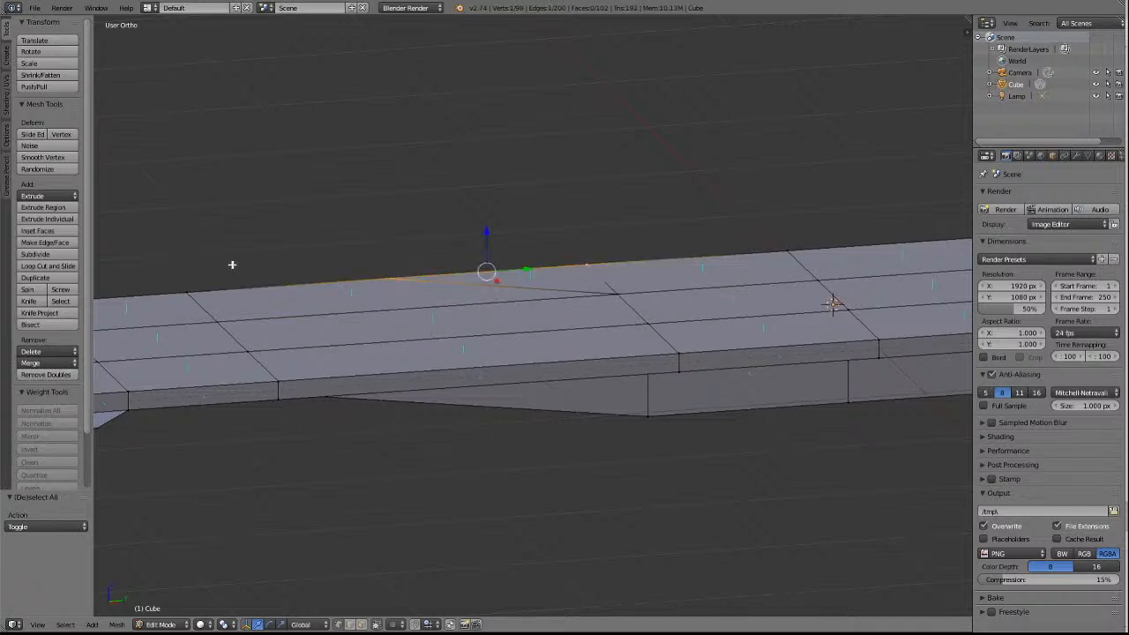
left_click(42, 364)
left_click(49, 394)
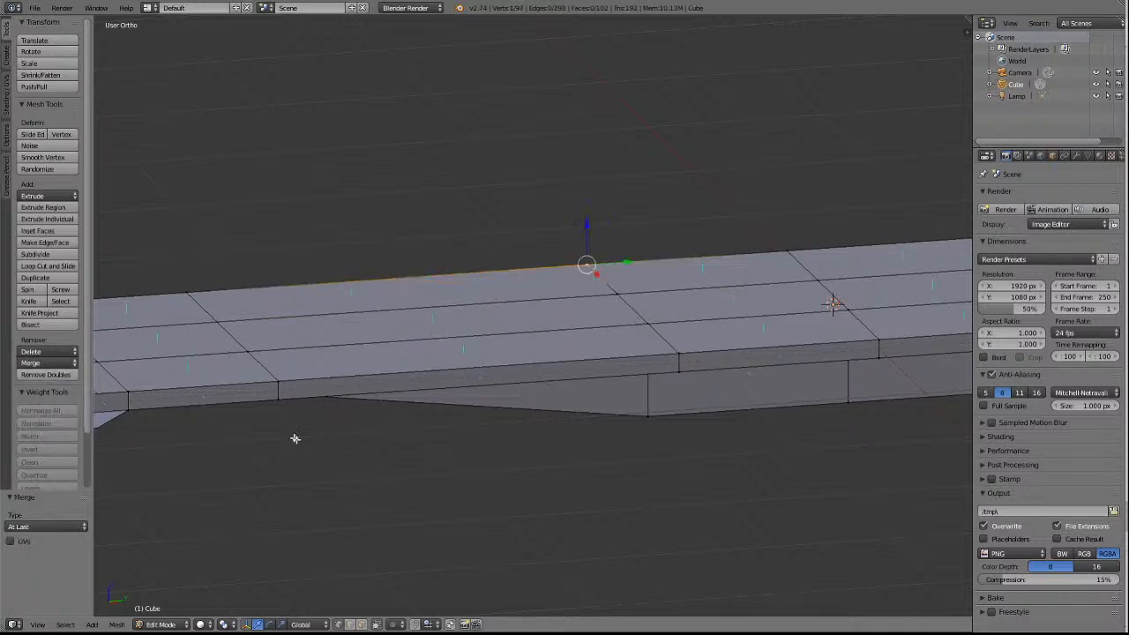
key("a")
Merge the -X lower-rim vertex at the -Y half's diagonal edges into its neighbour nearer the centre, At Last, and clear the selection.
key("KP_4")
key("KP_4")
key("KP_4")
key("KP_4")
key("KP_4")
key("KP_4")
key("KP_4")
key("KP_4")
key("KP_4")
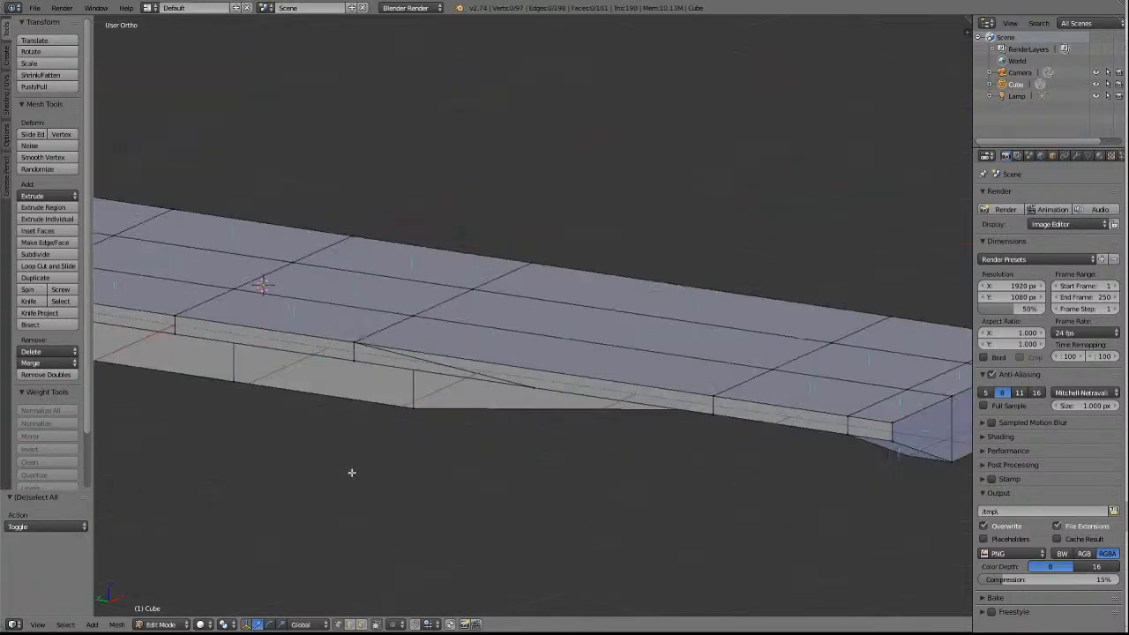
key("KP_8")
key("KP_8")
key("KP_8")
key("KP_8")
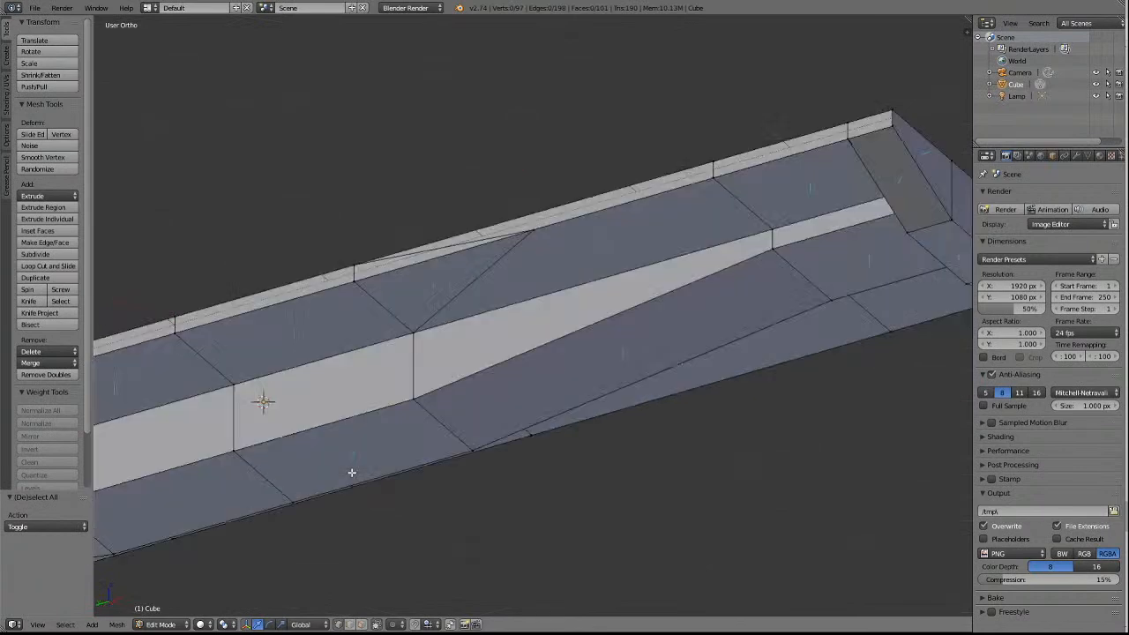
right_click(549, 232)
right_click(357, 282, "shift")
left_click(48, 363)
left_click(67, 403)
scroll(265, 469, "down", 5)
key("a")
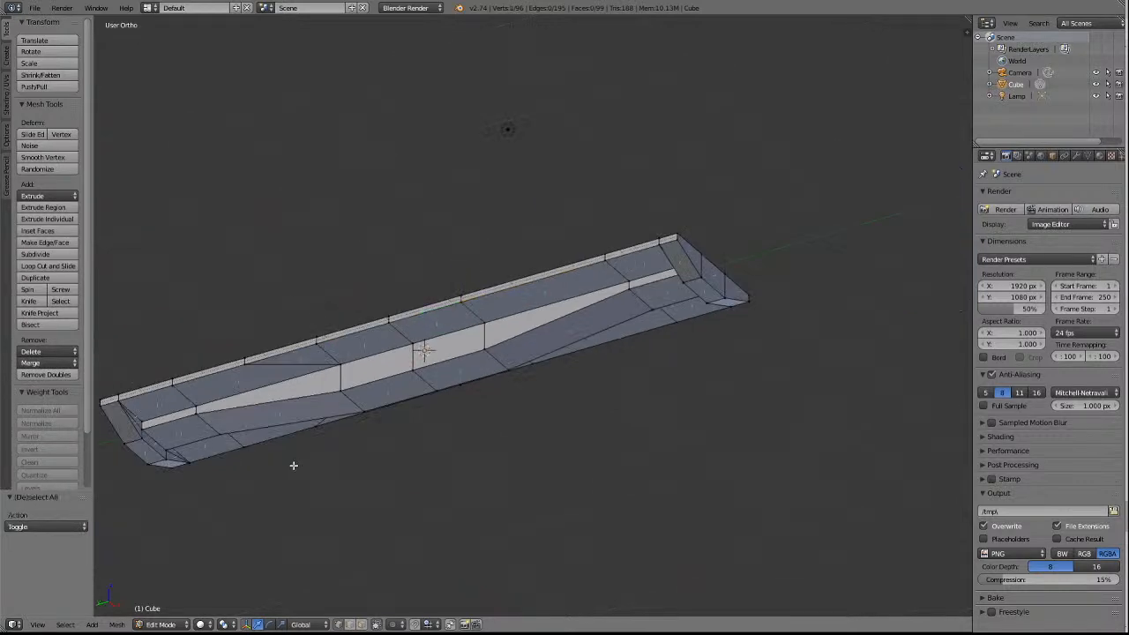
Merge the matching -X lower-rim vertex in the +Y half into its neighbour nearer the centre, At Last.
right_click(247, 365)
right_click(317, 341, "shift")
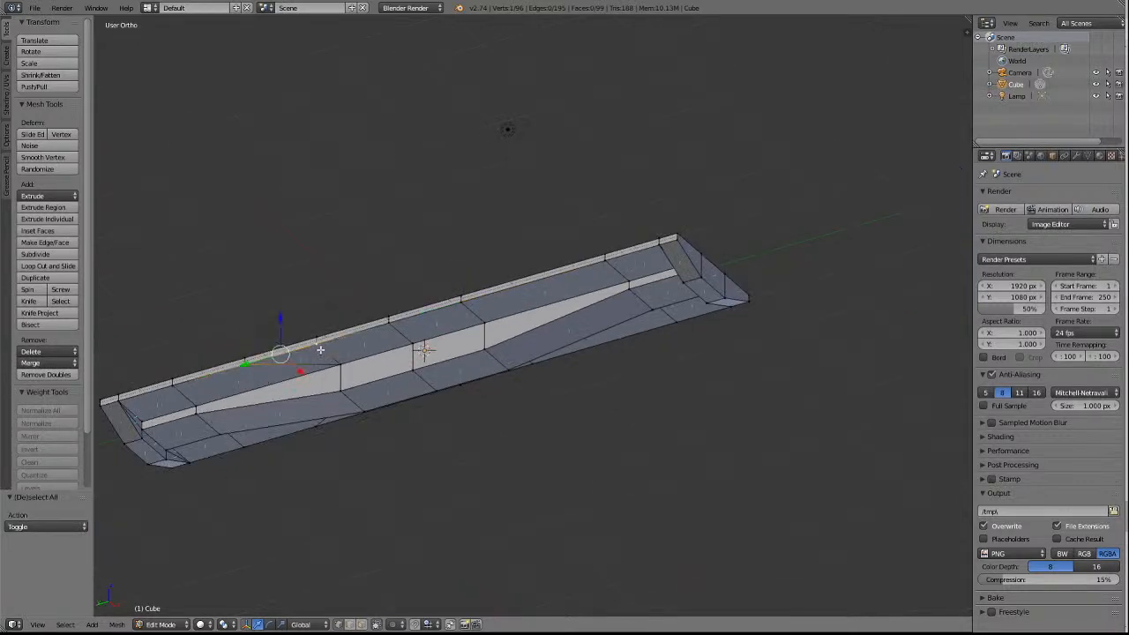
left_click(46, 362)
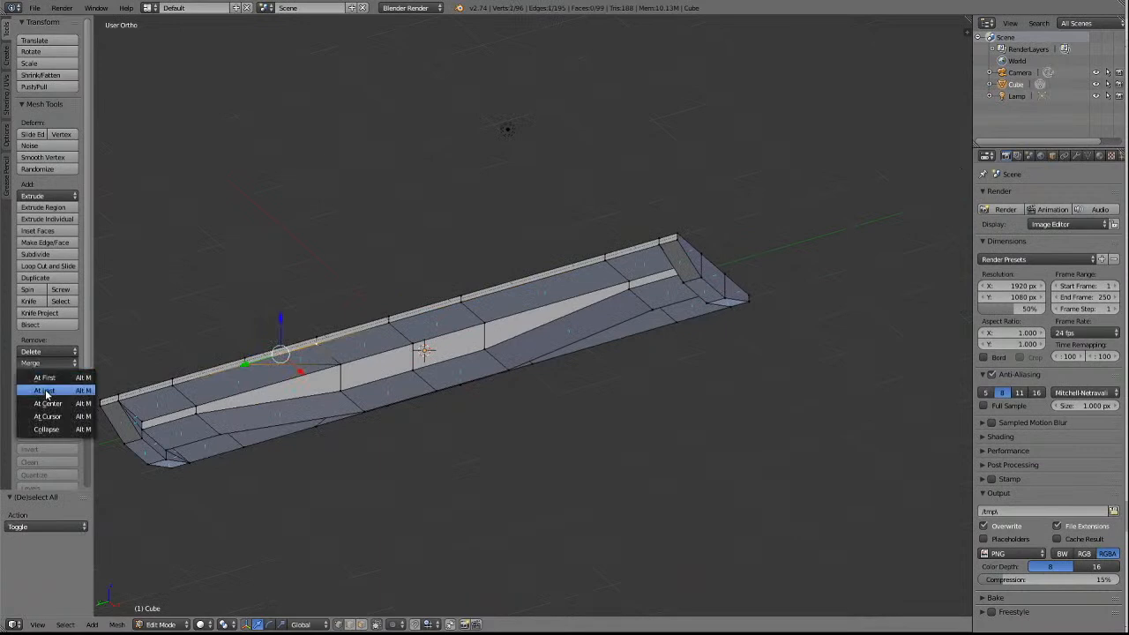
left_click(49, 390)
left_click(49, 392)
Merge the -X upper-rim vertex directly above that spot into its neighbour nearer the centre, At Last, and clear the selection.
right_click(248, 357, "shift")
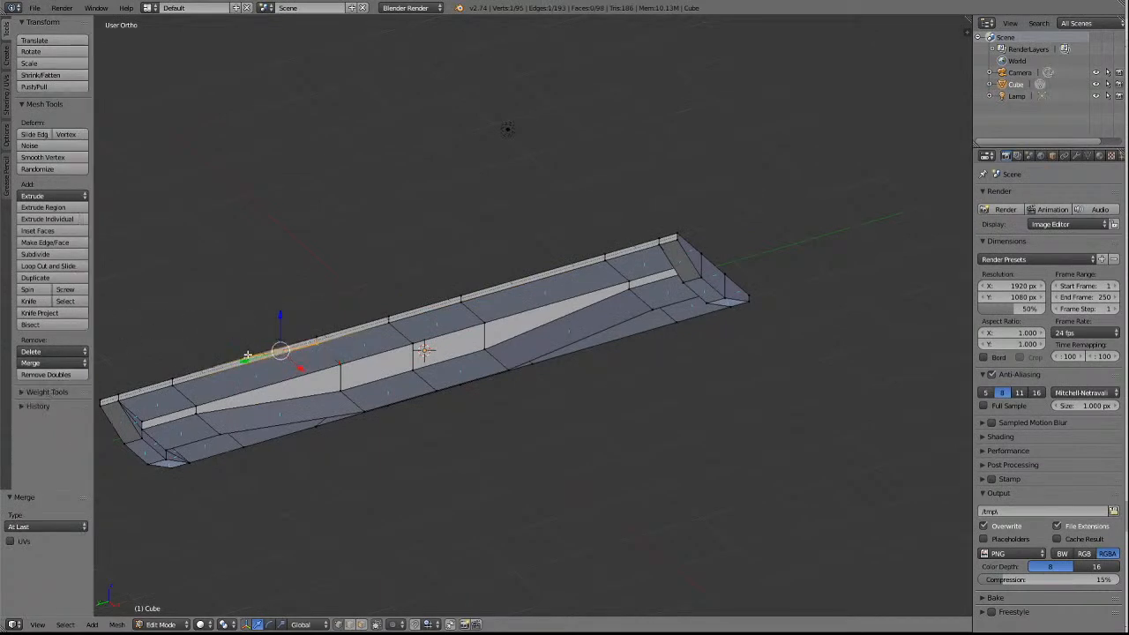
right_click(317, 330, "shift")
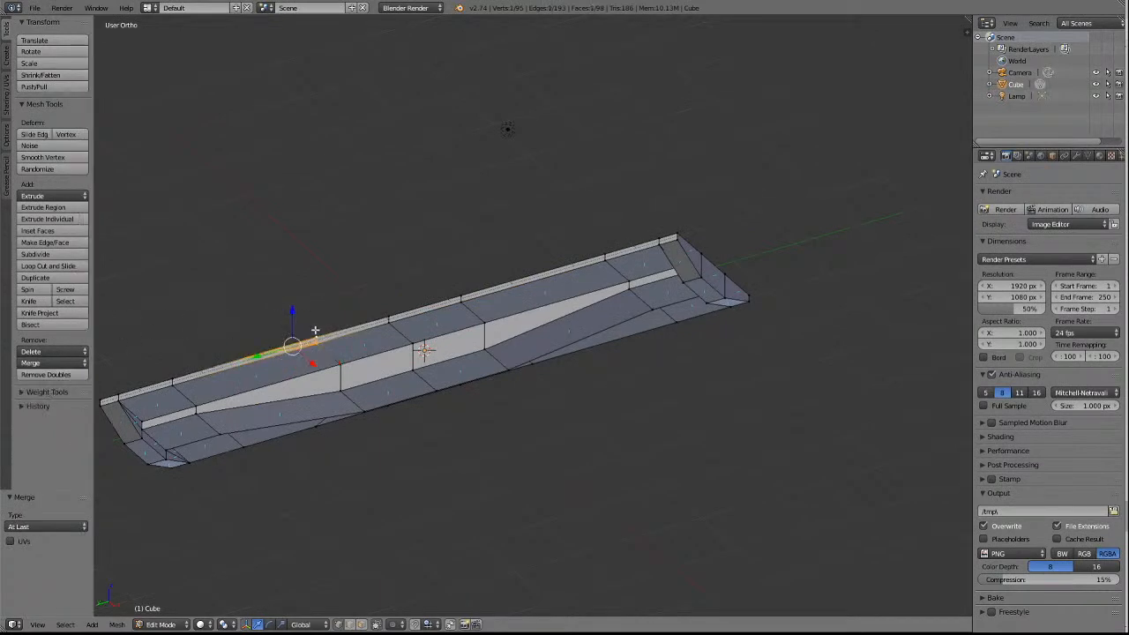
key("KP_Decimal")
scroll(495, 329, "down", 4)
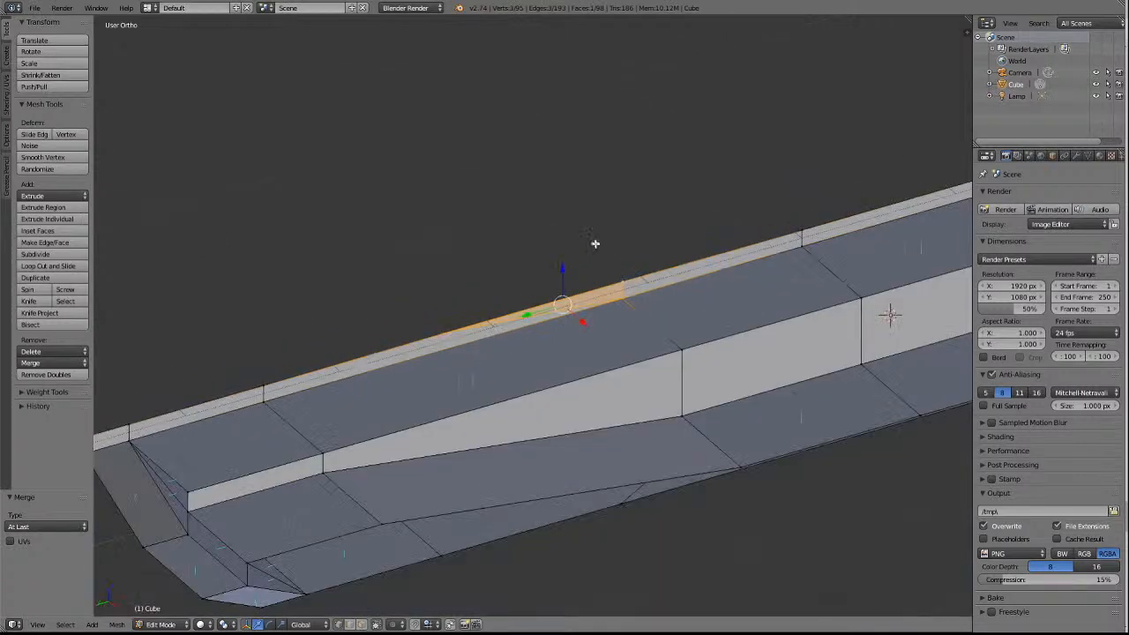
key("a")
right_click(441, 330)
right_click(623, 285, "shift")
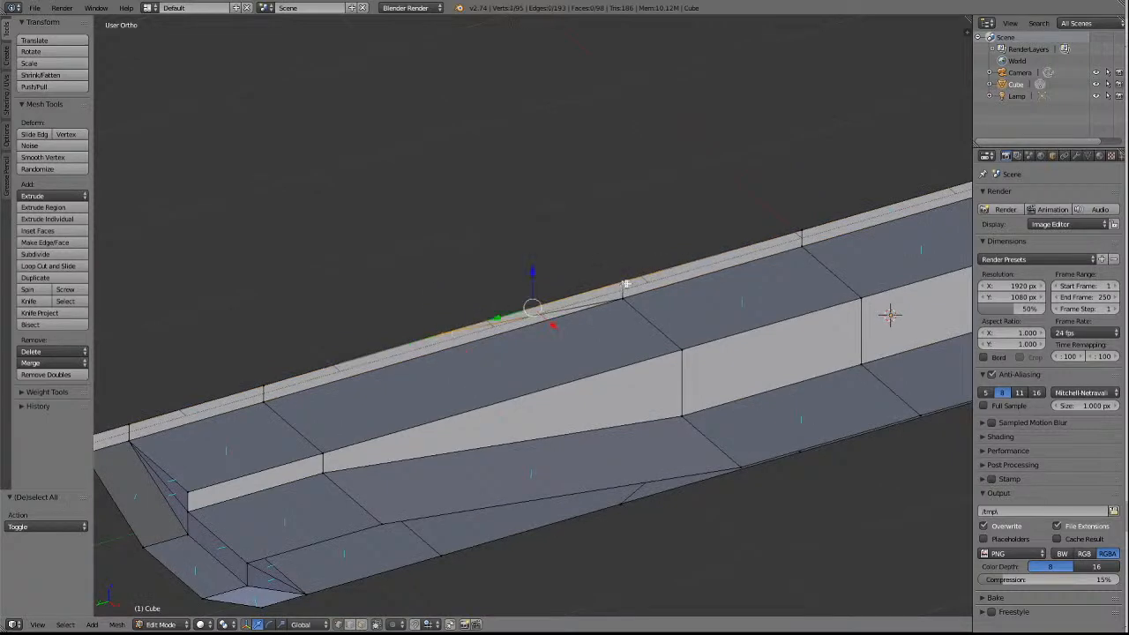
left_click(31, 362)
left_click(27, 369)
left_click(53, 391)
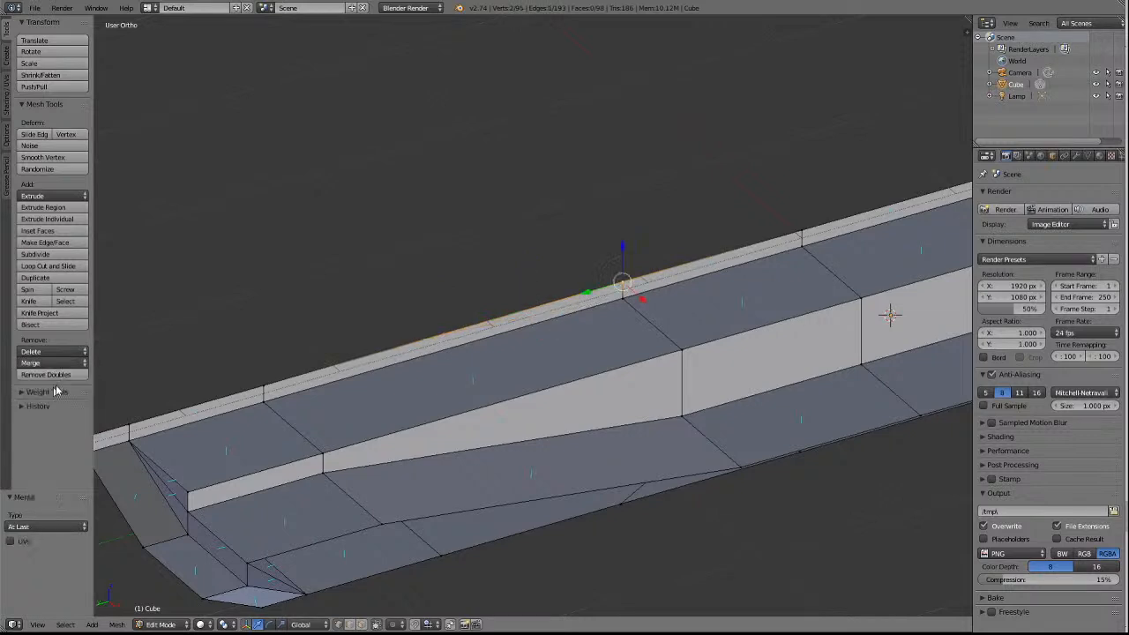
key("a")
key("a")
key("a")
key("a")
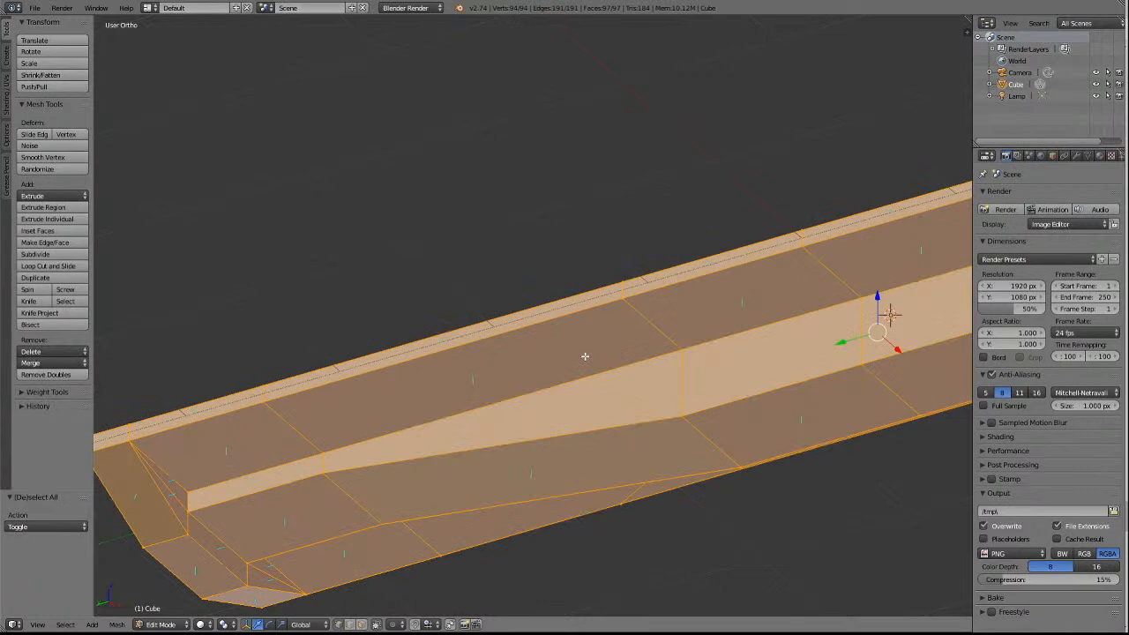
key("a")
On the top face's -X inner row, merge the +Y half's surplus vertex into its neighbour nearer the centre, At Last.
key("KP_8")
key("KP_8")
key("KP_8")
key("KP_8")
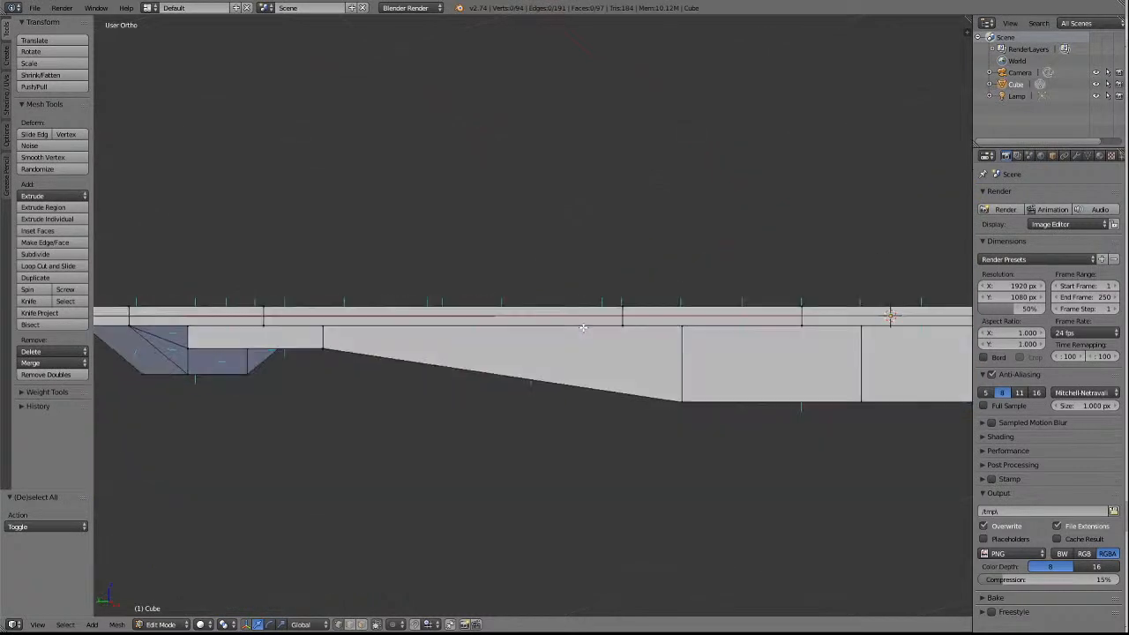
right_click(505, 231)
right_click(692, 284, "shift")
left_click(53, 362)
left_click(51, 393)
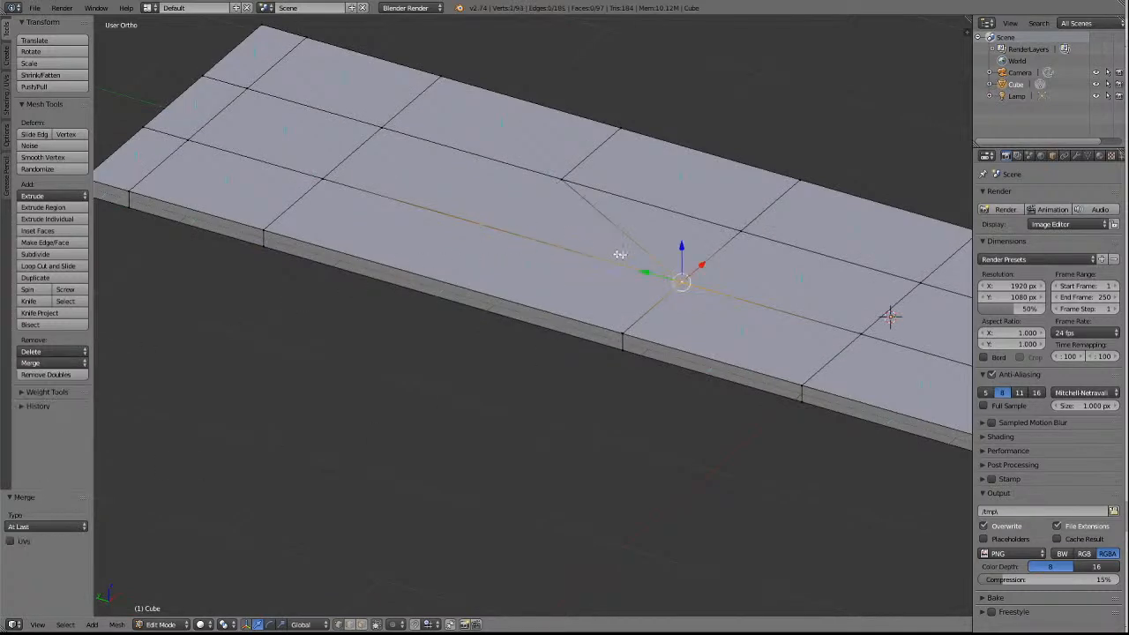
Merge the matching vertex of the top face's +X inner row into its neighbour nearer the centre, At Last, and clear the selection.
right_click(568, 179, "shift")
right_click(744, 230, "shift")
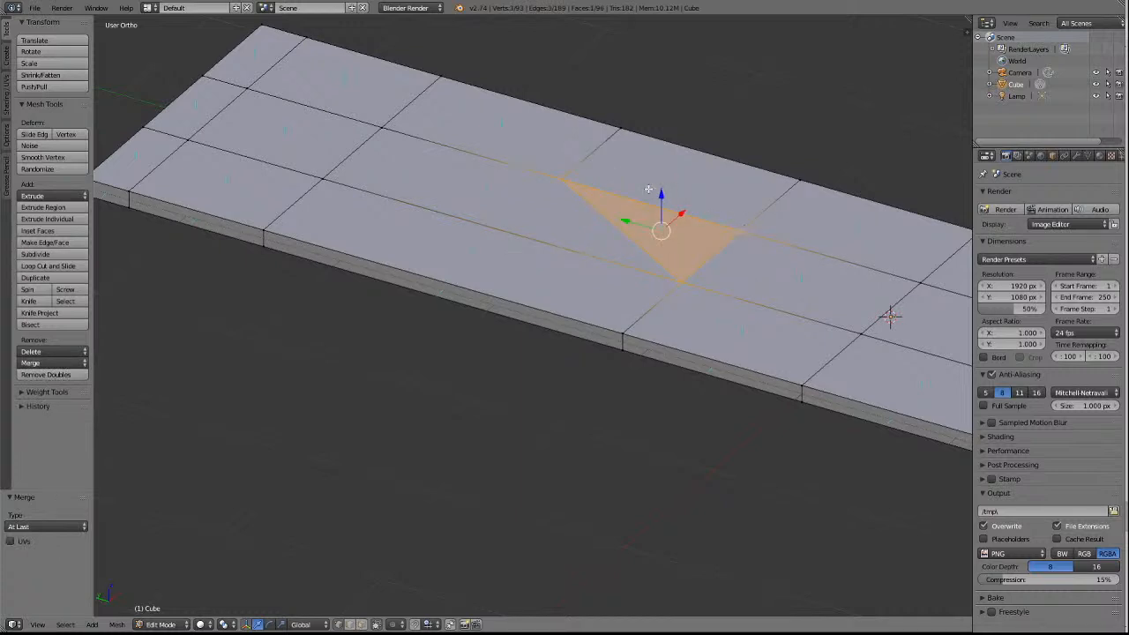
key("a")
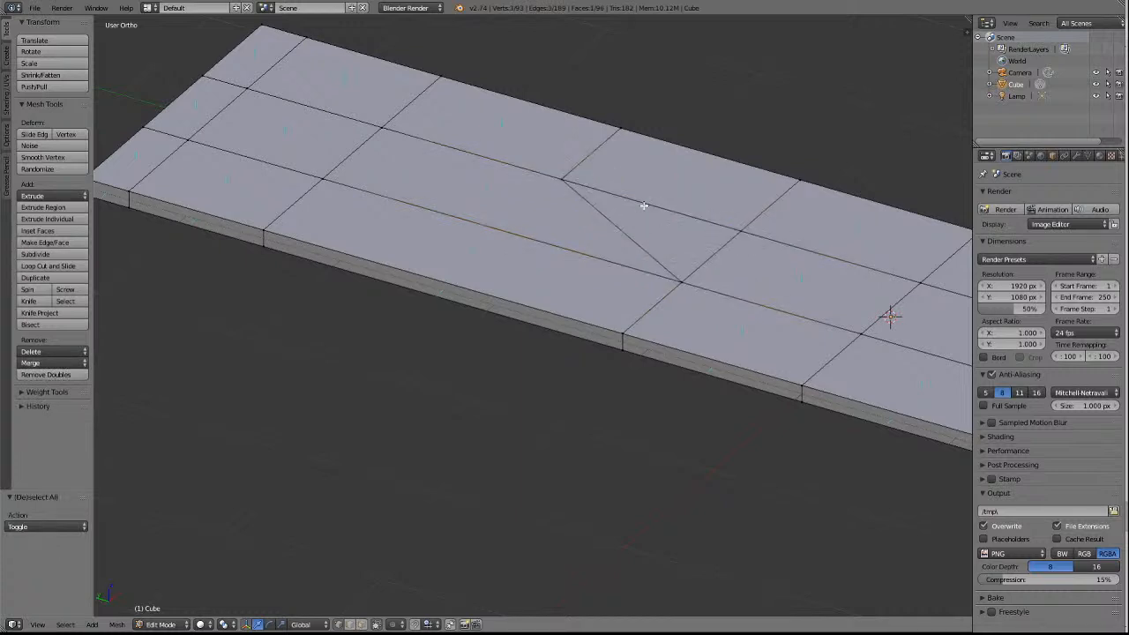
right_click(565, 180)
right_click(751, 230, "shift")
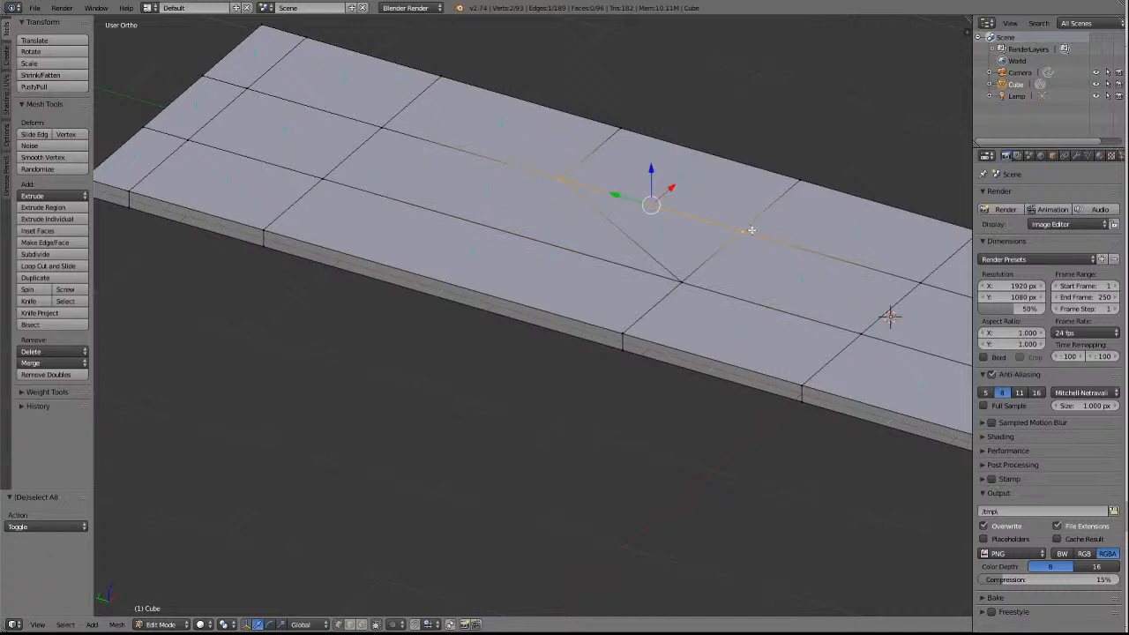
left_click(53, 362)
left_click(53, 391)
key("a")
Merge the +Y half's surplus +X upper-rim vertex into its neighbour nearer the centre, At Last, and clear the selection.
right_click(626, 126)
right_click(808, 168, "shift")
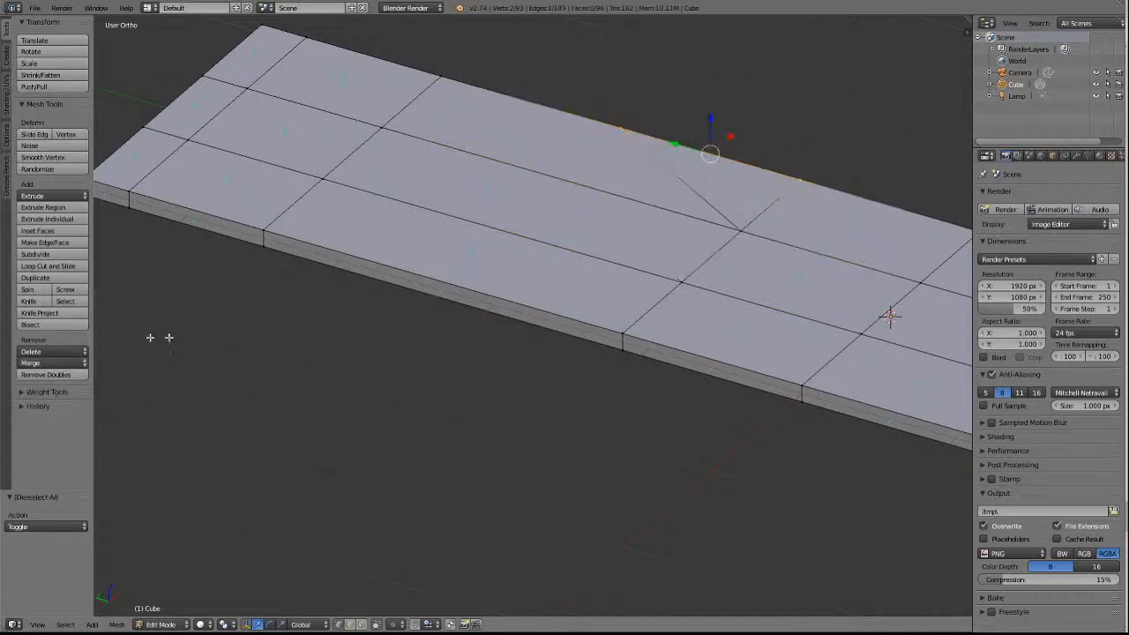
left_click(52, 362)
left_click(53, 391)
key("a")
Merge the +X lower-rim vertex at the +Y half's diagonal edges into its neighbour nearer the centre, At Last, and clear the selection.
key("KP_6")
key("KP_6")
key("KP_6")
key("KP_6")
key("KP_6")
key("KP_6")
key("KP_6")
key("KP_6")
key("KP_6")
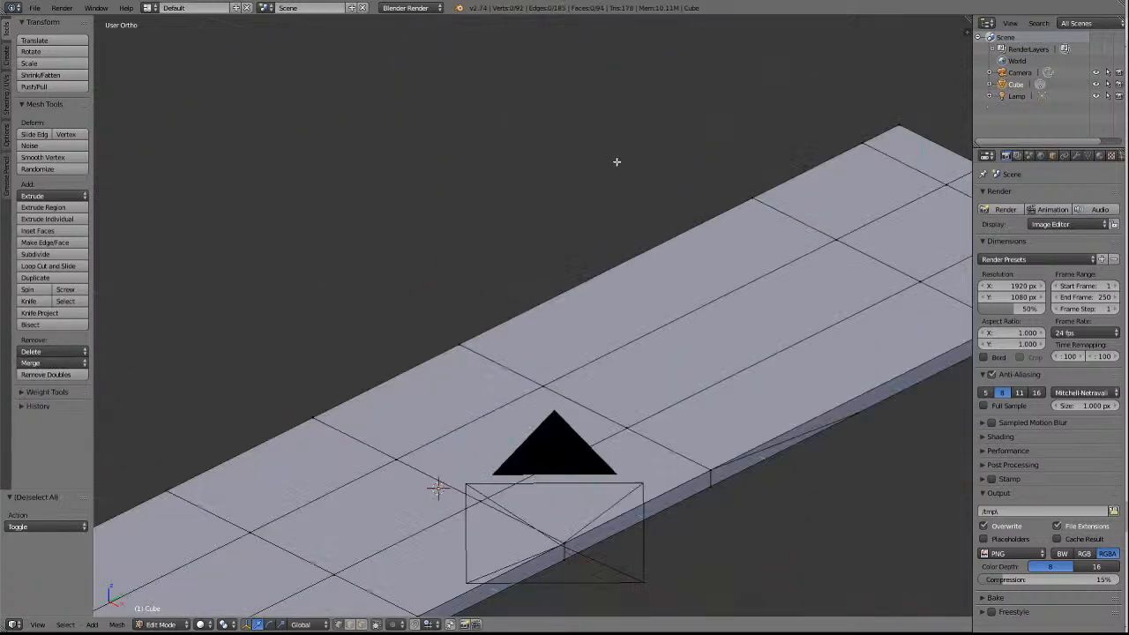
key("KP_2")
key("KP_2")
key("KP_2")
key("KP_2")
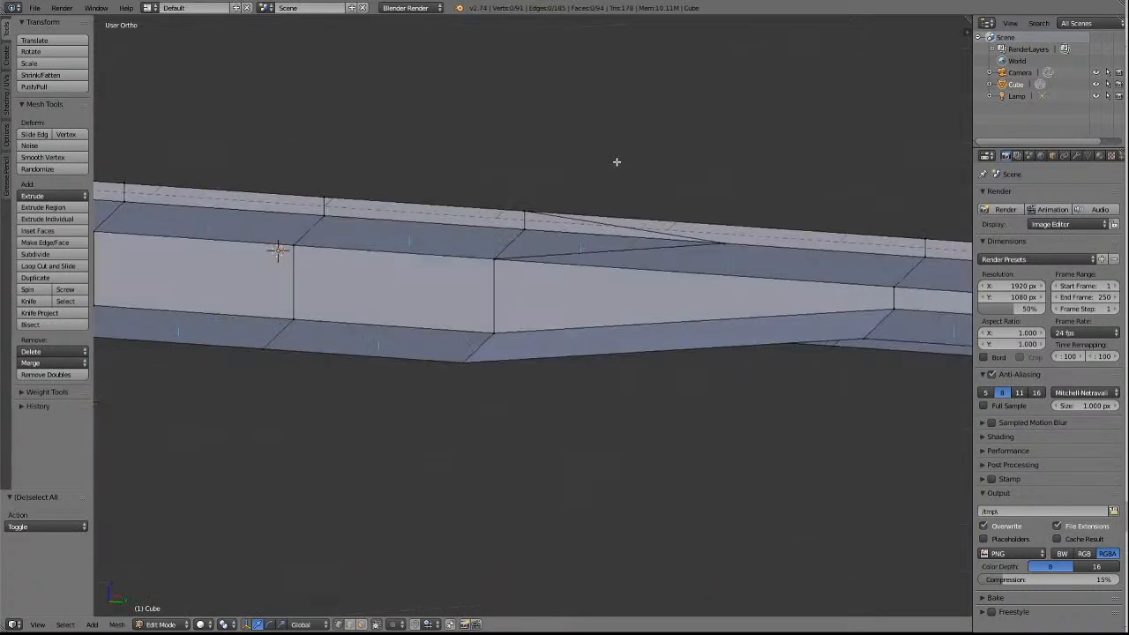
right_click(723, 243)
right_click(535, 237, "shift")
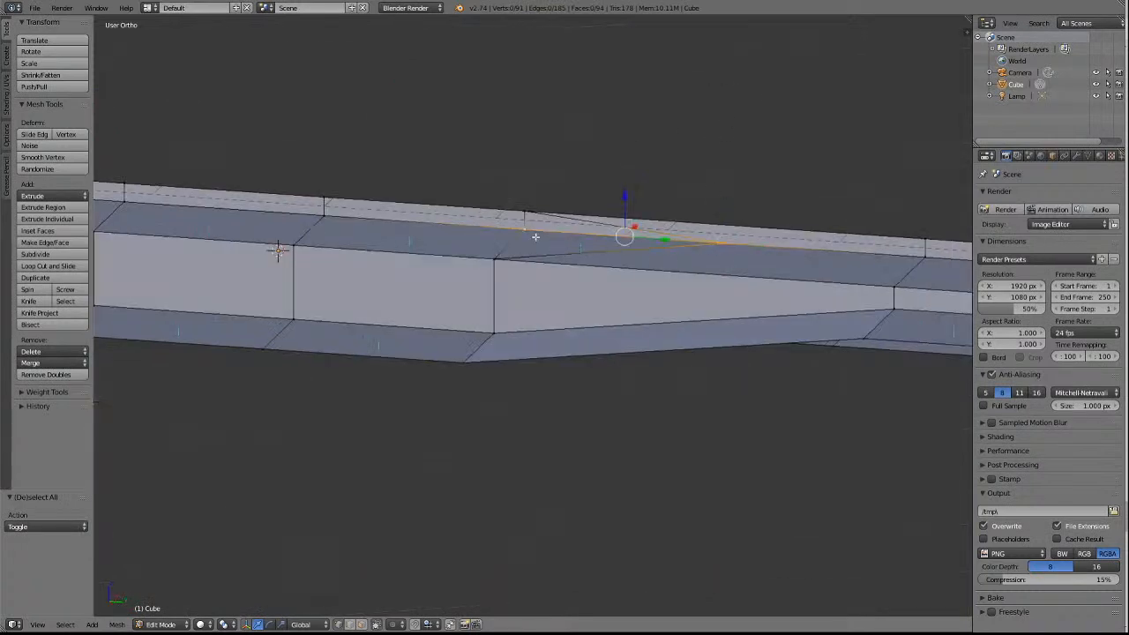
left_click(35, 362)
left_click(46, 390)
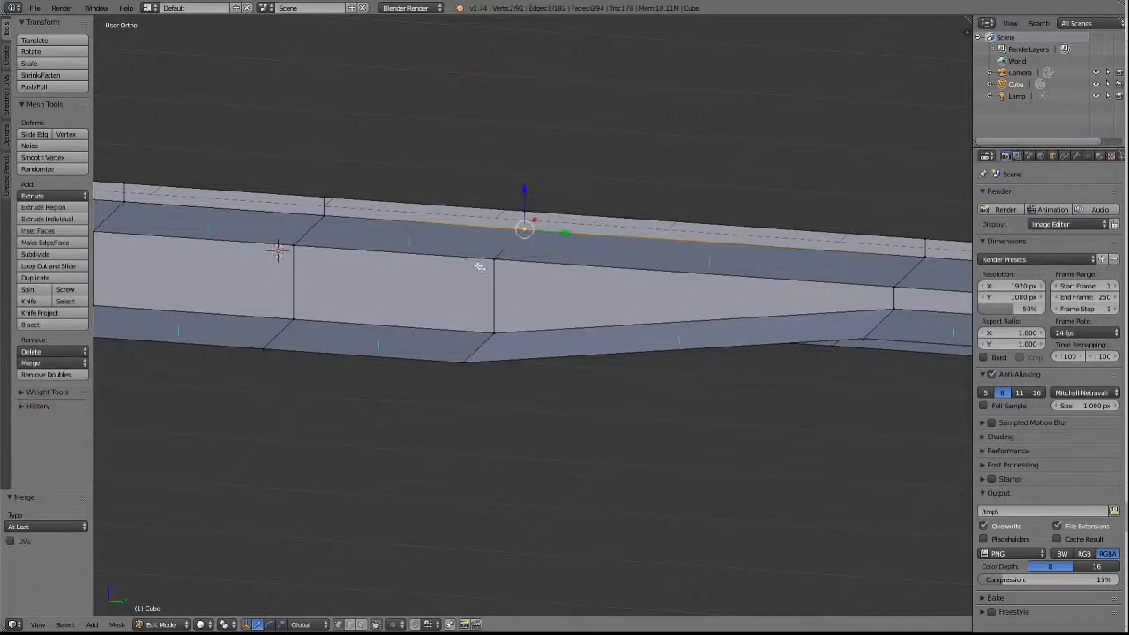
key("a")
Examine the whole simplified underframe from below and from both long sides.
scroll(470, 259, "down", 5)
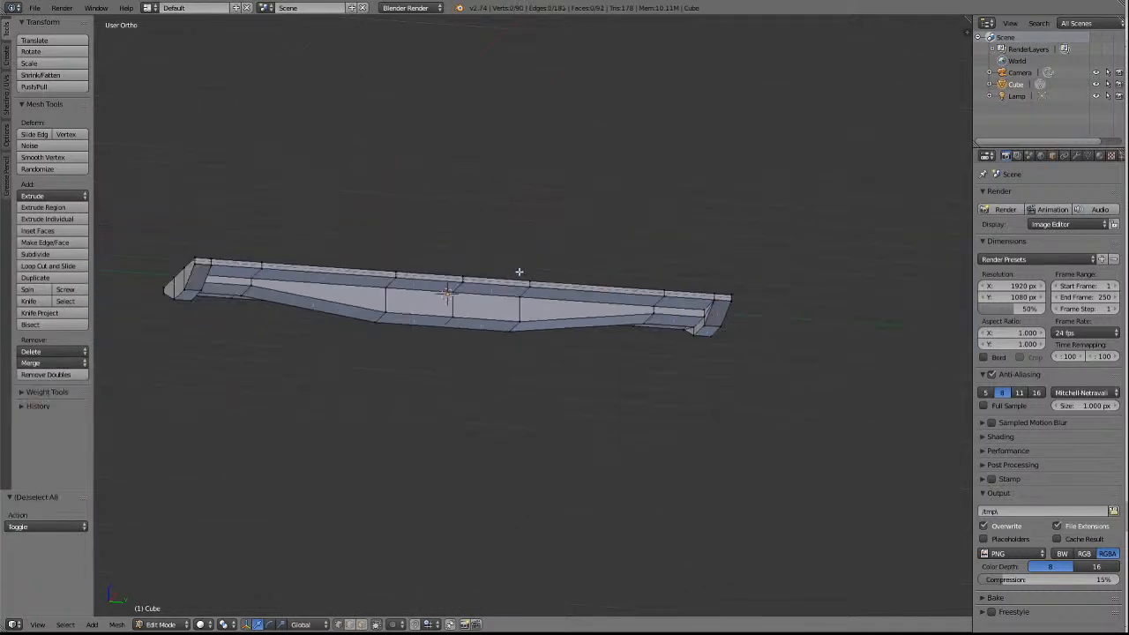
key("KP_8")
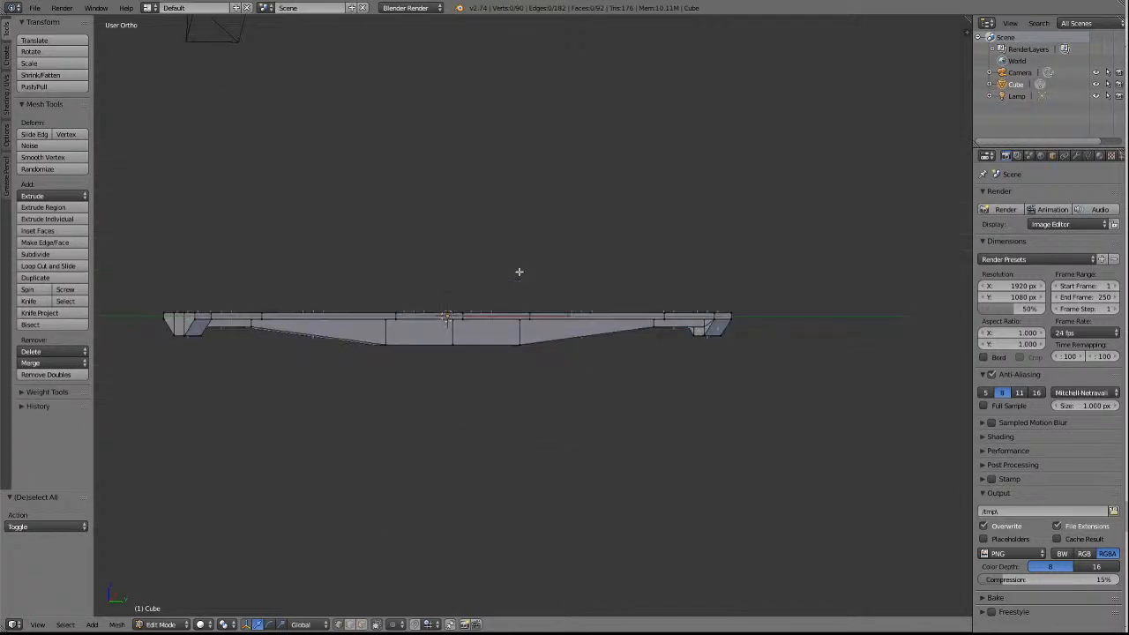
key("KP_6")
key("KP_6")
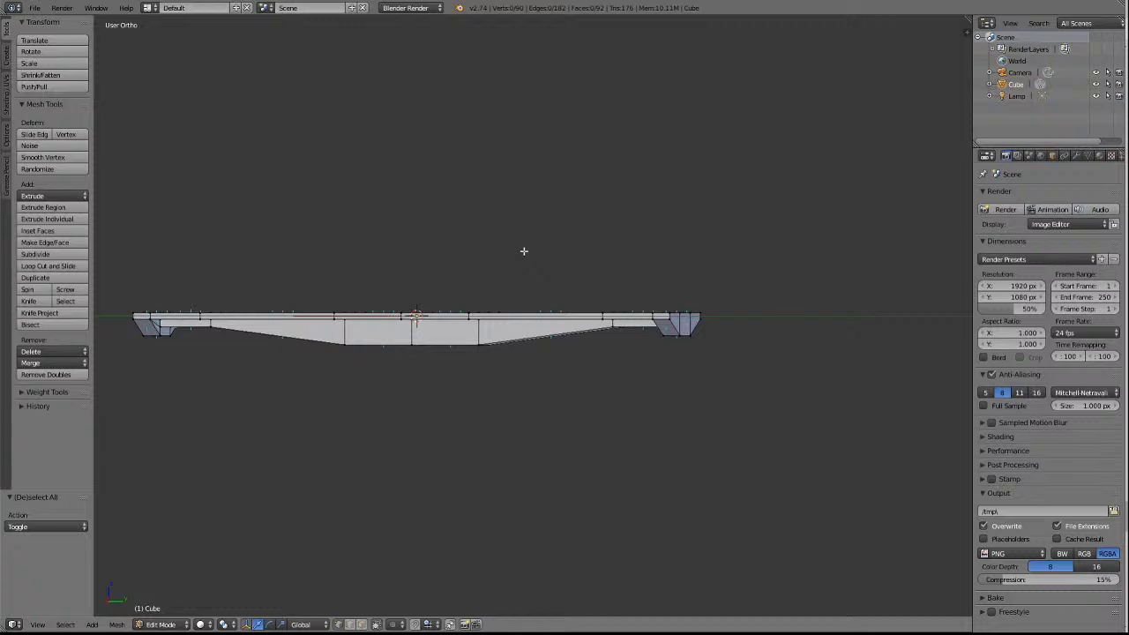
key("KP_4")
key("KP_4")
key("KP_4")
key("KP_4")
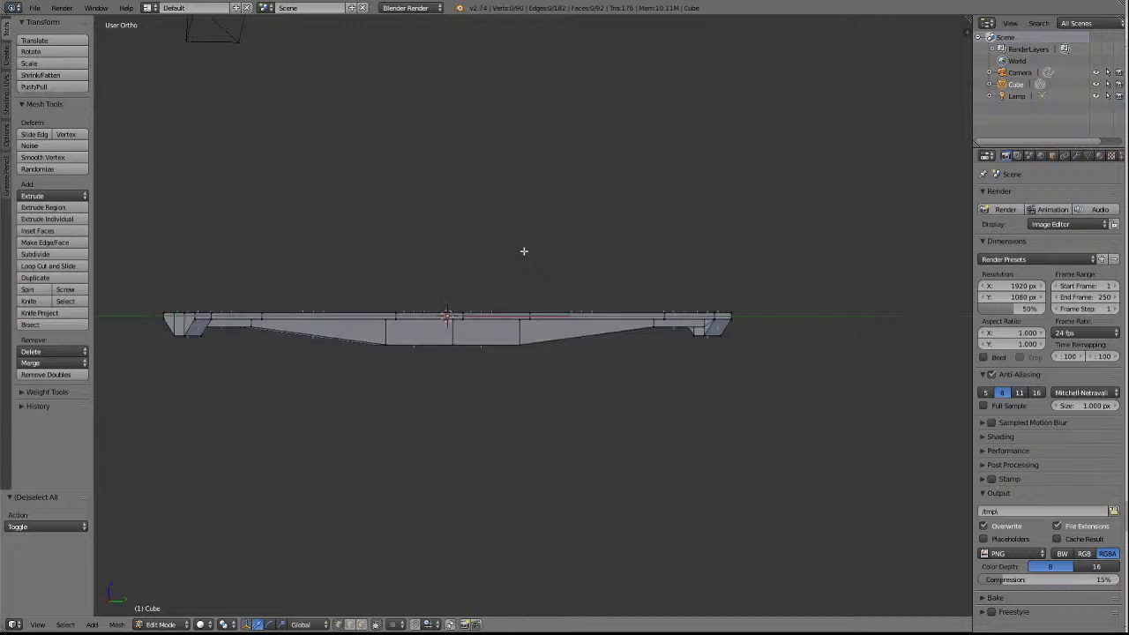
key("KP_8")
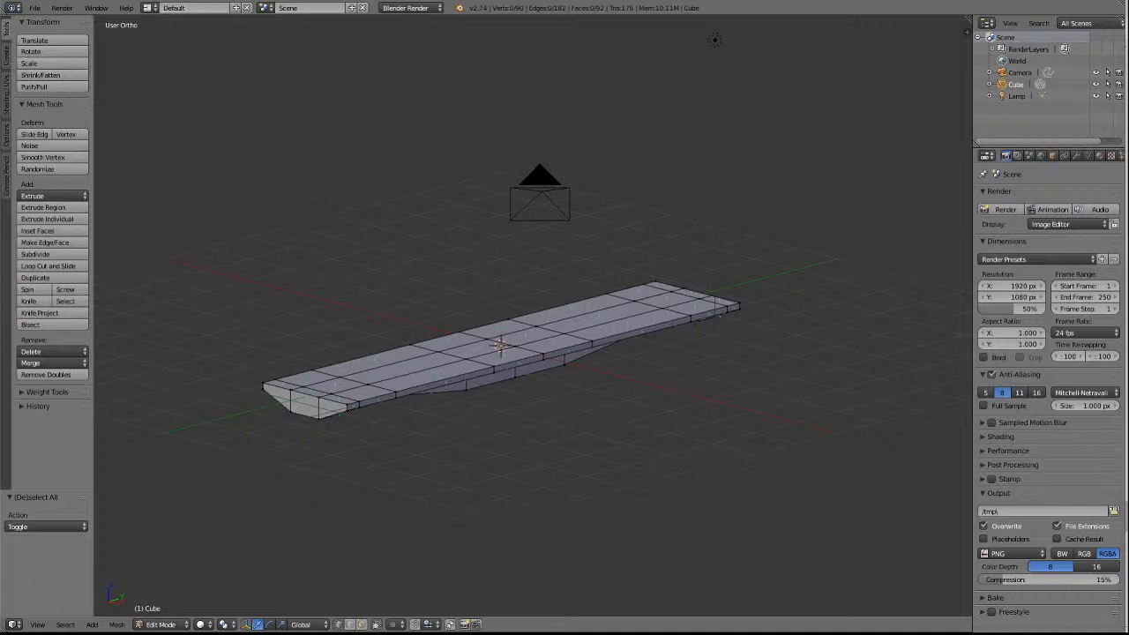
Switch to the browser's NODY Open Wagon page and look through the NKHY and coil steel wagon photos above the prototype photos.
key("alt+Tab")
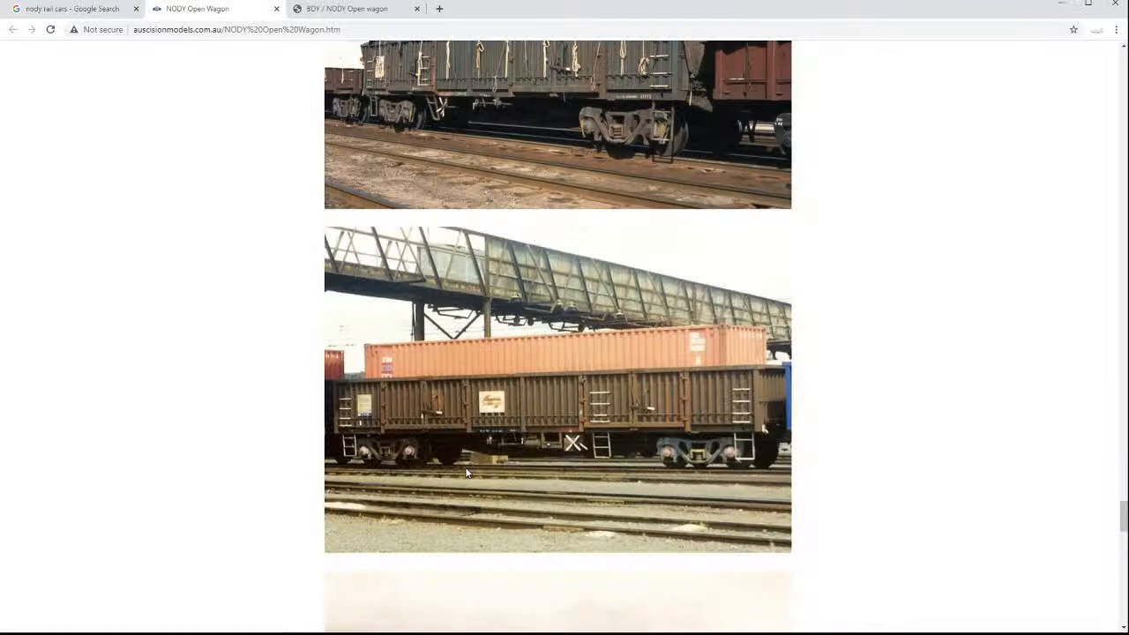
scroll(476, 447, "up", 10)
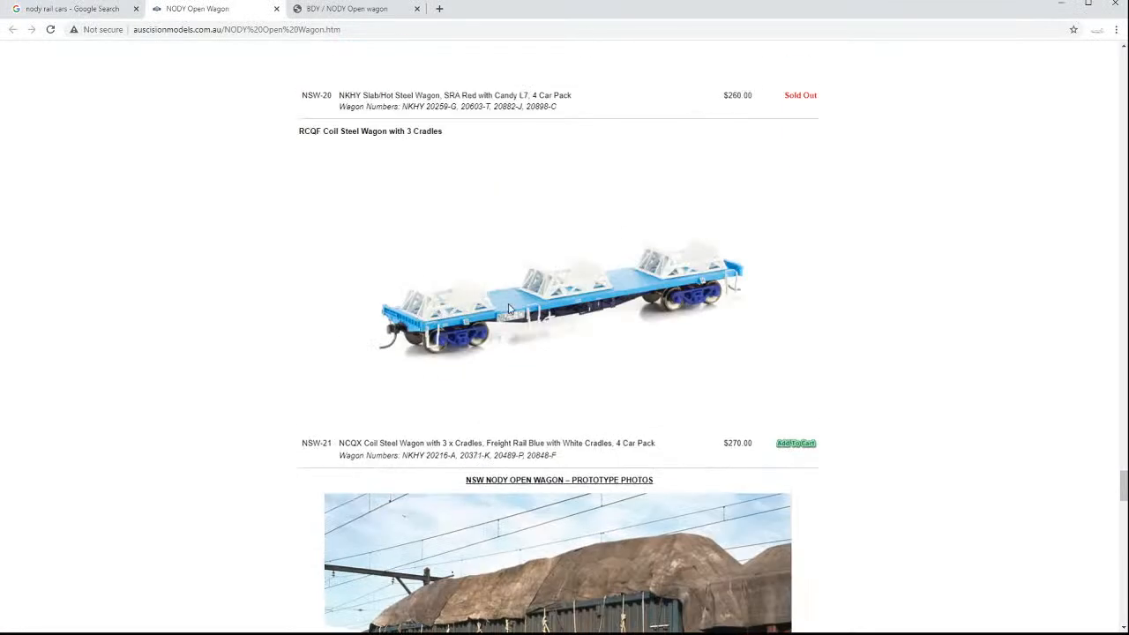
scroll(543, 353, "up", 3)
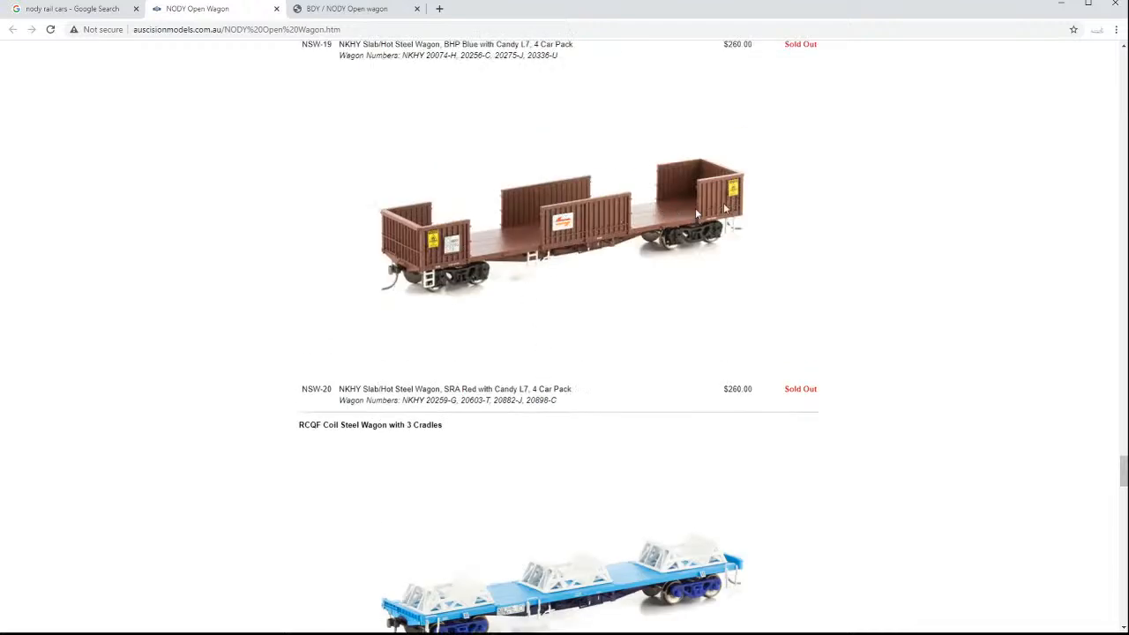
Look back up through the NKHY slab/hot steel wagon photos to compare their side and underframe shapes.
scroll(478, 319, "up", 5)
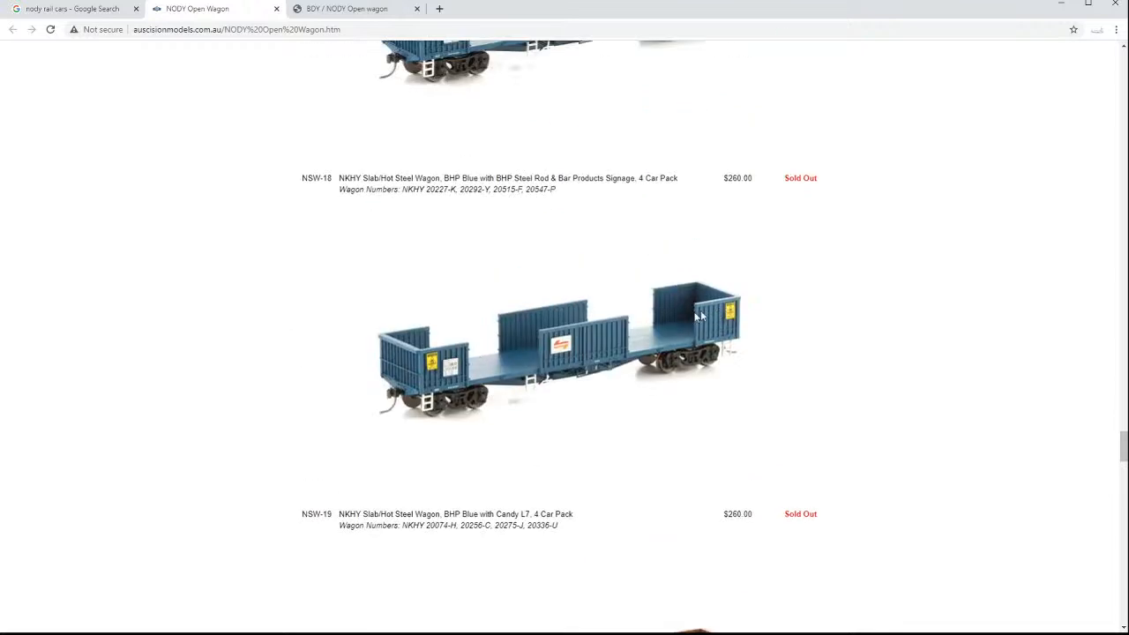
scroll(569, 384, "up", 1)
scroll(570, 384, "up", 3)
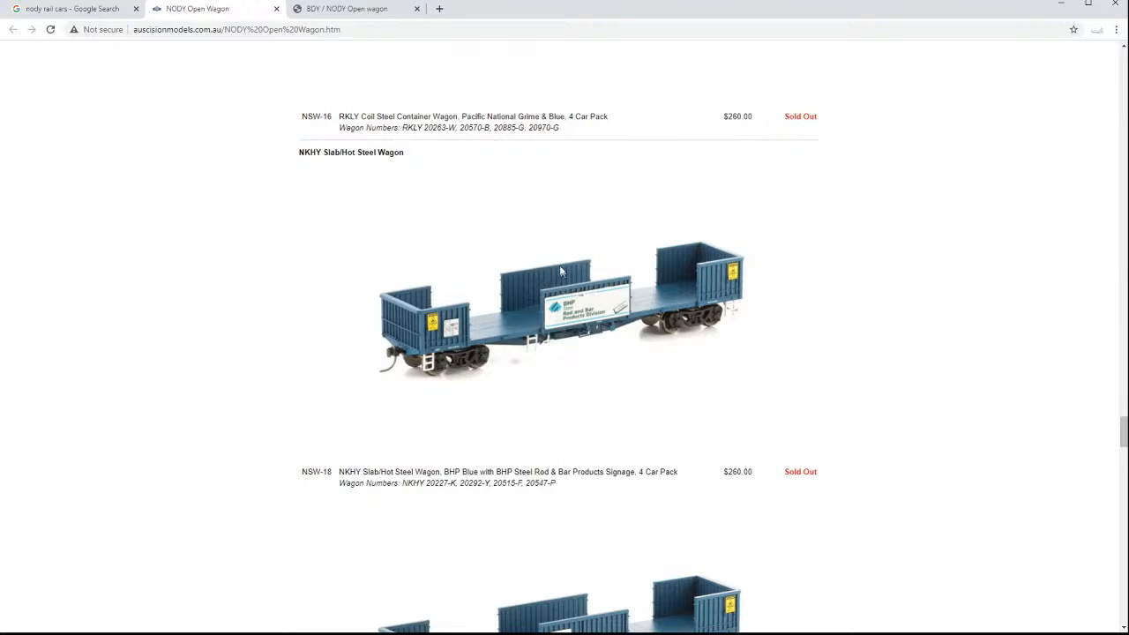
scroll(583, 457, "up", 3)
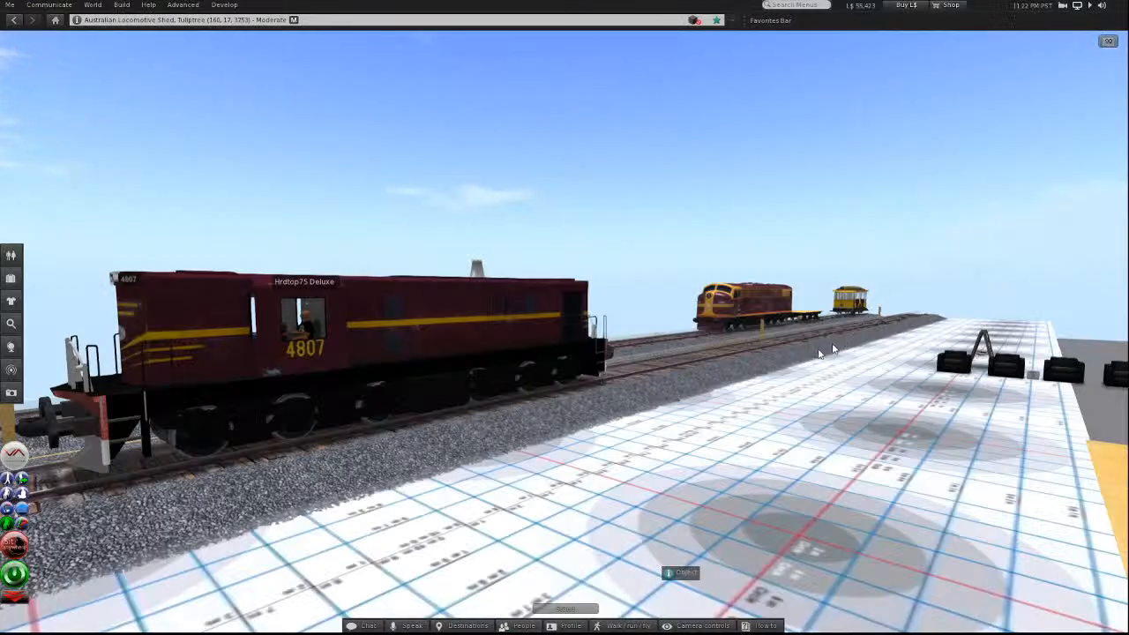
Switch to the Second Life viewer, search the inventory for "rq" and place the first RQJW 80ftContainerWagon on the near track.
left_click_drag(769, 346, 769, 319, "alt")
left_click_drag(564, 256, 564, 335, "ctrl+alt")
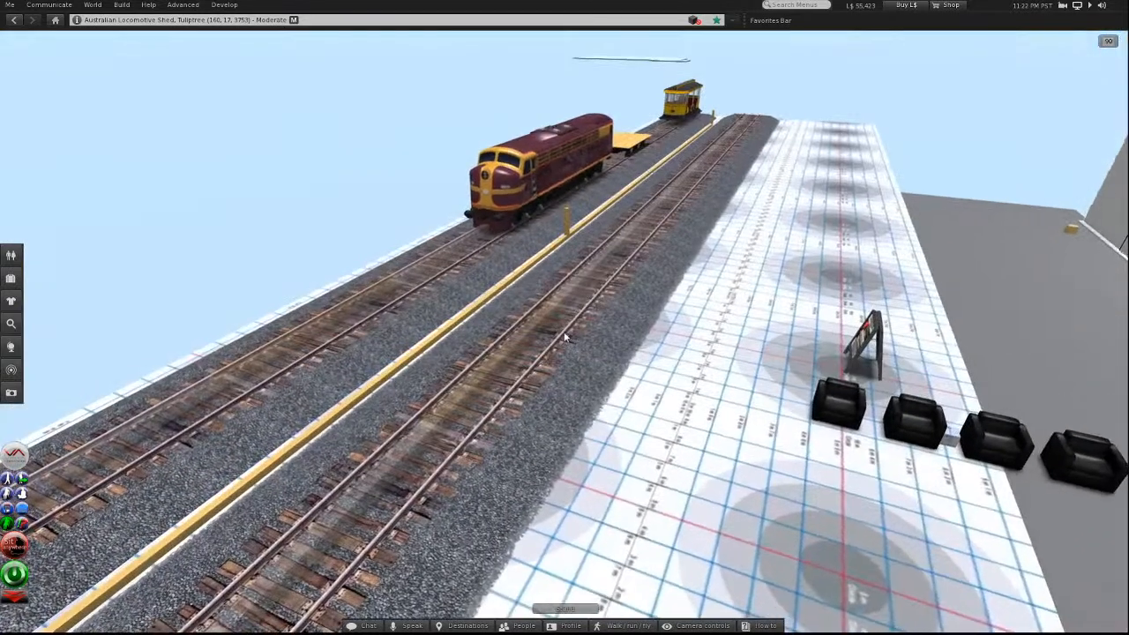
left_click(10, 278)
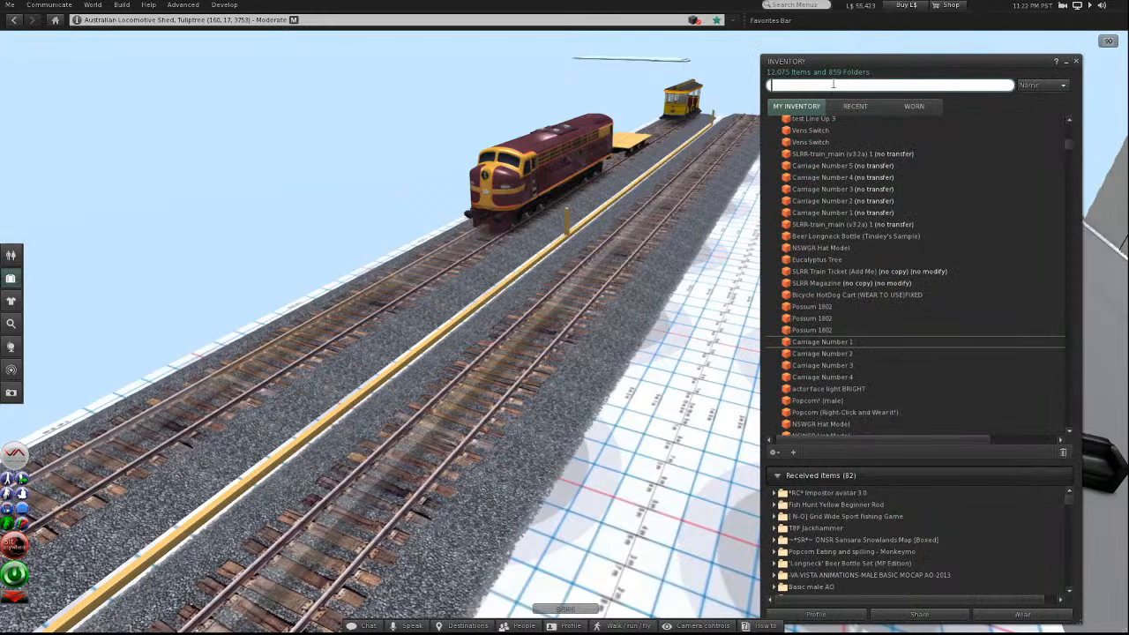
type("rq")
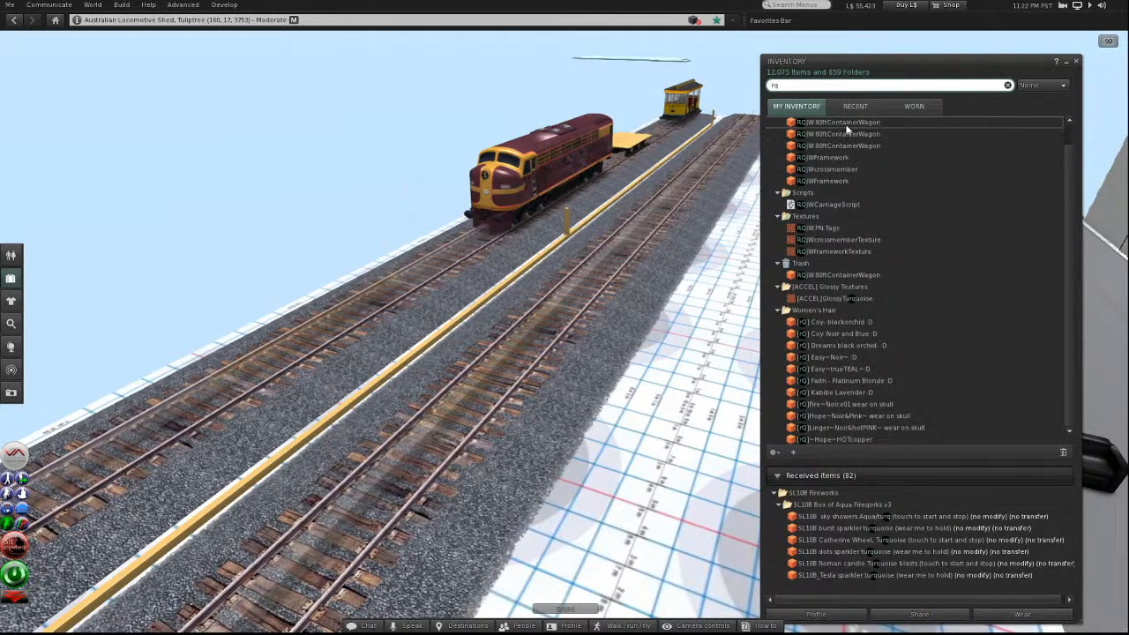
left_click(839, 123)
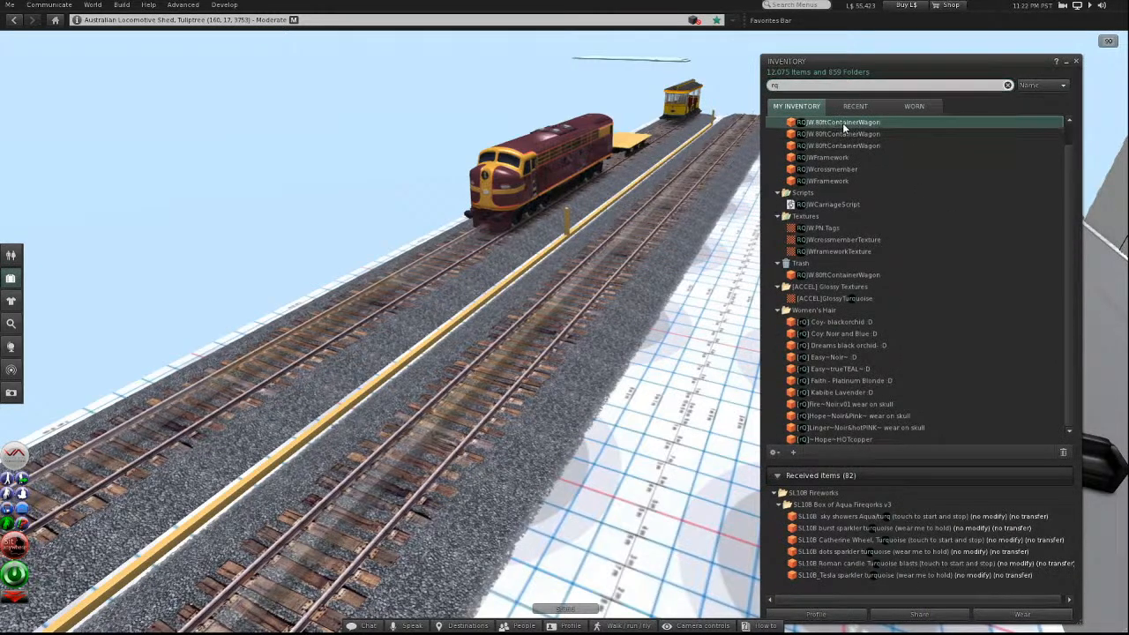
Examine the placed container wagon's open deck, crossmembers and side frame from above, close up and from trackside.
left_click_drag(593, 287, 544, 340)
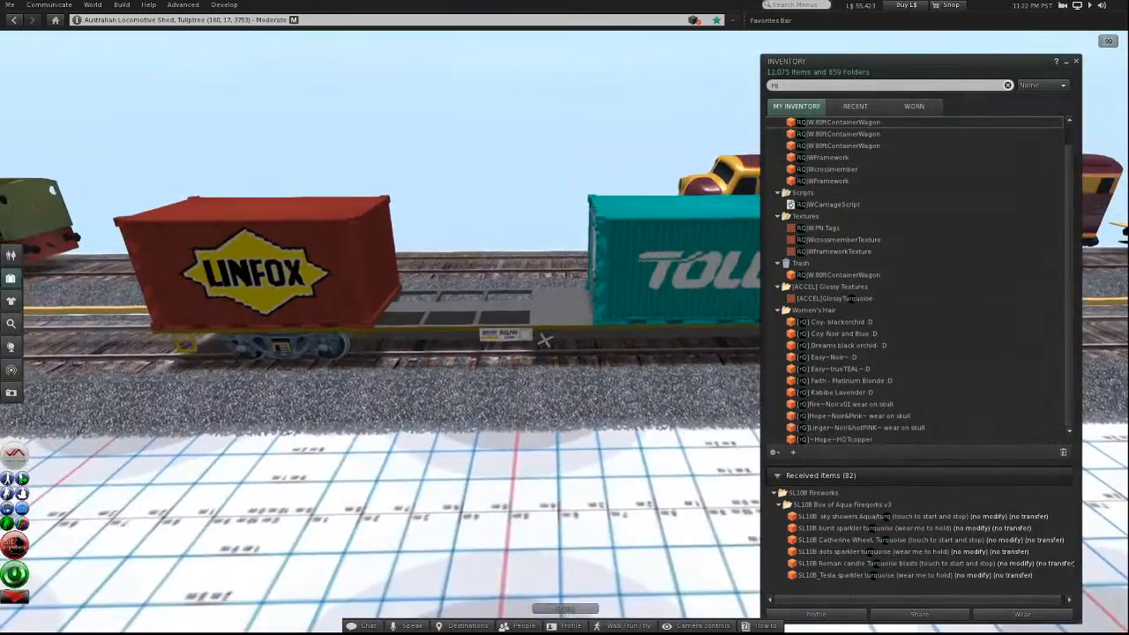
left_click_drag(434, 310, 58, 249, "alt")
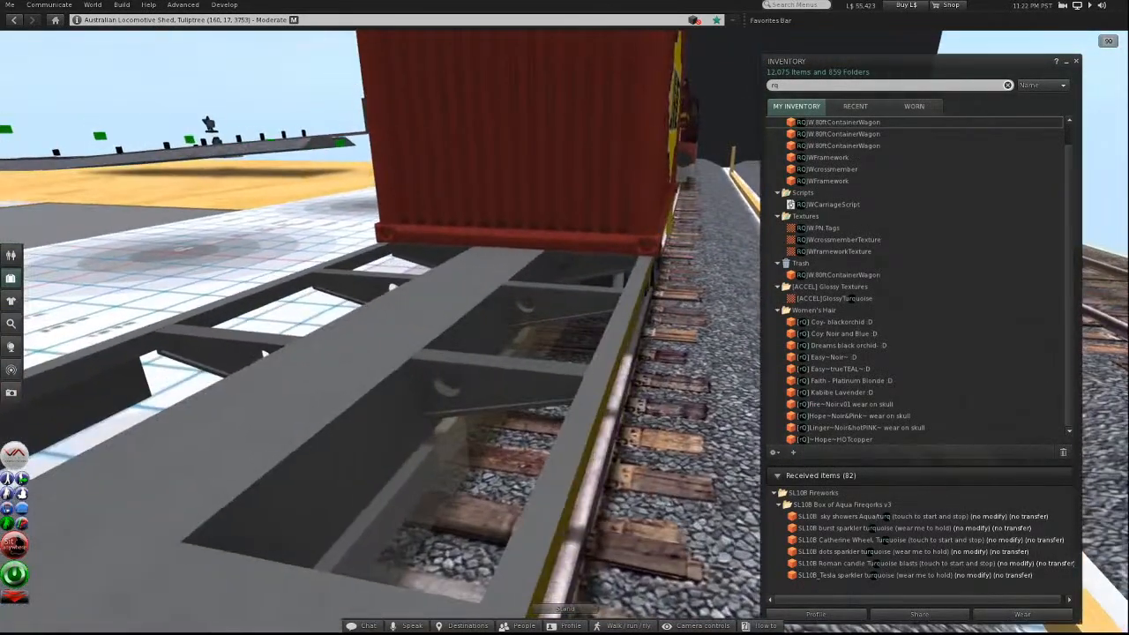
left_click_drag(254, 484, 688, 295, "alt")
left_click_drag(300, 305, 611, 335, "alt")
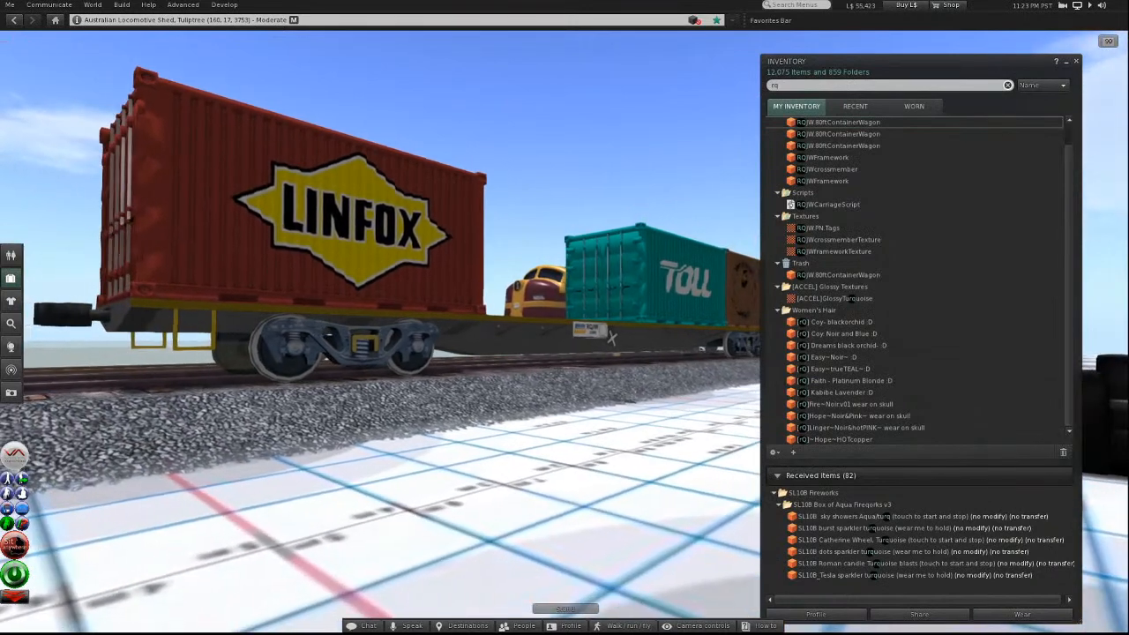
mouse_move(613, 339)
left_mouse_down("alt")
mouse_move(615, 350)
mouse_move(596, 344)
left_mouse_up("alt")
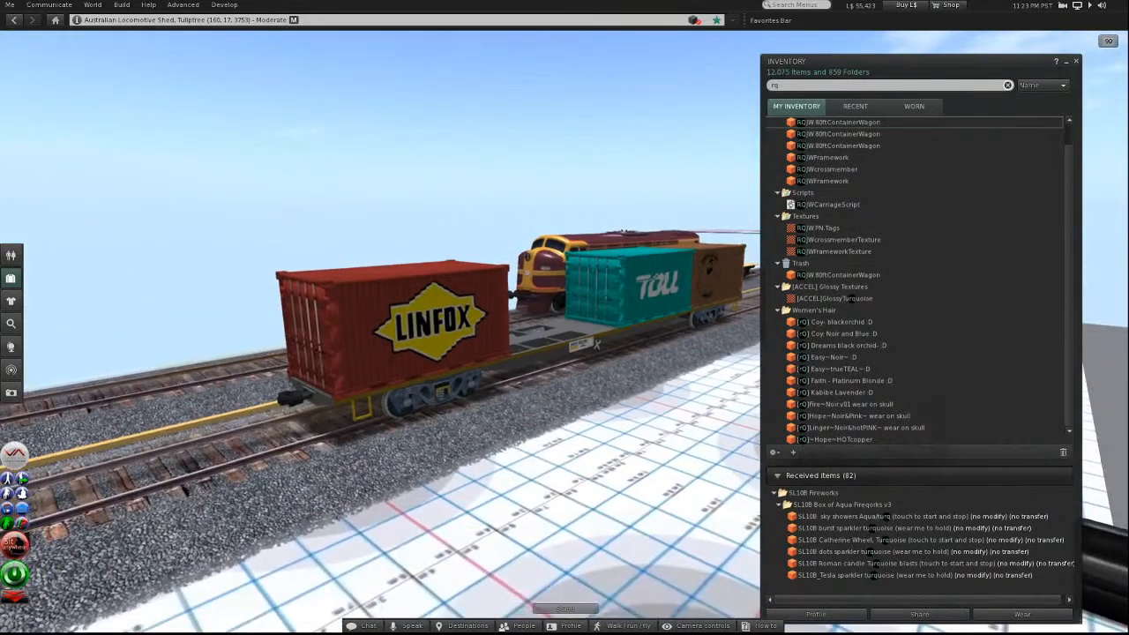
key("Escape")
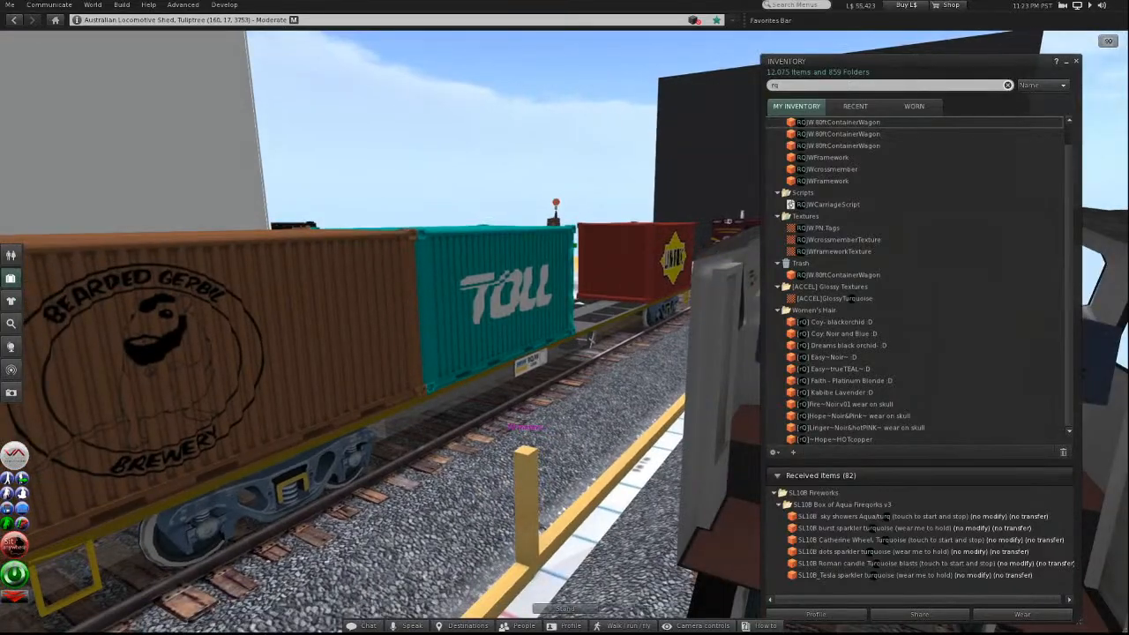
left_click_drag(592, 340, 595, 335, "alt")
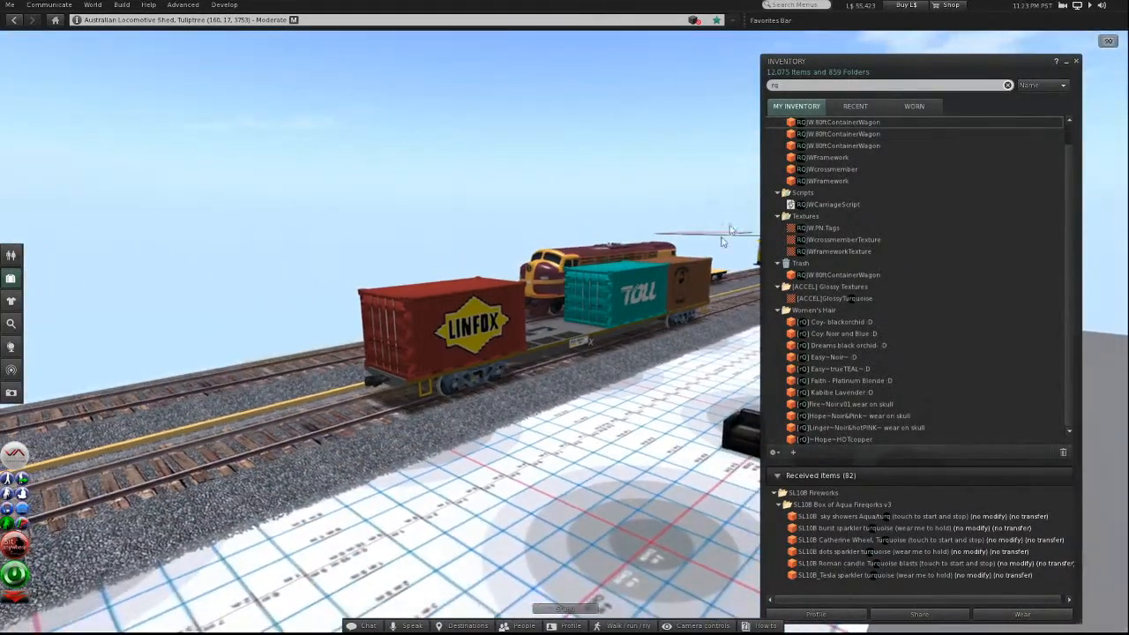
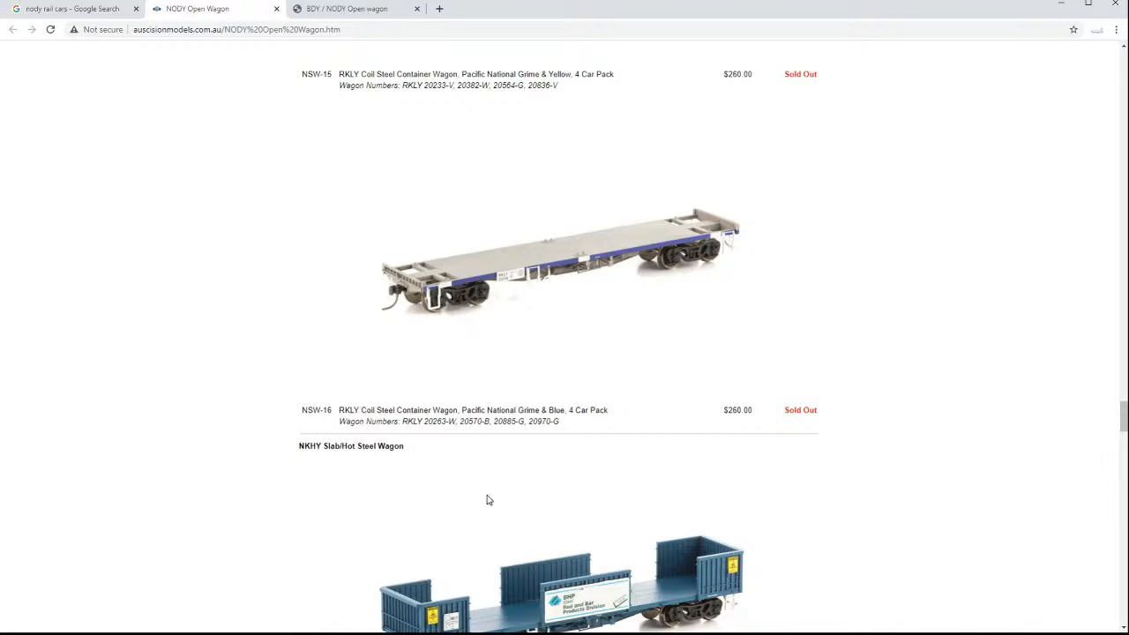
Look back up through the RKLY, RCQF, RCAF and NCTY wagon photos to compare their decks and underframes.
scroll(729, 368, "up", 13)
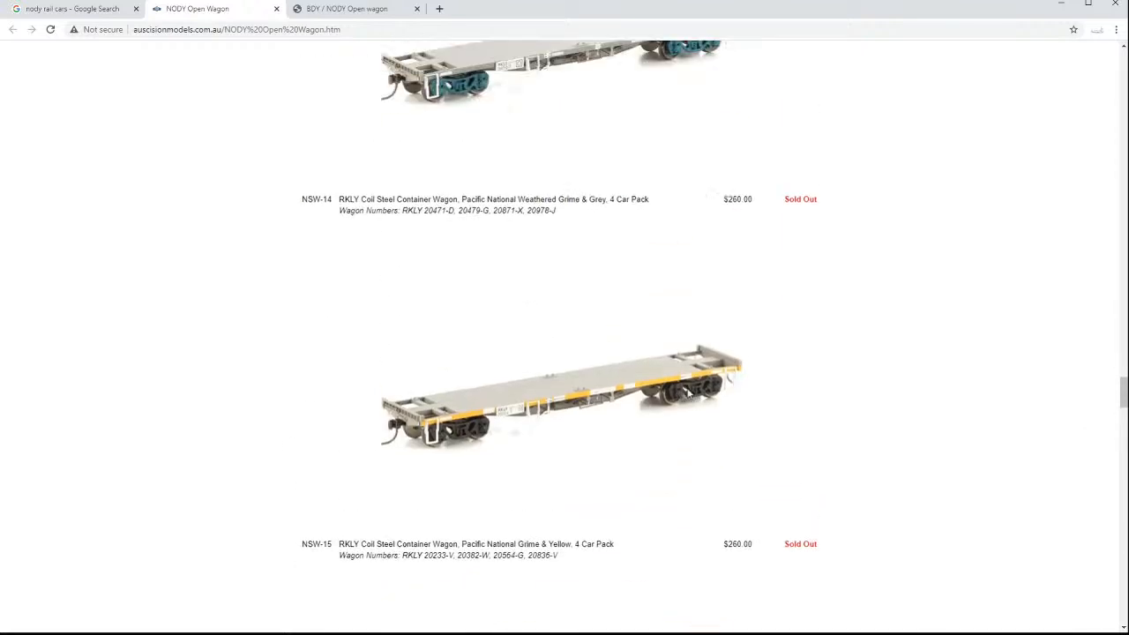
scroll(688, 393, "up", 8)
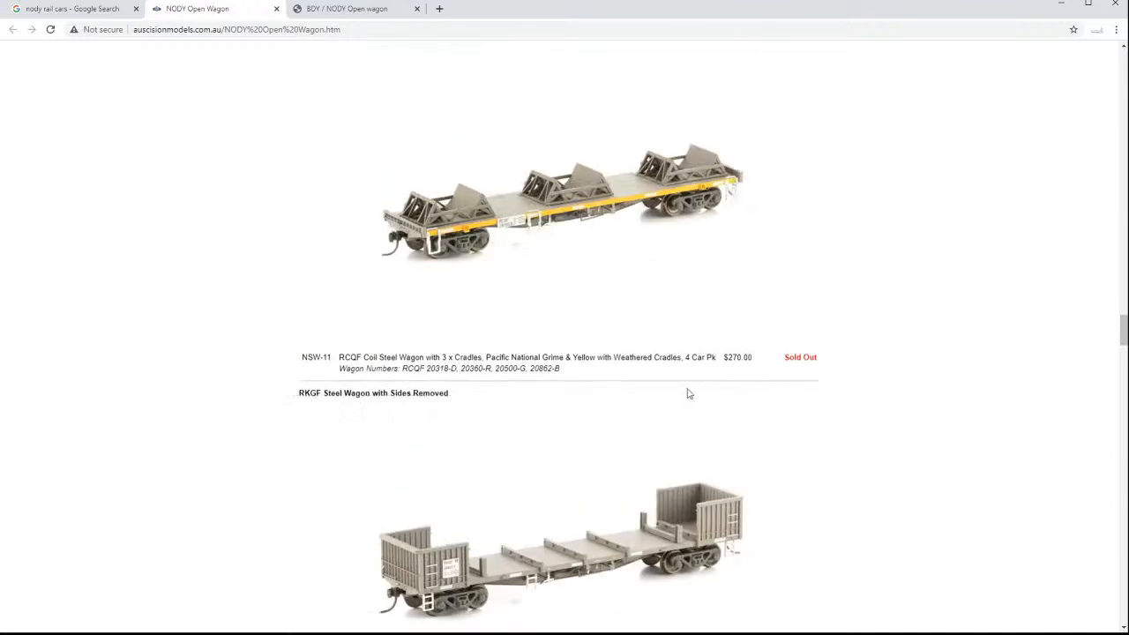
scroll(688, 392, "up", 4)
scroll(688, 392, "up", 6)
scroll(688, 392, "up", 6)
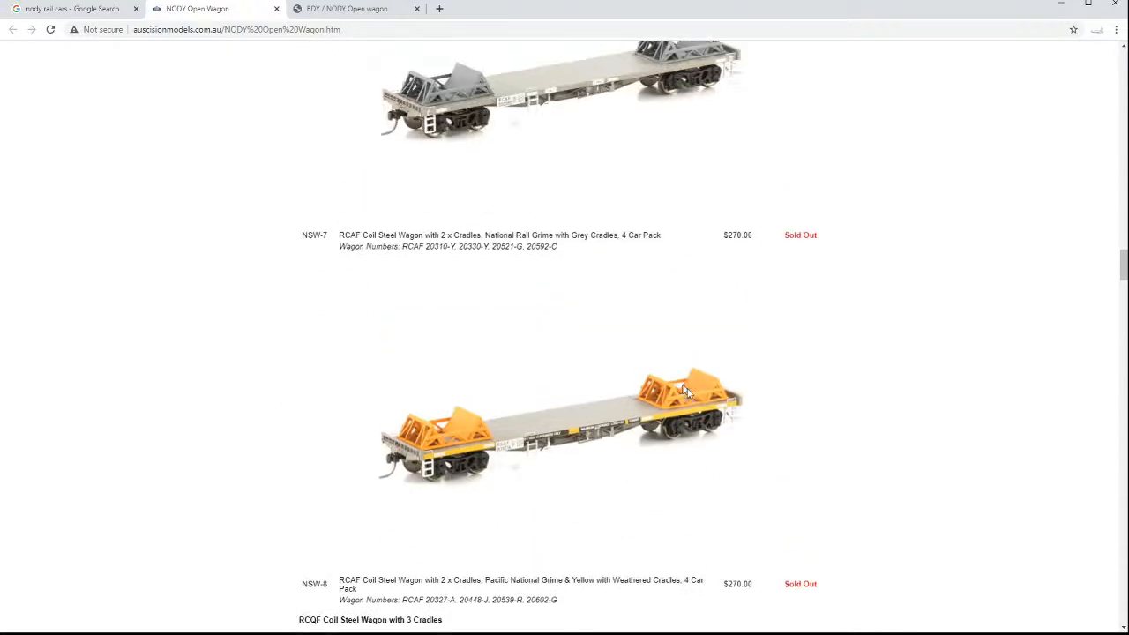
scroll(688, 393, "up", 6)
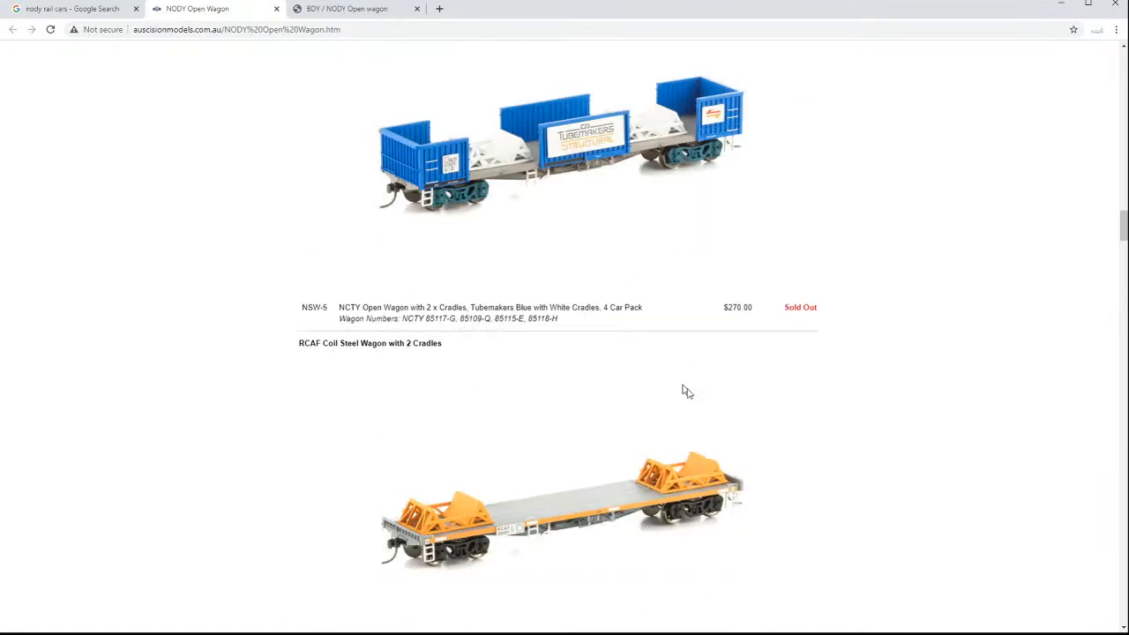
scroll(689, 393, "up", 3)
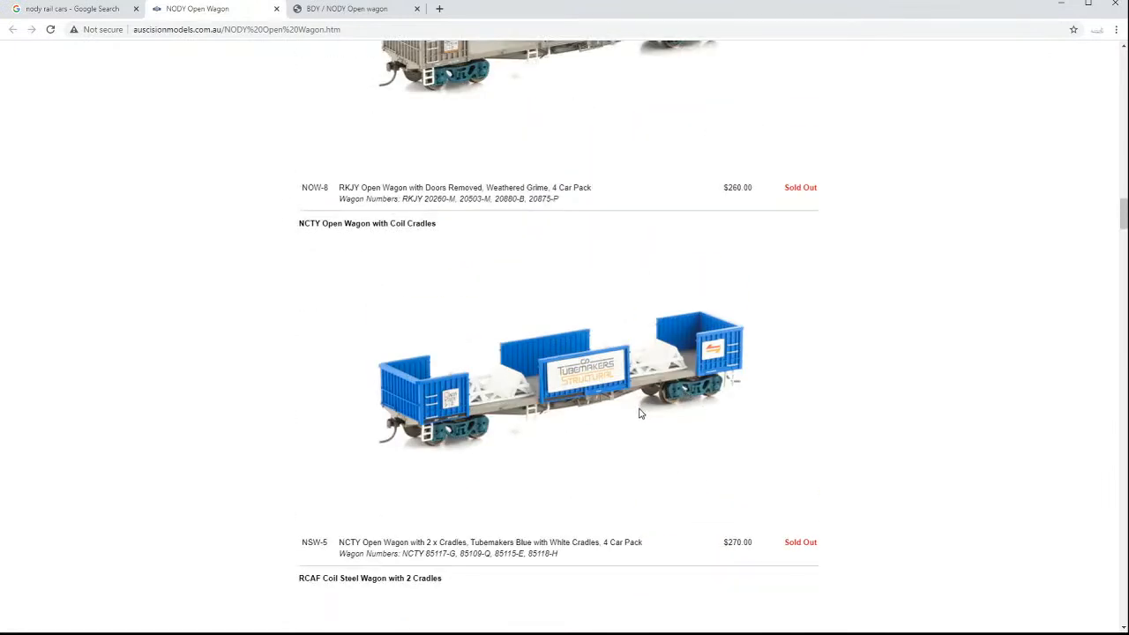
scroll(641, 413, "up", 1)
scroll(641, 413, "down", 1)
Enlarge the web page to 200% and examine the RKJY and NCTY open wagon photos up close.
left_click(1116, 29)
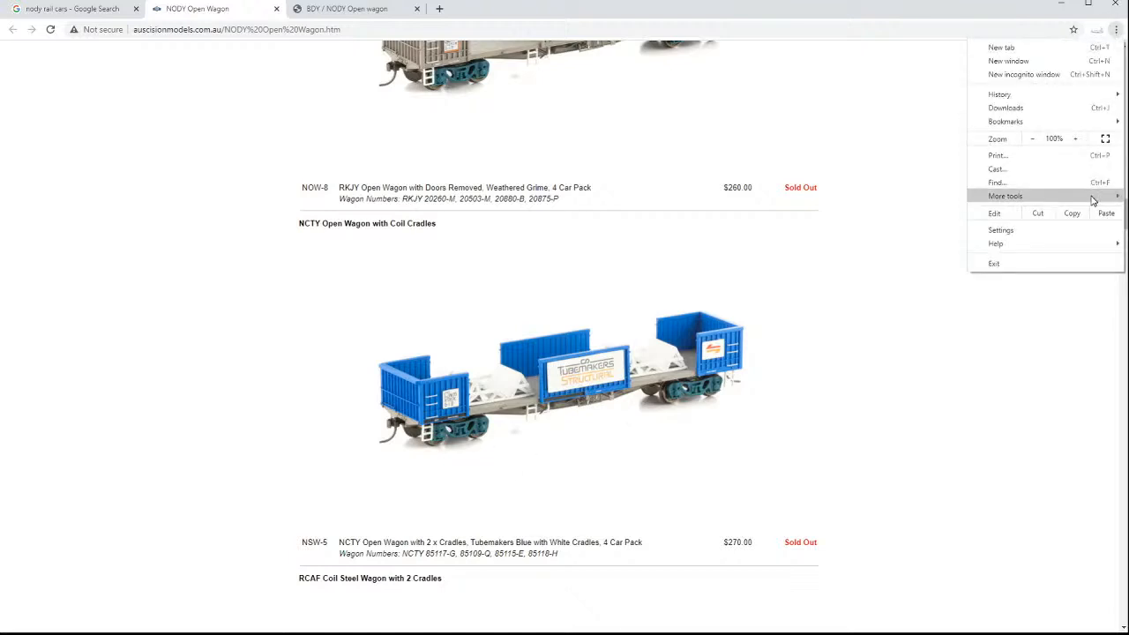
left_click(1076, 139)
left_click(1075, 138)
left_click(1075, 138)
left_click(1076, 139)
left_click(1076, 139)
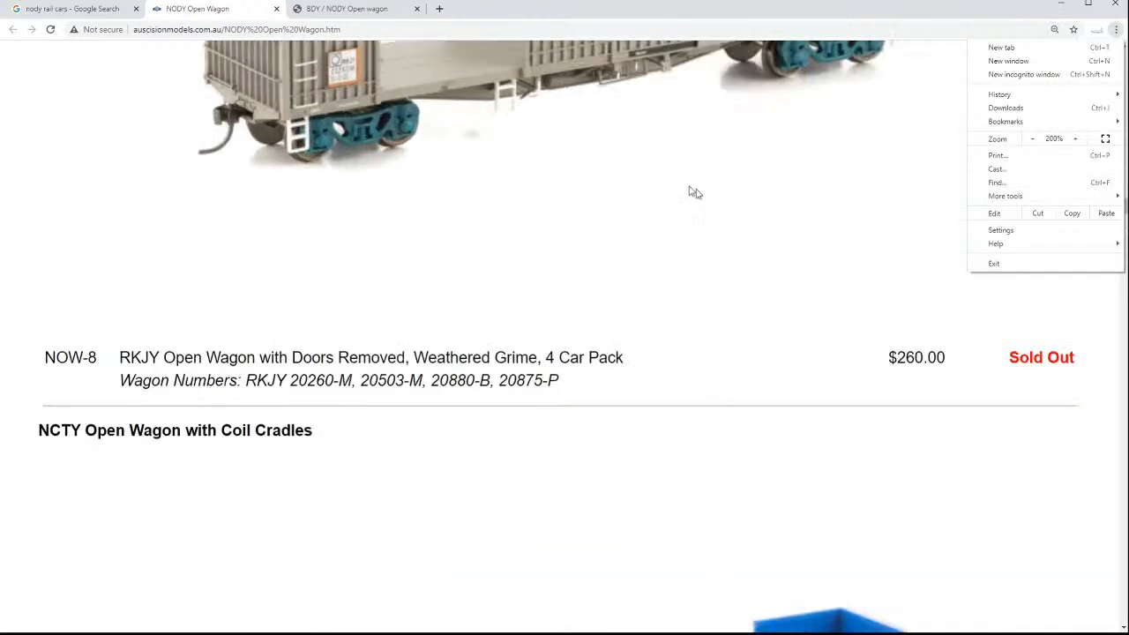
left_click(697, 194)
scroll(692, 190, "down", 4)
scroll(689, 186, "up", 1)
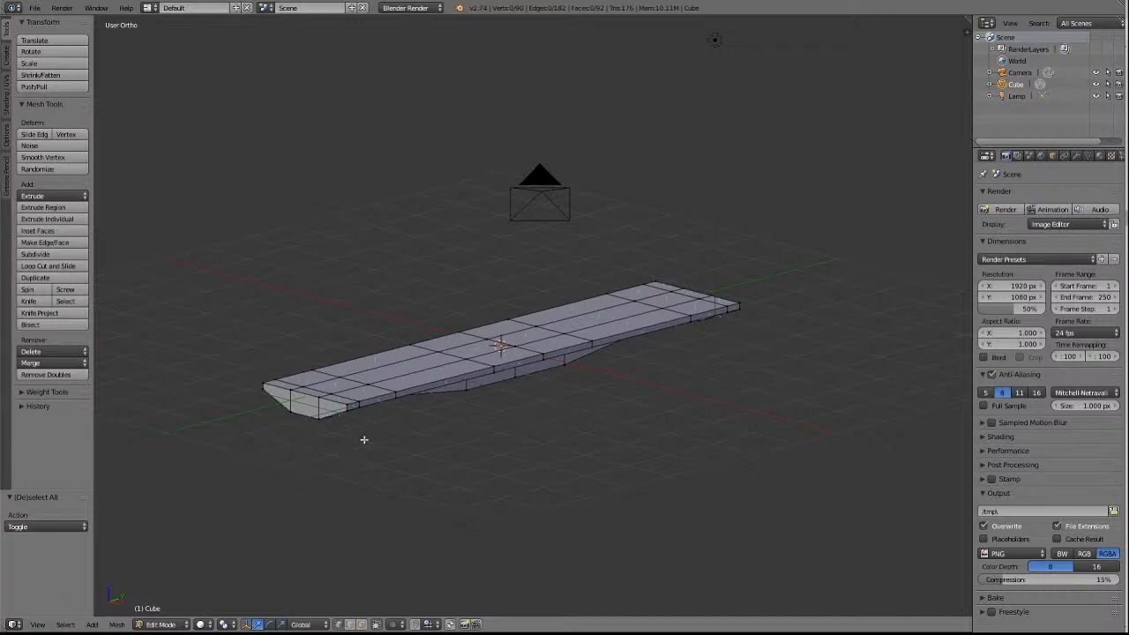
Switch to Blender, turn the wagon underframe to a side-on view and save the current file.
key("KP_6")
key("KP_6")
key("KP_6")
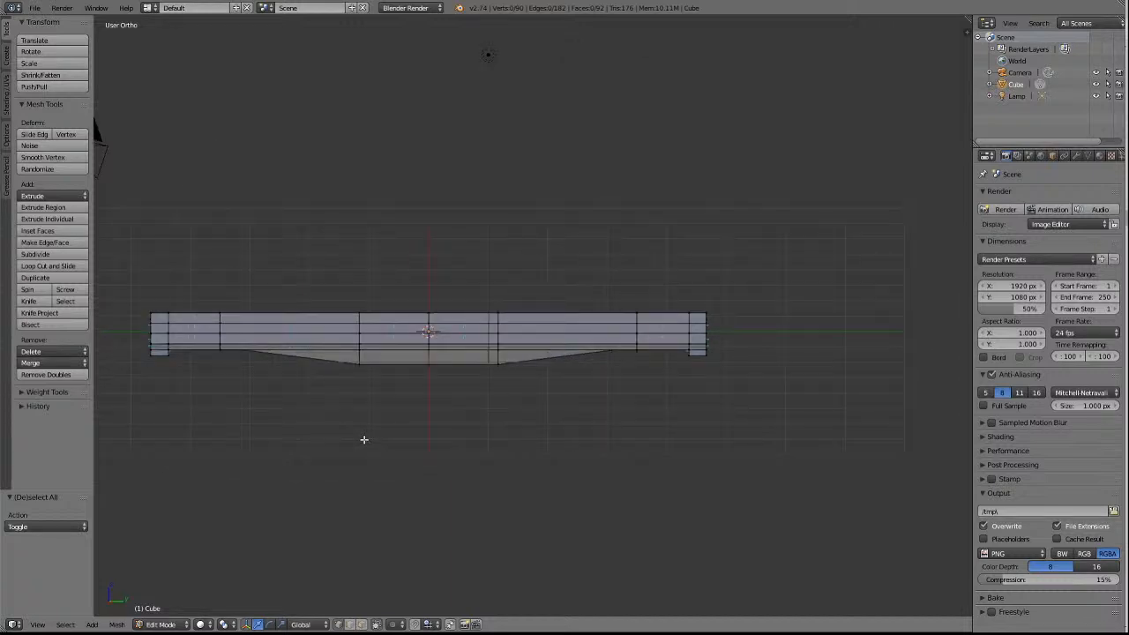
key("a")
key("a")
left_click(36, 8)
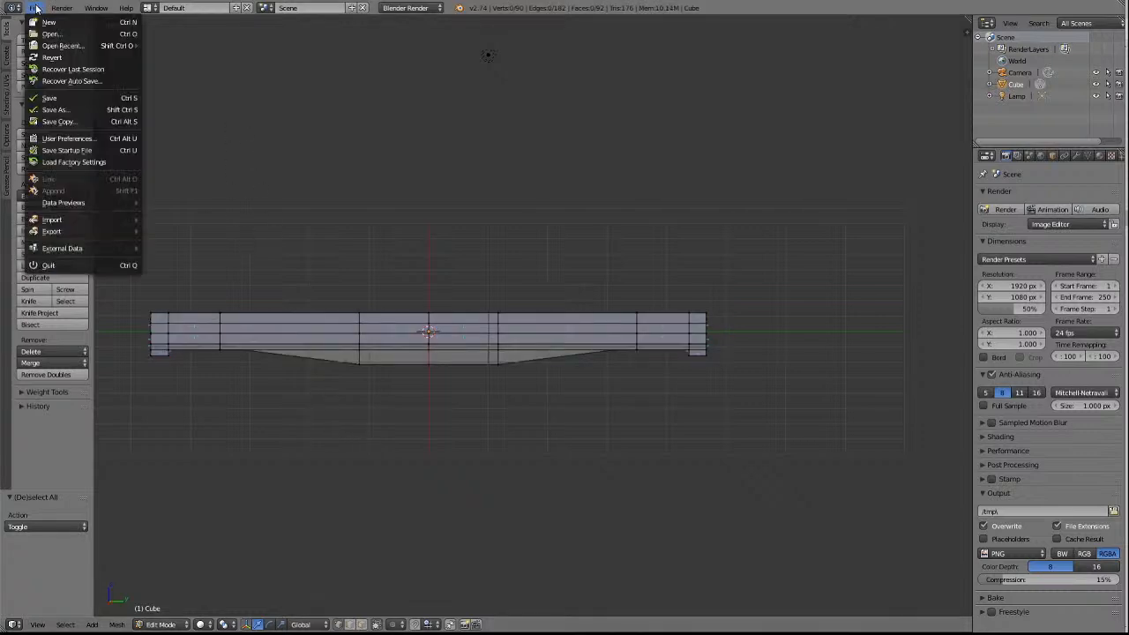
left_click(50, 100)
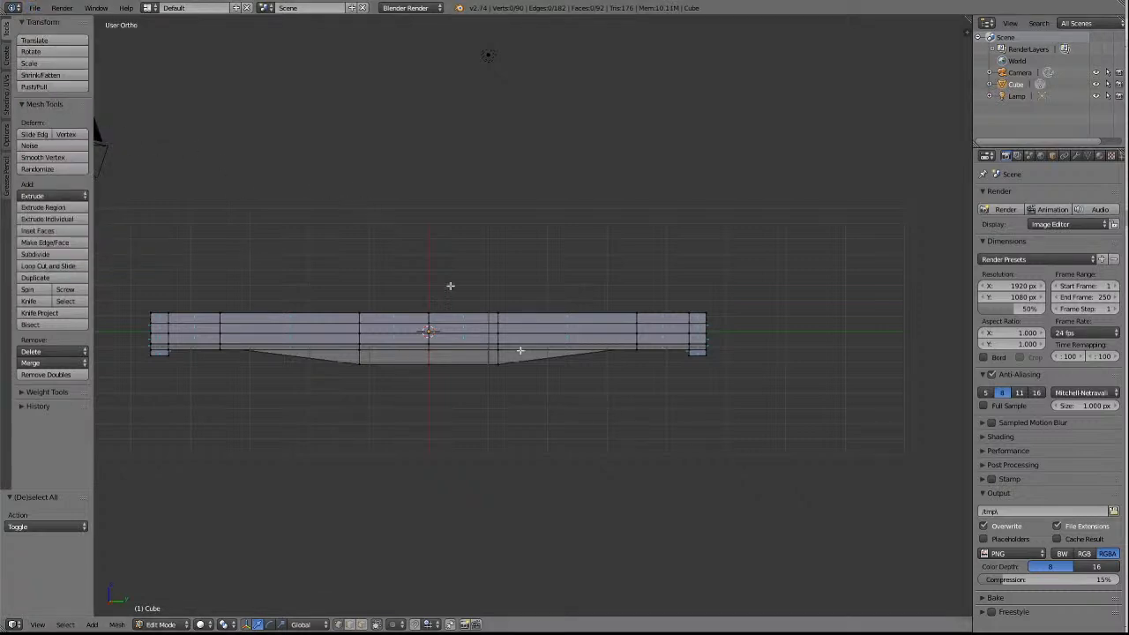
Add one centred crosswise loop cut through the narrow end section at the underframe's negative-Y end.
scroll(502, 315, "down", 6, "shift")
scroll(502, 315, "up", 7, "ctrl")
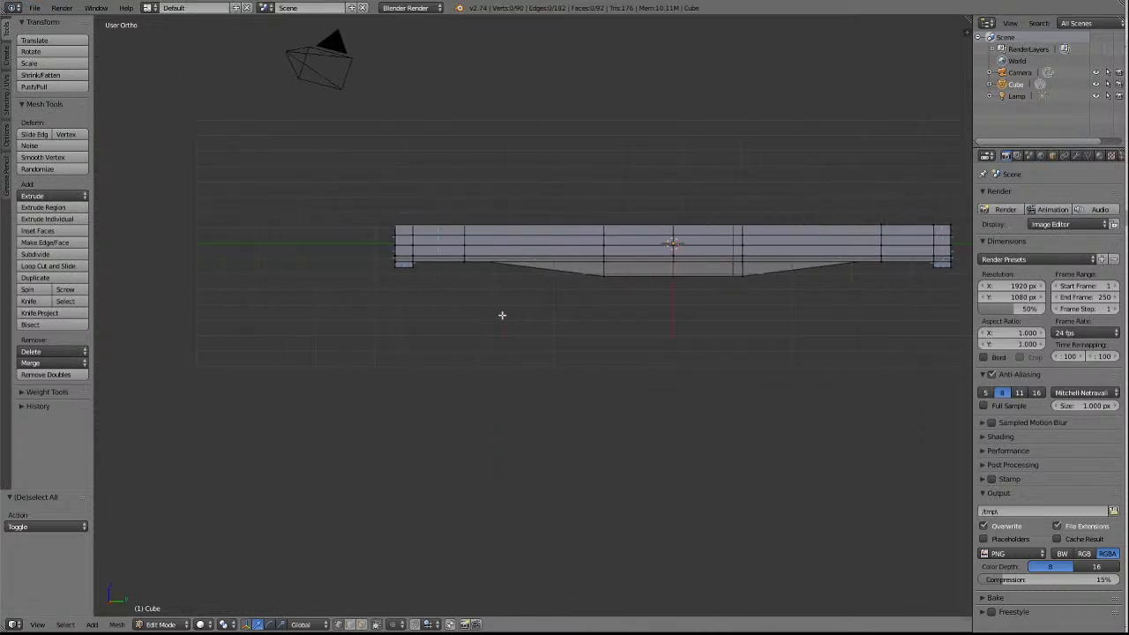
scroll(557, 273, "up", 4)
scroll(547, 270, "up", 2, "shift")
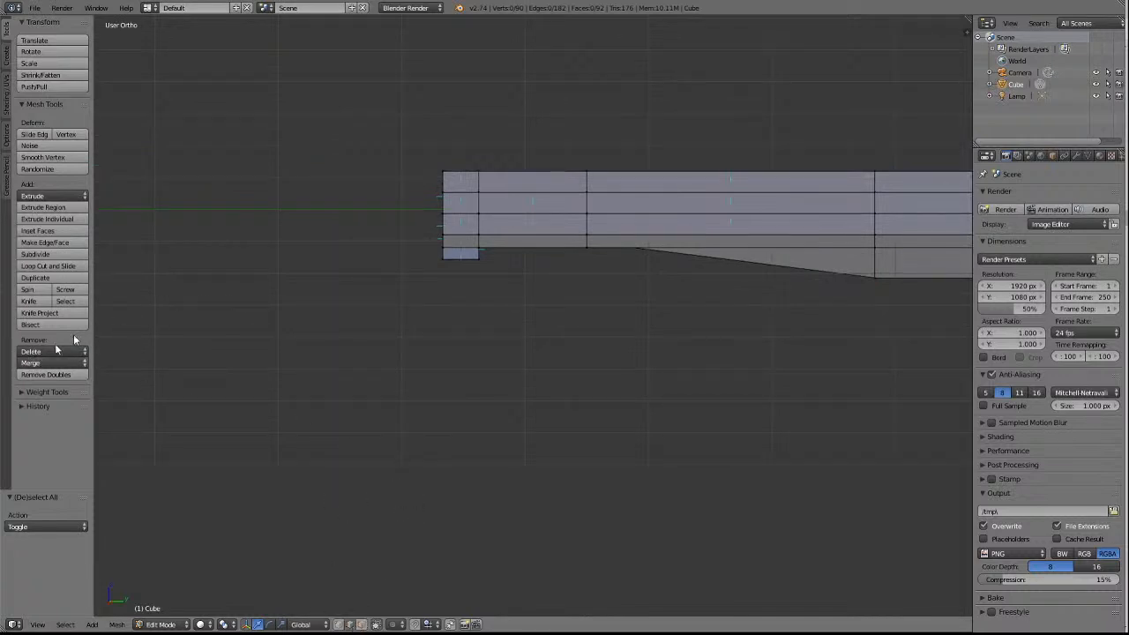
left_click(46, 266)
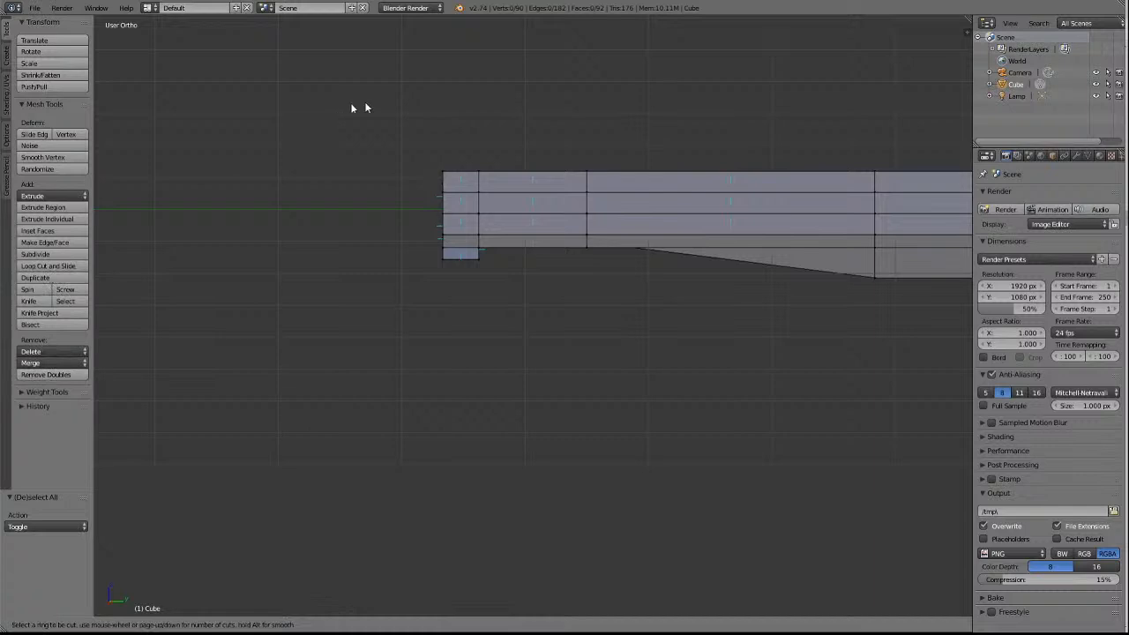
left_click(466, 219)
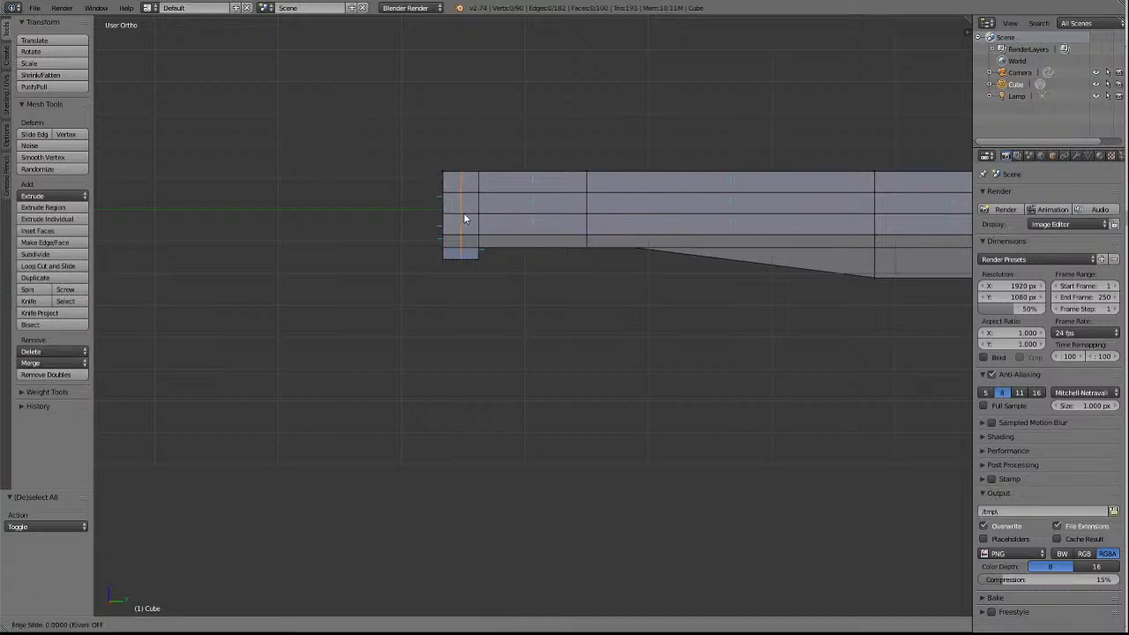
left_click(466, 219)
key("a")
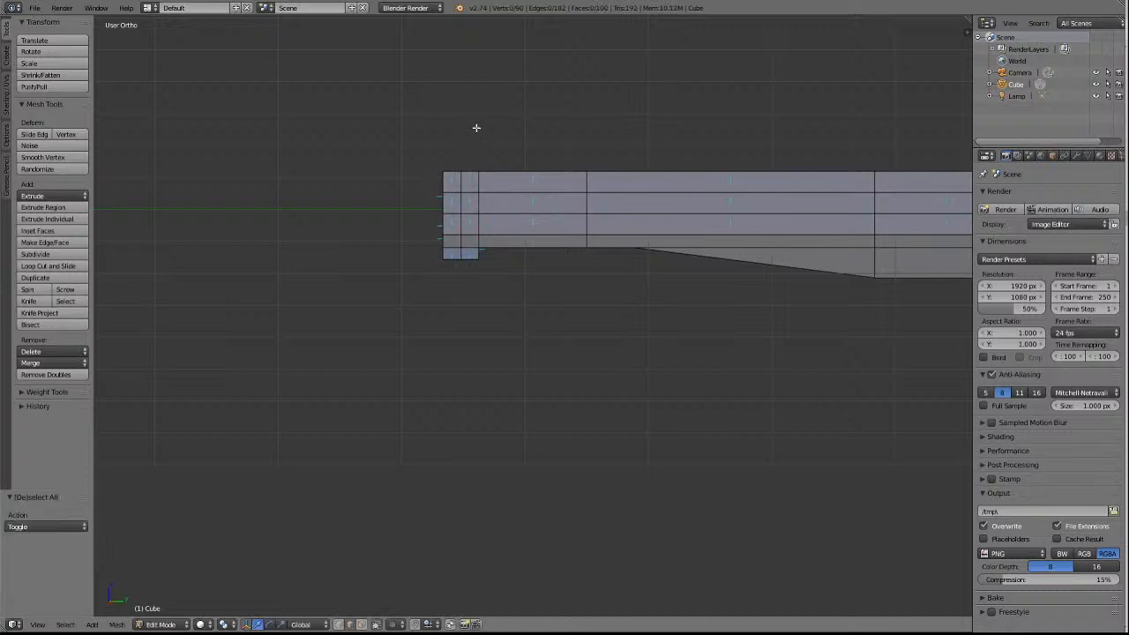
Add a matching centred crosswise loop cut through the narrow end section at the underframe's positive-Y end.
scroll(484, 149, "down", 4)
scroll(744, 263, "down", 3)
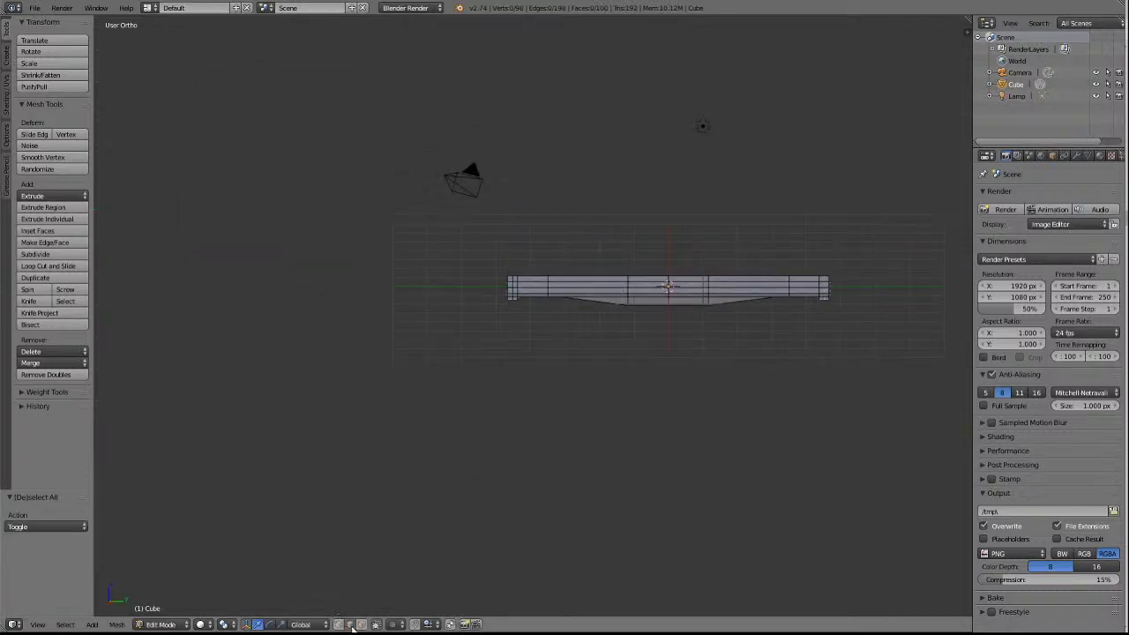
left_click(35, 267)
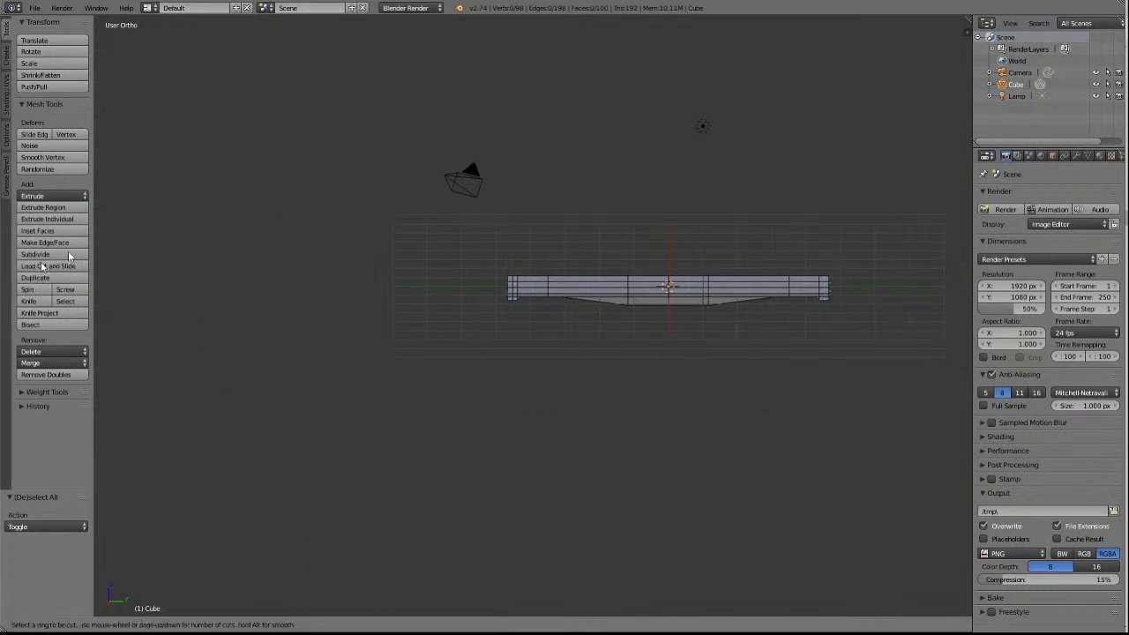
left_click(824, 309)
left_click(823, 306)
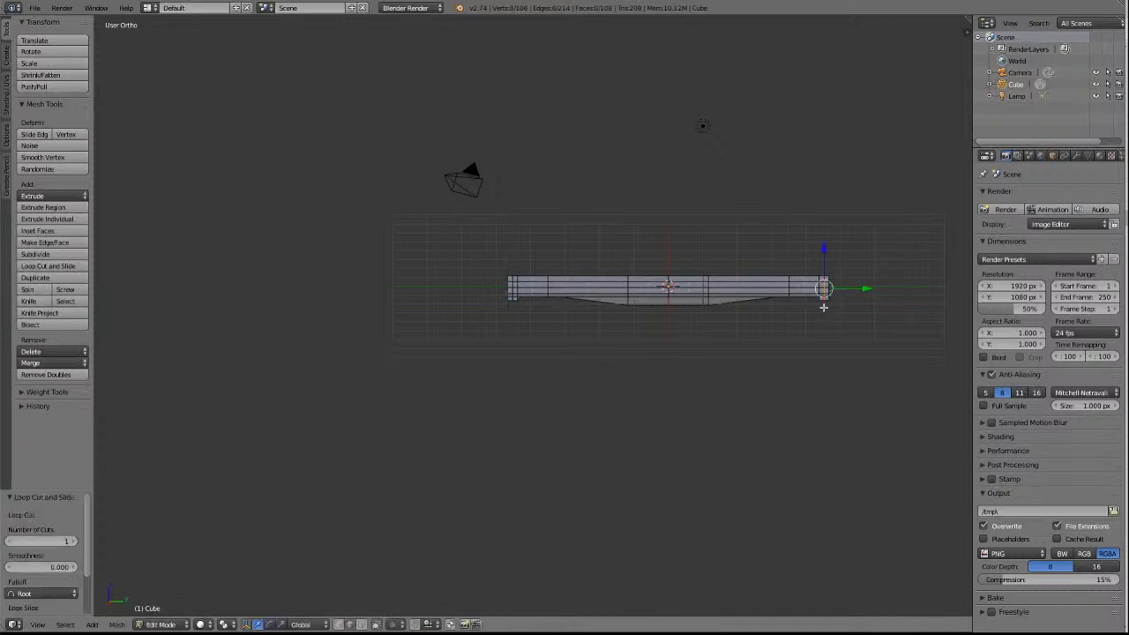
key("a")
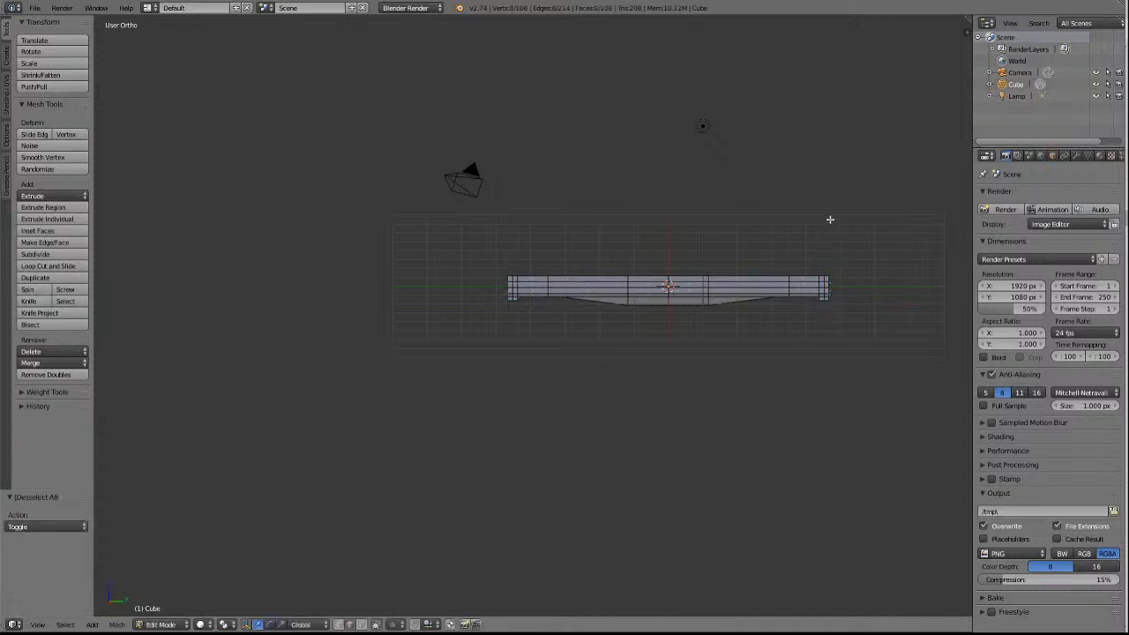
Examine the wagon deck's edge divisions and tapered headstock from the end and from above.
scroll(824, 268, "up", 4)
scroll(827, 273, "down", 4)
key("KP_4")
key("KP_4")
key("KP_4")
key("KP_4")
key("KP_4")
key("KP_4")
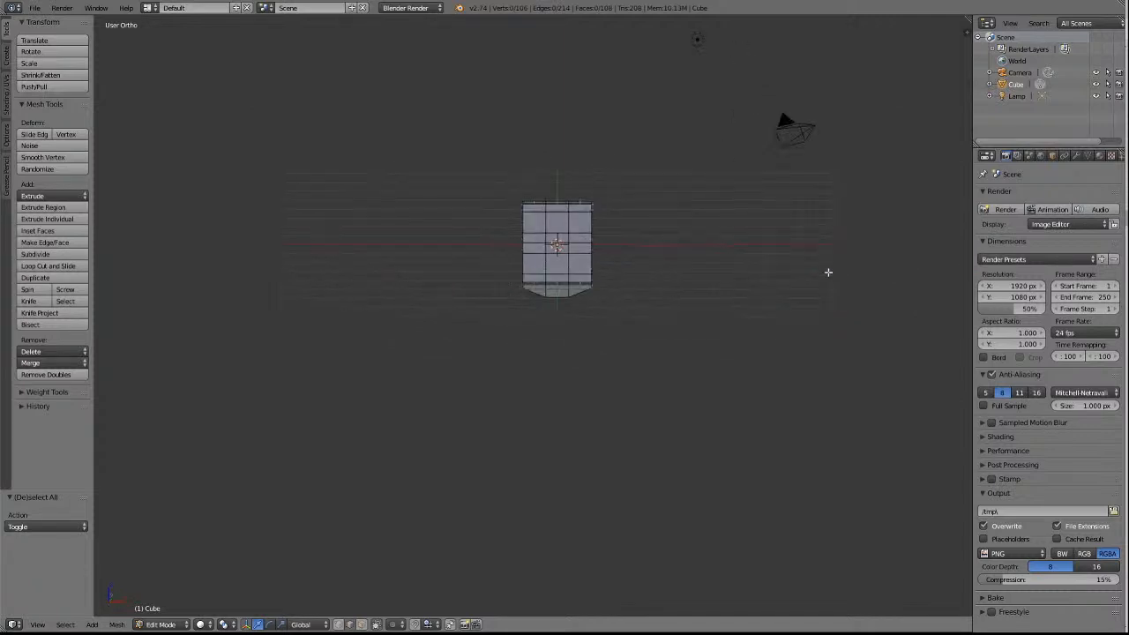
key("KP_8")
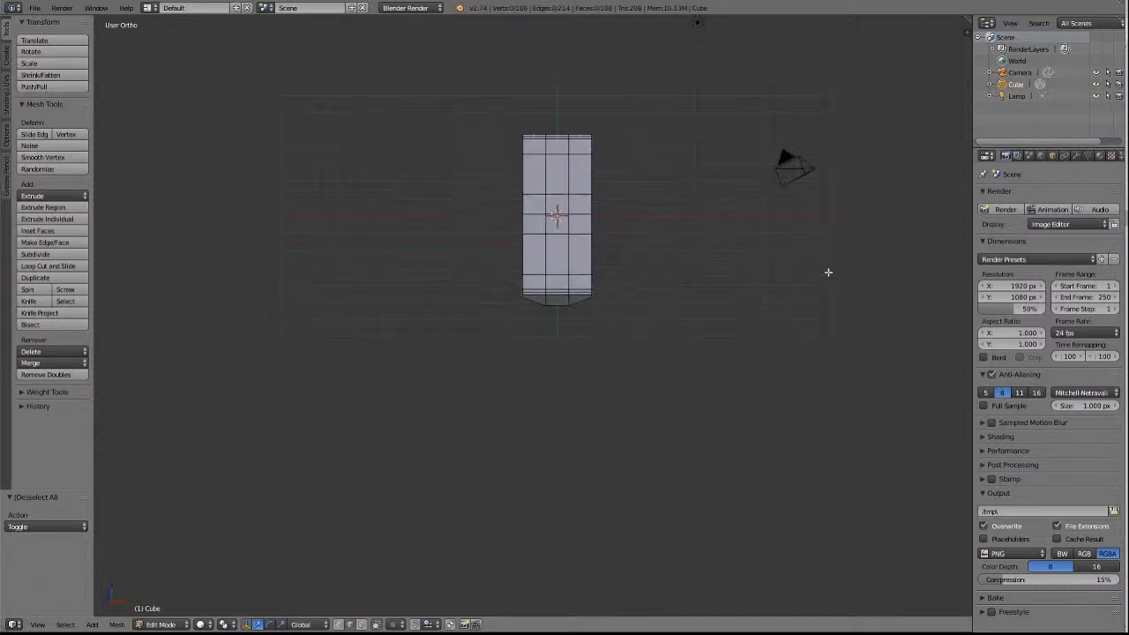
scroll(712, 301, "up", 7)
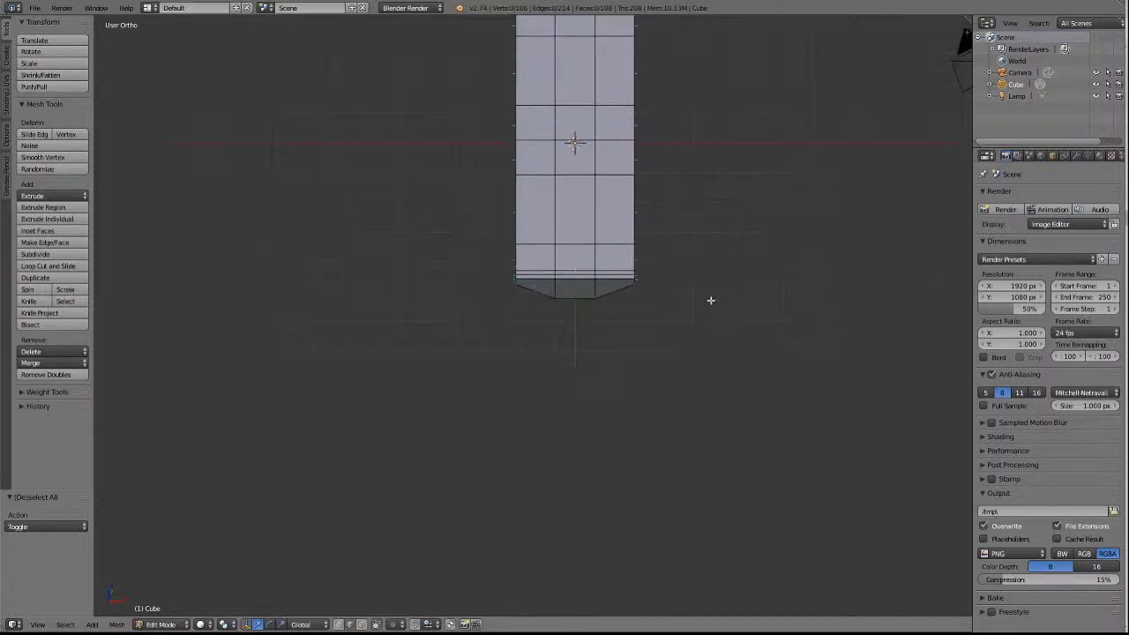
scroll(728, 291, "down", 2)
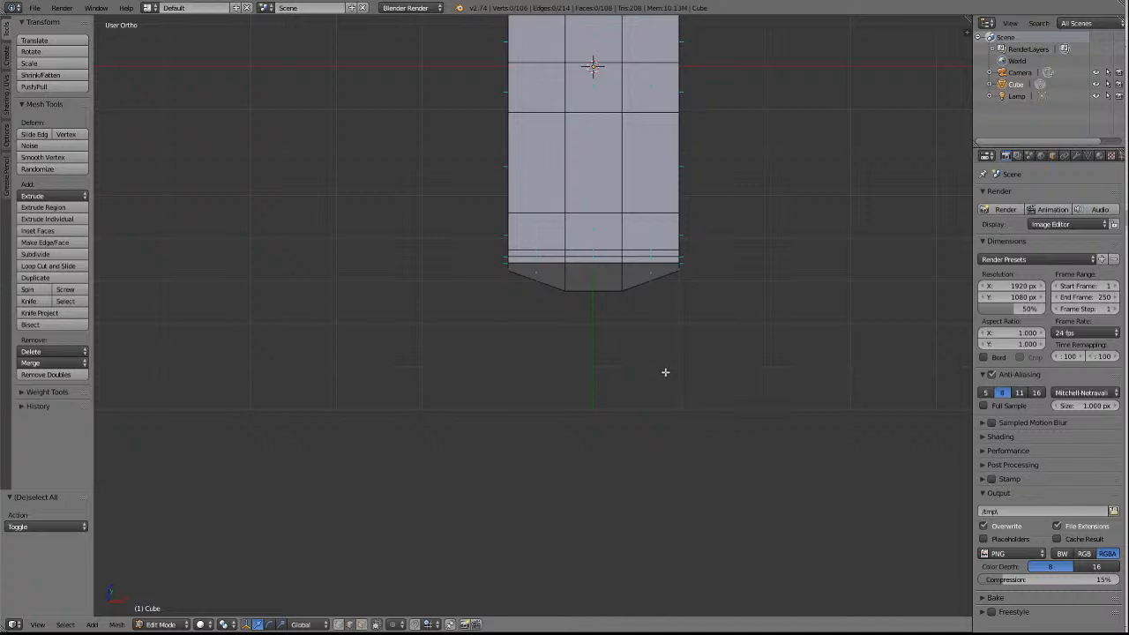
Inspect the whole deck and its end sections from an angled view, both close up and at full length.
middle_click_drag(666, 372, 665, 373)
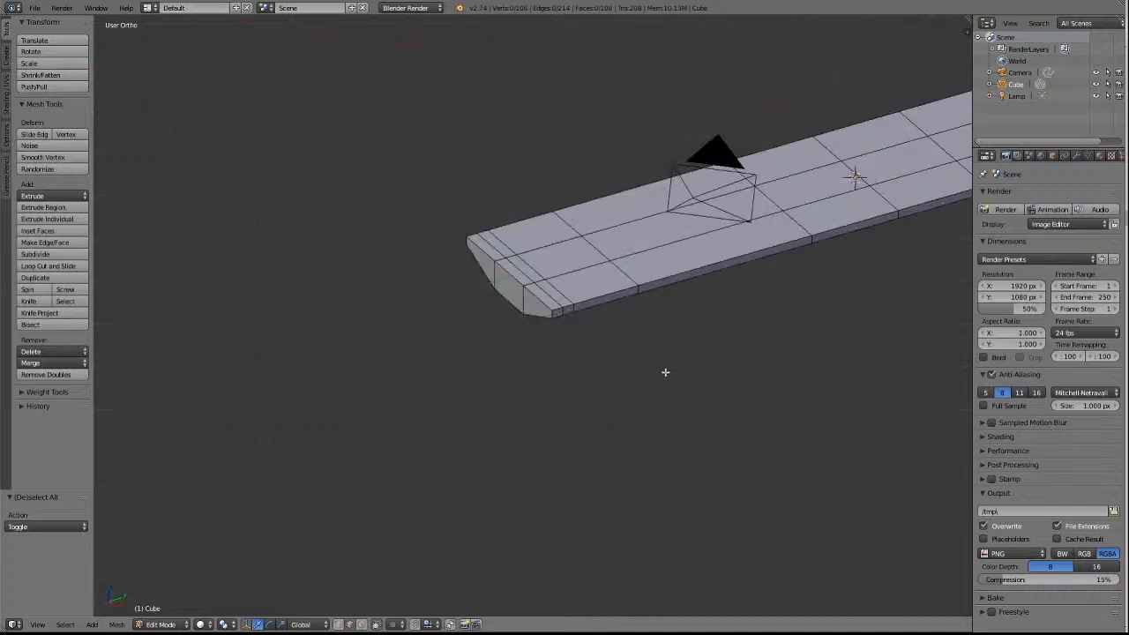
scroll(867, 310, "down", 2)
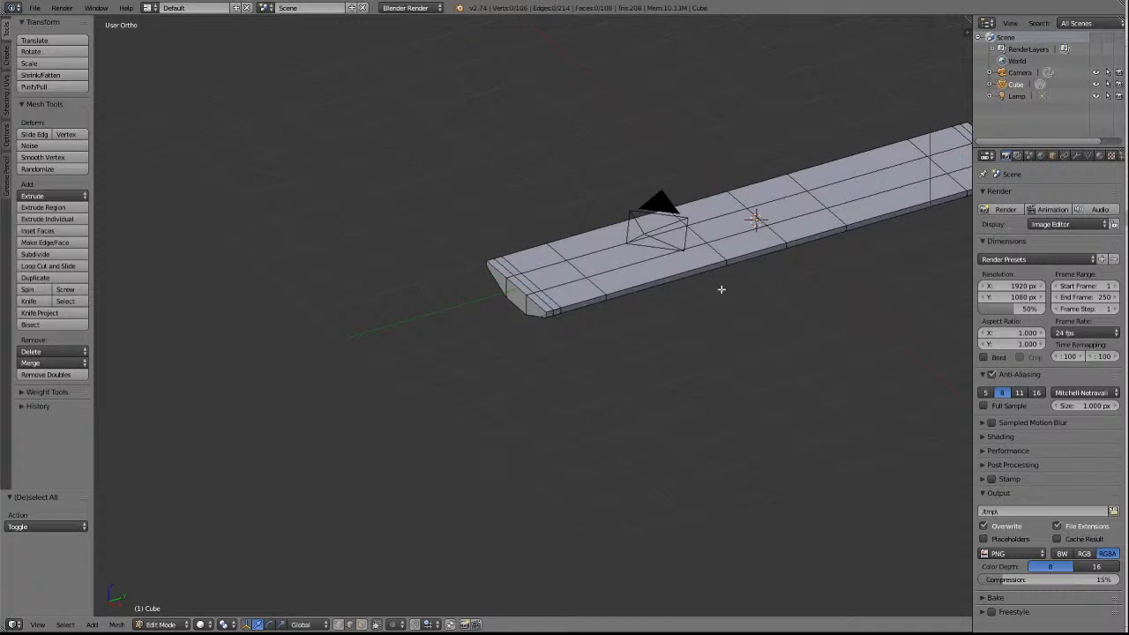
scroll(721, 289, "up", 2, "shift")
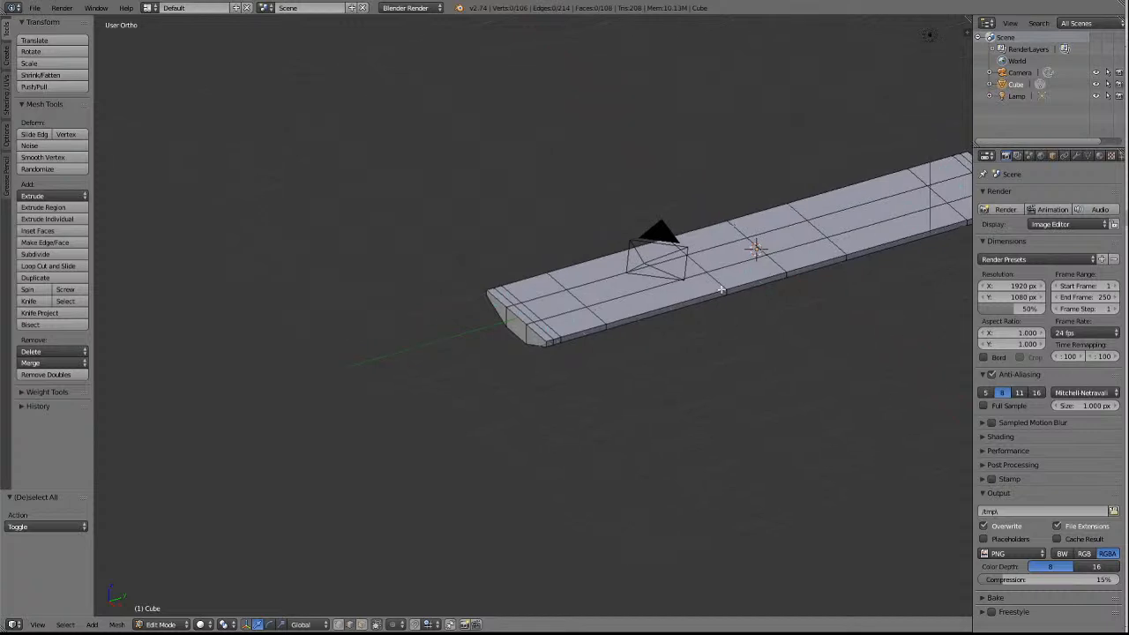
scroll(721, 290, "up", 8, "ctrl")
scroll(664, 289, "up", 3)
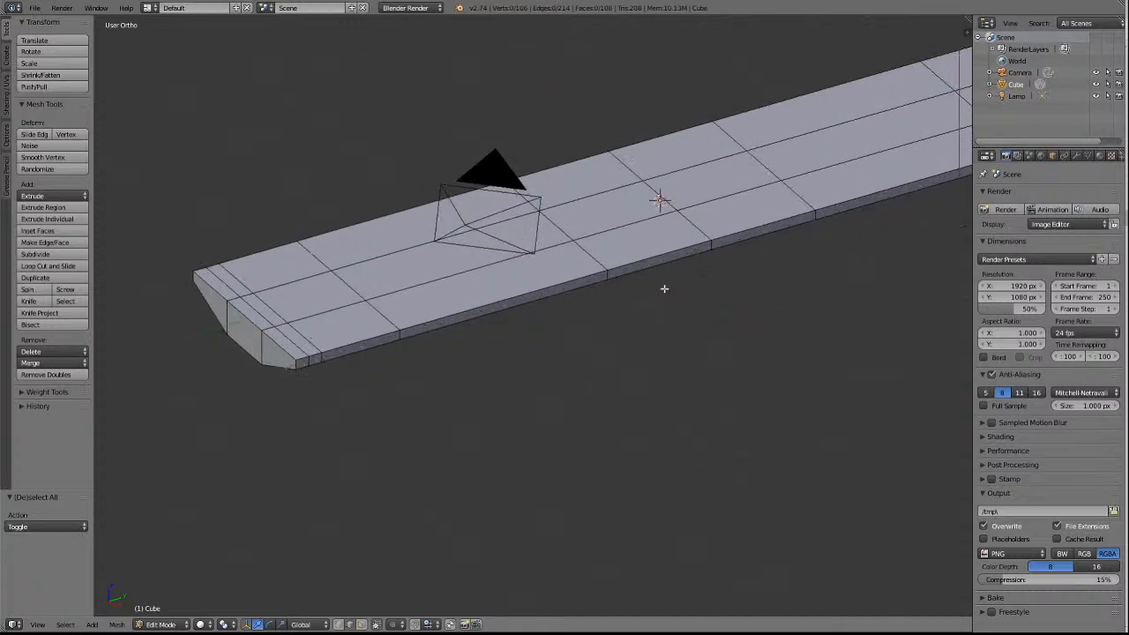
scroll(665, 289, "down", 2)
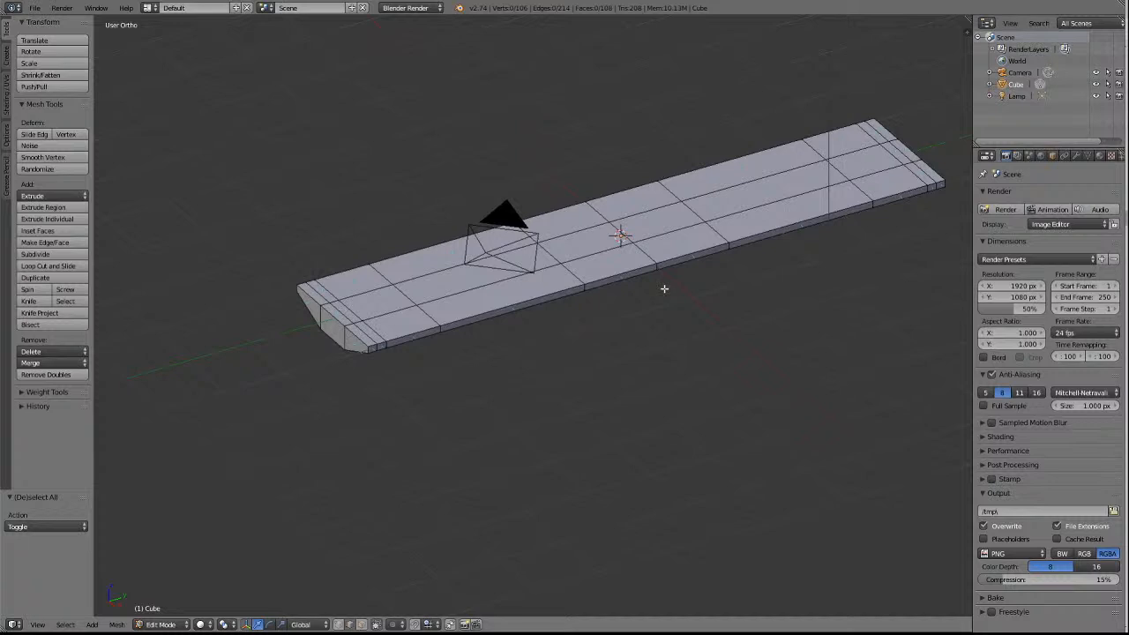
scroll(664, 288, "down", 1)
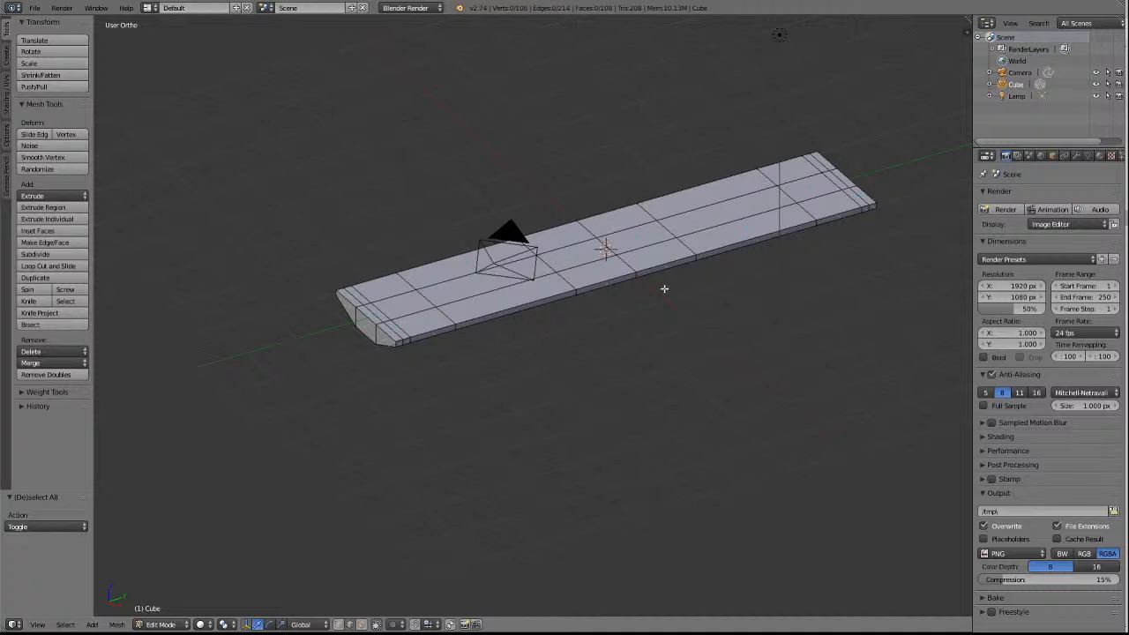
scroll(664, 289, "up", 4)
scroll(665, 289, "down", 2)
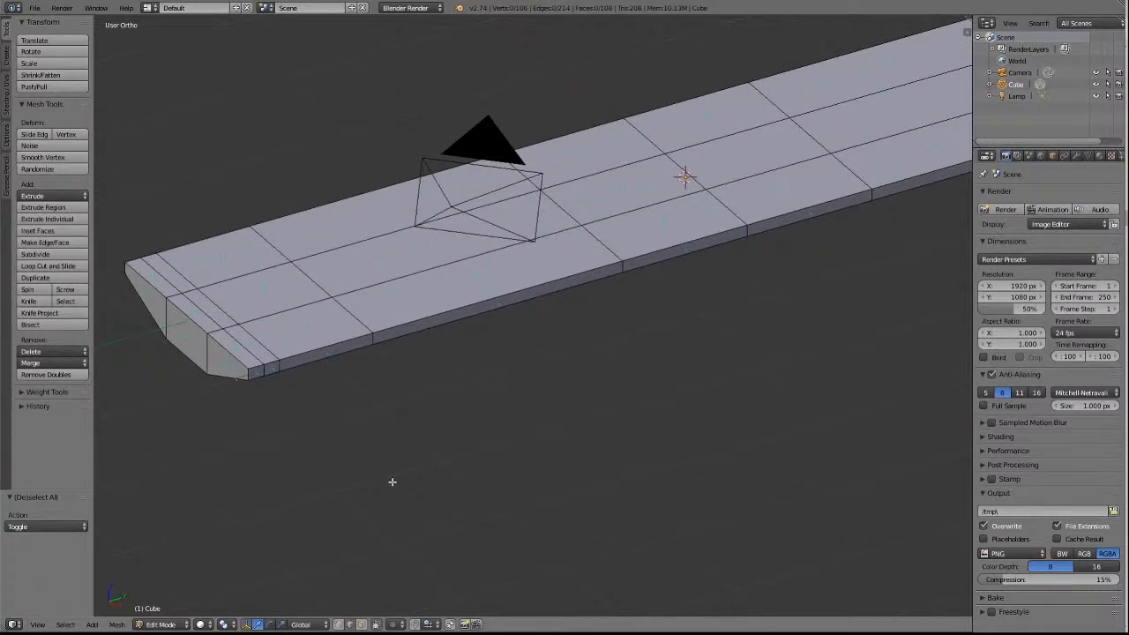
Add five evenly spaced lengthwise loop cuts through the deck's outer strip on the positive-X side, without sliding them.
key("KP_7")
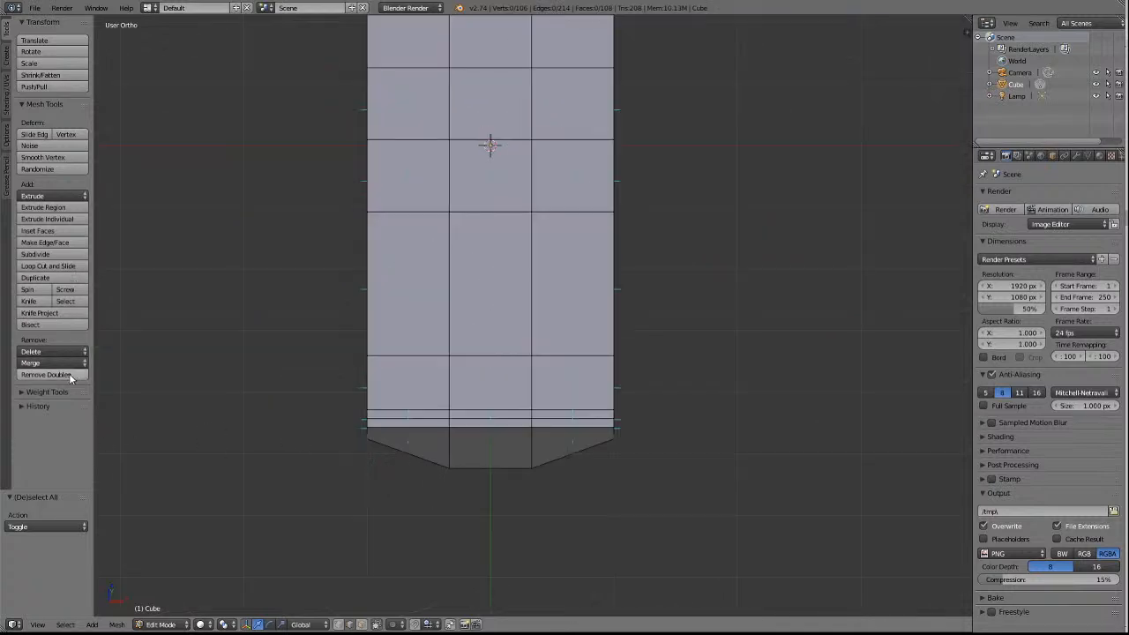
left_click(49, 266)
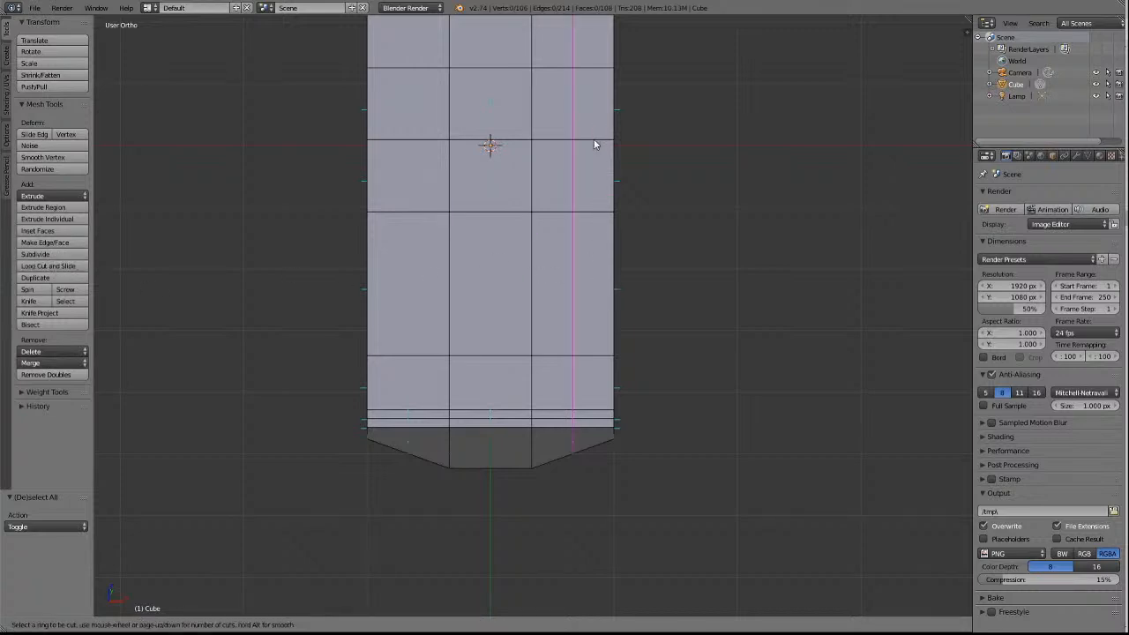
scroll(595, 143, "up", 3)
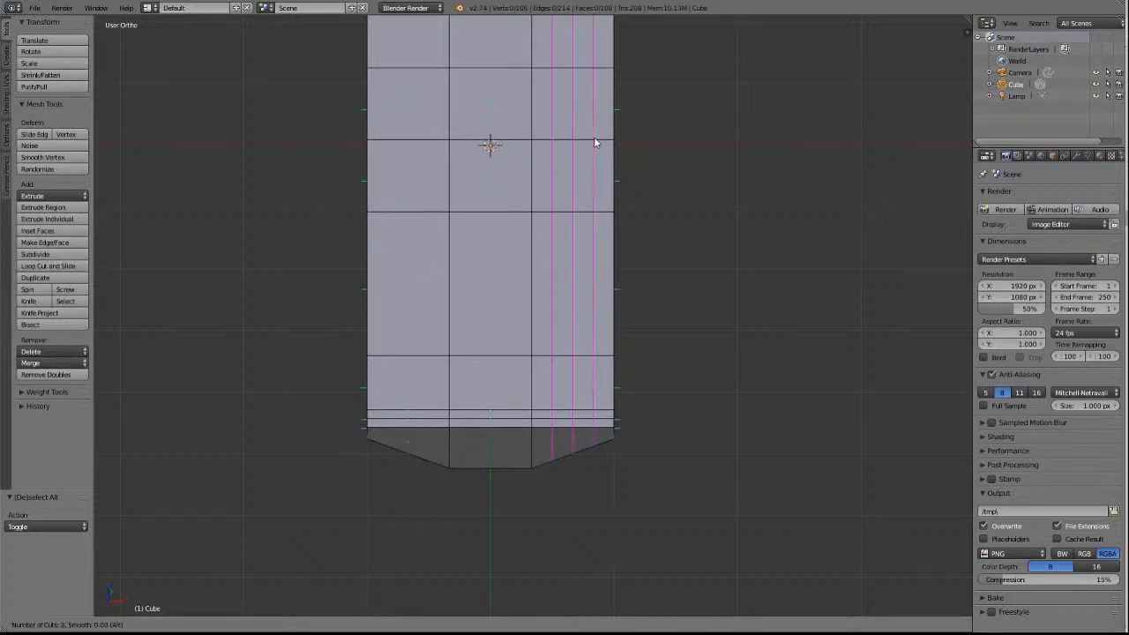
scroll(595, 142, "up", 1)
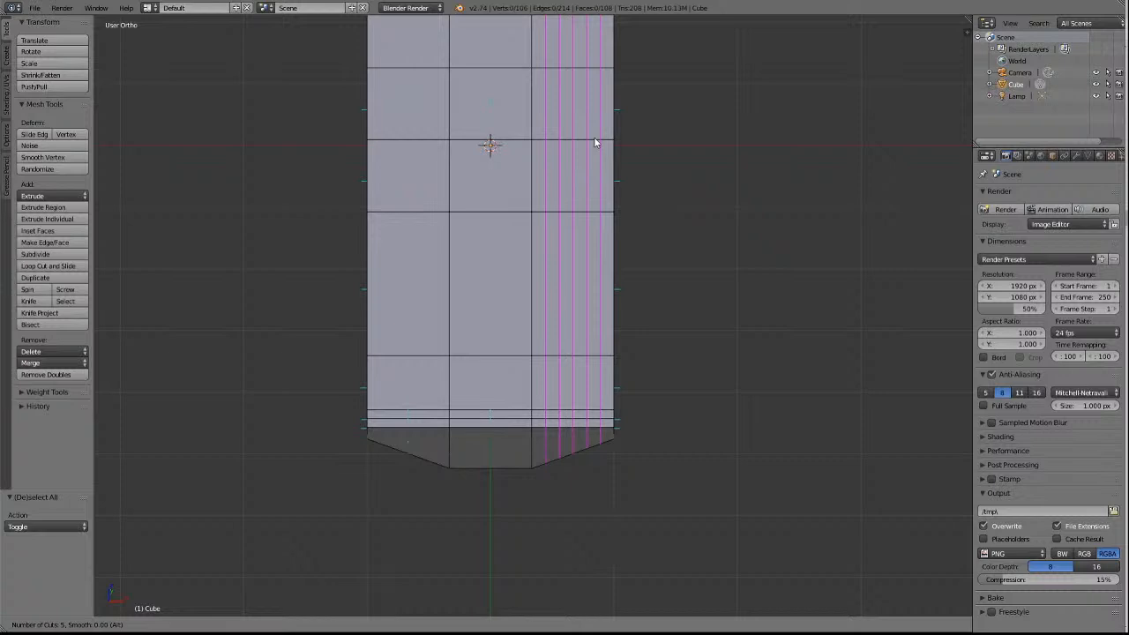
left_click(595, 143)
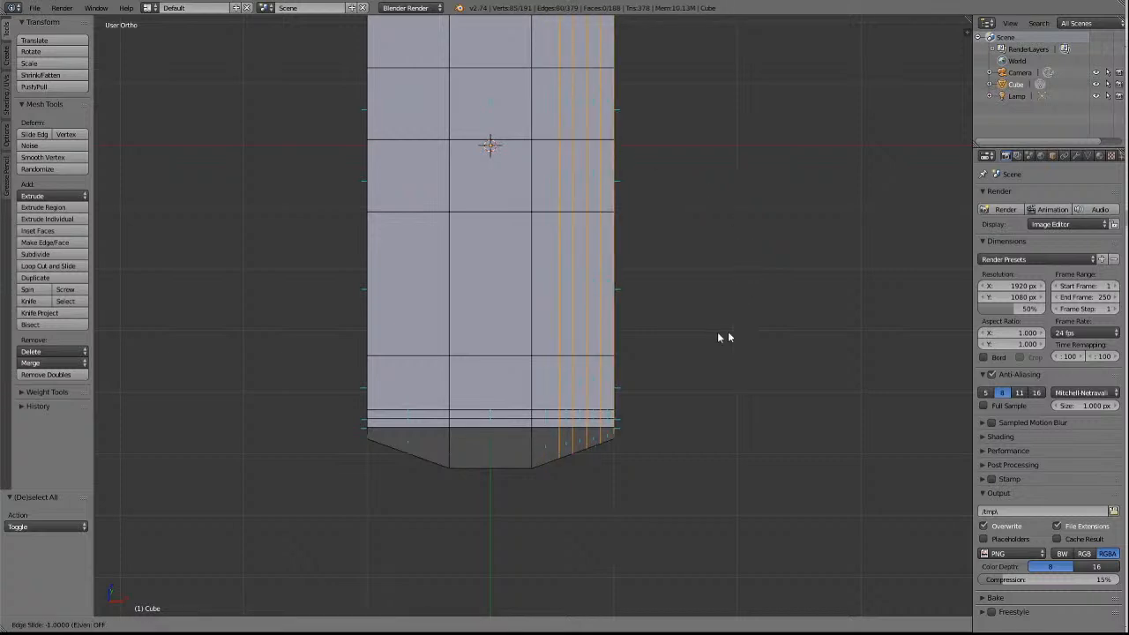
right_click(691, 338)
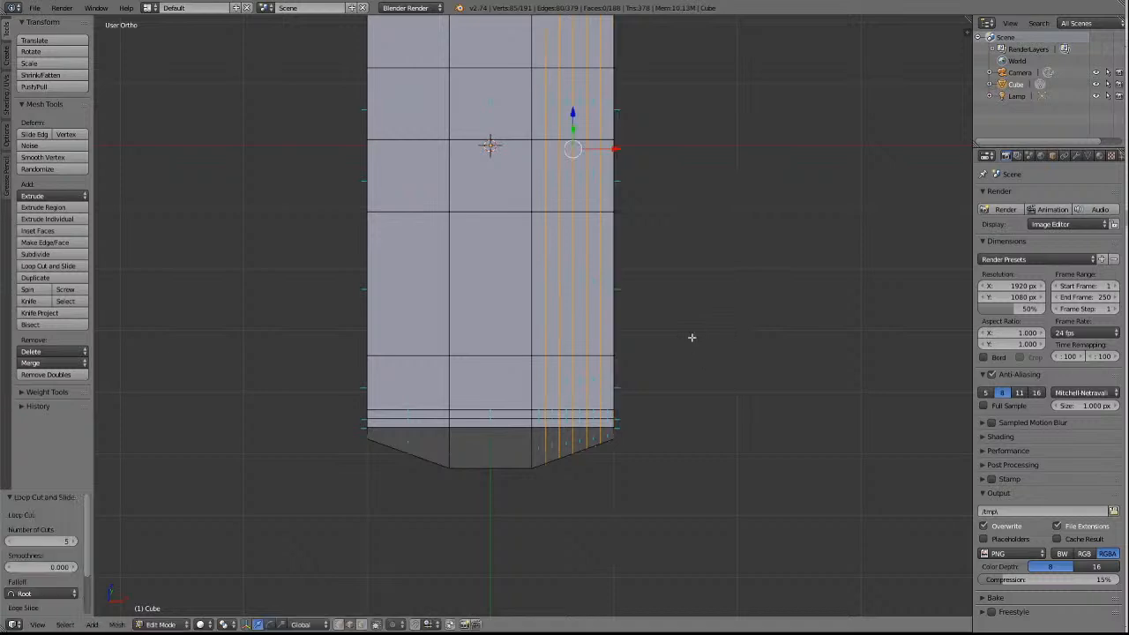
Examine how the new lengthwise cuts run across the deck and around the underframe's underside, then clear the selection.
key("KP_8")
key("KP_8")
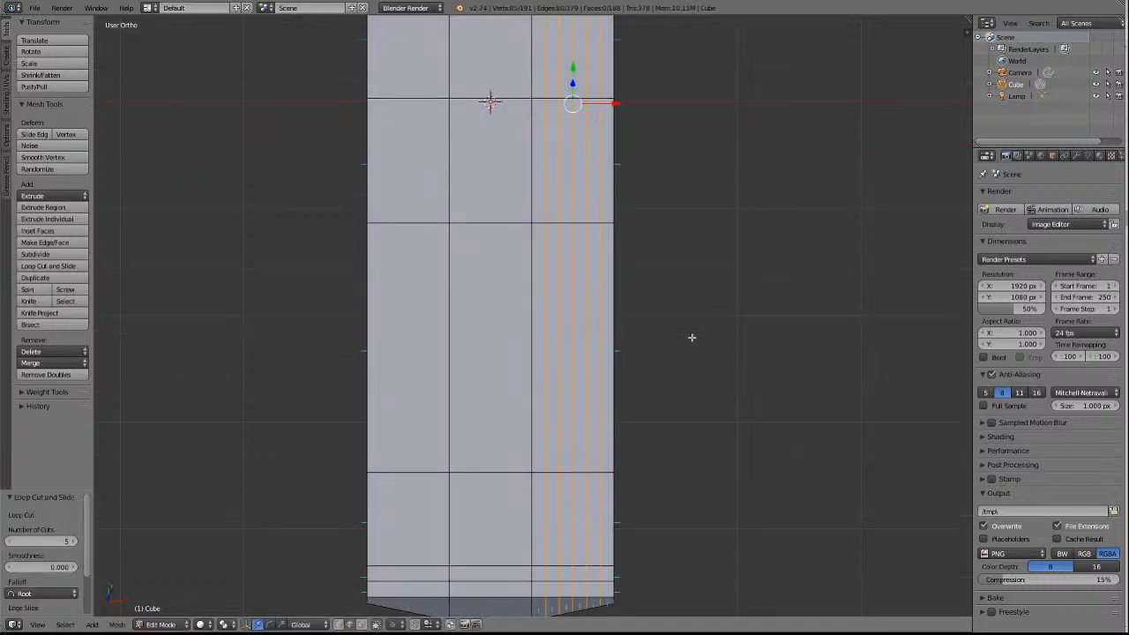
key("KP_2")
key("KP_2")
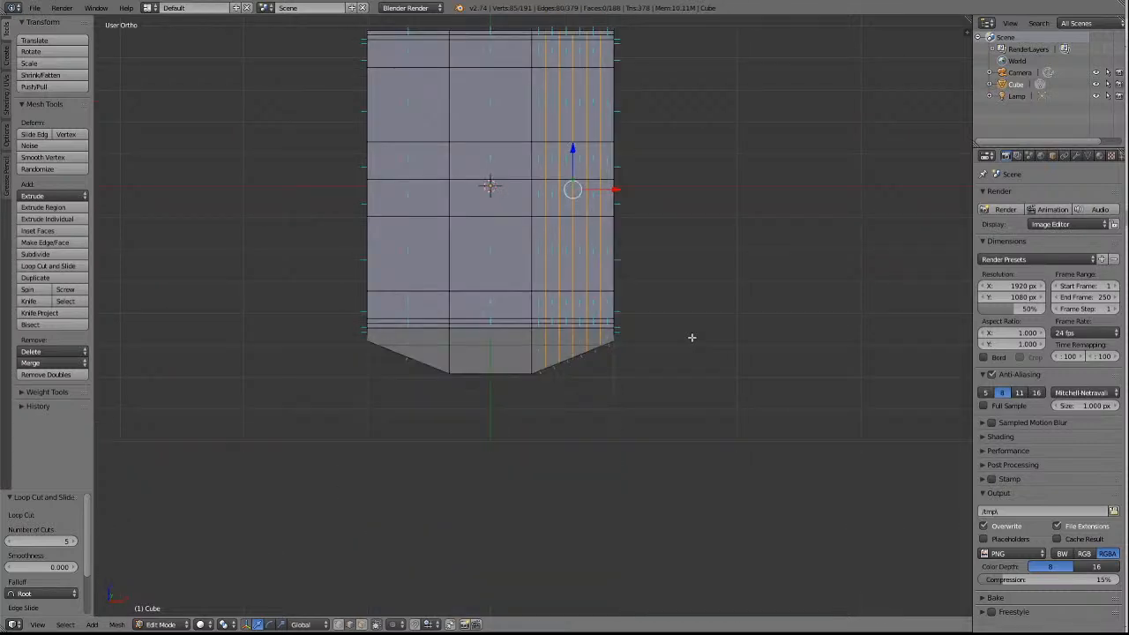
key("KP_2")
key("KP_2")
key("KP_2")
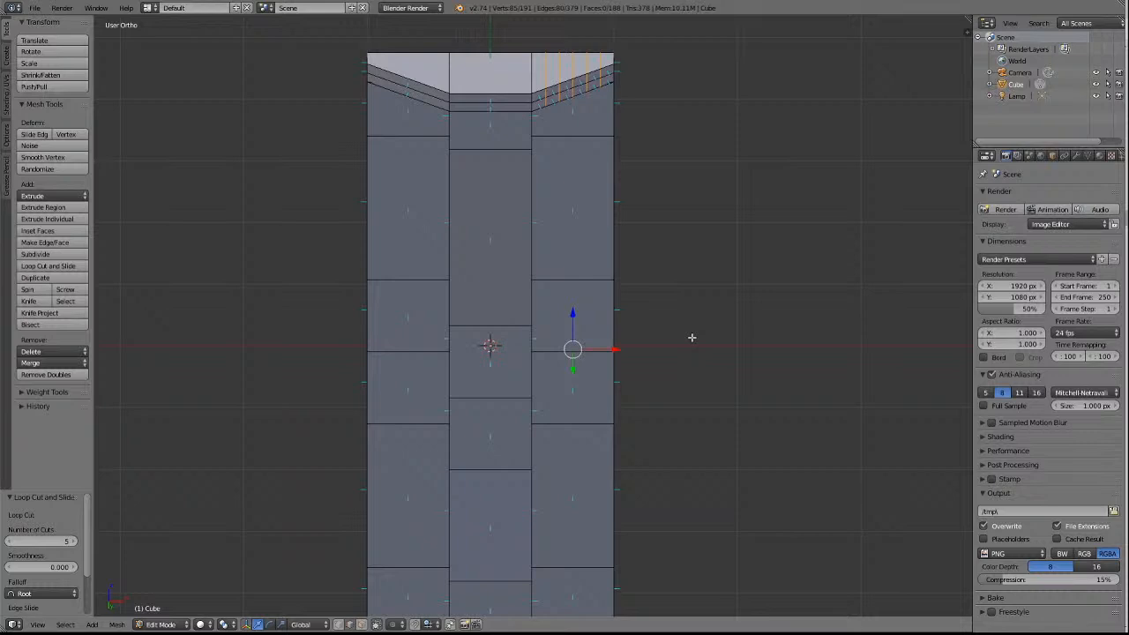
key("KP_6")
key("KP_6")
key("KP_6")
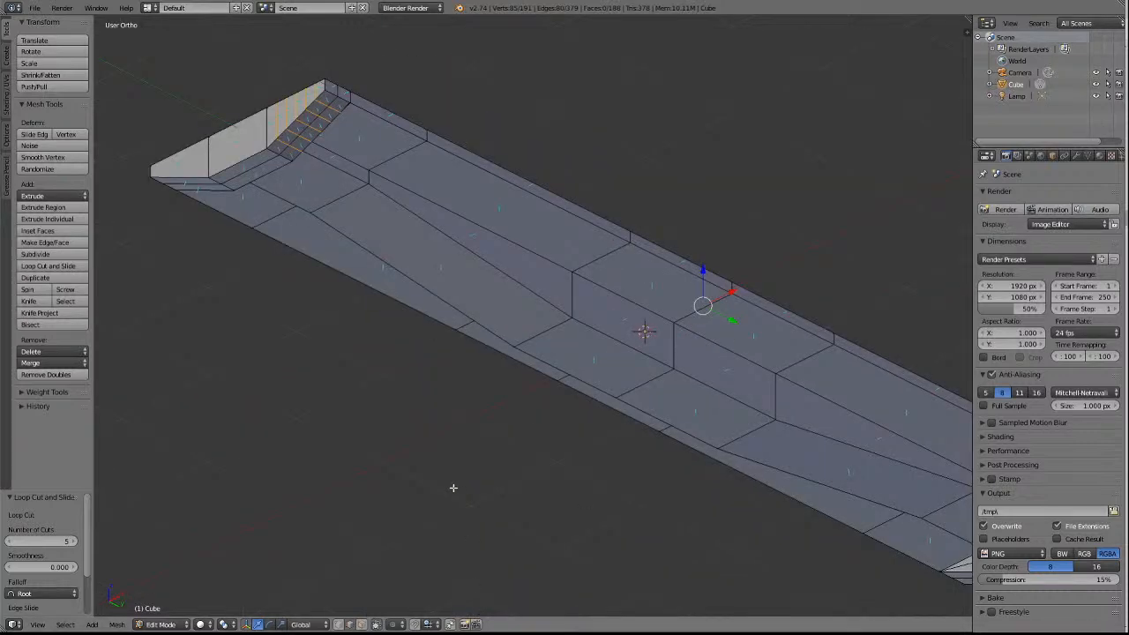
key("KP_6")
key("KP_6")
key("KP_6")
key("KP_6")
key("KP_6")
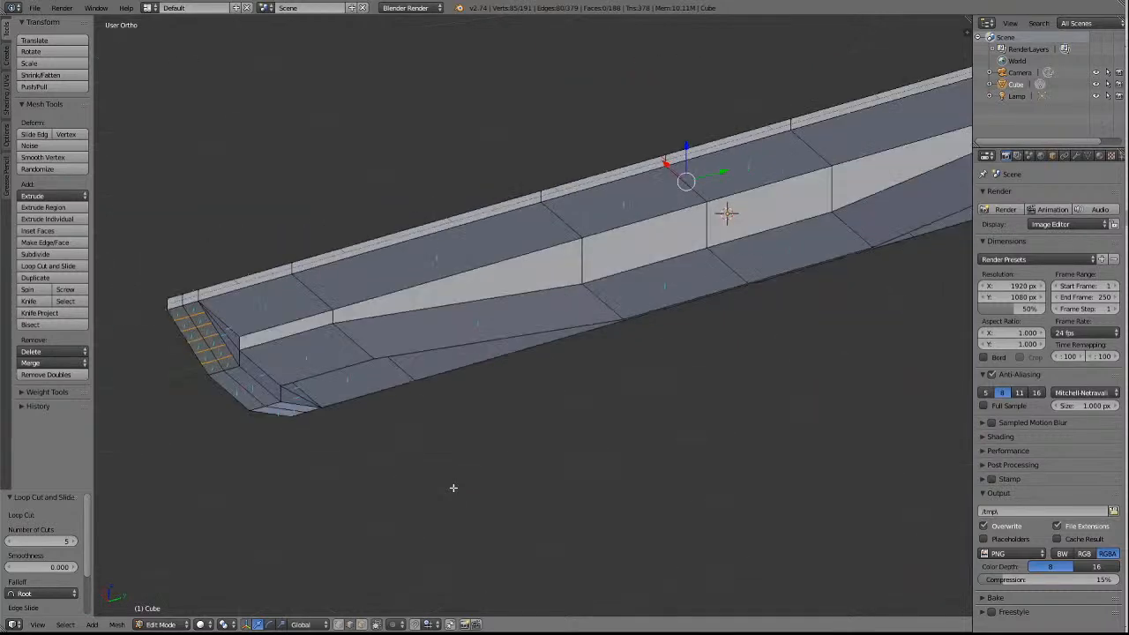
key("a")
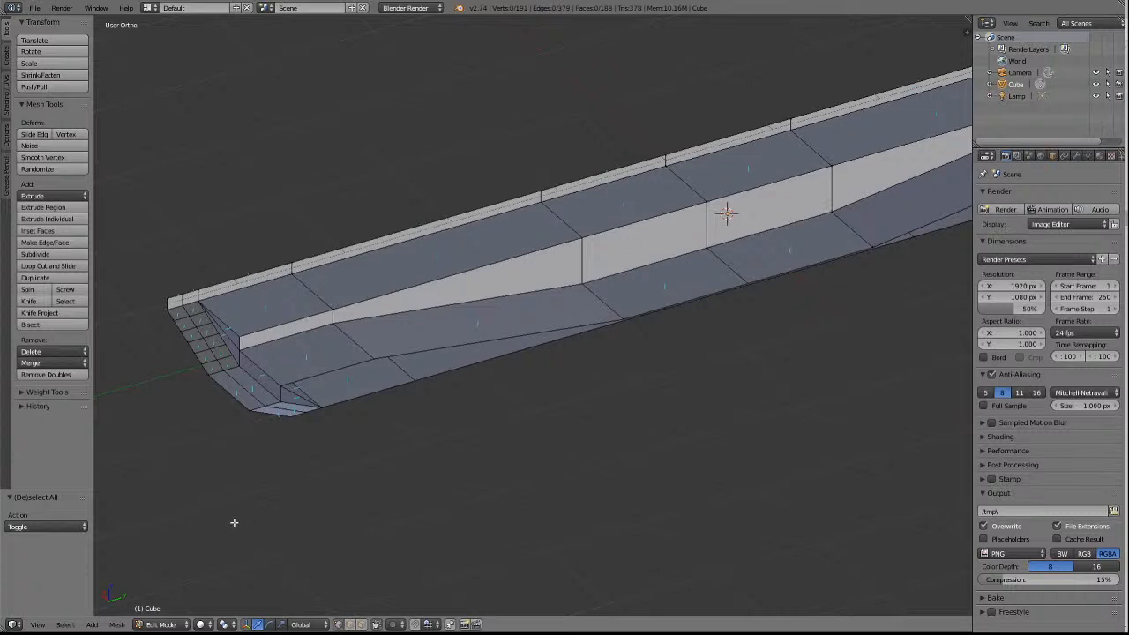
Merge the five cut vertices on the inner edge of the negative-Y end's sloped underside into the centre-section corner, using At Last.
right_click(212, 322)
key("KP_Decimal")
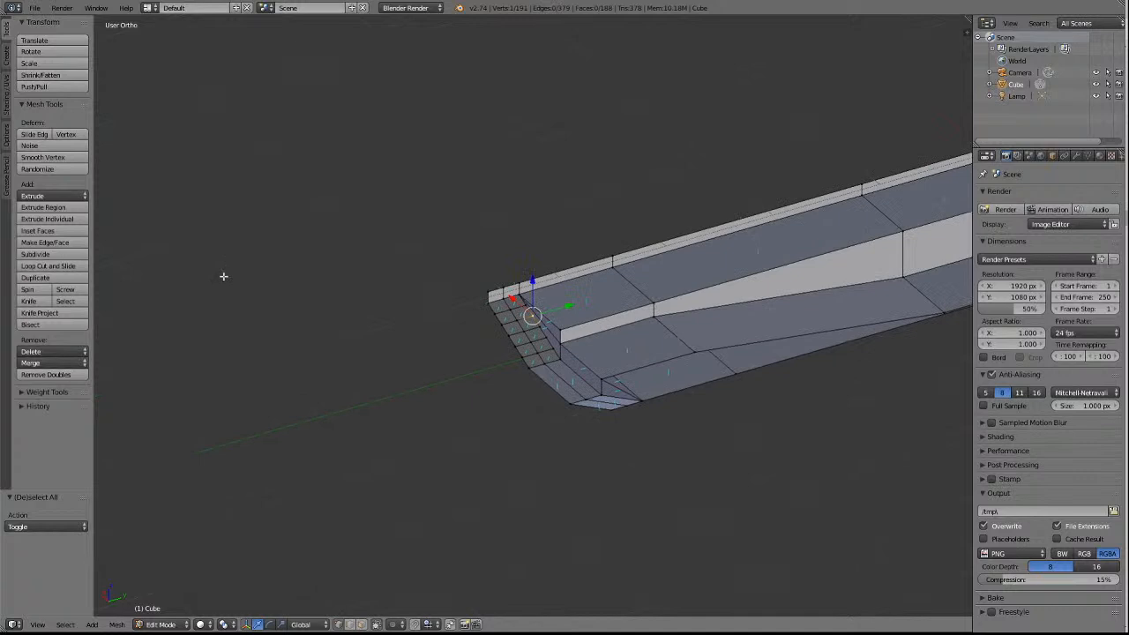
scroll(684, 419, "up", 8)
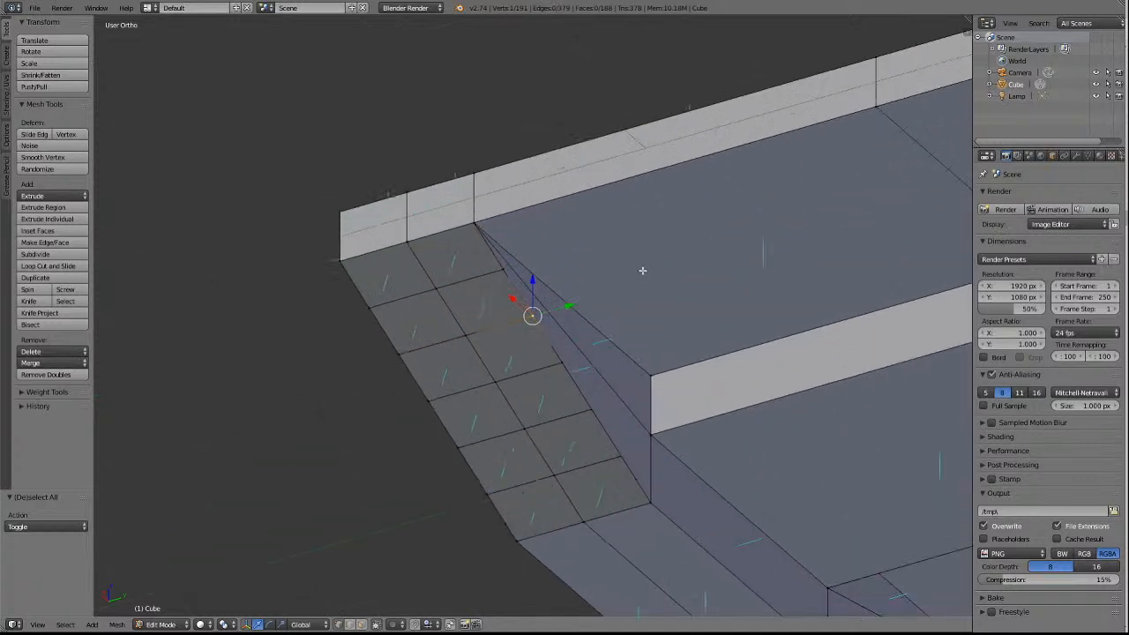
key("a")
right_click(502, 268)
right_click(532, 315, "shift")
right_click(561, 362, "shift")
right_click(589, 411, "shift")
right_click(617, 450, "shift")
right_click(650, 500, "shift")
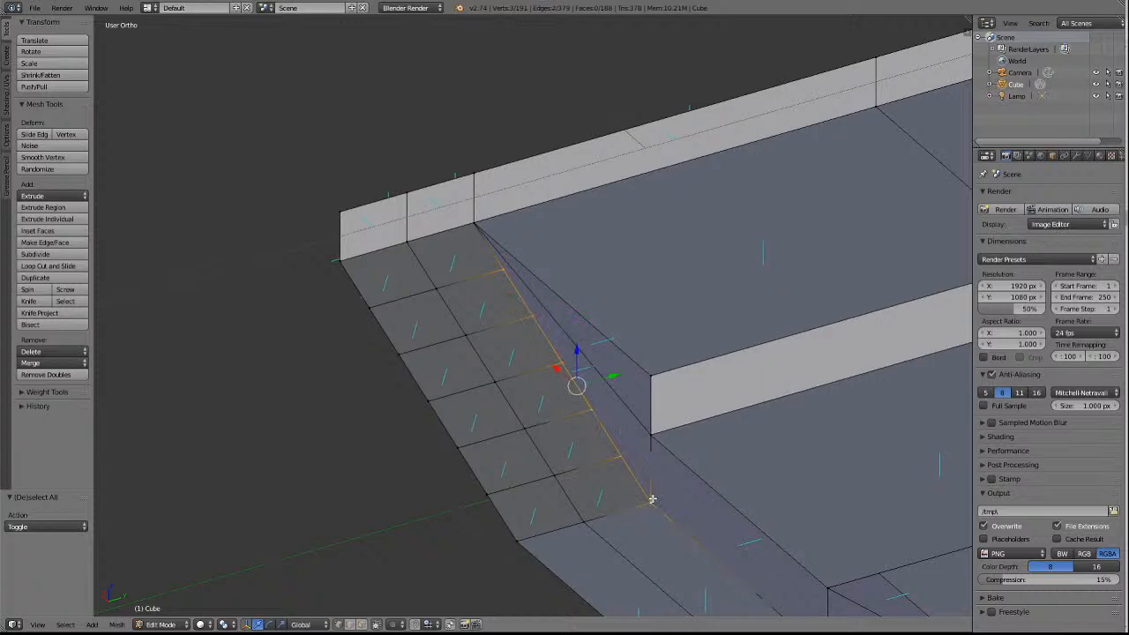
left_click(44, 363)
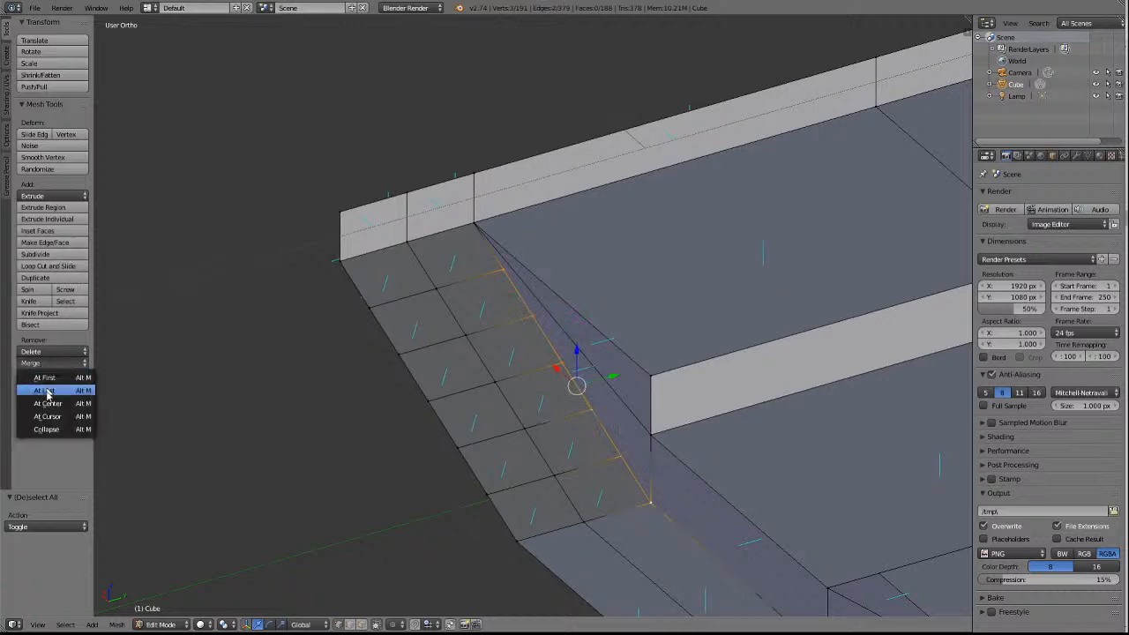
left_click(44, 391)
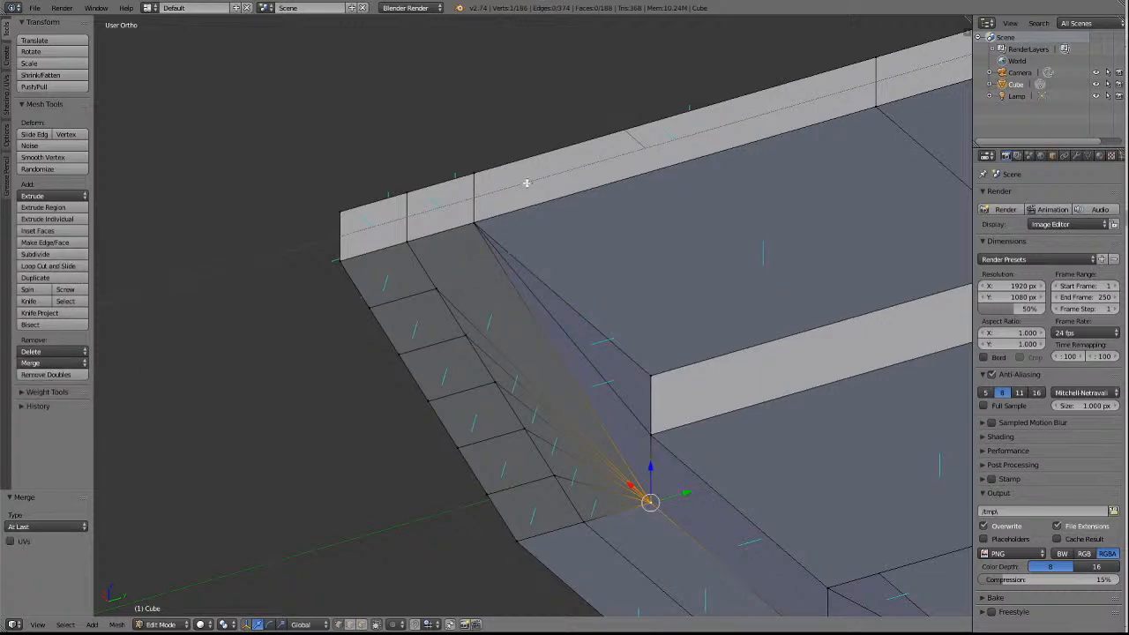
Merge the five cut vertices on the sloped underside's middle edge into the vertex beside the centre section, using At Last.
key("a")
right_click(435, 289)
right_click(466, 336, "shift")
right_click(491, 365, "shift")
right_click(523, 422, "shift")
right_click(556, 477, "shift")
right_click(582, 520, "shift")
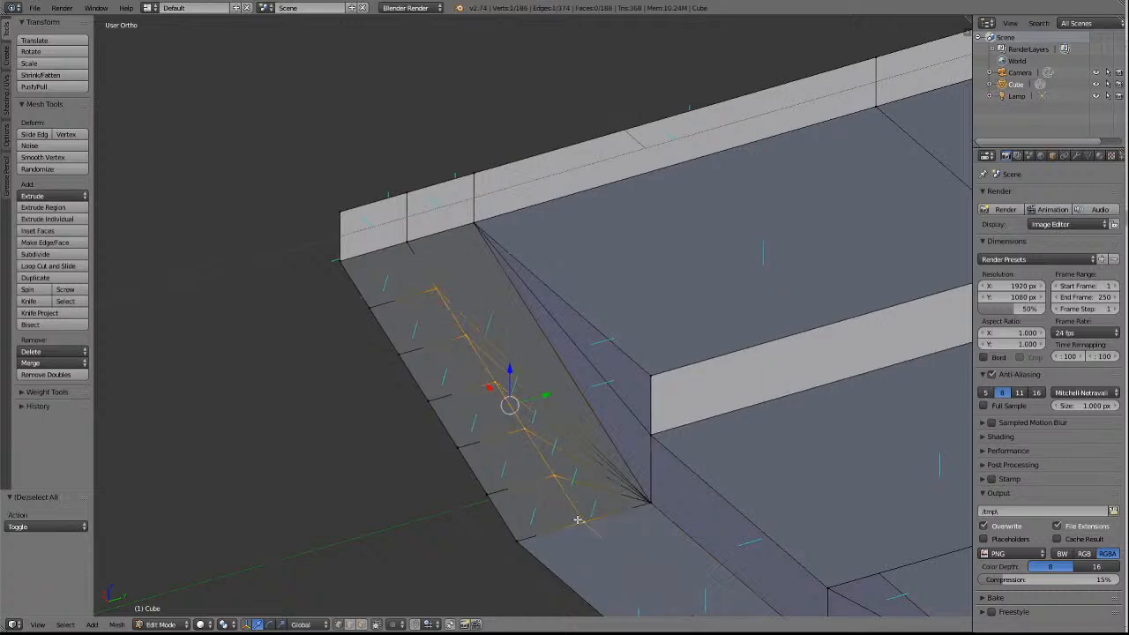
left_click(40, 364)
left_click(40, 364)
left_click(48, 392)
Merge the five cut vertices on the sloped underside's outermost edge into its lower centre-section corner, using At Last.
key("a")
right_click(368, 306)
right_click(397, 354, "shift")
right_click(428, 401, "shift")
right_click(458, 449, "shift")
right_click(487, 497, "shift")
right_click(517, 539, "shift")
left_click(53, 362)
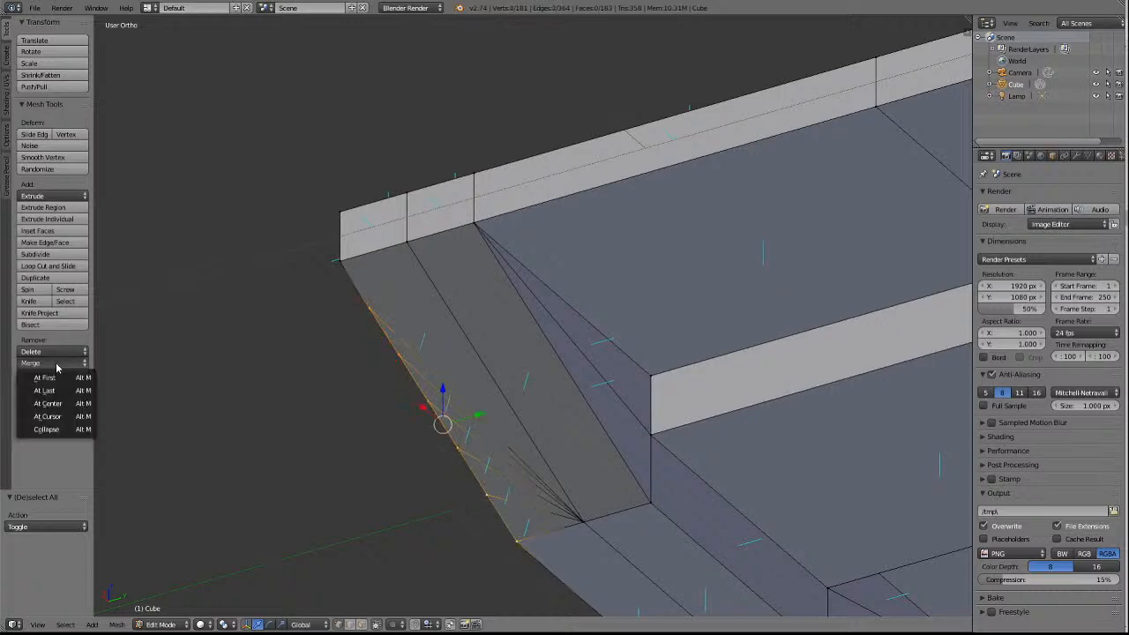
left_click(51, 395)
key("a")
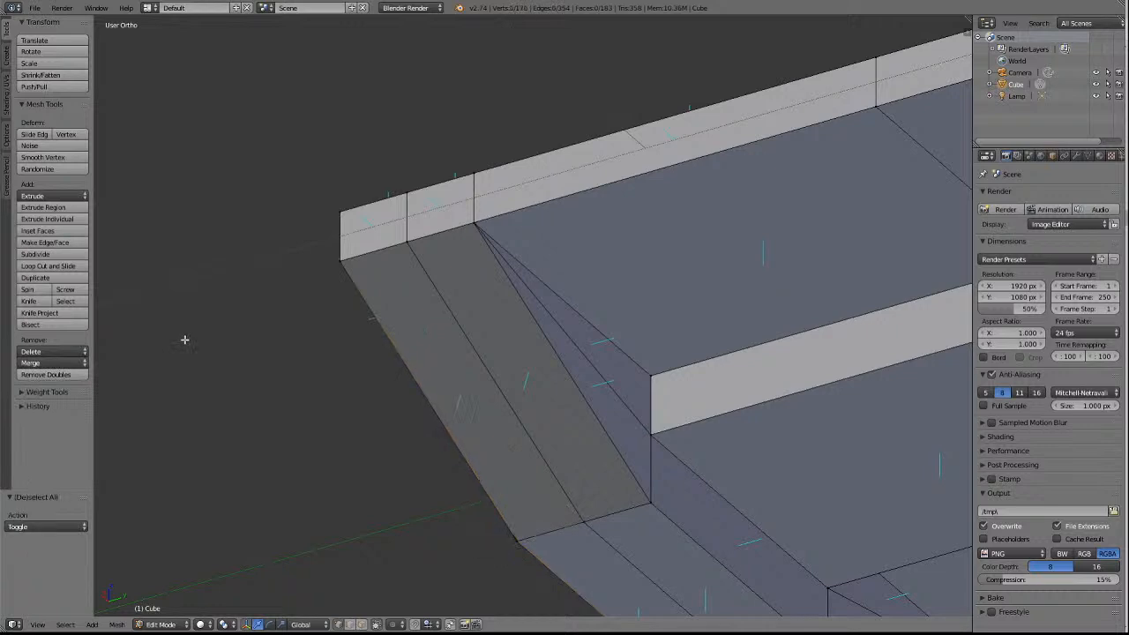
Merge the four innermost cut vertices on the end face's top edge into the centre panel's upper corner At Last, keeping the outermost cut.
key("KP_4")
key("KP_4")
key("KP_4")
key("KP_4")
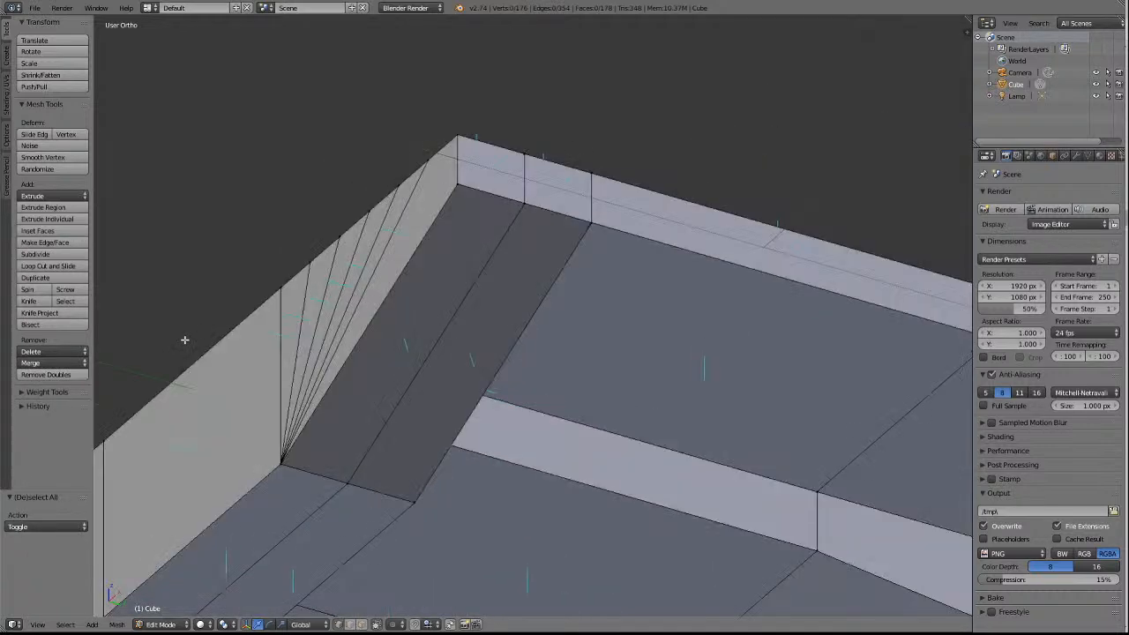
key("KP_4")
key("KP_4")
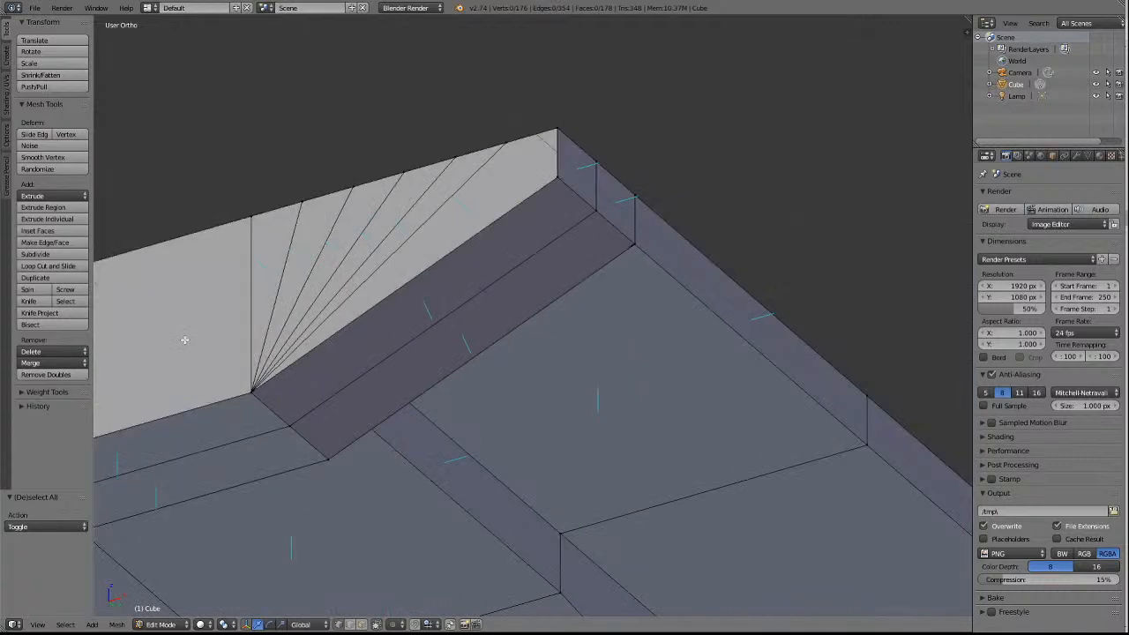
key("KP_8")
key("KP_8")
key("KP_8")
key("KP_8")
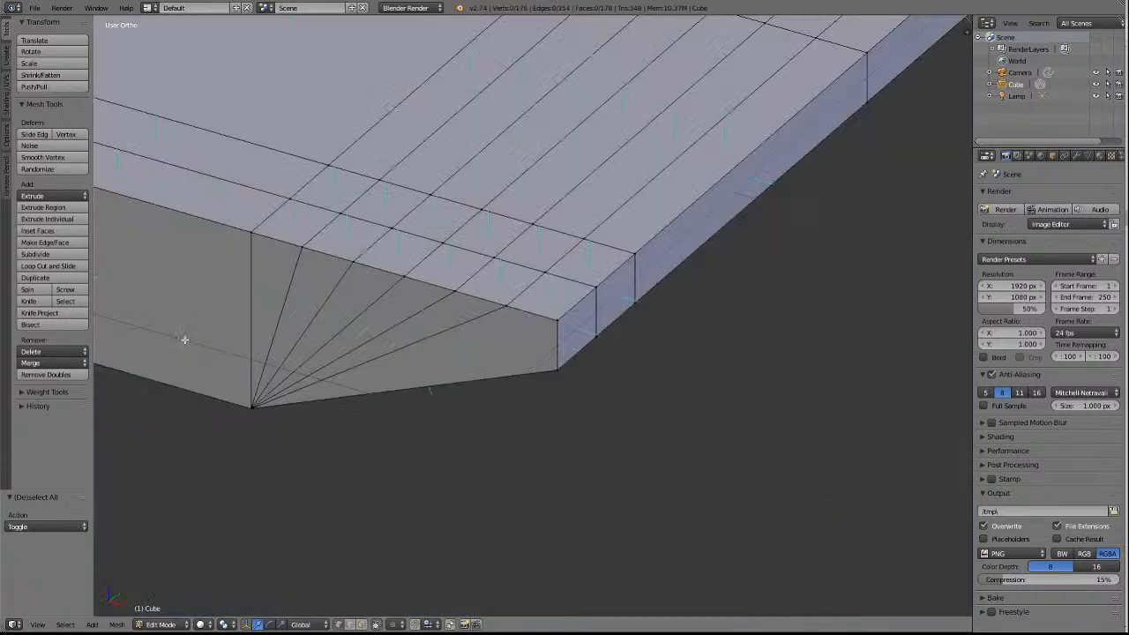
right_click(460, 293)
key("g")
key("g")
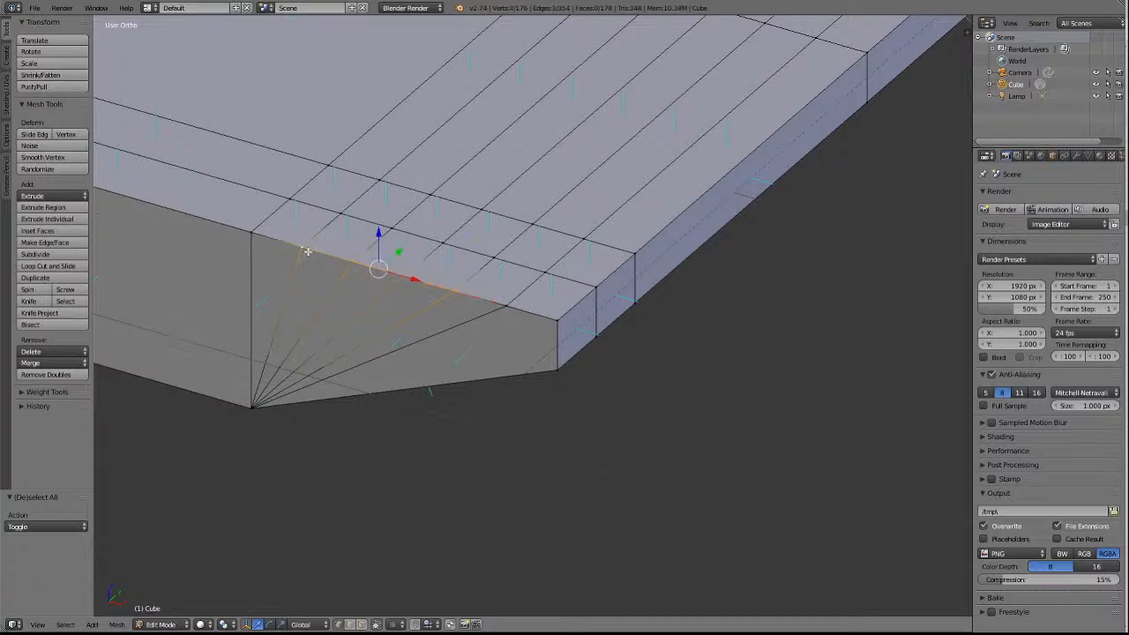
right_click(251, 236, "shift")
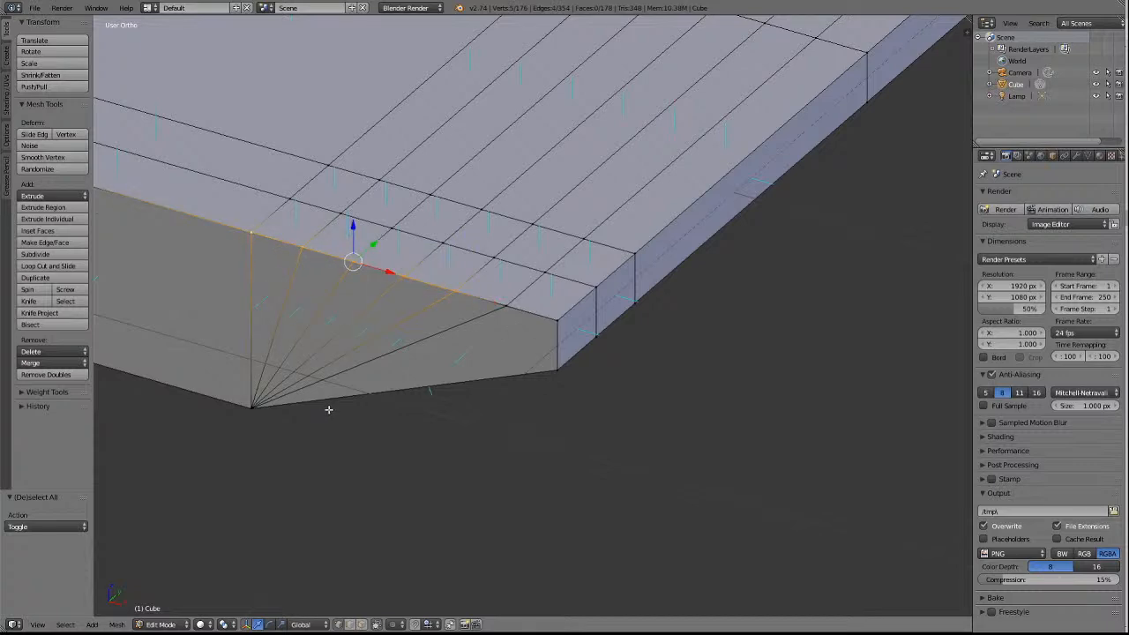
left_click(32, 362)
left_click(52, 392)
key("a")
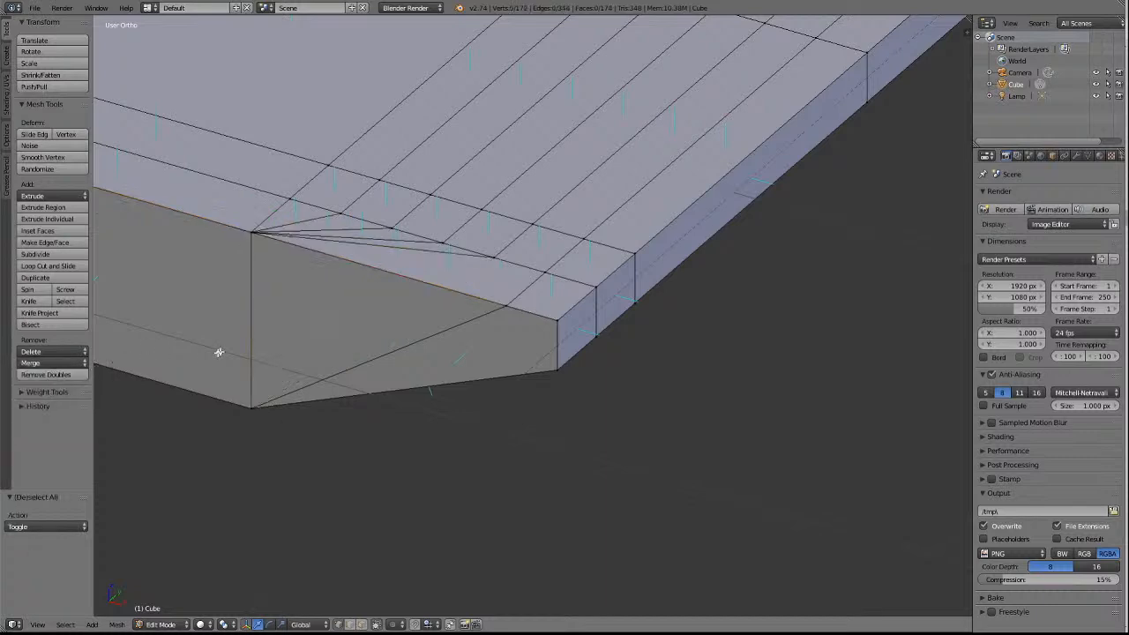
Merge the four innermost cut vertices on the deck's first crosswise edge behind the end into its centre-strip vertex, using At Last.
right_click(495, 257)
key("shift+v")
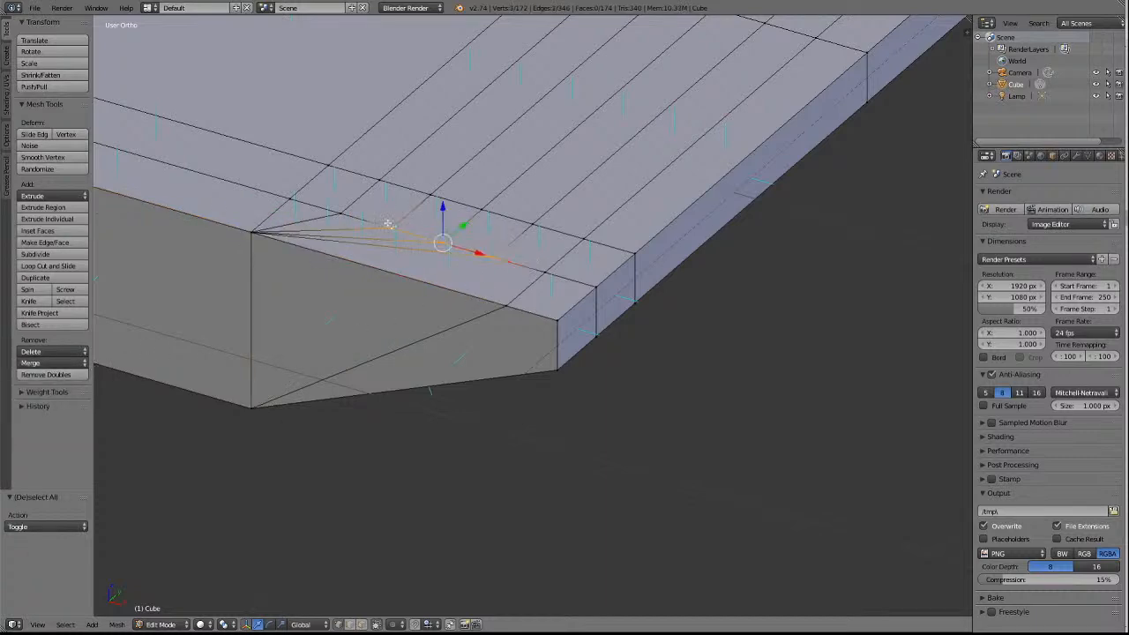
left_click(279, 200)
left_click(50, 363)
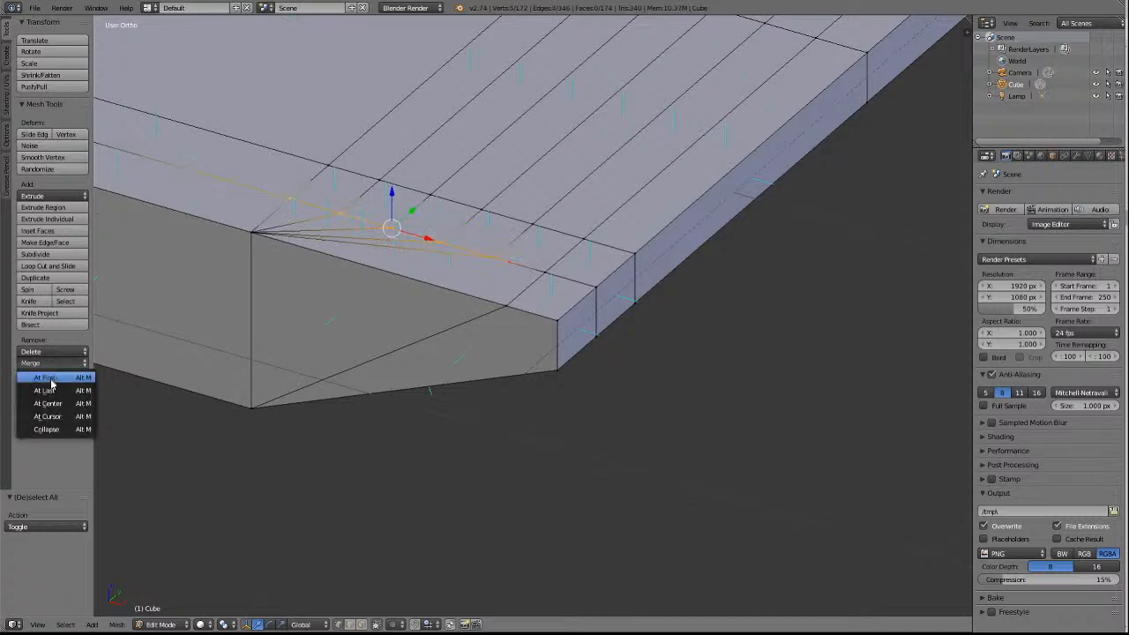
left_click(51, 391)
Merge the four innermost cut vertices on the deck's second crosswise edge into its centre-strip vertex, using At Last.
right_click(539, 221)
right_click(482, 209, "shift")
right_click(432, 193, "shift")
right_click(378, 180, "shift")
right_click(329, 165, "shift")
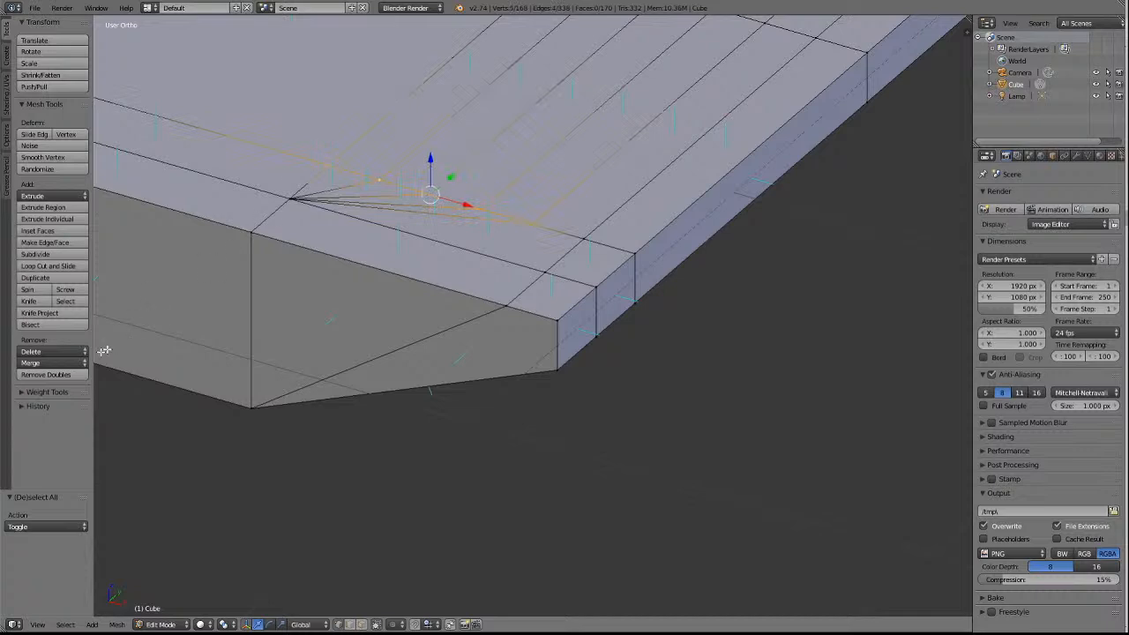
left_click(51, 363)
left_click(55, 392)
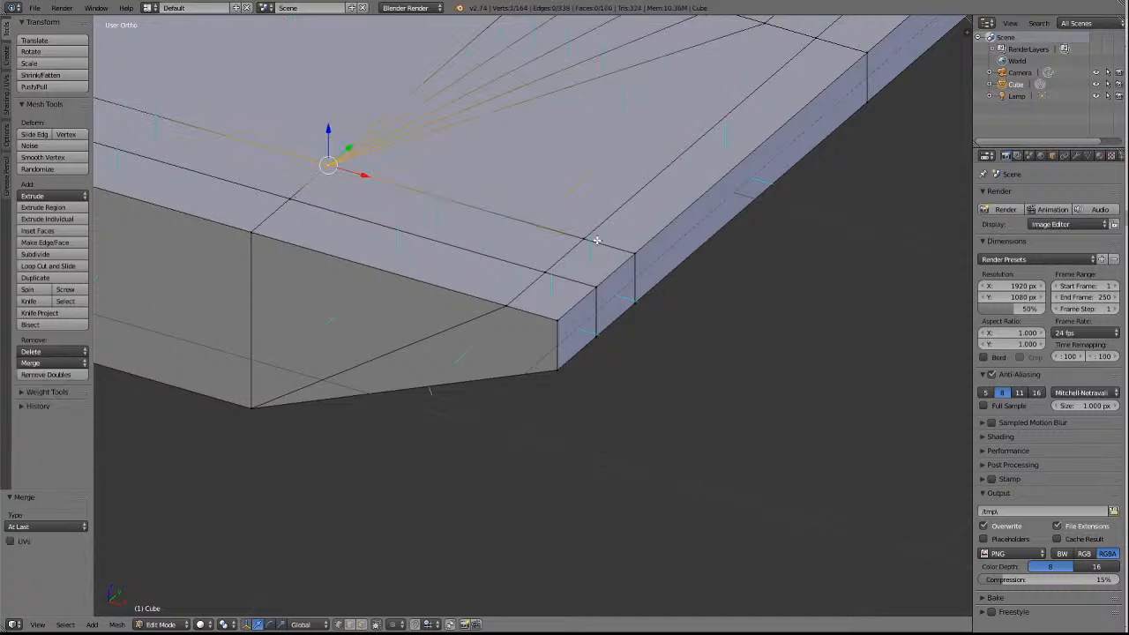
Merge the four innermost cut vertices on the deck's third crosswise edge into its centre-strip vertex, using At Last.
key("a")
scroll(594, 235, "down", 4)
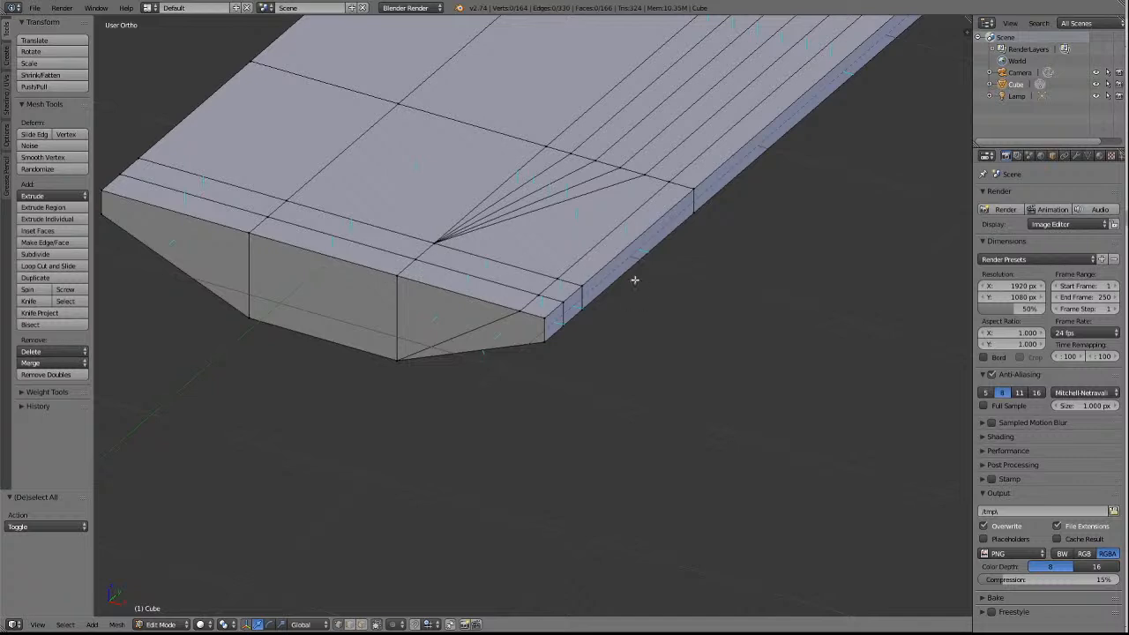
right_click(646, 174)
right_click(621, 168, "shift")
right_click(595, 160, "shift")
right_click(571, 154, "shift")
right_click(546, 147, "shift")
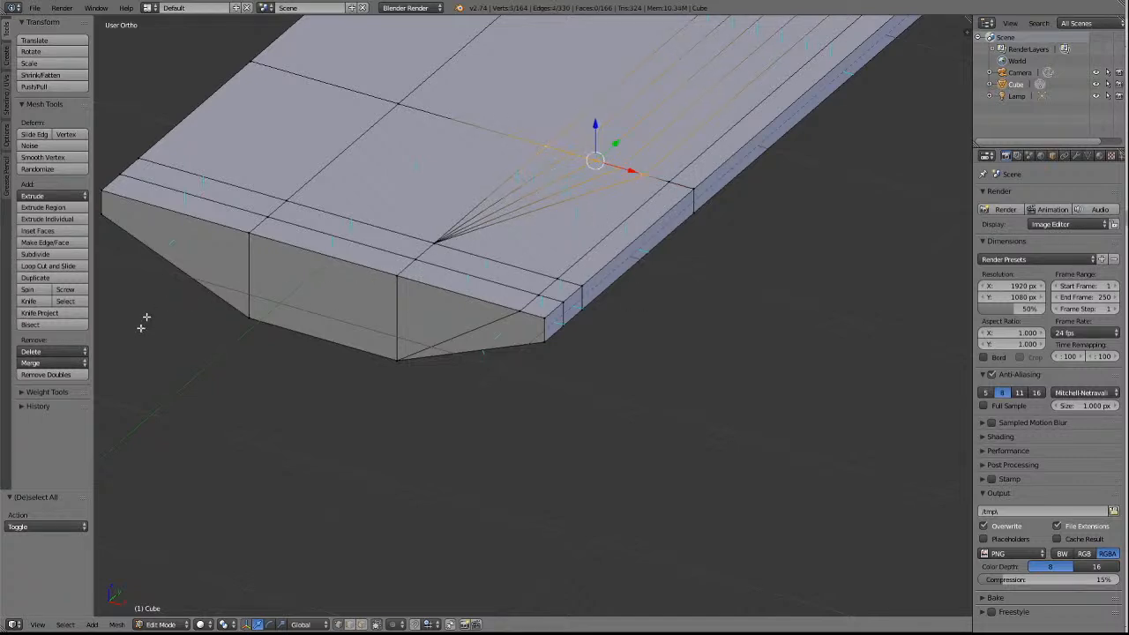
left_click(33, 364)
left_click(42, 391)
key("a")
Merge the four innermost cut vertices on the deck's fourth crosswise edge into its centre-strip vertex, using At Last.
scroll(696, 249, "up", 3, "shift")
scroll(695, 250, "up", 8, "shift")
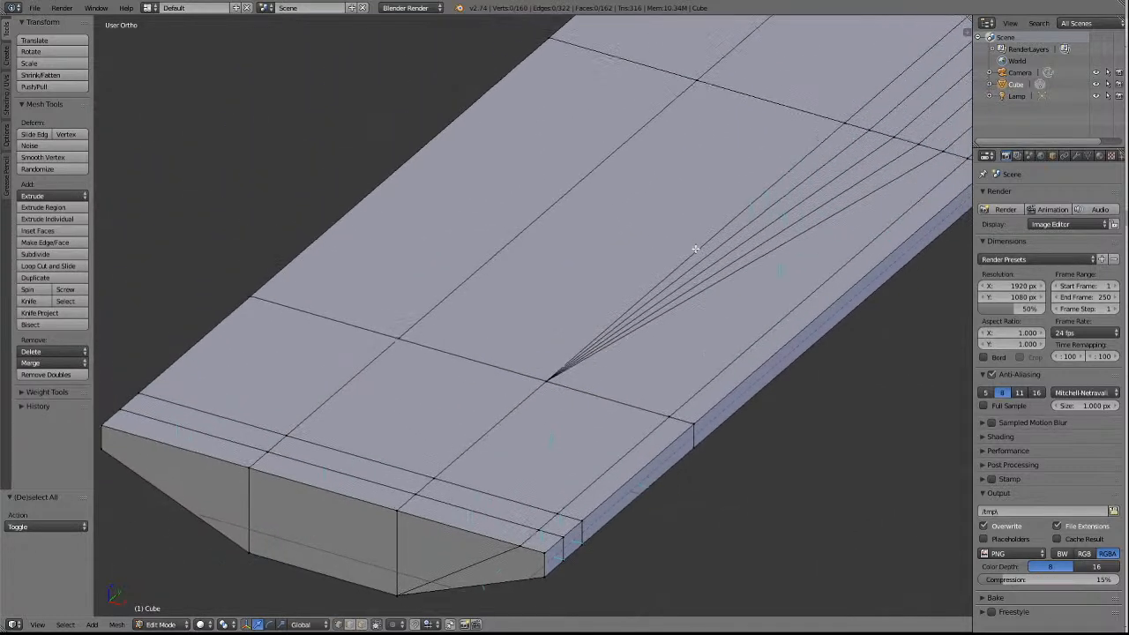
scroll(695, 250, "up", 7, "shift")
scroll(695, 250, "down", 14, "ctrl")
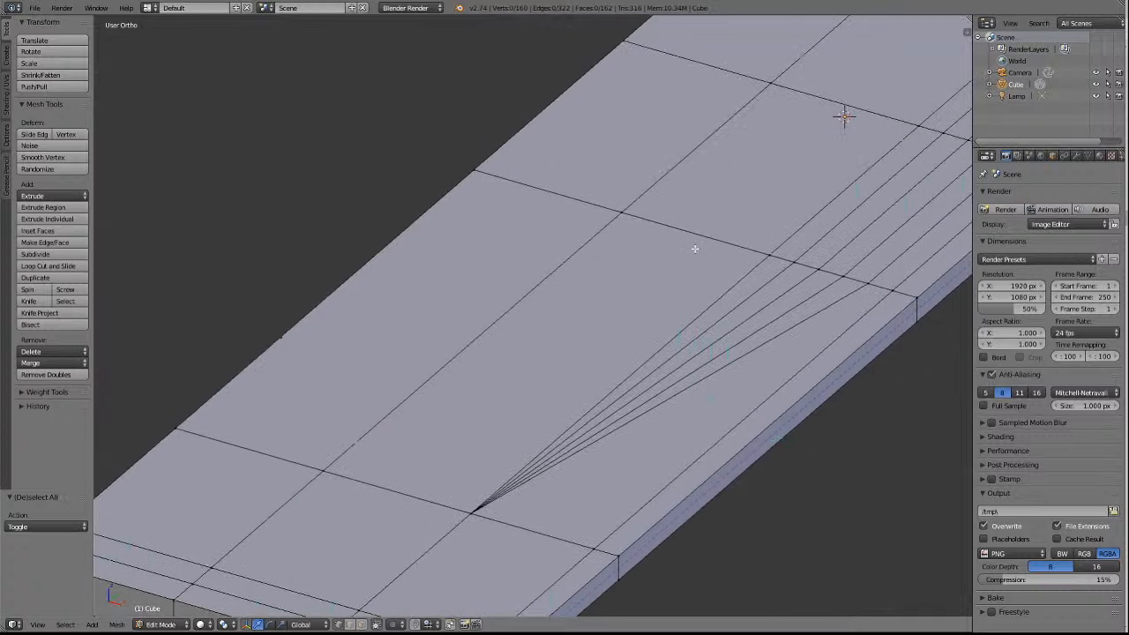
scroll(693, 250, "down", 2, "ctrl")
scroll(692, 304, "up", 3)
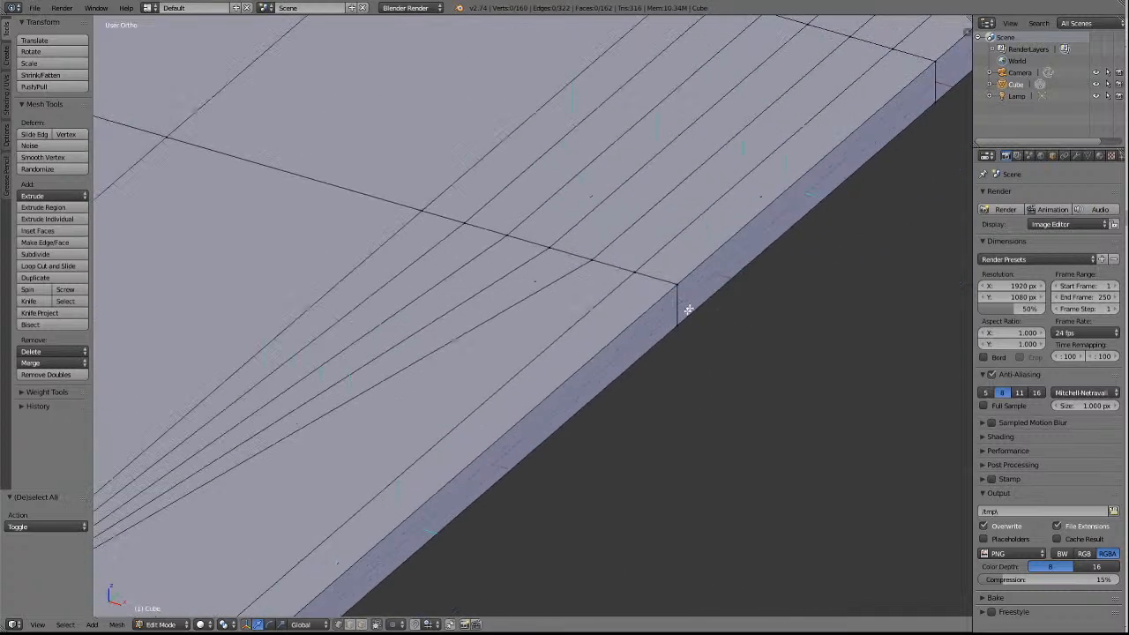
right_click(590, 258)
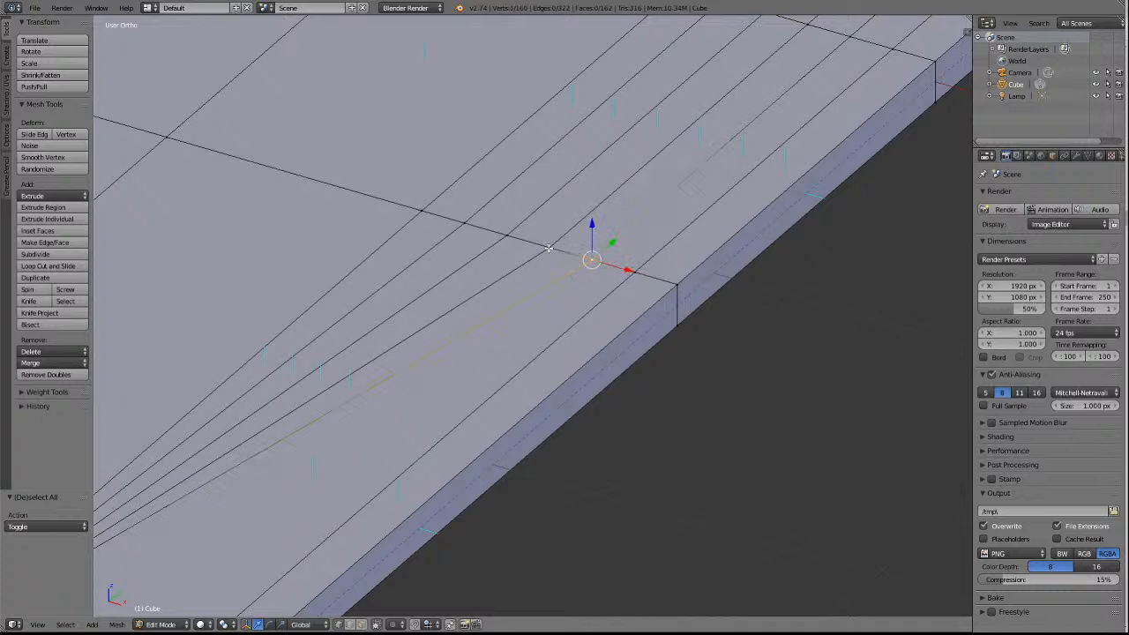
right_click(548, 248, "shift")
right_click(505, 236, "shift")
right_click(464, 223, "shift")
right_click(422, 213, "shift")
left_click(33, 365)
left_click(50, 397)
key("a")
scroll(497, 403, "down", 4)
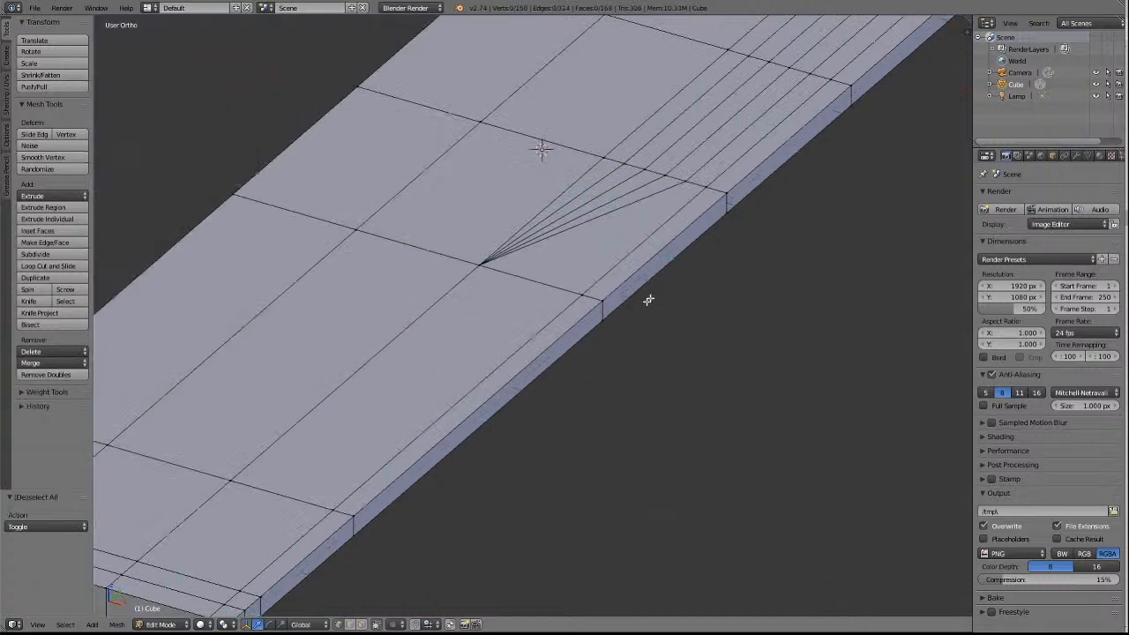
Merge the four innermost cut vertices on the deck's fifth crosswise edge, at mid-length, into its centre-strip vertex, using At Last.
right_click(684, 183)
right_click(662, 175, "shift")
right_click(631, 167, "shift")
right_click(647, 170, "shift")
right_click(603, 160, "shift")
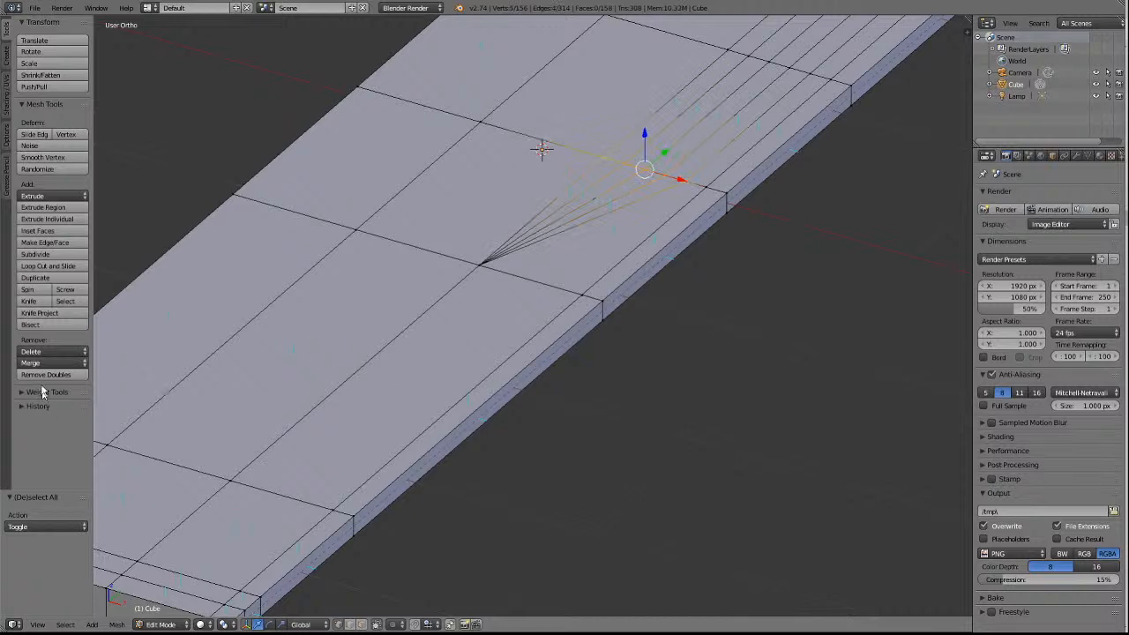
left_click(53, 363)
left_click(44, 389)
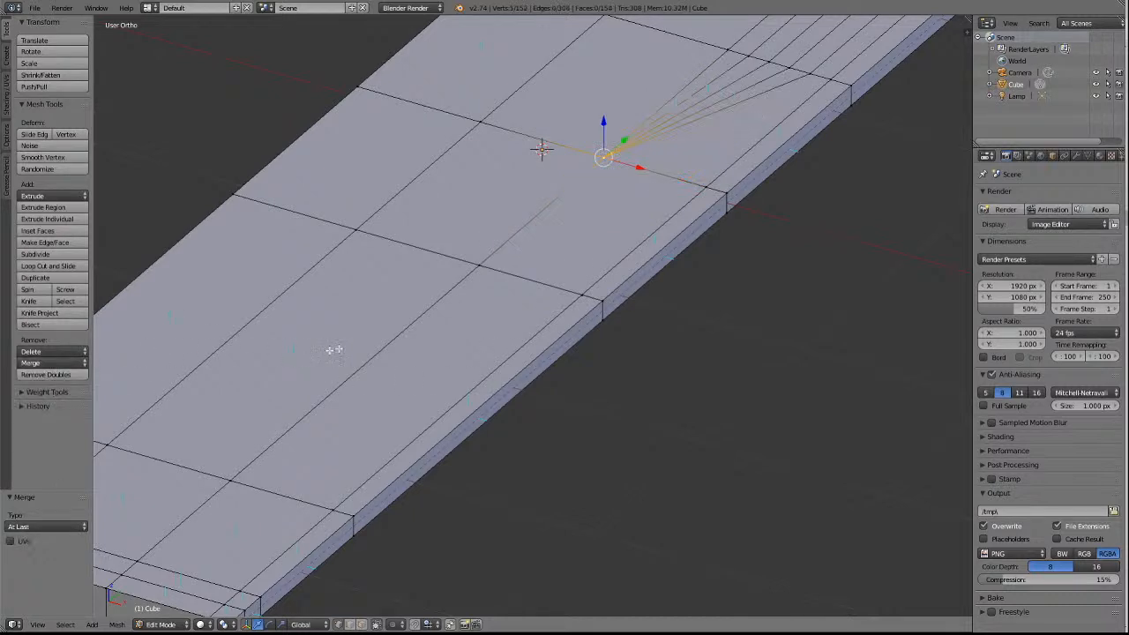
key("a")
Merge the four innermost cut vertices on the deck's sixth crosswise edge into its centre-strip vertex, using At Last.
right_click(811, 75)
right_click(790, 68, "shift")
right_click(771, 61, "shift")
right_click(749, 56, "shift")
right_click(728, 50, "shift")
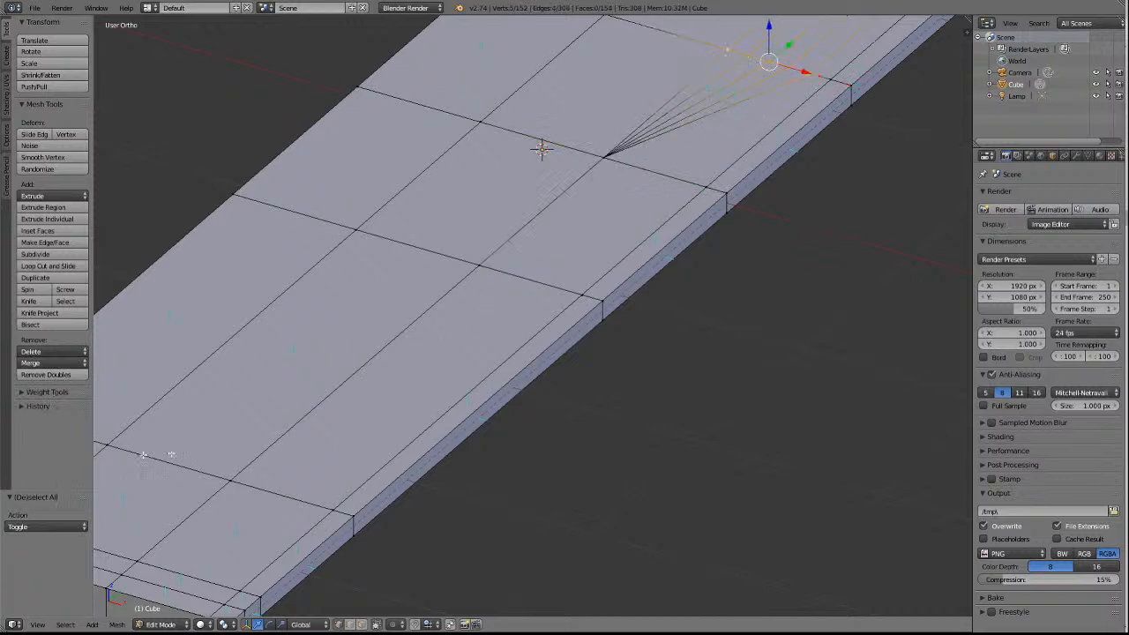
left_click(53, 362)
left_click(44, 389)
key("a")
Merge the four innermost cut vertices on the deck's seventh crosswise edge into its centre-strip vertex, using At Last rather than At Center.
scroll(739, 287, "up", 6)
scroll(740, 287, "down", 7)
scroll(741, 289, "up", 4, "shift")
scroll(740, 290, "up", 10, "shift")
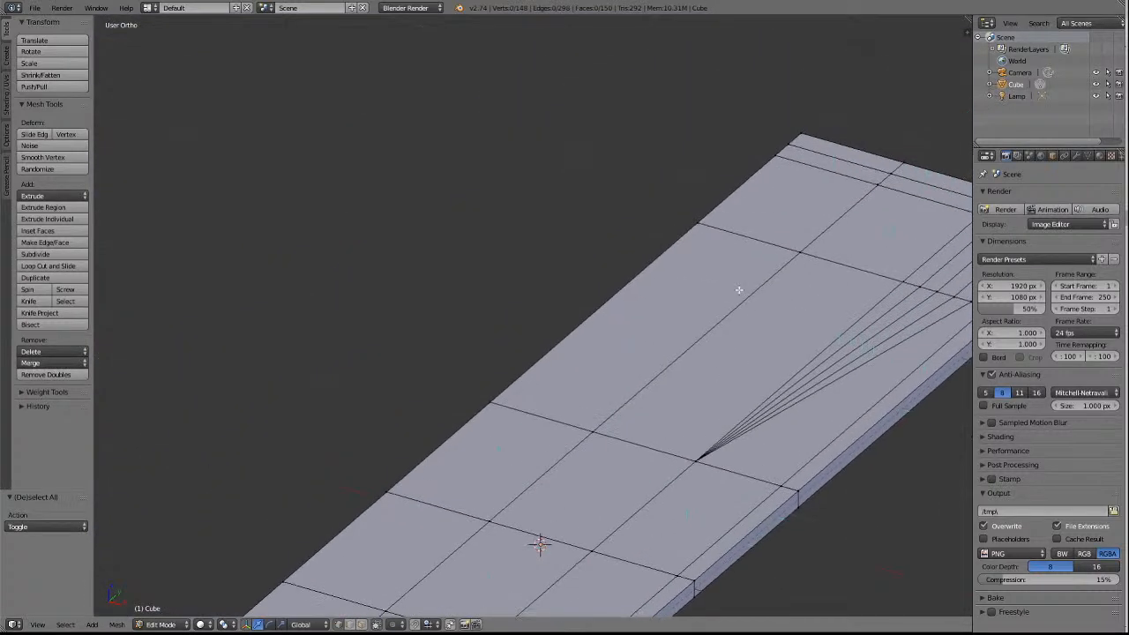
scroll(740, 289, "down", 13, "ctrl")
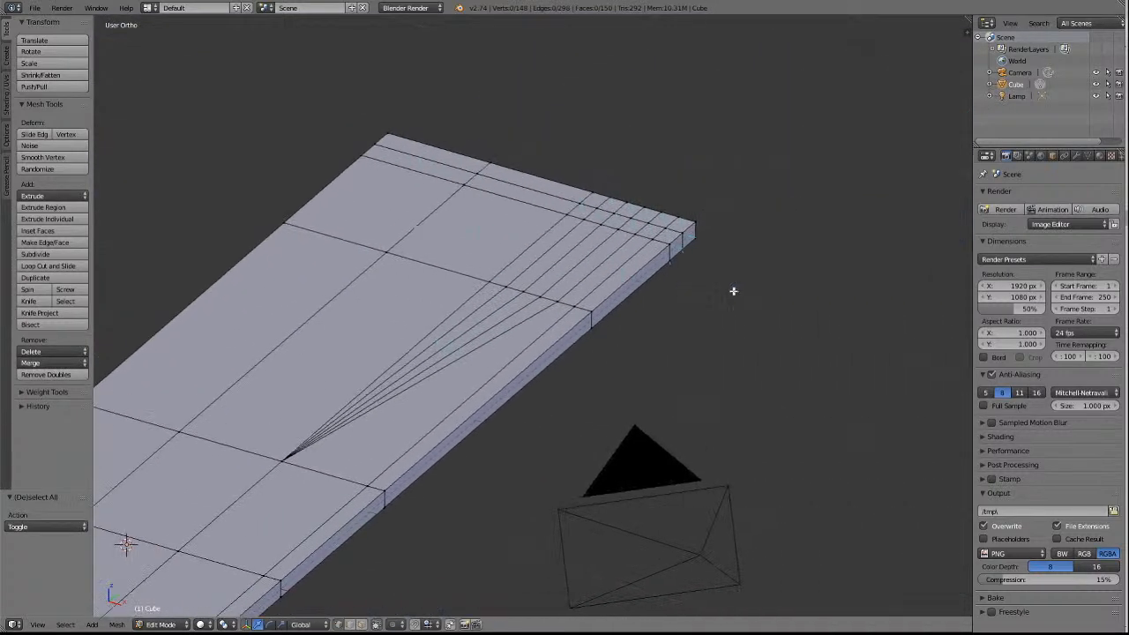
scroll(668, 268, "up", 3)
right_click(584, 285)
right_click(549, 275, "shift")
right_click(513, 266, "shift")
right_click(478, 257, "shift")
right_click(443, 246, "shift")
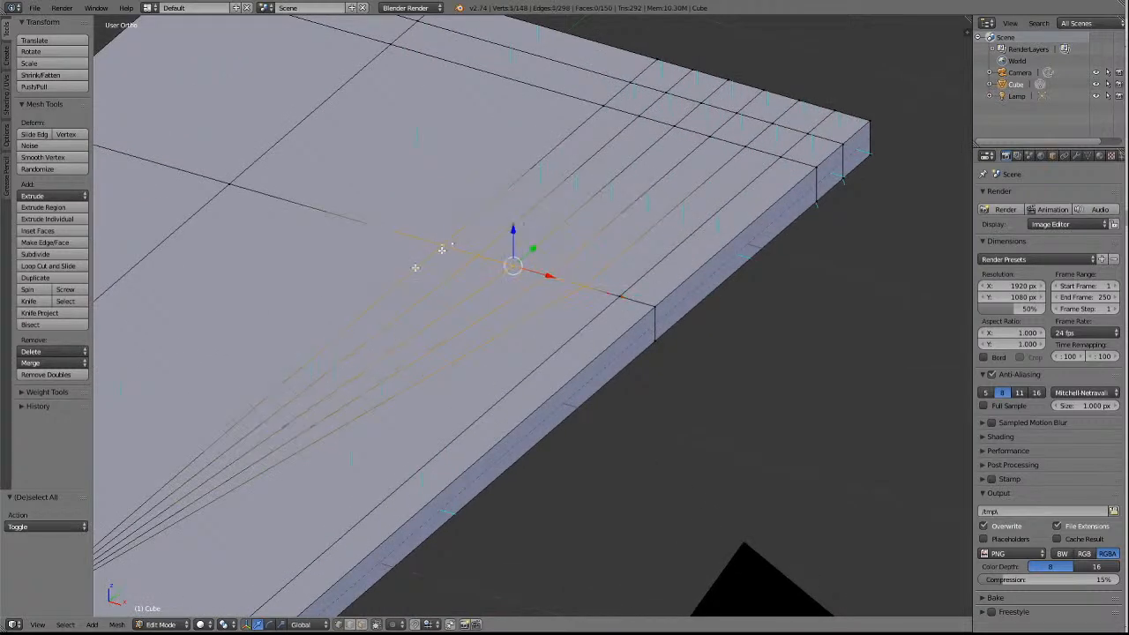
left_click(28, 363)
left_click(41, 395)
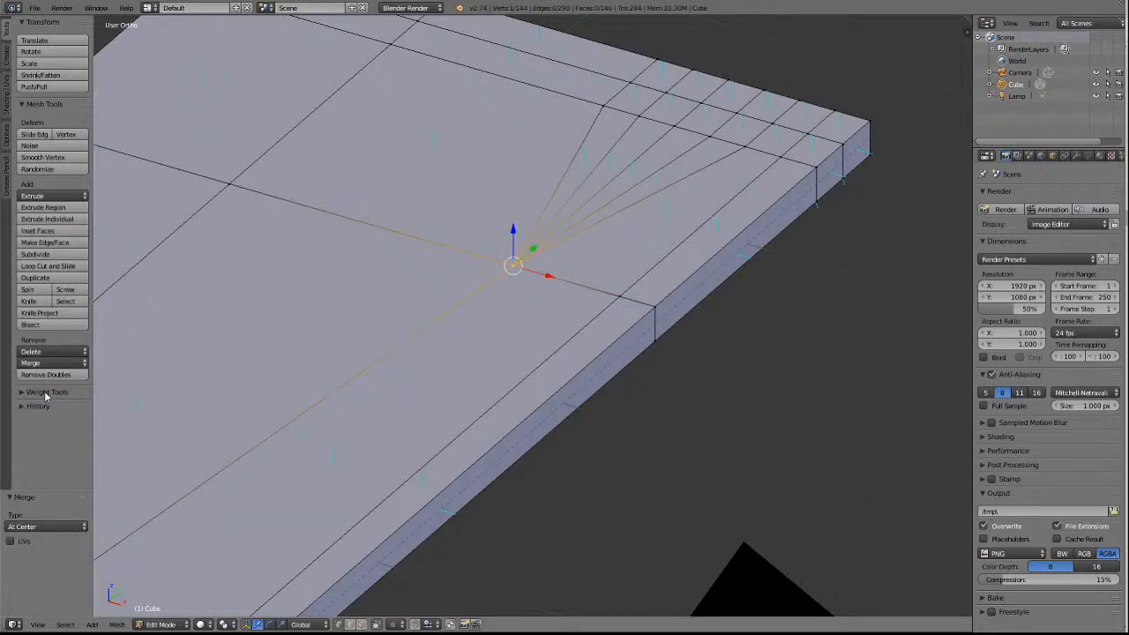
key("ctrl+z")
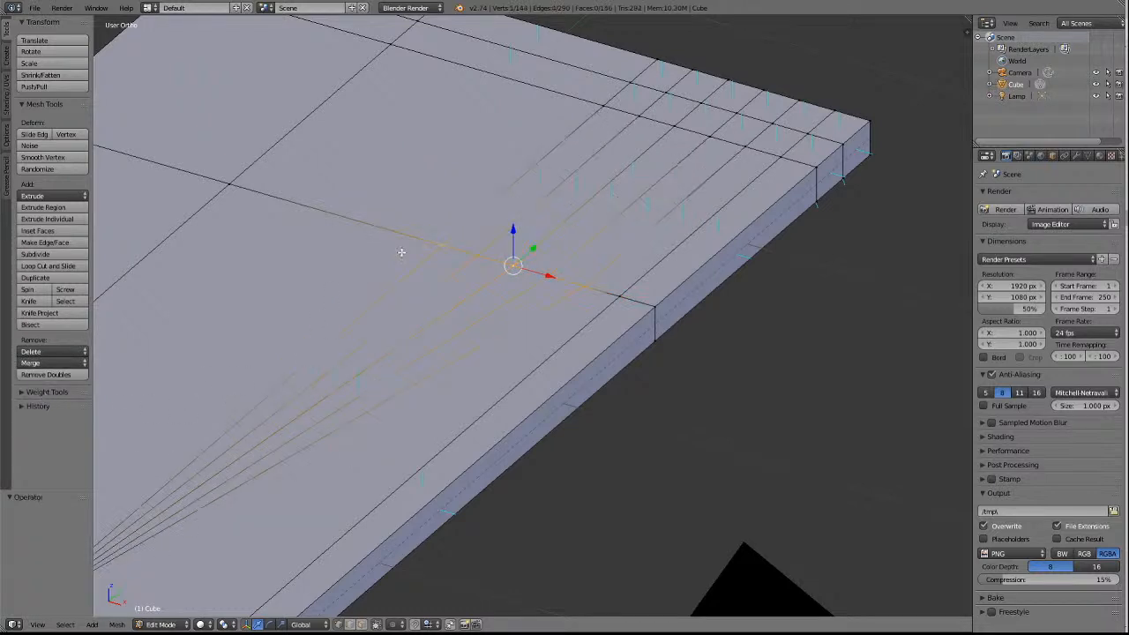
left_click(66, 362)
left_click(44, 385)
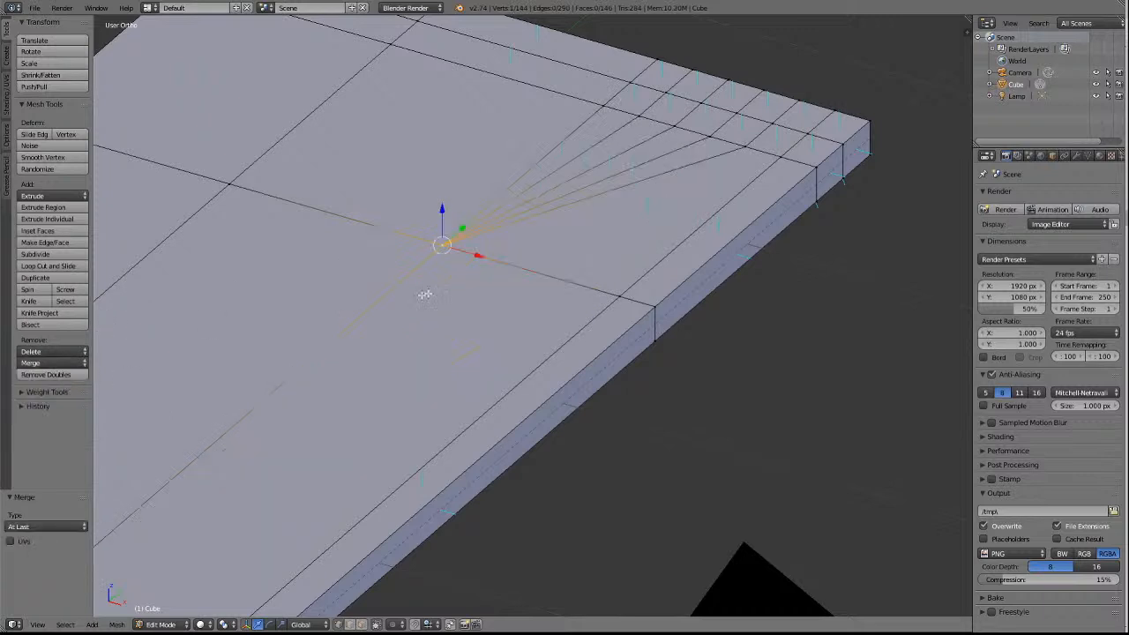
key("a")
Merge the four innermost cut vertices on the inner of the two closely spaced far-end crosswise edges into its centre-strip vertex, using At Last.
right_click(715, 142)
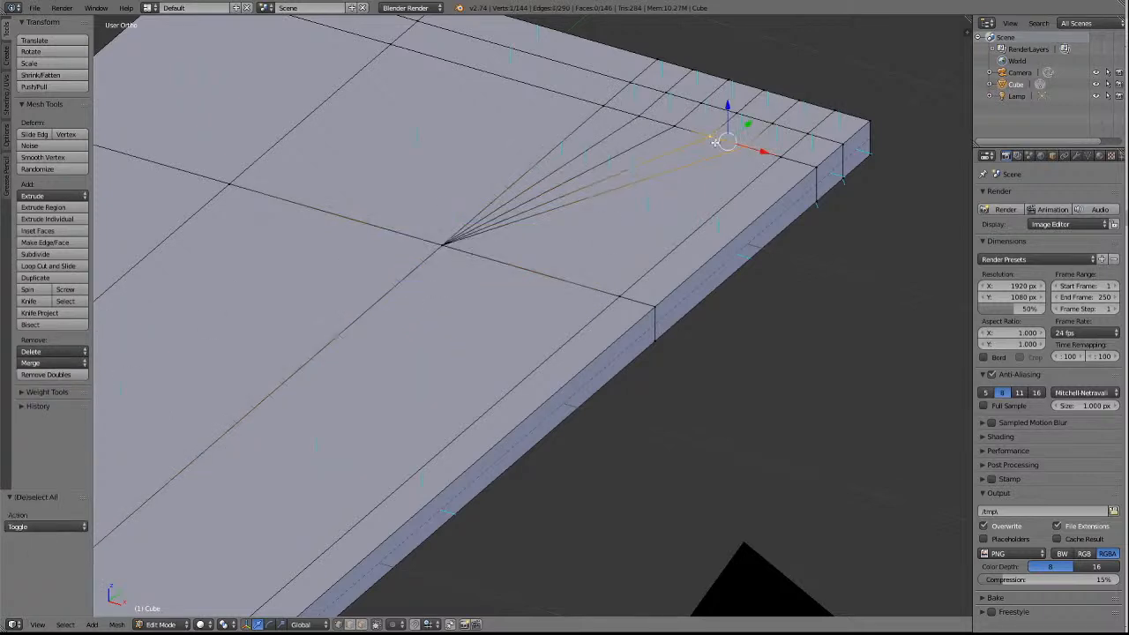
key("g")
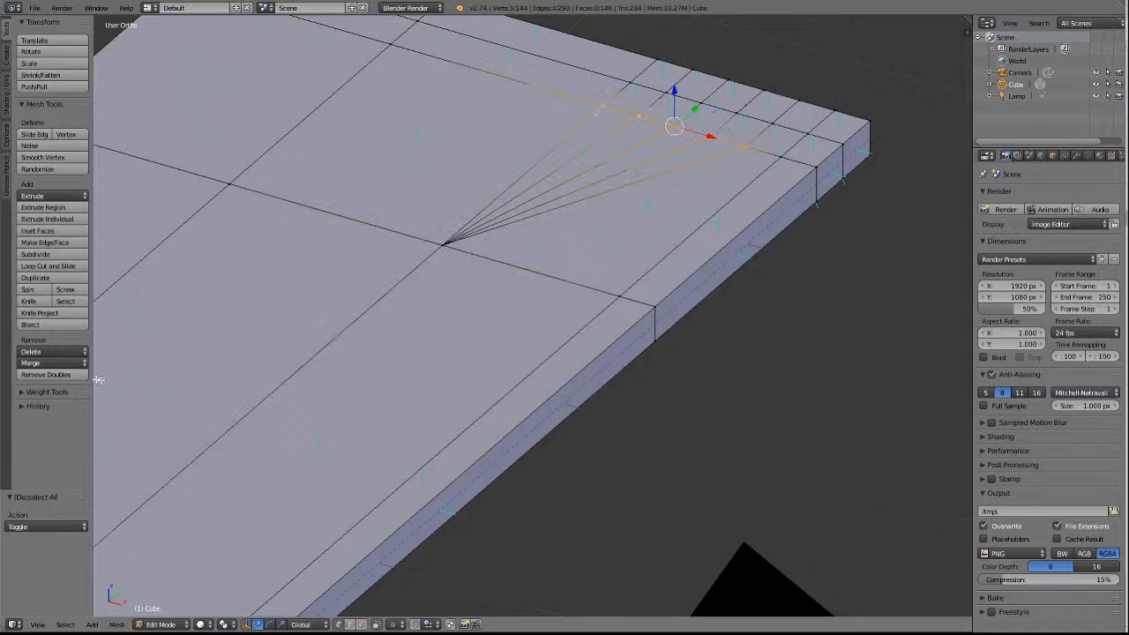
left_click(53, 362)
left_click(48, 393)
key("a")
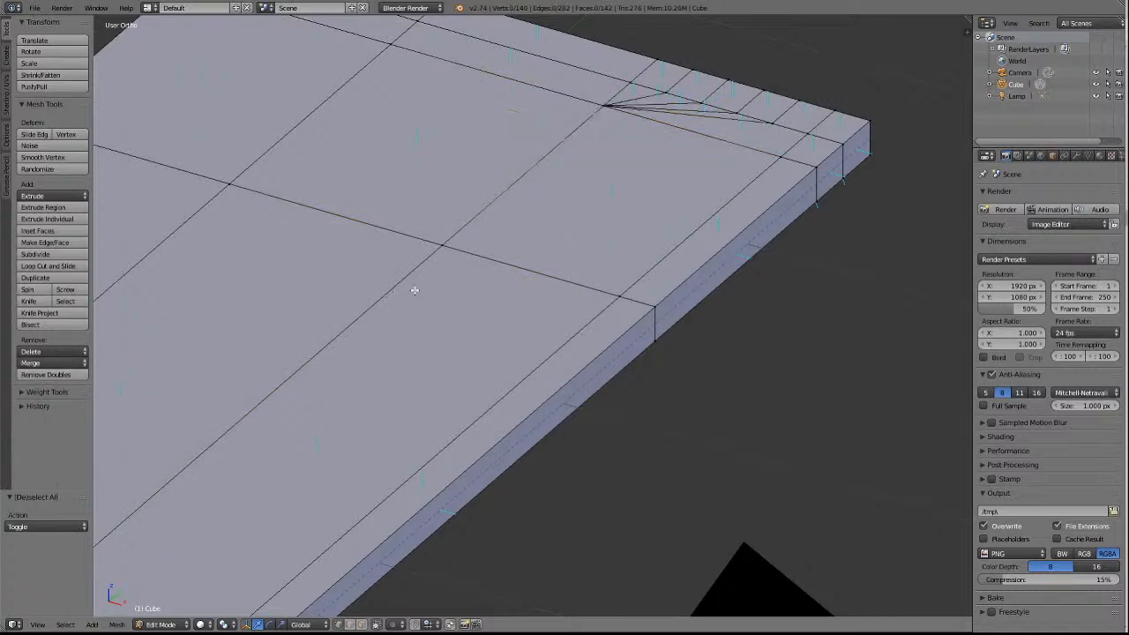
Merge the four innermost cut vertices on the outer of the two closely spaced far-end crosswise edges into its centre-strip vertex, using At Last.
right_click(774, 122)
right_click(738, 113, "shift")
right_click(702, 104, "shift")
right_click(668, 93, "shift")
right_click(630, 85, "shift")
left_click(40, 363)
left_click(41, 391)
key("a")
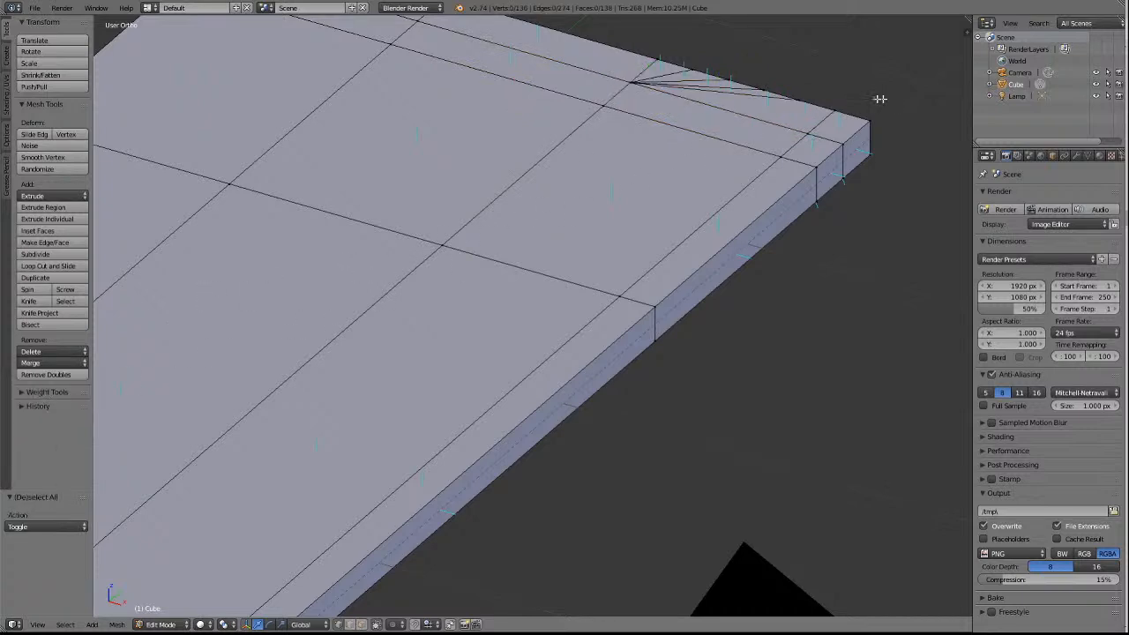
Merge the four innermost cut vertices on the far end face's top edge into the centre panel's upper corner, using At Last.
right_click(764, 89)
right_click(694, 69, "shift")
left_click(40, 362)
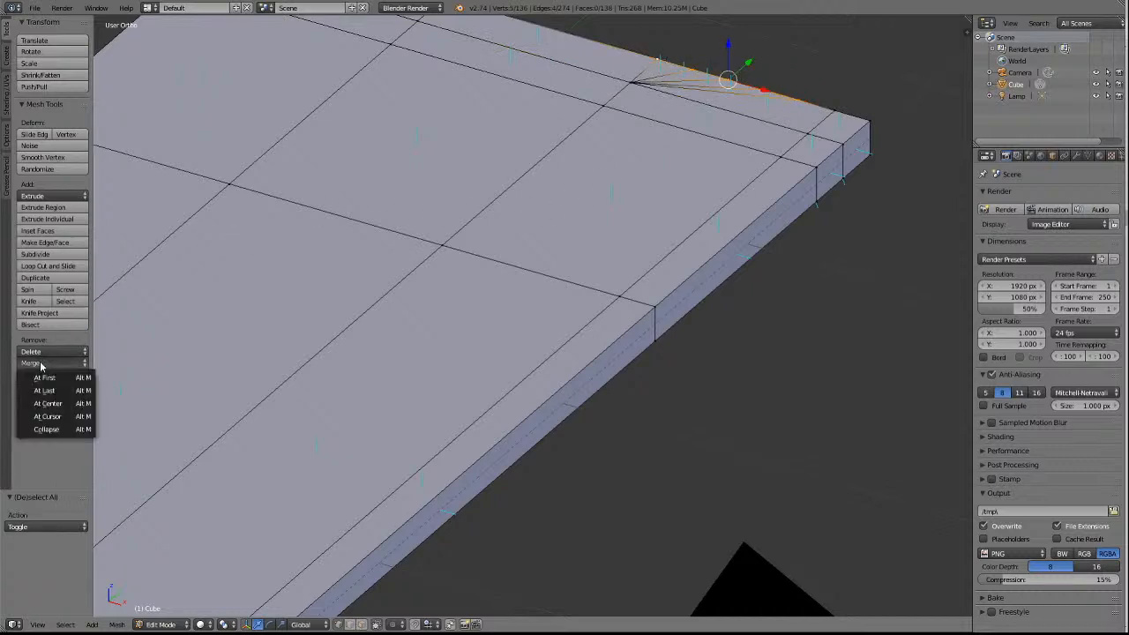
left_click(44, 391)
key("a")
scroll(428, 299, "down", 6)
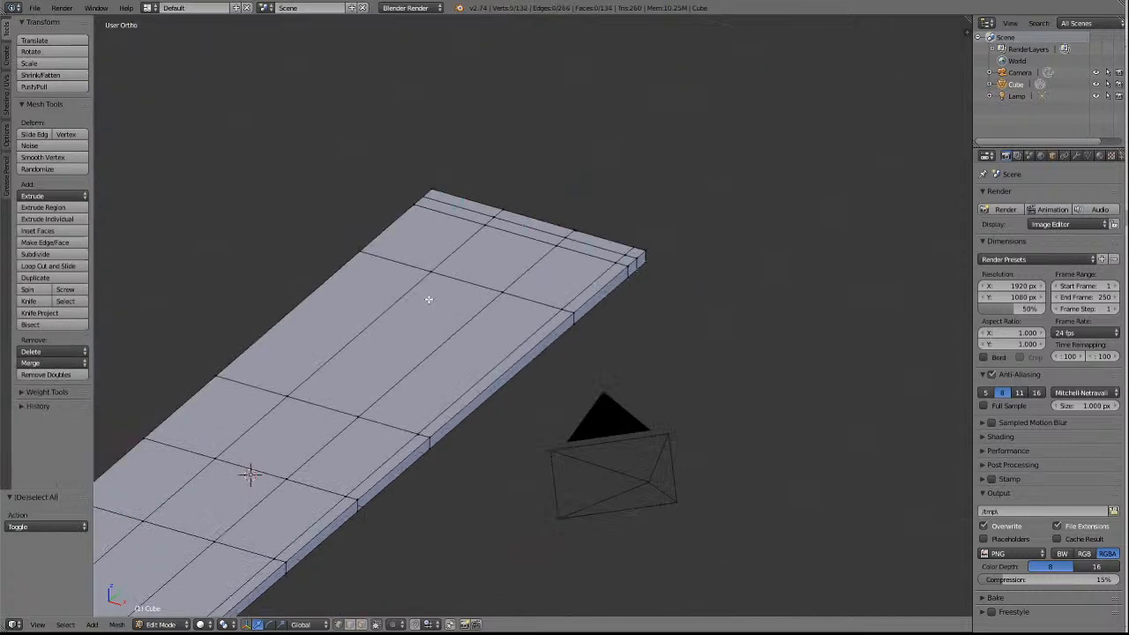
From the underside, merge the four innermost cut vertices on the far end face's sloping lower edge into the centre panel's lower corner, using At Last.
scroll(429, 299, "down", 3)
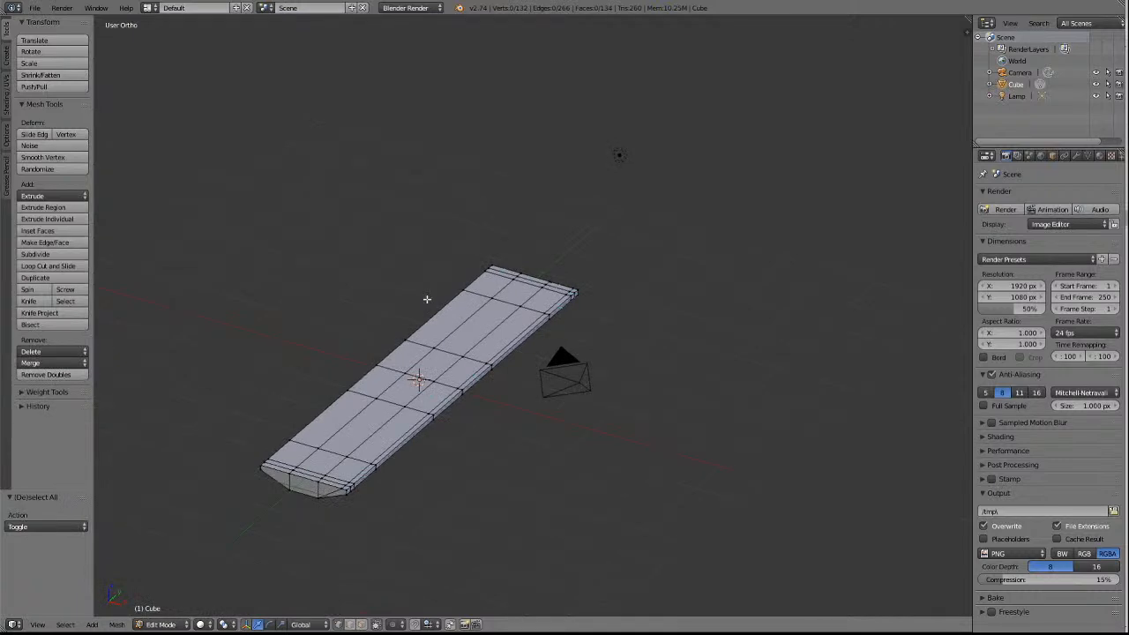
key("KP_6")
key("KP_6")
key("KP_6")
key("KP_6")
key("KP_6")
key("KP_6")
key("KP_6")
key("KP_6")
key("KP_6")
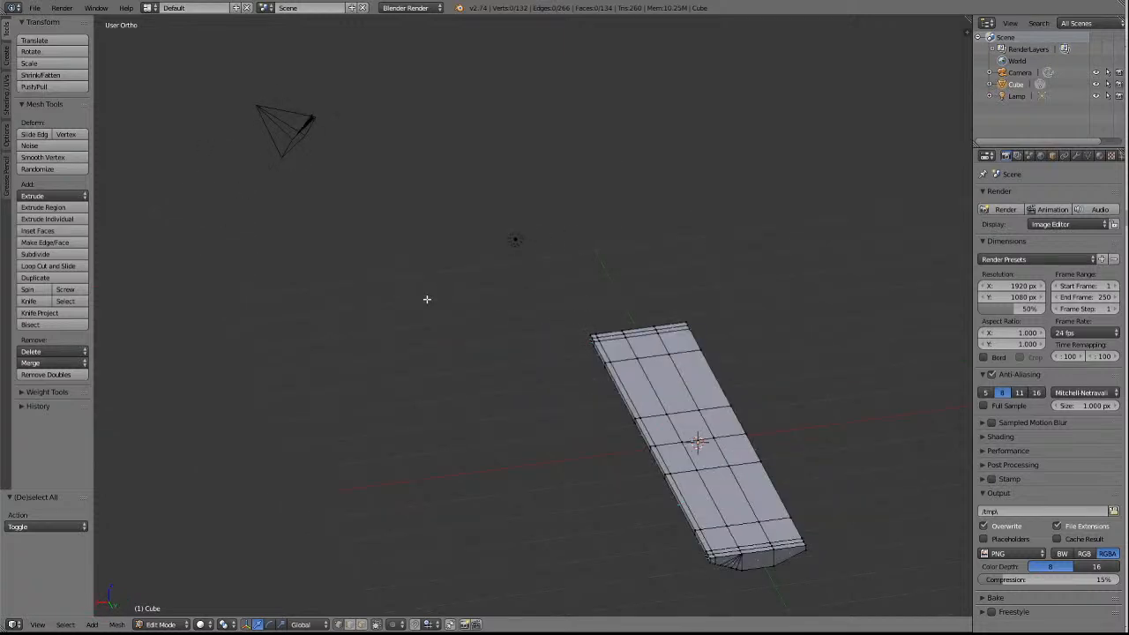
key("KP_8")
key("KP_8")
key("KP_8")
key("KP_8")
key("KP_8")
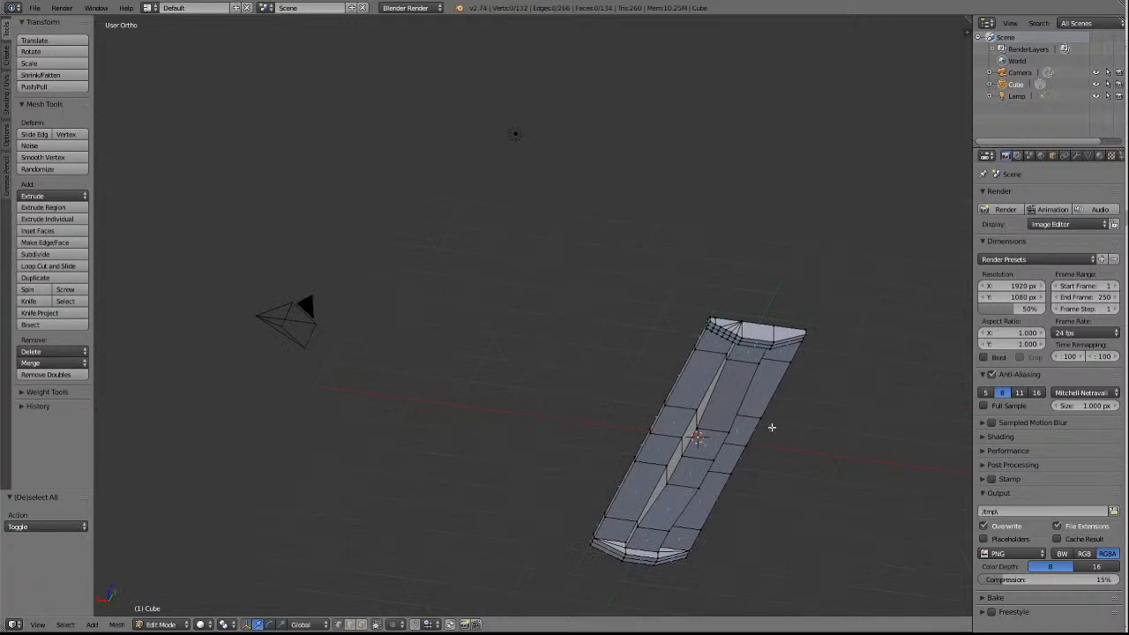
scroll(772, 428, "up", 5, "shift")
scroll(772, 428, "down", 3, "shift")
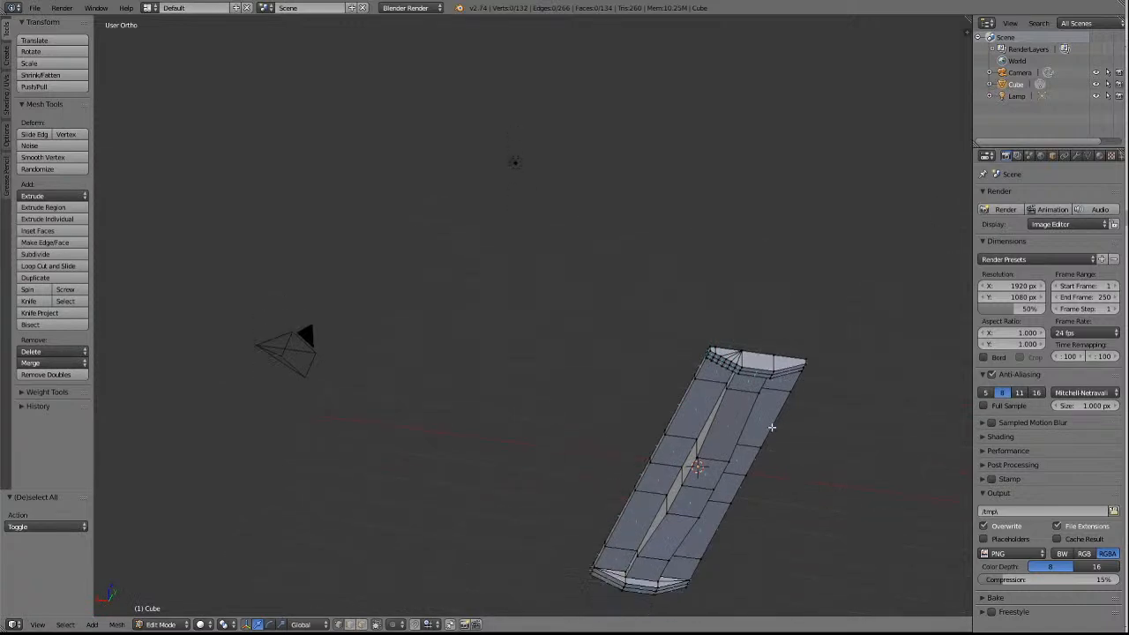
scroll(772, 428, "up", 4, "shift")
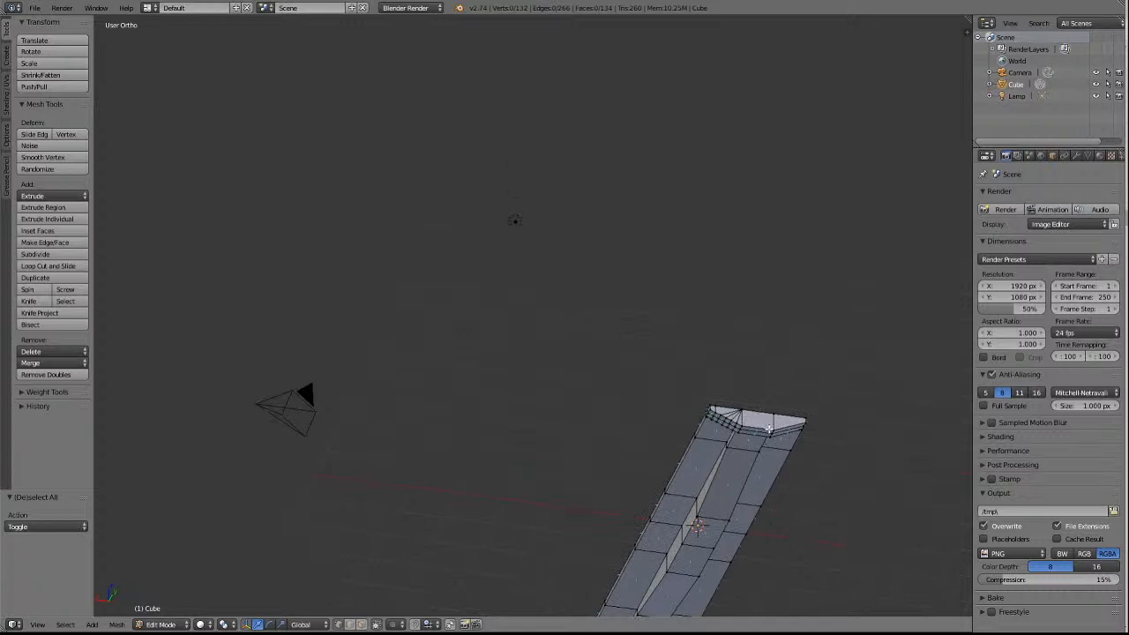
scroll(751, 446, "down", 3, "ctrl")
scroll(627, 477, "up", 5)
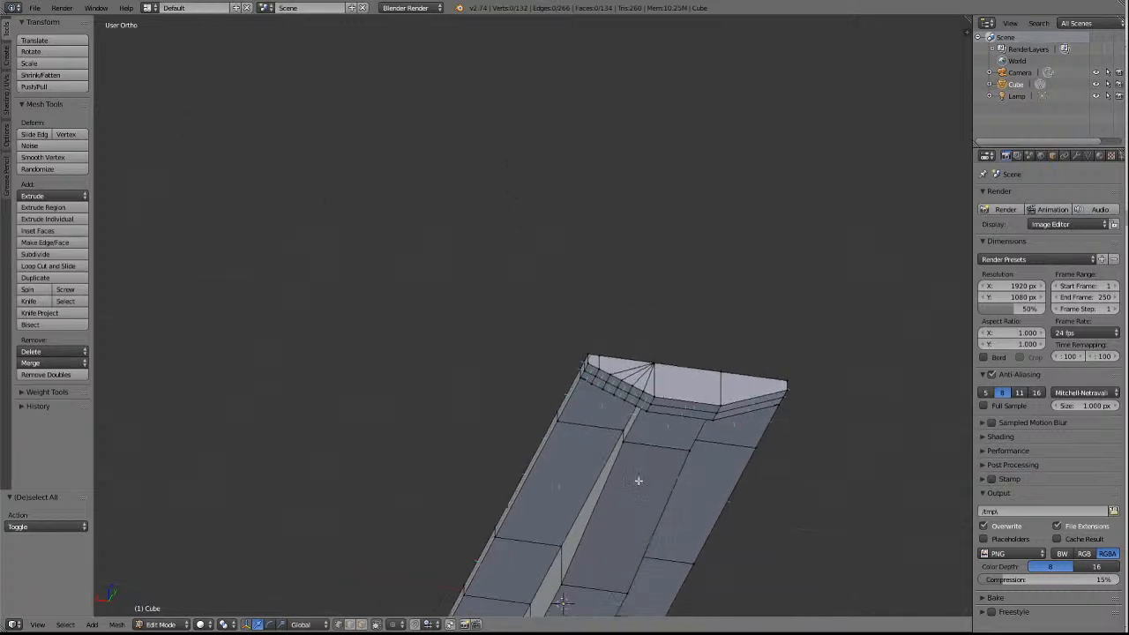
scroll(711, 452, "up", 3)
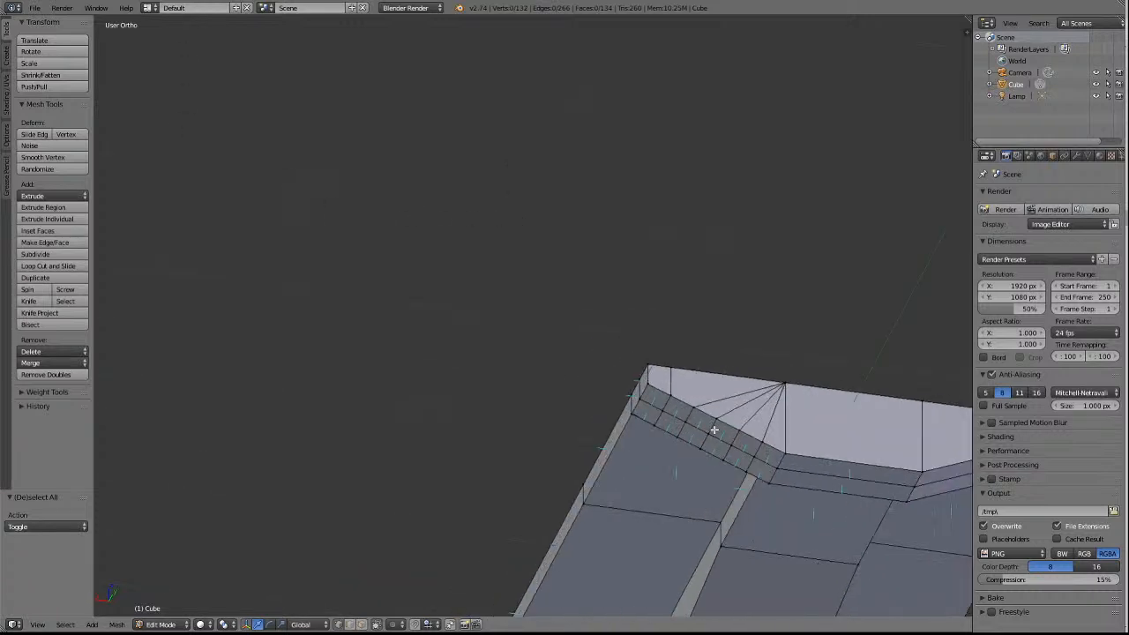
right_click(697, 409)
right_click(718, 423, "shift")
right_click(737, 431, "shift")
right_click(761, 443, "shift")
right_click(786, 452, "shift")
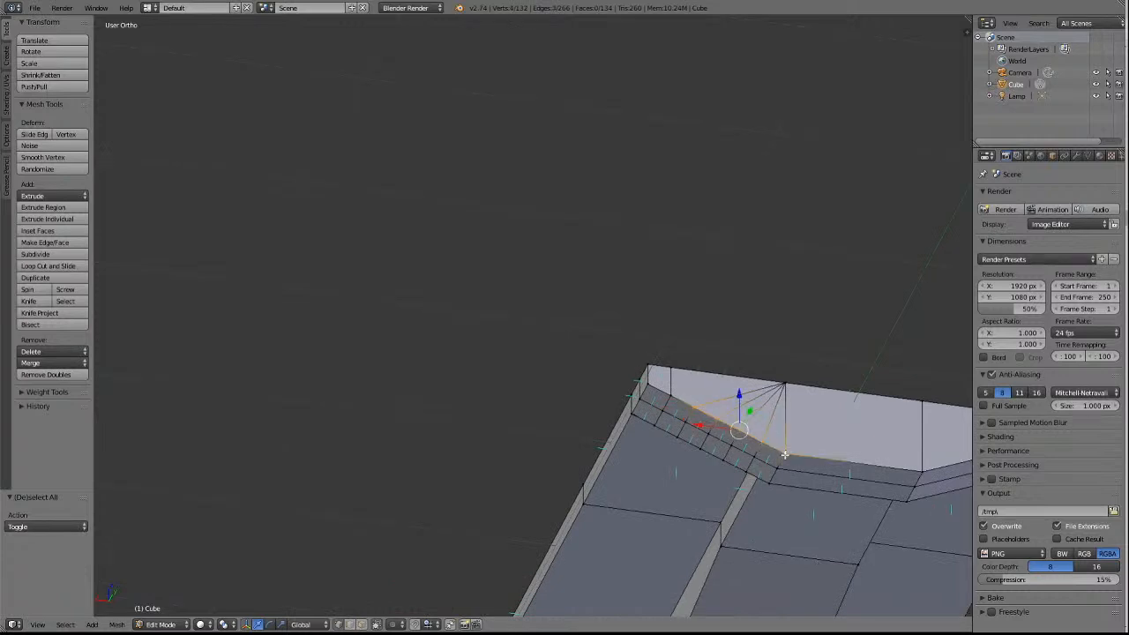
left_click(44, 362)
left_click(44, 390)
key("a")
Merge the four innermost cut vertices on the far end's middle underside crosswise edge into the adjoining centre-strip vertex, using At Last.
right_click(696, 428)
right_click(730, 445, "shift")
right_click(753, 456, "shift")
right_click(779, 469, "shift")
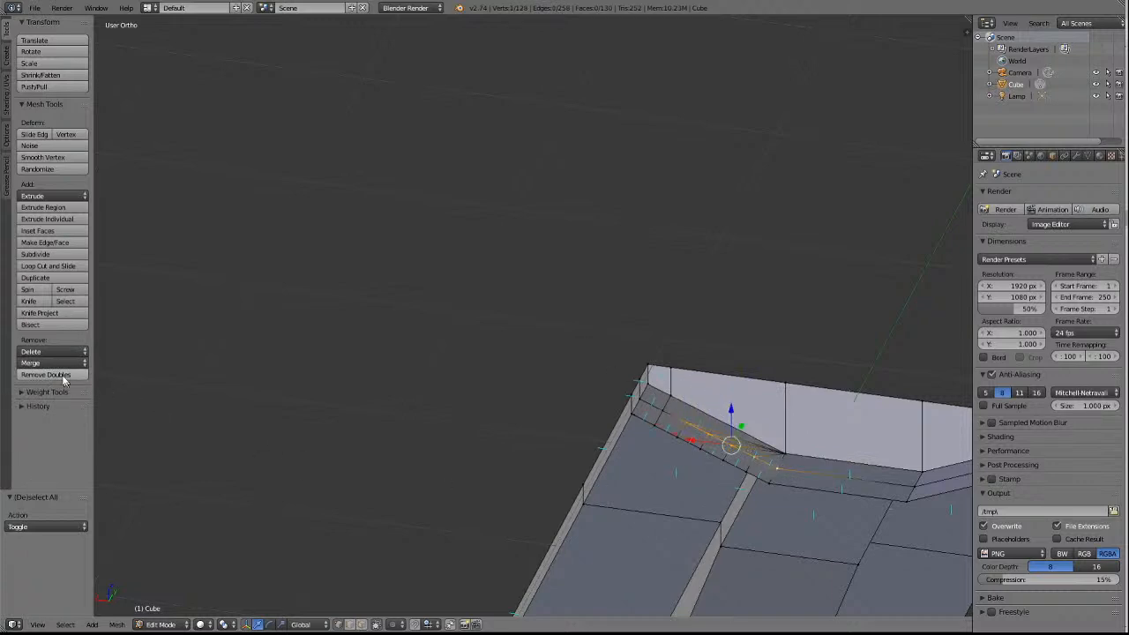
left_click(37, 362)
left_click(29, 365)
left_click(42, 387)
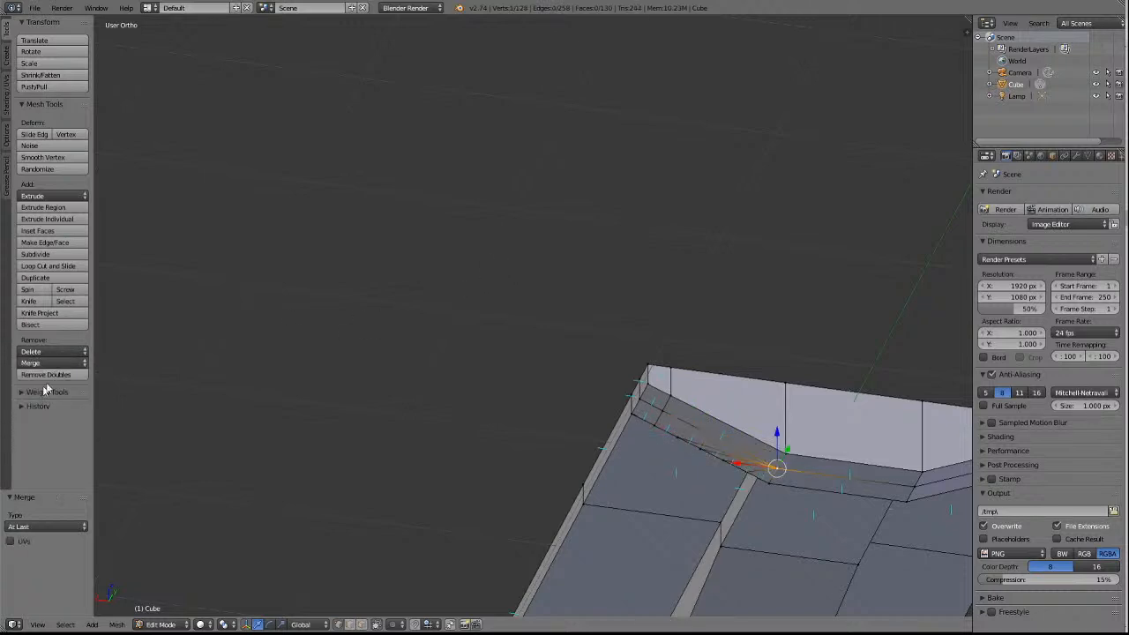
key("a")
Merge the four innermost cut vertices on the far end's innermost underside crosswise edge into the adjoining centre-strip vertex, using At Last.
right_click(687, 440)
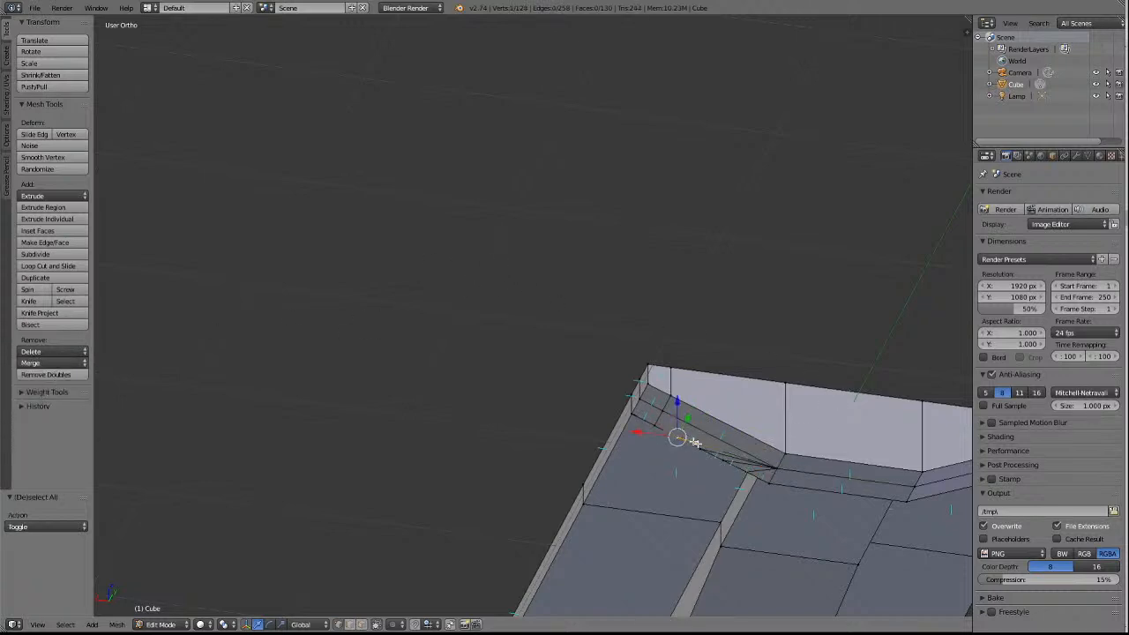
right_click(724, 458, "shift")
right_click(744, 470, "shift")
right_click(767, 482, "shift")
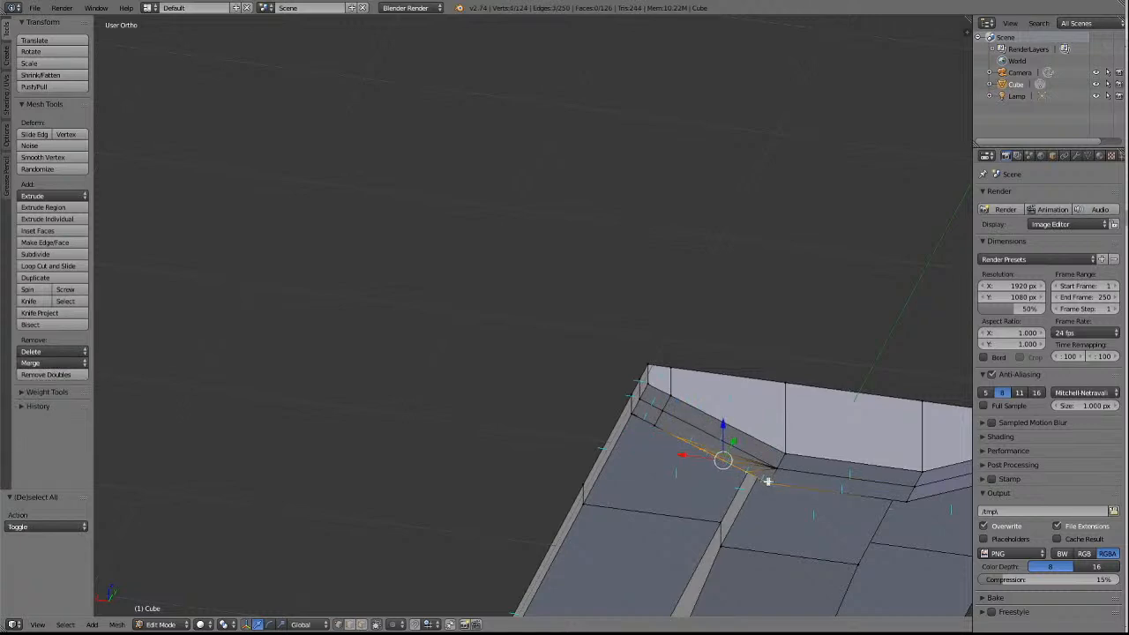
left_click(49, 363)
left_click(44, 390)
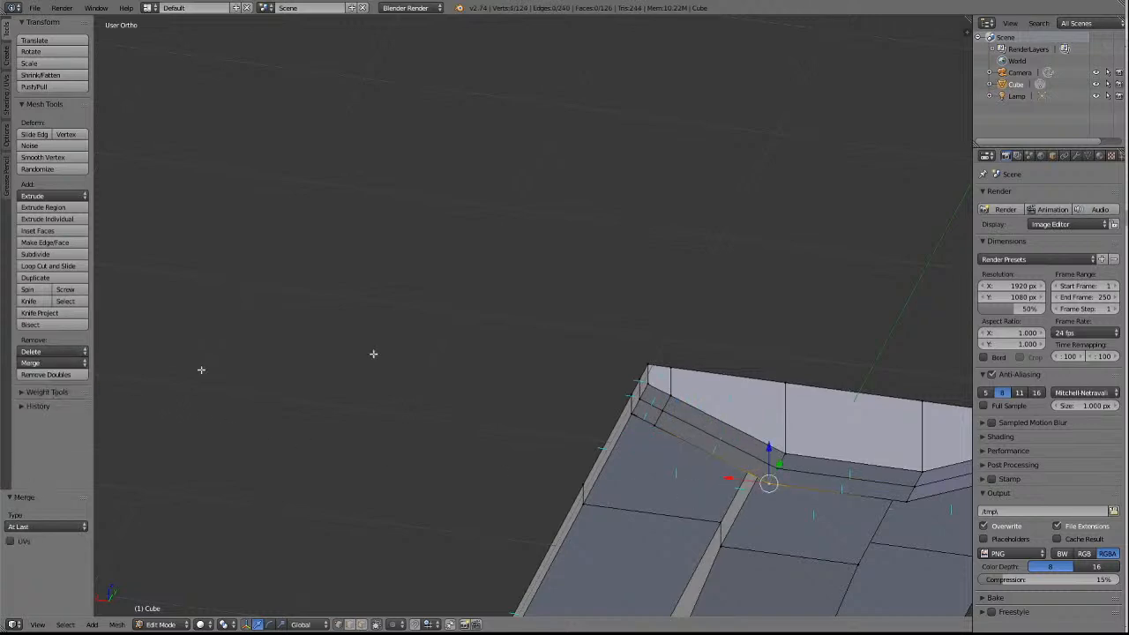
key("a")
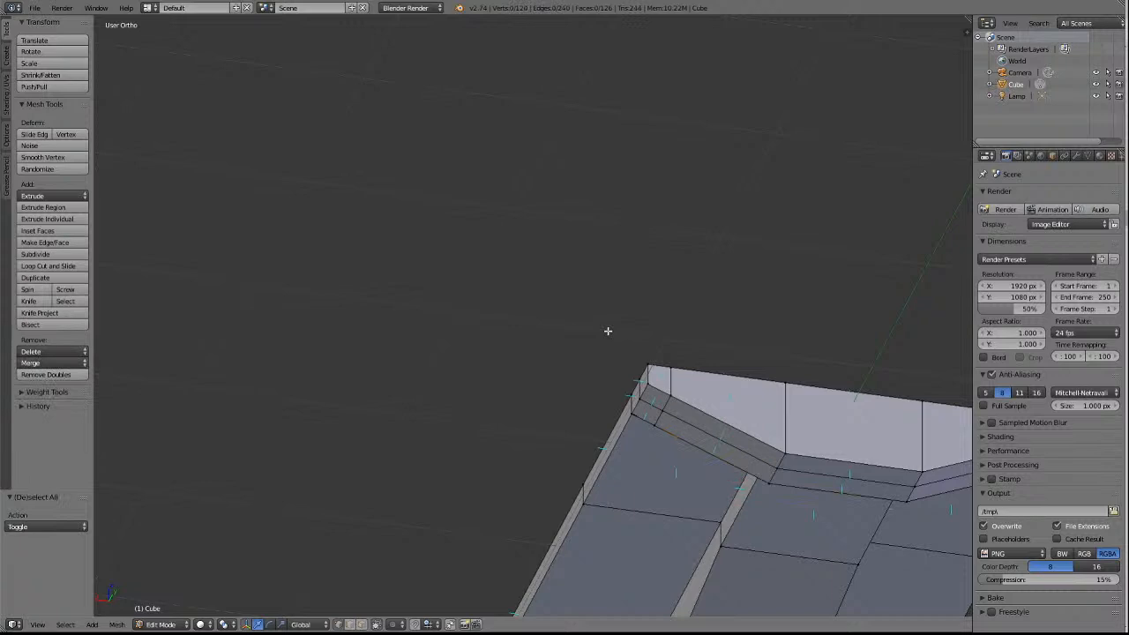
Examine the crosswise edges on the far end's underside and the overall shape of the wagon's underside.
key("KP_4")
key("KP_4")
key("KP_4")
key("KP_4")
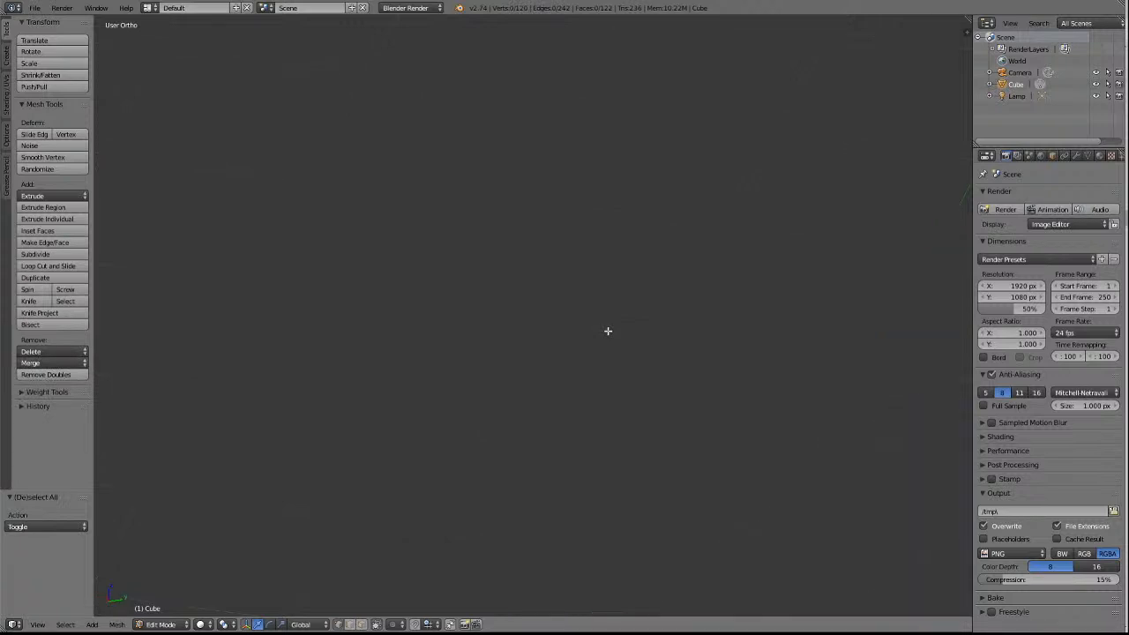
key("KP_6")
key("KP_6")
key("KP_6")
key("KP_6")
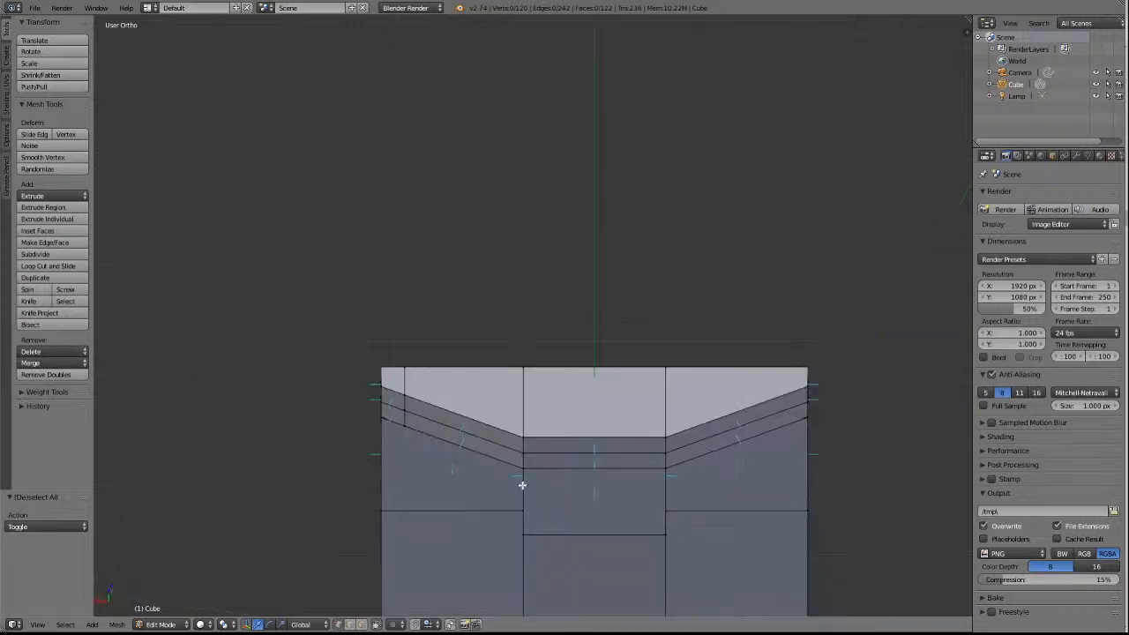
right_click(524, 454)
key("KP_4")
key("KP_4")
key("KP_4")
key("KP_4")
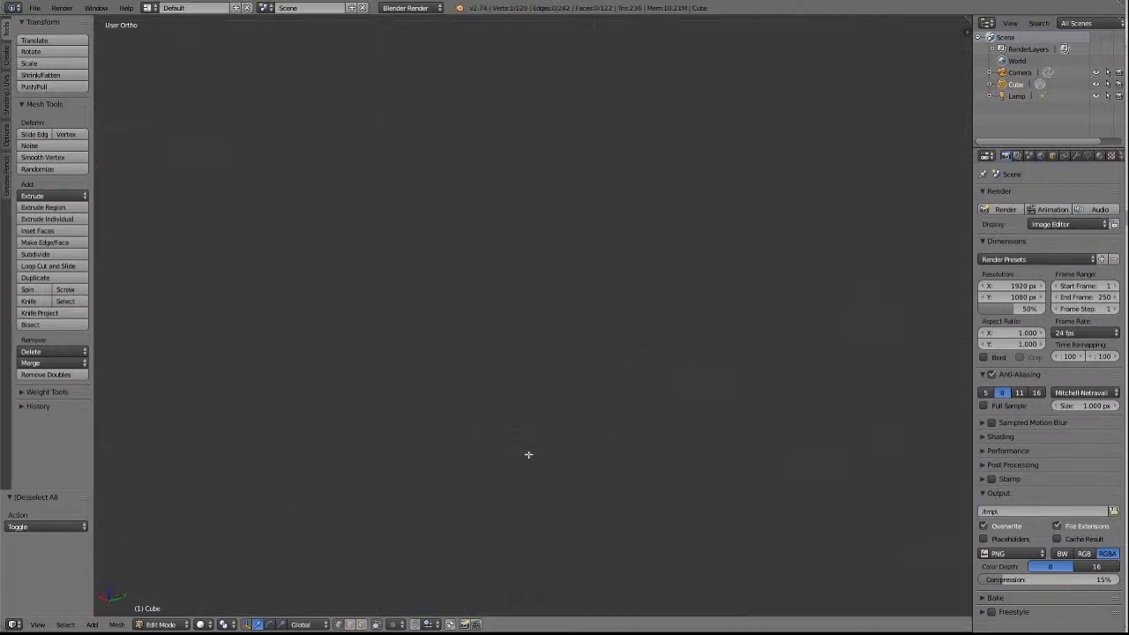
key("KP_Decimal")
key("KP_4")
key("KP_4")
key("KP_4")
key("KP_4")
key("KP_4")
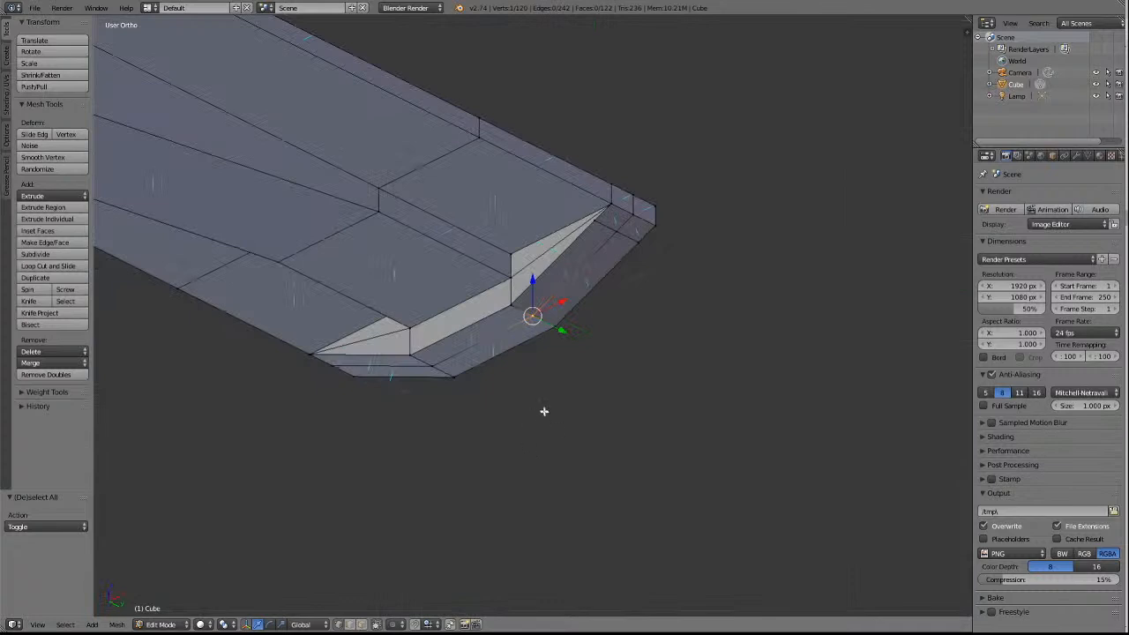
scroll(537, 459, "down", 7)
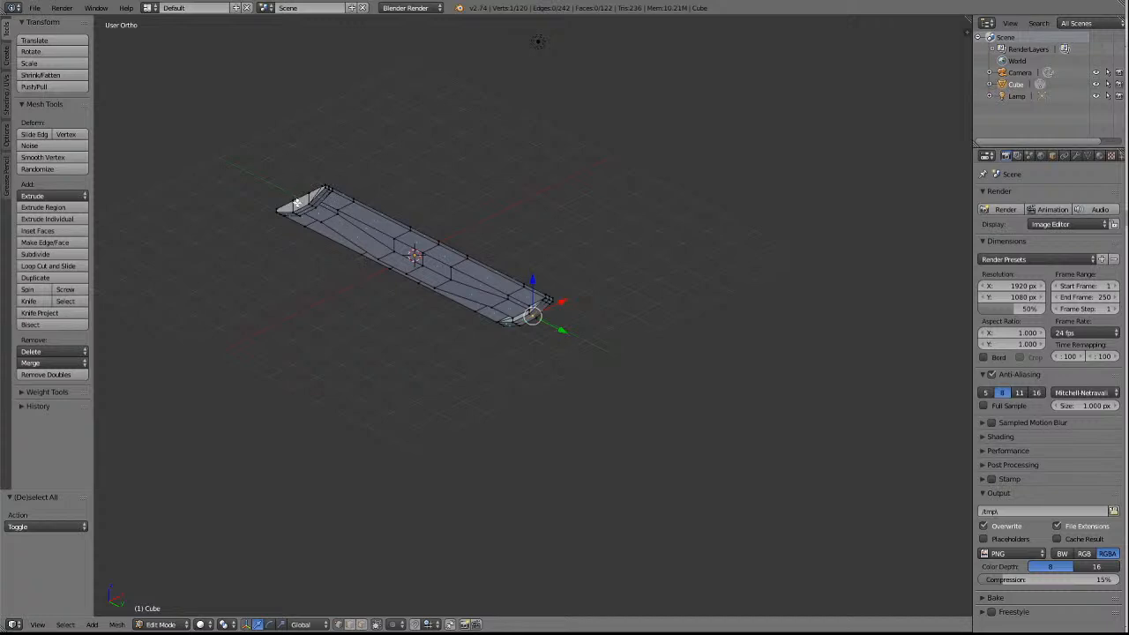
On the near end's underside, merge the middle crosswise edge's centre-panel vertex on the edge-strip side into the adjacent end-face lower corner, using At Last.
right_click(312, 203)
key("KP_Decimal")
scroll(817, 291, "up", 9)
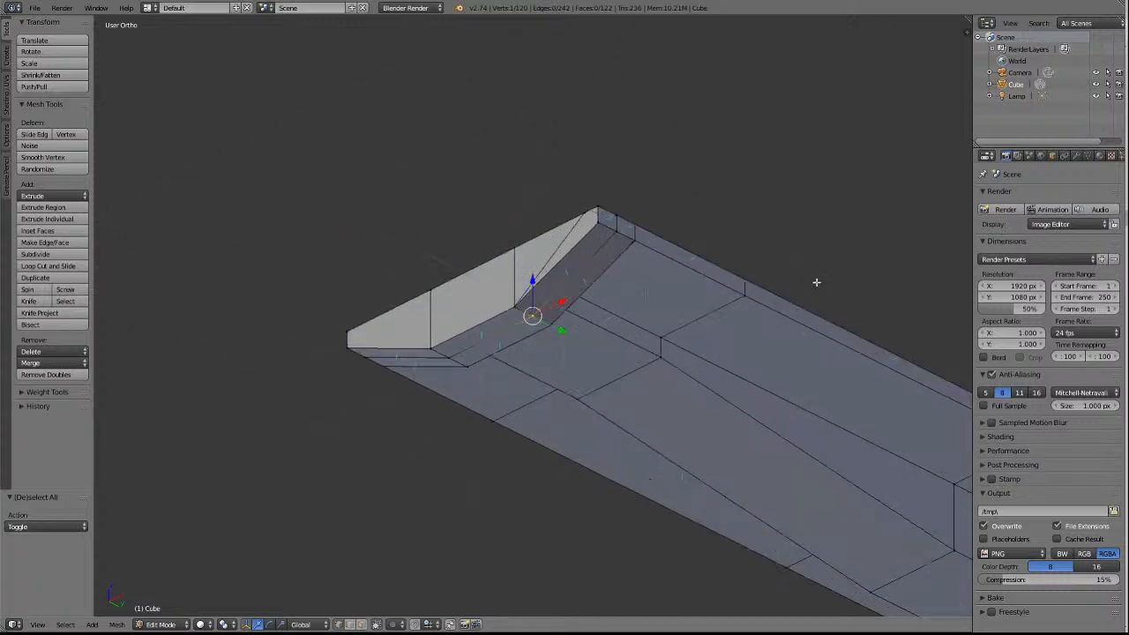
key("a")
key("a")
key("a")
right_click(536, 313)
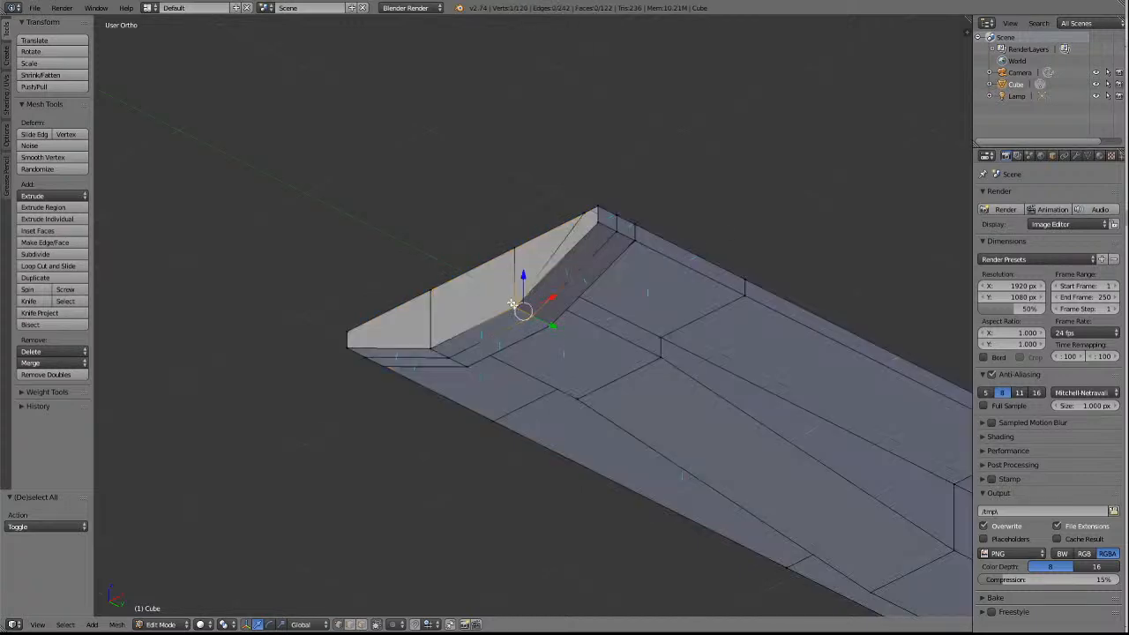
left_click(41, 364)
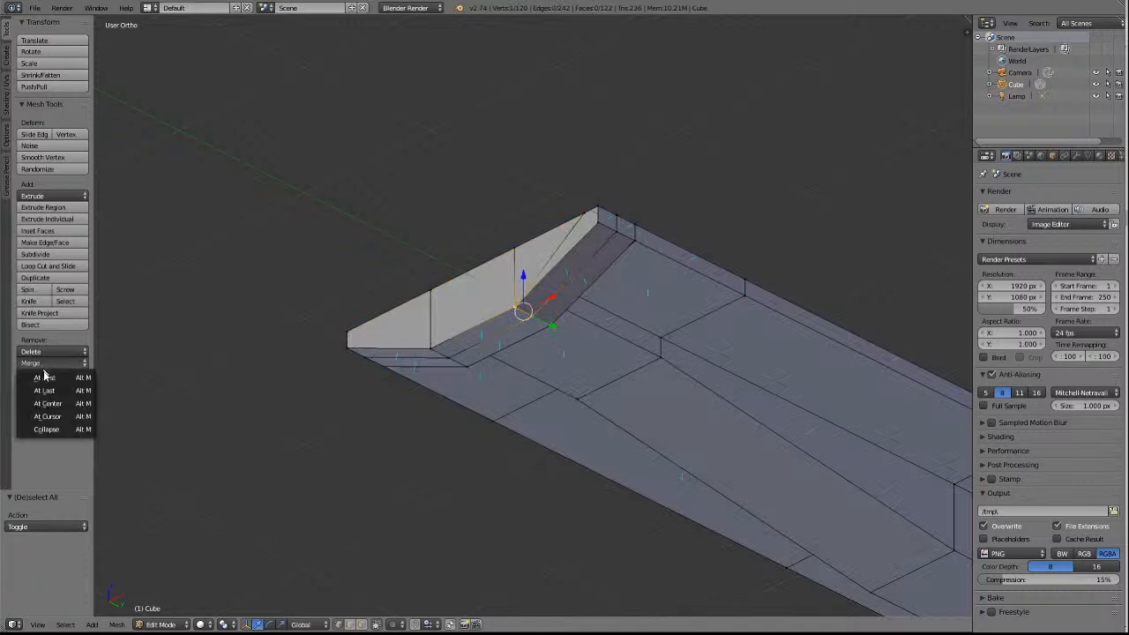
left_click(43, 391)
Merge the near end's other centre-panel vertex on the middle crosswise edge into its adjacent end-face lower corner, using At Last.
right_click(441, 352)
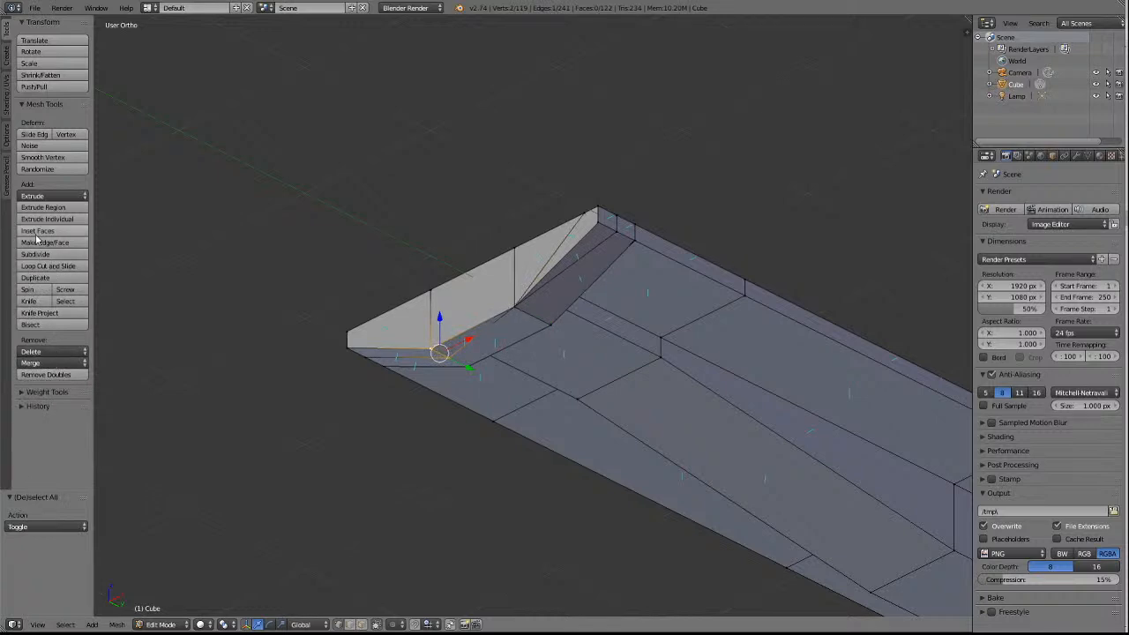
left_click(41, 364)
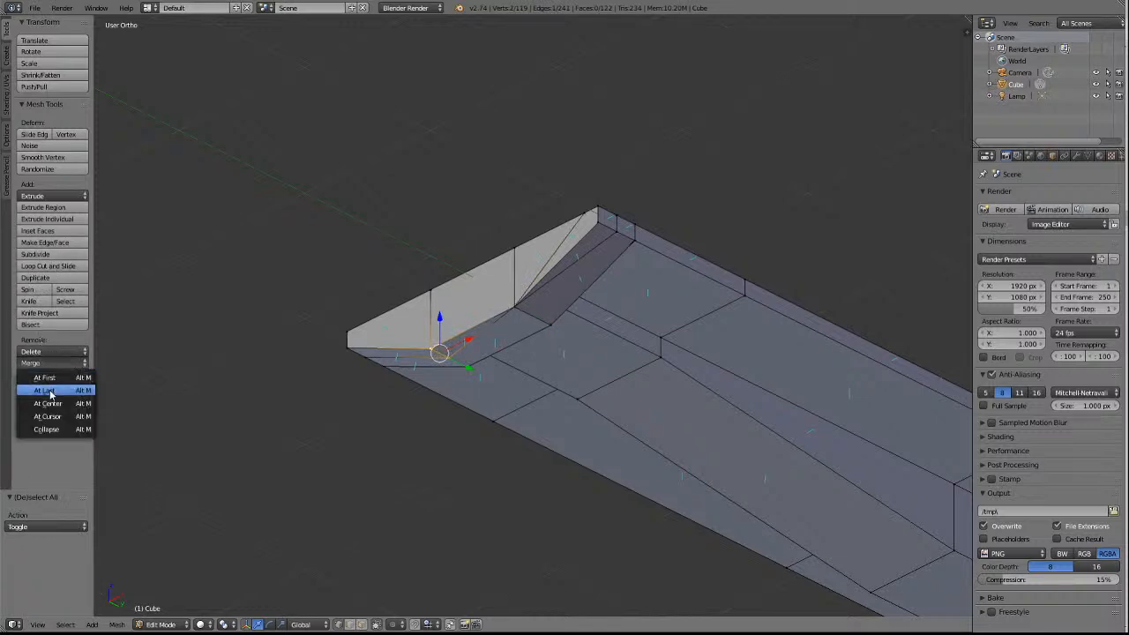
left_click(49, 391)
key("a")
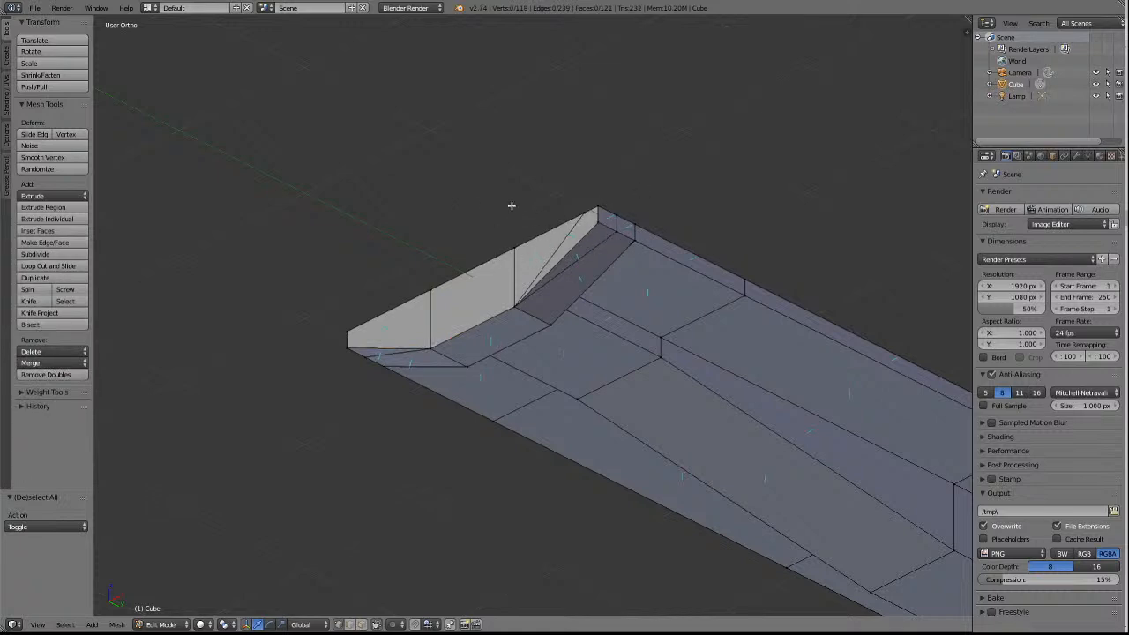
Examine the deck from above, the side edges and the crosswise edges on the far end's underside.
key("KP_8")
key("KP_8")
key("KP_8")
key("KP_8")
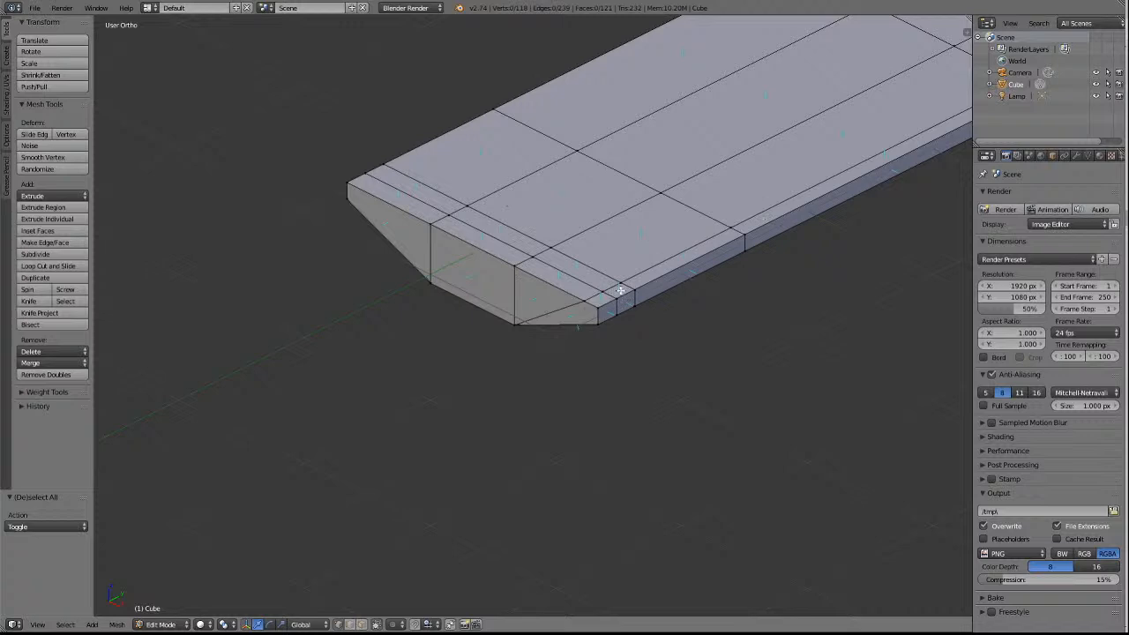
scroll(622, 265, "down", 4)
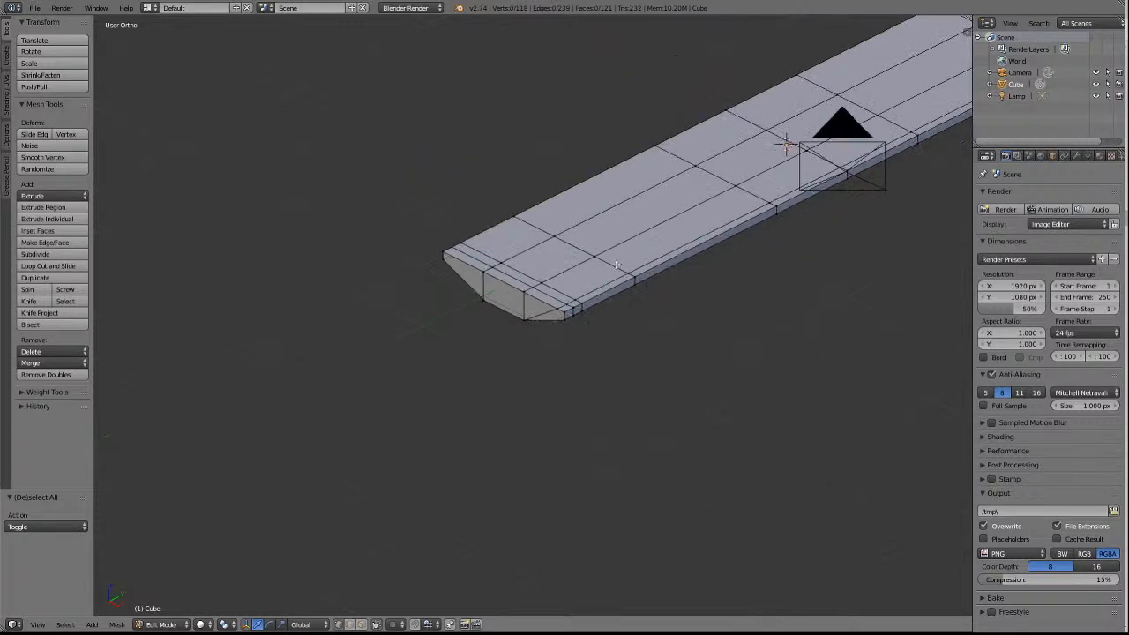
scroll(617, 265, "down", 3)
right_click(874, 152)
key("KP_Decimal")
key("KP_6")
key("KP_6")
key("KP_6")
key("KP_6")
key("KP_6")
key("KP_6")
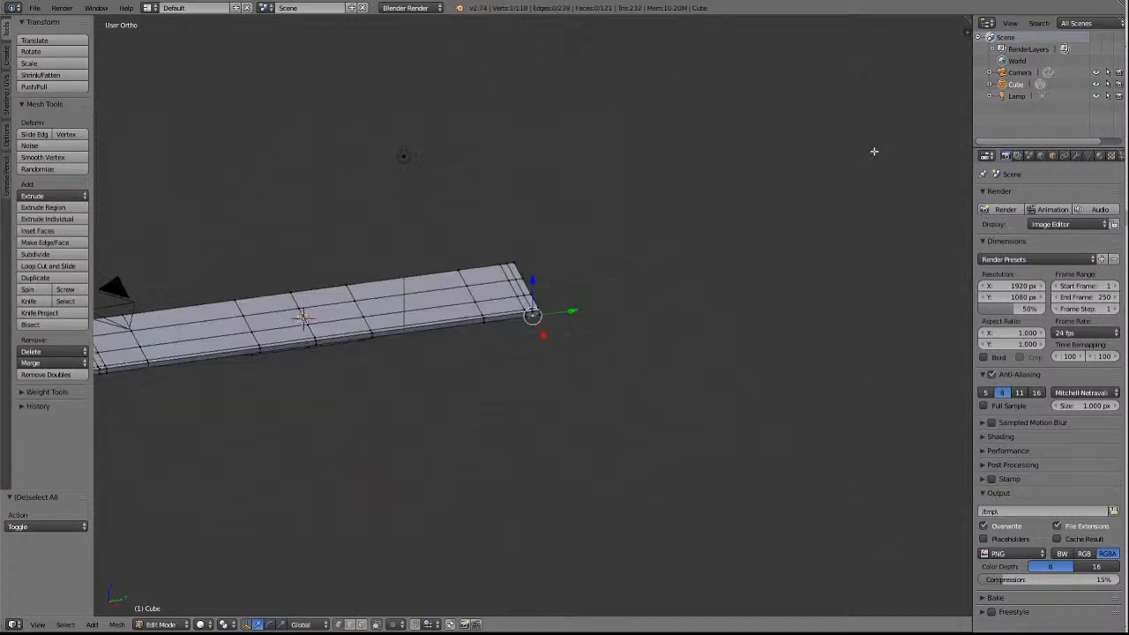
key("KP_2")
key("KP_8")
key("KP_8")
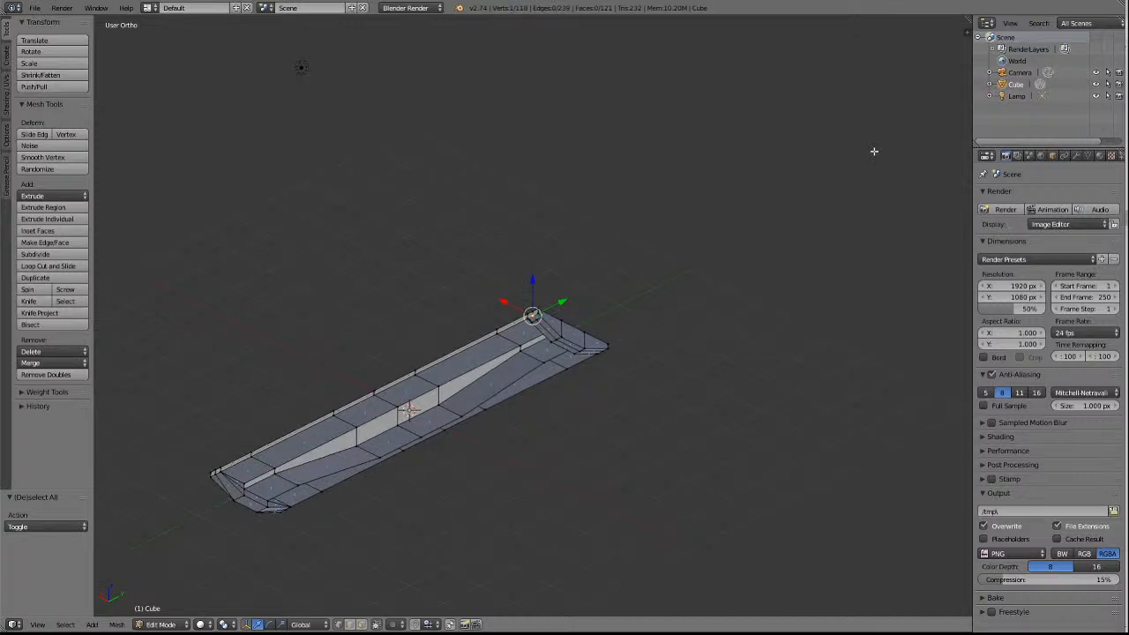
key("KP_8")
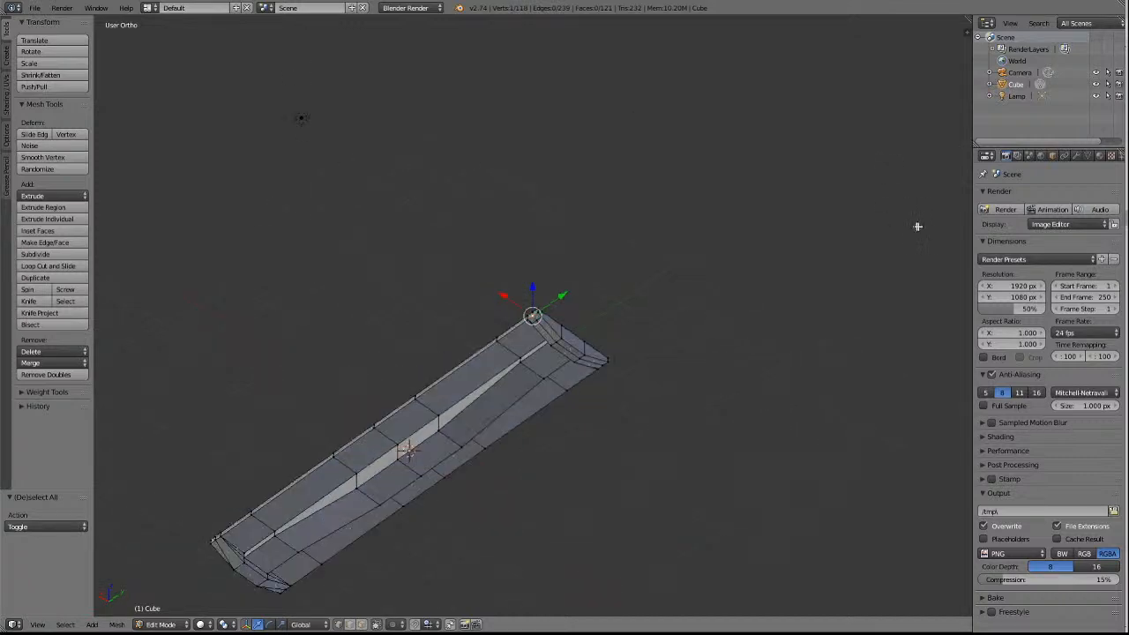
scroll(698, 288, "up", 4)
Try to merge the far end's two middle crosswise-edge vertices at the centre panel into the innermost crosswise edge's vertices, using At Last.
right_click(576, 375)
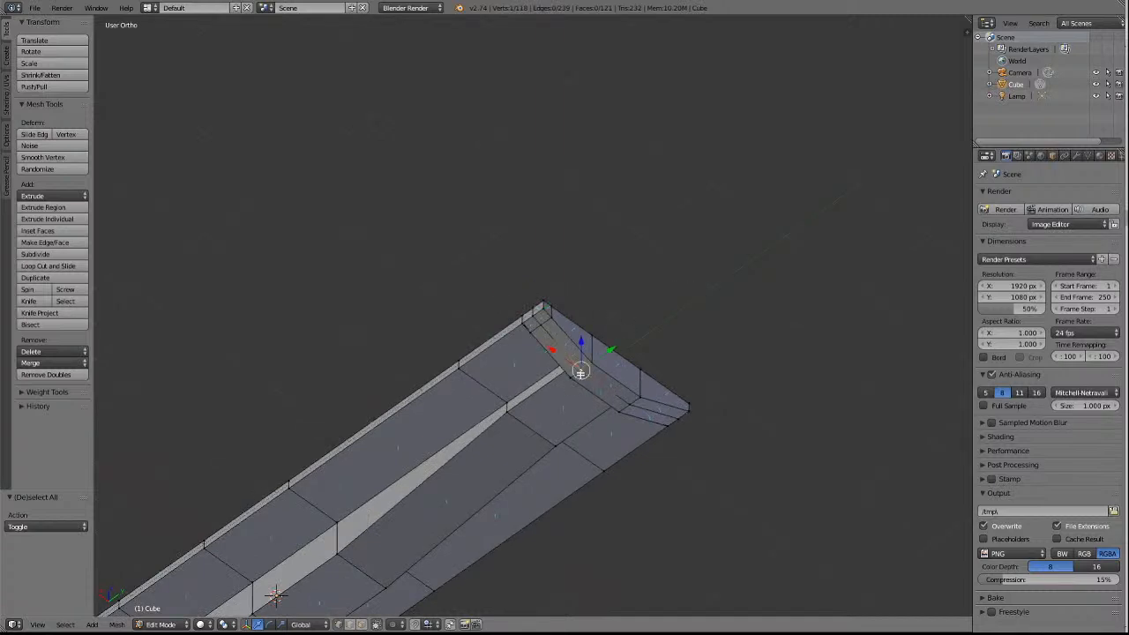
left_click(31, 352)
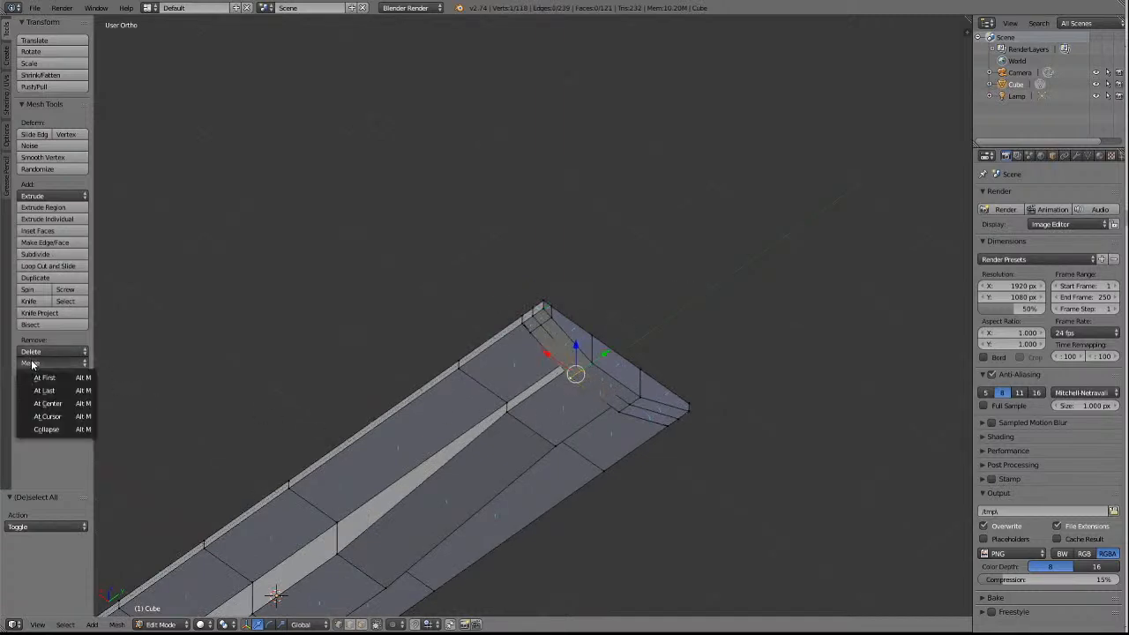
left_click(35, 388)
right_click(624, 407)
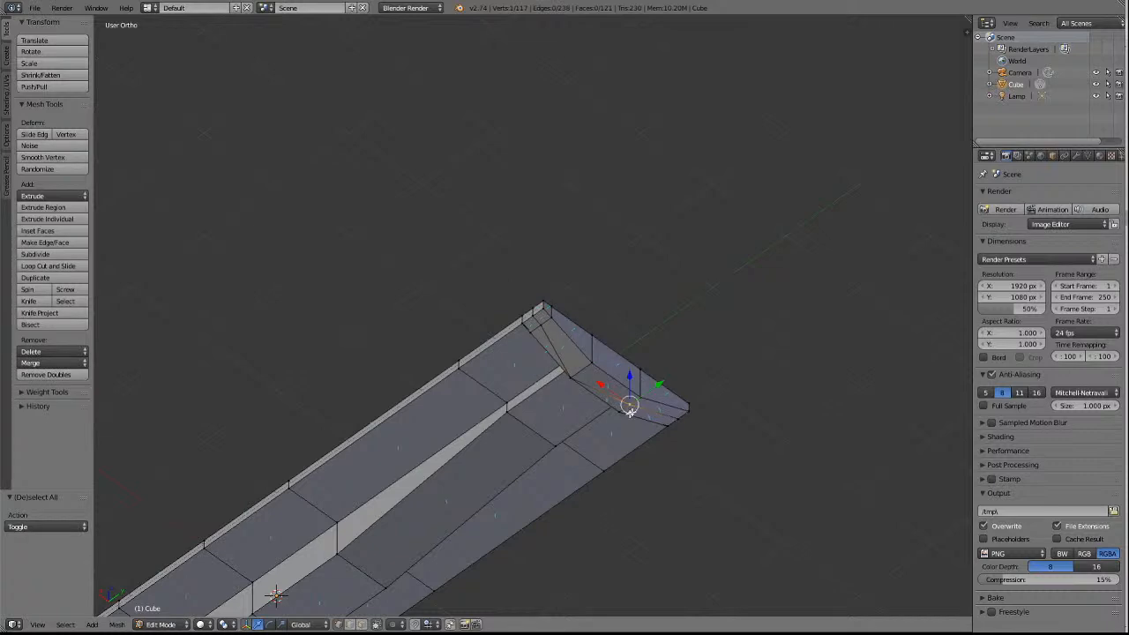
left_click(31, 363)
left_click(36, 393)
key("a")
Check the far end's underside and undo both centre-panel vertex merges made there.
scroll(453, 282, "down", 3)
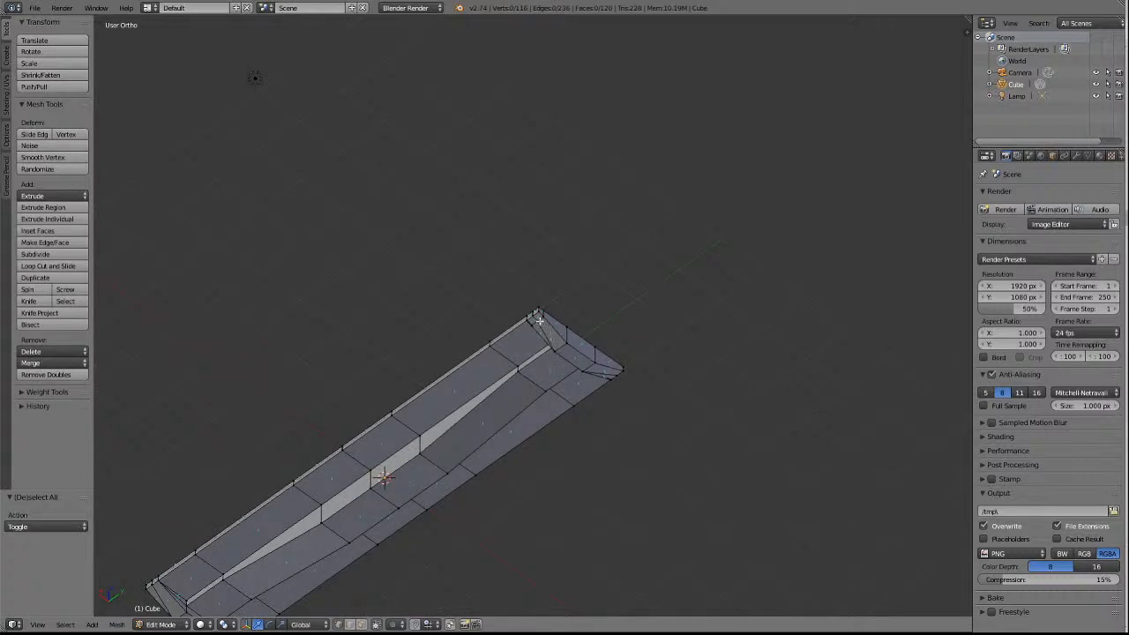
scroll(467, 337, "down", 3)
middle_click_drag(466, 338, 467, 338)
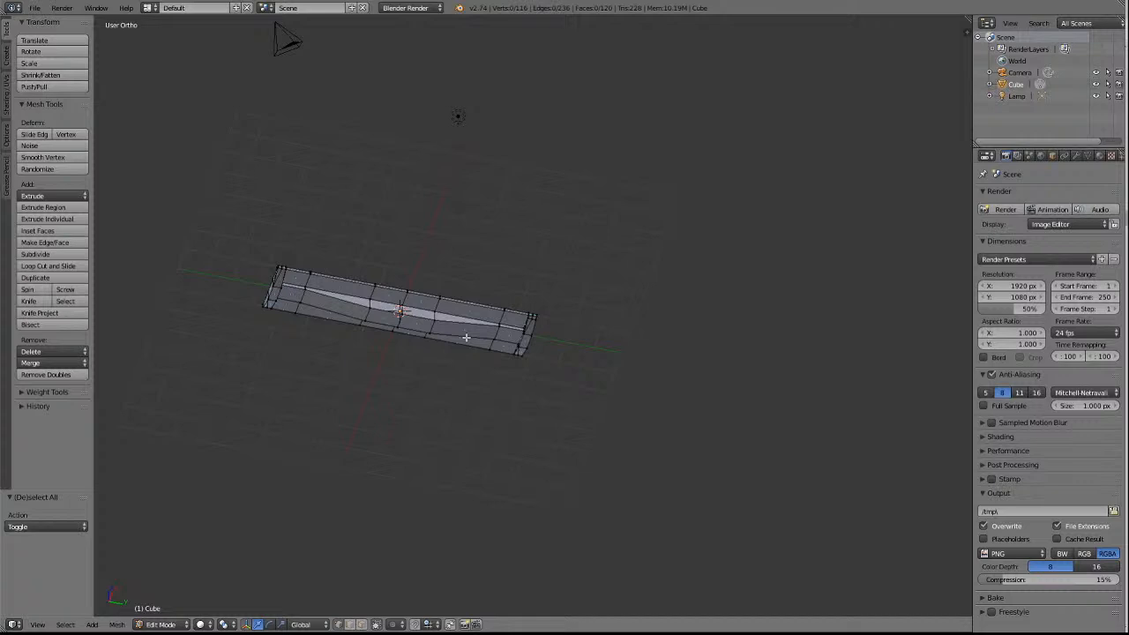
scroll(736, 329, "up", 6)
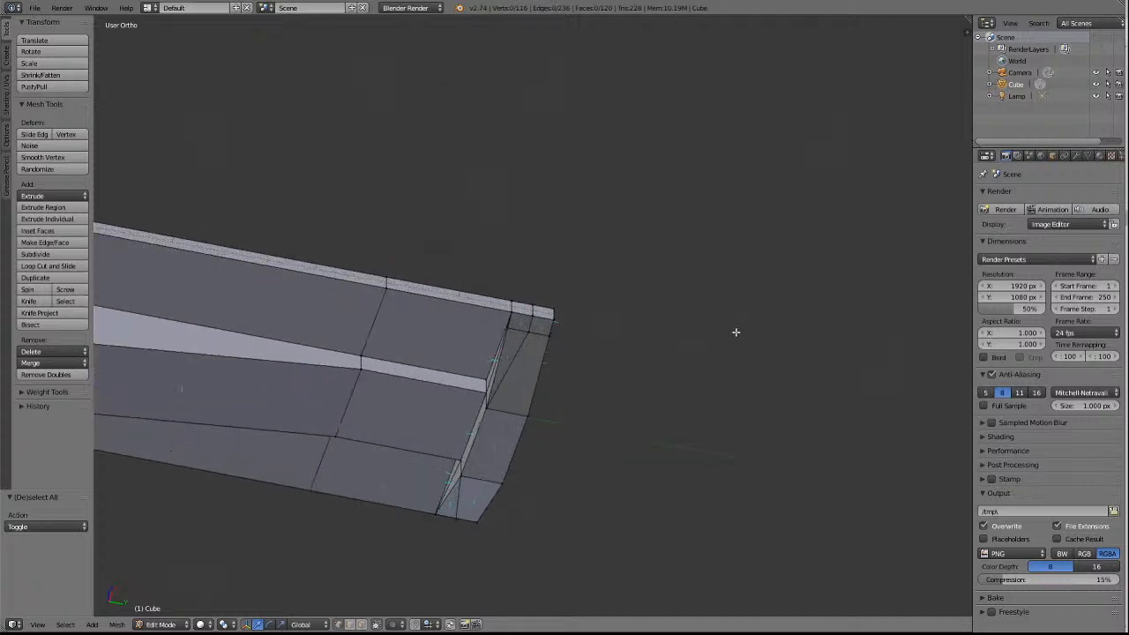
key("ctrl+z")
key("ctrl+z")
key("ctrl+z")
key("ctrl+z")
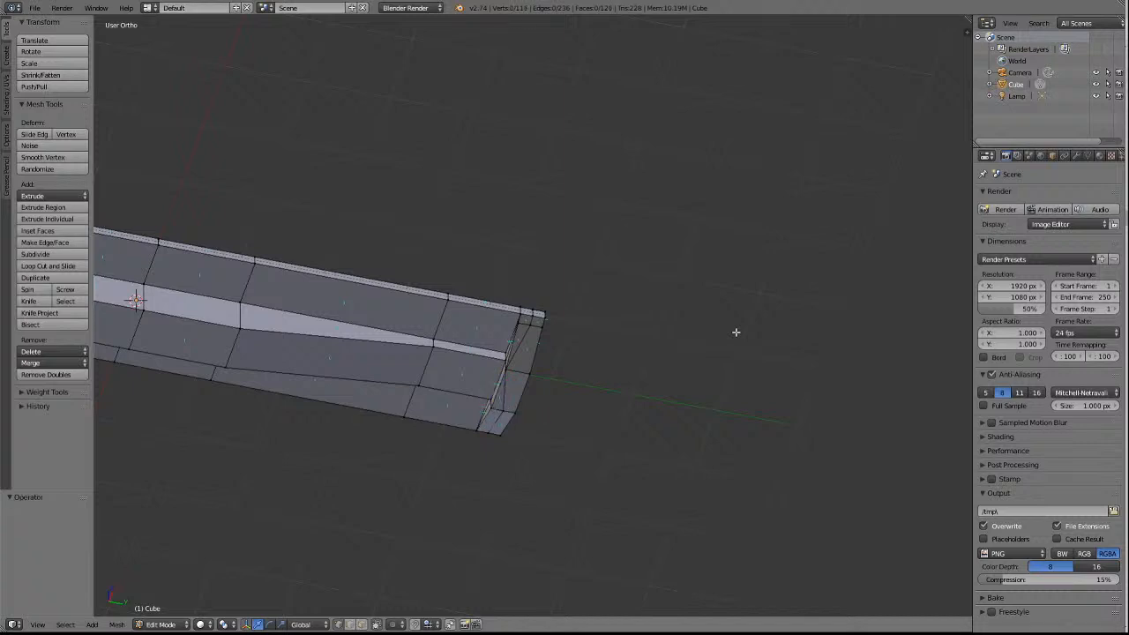
key("ctrl+z")
scroll(649, 310, "down", 4)
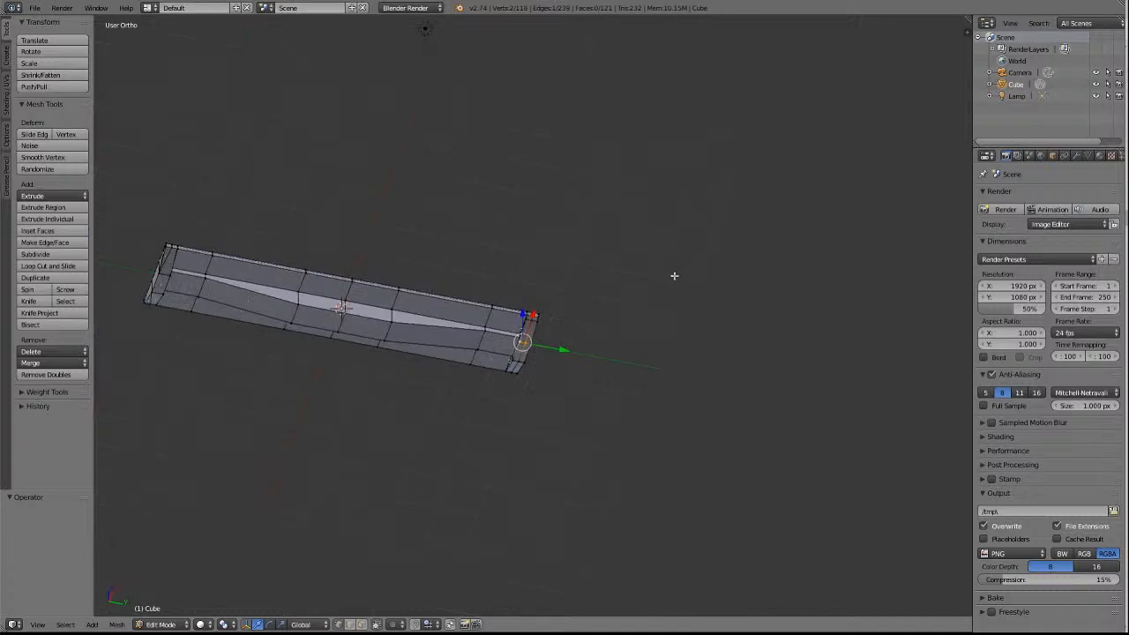
Merge the far end's middle crosswise-edge vertex on the edge-strip side of the centre panel into the end-face lower corner, using At Last.
key("a")
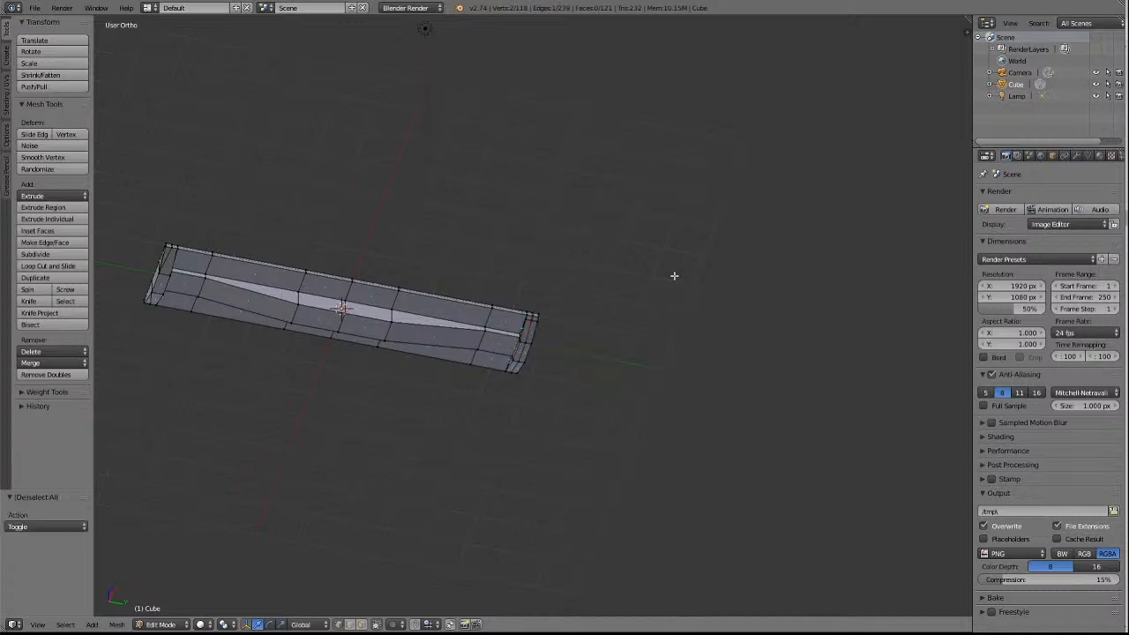
right_click(526, 341)
left_click(53, 363)
left_click(59, 392)
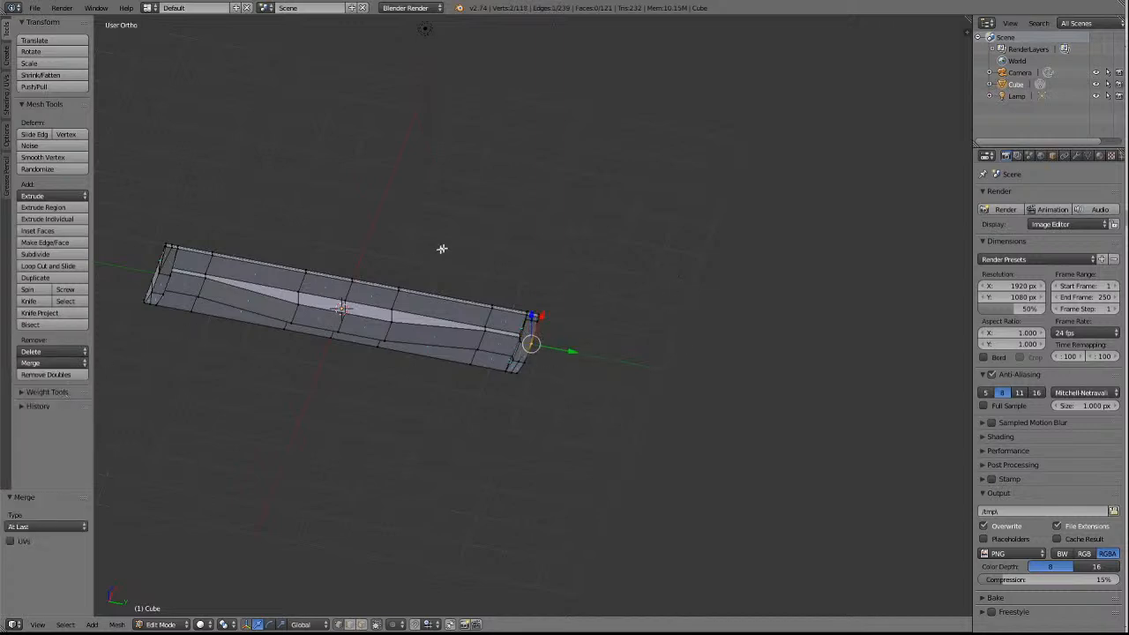
key("a")
Merge the far end's other middle crosswise-edge vertex at the centre panel into its adjacent end-face lower corner, using At Last.
right_click(525, 362)
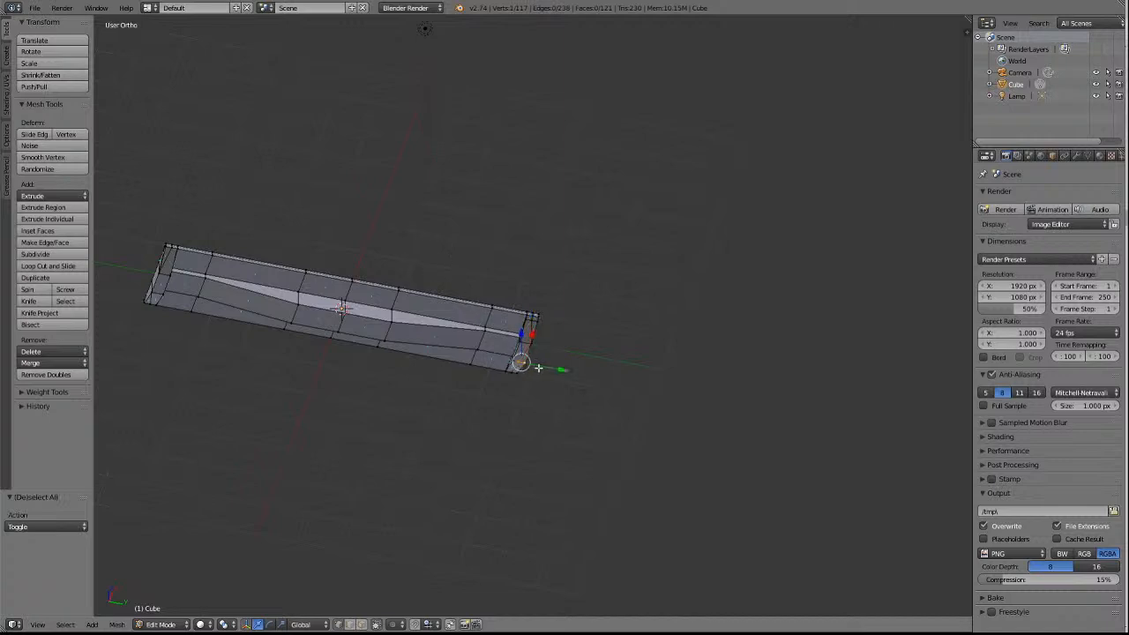
left_click(44, 363)
left_click(55, 399)
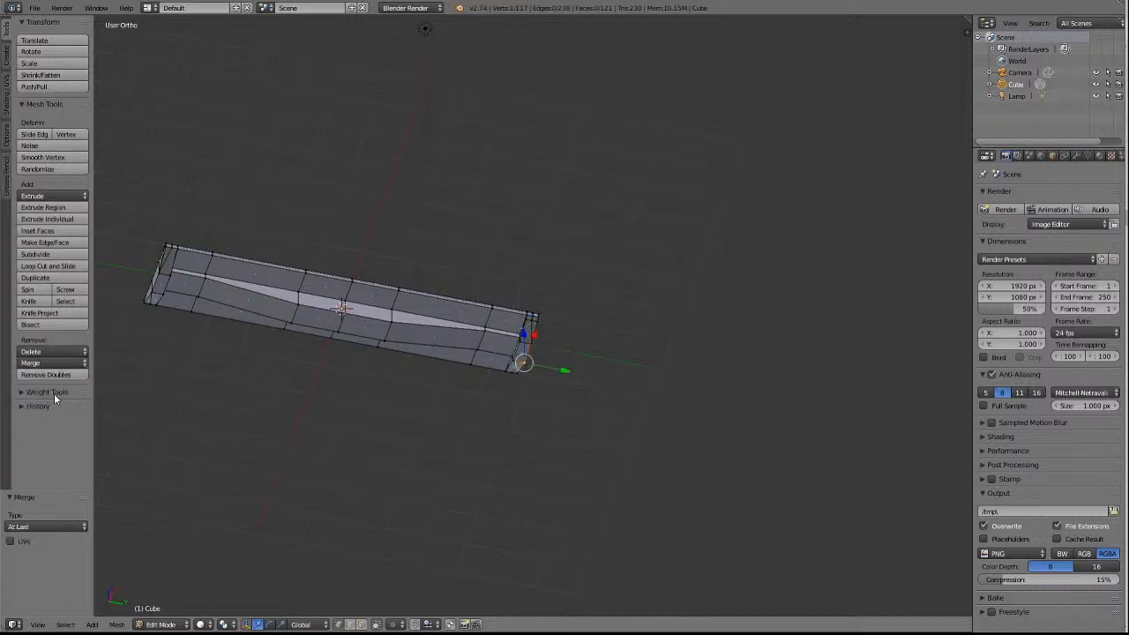
key("a")
scroll(627, 320, "up", 2)
scroll(627, 323, "down", 2)
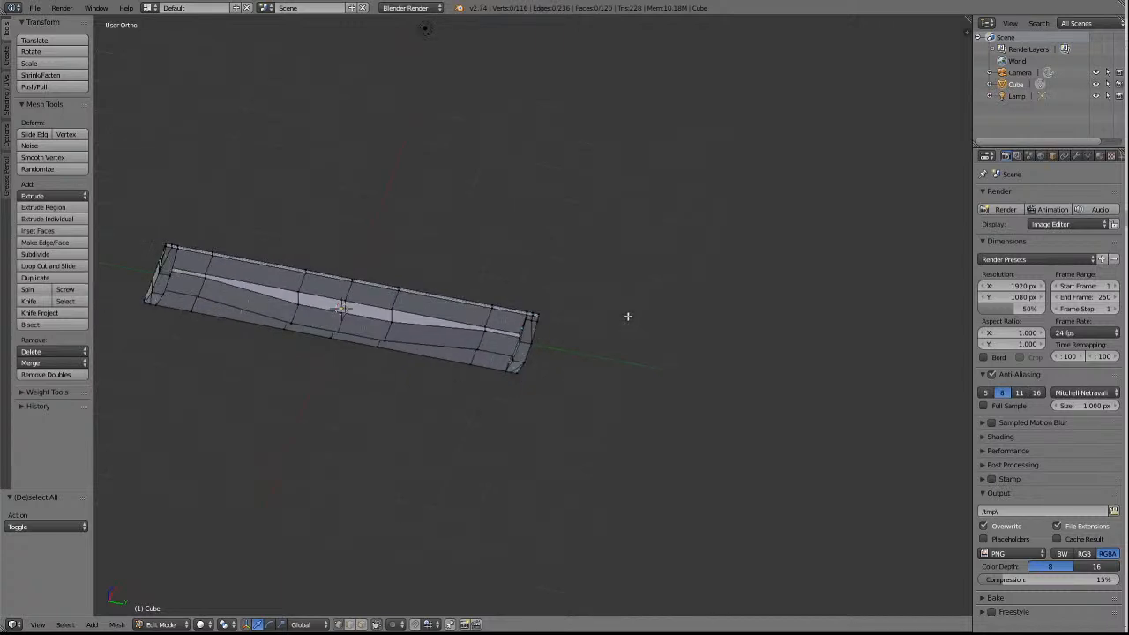
Merge the narrow edge strip's vertex on the far end's middle underside crosswise edge into the neighbouring side-edge vertex, using At Last.
key("KP_6")
key("KP_6")
key("KP_6")
key("KP_6")
key("KP_6")
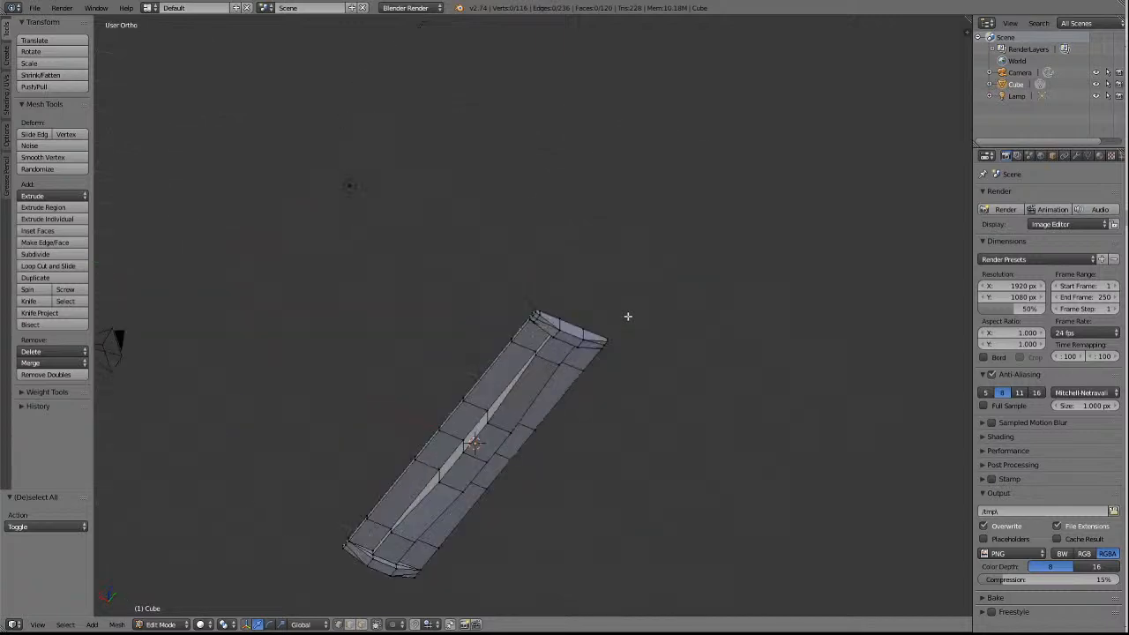
scroll(621, 279, "up", 6)
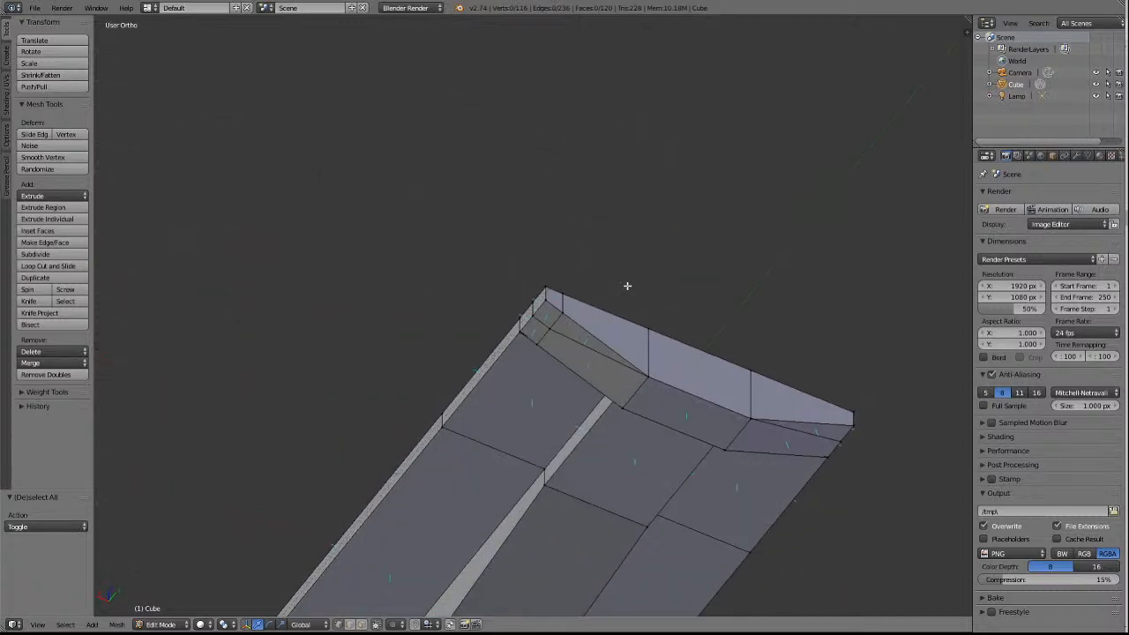
scroll(432, 395, "down", 5)
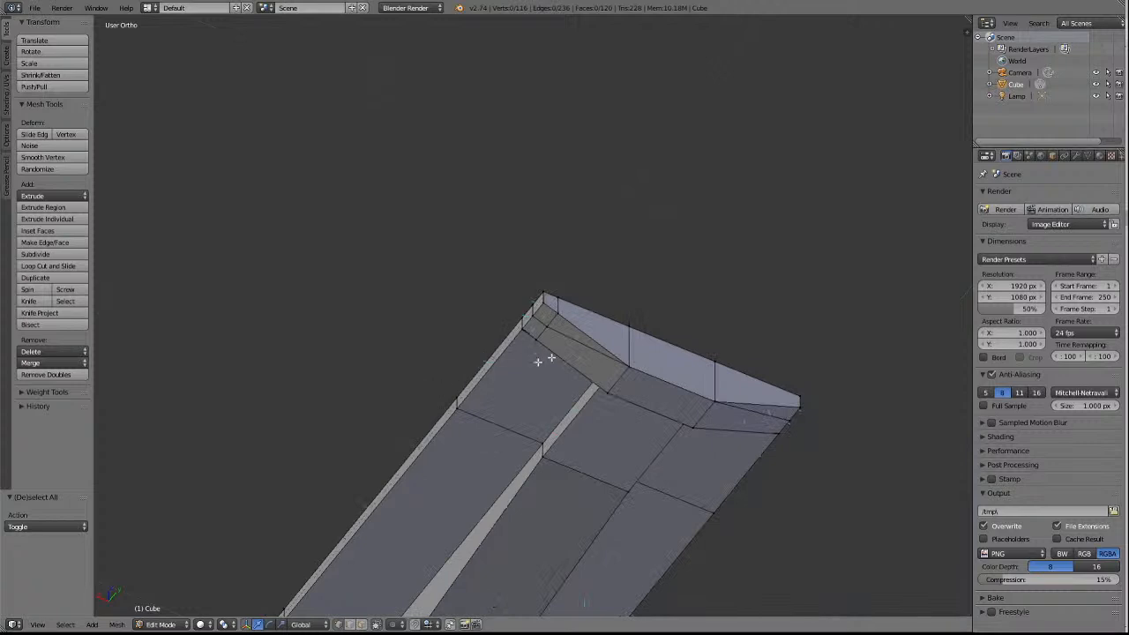
right_click(548, 326)
right_click(532, 316, "shift")
left_click(51, 362)
left_click(44, 390)
key("a")
scroll(450, 428, "down", 4)
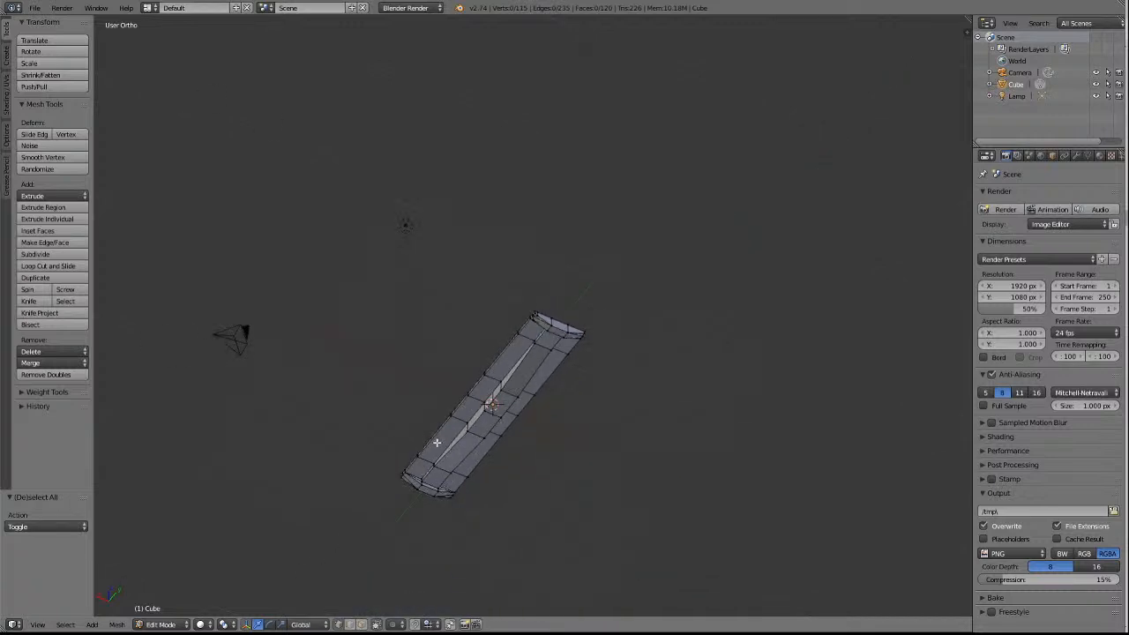
key("KP_4")
key("KP_4")
key("KP_4")
key("KP_4")
key("KP_4")
key("KP_4")
key("KP_4")
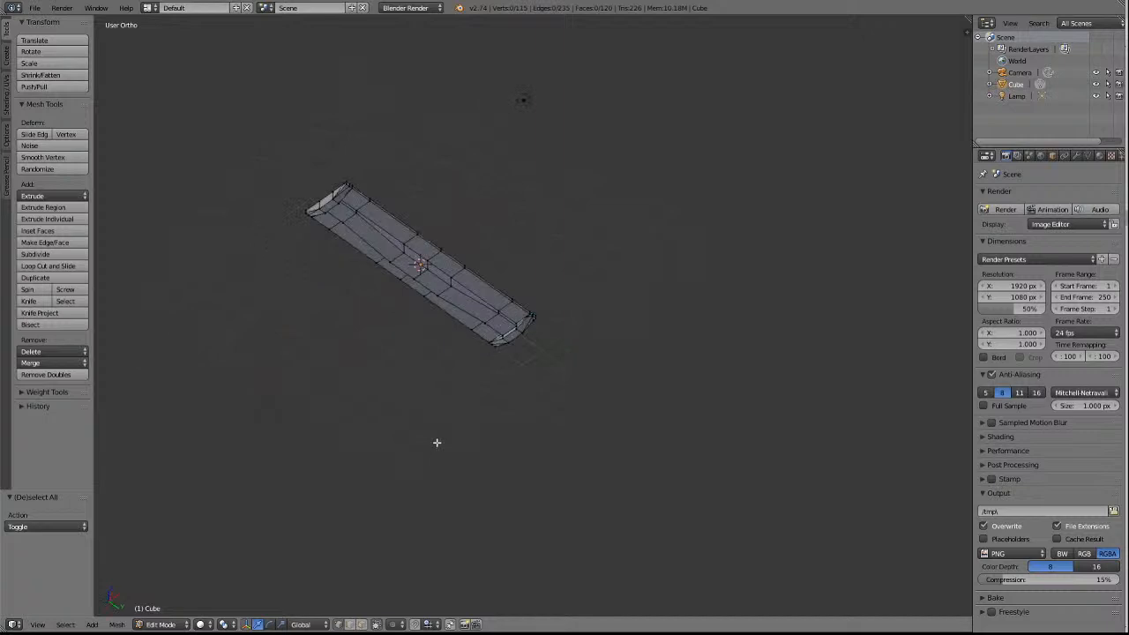
Check the far end's underside and undo the last merge of the narrow edge strip's vertex on the middle crosswise edge.
key("KP_6")
key("KP_6")
key("KP_6")
key("KP_6")
key("KP_6")
key("KP_6")
key("KP_6")
key("KP_6")
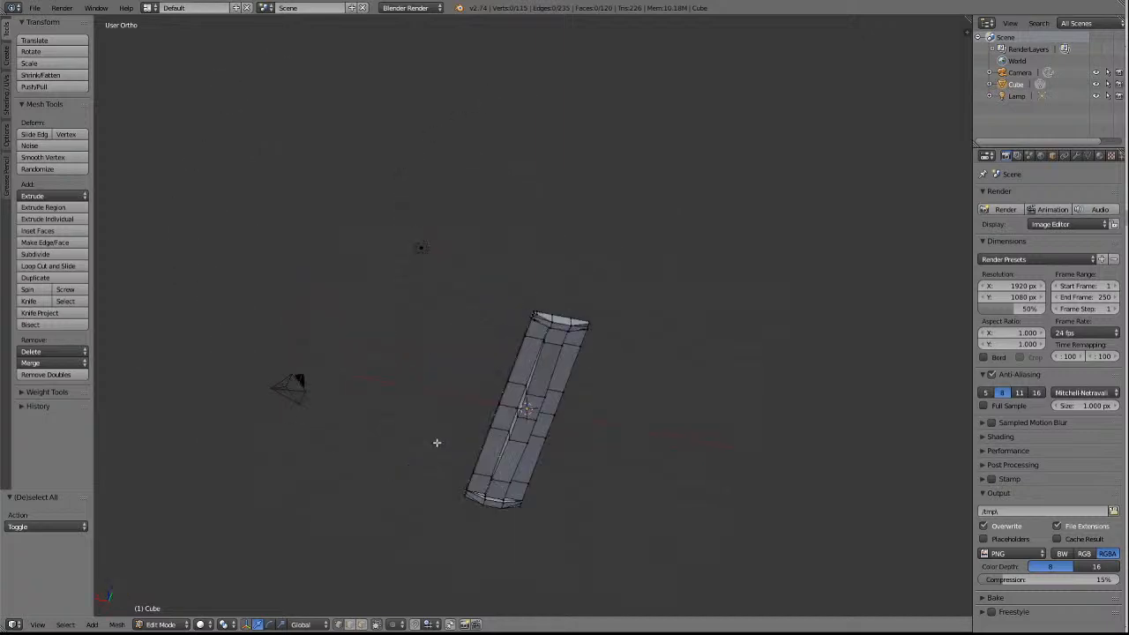
scroll(591, 395, "up", 8)
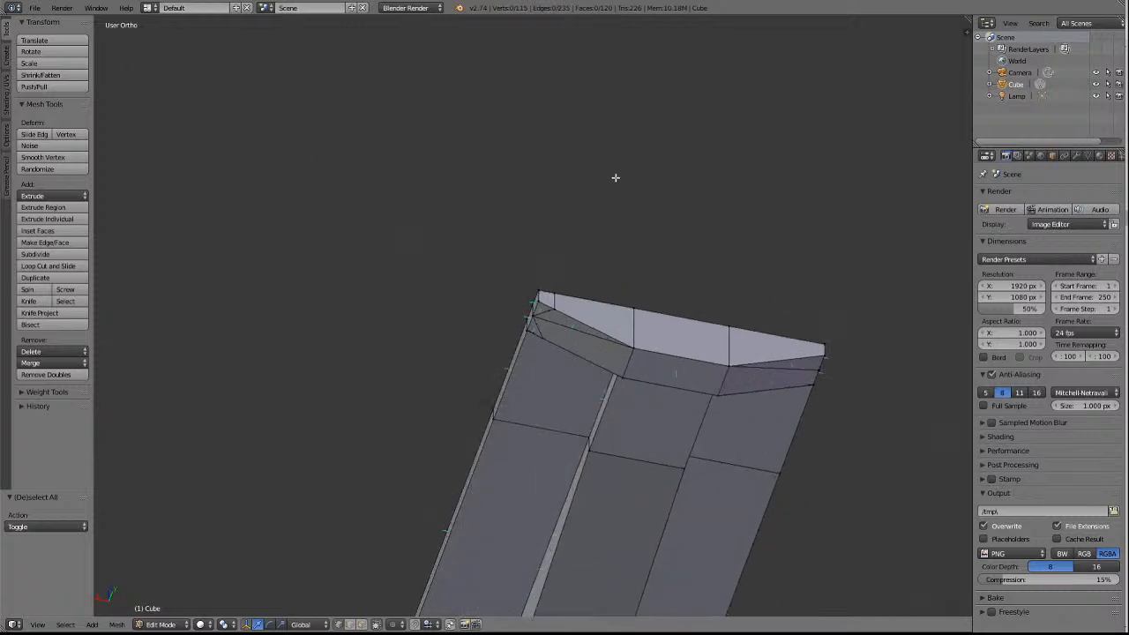
key("ctrl+z")
key("ctrl+z")
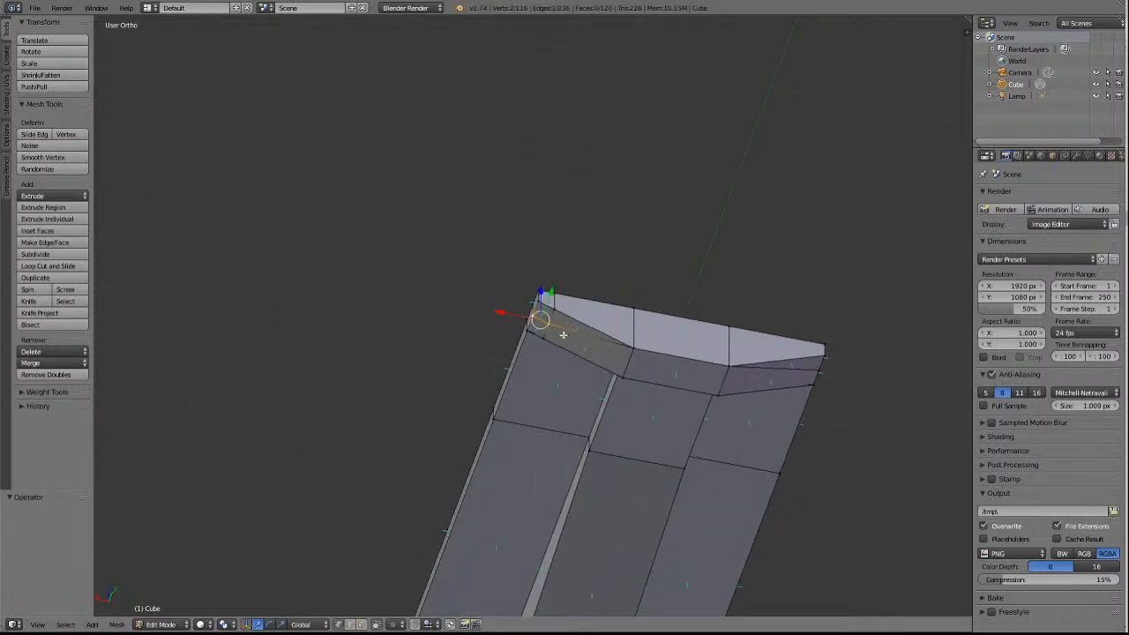
Merge the edge-strip loop-cut vertex on the far end face's lower edge into the adjacent end-face lower corner, using At Last.
key("a")
right_click(556, 313)
right_click(633, 349, "shift")
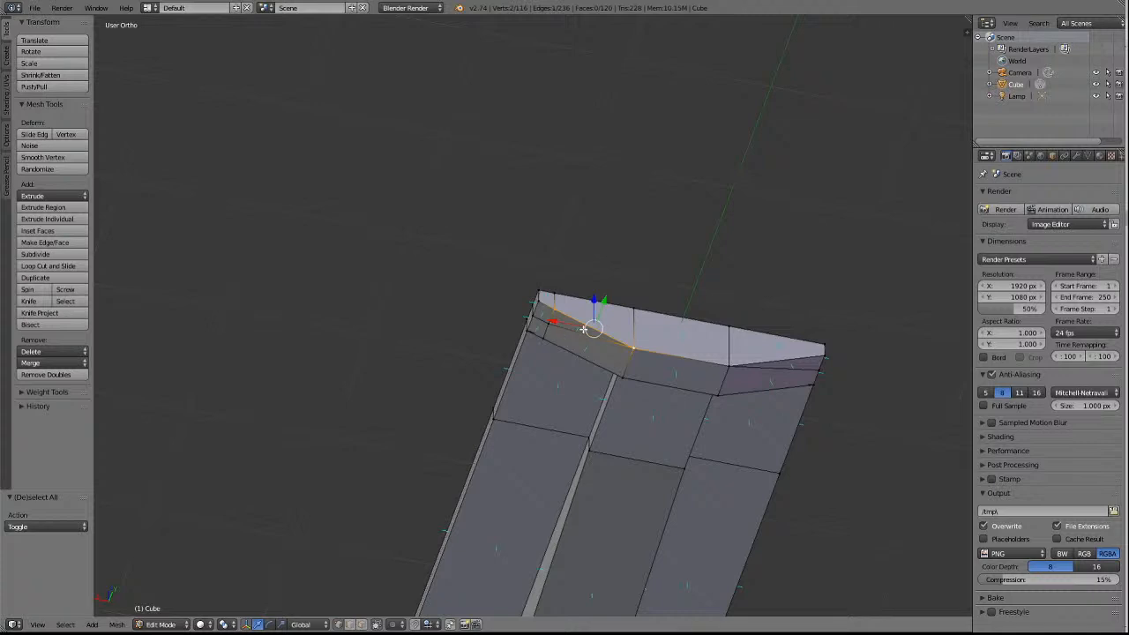
left_click(38, 362)
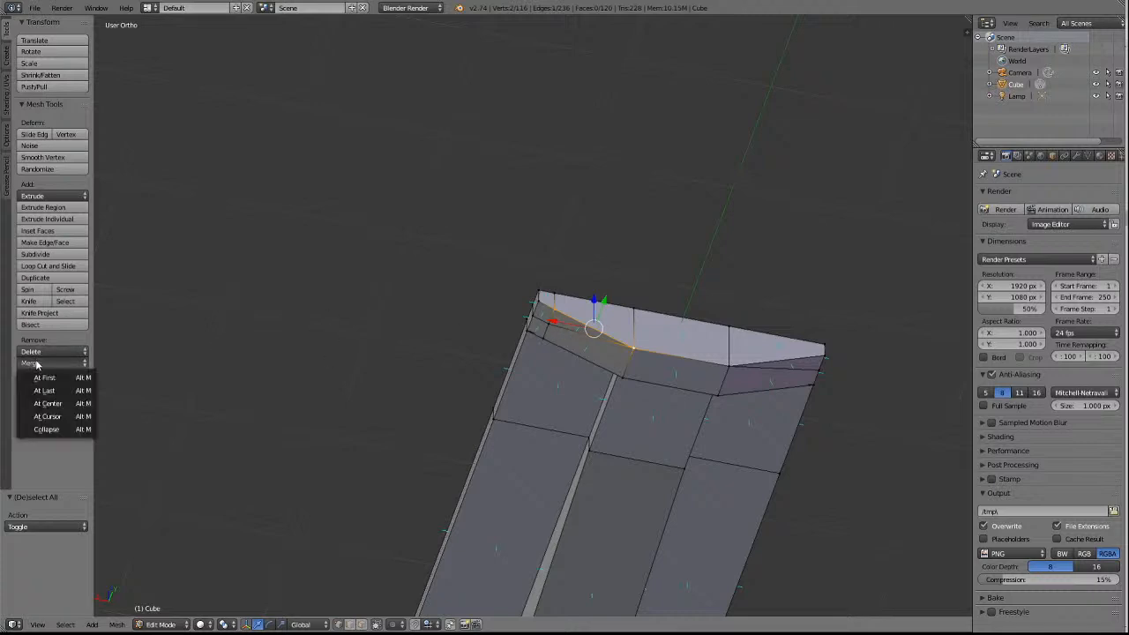
left_click(44, 390)
key("a")
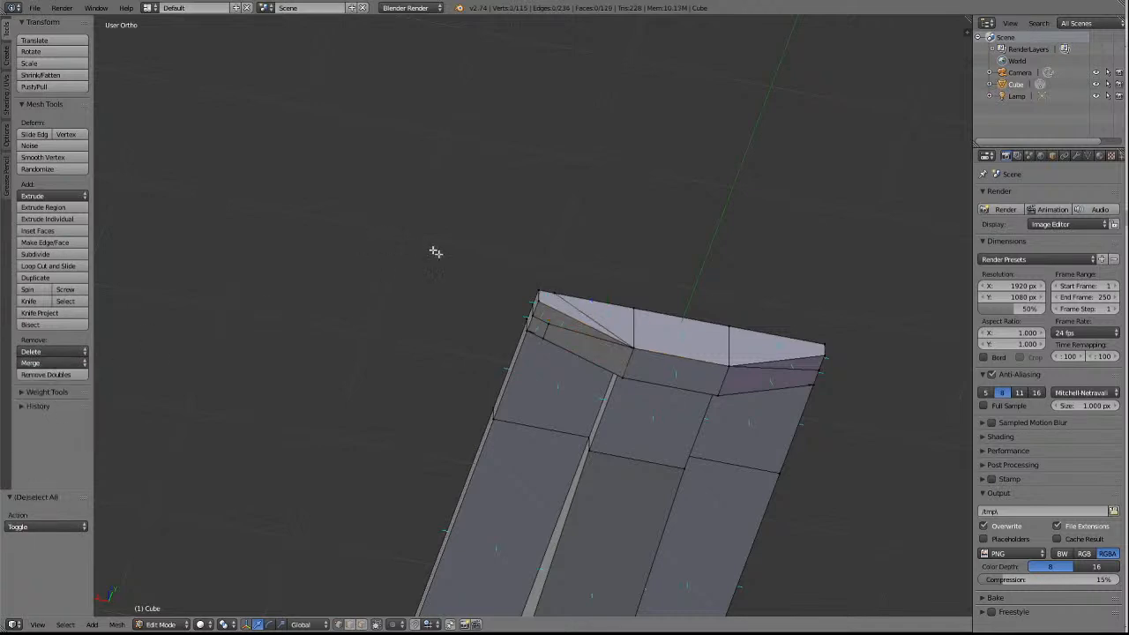
Merge the edge-strip vertex on the far end's innermost underside crosswise edge into the neighbouring centre-panel corner, using At Last.
right_click(545, 337)
right_click(622, 380, "shift")
left_click(39, 365)
left_click(60, 392)
key("a")
Merge the edge strip's remaining middle crosswise-edge vertex into the neighbouring side-edge vertex with At Last and inspect the corner.
right_click(553, 325)
scroll(378, 440, "down", 4)
scroll(378, 442, "down", 3)
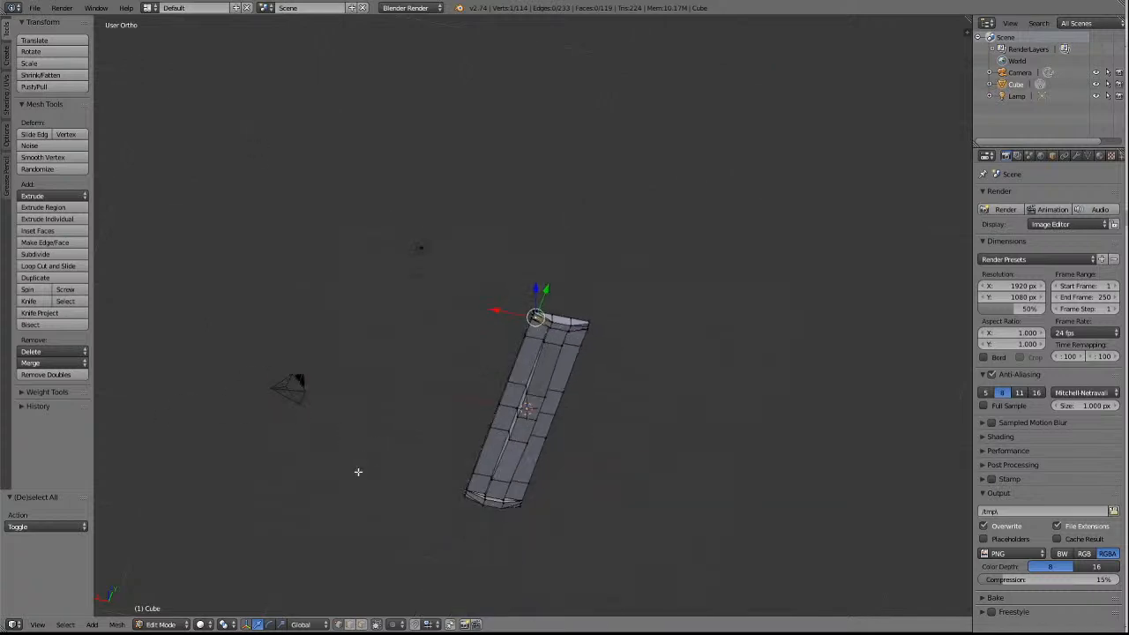
key("KP_4")
key("KP_4")
key("KP_4")
key("KP_4")
key("KP_4")
key("KP_4")
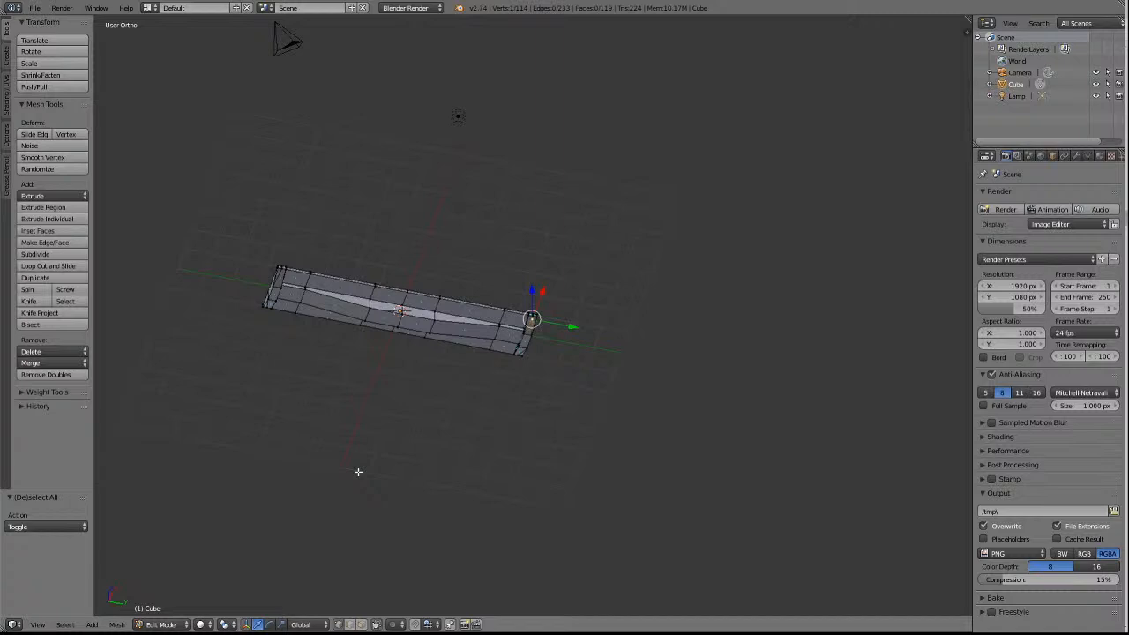
key("KP_4")
key("KP_4")
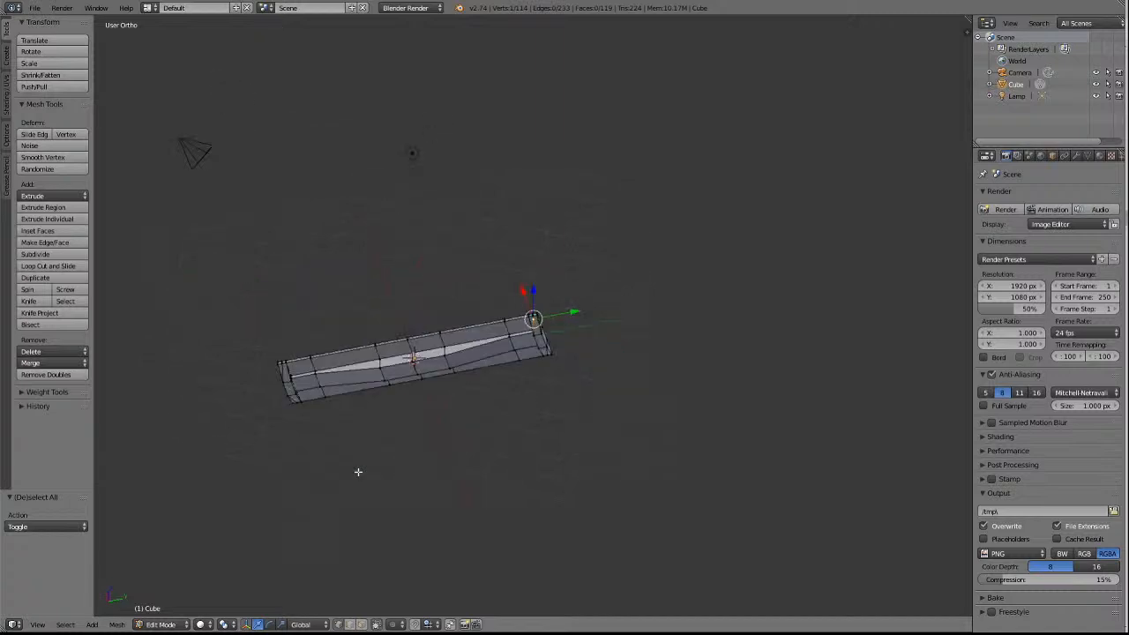
key("KP_4")
key("KP_4")
scroll(629, 246, "up", 7)
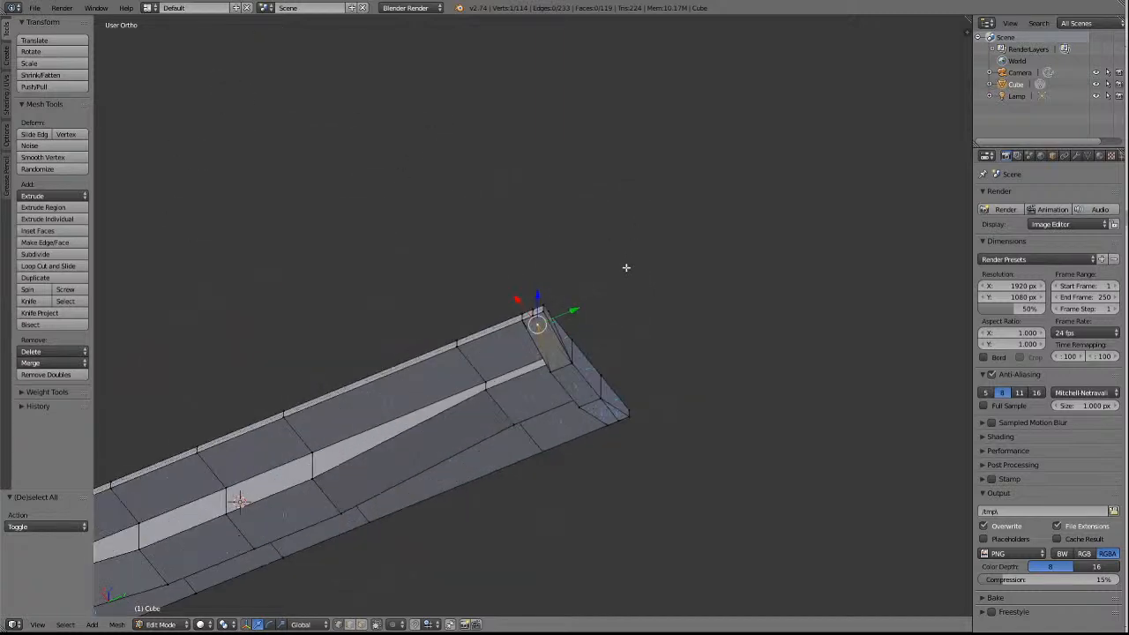
left_click(537, 325)
left_click(44, 362)
left_click(45, 392)
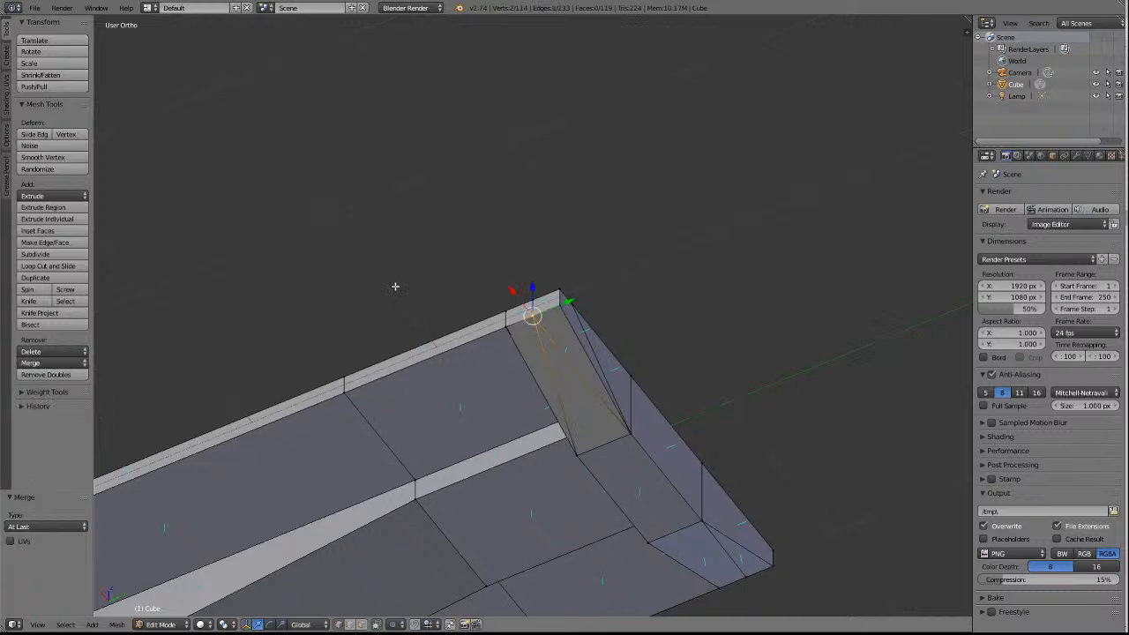
key("a")
key("shift+c")
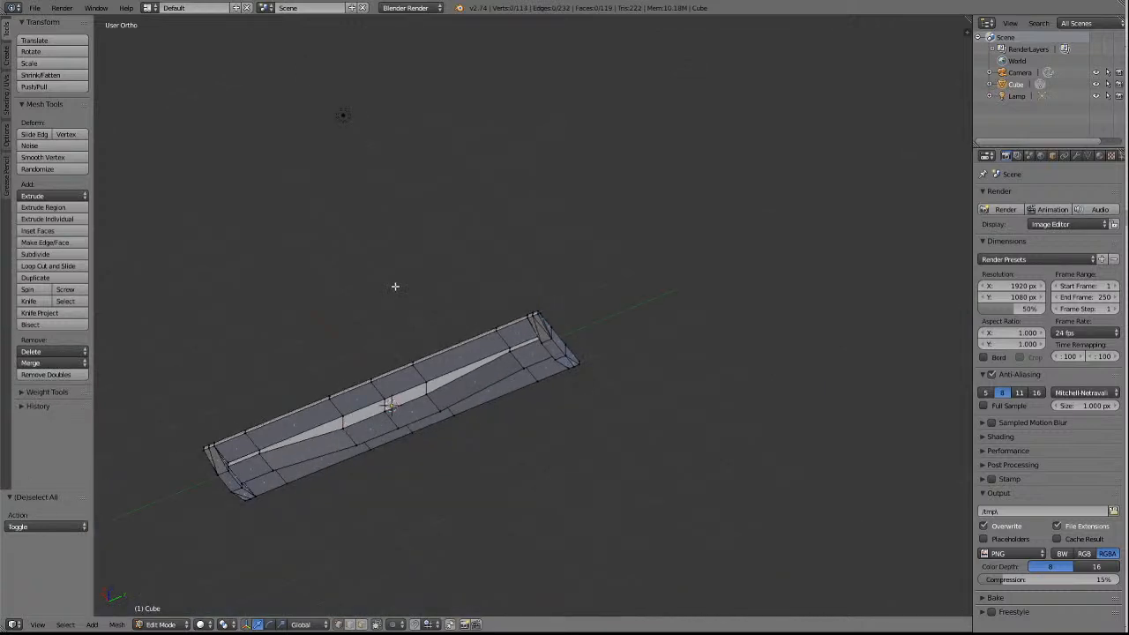
scroll(630, 304, "up", 3)
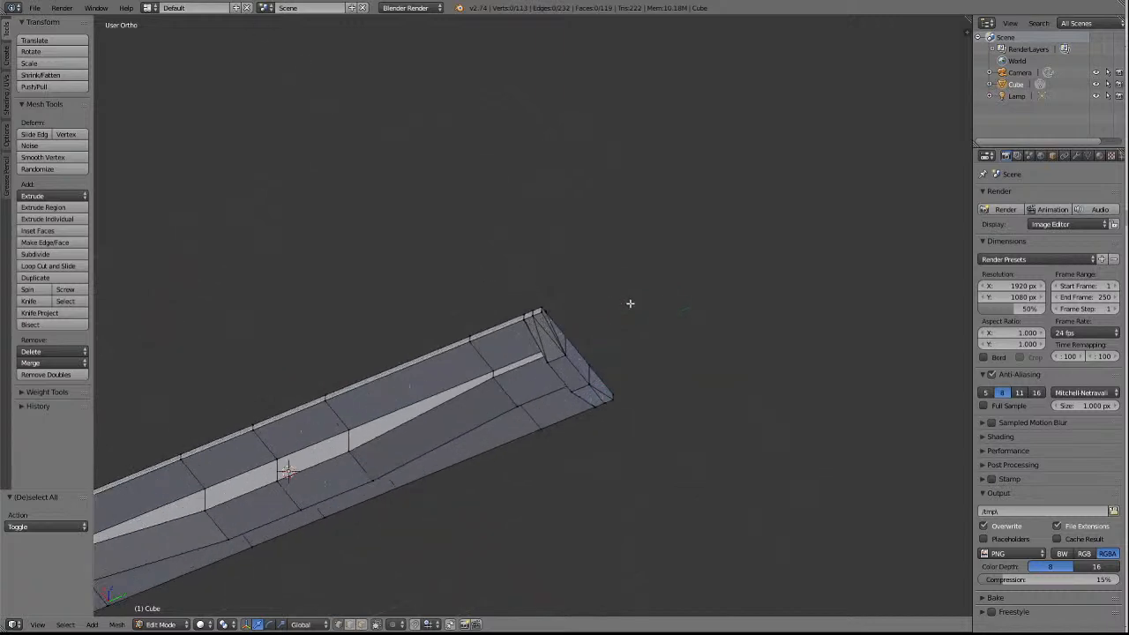
Undo the last two vertex merges at the far end, back to the innermost crosswise-edge vertex selection.
key("ctrl+z")
key("ctrl+z")
key("ctrl+z")
key("ctrl+z")
key("ctrl+z")
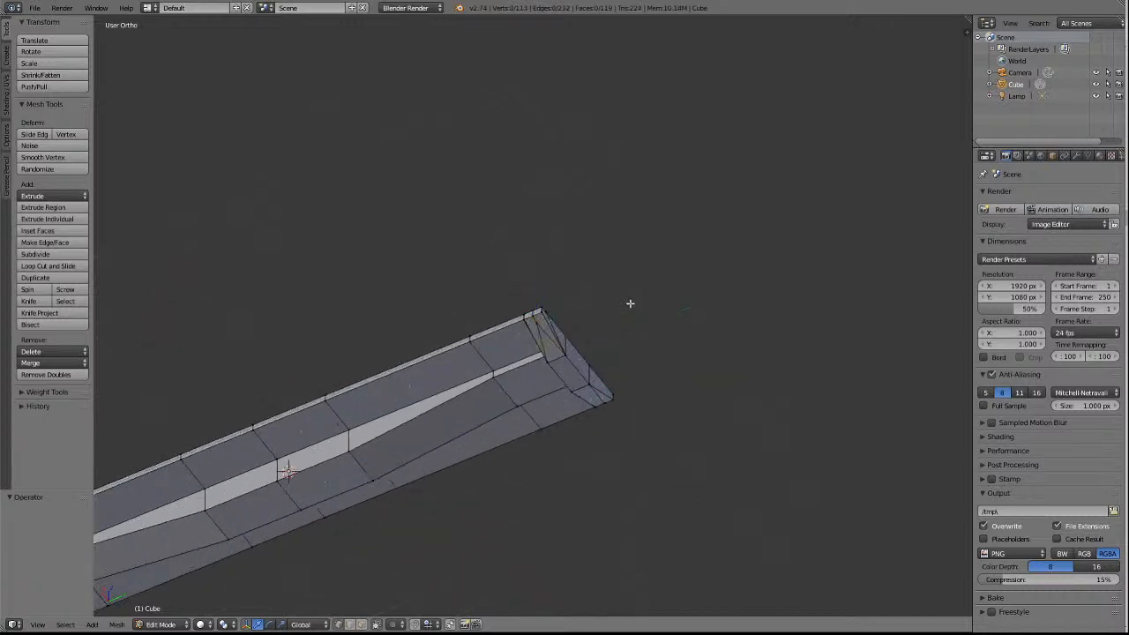
key("ctrl+z")
Merge the edge-strip vertex on the far end's innermost underside crosswise edge into the adjacent side-edge vertex, using At Last.
scroll(600, 315, "up", 2)
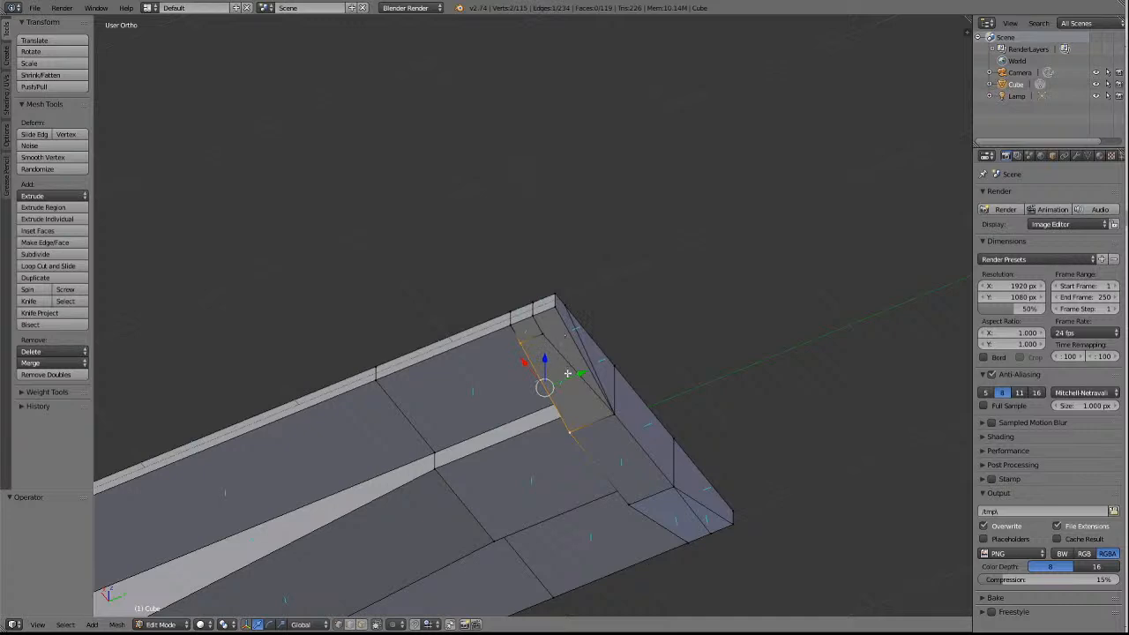
key("a")
right_click(524, 341)
right_click(517, 328)
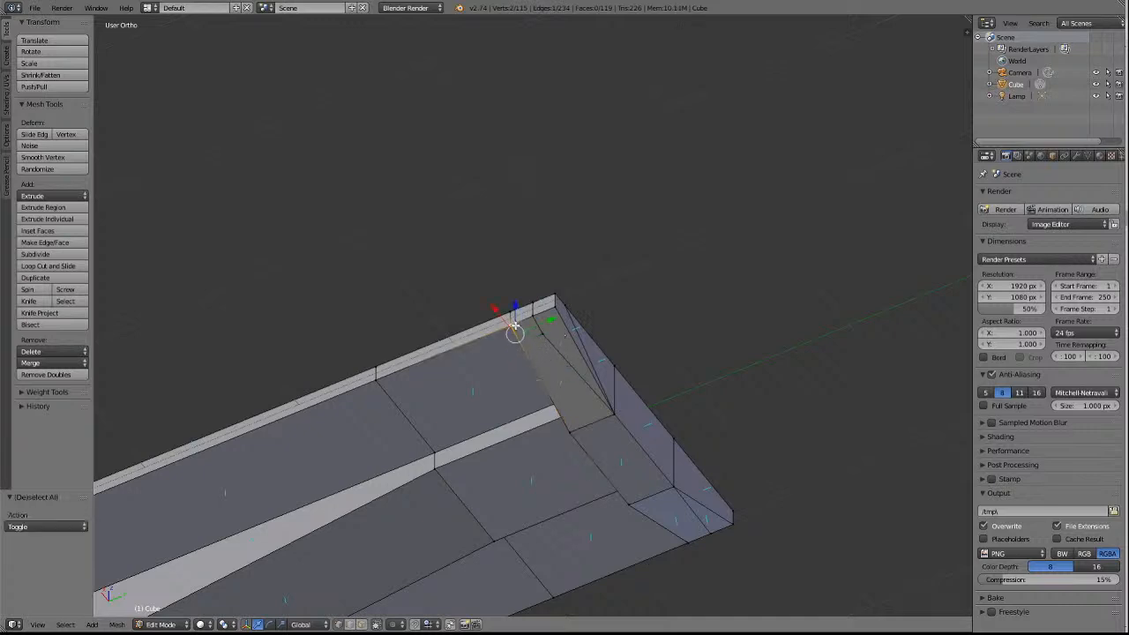
left_click(38, 364)
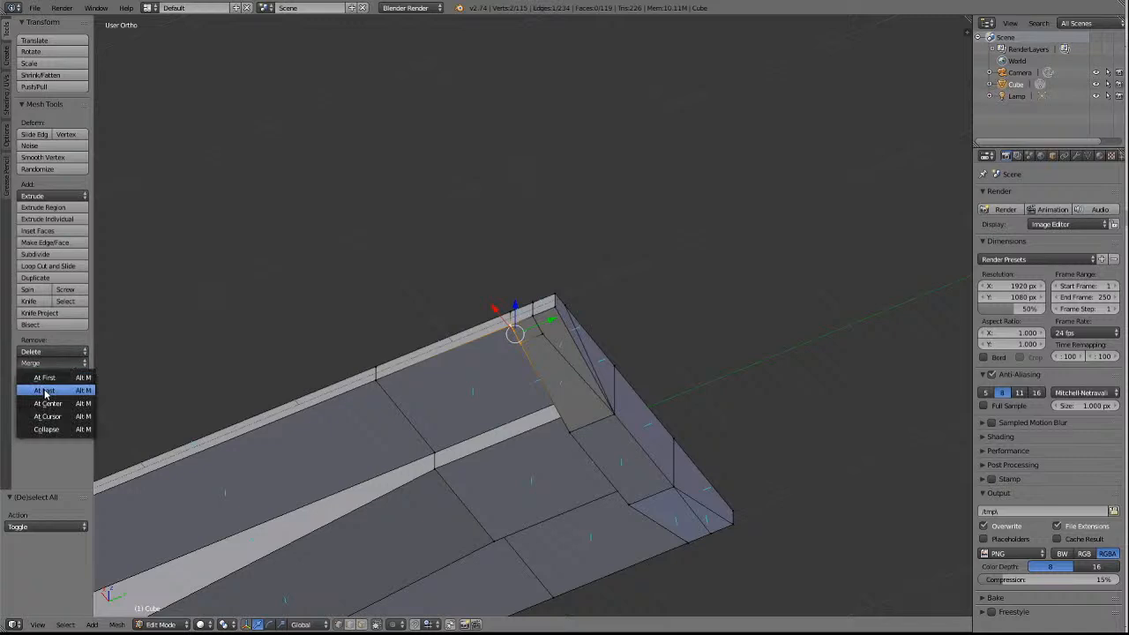
left_click(44, 390)
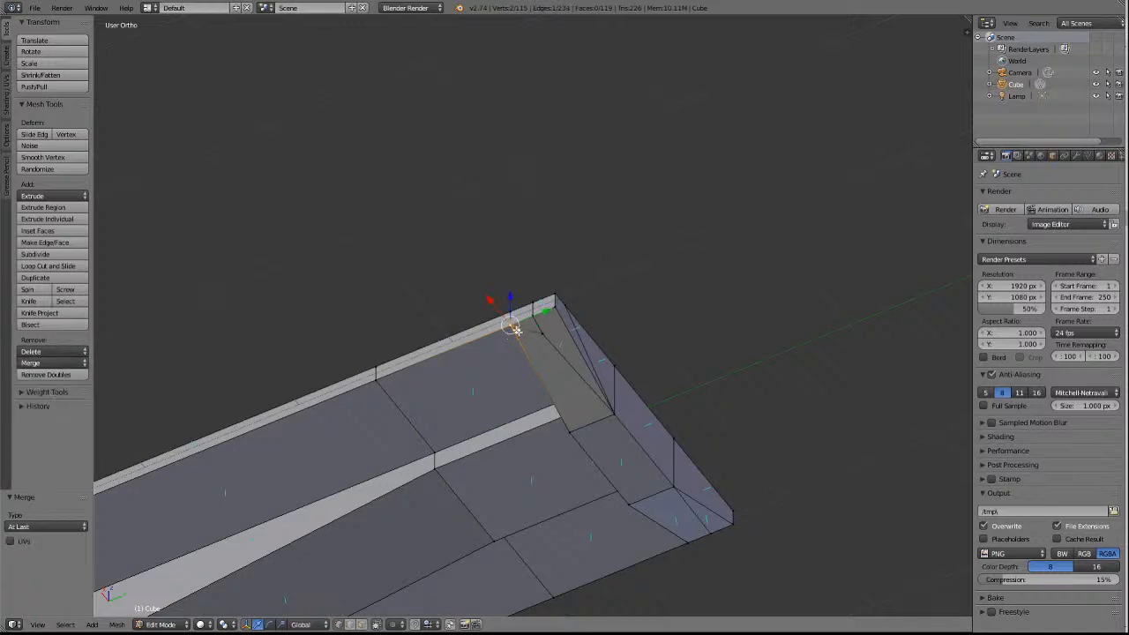
Merge the edge strip's middle crosswise-edge vertex at the far end into its side-edge vertex with At Last, and check the corner.
right_click(547, 341, "shift")
right_click(536, 318, "shift")
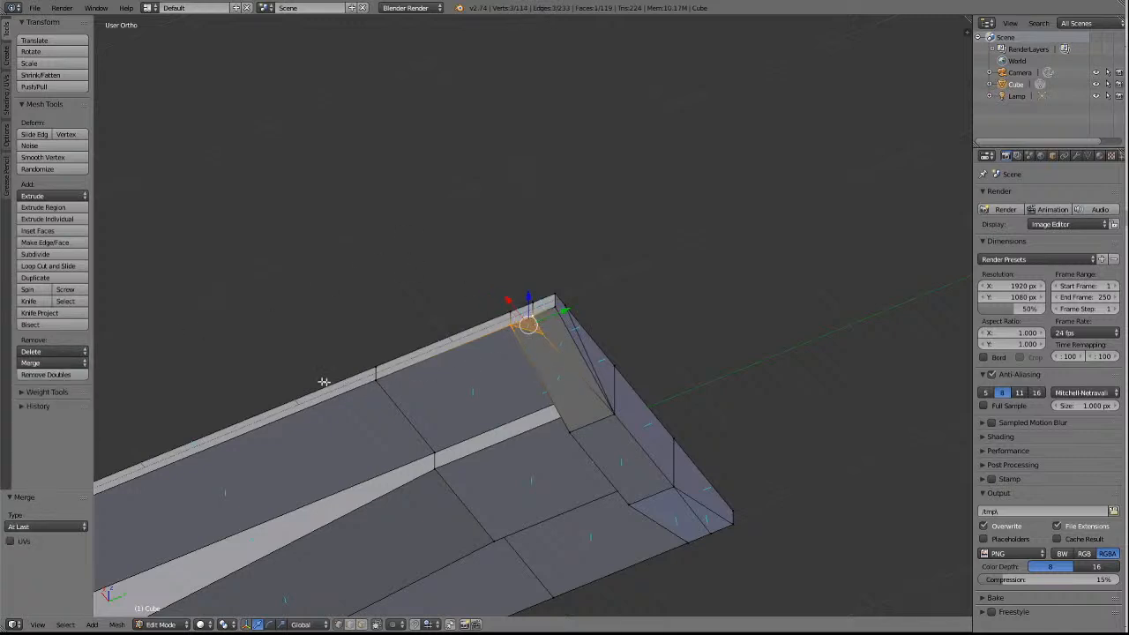
key("a")
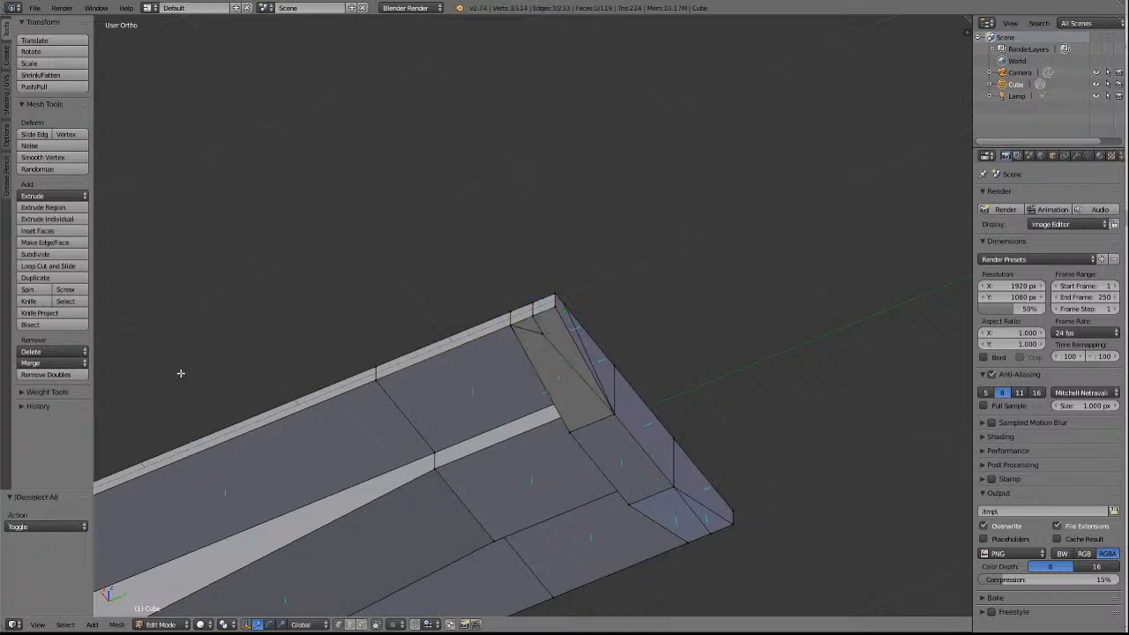
right_click(526, 315)
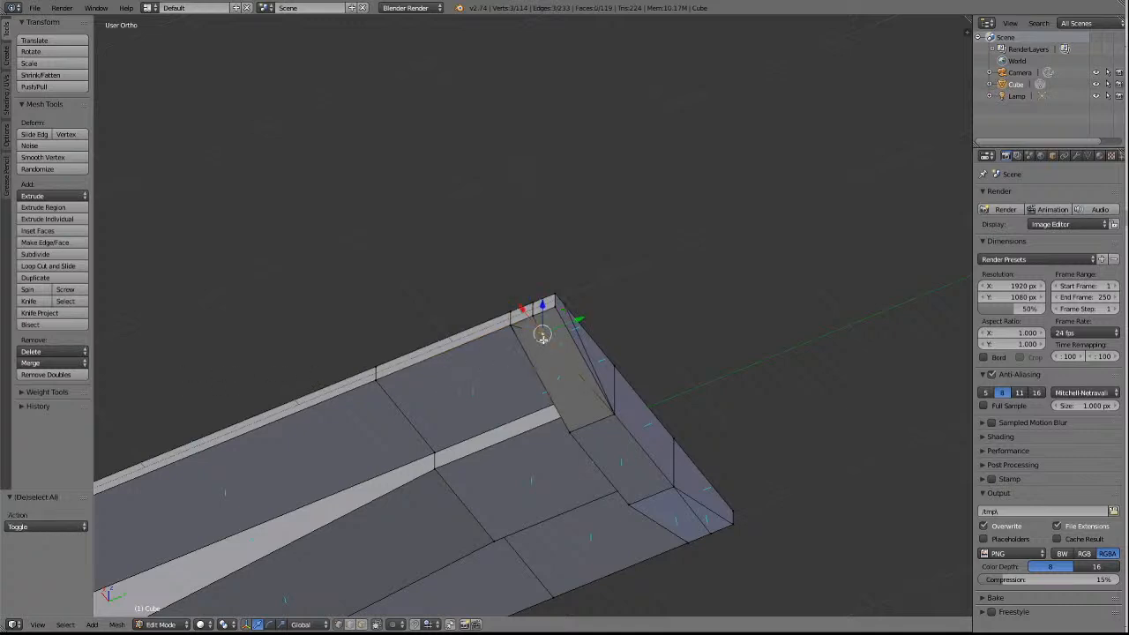
left_click(53, 363)
left_click(53, 391)
key("a")
scroll(402, 259, "down", 5)
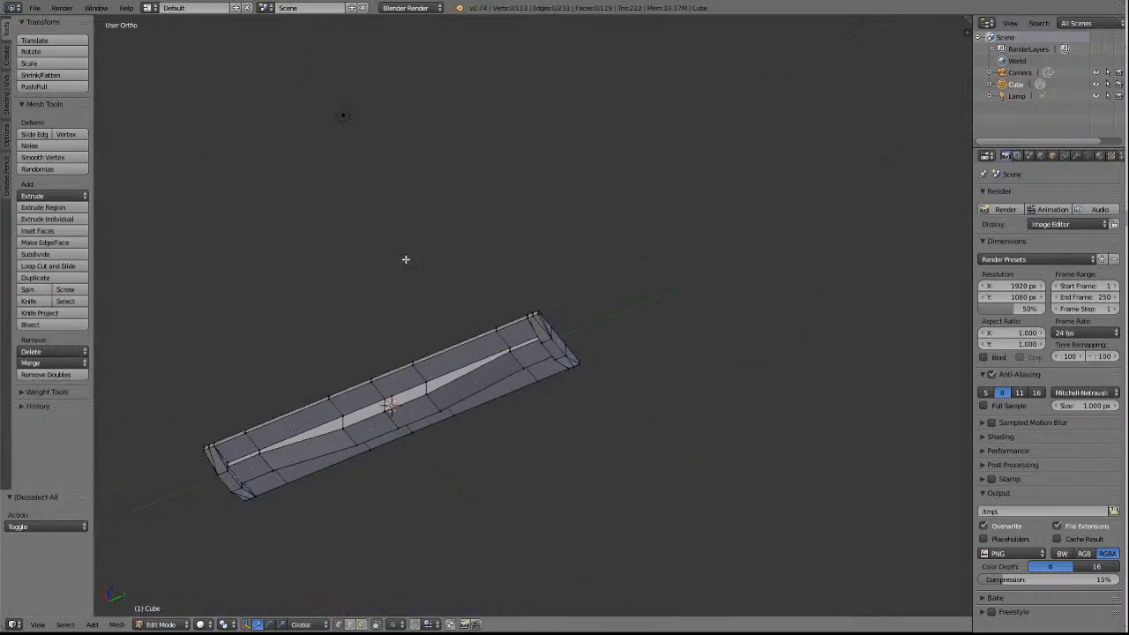
scroll(565, 277, "up", 5)
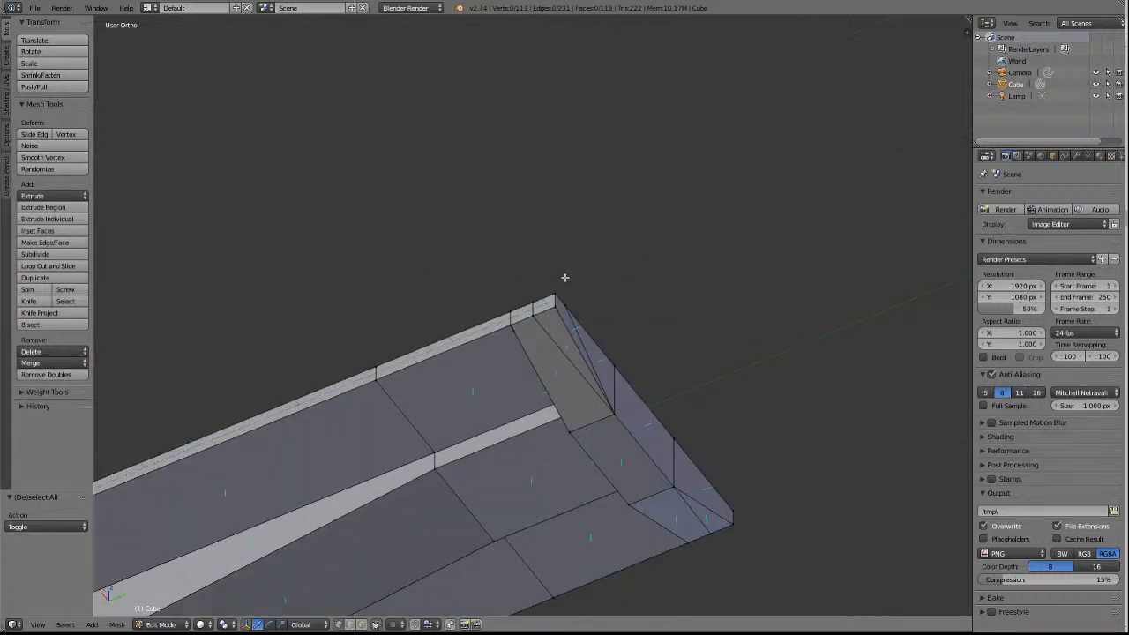
scroll(564, 277, "up", 2)
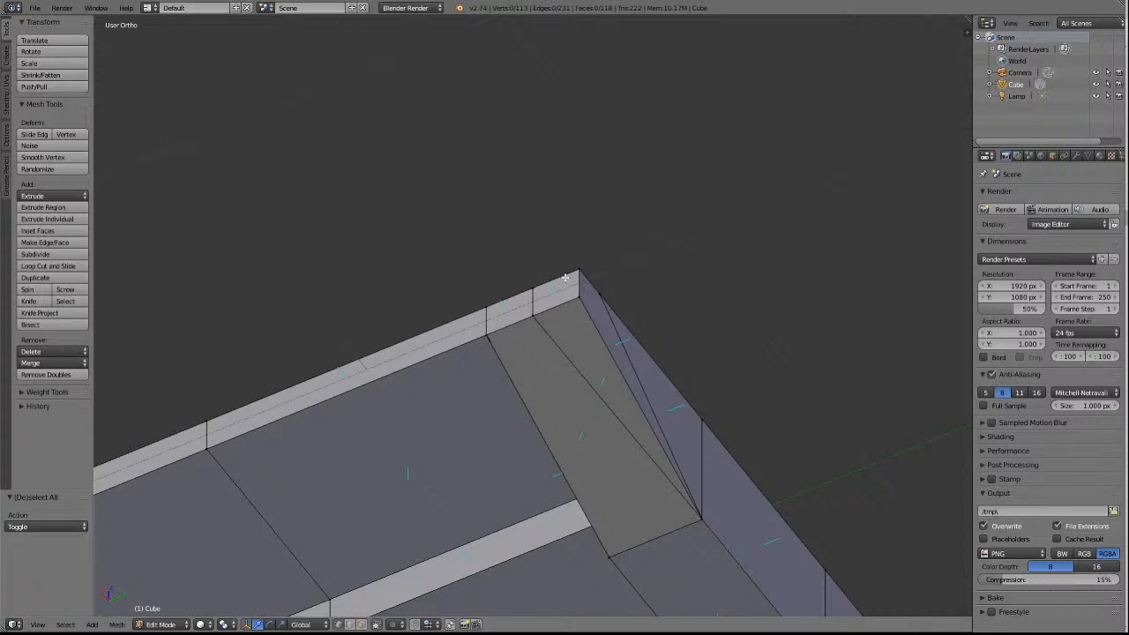
Add six evenly spaced lengthwise loop cuts across the outer side panel opposite the narrow edge strip, without sliding them.
middle_click_drag(565, 278, 565, 278)
scroll(565, 278, "down", 6)
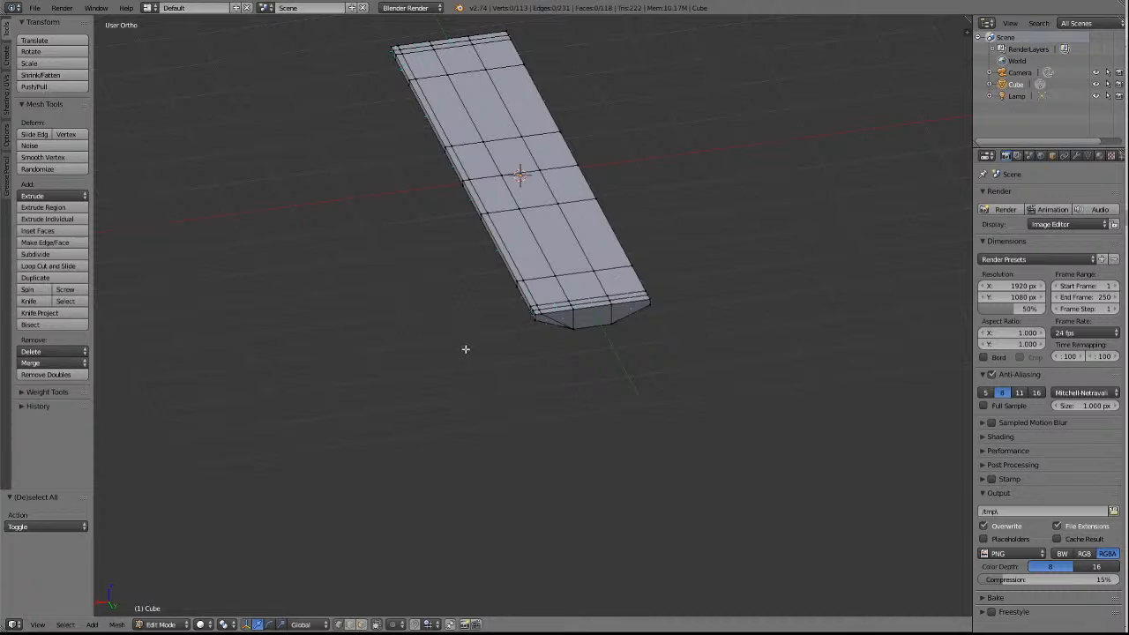
key("KP_7")
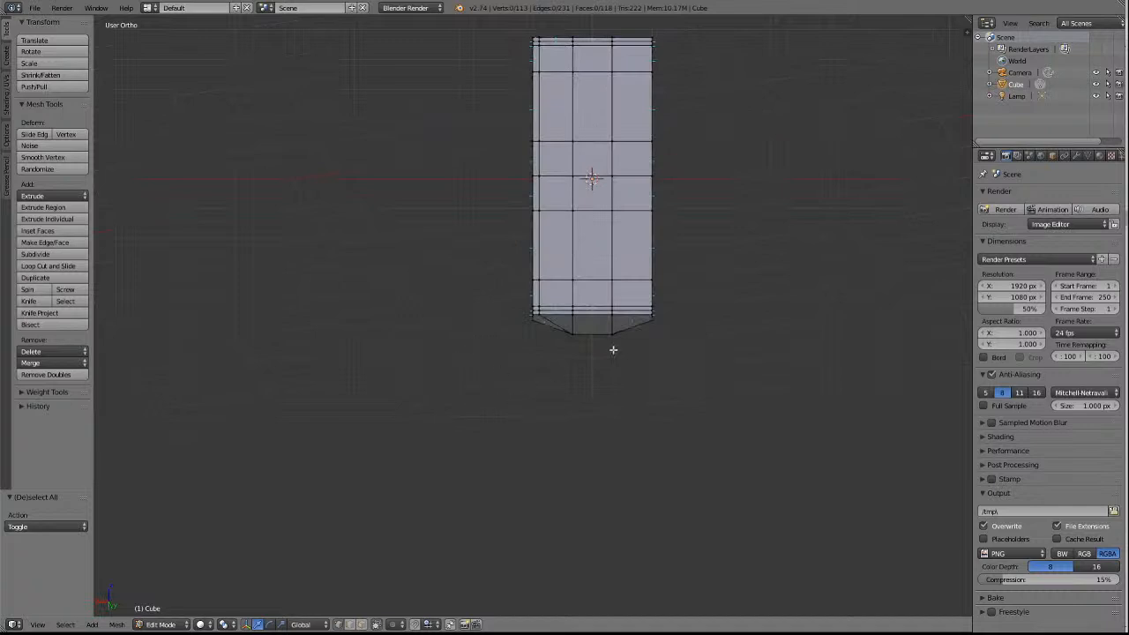
scroll(660, 328, "up", 2)
scroll(658, 327, "down", 1)
scroll(650, 327, "up", 5)
scroll(652, 328, "up", 2)
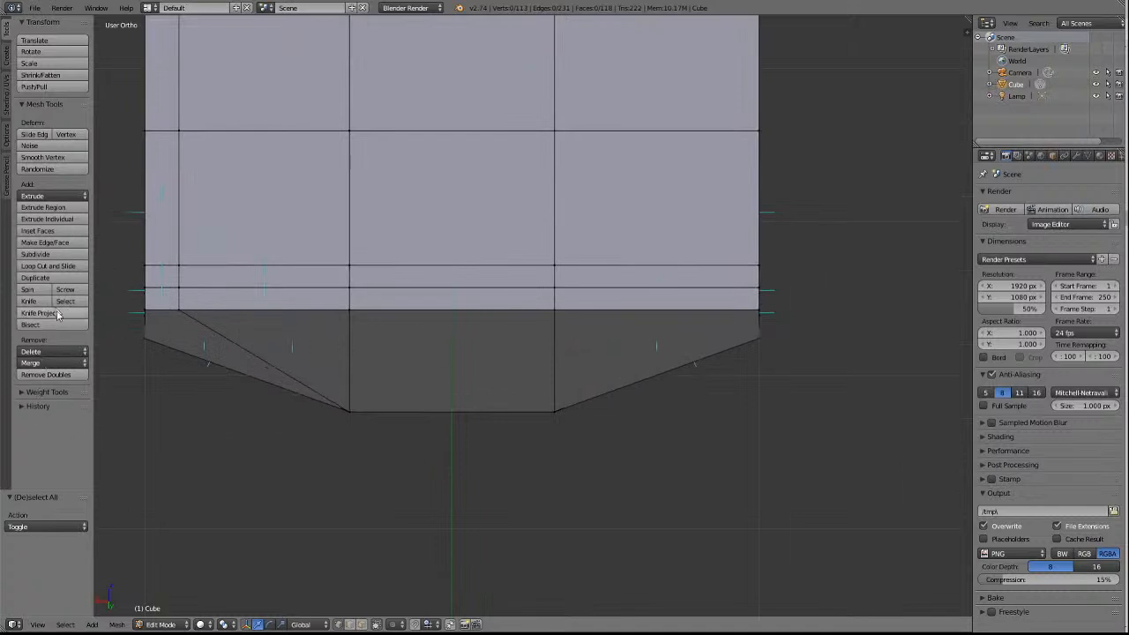
left_click(38, 266)
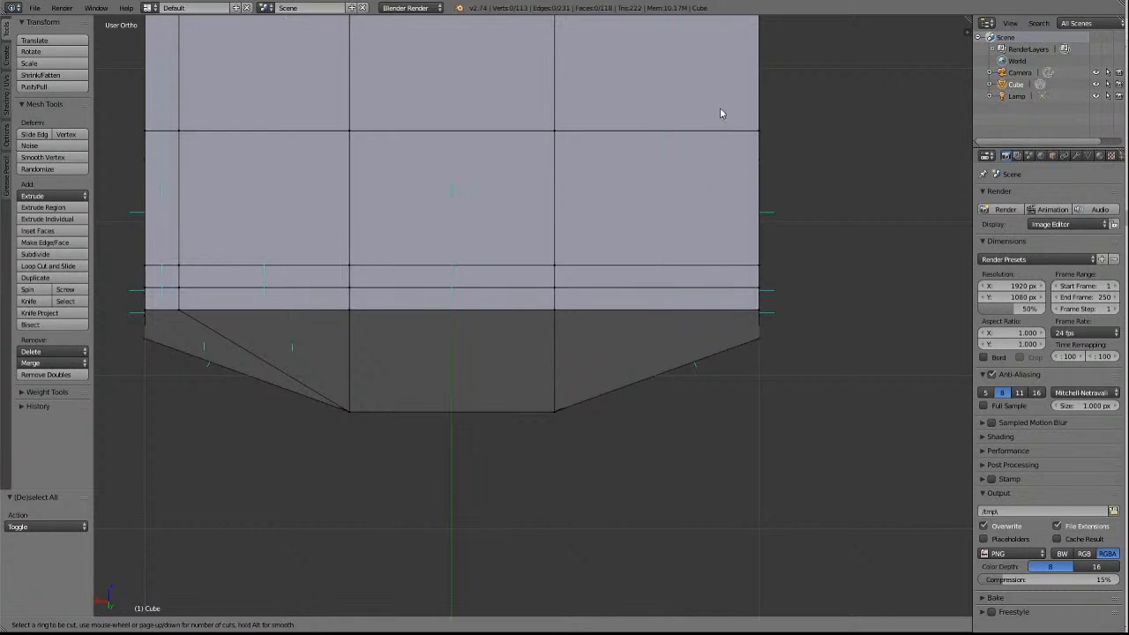
scroll(714, 141, "up", 2)
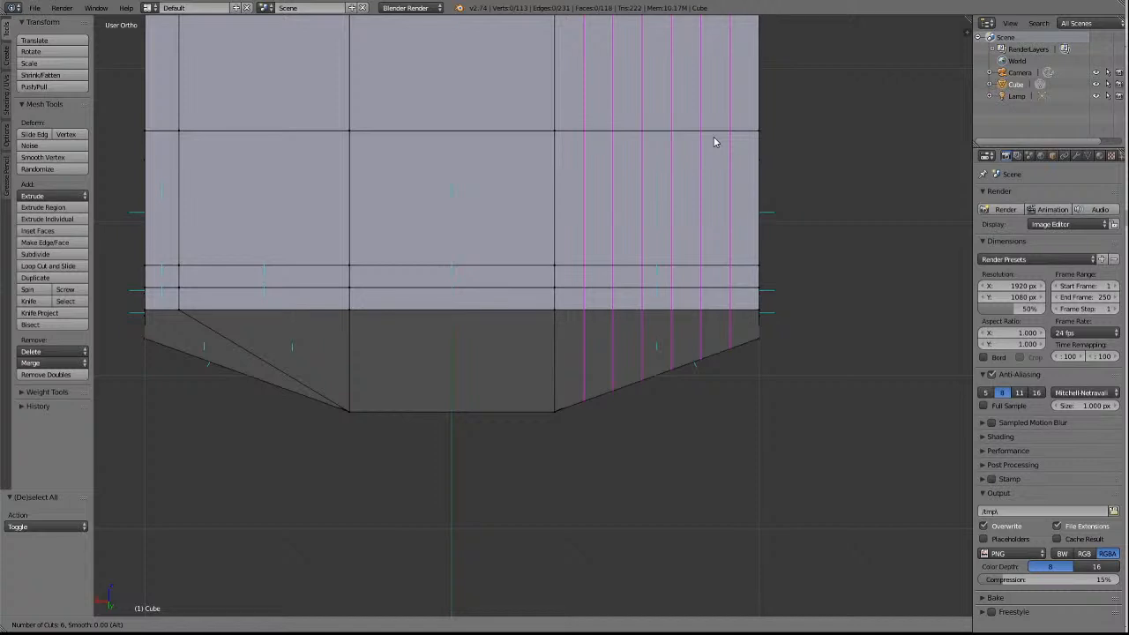
left_click(715, 142)
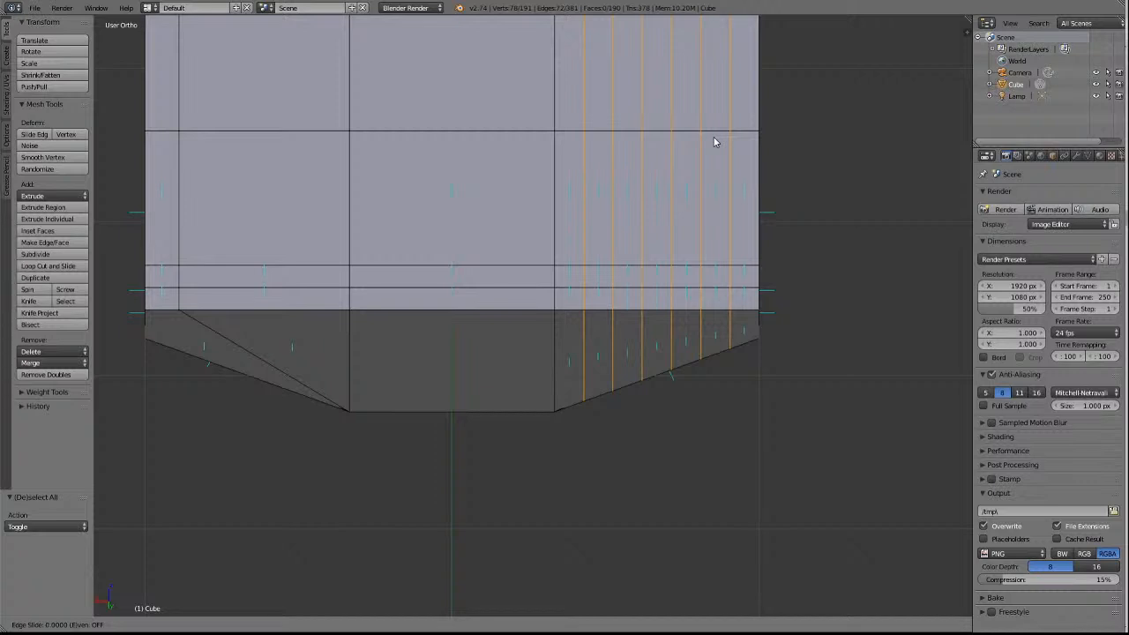
left_click(714, 138)
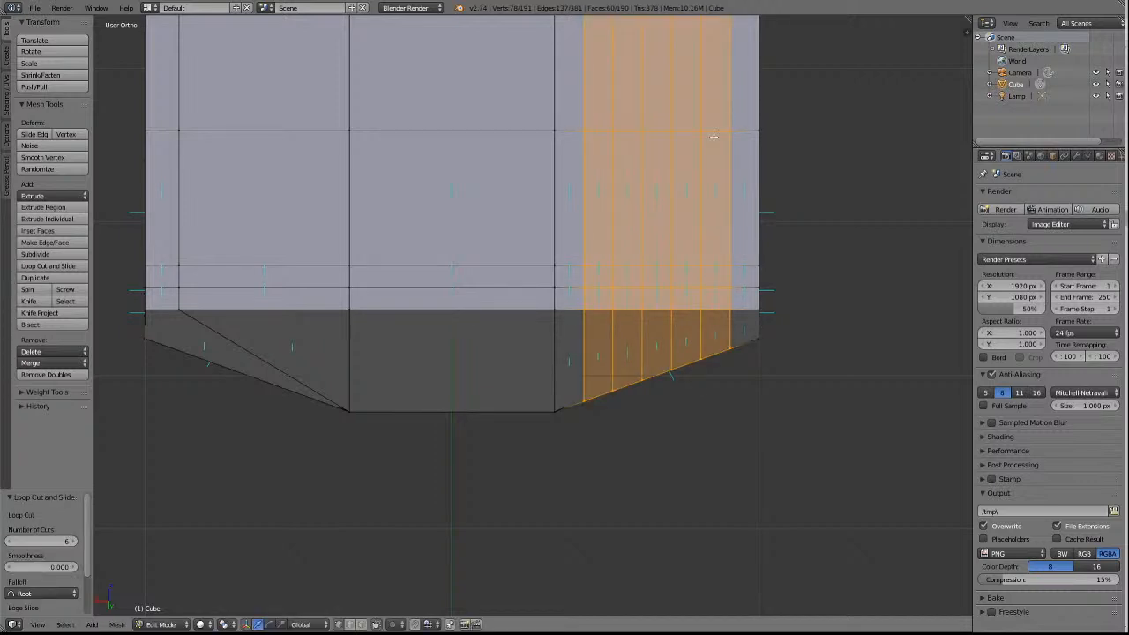
Remove doubles across the whole mesh, then clear the selection.
right_click(714, 138)
key("a")
key("a")
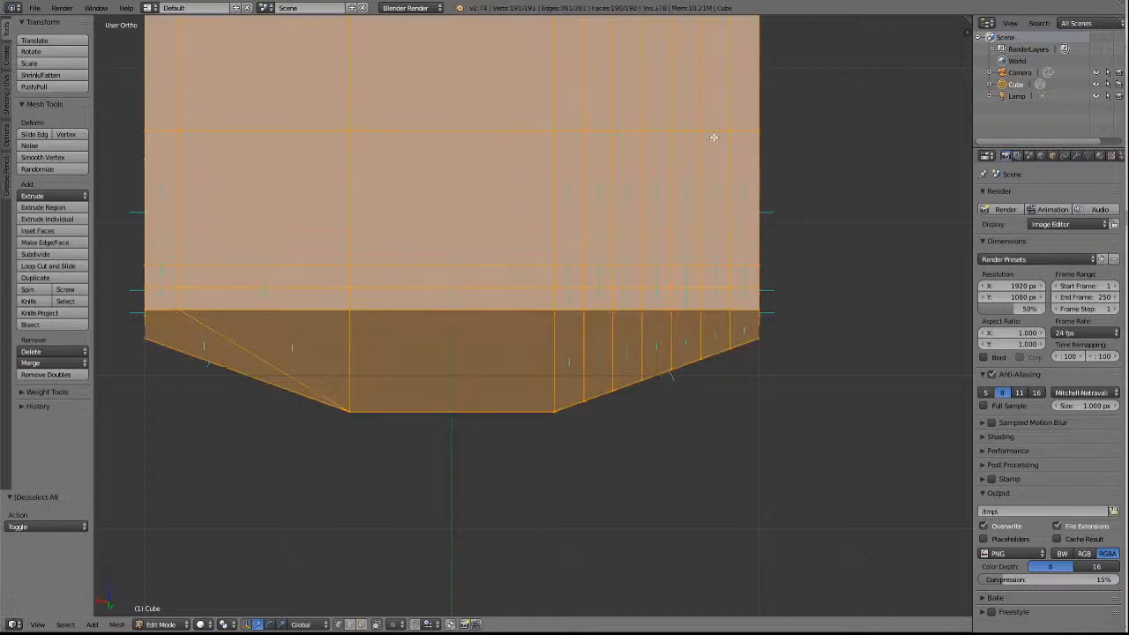
left_click(46, 374)
key("a")
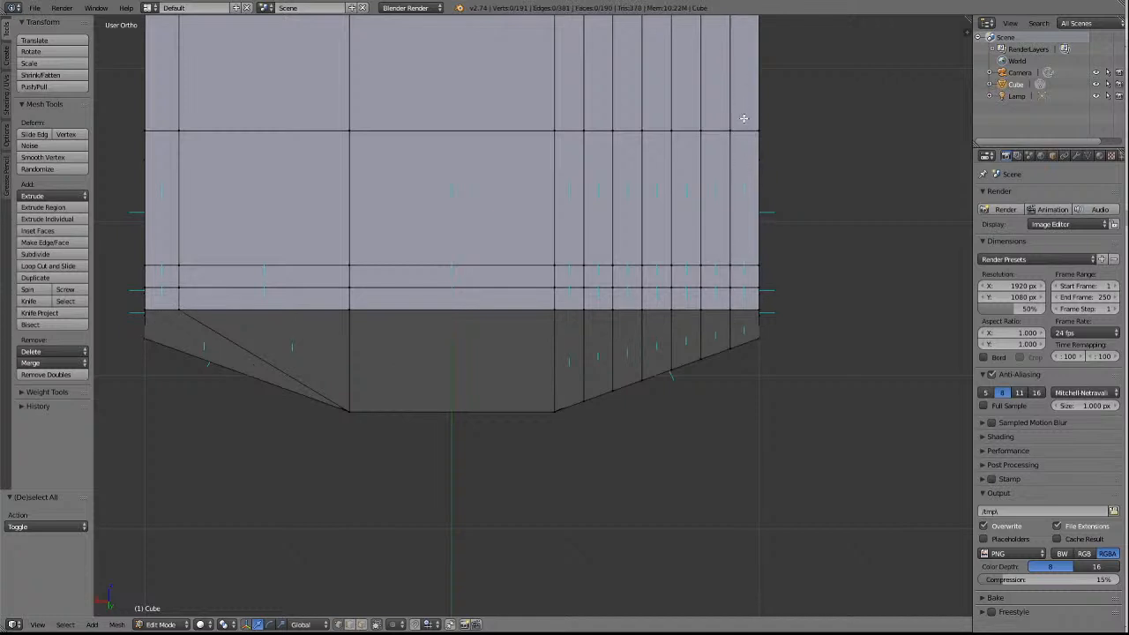
Merge the five new loop-cut vertices nearest the centre panel on the end face's upper edge into the centre-panel corner, using At Last.
right_click(704, 287)
right_click(704, 323)
right_click(673, 313, "shift")
right_click(643, 312, "shift")
right_click(608, 311, "shift")
right_click(584, 312, "shift")
right_click(557, 313, "shift")
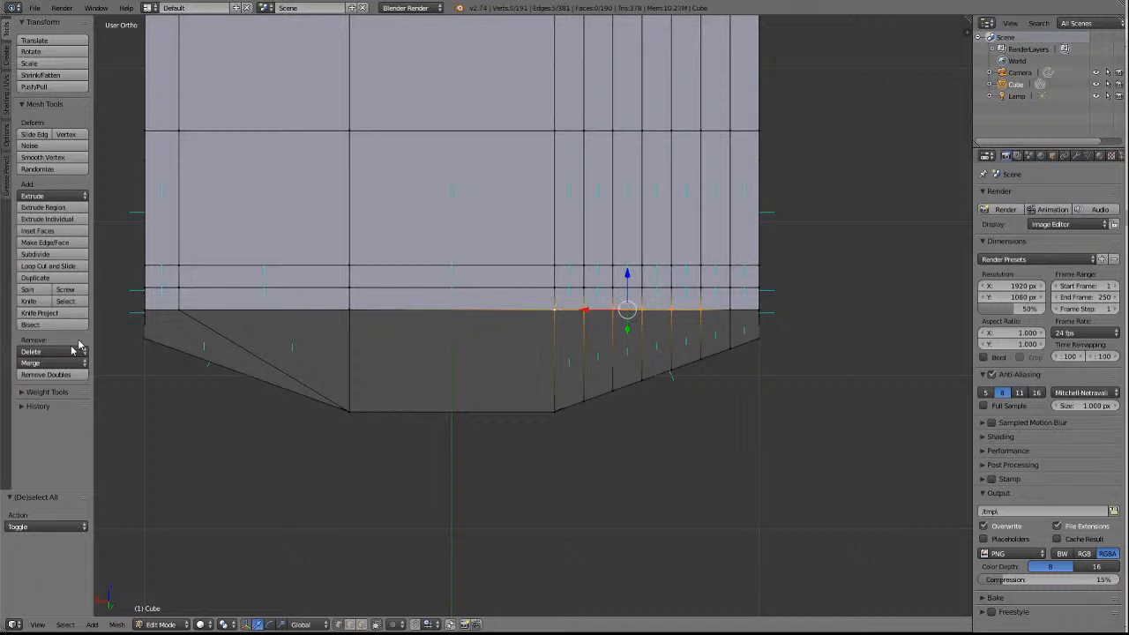
left_click(43, 363)
left_click(44, 391)
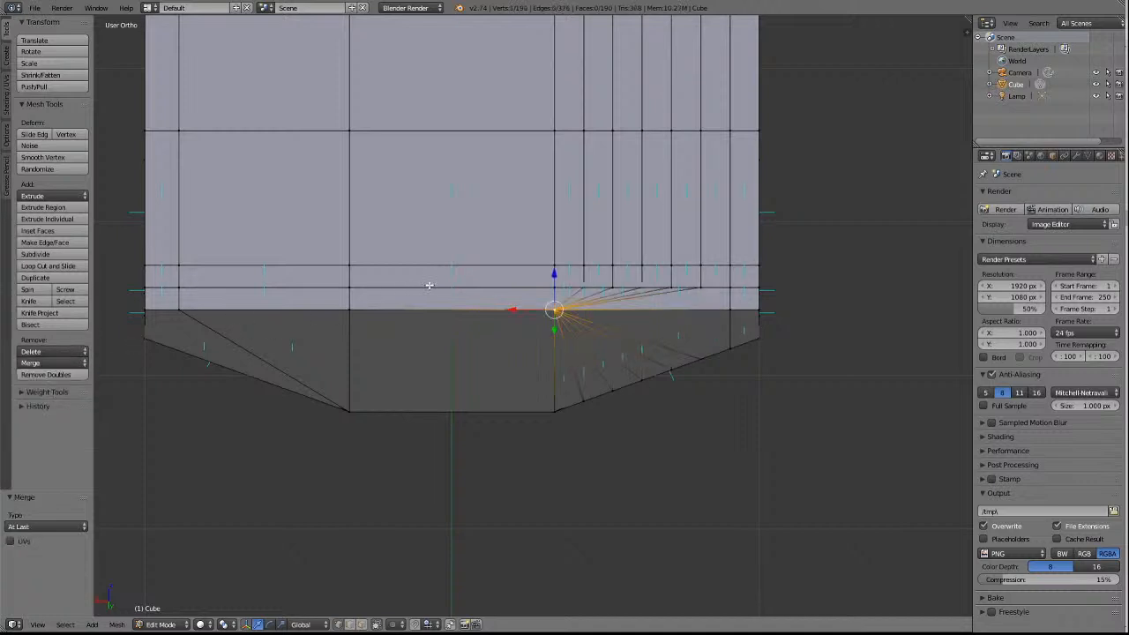
Merge the six loop-cut vertices along the end face's slanted lower edge into the lower centre-panel corner, using At Last.
key("a")
right_click(688, 364)
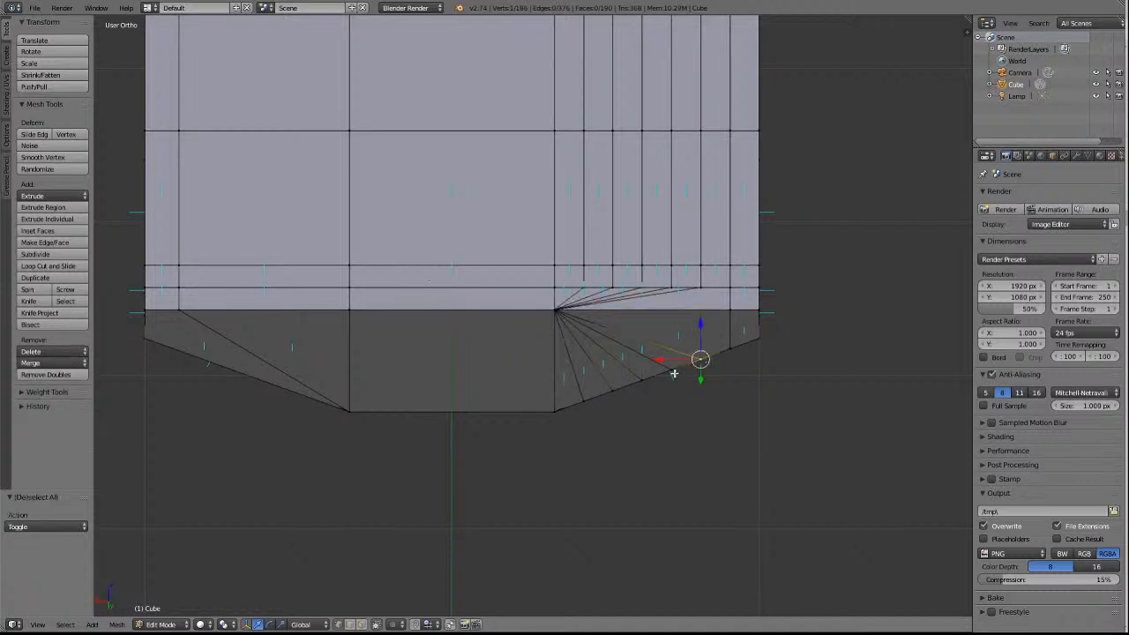
right_click(729, 350)
right_click(686, 365, "shift")
right_click(669, 371, "shift")
right_click(641, 381, "shift")
right_click(608, 392, "shift")
right_click(584, 403, "shift")
right_click(556, 412, "shift")
left_click(35, 363)
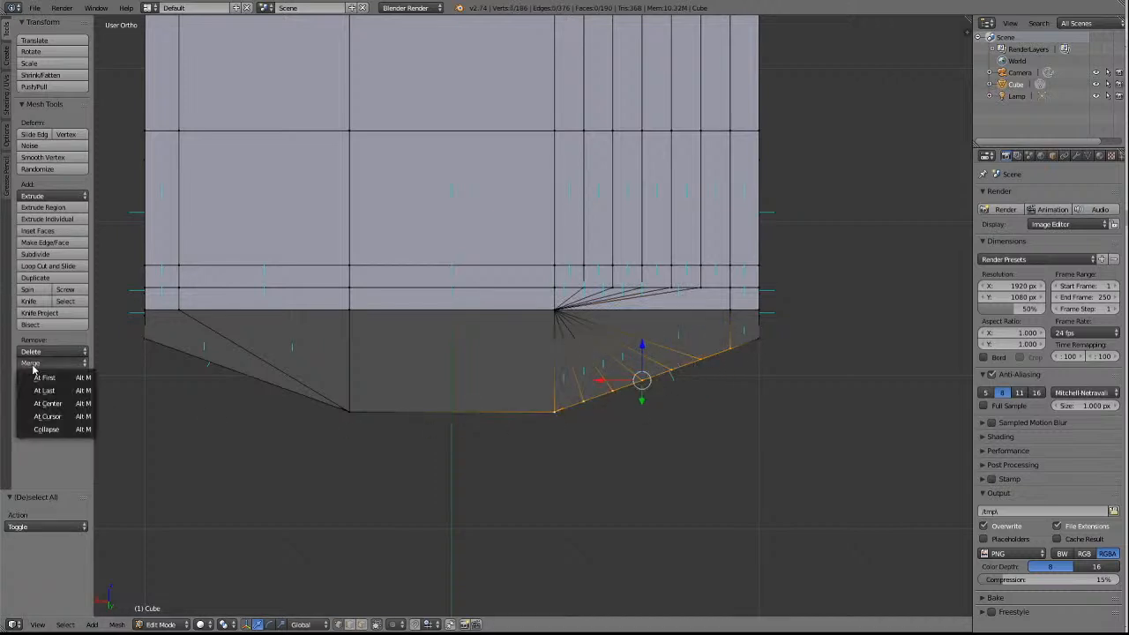
left_click(44, 390)
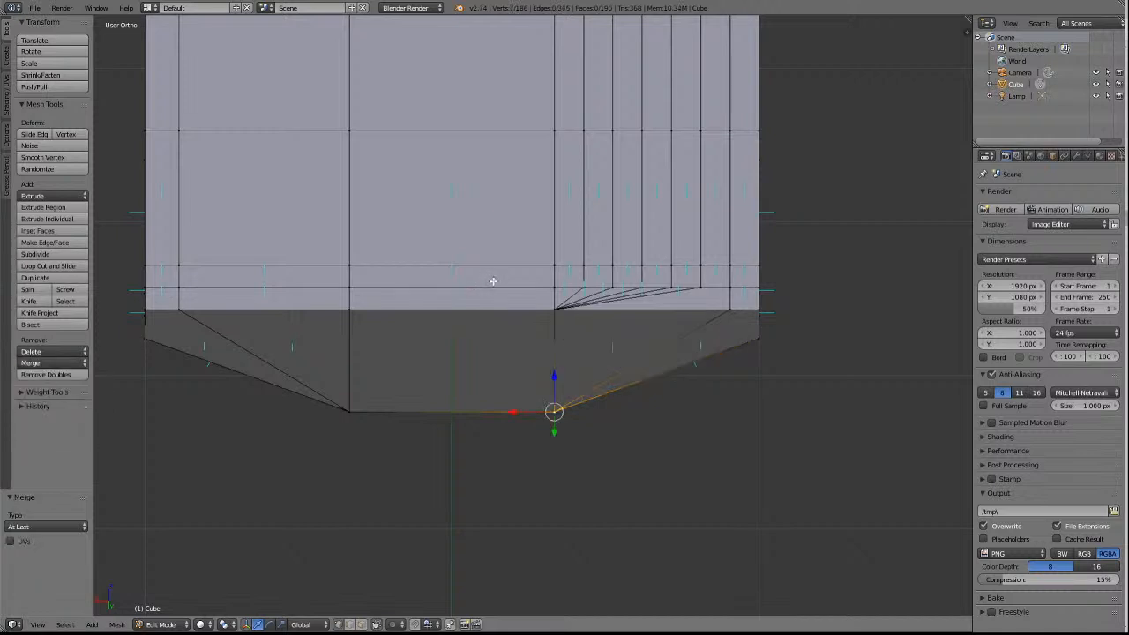
Merge the five loop-cut vertices on the first crosswise edge in from the near end into its centre-panel vertex, using At Last.
key("a")
right_click(705, 288)
right_click(676, 288, "shift")
right_click(645, 289, "shift")
right_click(614, 288, "shift")
right_click(589, 288, "shift")
right_click(558, 289, "shift")
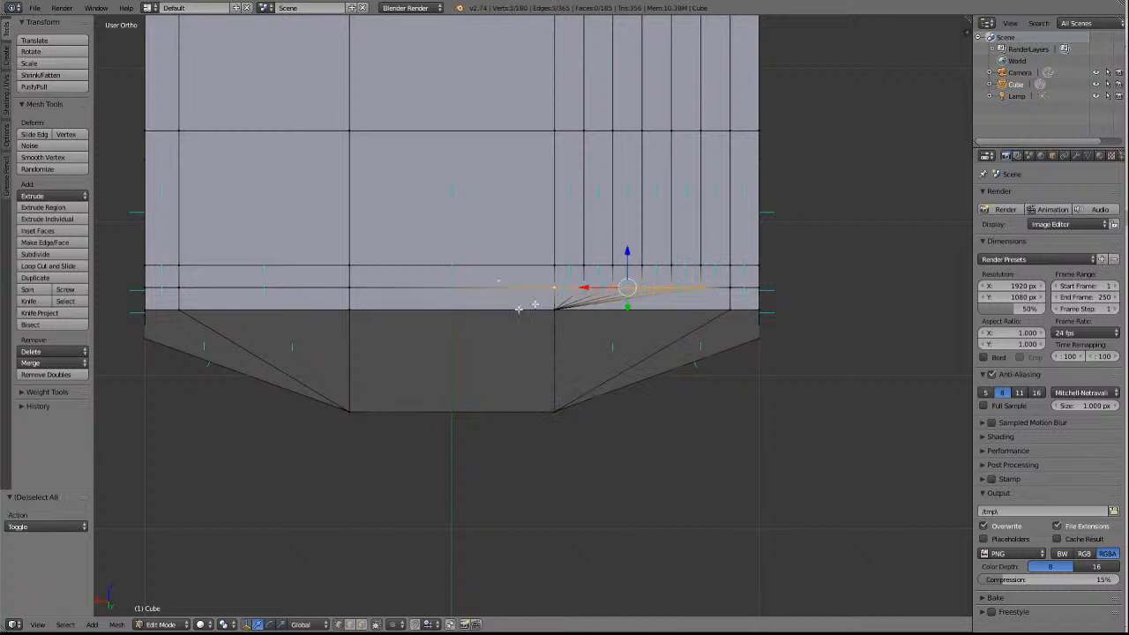
left_click(40, 363)
left_click(40, 391)
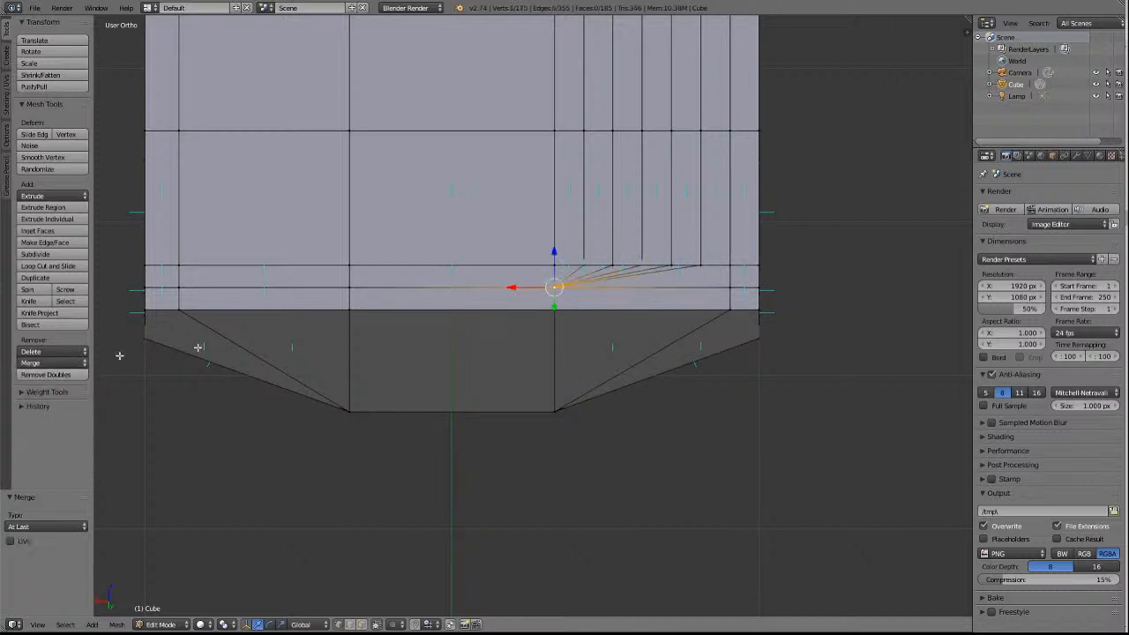
Merge the five loop-cut vertices on the second crosswise edge from the near end into its centre-panel vertex, using At Last.
key("a")
right_click(702, 265)
right_click(672, 265, "shift")
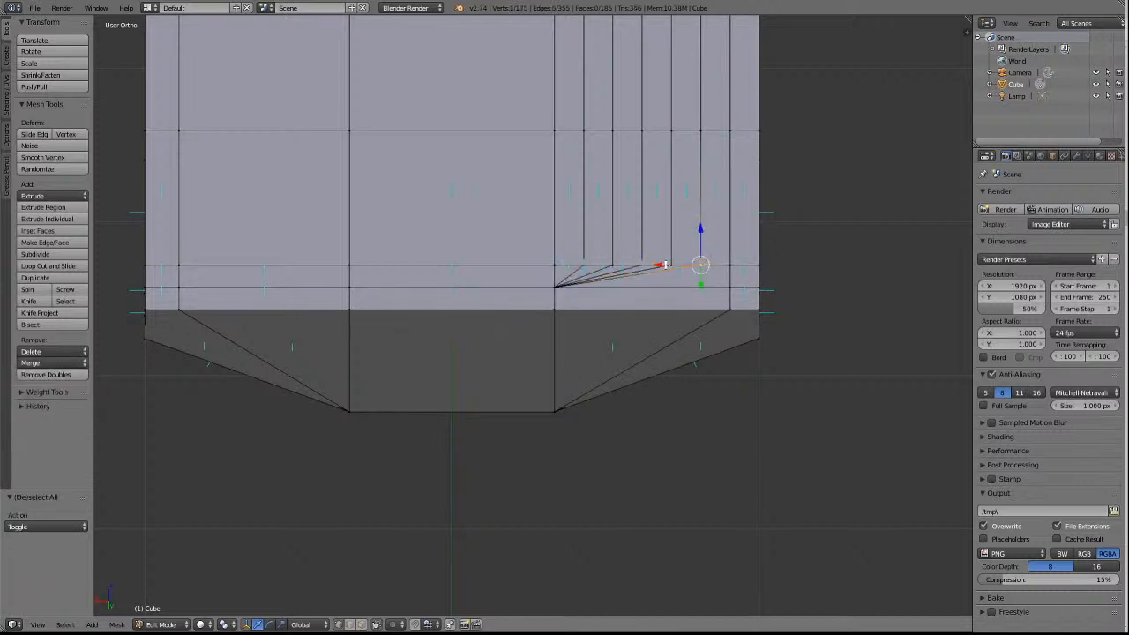
right_click(643, 265, "shift")
right_click(613, 264, "shift")
right_click(554, 265, "shift")
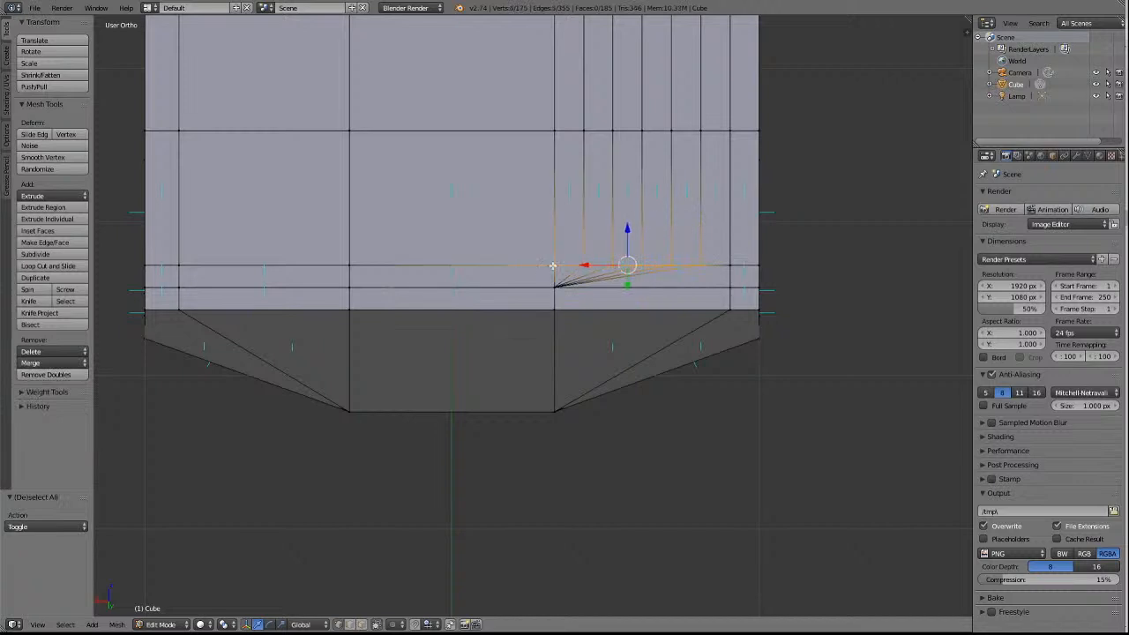
left_click(35, 363)
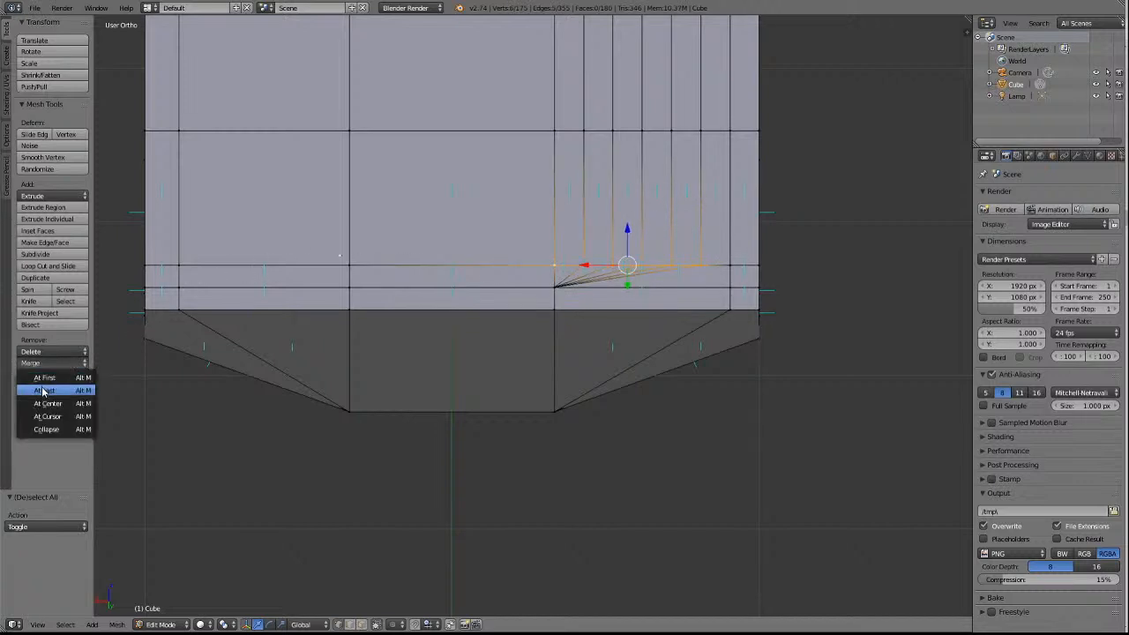
left_click(44, 390)
Merge the five loop-cut vertices on the third crosswise edge from the near end into its centre-panel vertex, using At Last.
key("a")
right_click(701, 131)
right_click(671, 131, "shift")
right_click(642, 131, "shift")
right_click(613, 130, "shift")
right_click(583, 131, "shift")
right_click(582, 132, "shift")
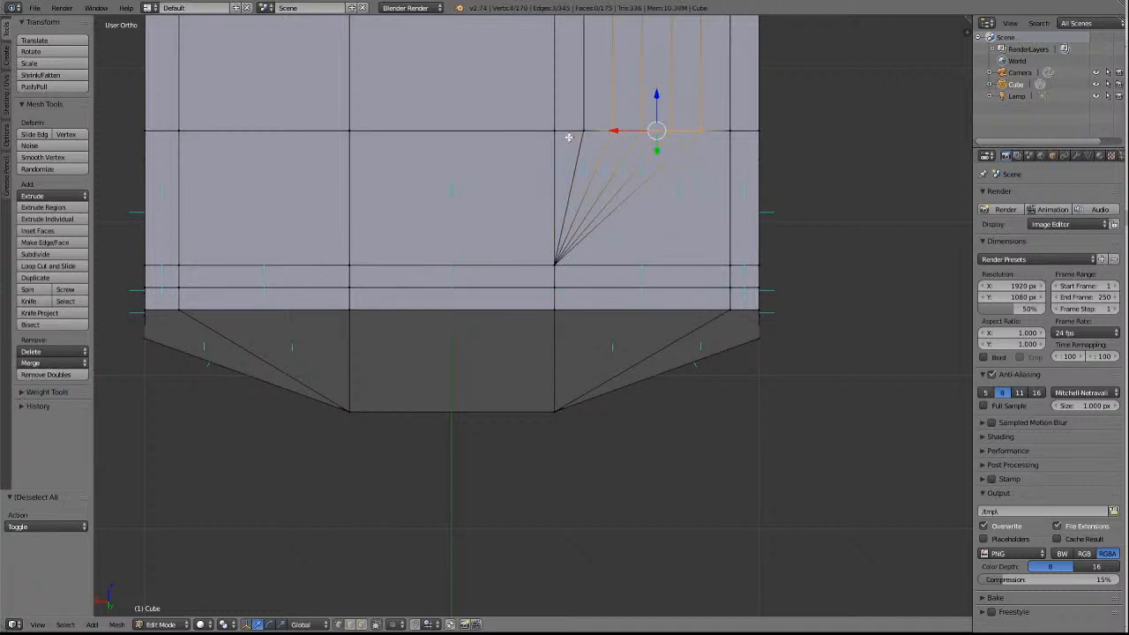
right_click(547, 130, "shift")
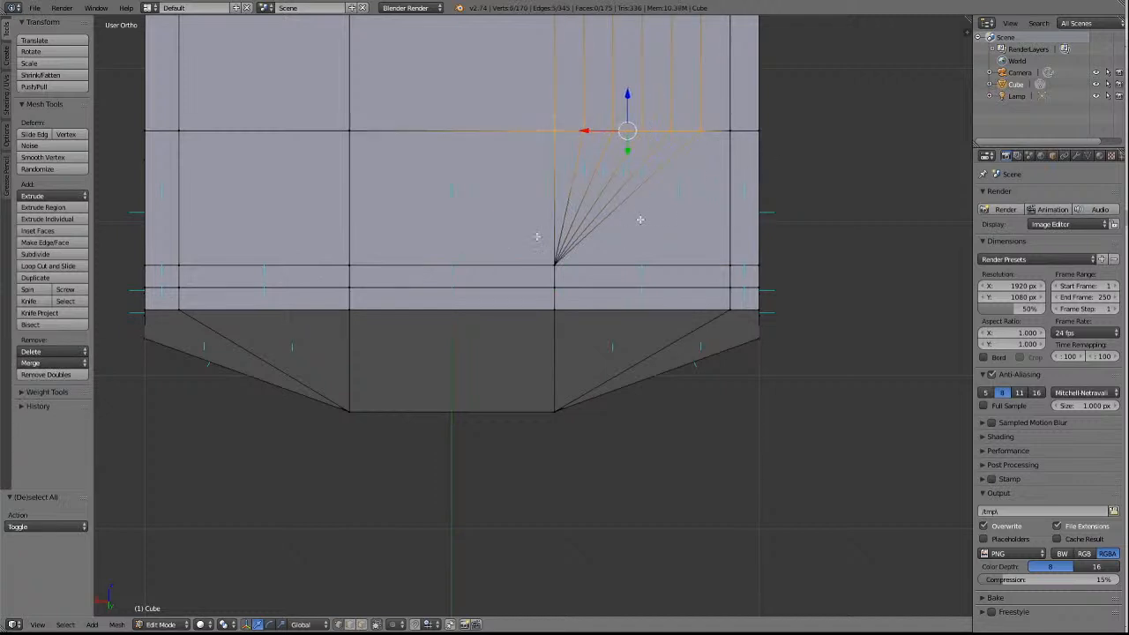
left_click(33, 363)
left_click(48, 393)
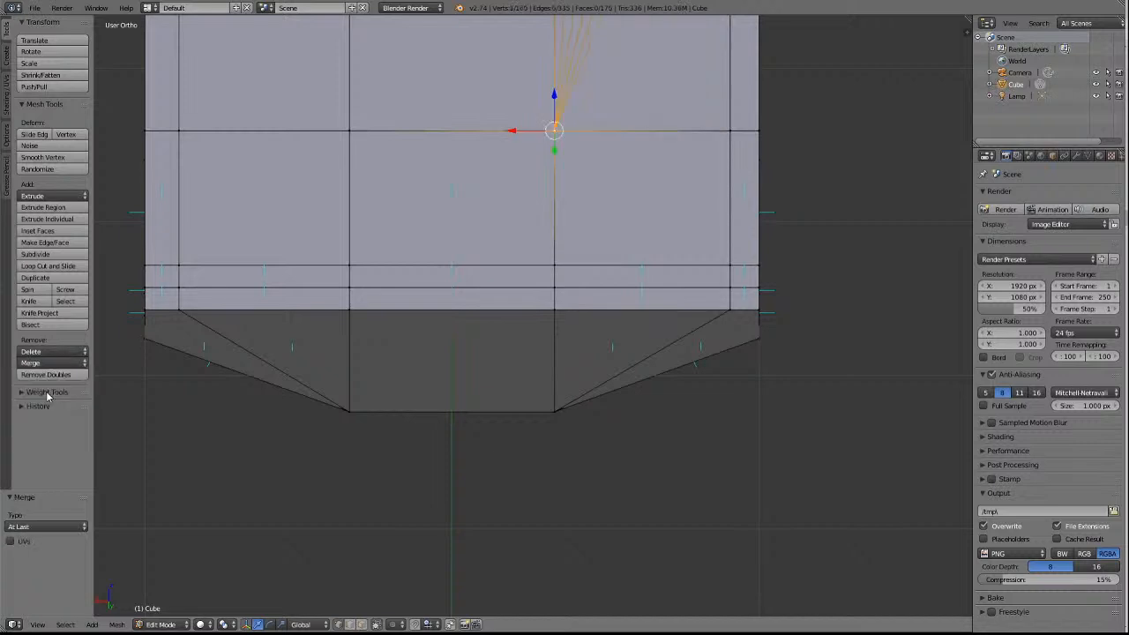
Merge the five loop-cut vertices on the crosswise edge just before the wagon's middle into its centre-panel vertex, using At Last.
key("a")
scroll(512, 355, "up", 6, "shift")
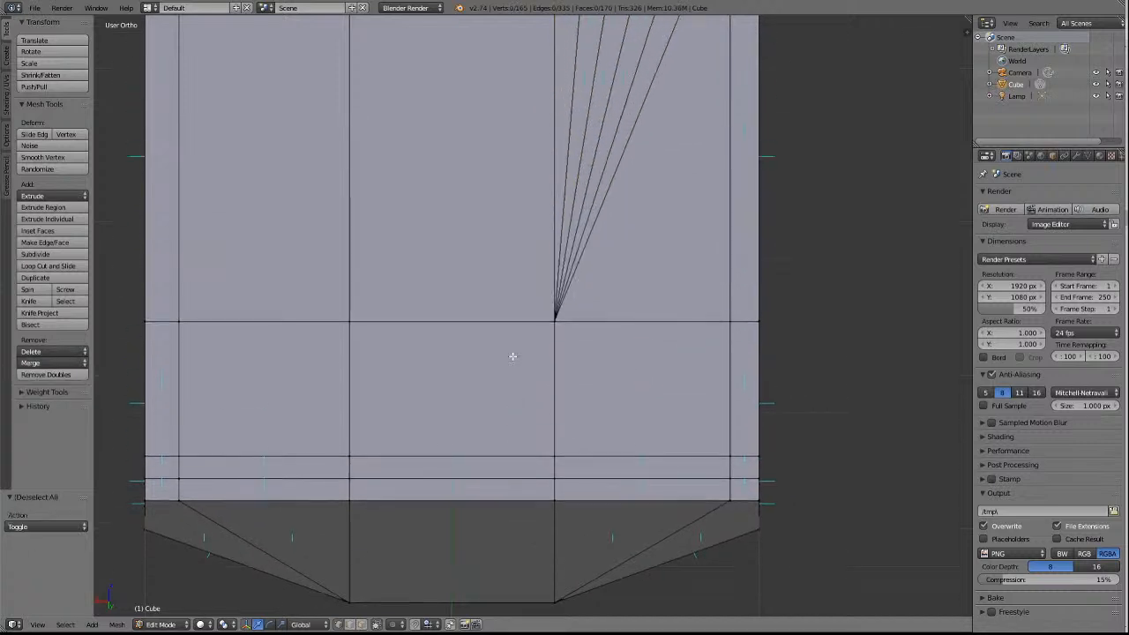
scroll(516, 348, "up", 4, "shift")
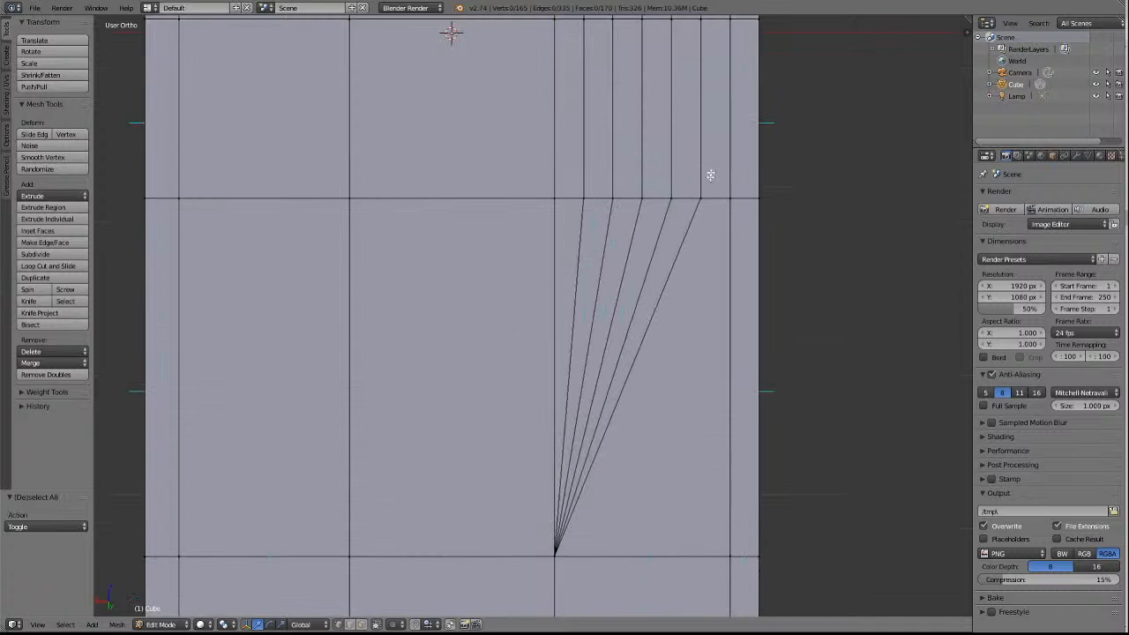
right_click(703, 196)
right_click(673, 199, "shift")
right_click(642, 199, "shift")
right_click(613, 198, "shift")
right_click(590, 201, "shift")
right_click(556, 197, "shift")
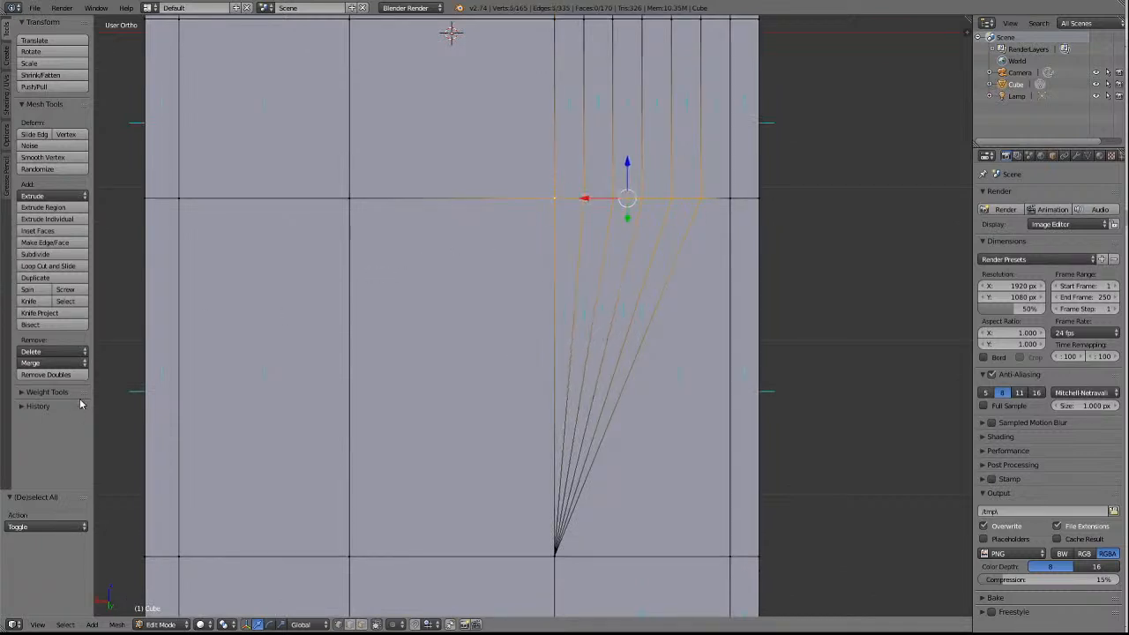
left_click(35, 364)
left_click(48, 393)
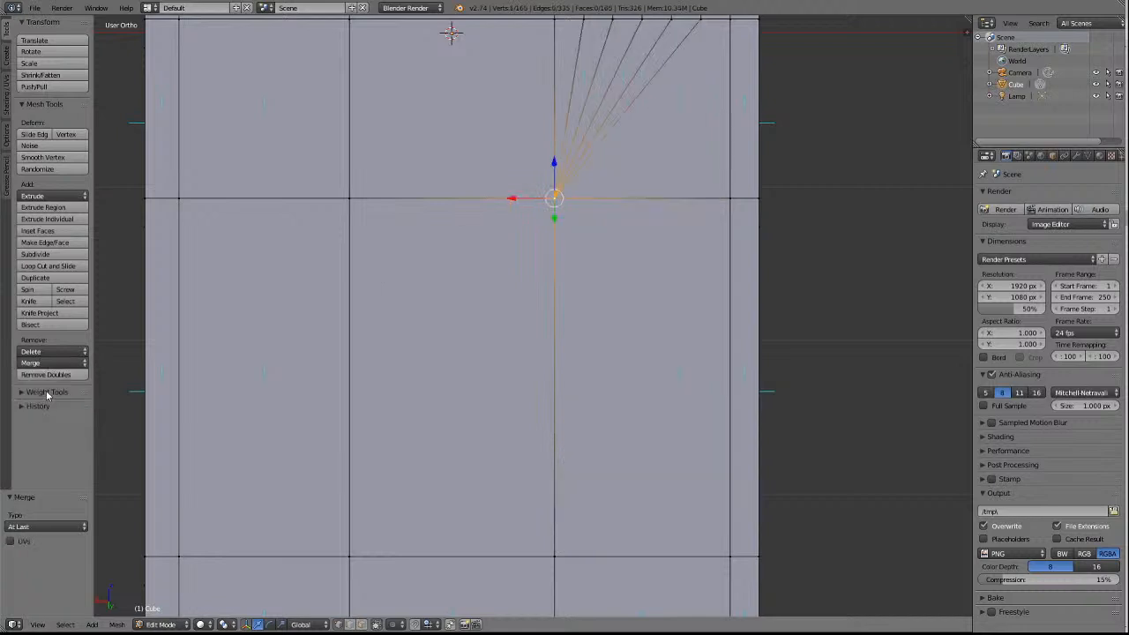
Merge the five loop-cut vertices on the middle crosswise edge, beside the 3D cursor, into its centre-panel vertex, using At Last.
key("a")
scroll(481, 412, "up", 6, "shift")
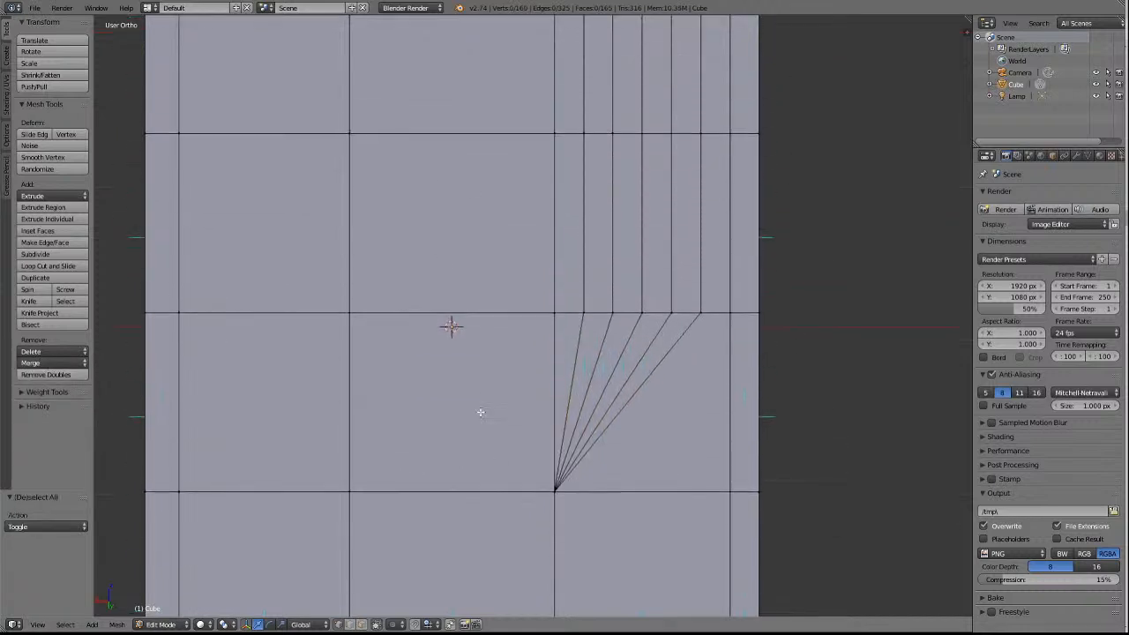
right_click(699, 315)
right_click(672, 314, "shift")
right_click(643, 314, "shift")
right_click(615, 313, "shift")
right_click(584, 314, "shift")
right_click(557, 315, "shift")
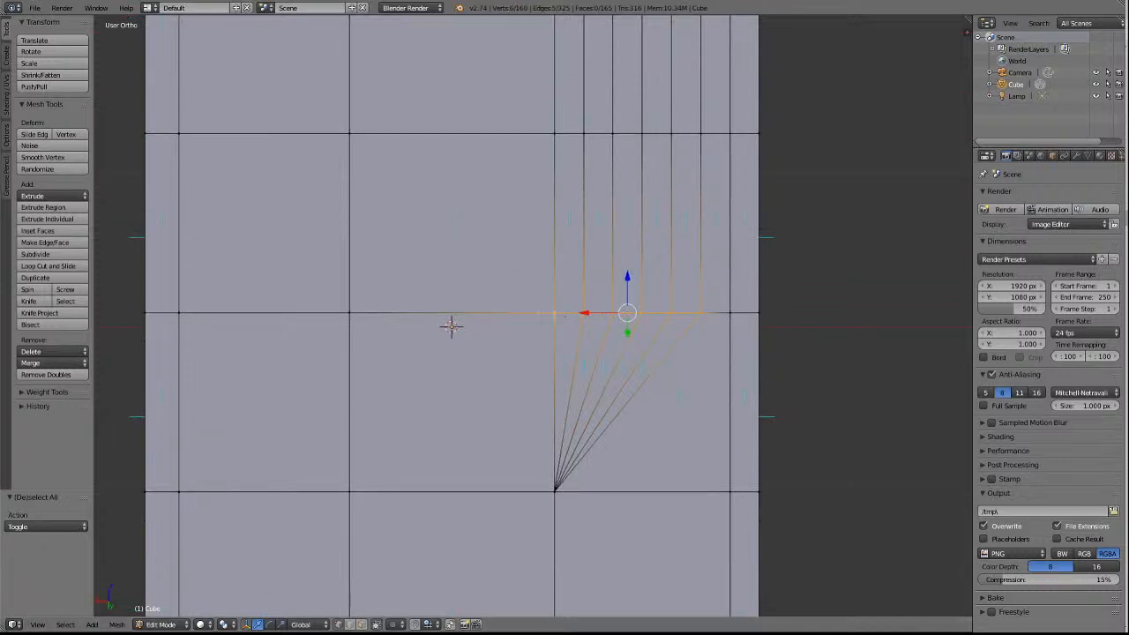
left_click(41, 371)
left_click(50, 391)
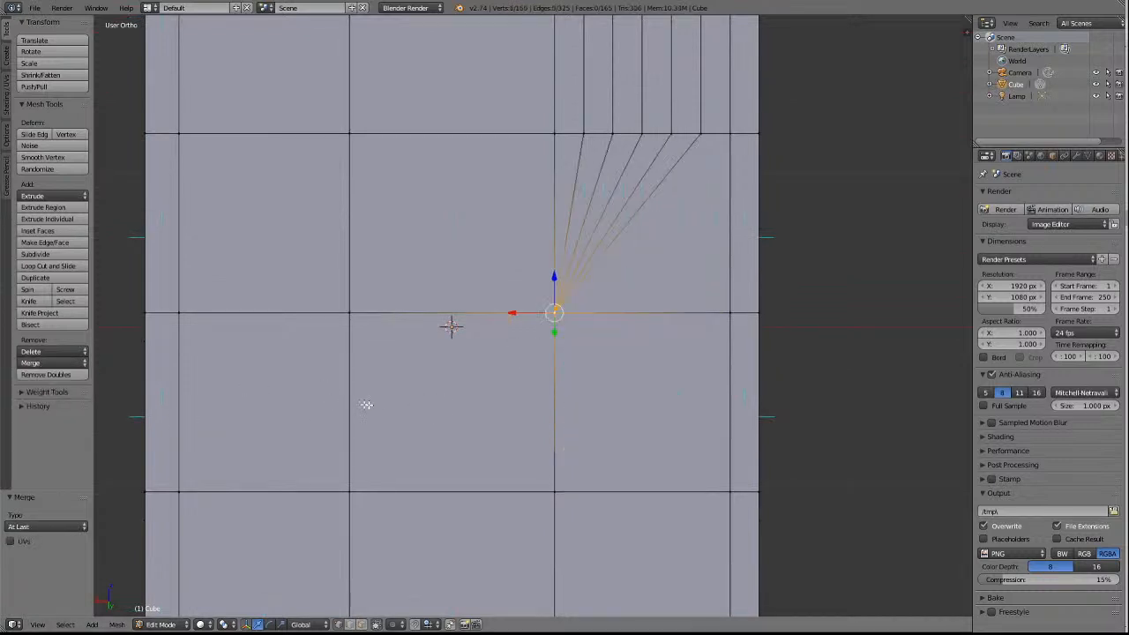
Merge the five loop-cut vertices on the crosswise edge just beyond the wagon's middle into its centre-panel vertex, using At Last.
scroll(542, 427, "up", 13, "shift")
right_click(706, 323)
right_click(680, 326, "shift")
right_click(642, 325, "shift")
right_click(612, 325, "shift")
right_click(583, 326, "shift")
right_click(555, 327, "shift")
left_click(40, 362)
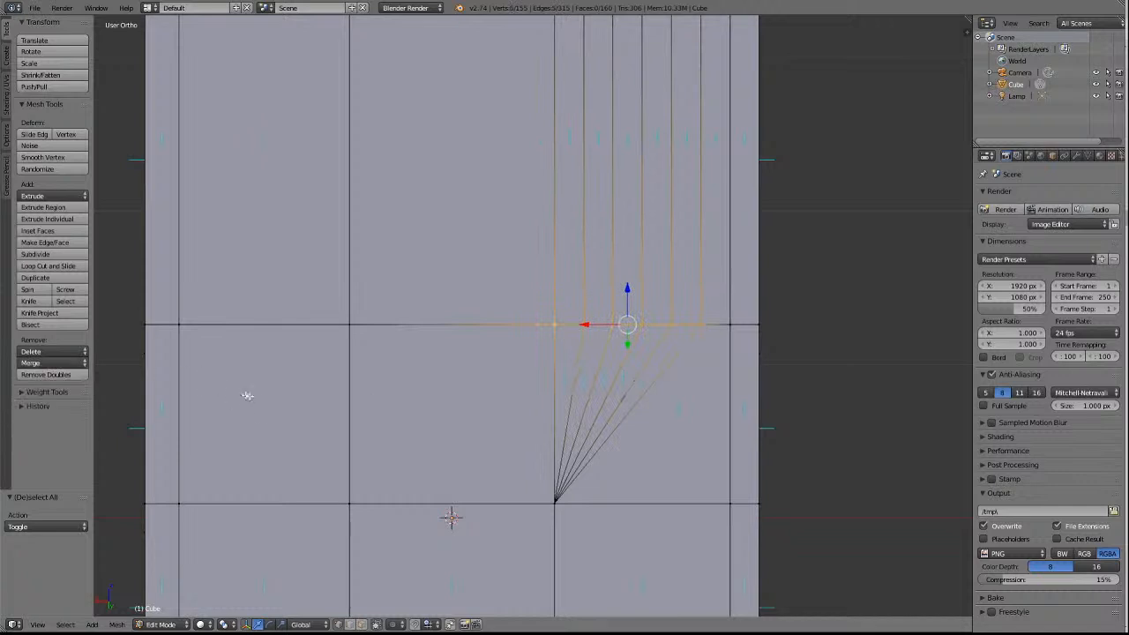
left_click(42, 362)
left_click(51, 395)
Merge the five loop-cut vertices on the third crosswise edge in from the far end into its centre-panel vertex, using At Last.
key("a")
scroll(592, 423, "up", 10, "shift")
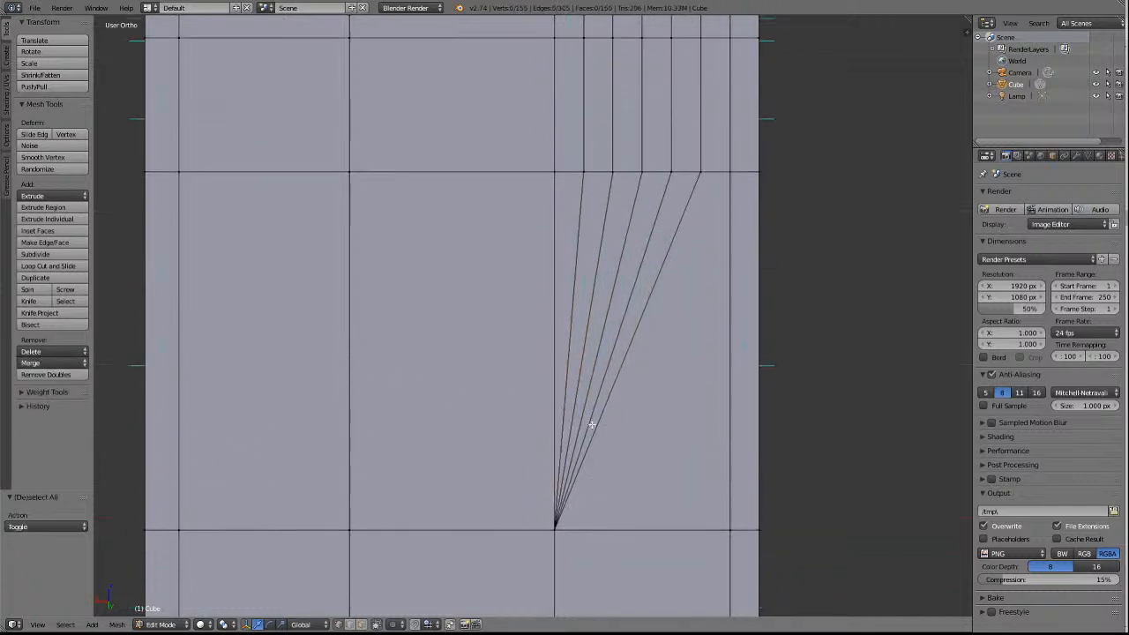
right_click(700, 246)
right_click(671, 246, "shift")
right_click(643, 246, "shift")
right_click(613, 246, "shift")
right_click(584, 246, "shift")
right_click(555, 247, "shift")
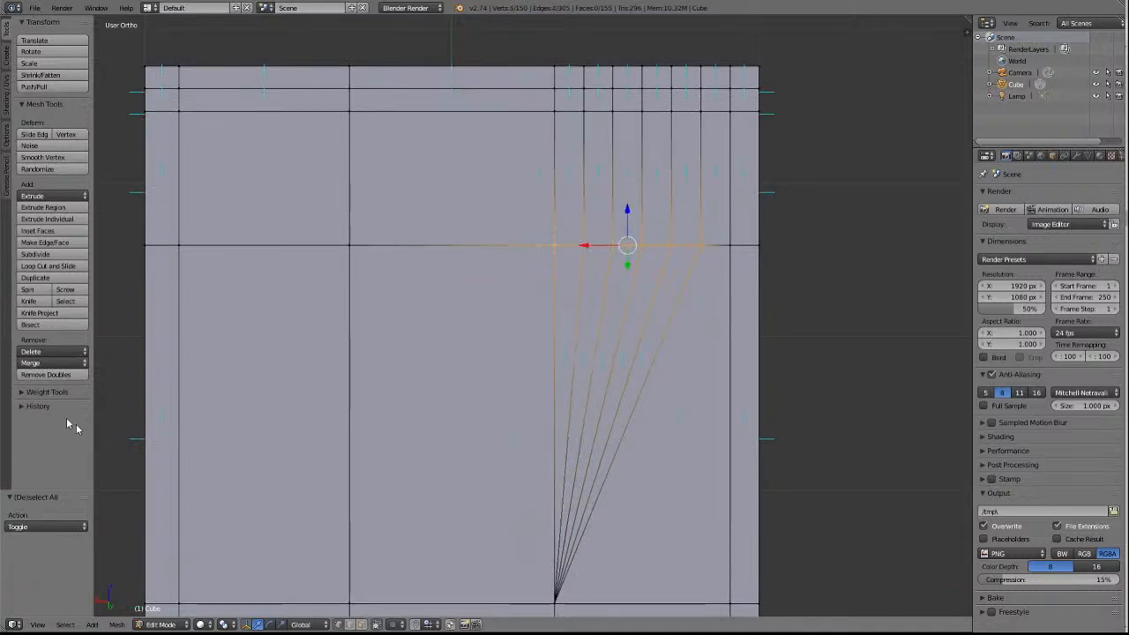
left_click(29, 363)
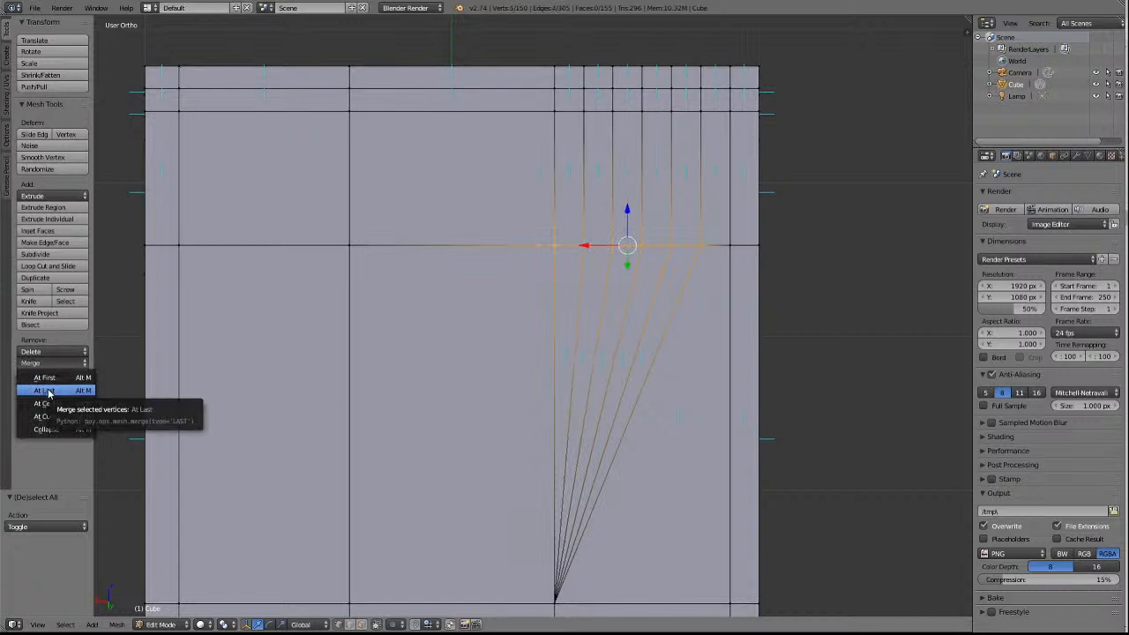
left_click(51, 397)
Merge the five loop-cut vertices on the second crosswise edge from the far end into its centre-panel vertex, using At Last.
key("a")
right_click(701, 111)
right_click(672, 111, "shift")
right_click(643, 111, "shift")
right_click(613, 111, "shift")
right_click(583, 111, "shift")
right_click(554, 111, "shift")
left_click(46, 363)
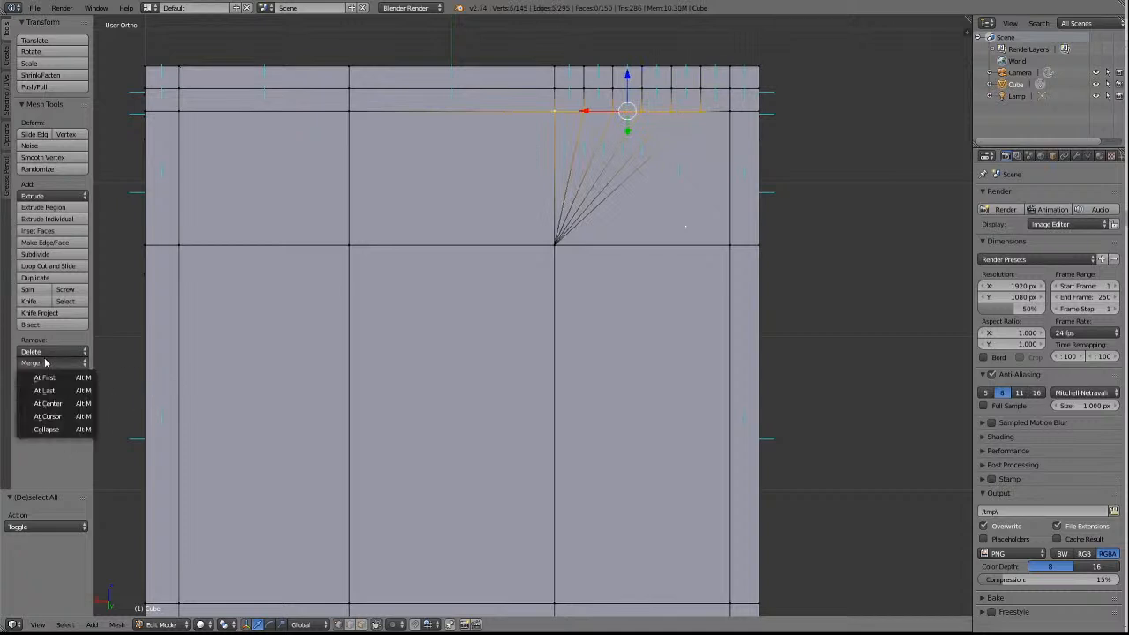
left_click(44, 390)
Merge the five loop-cut vertices on the crosswise edge next to the far end into its centre-panel vertex, using At Last.
key("a")
right_click(701, 89)
right_click(671, 88, "shift")
right_click(642, 89, "shift")
right_click(614, 89, "shift")
right_click(584, 89, "shift")
right_click(553, 89, "shift")
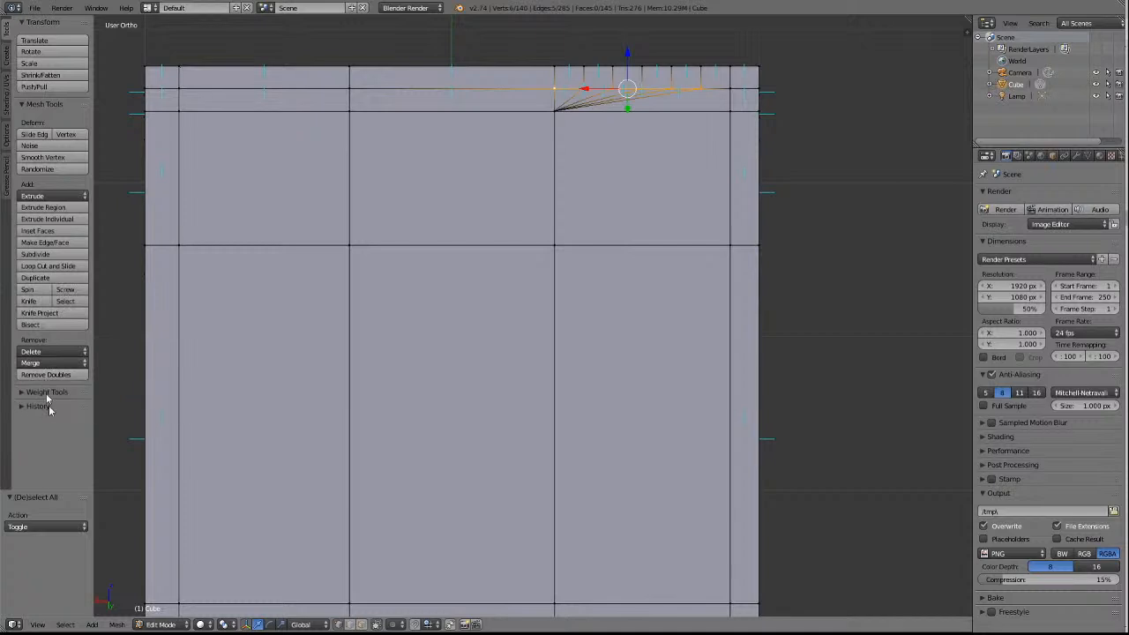
left_click(68, 363)
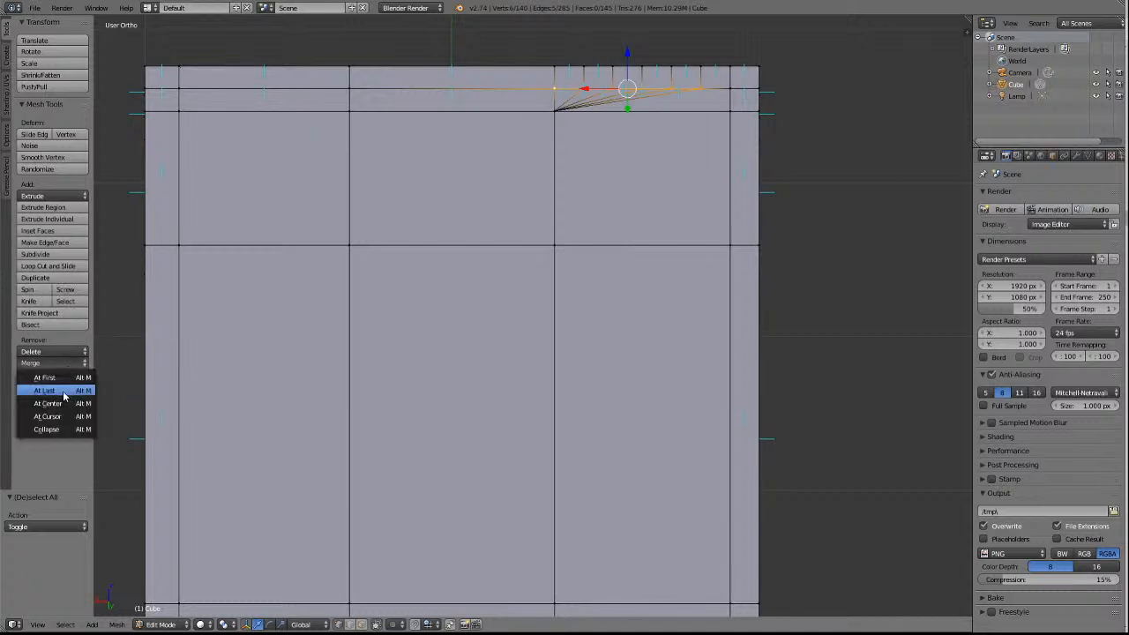
left_click(66, 391)
Merge the five loop-cut vertices on the far end's outermost edge into the centre-panel corner with At Last, and clear the selection.
key("a")
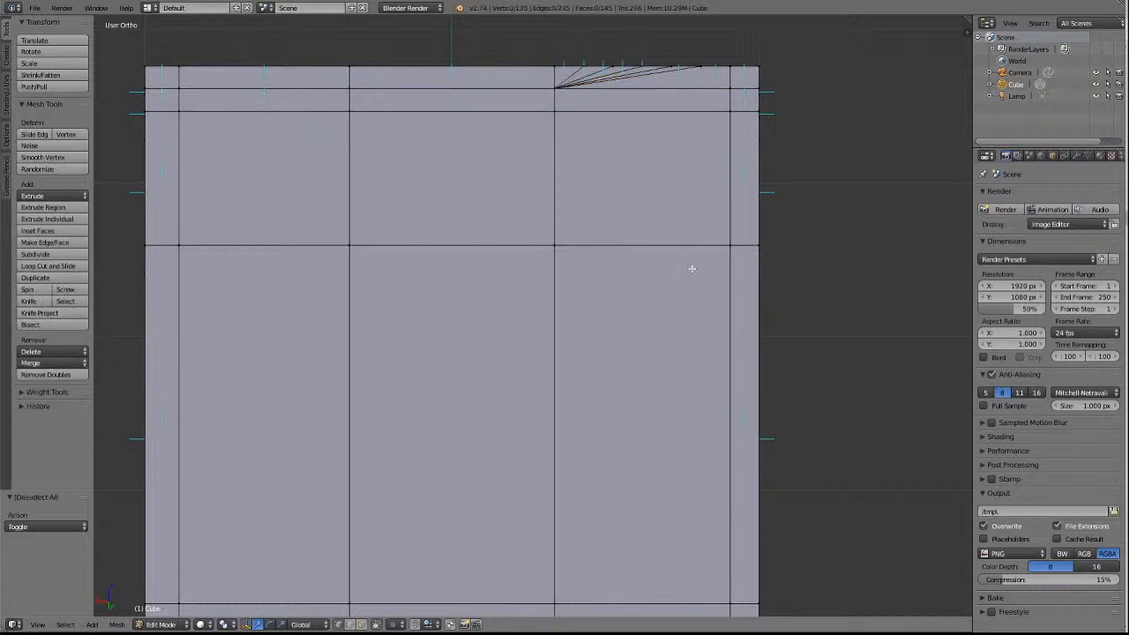
right_click(706, 68)
right_click(673, 66, "shift")
right_click(646, 66, "shift")
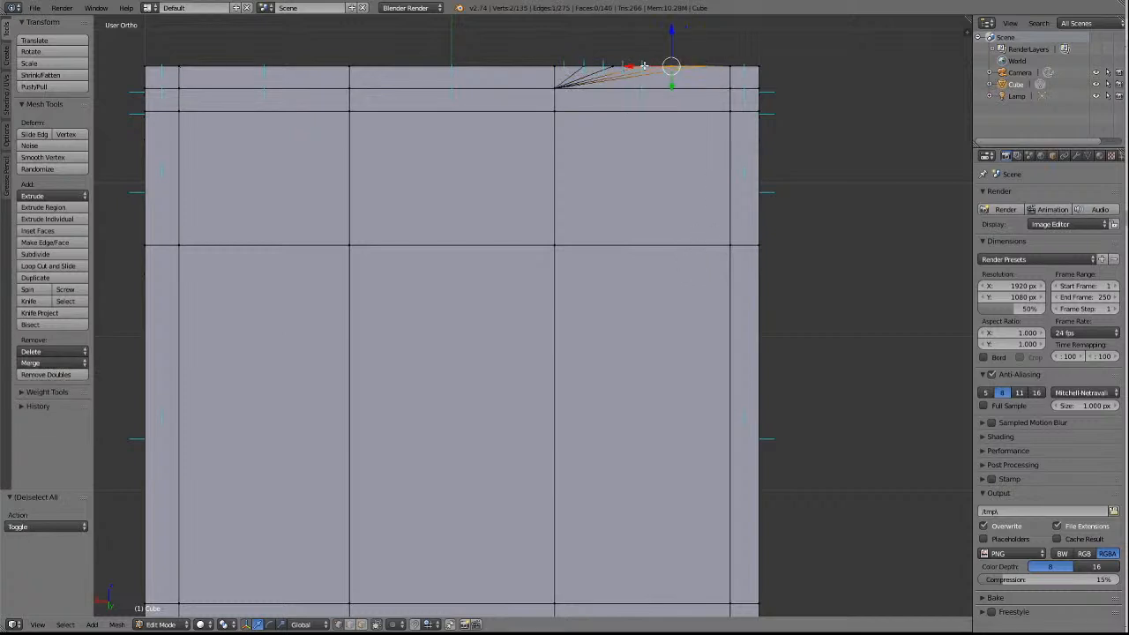
right_click(614, 66, "shift")
right_click(585, 67, "shift")
right_click(556, 66, "shift")
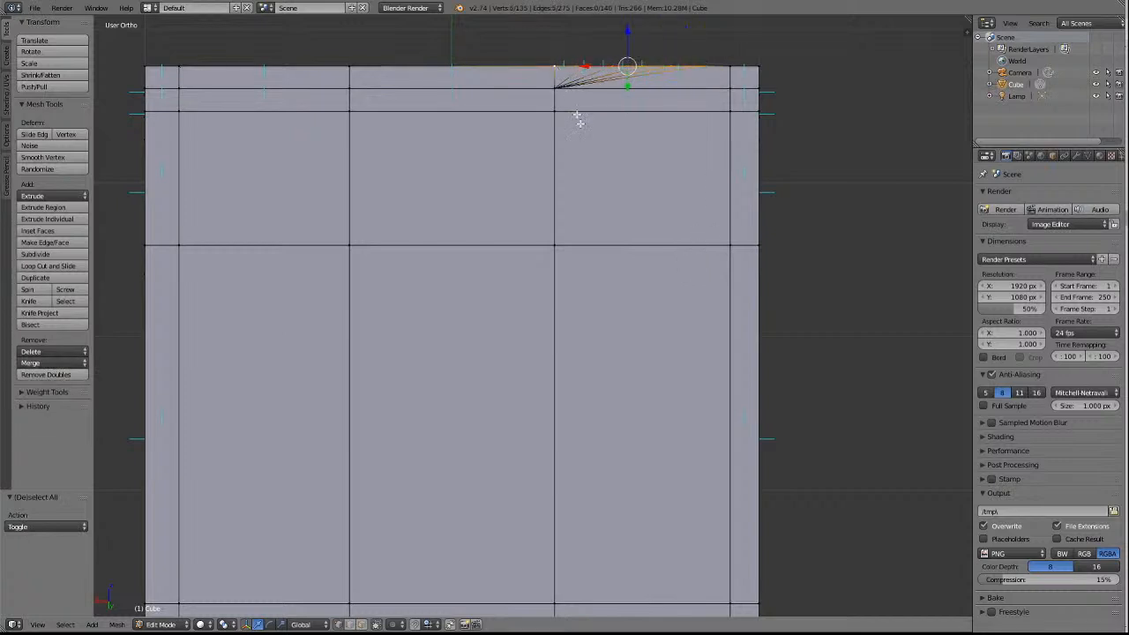
left_click(52, 363)
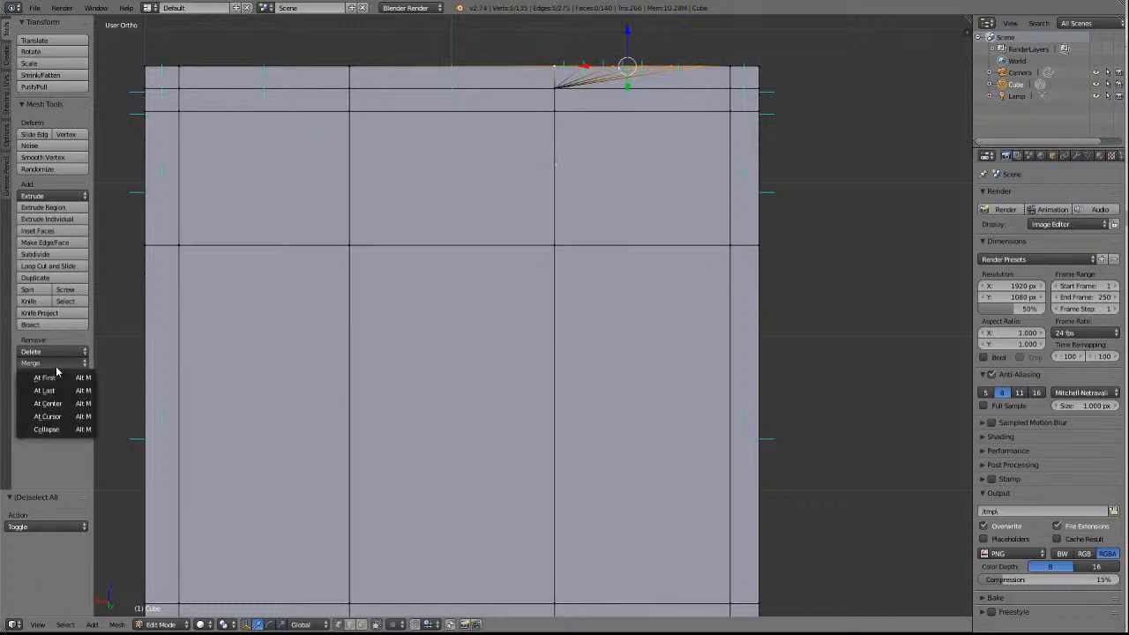
left_click(55, 391)
key("a")
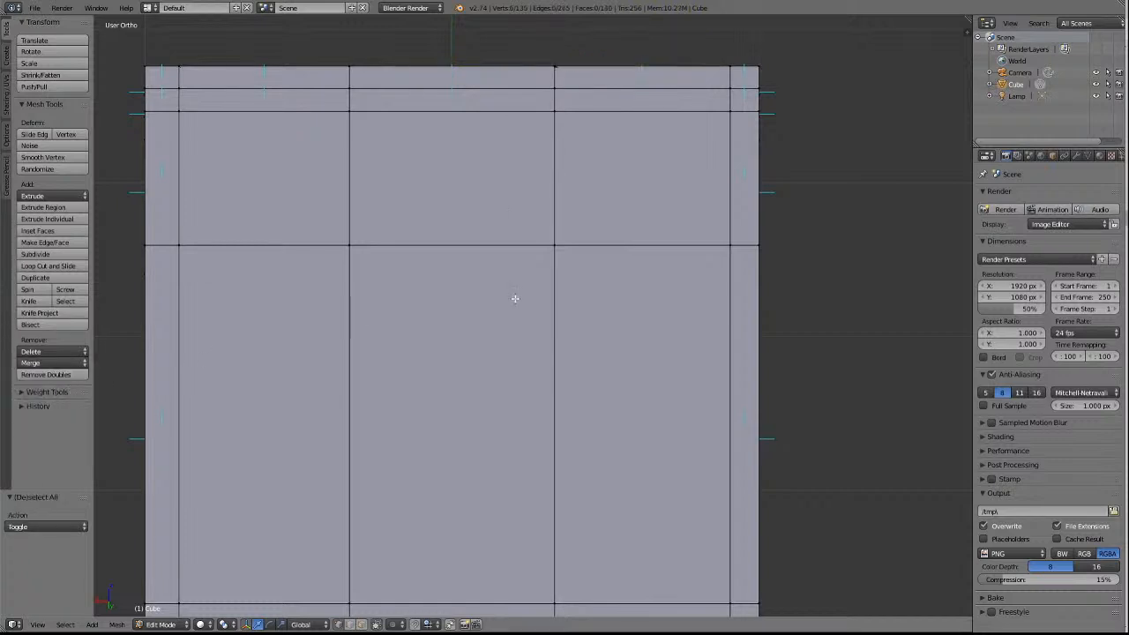
Merge the fan of surplus loop-cut vertices on the end's lower sloped edge into the centre panel's lower corner, using At Last.
middle_click_drag(515, 300, 515, 299)
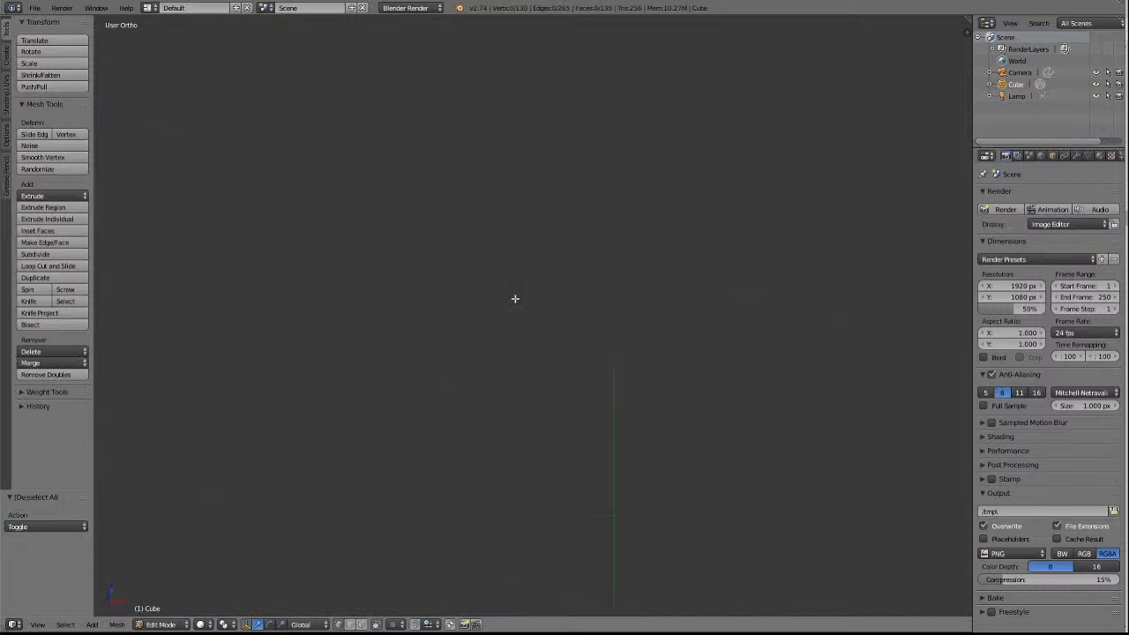
scroll(625, 488, "down", 17)
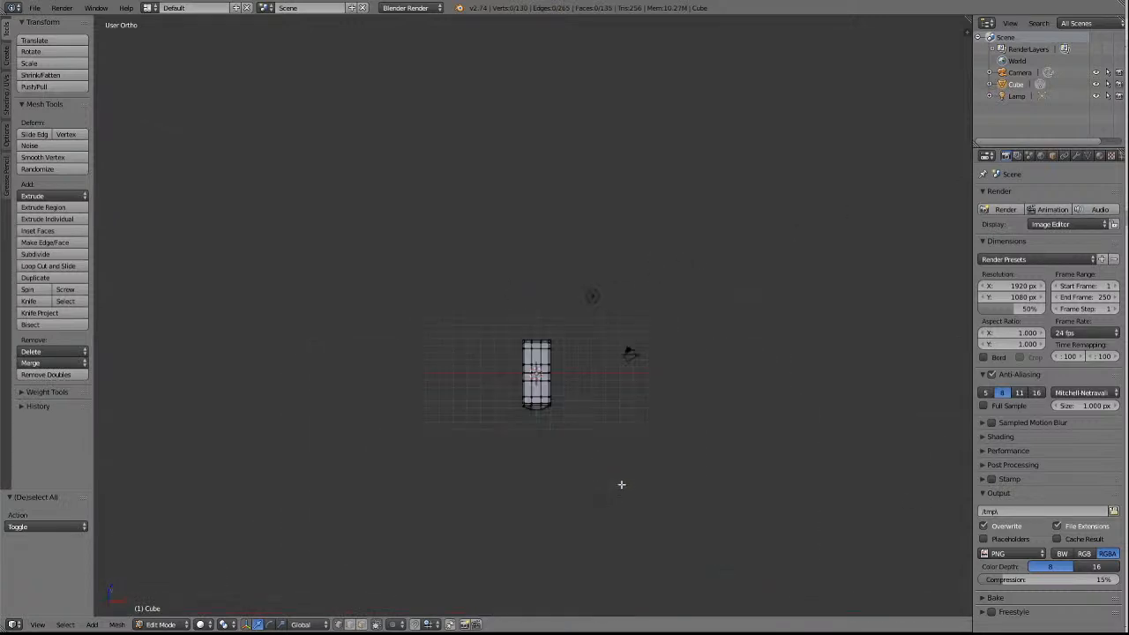
scroll(621, 485, "up", 6)
middle_click_drag(630, 474, 629, 474)
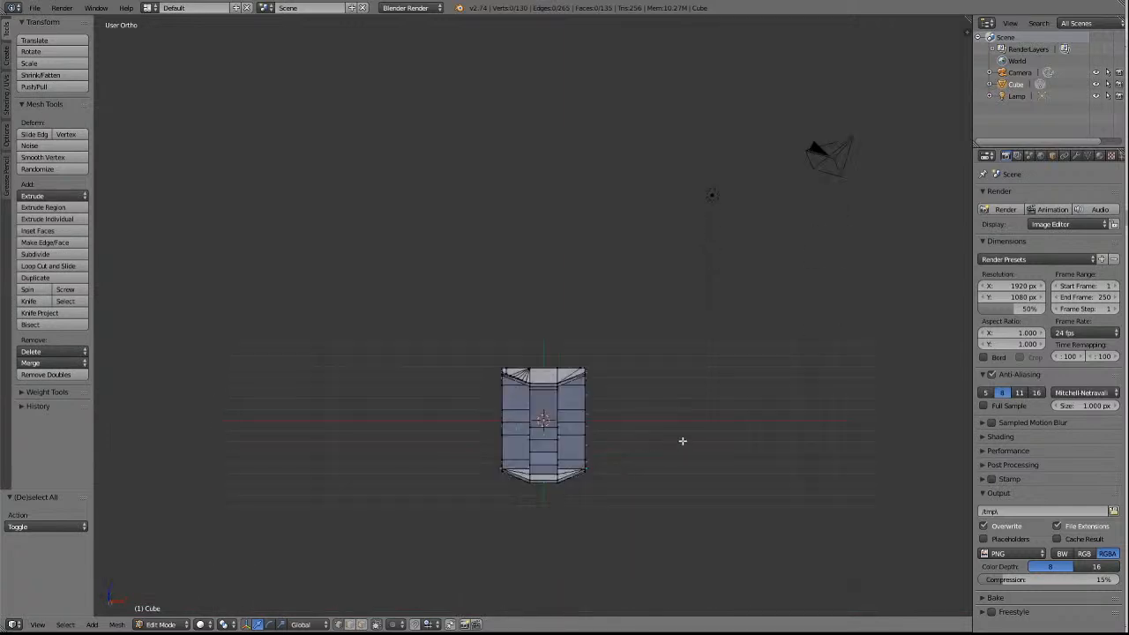
scroll(682, 441, "up", 5)
scroll(691, 469, "up", 2)
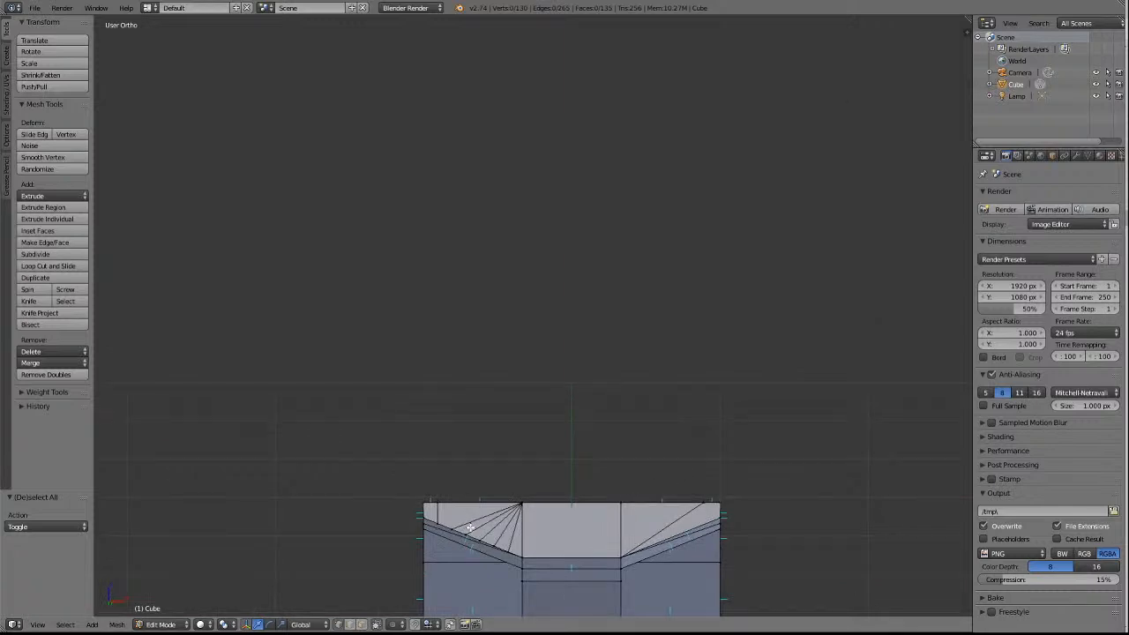
right_click(438, 523)
key("shift+v")
right_click(507, 545, "shift")
right_click(523, 552, "shift")
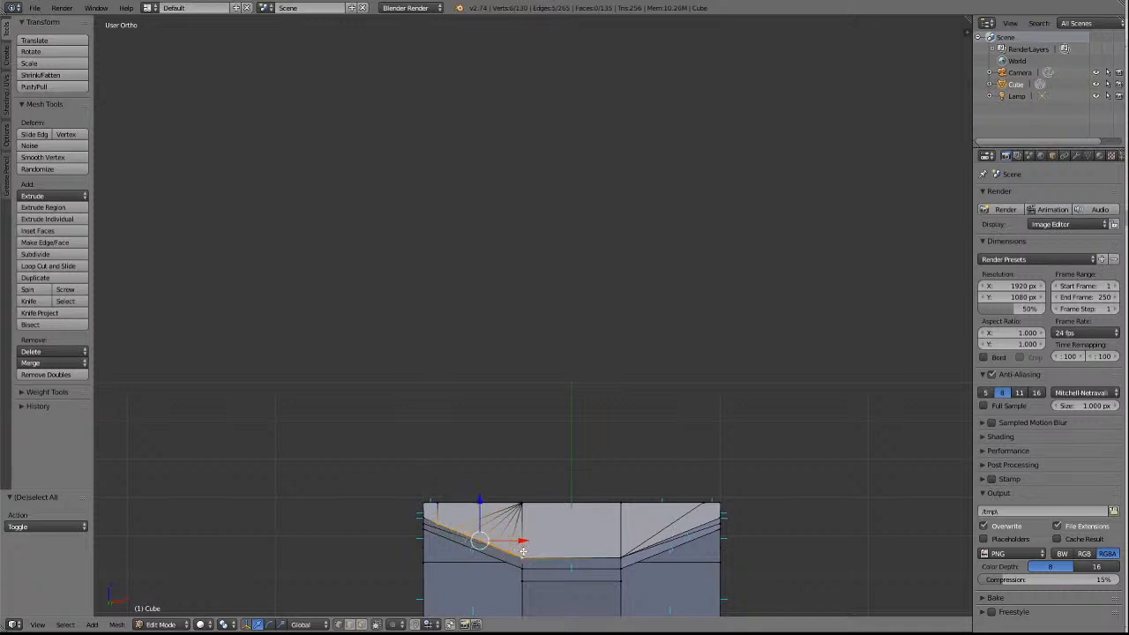
left_click(44, 362)
left_click(55, 391)
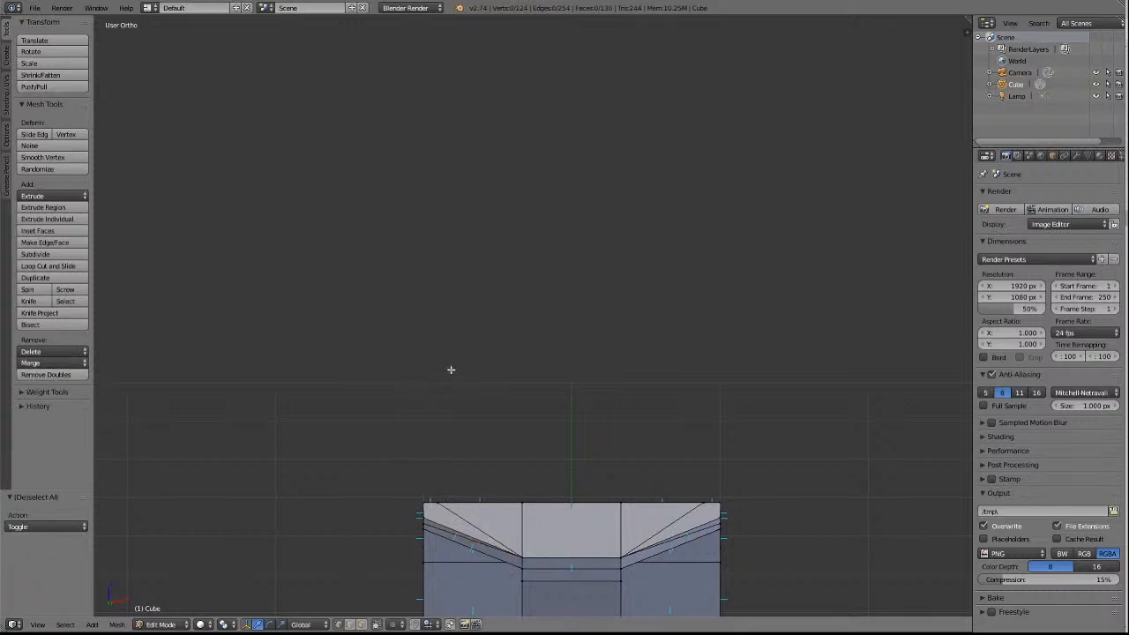
Examine the wagon floor's underside, deck, long sides and sloped ends from several angles.
key("KP_4")
key("KP_4")
key("KP_6")
key("KP_6")
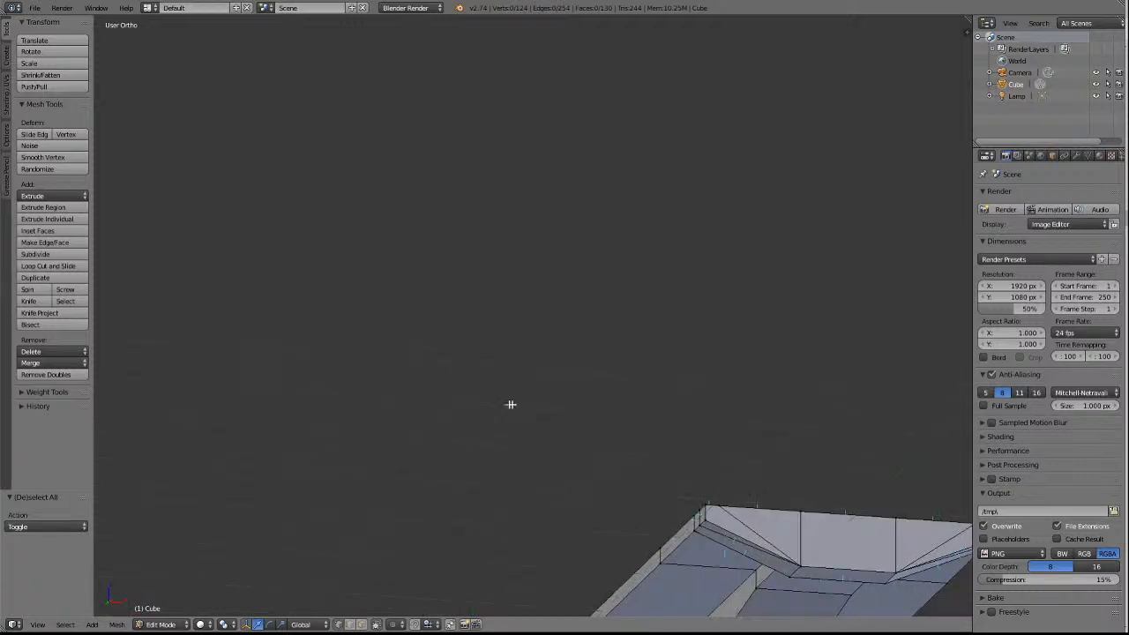
scroll(561, 429, "down", 5)
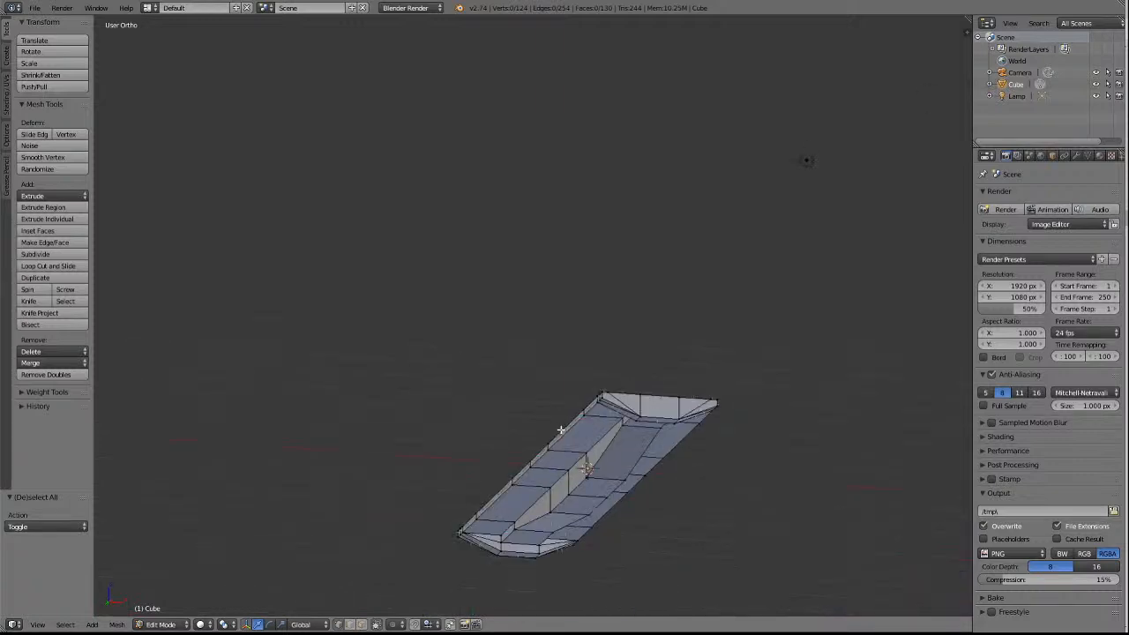
key("KP_8")
key("KP_8")
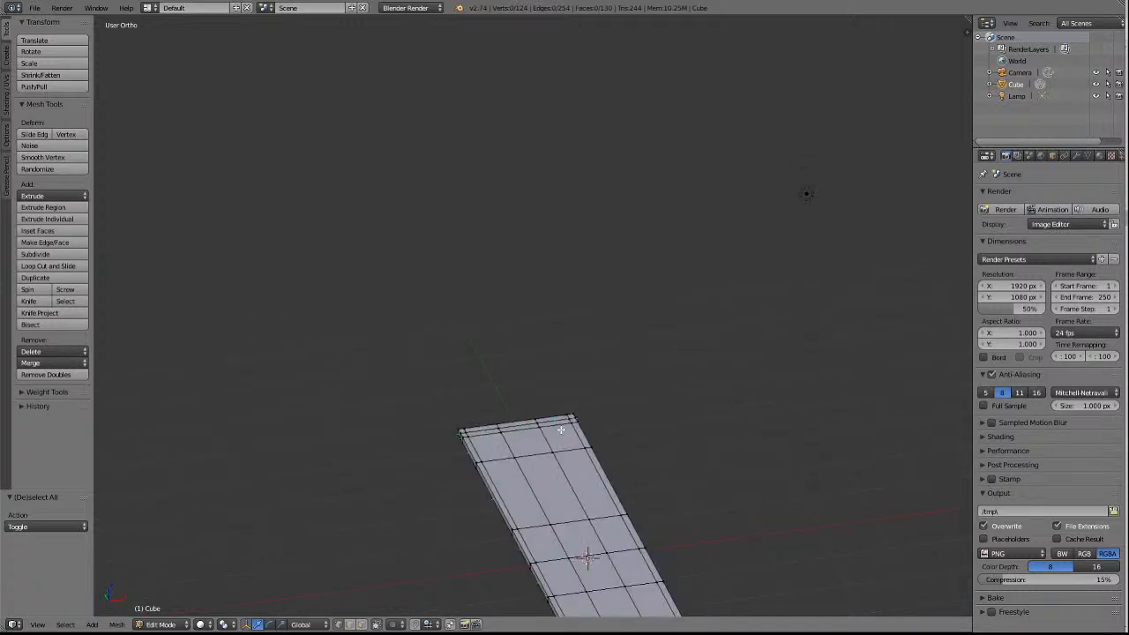
key("KP_4")
key("KP_4")
key("KP_4")
key("KP_4")
key("KP_4")
key("KP_4")
key("KP_4")
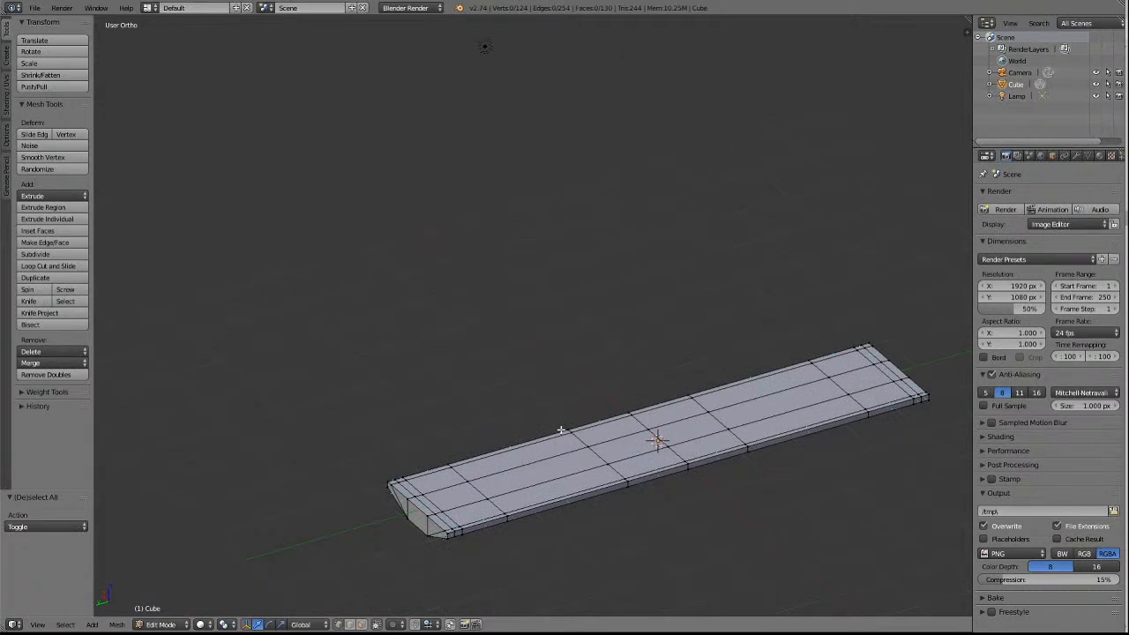
scroll(588, 423, "down", 11, "shift")
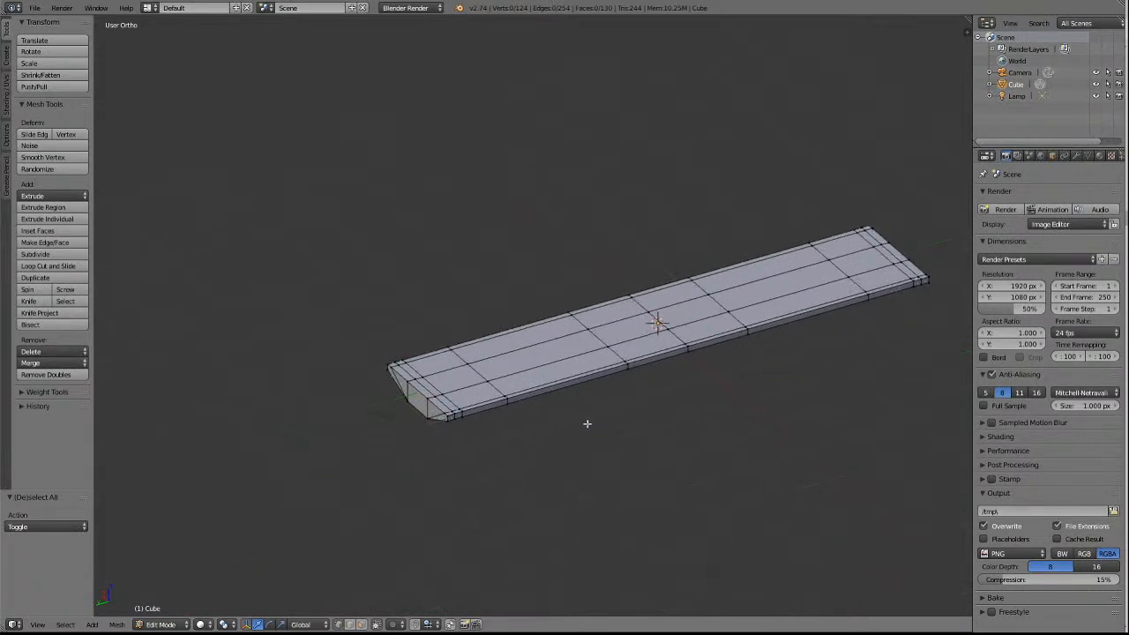
scroll(596, 426, "up", 5)
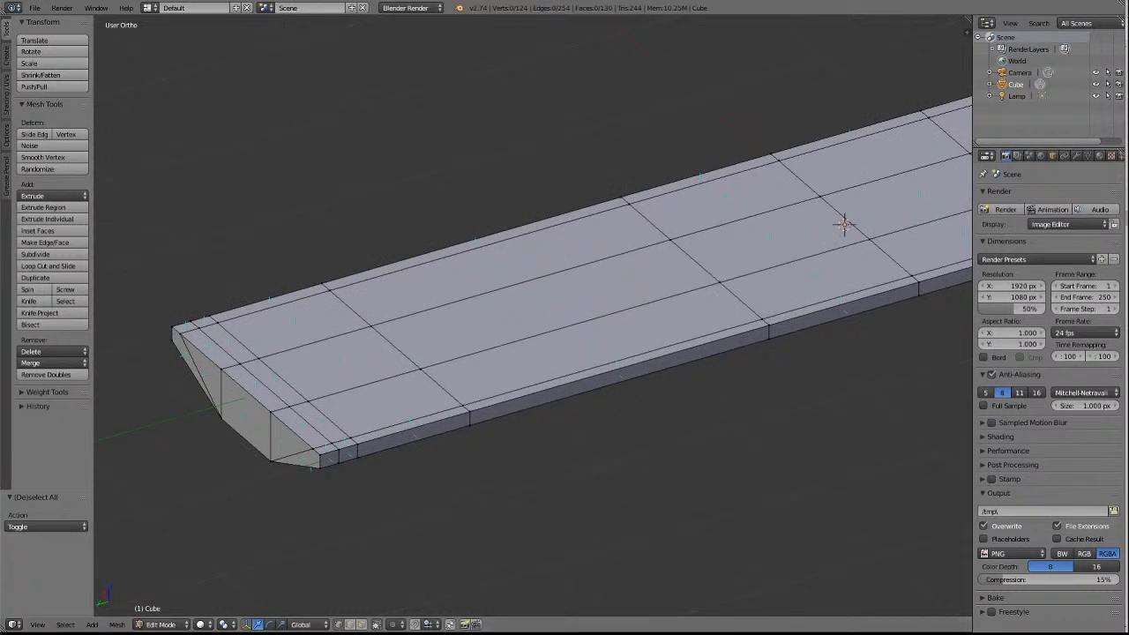
Delete only the eight narrow top and side faces along four long edge sections, two per side flanking the middle, using Only Faces.
left_click(362, 625)
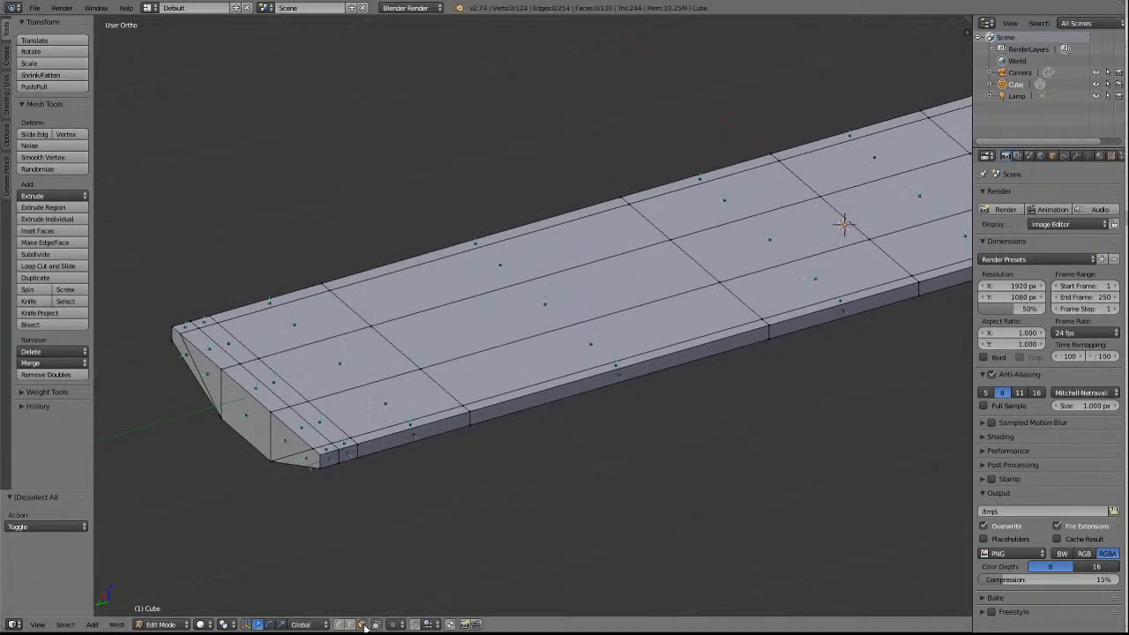
right_click(626, 373)
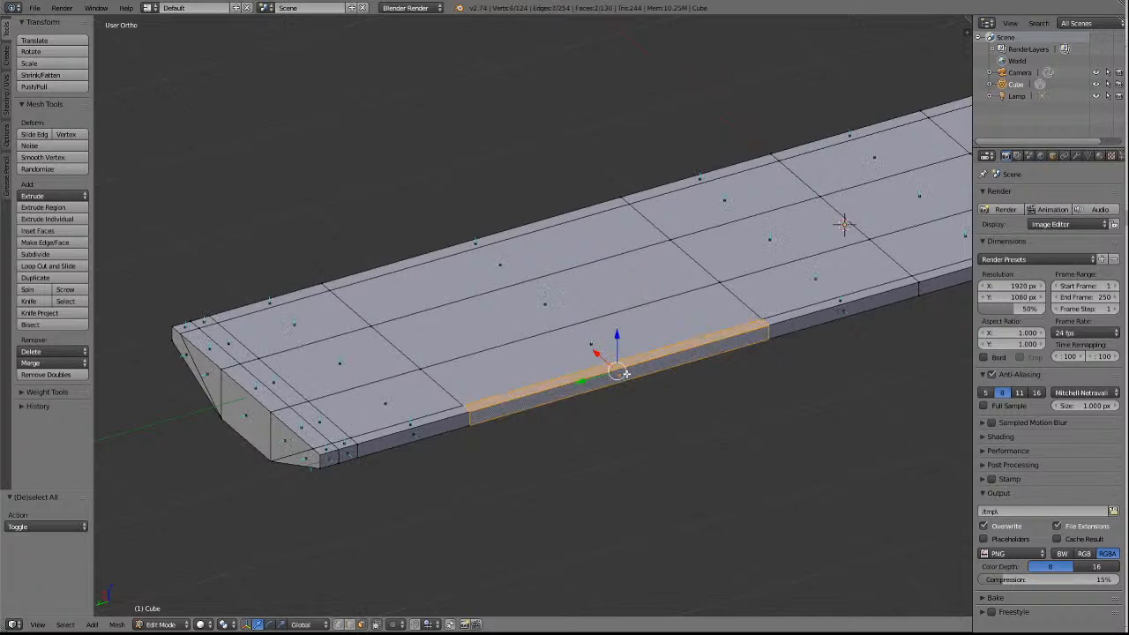
key("KP_2")
key("KP_2")
key("KP_2")
key("KP_2")
key("KP_2")
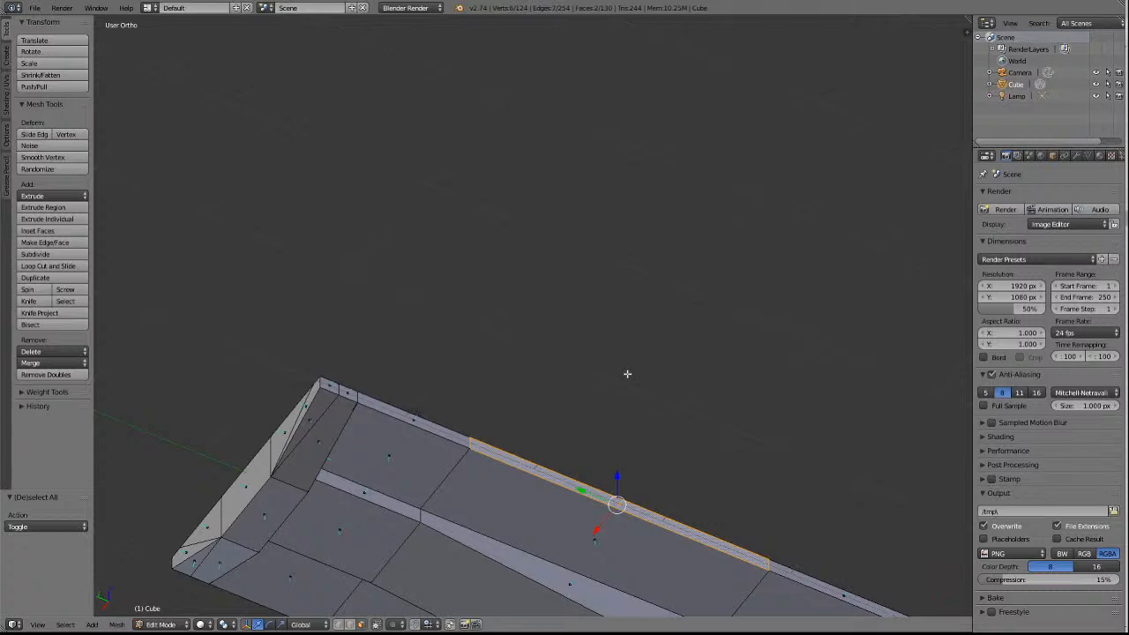
key("KP_8")
key("KP_8")
key("KP_8")
key("KP_8")
key("KP_8")
key("KP_8")
key("KP_8")
key("KP_8")
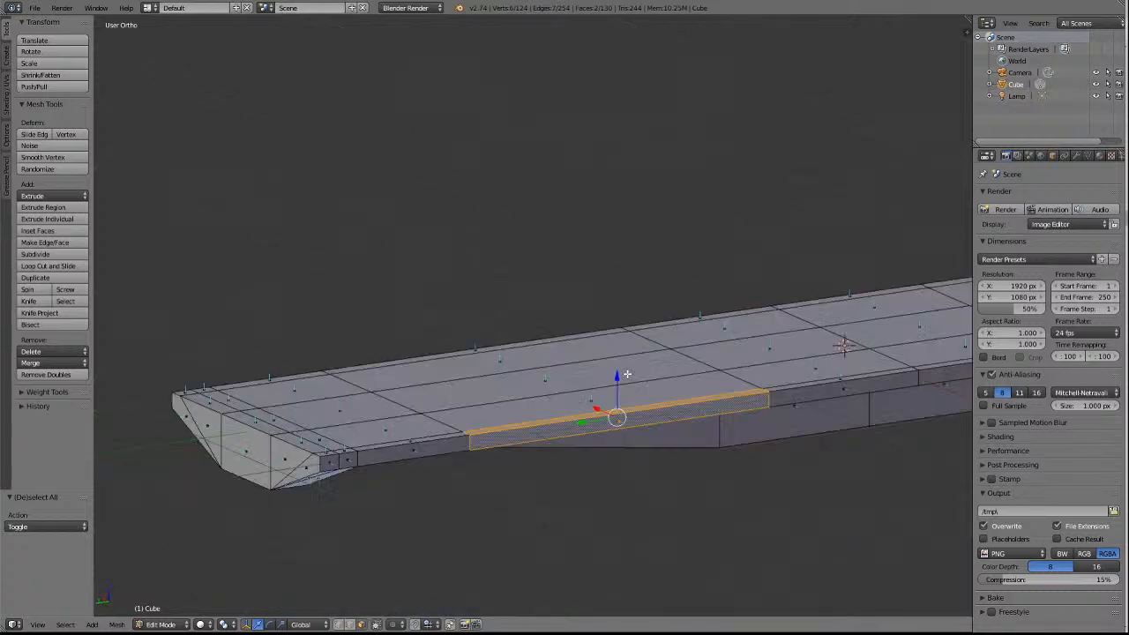
scroll(706, 338, "up", 3)
scroll(697, 338, "down", 8)
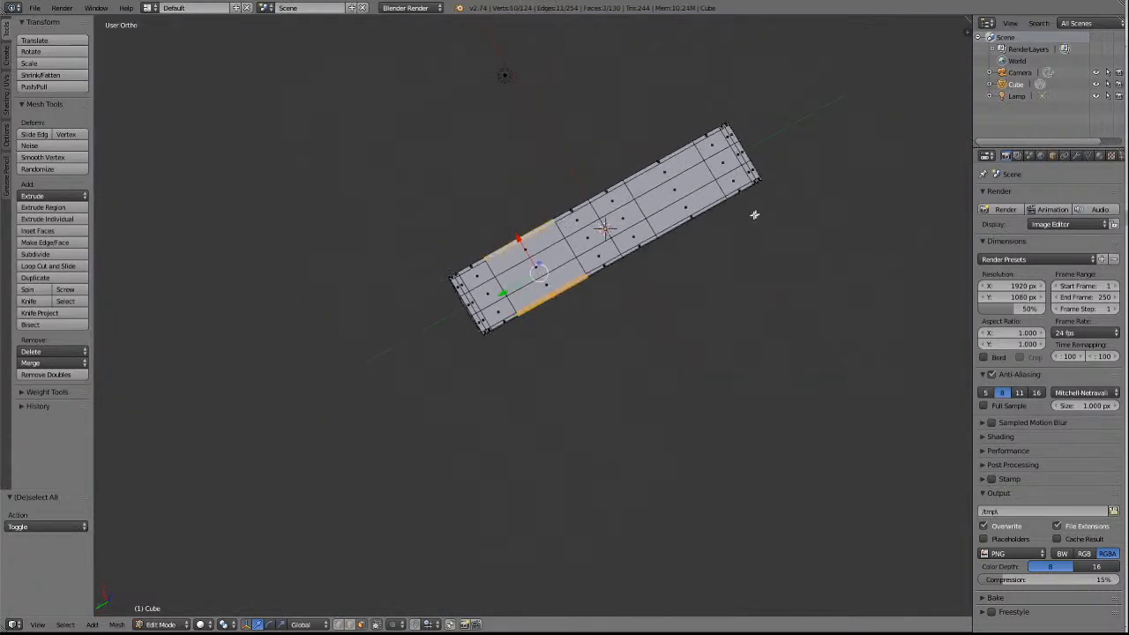
right_click(698, 213, "shift")
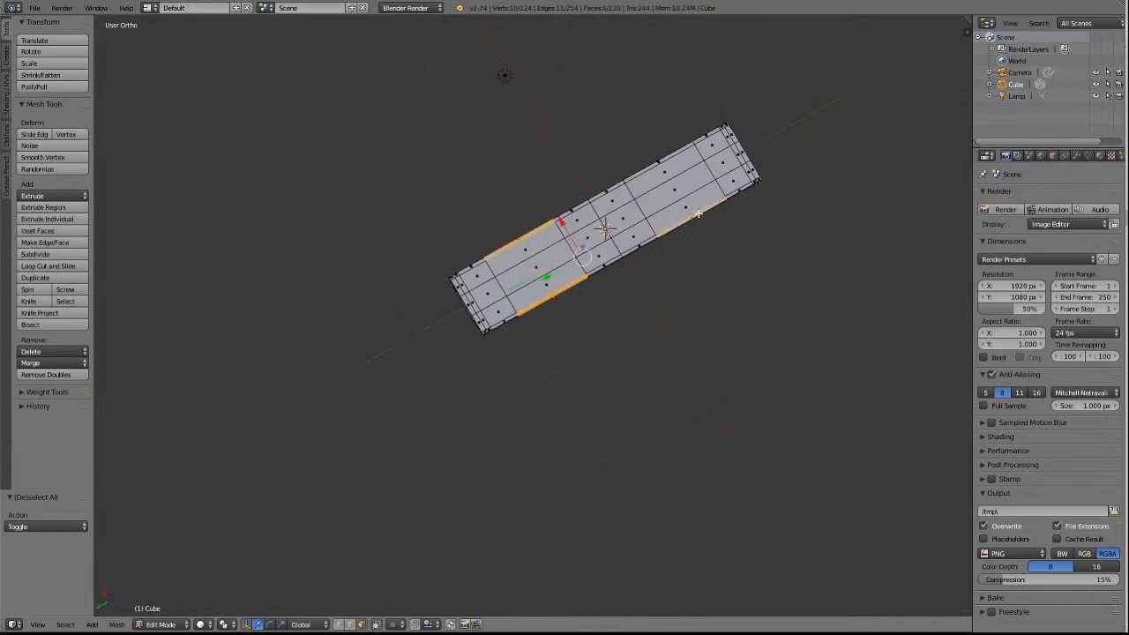
right_click(664, 158, "shift")
middle_click_drag(632, 93, 756, 374)
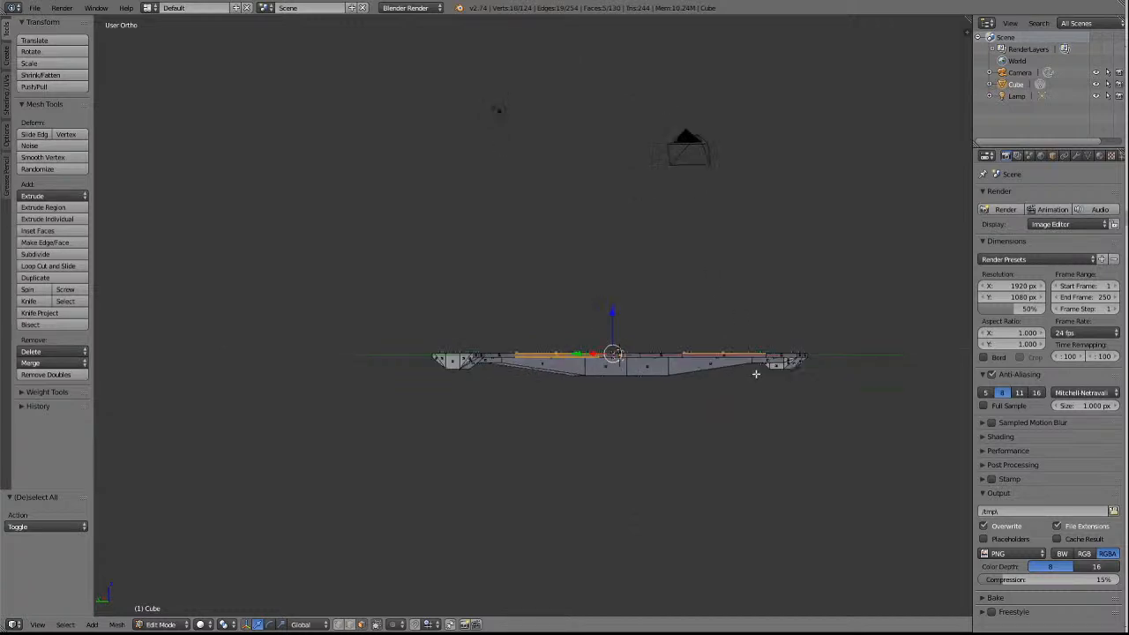
scroll(756, 374, "up", 6)
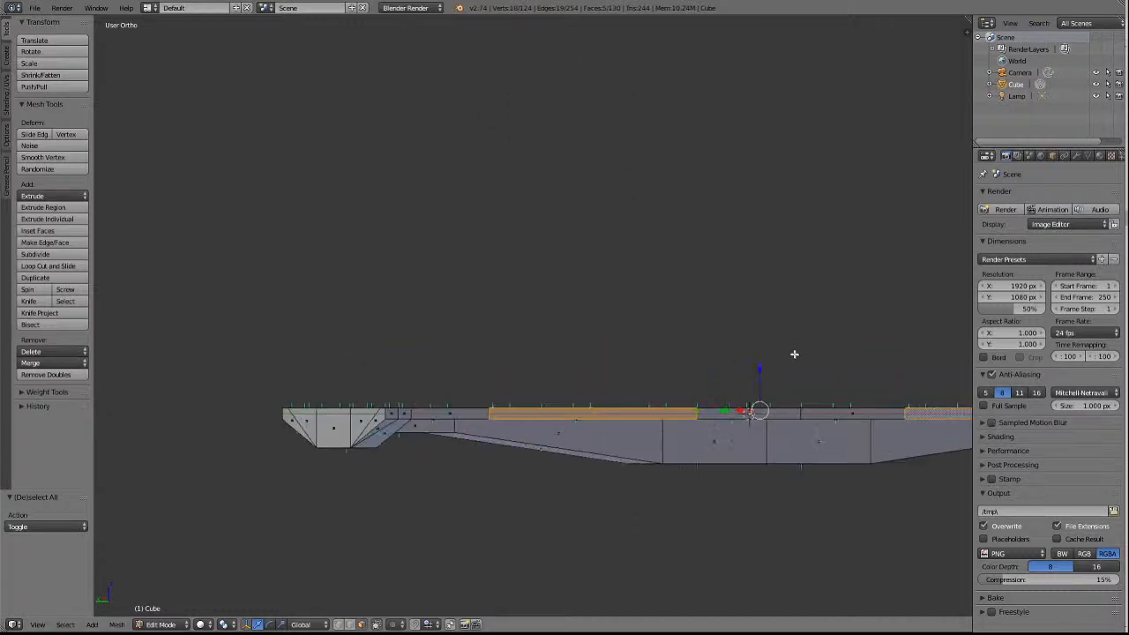
scroll(794, 354, "down", 4)
key("KP_4")
key("KP_4")
key("KP_4")
key("KP_4")
key("KP_4")
key("KP_4")
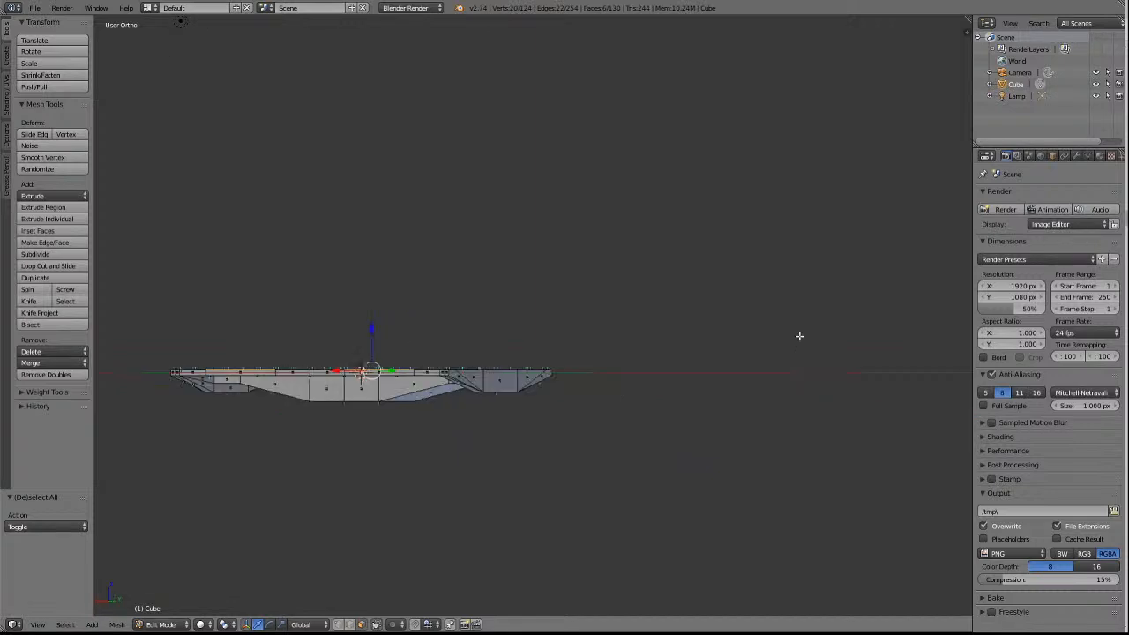
key("KP_8")
key("KP_8")
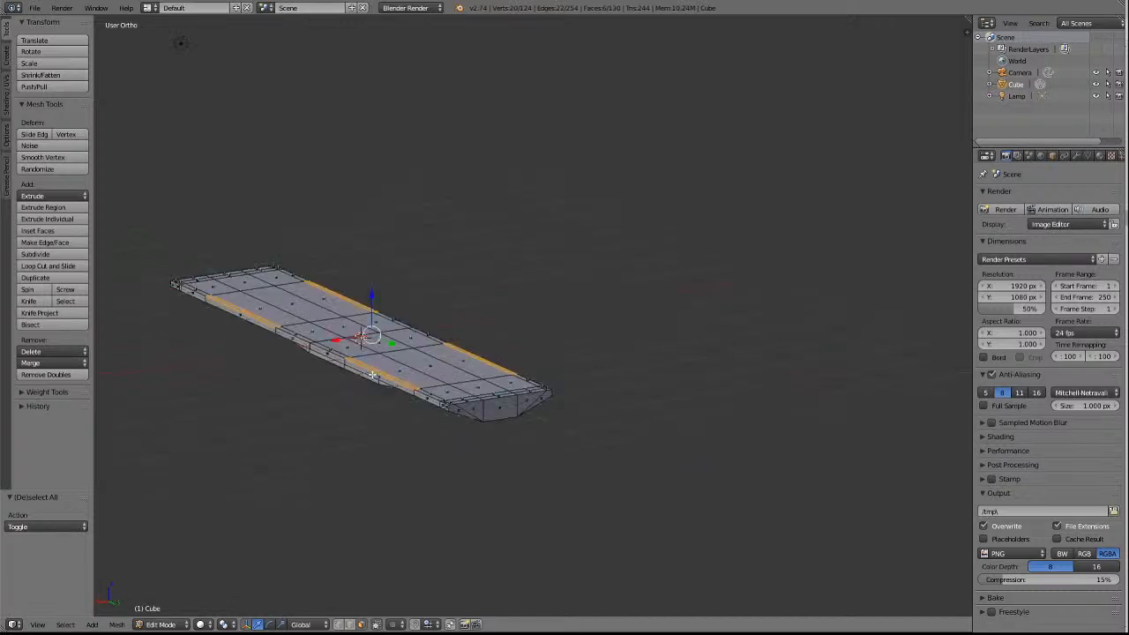
right_click(257, 320, "shift")
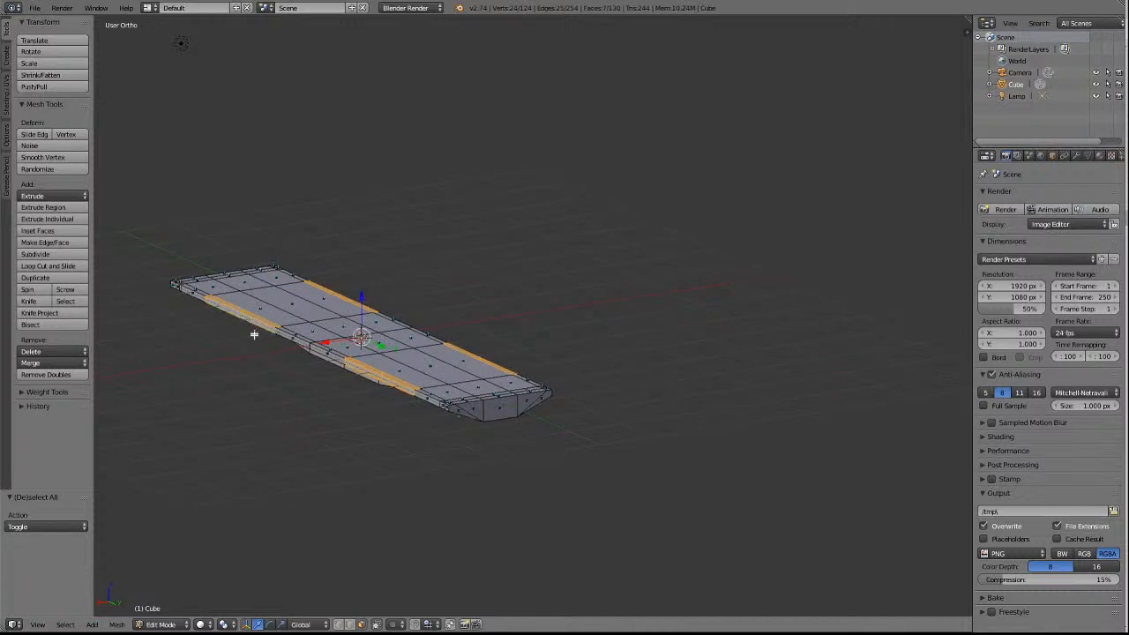
key("KP_4")
key("KP_4")
key("KP_4")
key("KP_4")
key("KP_4")
key("KP_4")
key("KP_4")
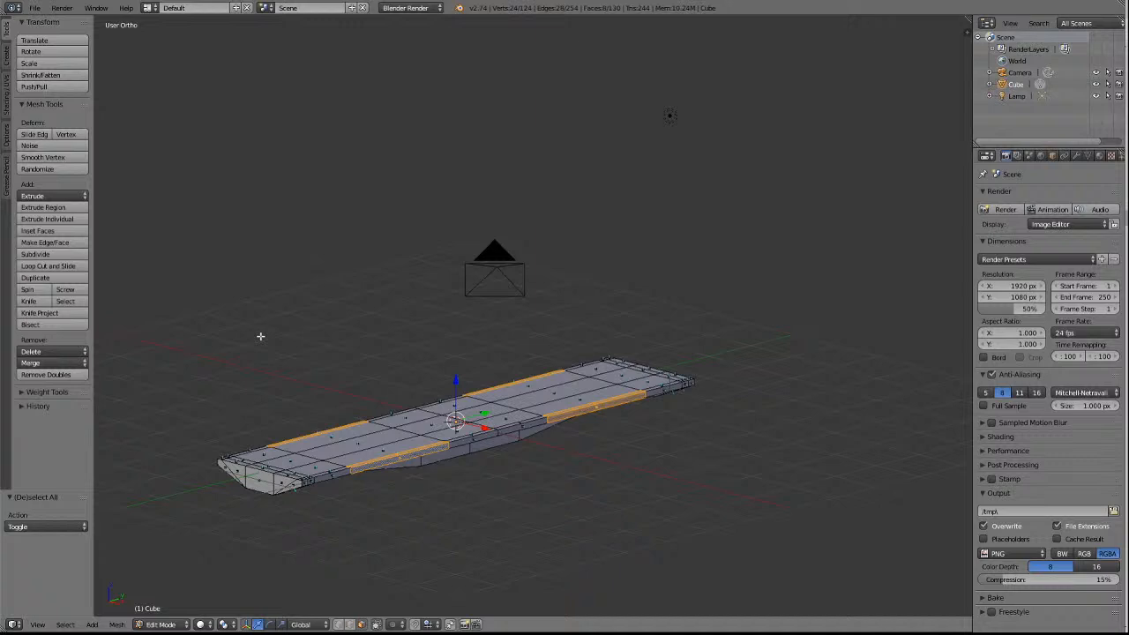
key("x")
left_click(260, 337)
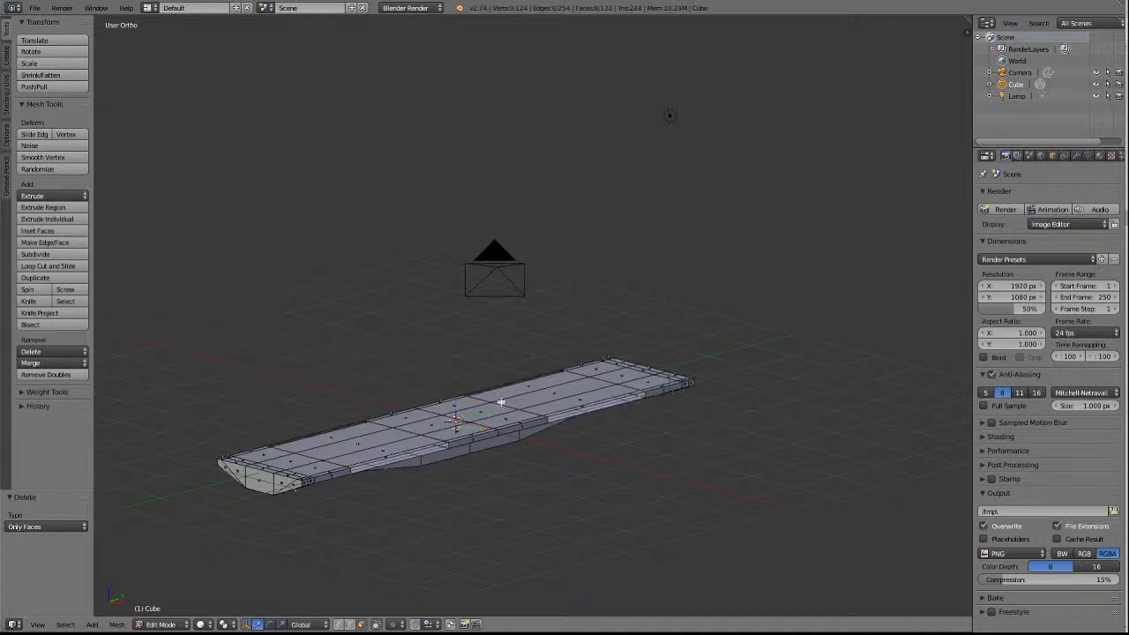
Delete the four loose outer edges left along the opened side sections, two on each long side.
scroll(593, 416, "up", 5)
scroll(593, 416, "down", 3)
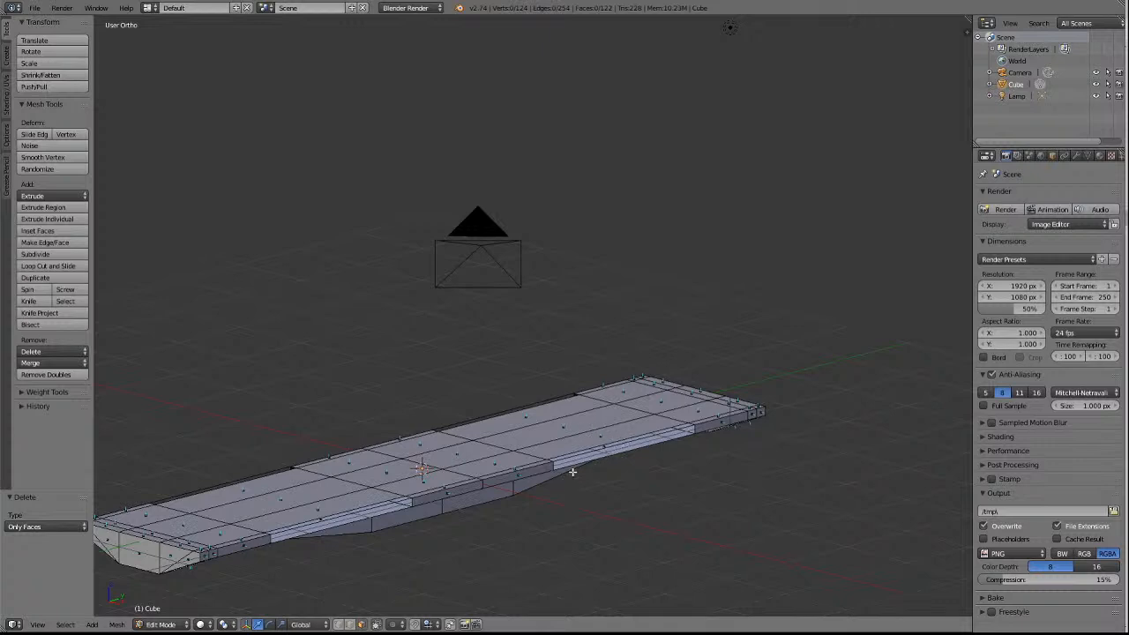
middle_click_drag(574, 468, 572, 472)
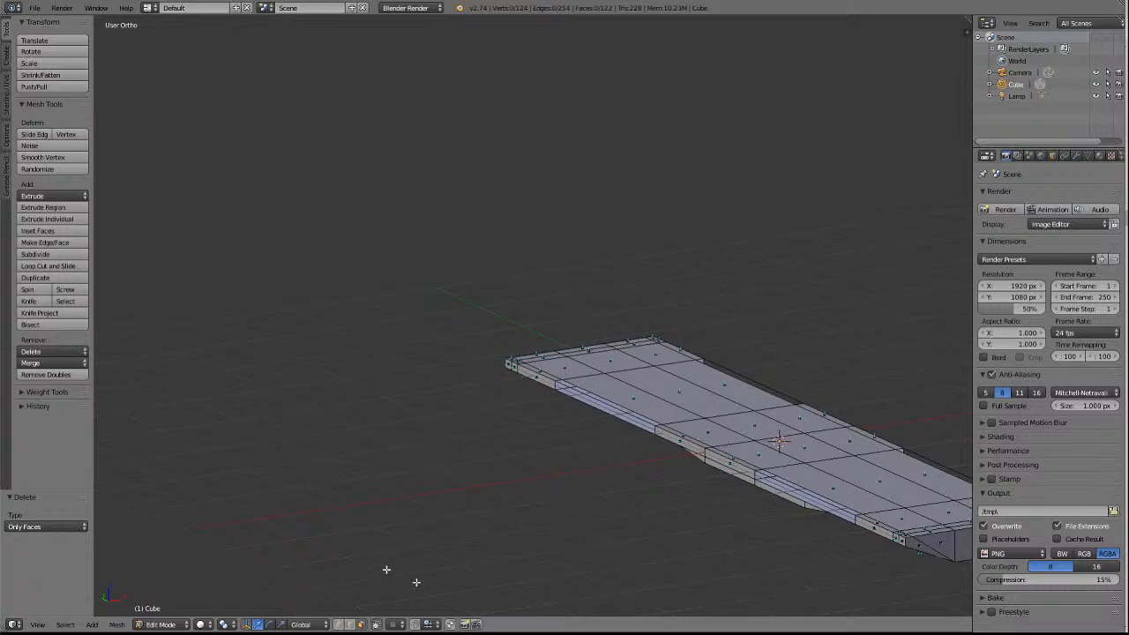
left_click(351, 625)
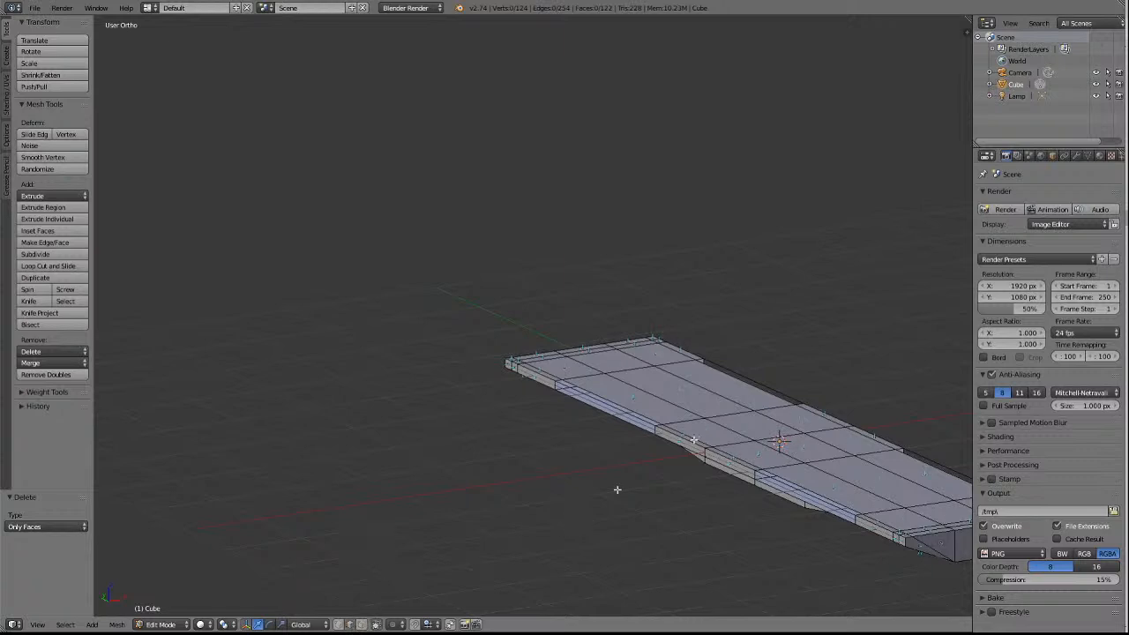
right_click(638, 418)
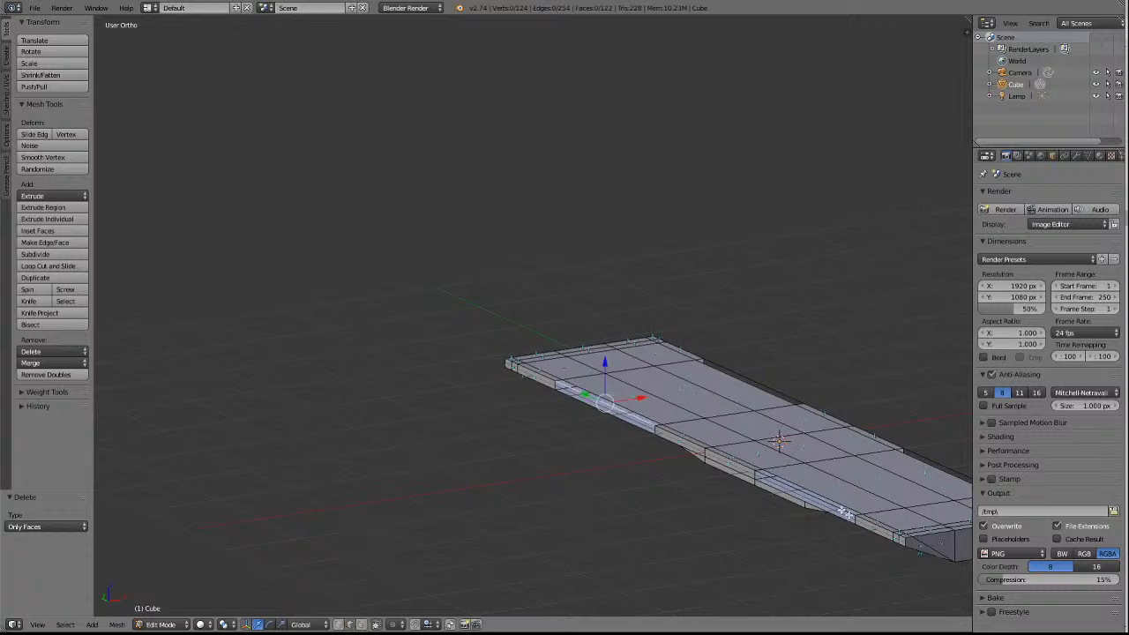
right_click(832, 506)
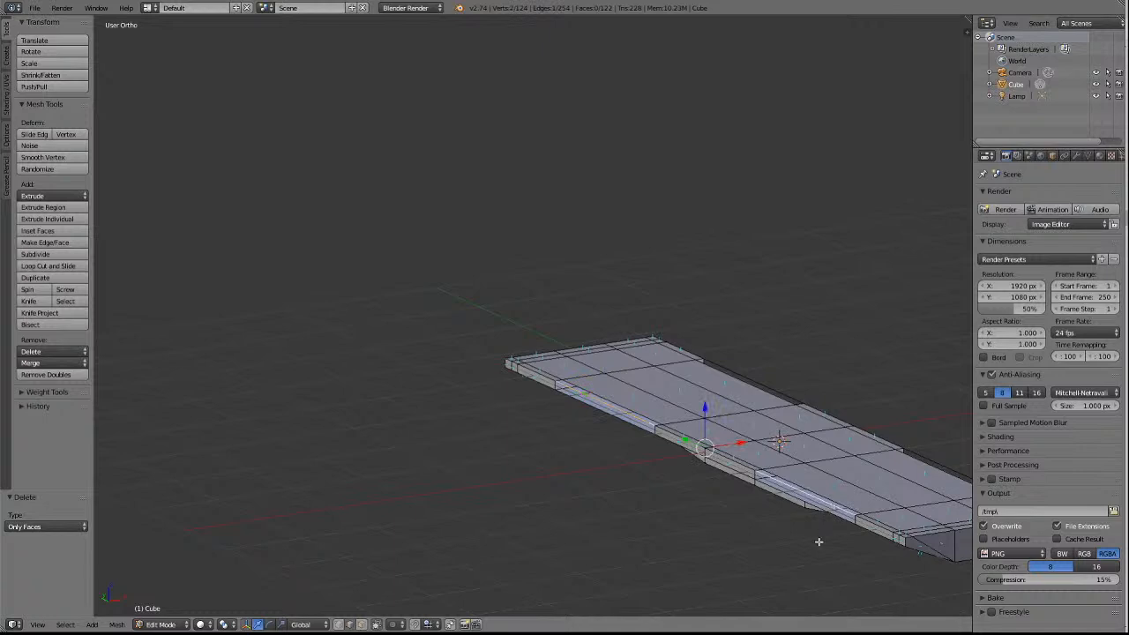
right_click(792, 398, "shift")
right_click(921, 449, "shift")
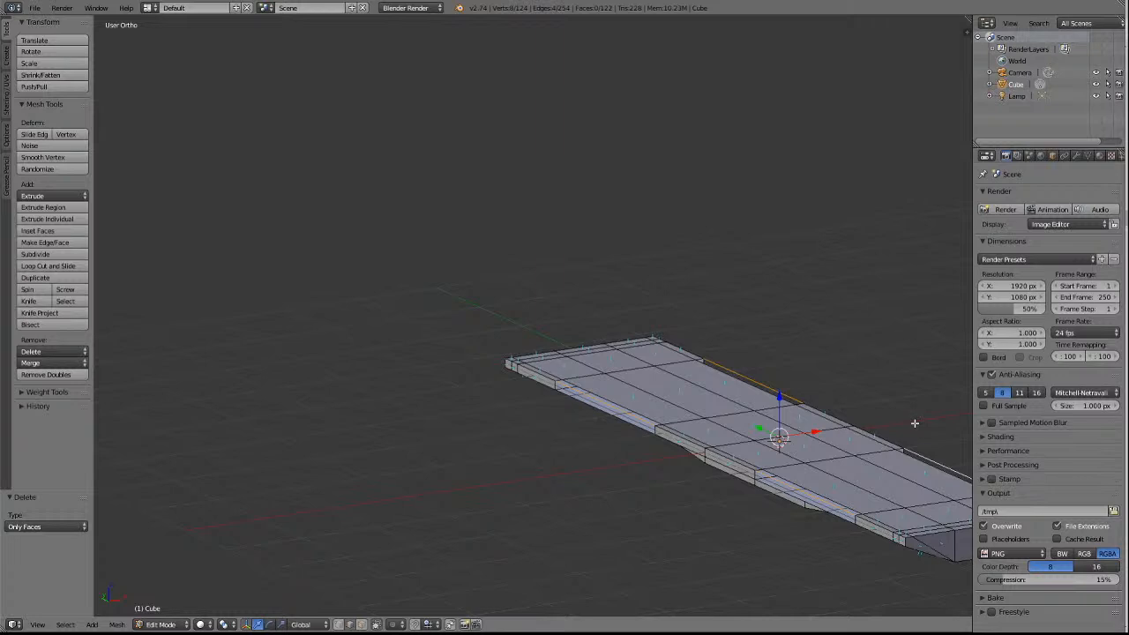
key("x")
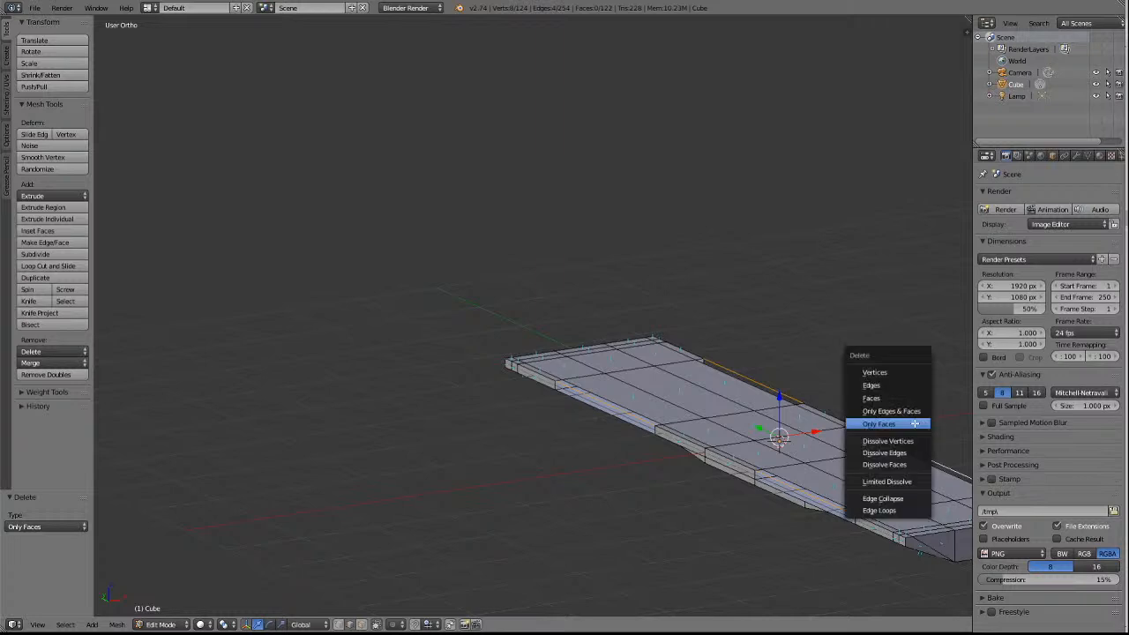
left_click(876, 386)
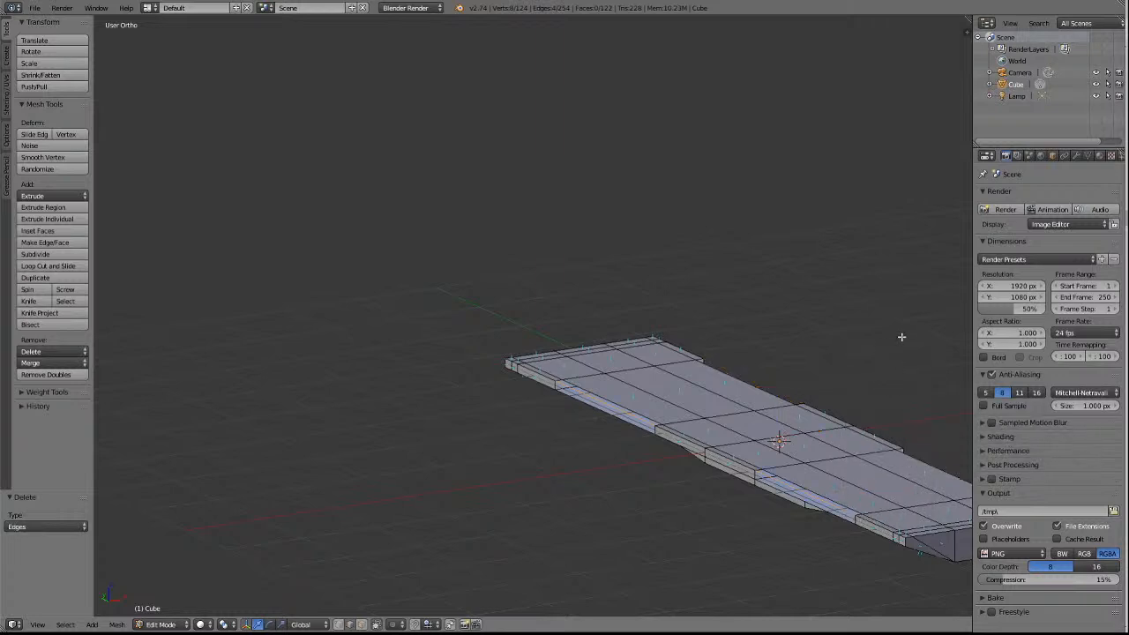
Examine the notched long sides from above, from below and in side view.
key("KP_6")
key("KP_6")
key("KP_6")
key("KP_6")
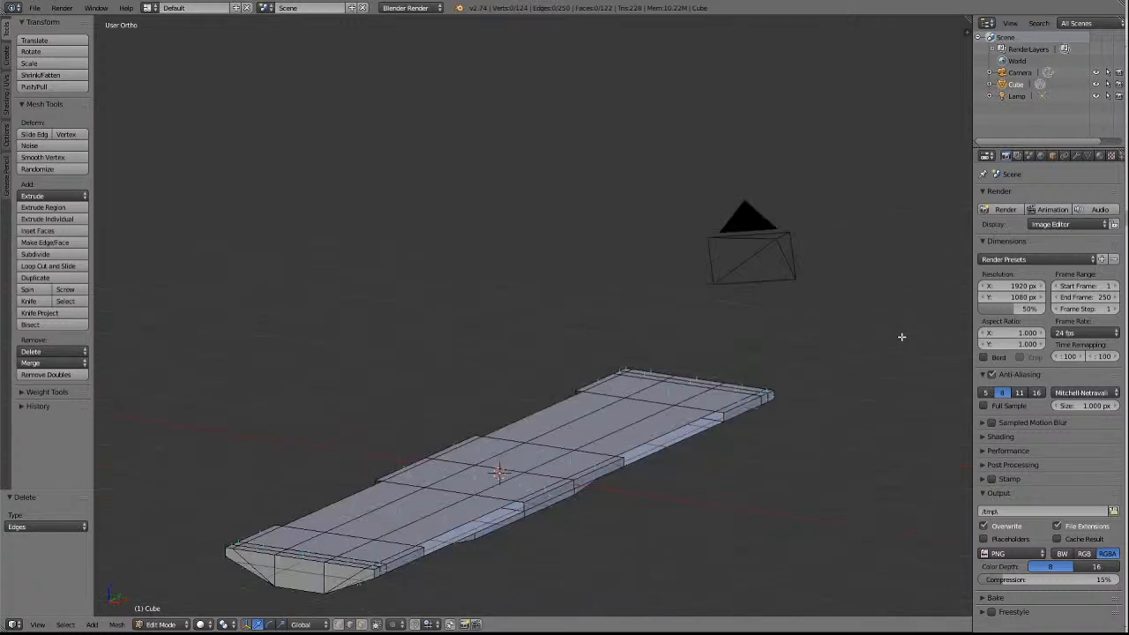
key("KP_8")
key("KP_8")
key("KP_8")
key("KP_8")
key("KP_8")
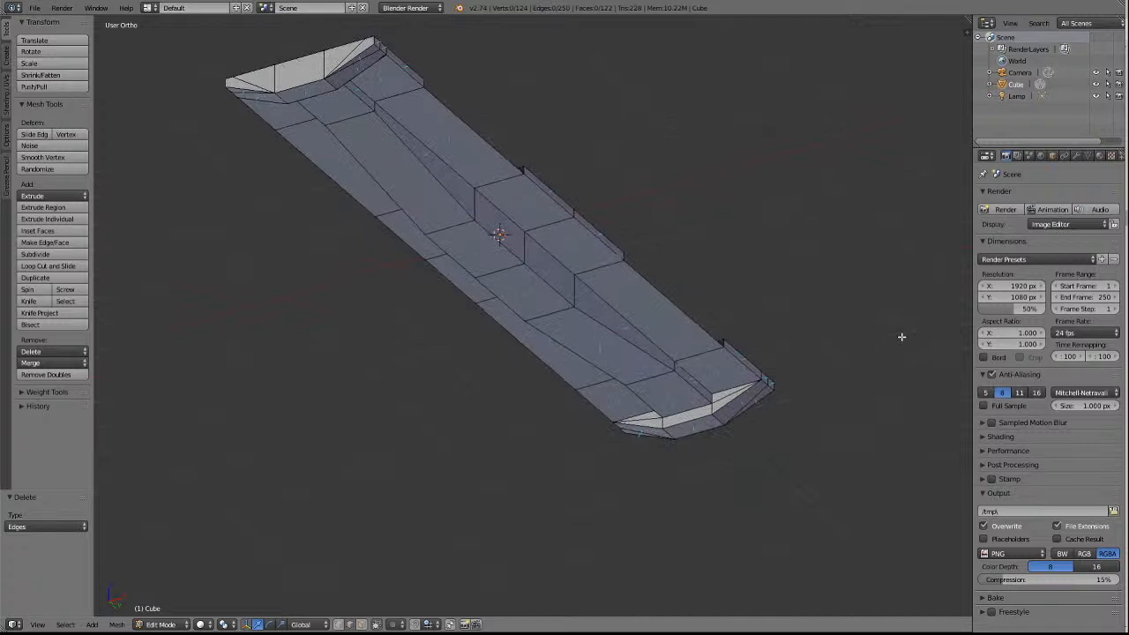
key("KP_8")
Select the three top edges outlining the notch nearest the front sloped end on the floor's far long side.
key("KP_8")
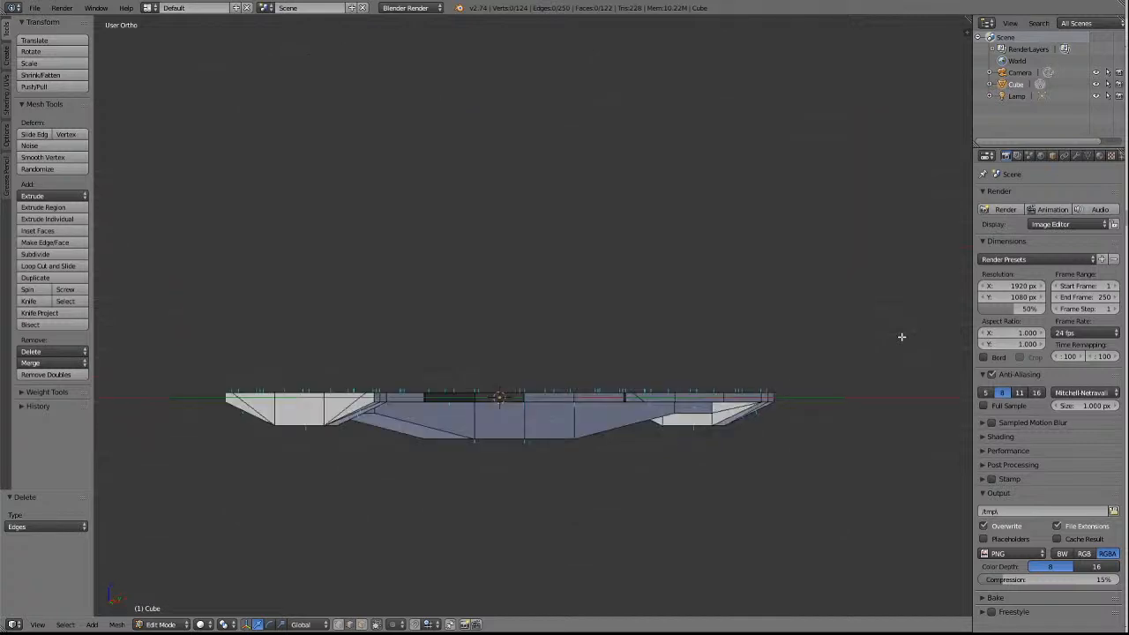
key("KP_8")
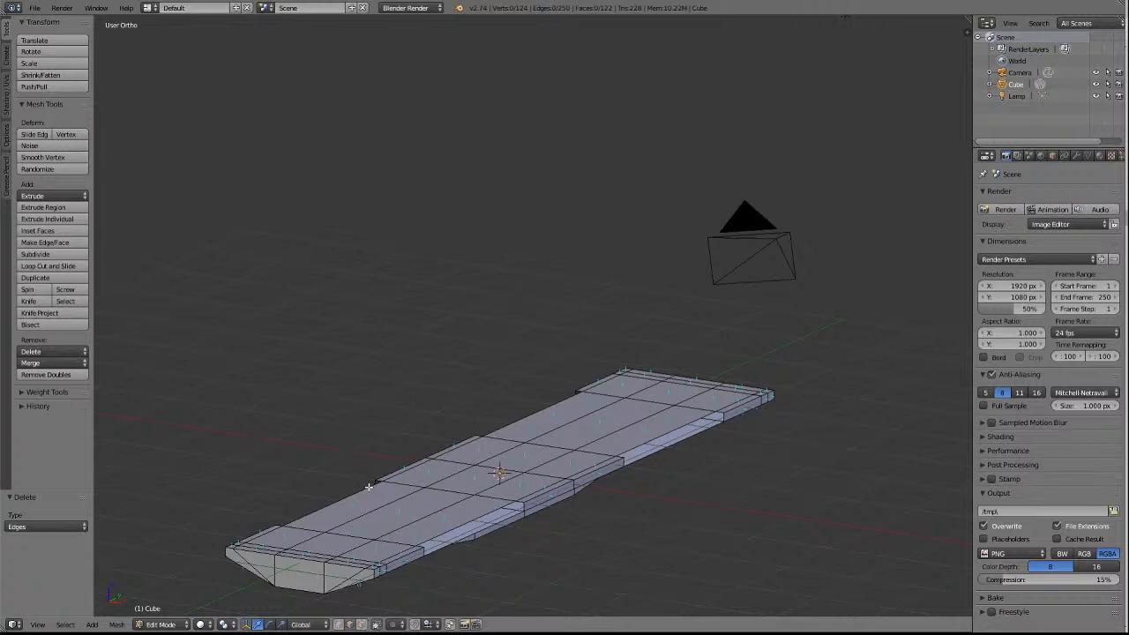
scroll(540, 483, "down", 4, "shift")
scroll(540, 482, "down", 3, "shift")
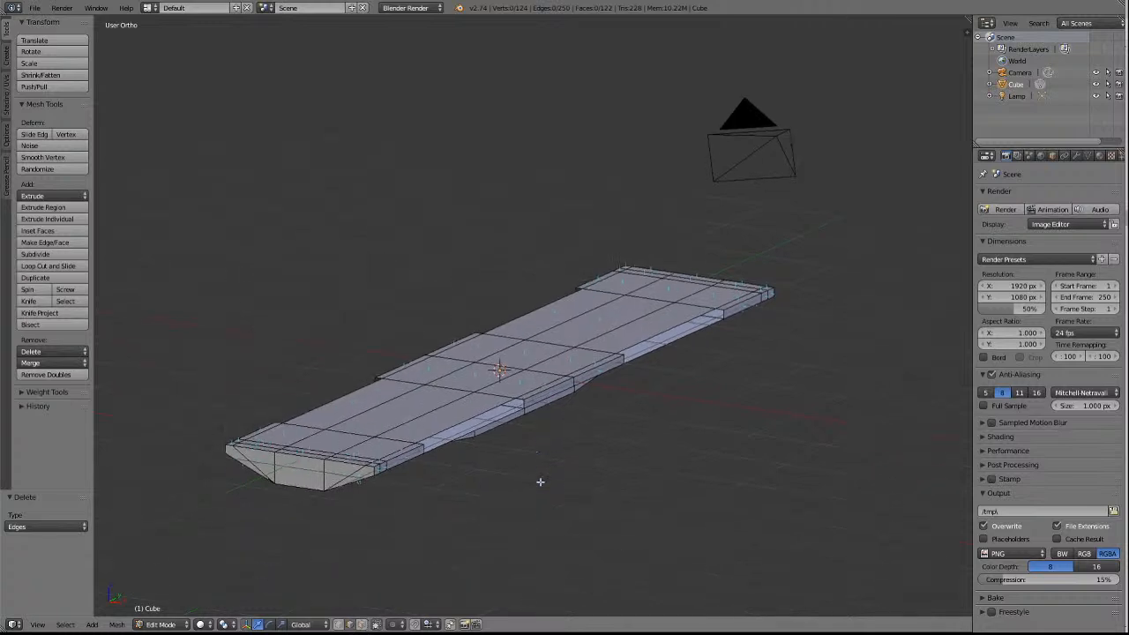
scroll(540, 483, "down", 5, "shift")
scroll(540, 482, "down", 11, "ctrl")
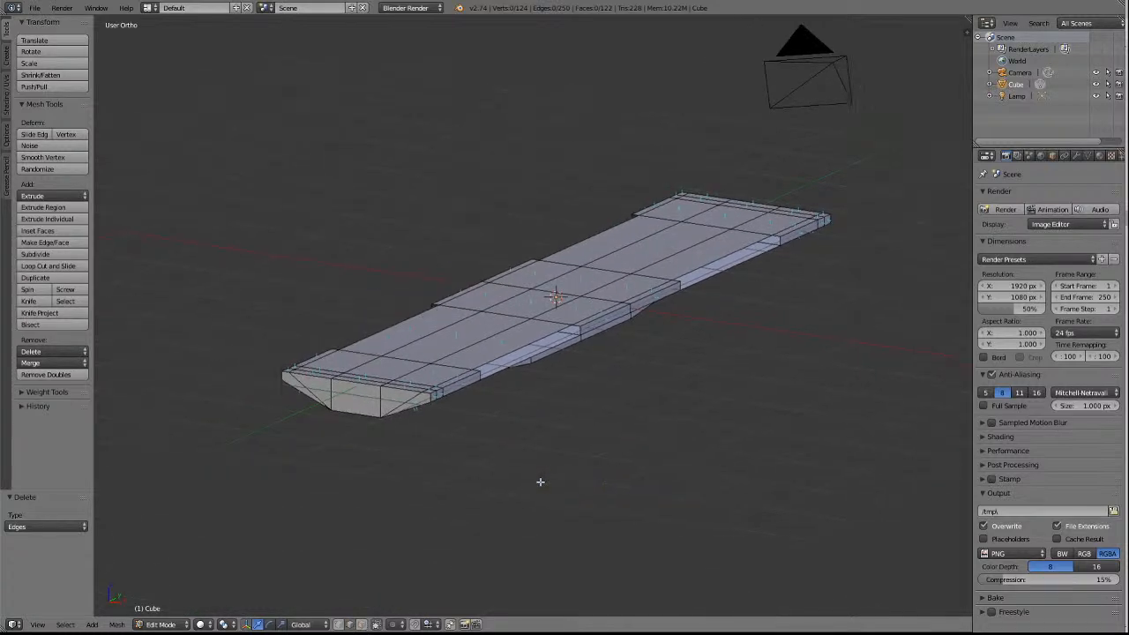
scroll(540, 483, "up", 4)
scroll(734, 496, "up", 2)
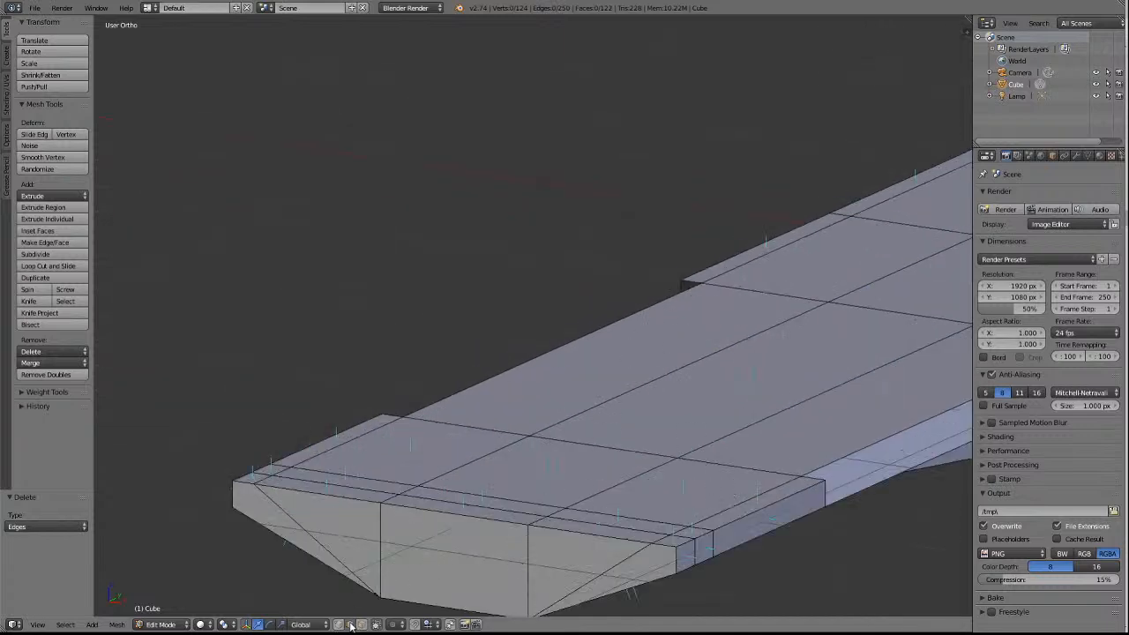
right_click(394, 412)
right_click(474, 380, "shift")
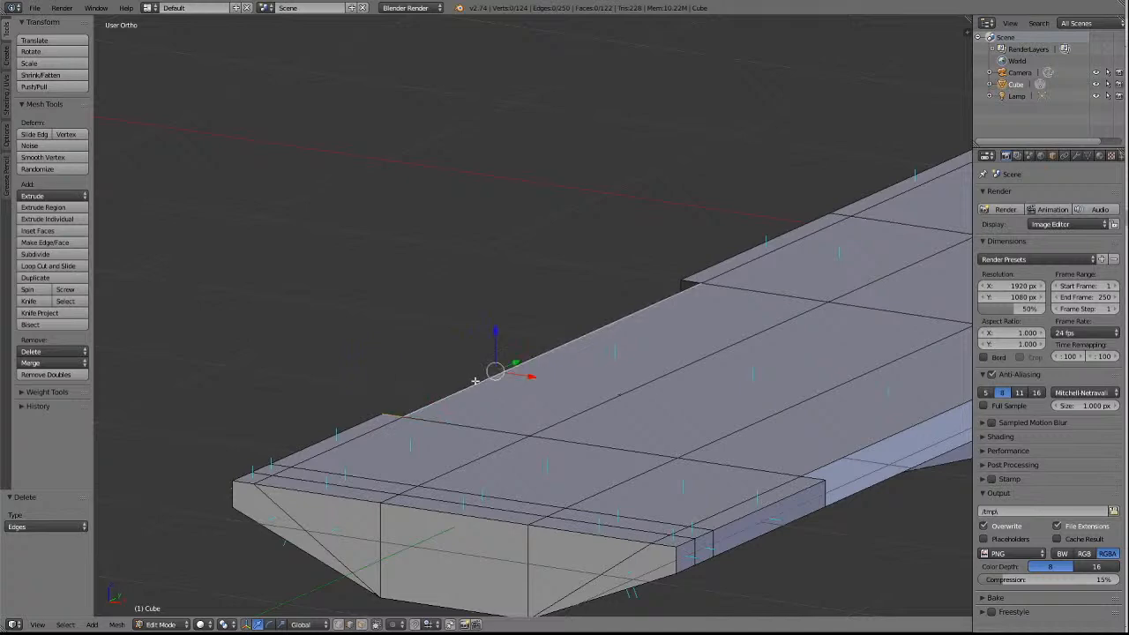
right_click(697, 277, "shift")
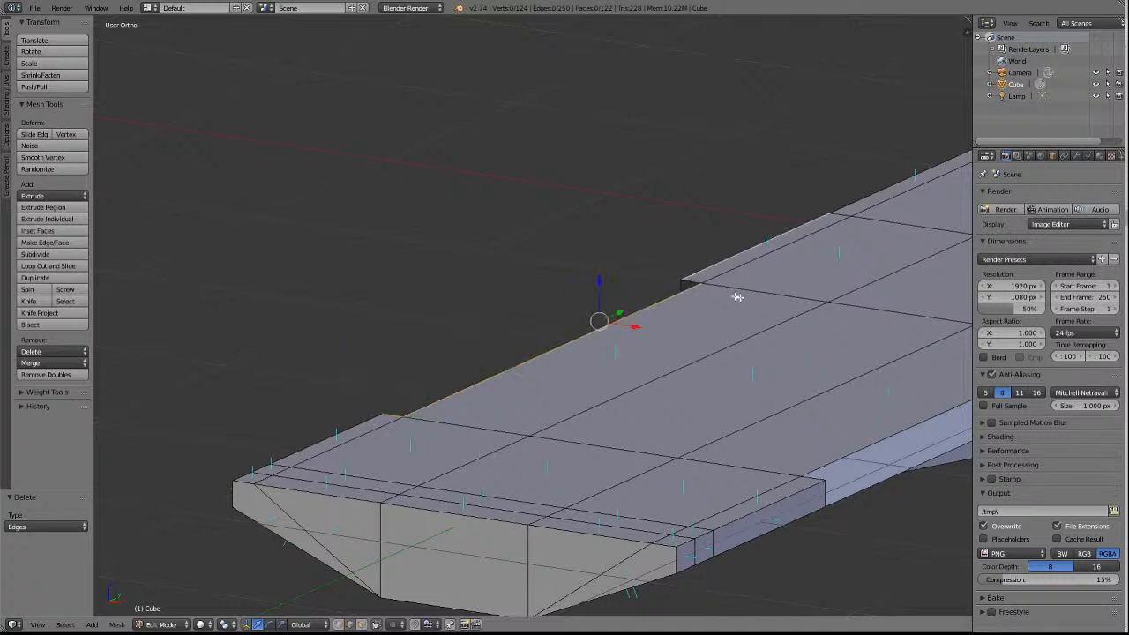
right_click(699, 279, "shift")
right_click(699, 280, "shift")
scroll(740, 293, "down", 3)
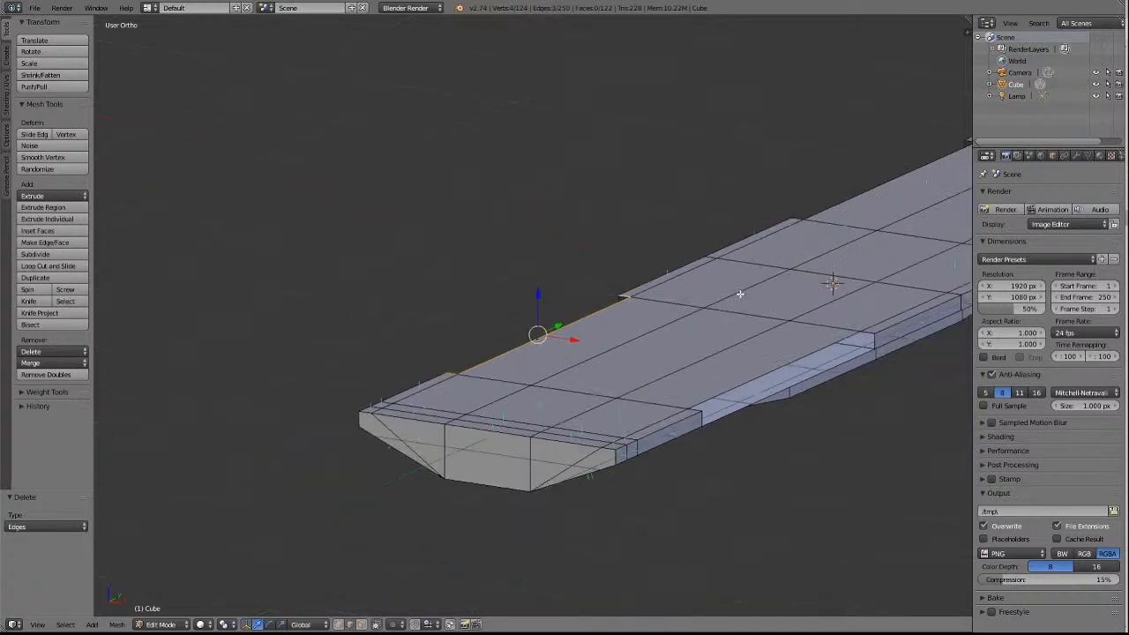
Add the three top edges of the matching notch on the opposite long side to the selection.
right_click(767, 362, "shift")
right_click(870, 332, "shift")
right_click(693, 412, "shift")
right_click(693, 412, "shift")
right_click(692, 412, "shift")
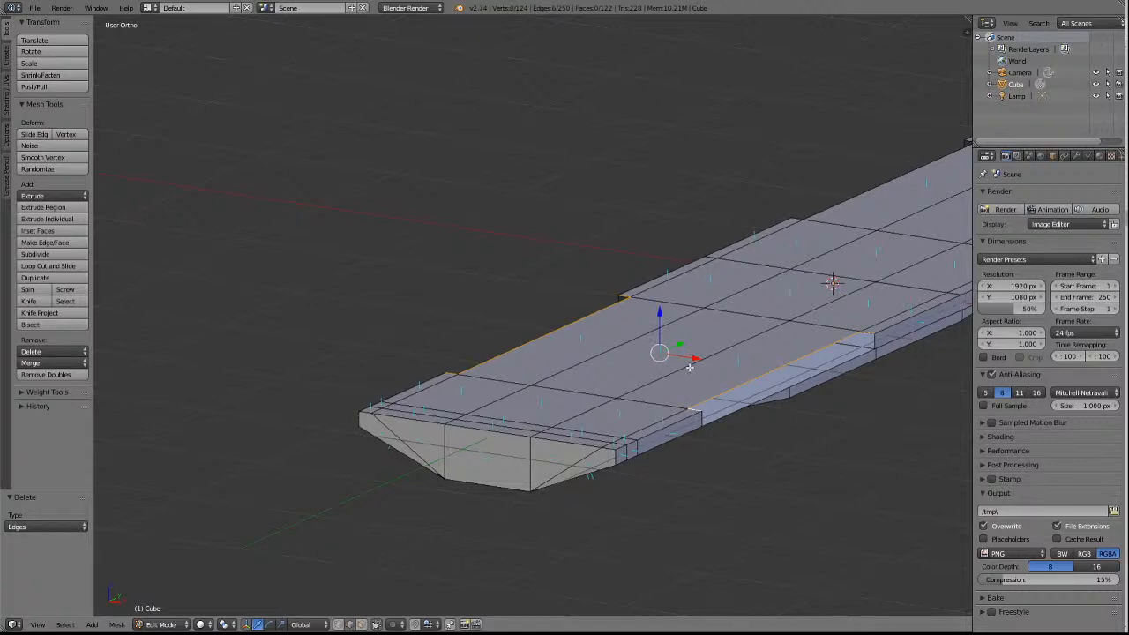
Add the six top edges outlining the two notches beyond the middle section, one per long side, to the selection.
scroll(690, 367, "up", 14, "ctrl")
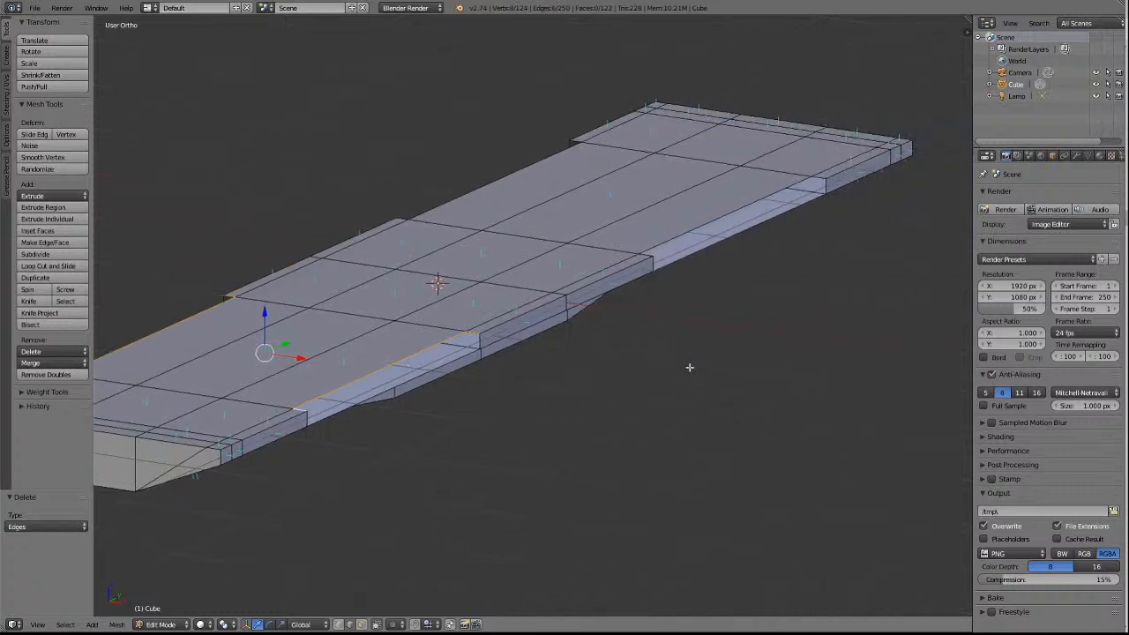
scroll(690, 368, "up", 3)
scroll(690, 368, "down", 3)
right_click(403, 215, "shift")
right_click(575, 141, "shift")
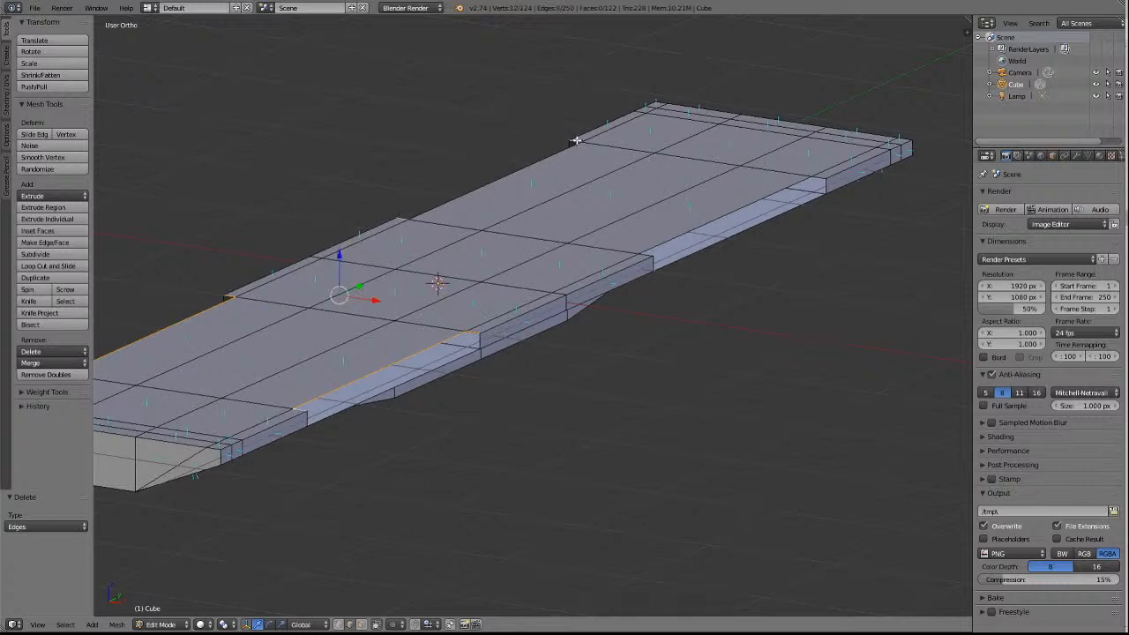
right_click(561, 151, "shift")
right_click(761, 198, "shift")
right_click(821, 178, "shift")
right_click(644, 255, "shift")
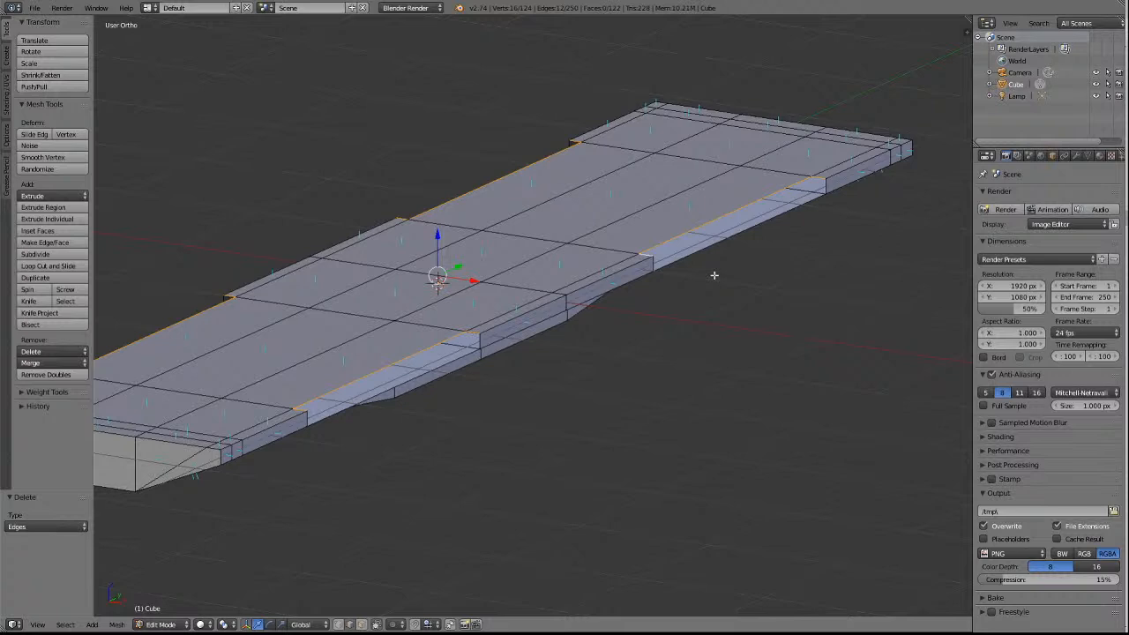
Extrude the selected notch edges of both long sides down along Z by about 0.142 to form recessed side walls.
key("KP_2")
key("KP_2")
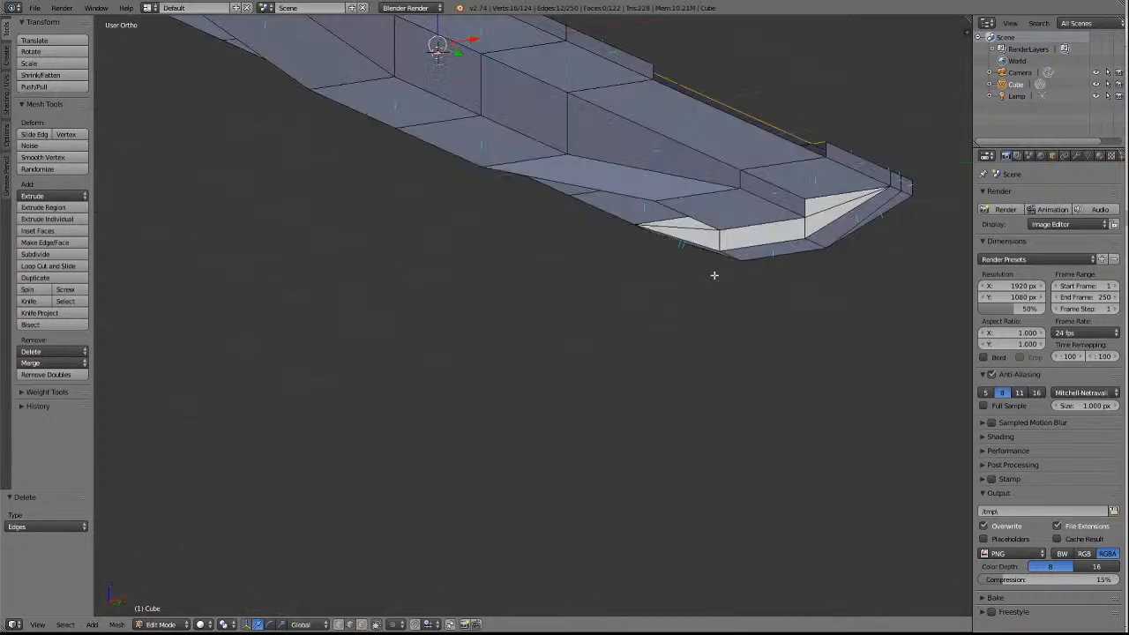
scroll(704, 269, "down", 3)
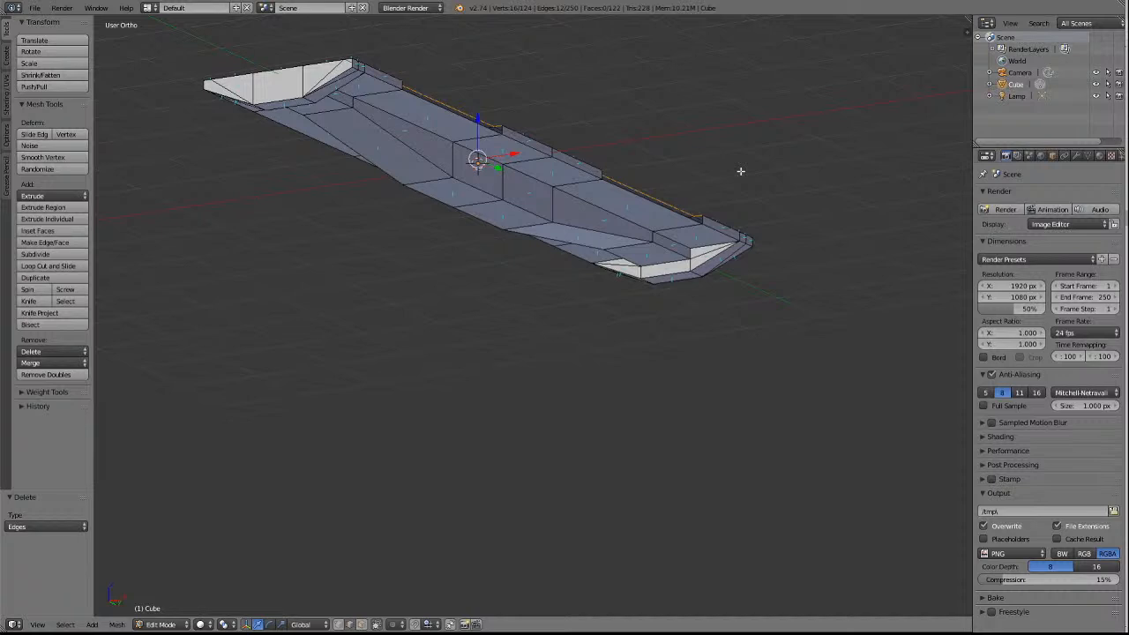
key("e")
key("z")
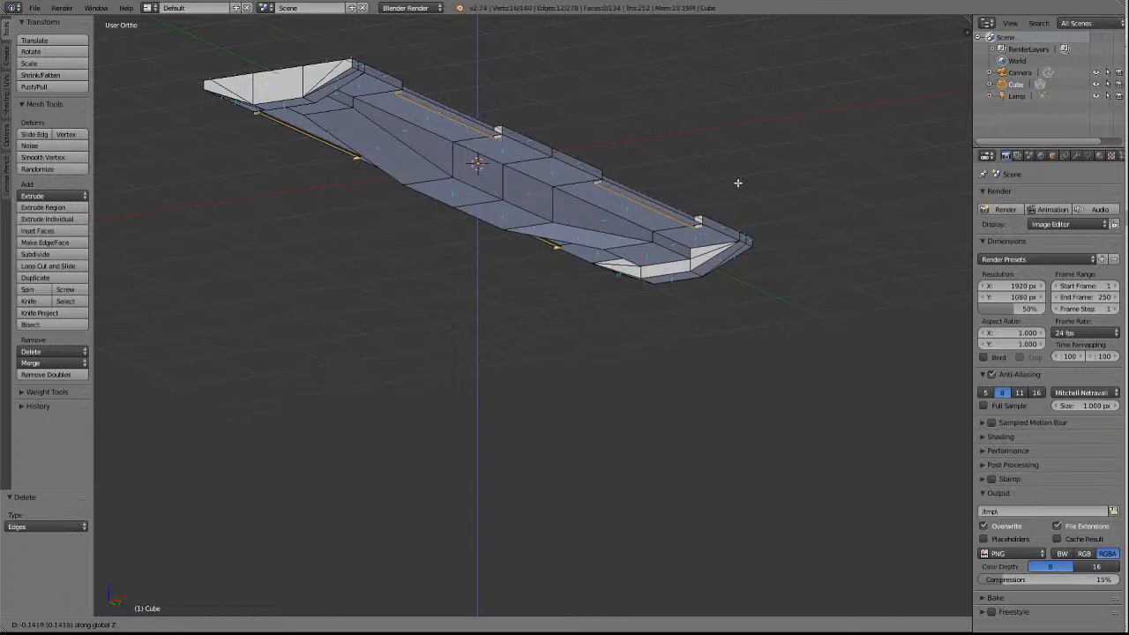
left_click(737, 182)
Examine the extruded walls of the four notches in side view, from below and from above.
key("KP_8")
key("KP_8")
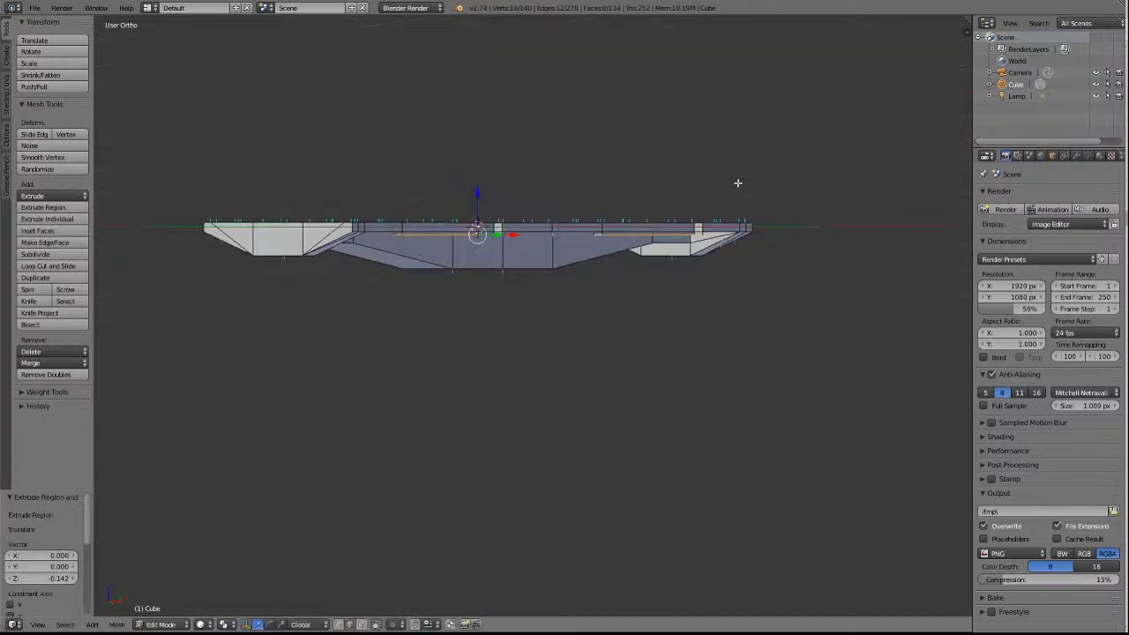
key("KP_2")
key("KP_2")
key("KP_2")
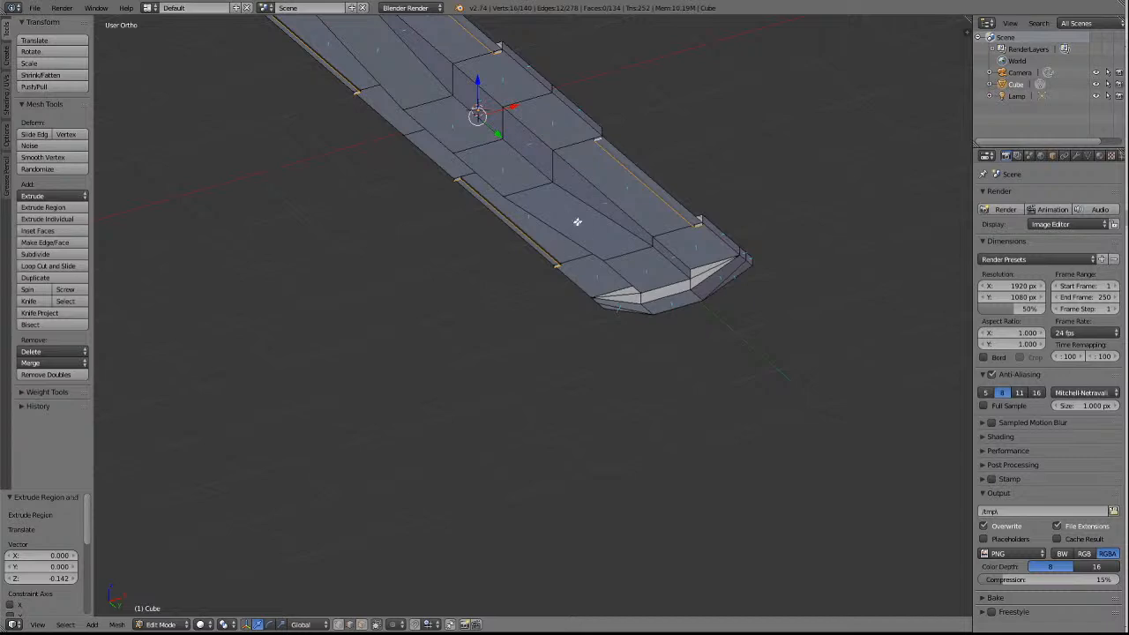
scroll(631, 162, "down", 4)
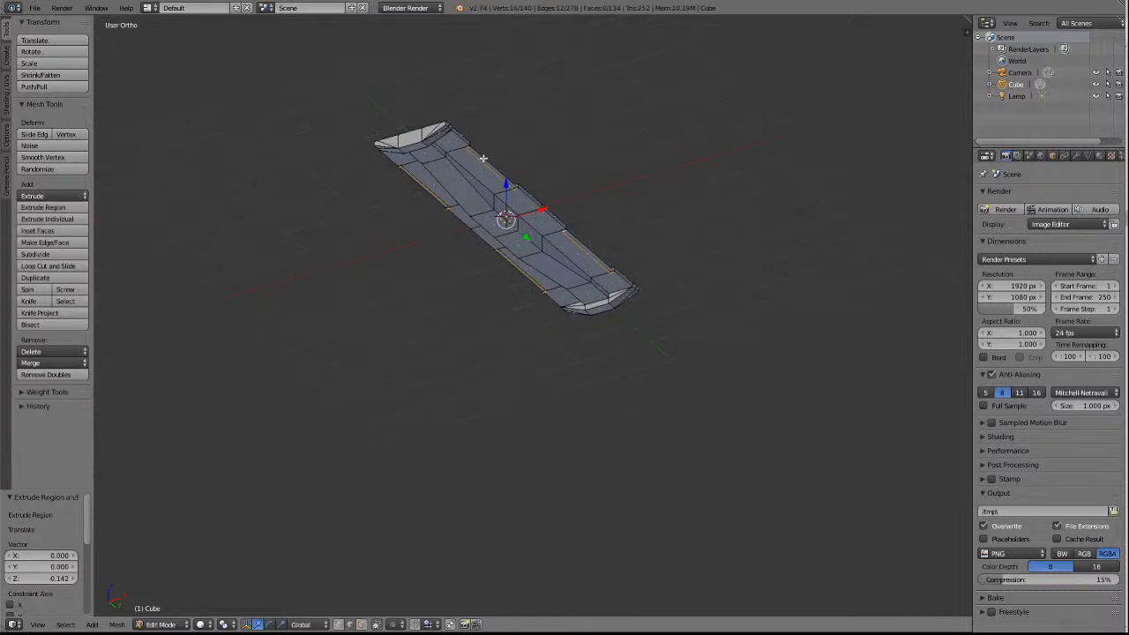
key("KP_8")
key("KP_8")
key("KP_8")
key("KP_8")
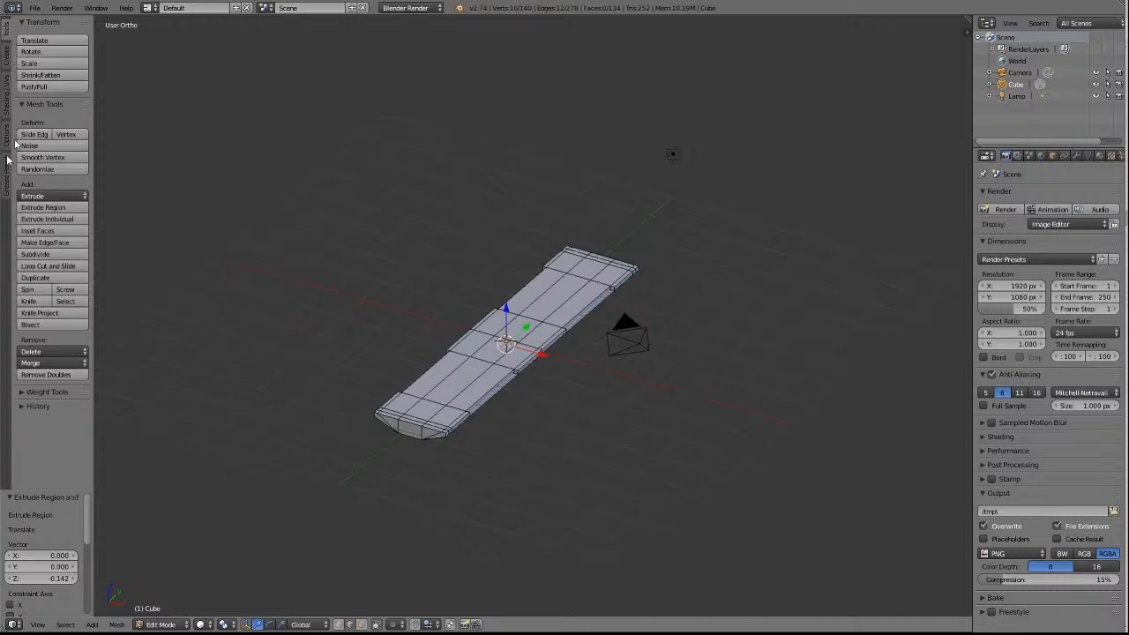
Switch to the web browser to view the NODY Open Wagon reference photo.
left_click(33, 8)
scroll(404, 347, "up", 8)
scroll(471, 350, "down", 2)
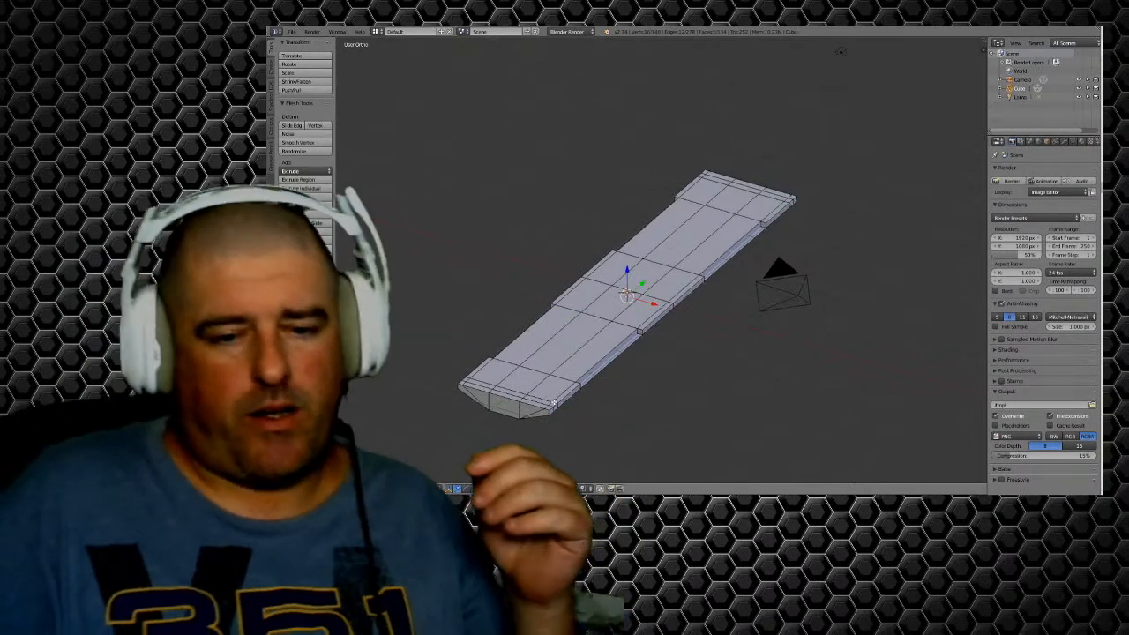
key("alt+Tab")
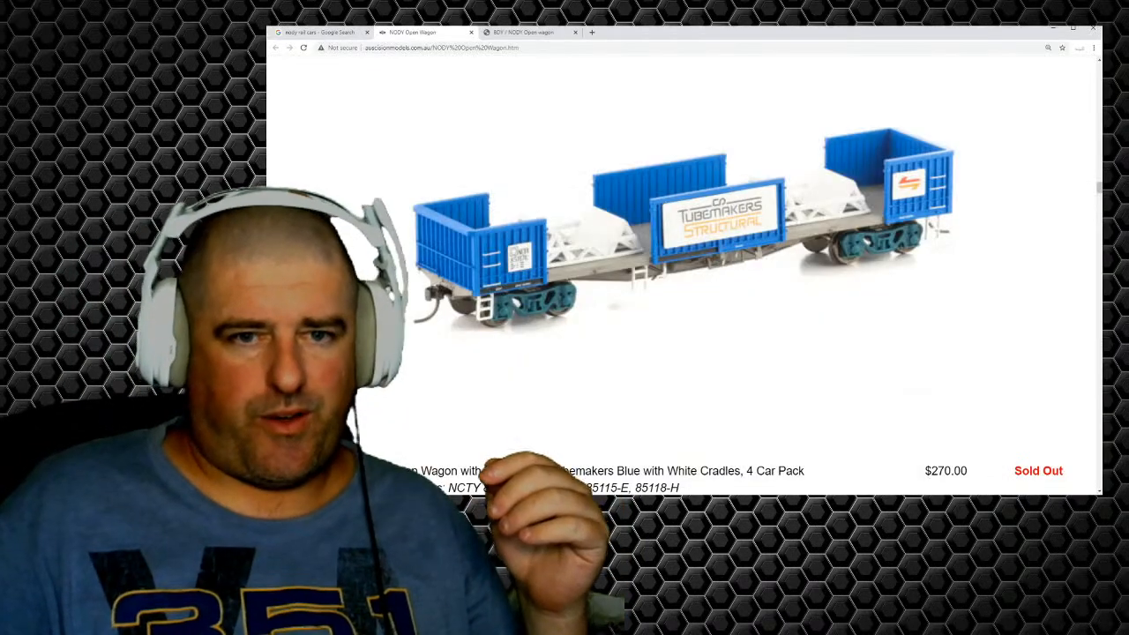